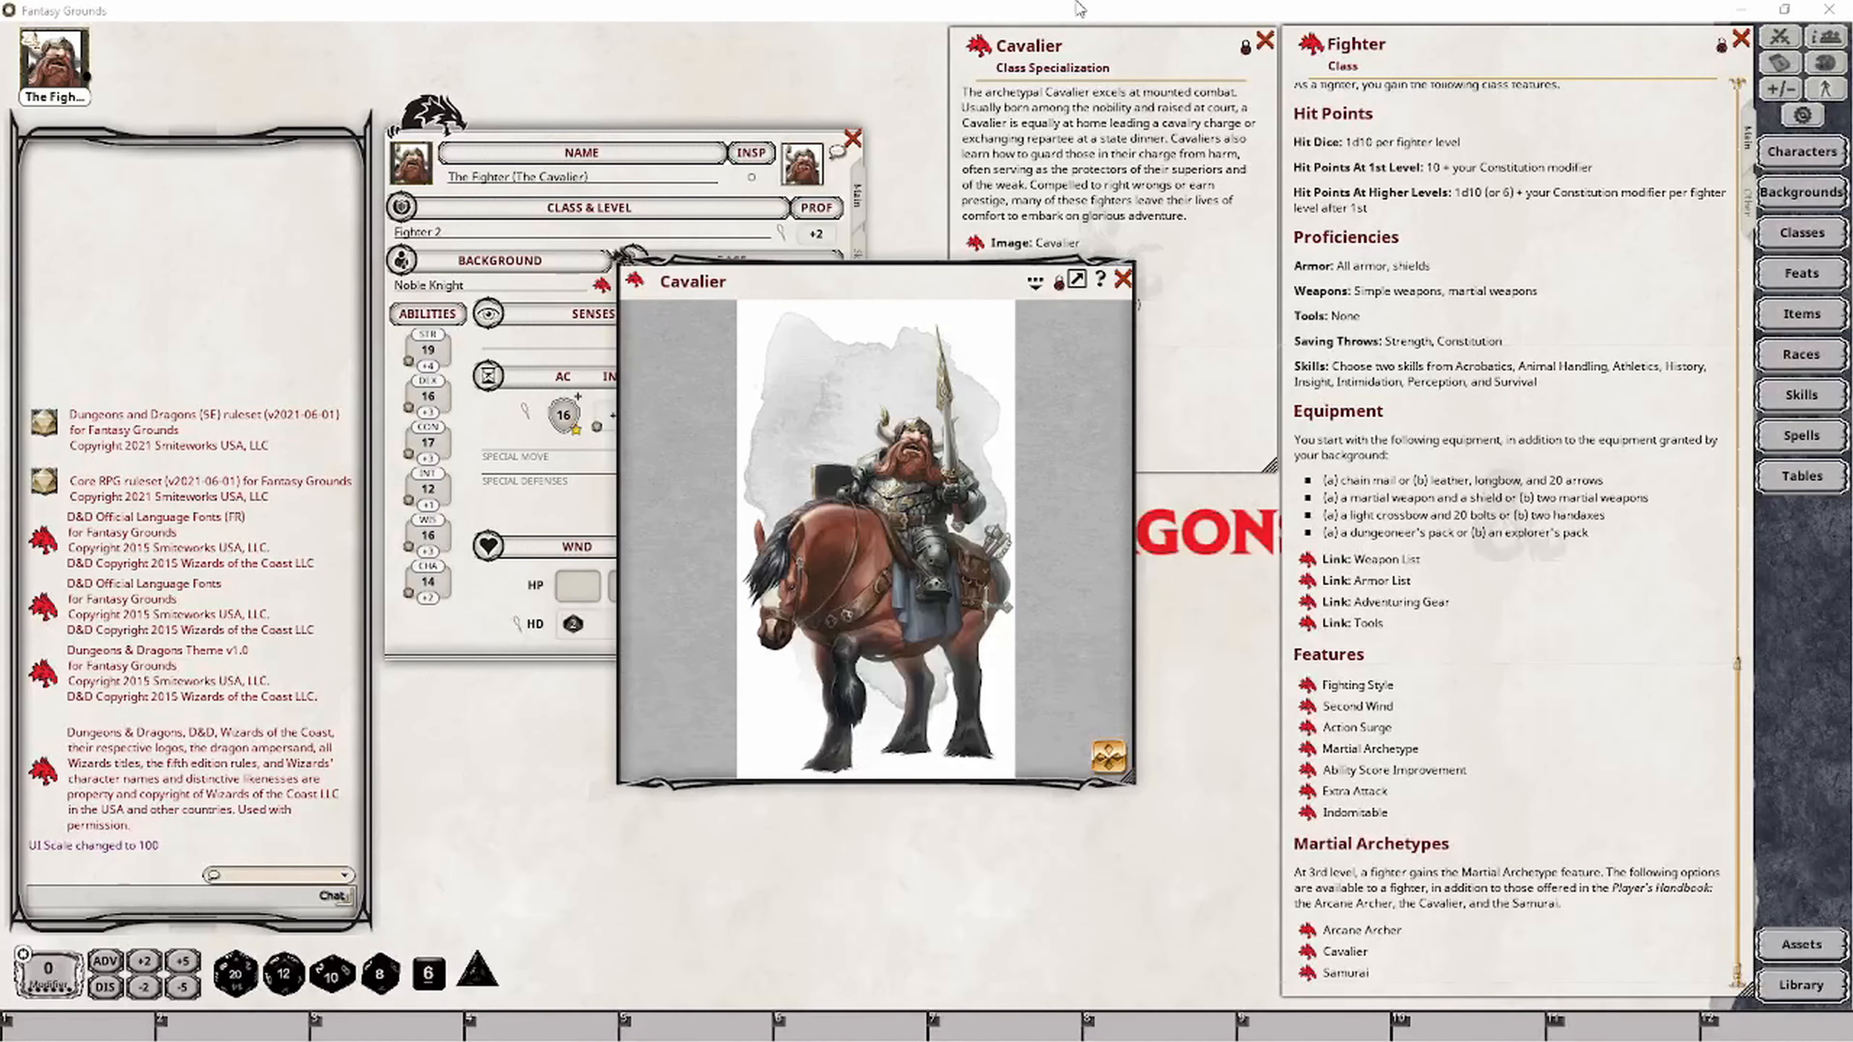
Add a Fighter level to the character and choose Cavalier as the Martial Archetype specialization.
{"action": "left_click", "coordinate": [1122, 279]}
{"action": "left_click_drag", "start_coordinate": [1311, 44], "coordinate": [482, 234]}
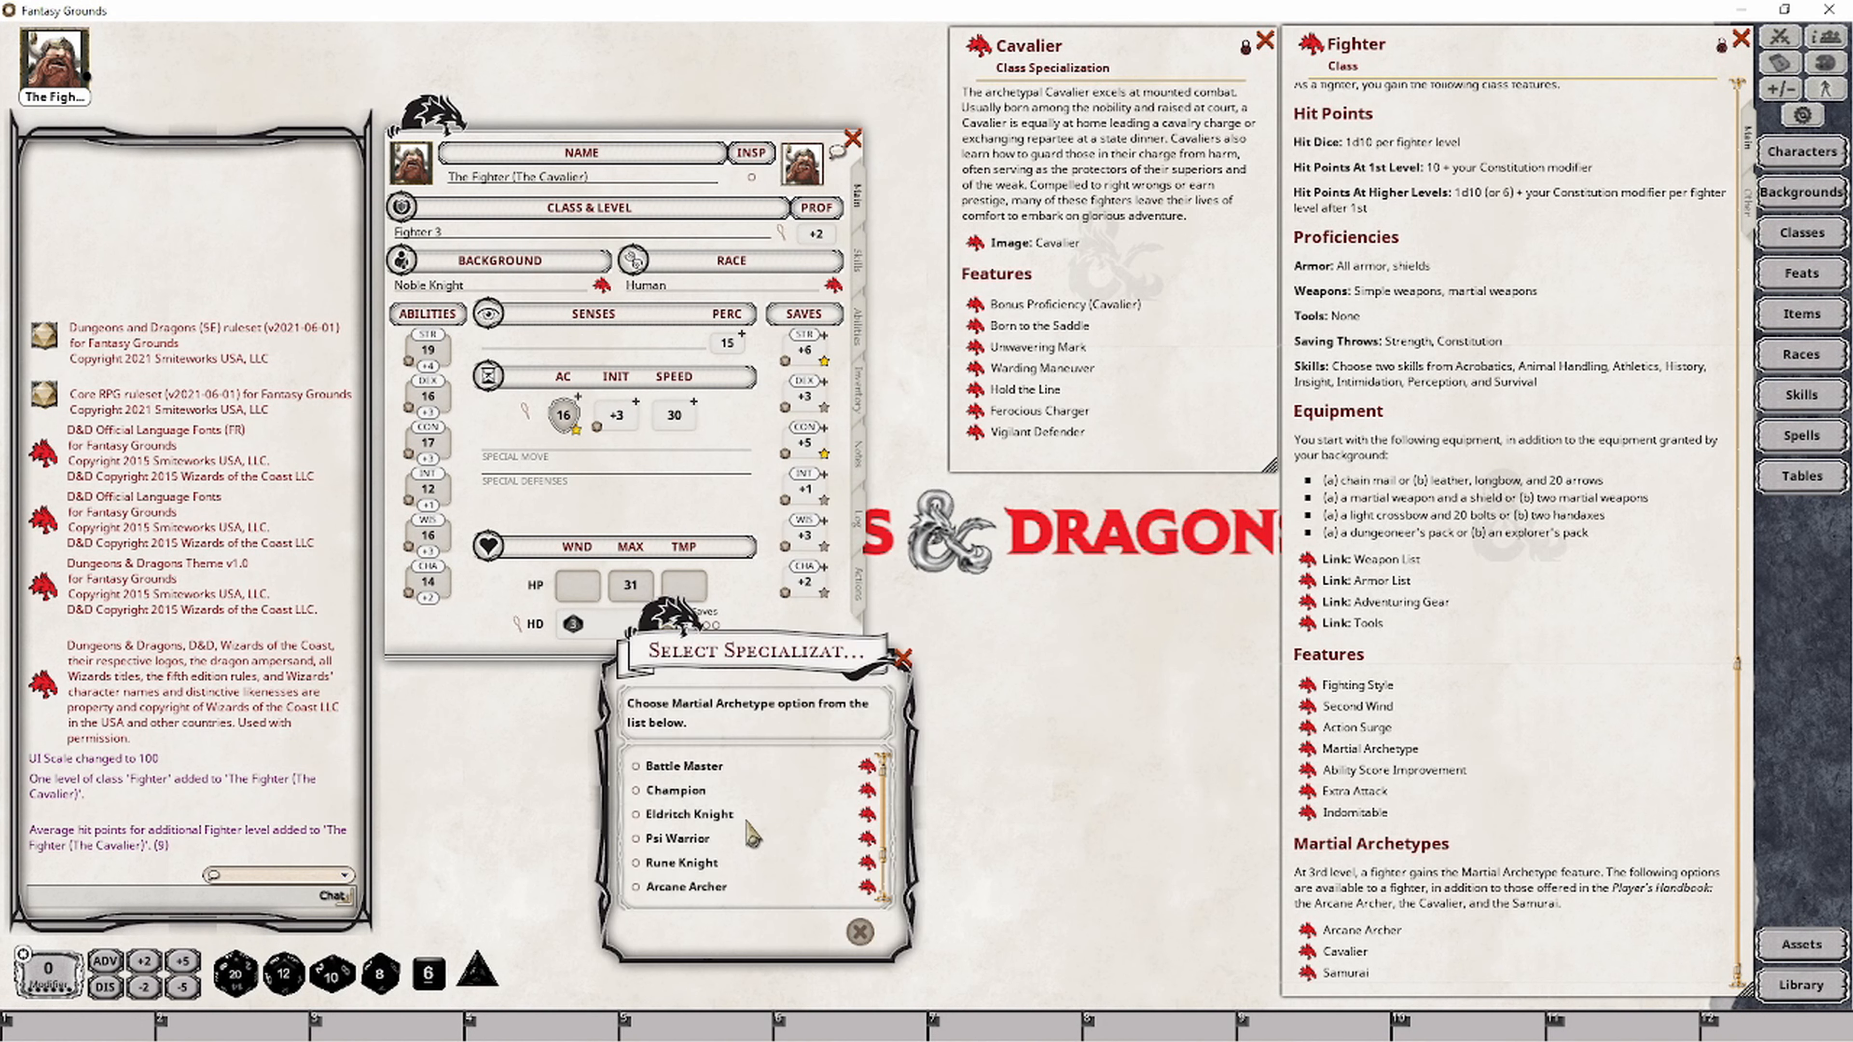
{"action": "scroll", "coordinate": [702, 851], "scroll_direction": "down", "scroll_amount": 2}
{"action": "left_click", "coordinate": [657, 867]}
{"action": "left_click", "coordinate": [824, 931]}
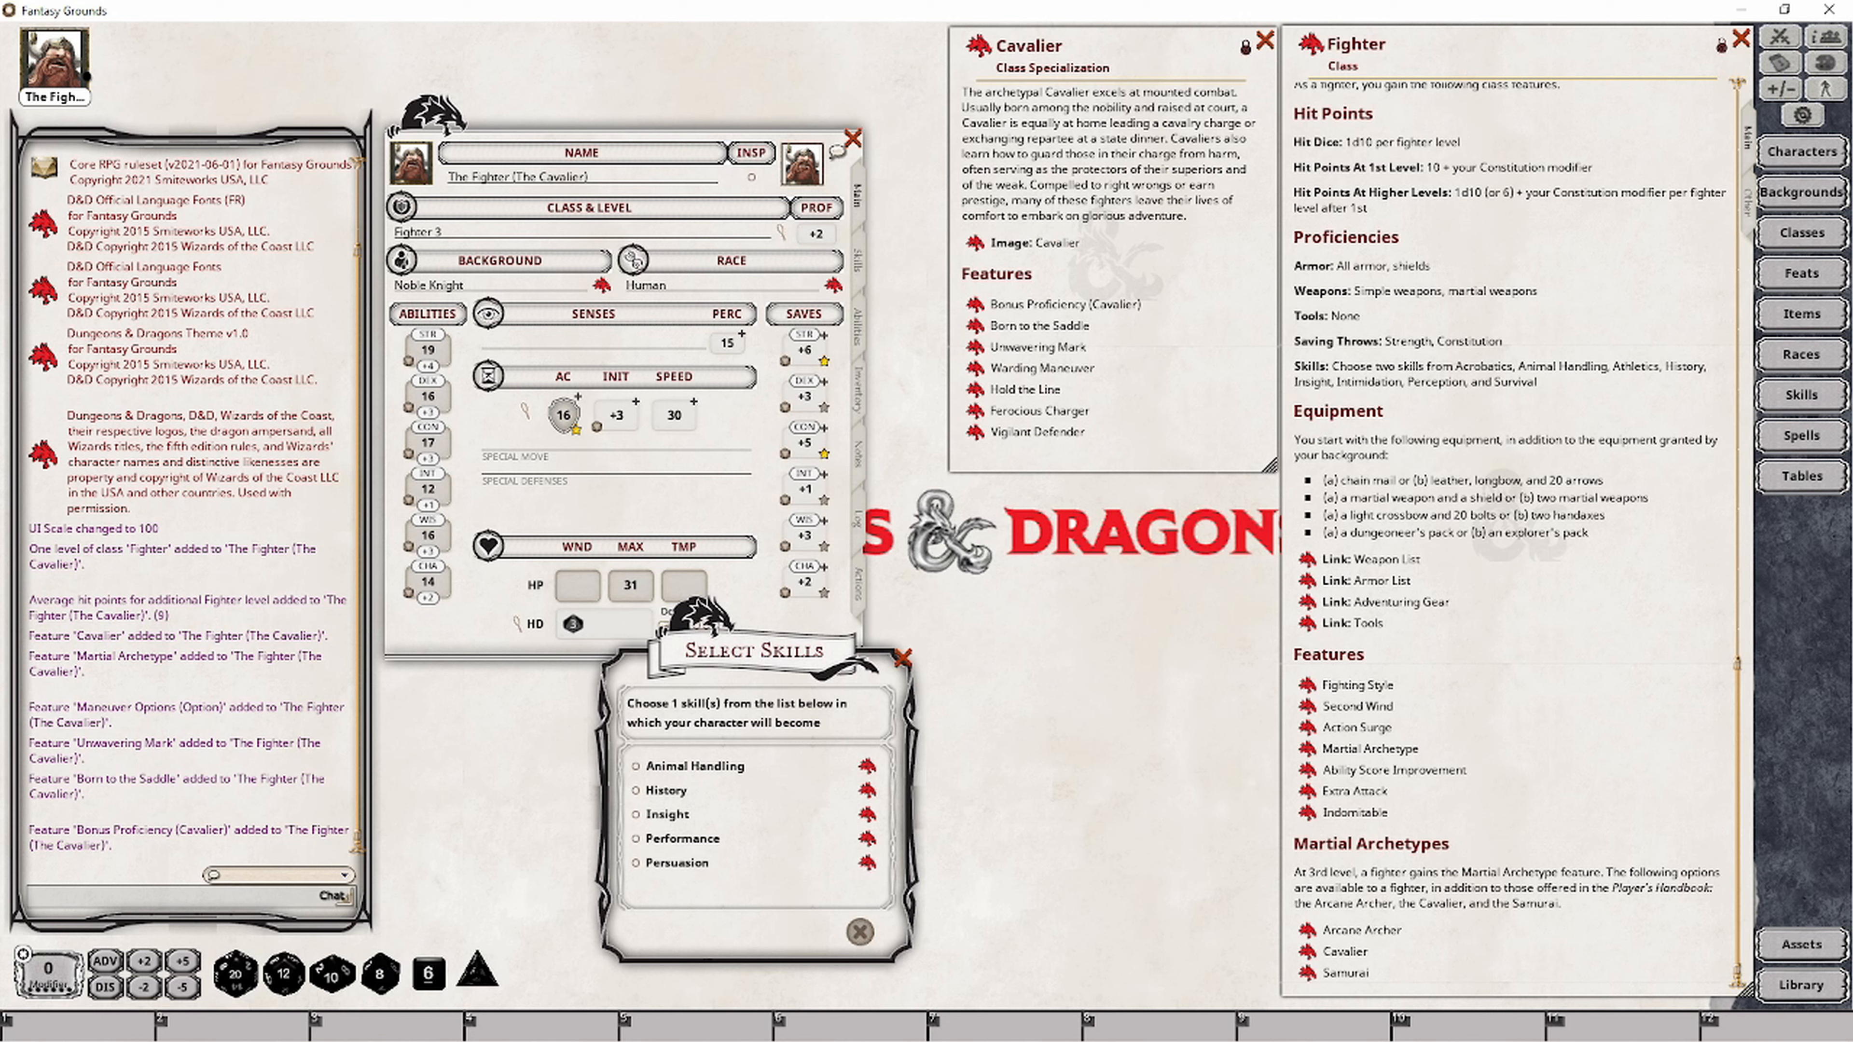
Review the Bonus Proficiency (Cavalier) feature and the character's skills, and choose Animal Handling as the proficient skill.
{"action": "left_click", "coordinate": [975, 304]}
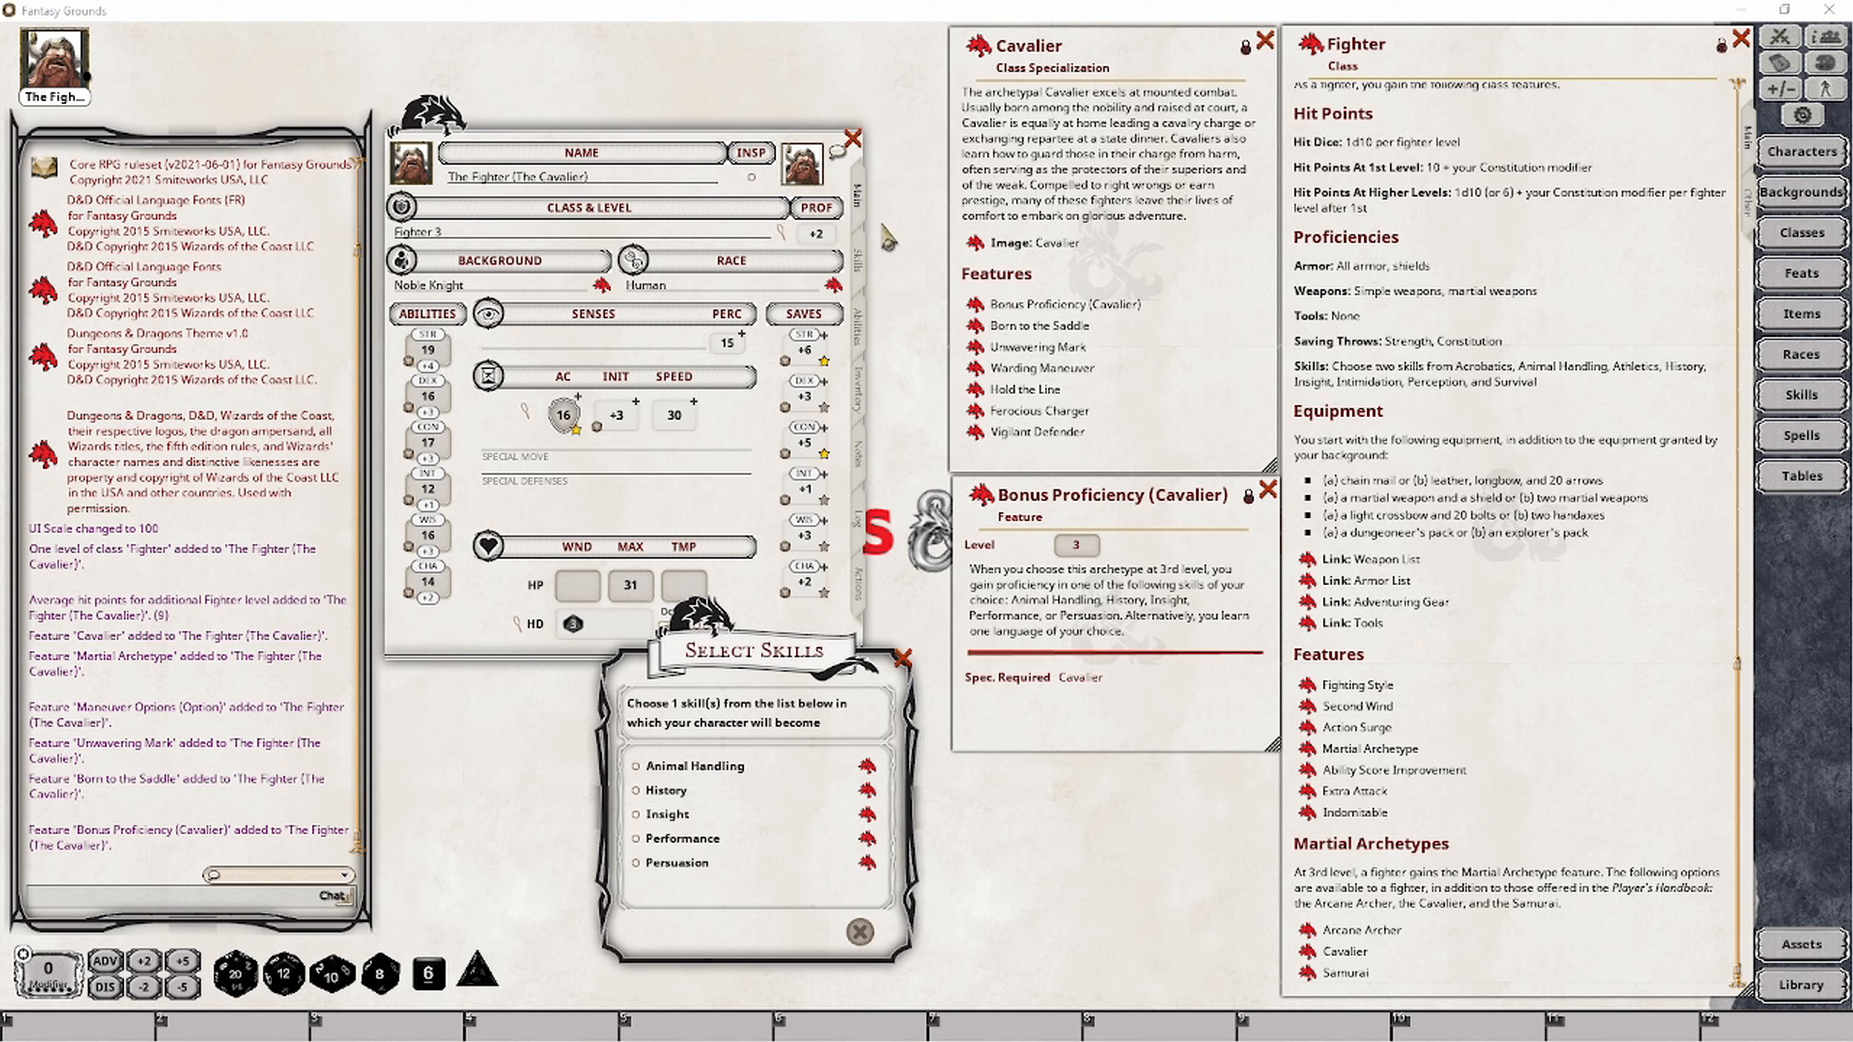
{"action": "left_click", "coordinate": [861, 259]}
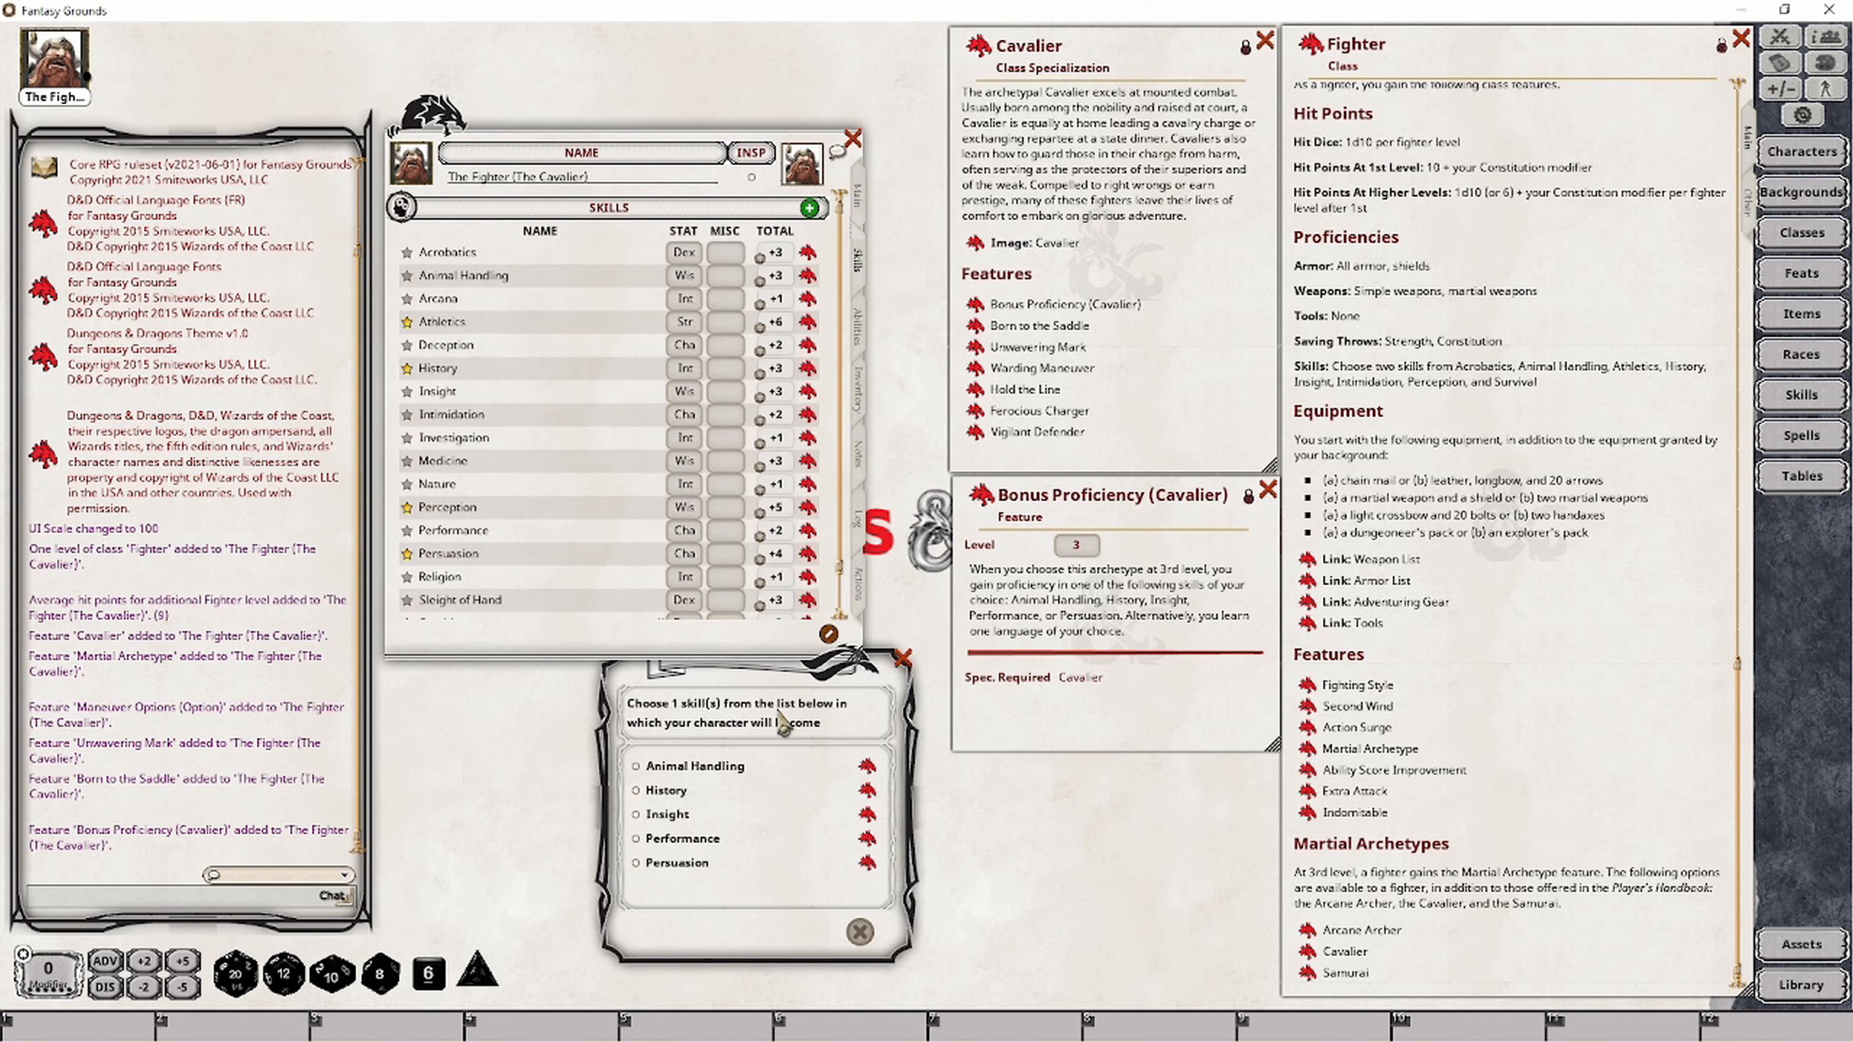
{"action": "left_click", "coordinate": [721, 942]}
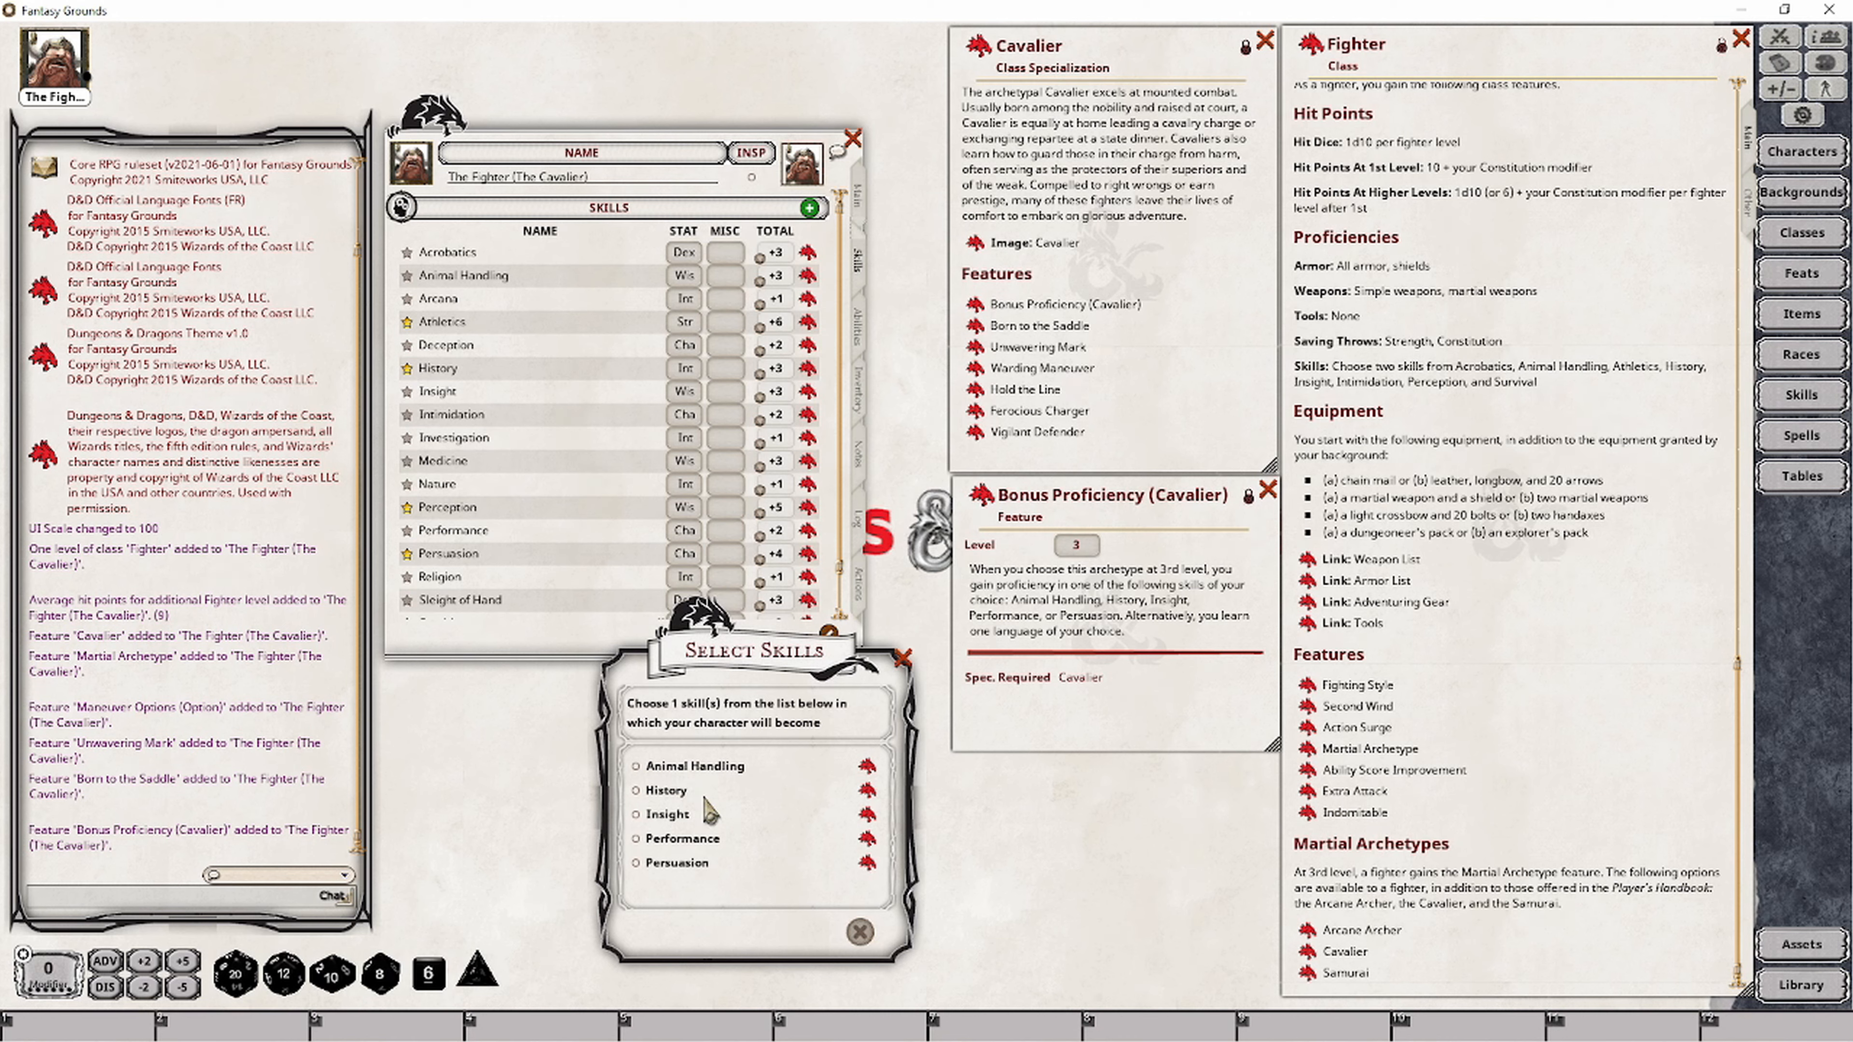
{"action": "left_click", "coordinate": [704, 766]}
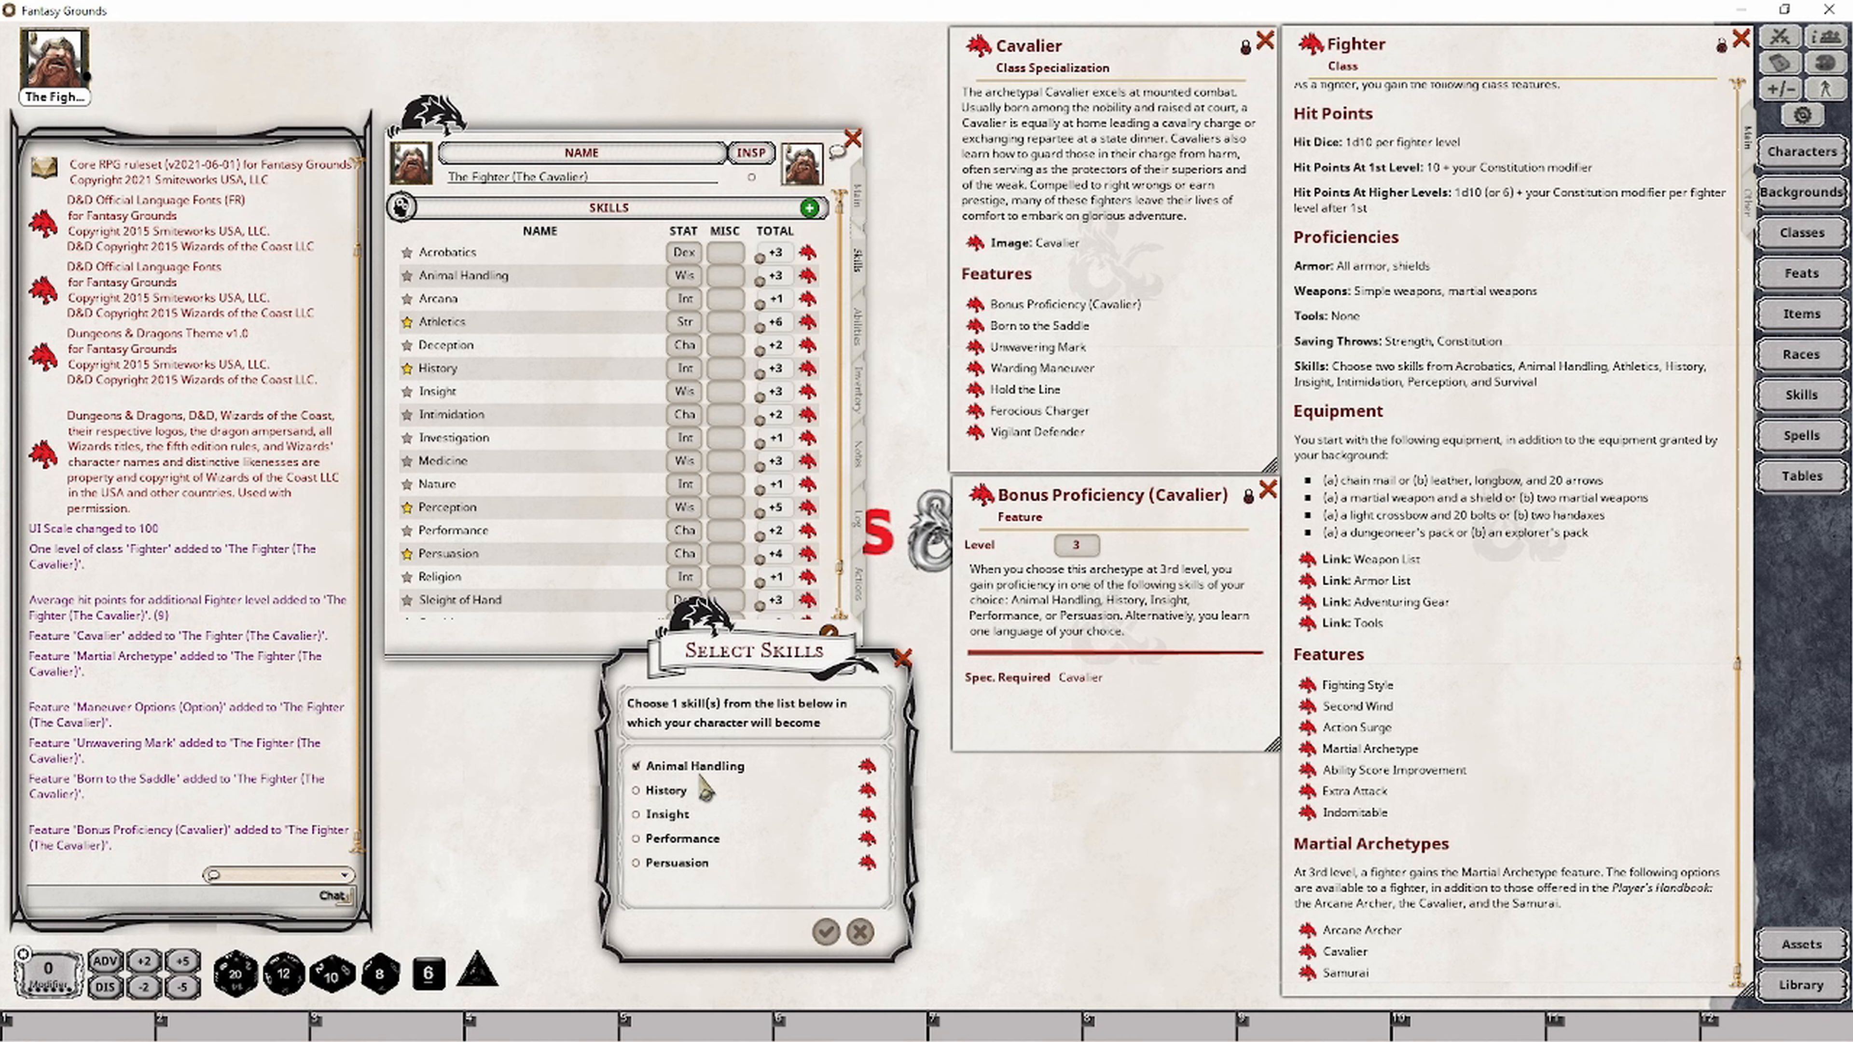
{"action": "left_click", "coordinate": [825, 931]}
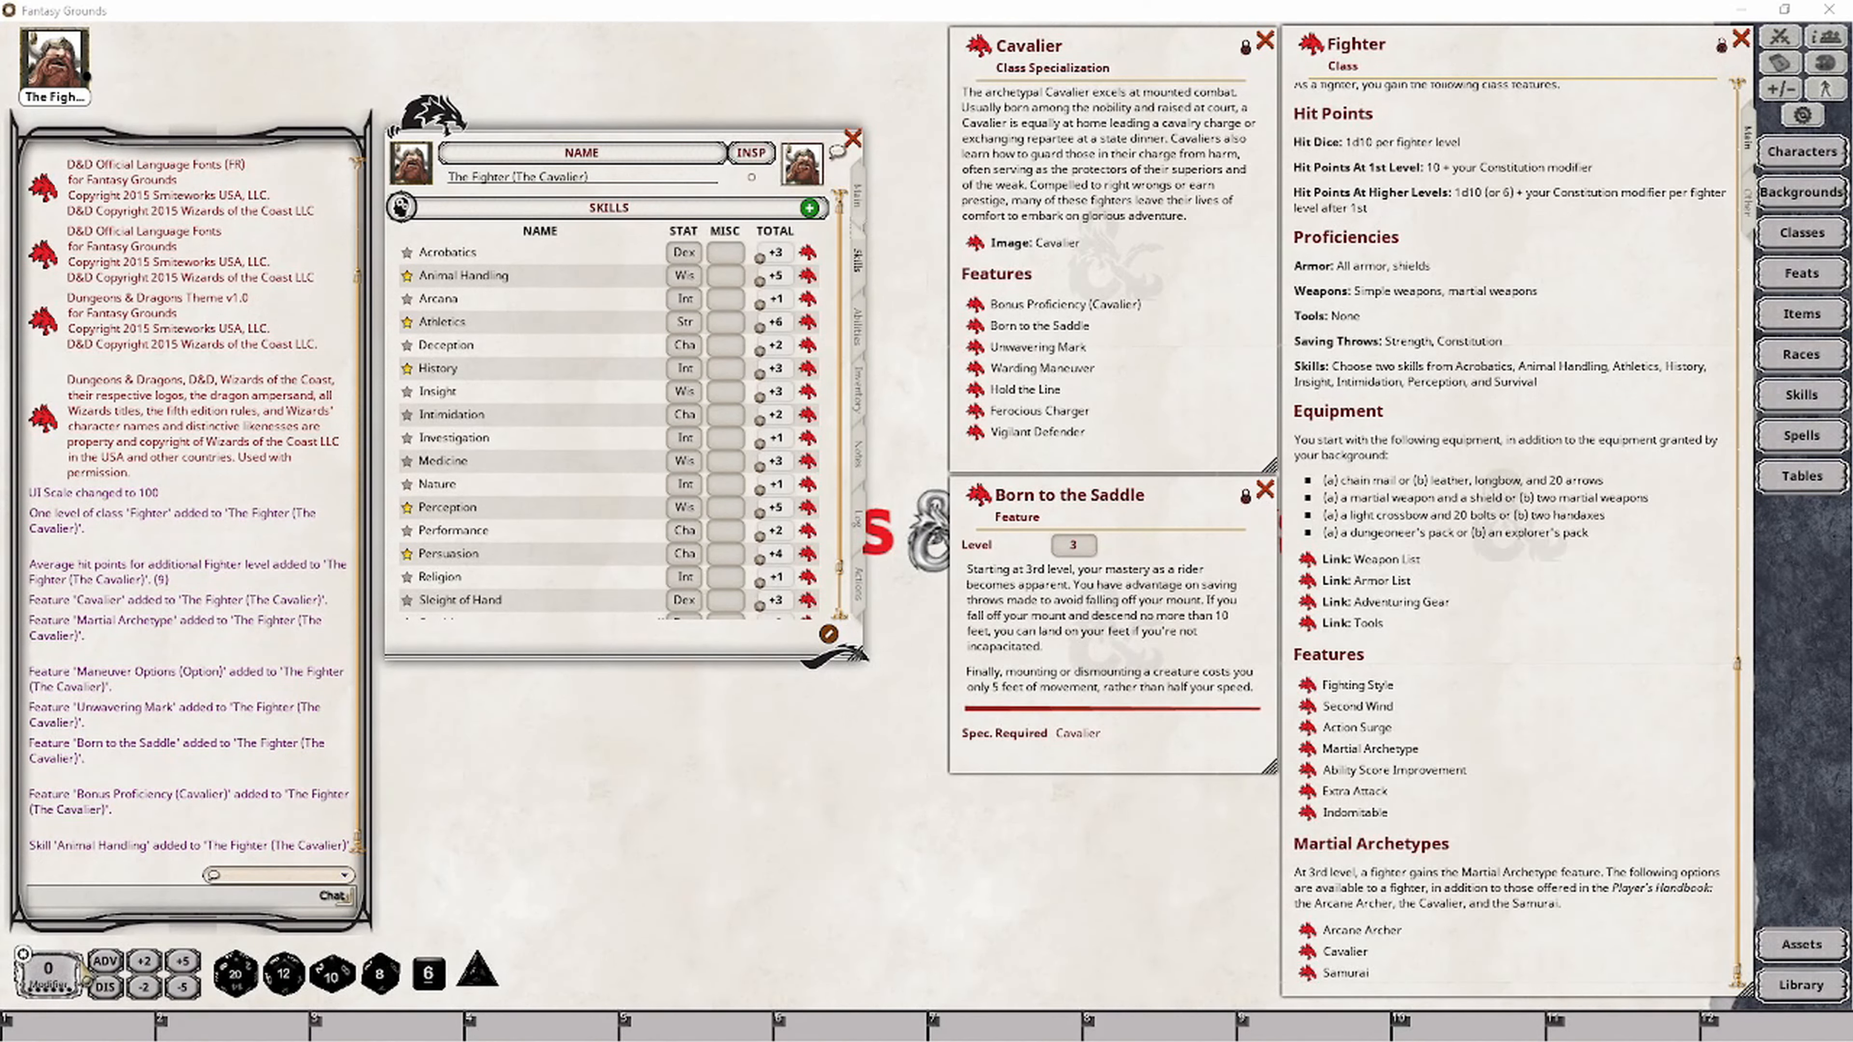
Roll a plain d20 with advantage, and make an Acrobatics check with advantage for the character.
{"action": "left_click", "coordinate": [110, 963]}
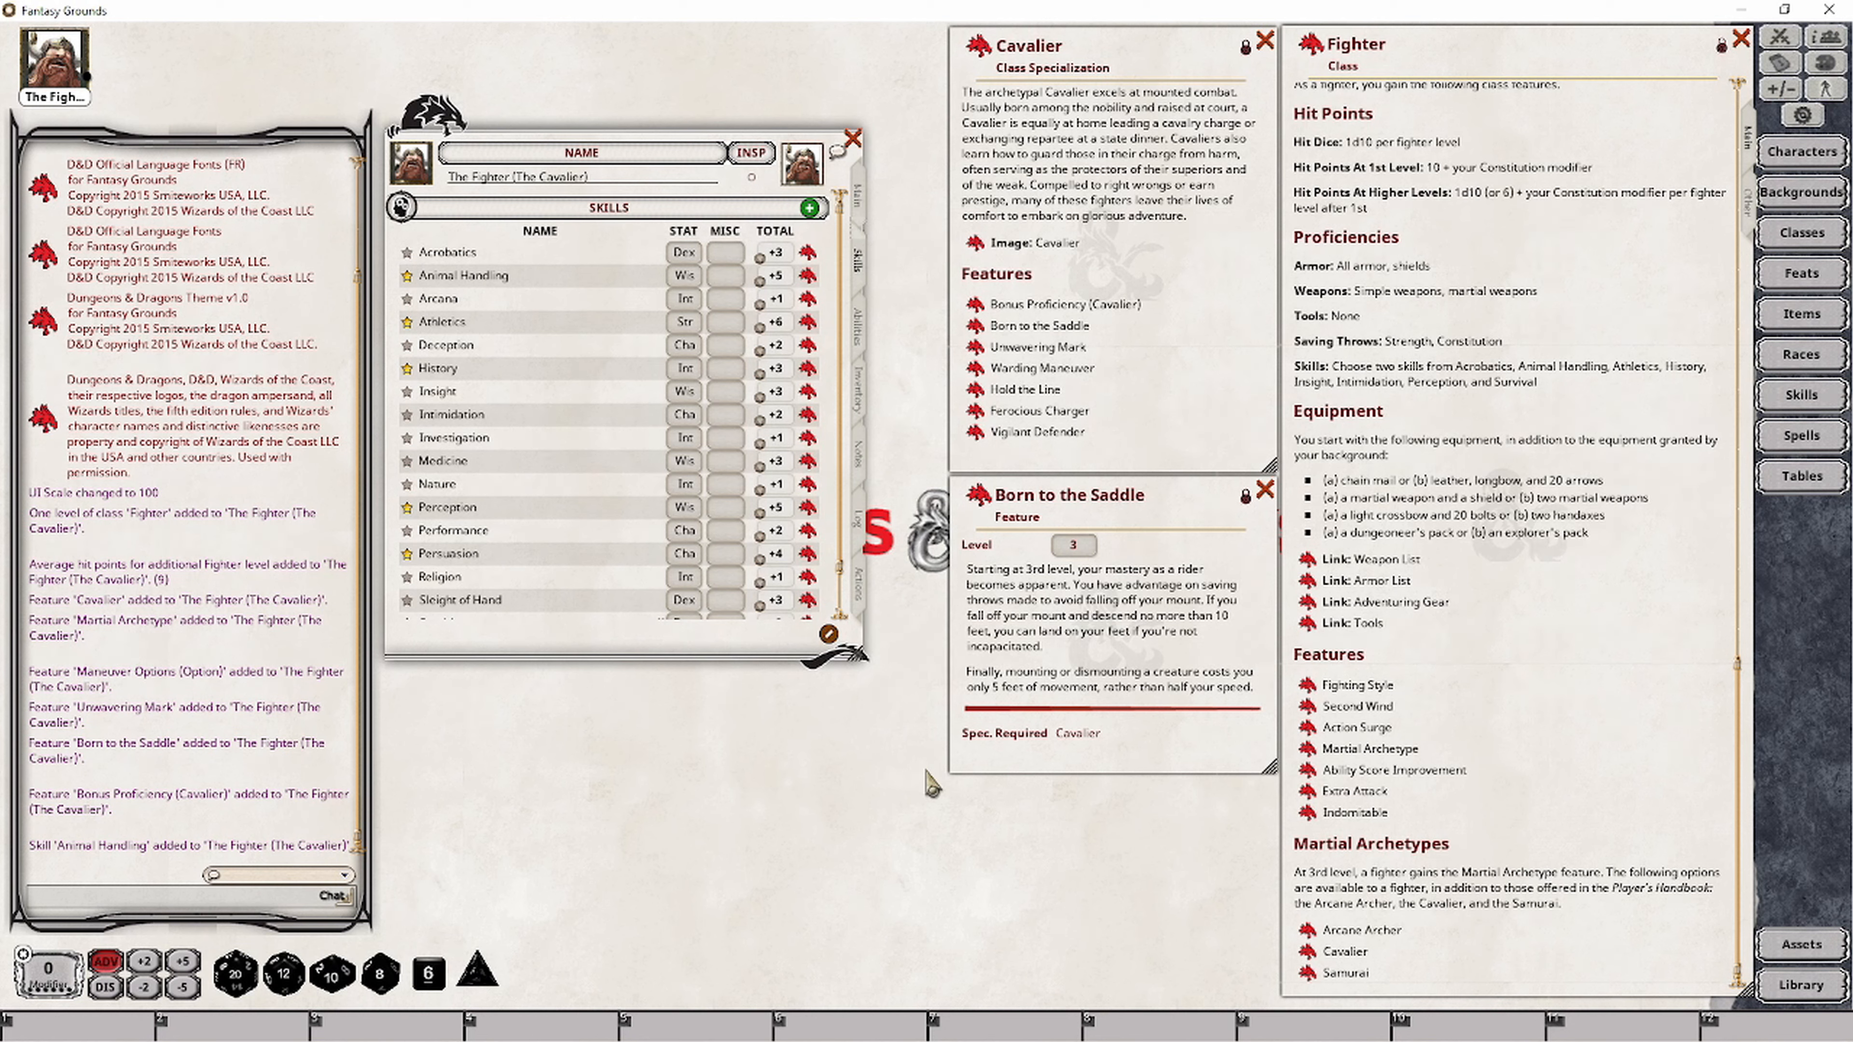
{"action": "left_click", "coordinate": [104, 969]}
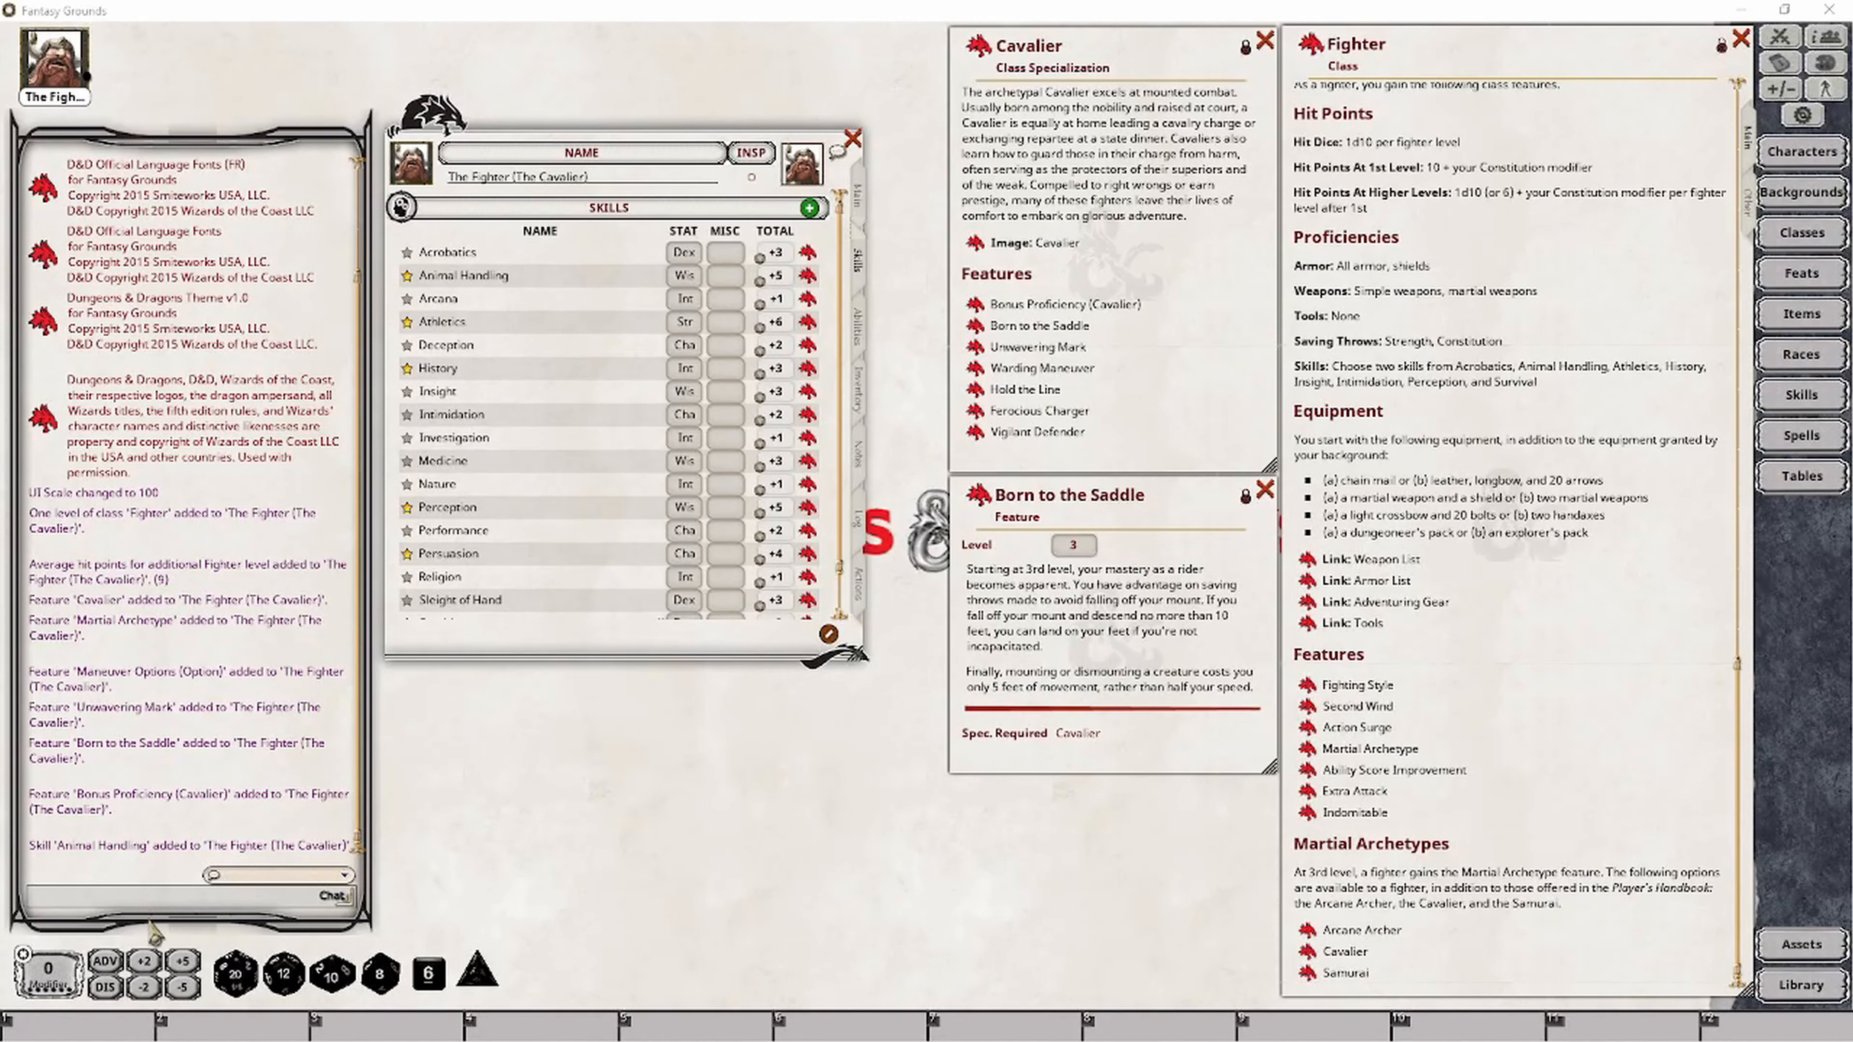
{"action": "left_click", "coordinate": [105, 962]}
{"action": "left_click_drag", "start_coordinate": [235, 973], "coordinate": [243, 726]}
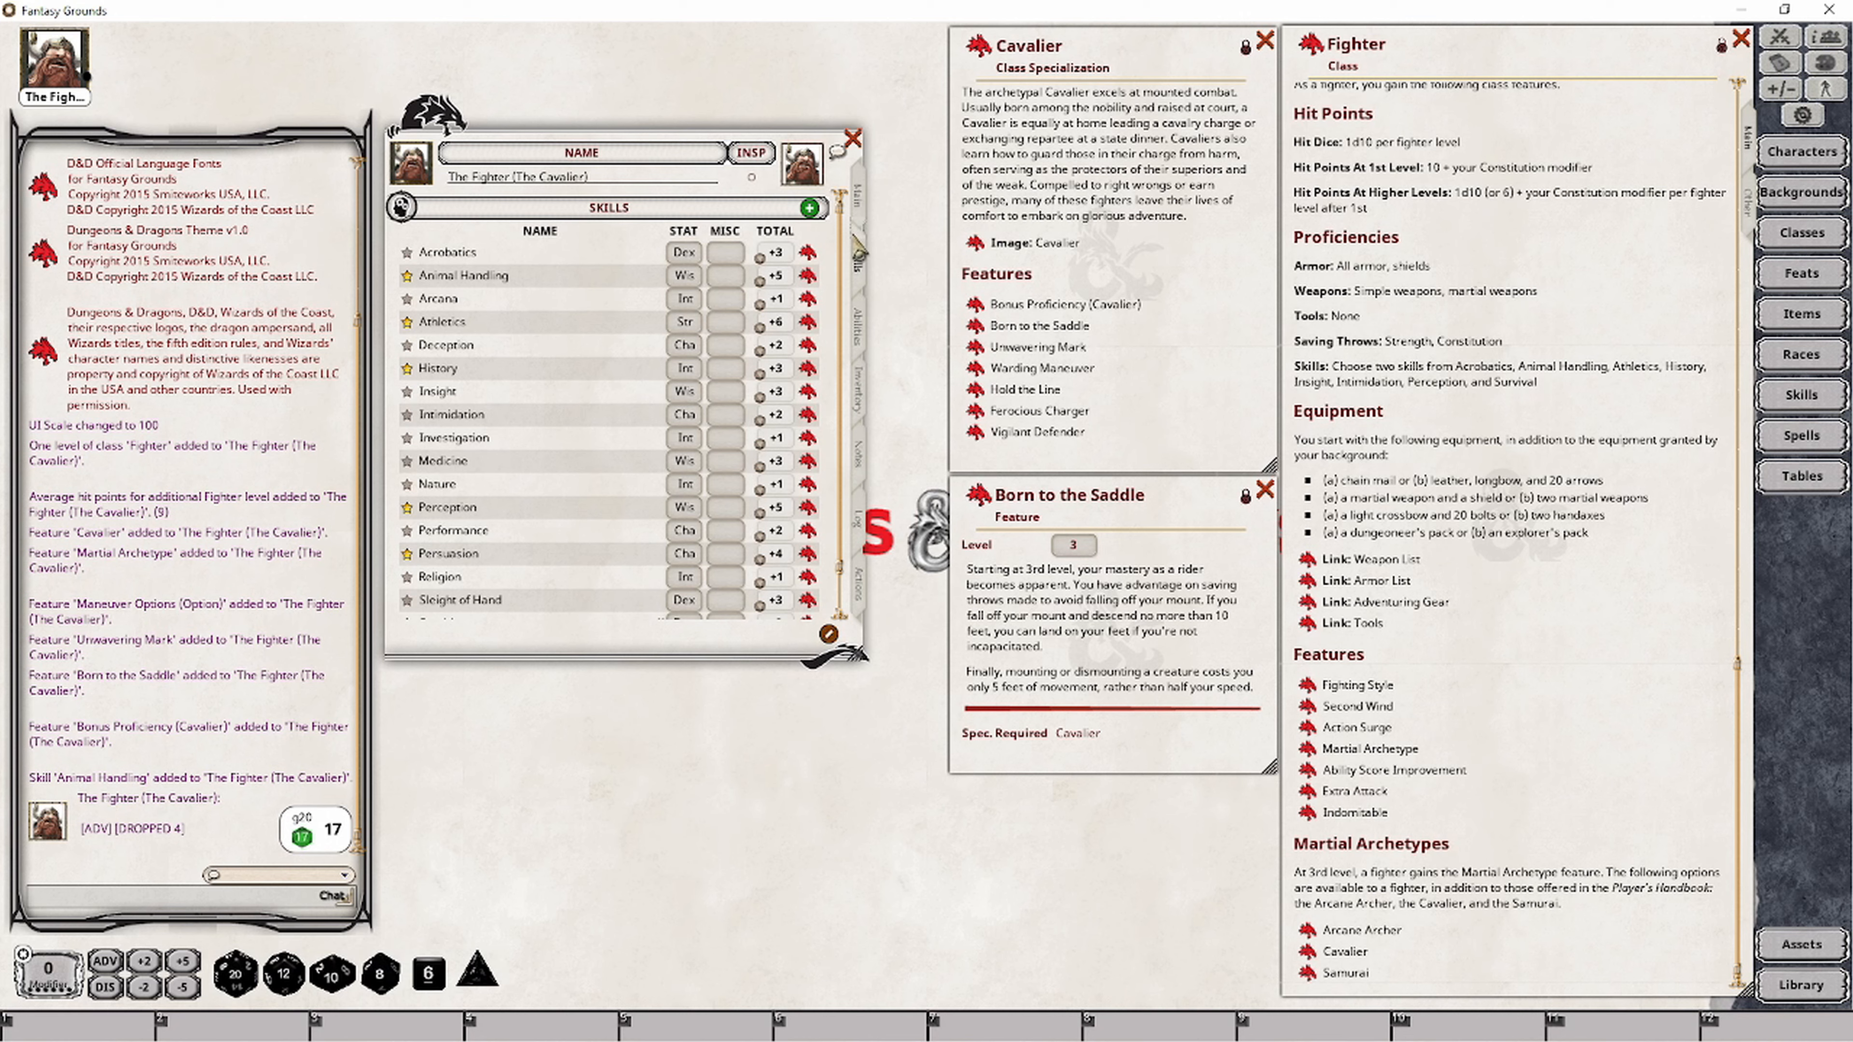
{"action": "left_click", "coordinate": [108, 962]}
{"action": "double_click", "coordinate": [771, 254]}
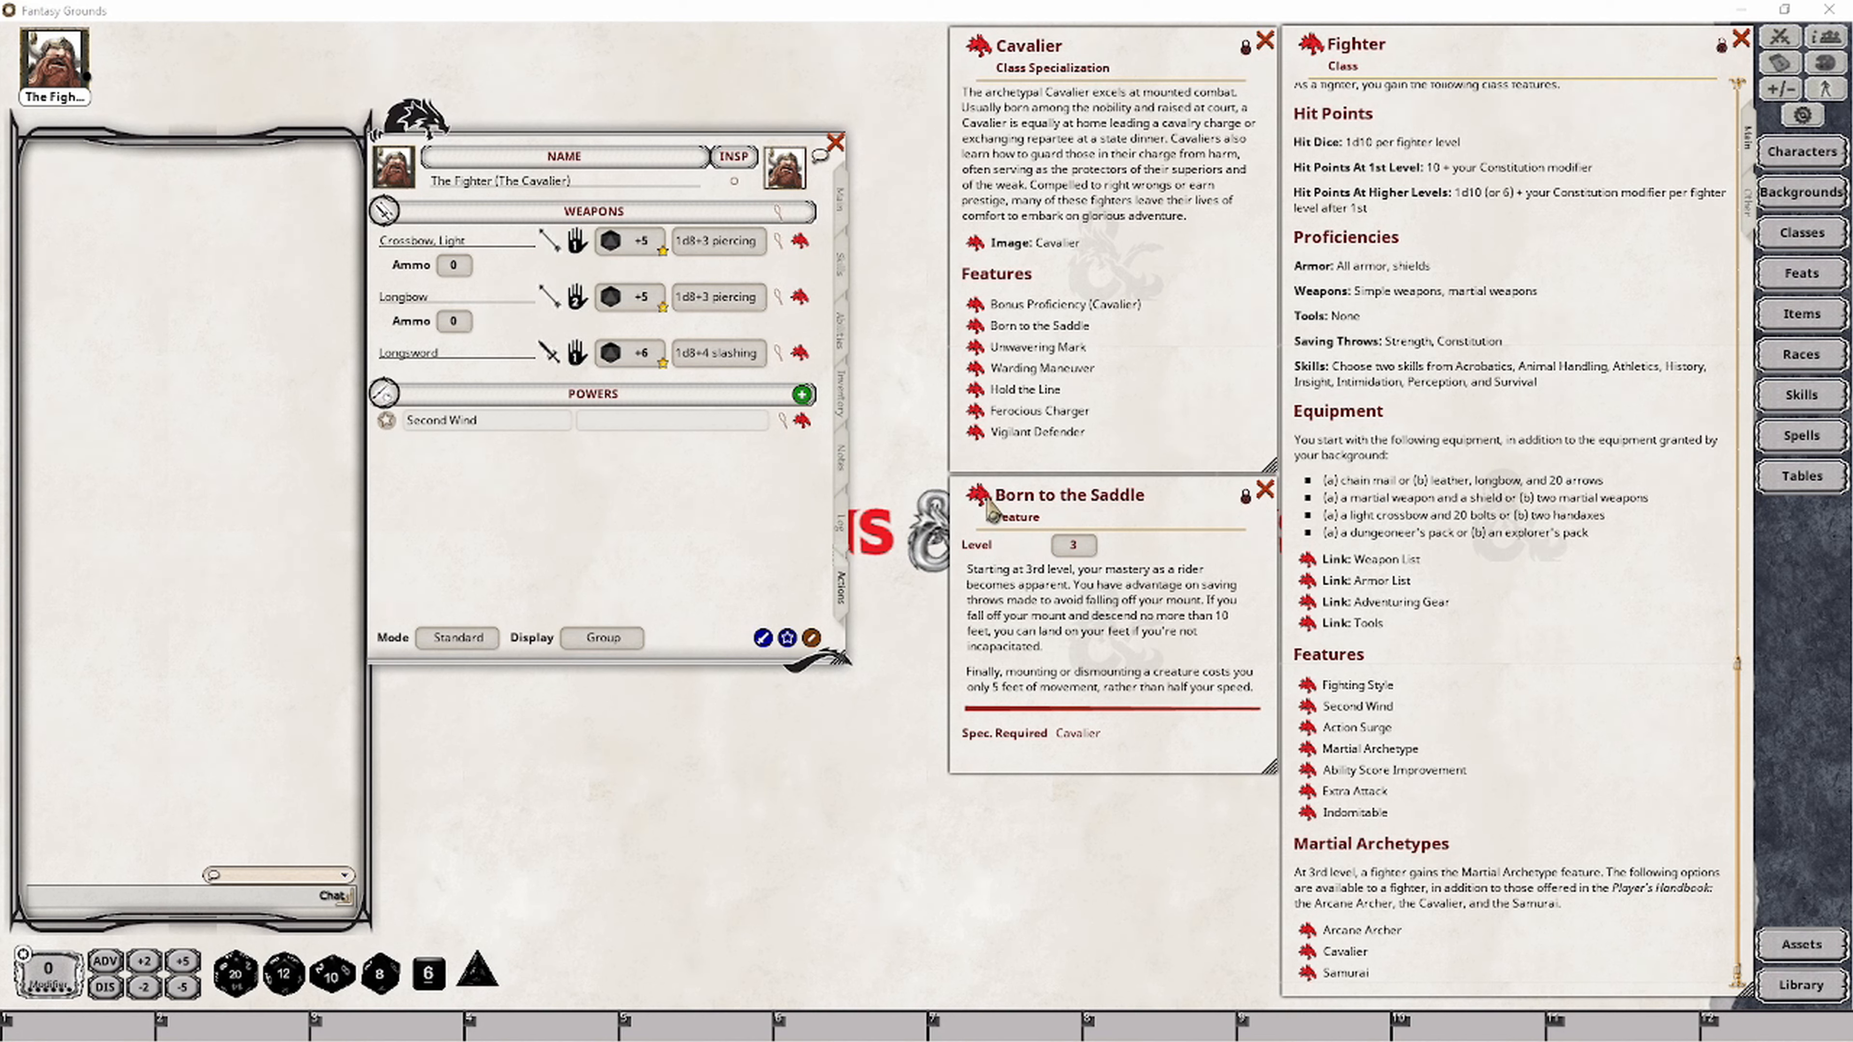
Add Born to the Saddle to the character's powers in a Cavalier group and delete the Second Wind power.
{"action": "left_click_drag", "start_coordinate": [978, 497], "coordinate": [548, 498]}
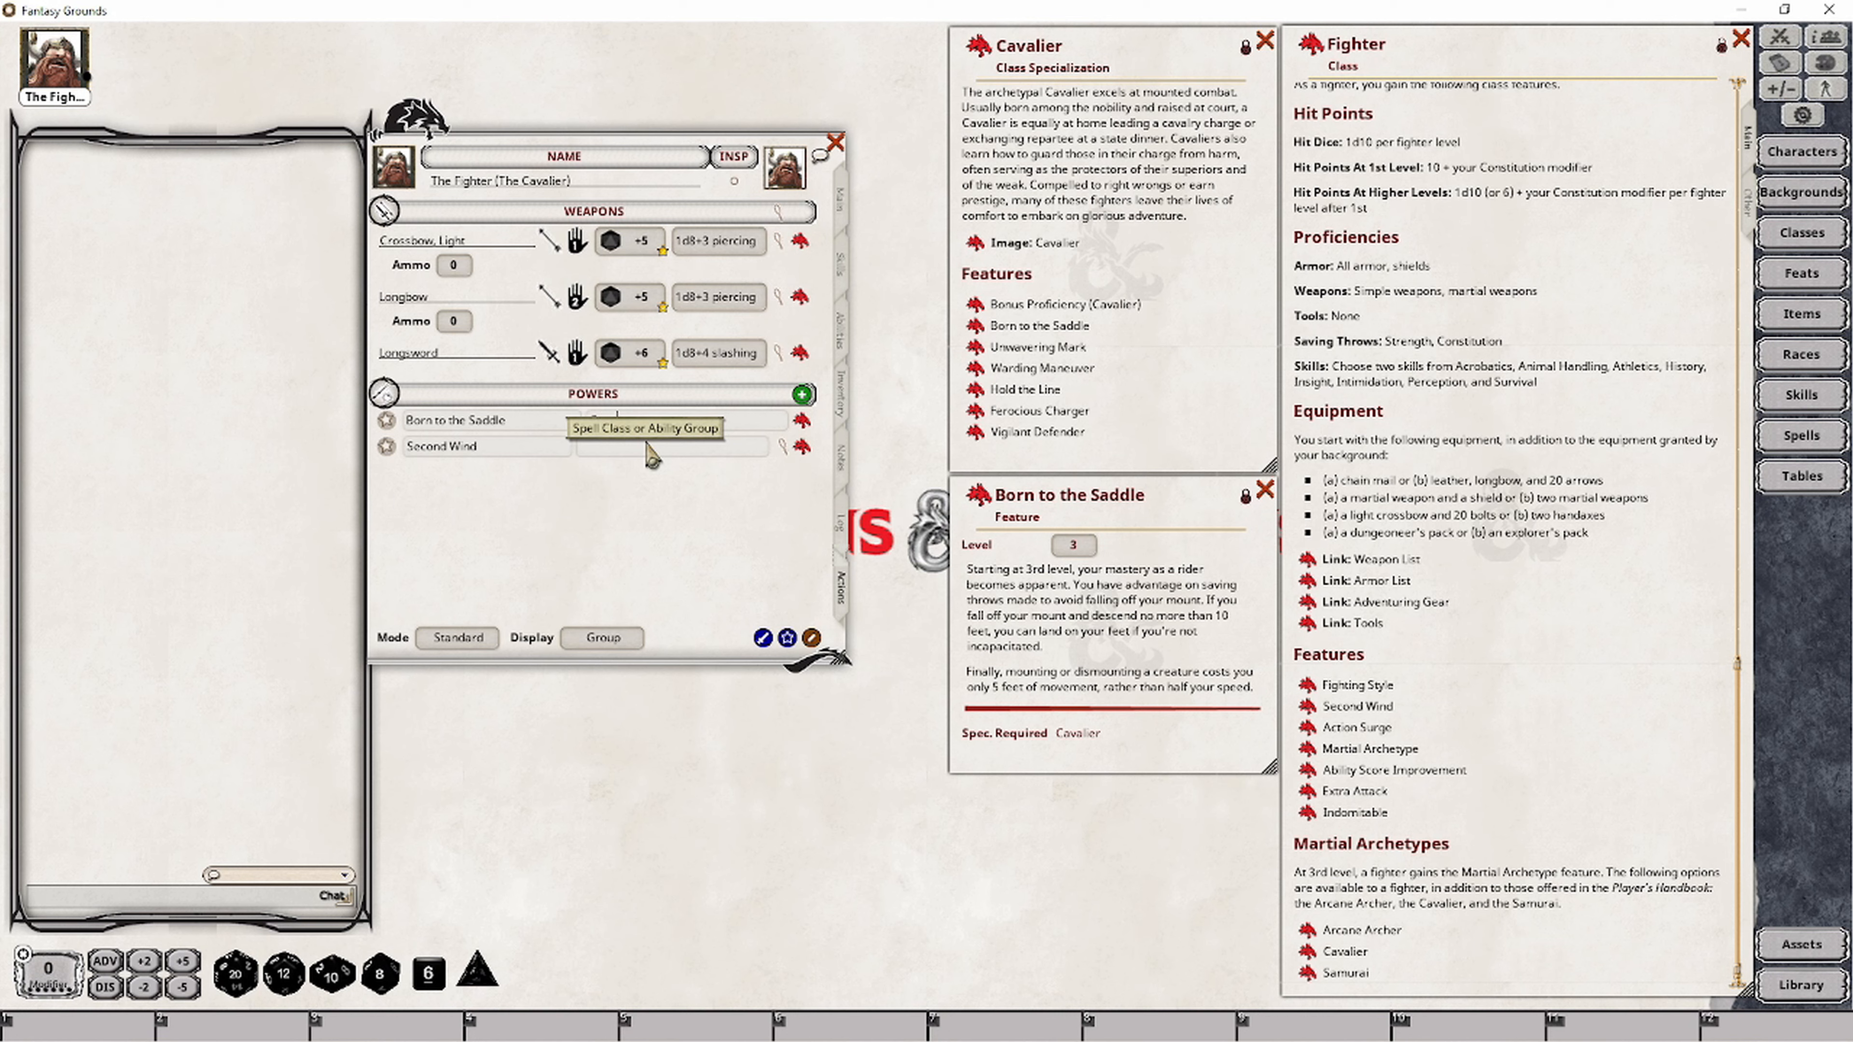
{"action": "key", "text": "Return"}
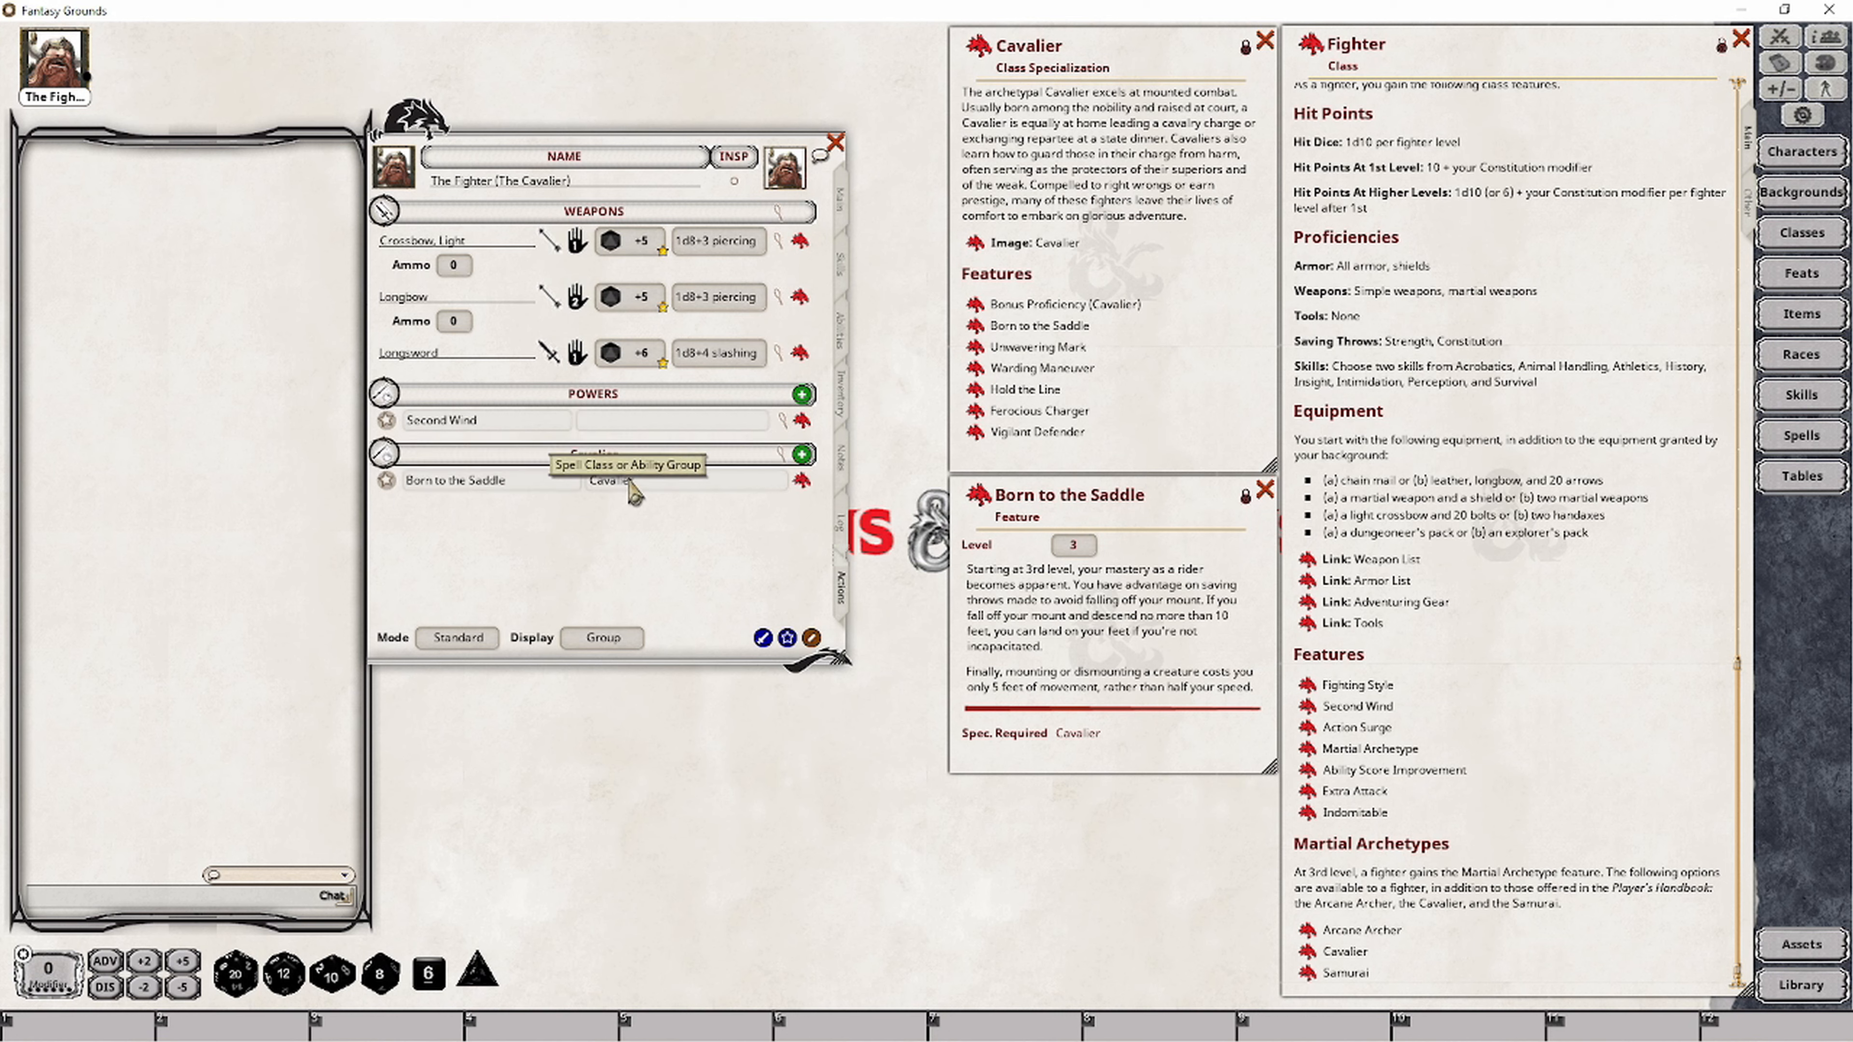
{"action": "right_click", "coordinate": [679, 421]}
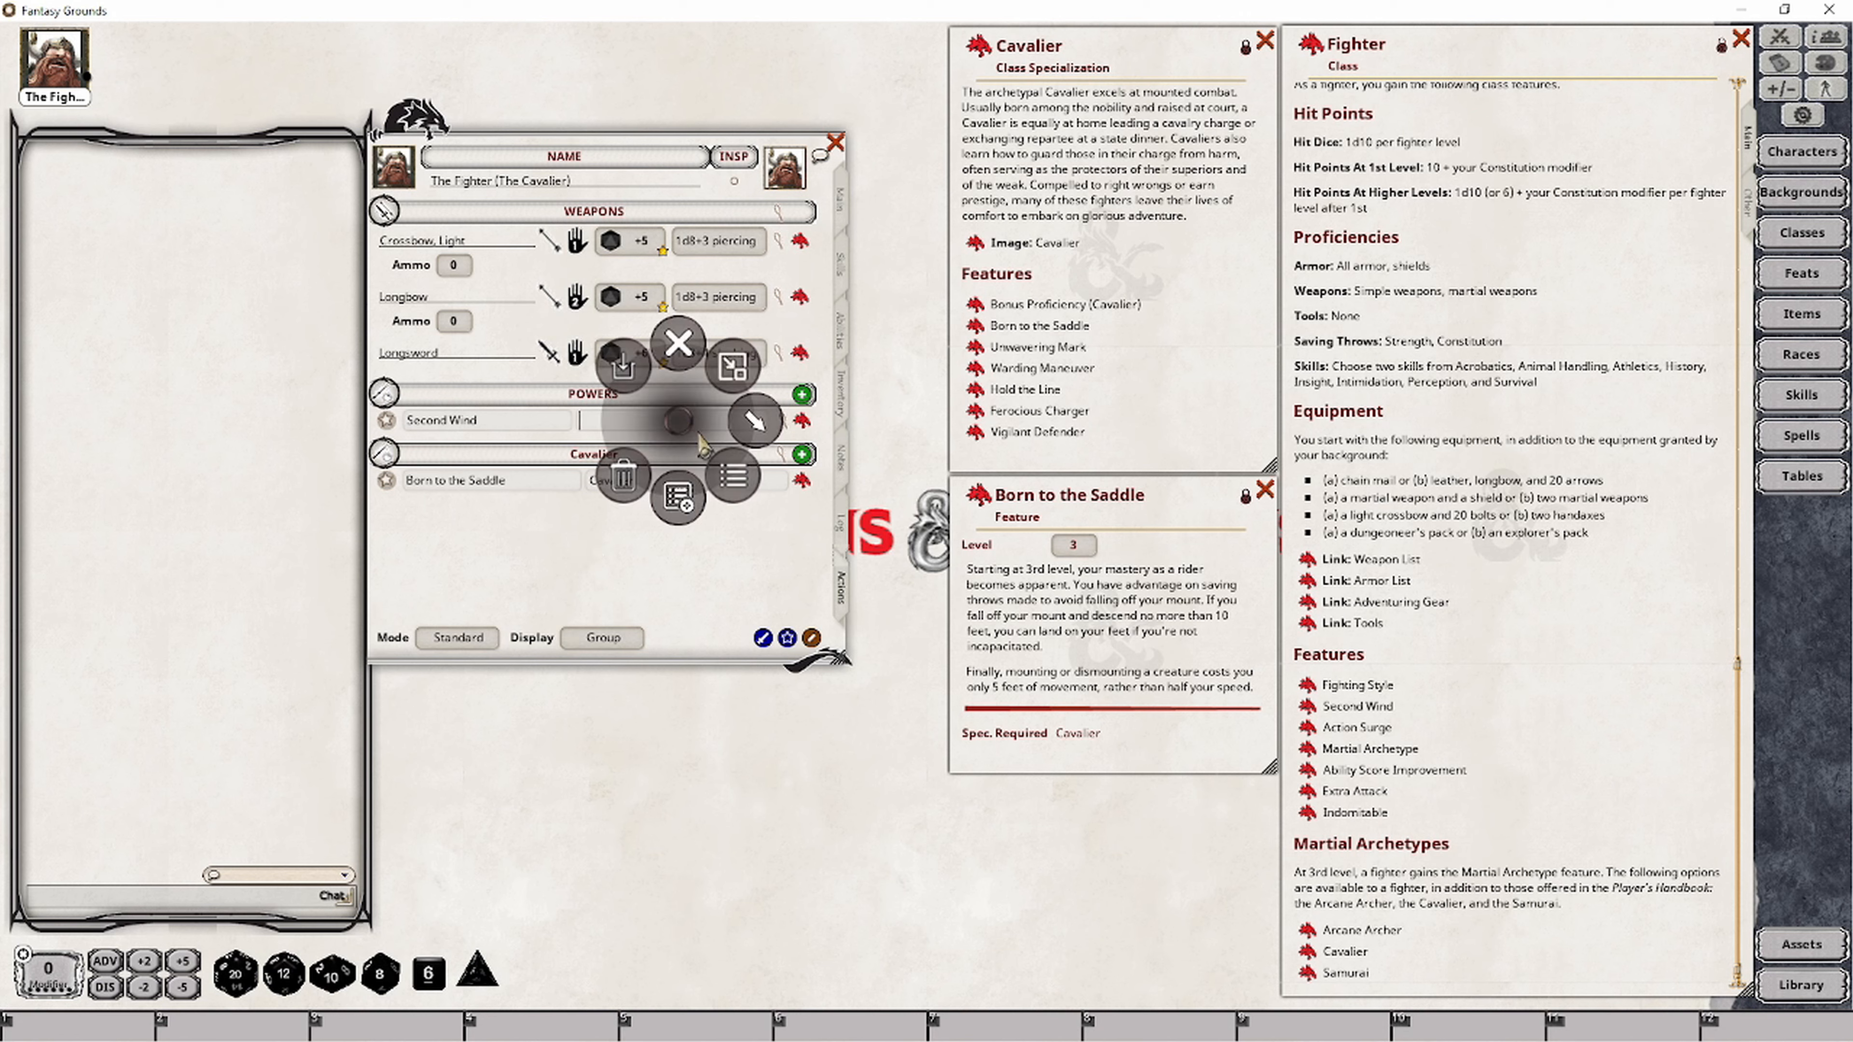
{"action": "left_click", "coordinate": [634, 471]}
{"action": "left_click", "coordinate": [635, 471]}
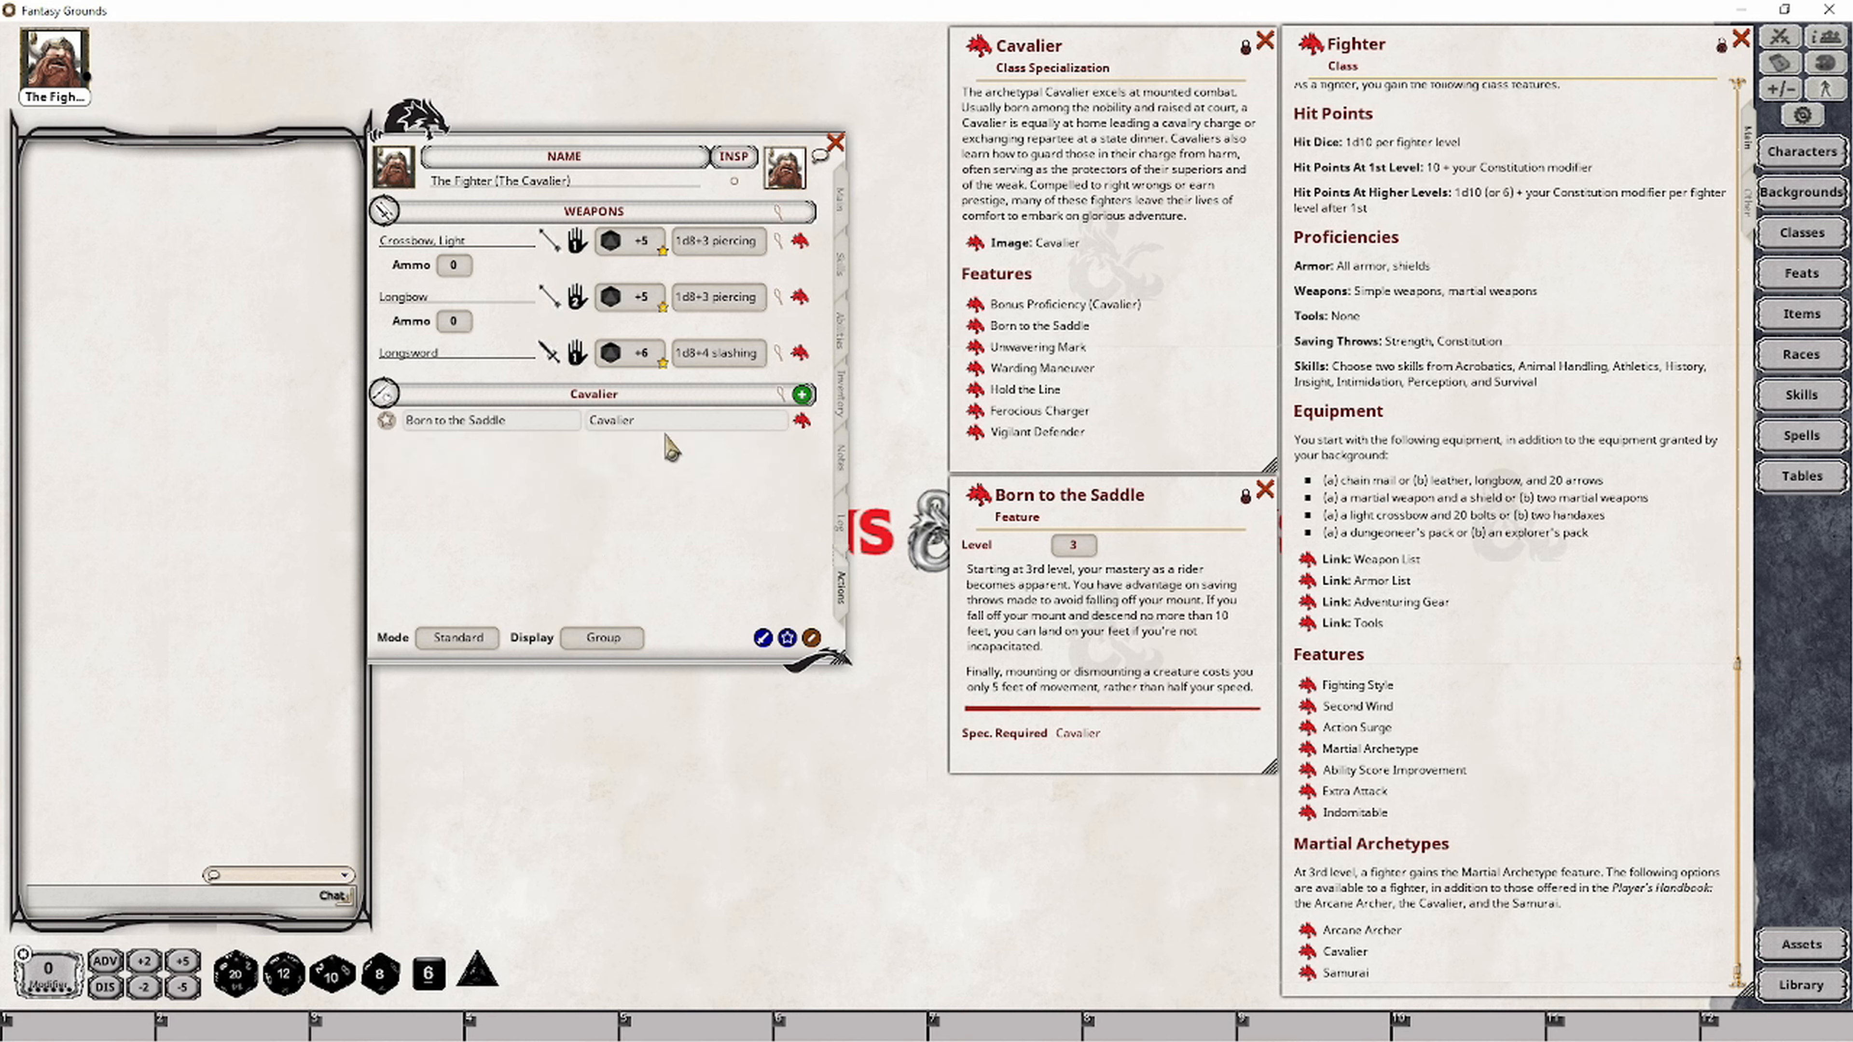
Add an effect to the Born to the Saddle power with the description "Born To The Saddle; ADVSAV: dexterity".
{"action": "right_click", "coordinate": [706, 425]}
{"action": "left_click", "coordinate": [771, 432]}
{"action": "left_click", "coordinate": [777, 507]}
{"action": "left_click", "coordinate": [797, 449]}
{"action": "left_click_drag", "start_coordinate": [844, 541], "coordinate": [662, 697]}
{"action": "left_click", "coordinate": [604, 783]}
{"action": "type", "text": "Born To The Sa"}
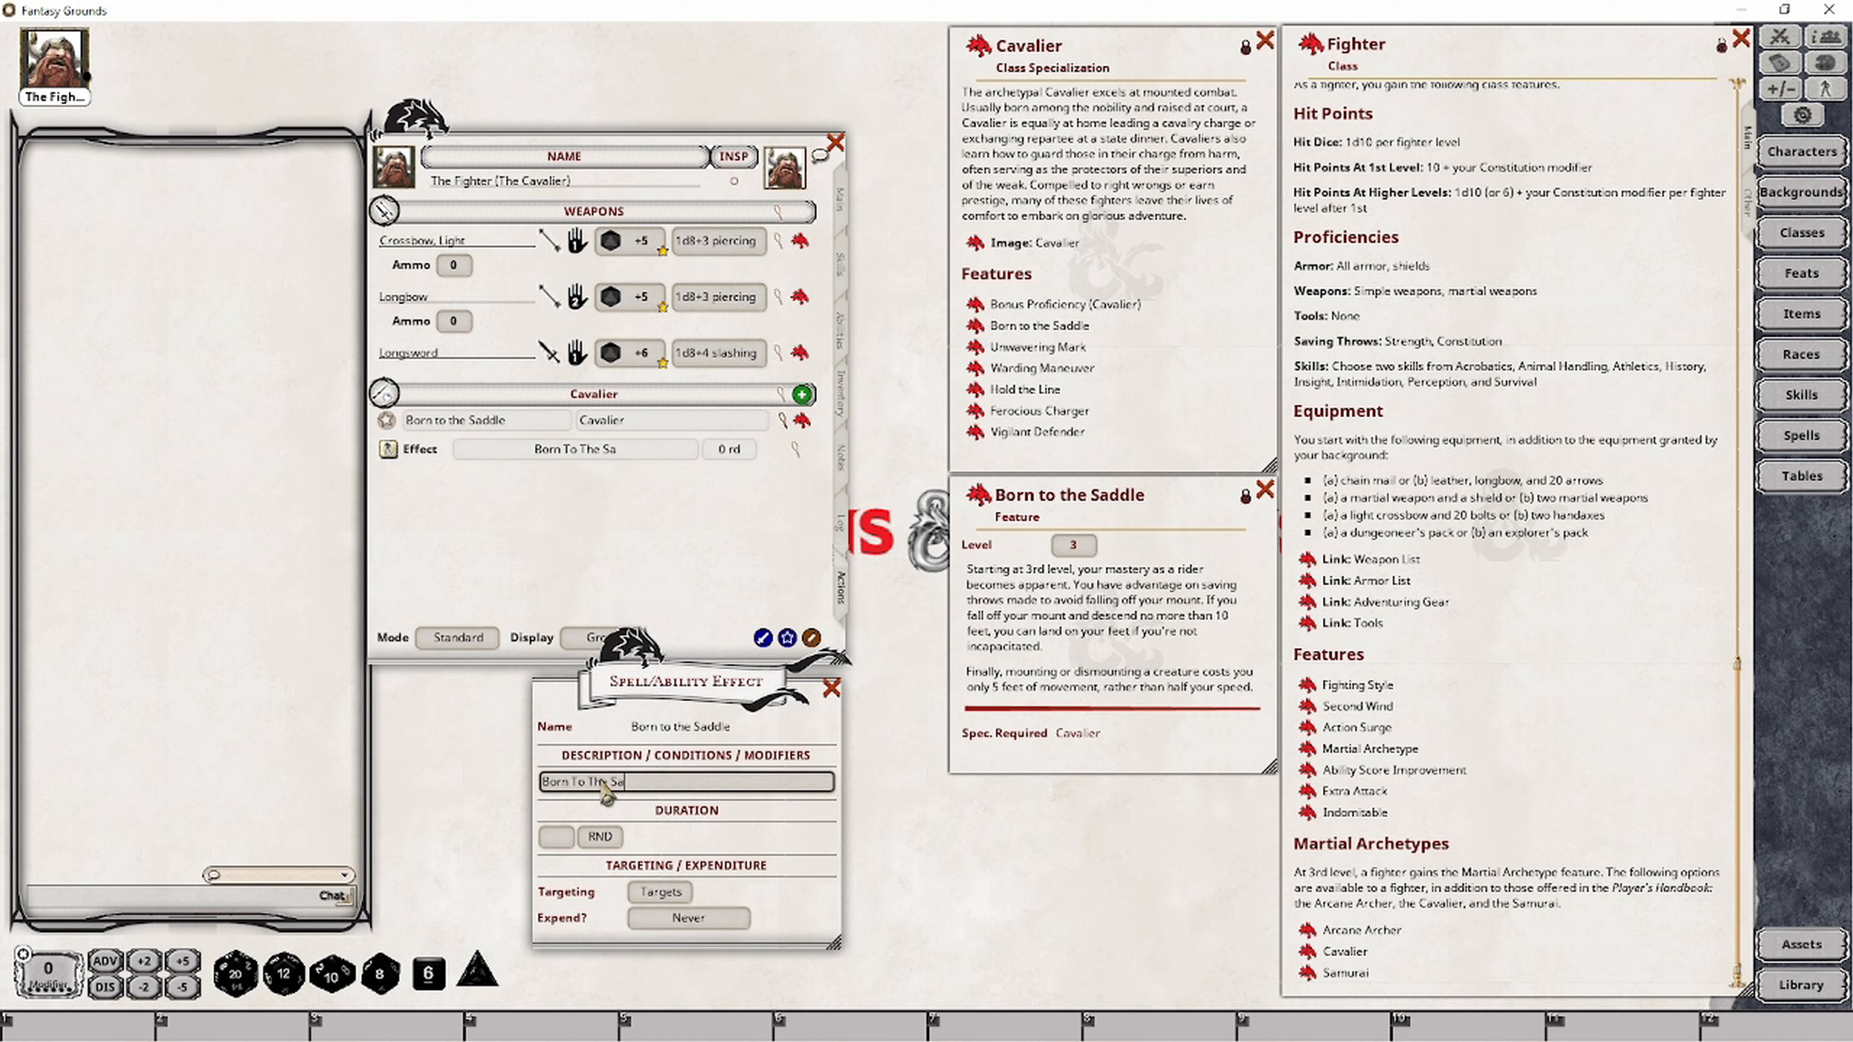
{"action": "type", "text": "ddle; ADV"}
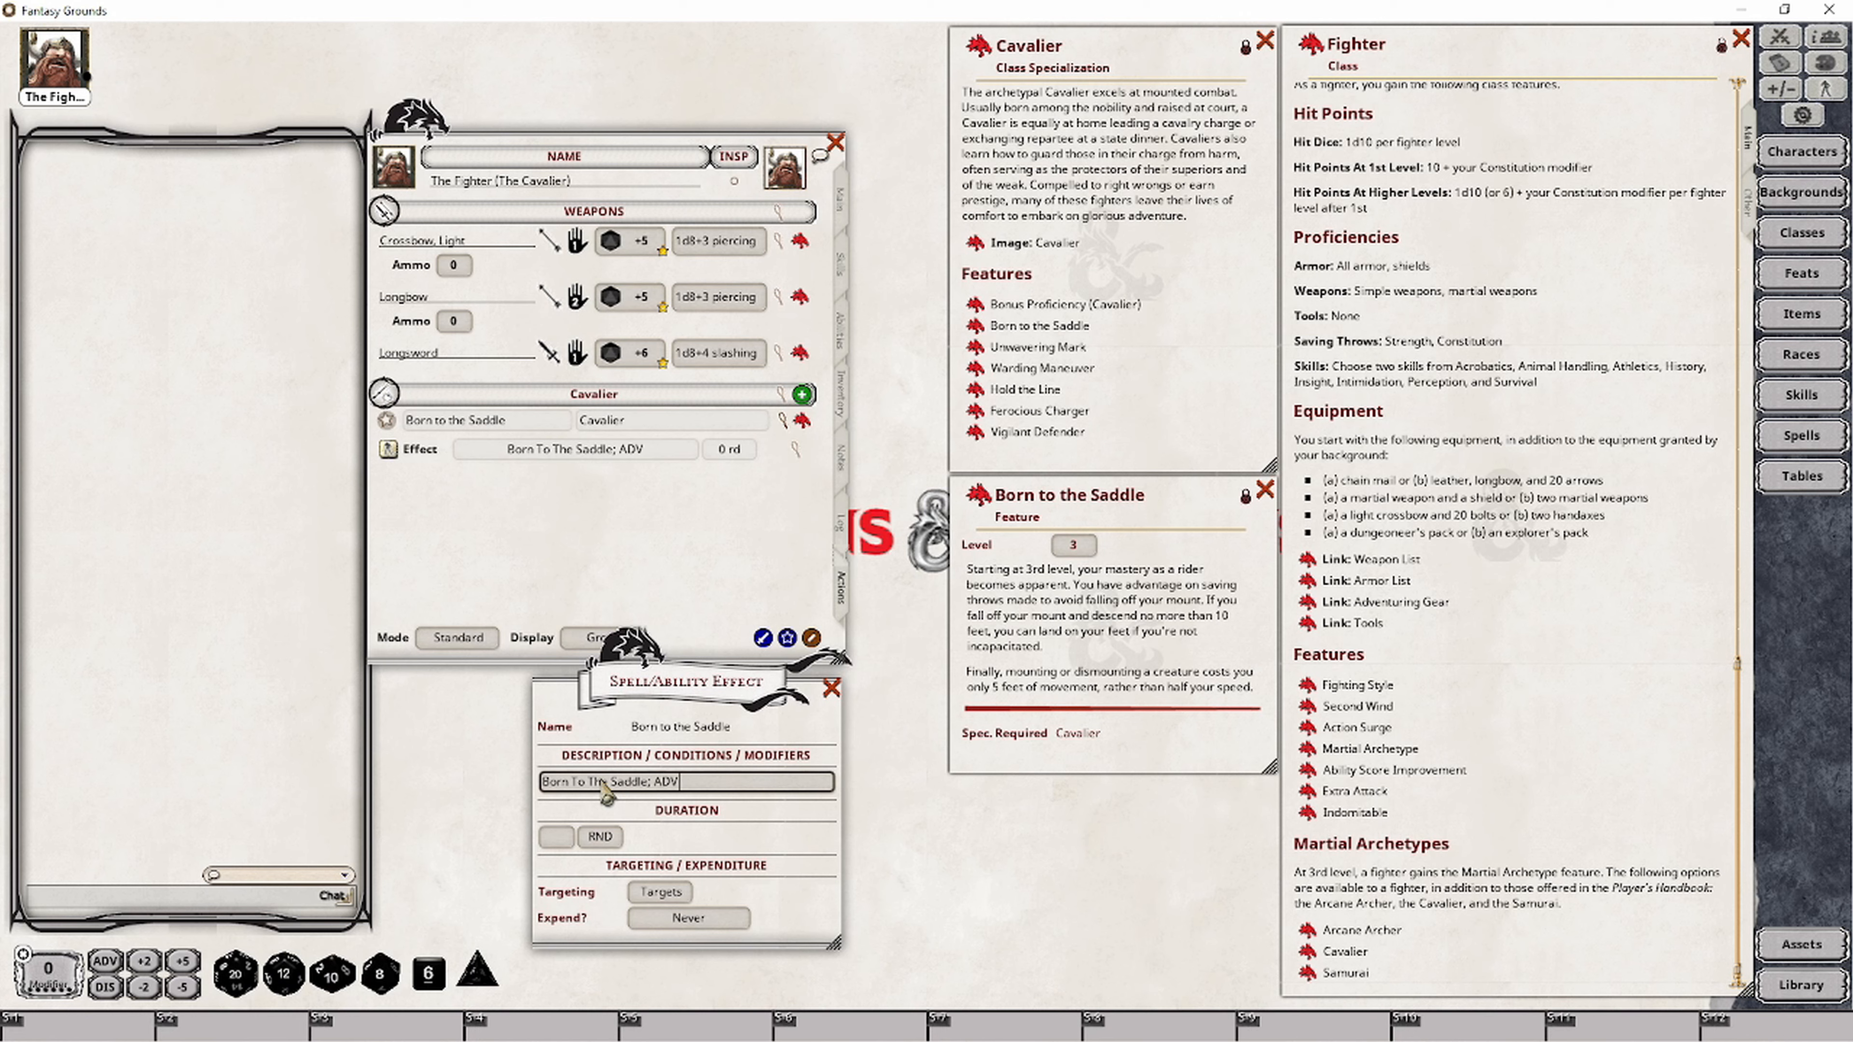
{"action": "type", "text": "SAV:"}
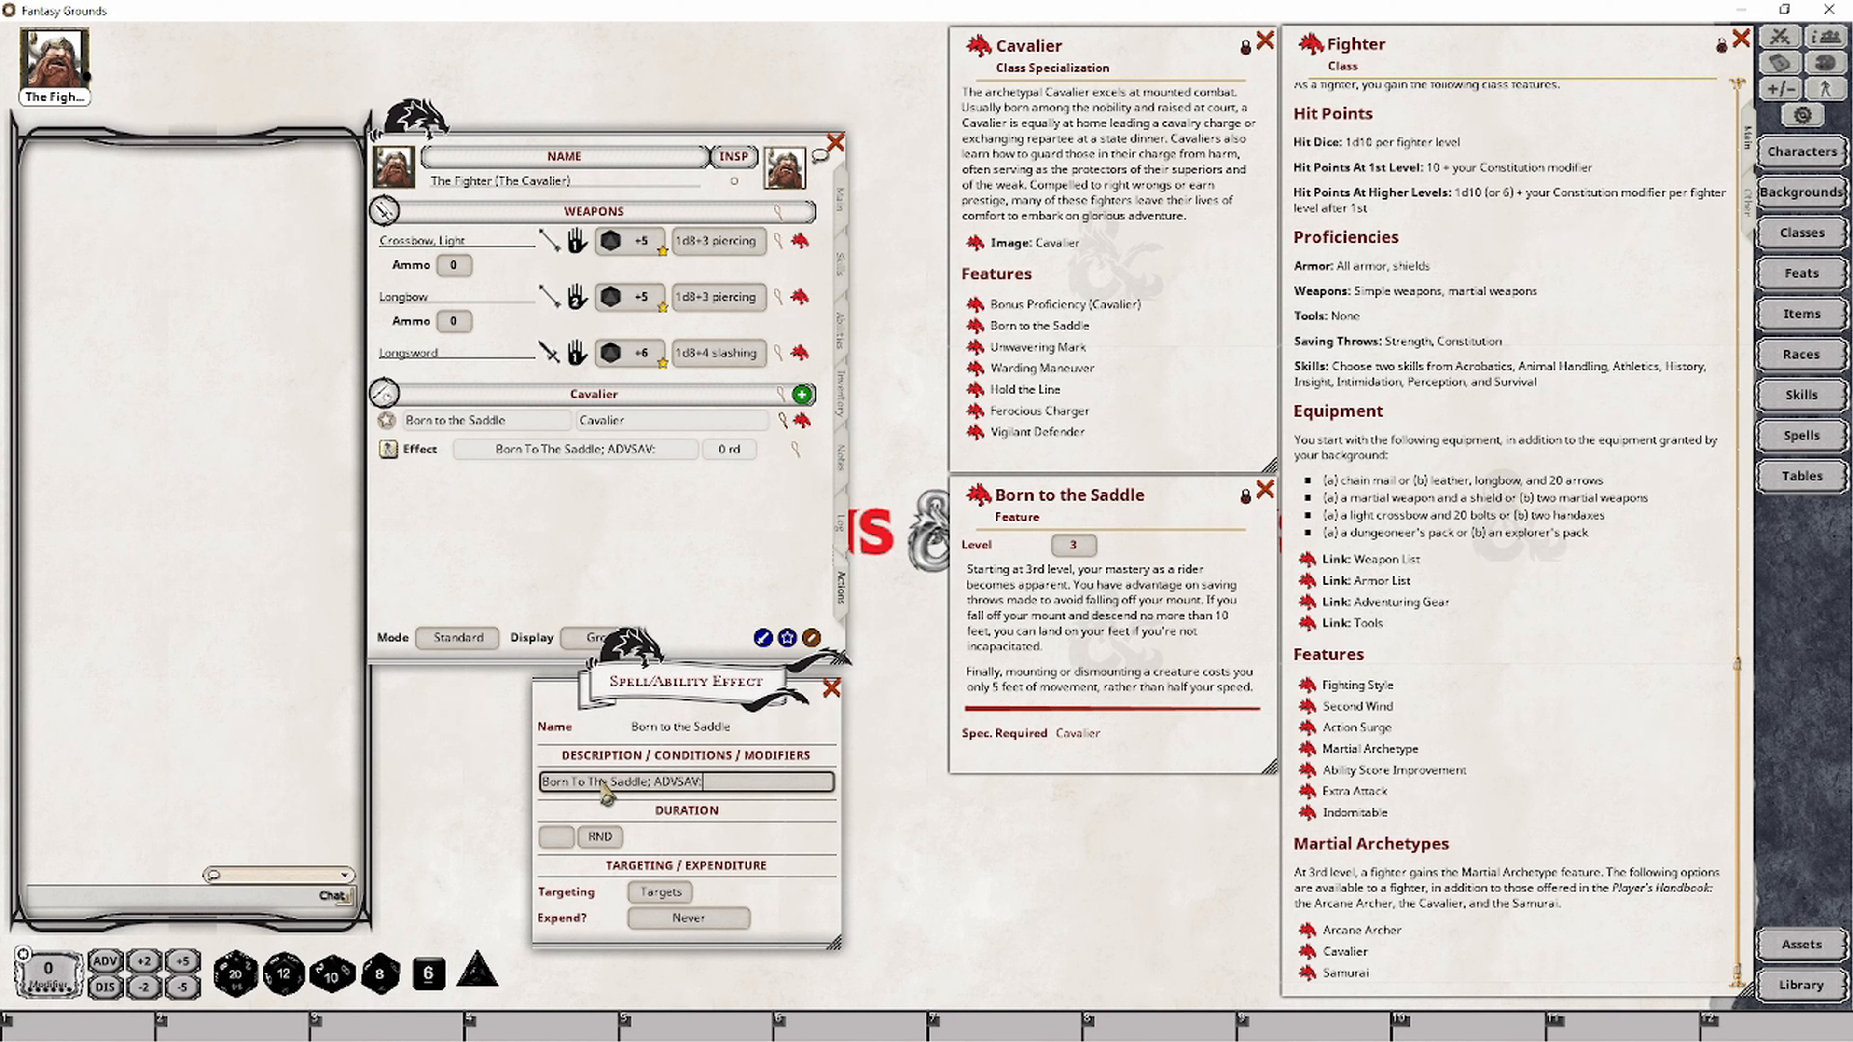
{"action": "type", "text": " dexterity"}
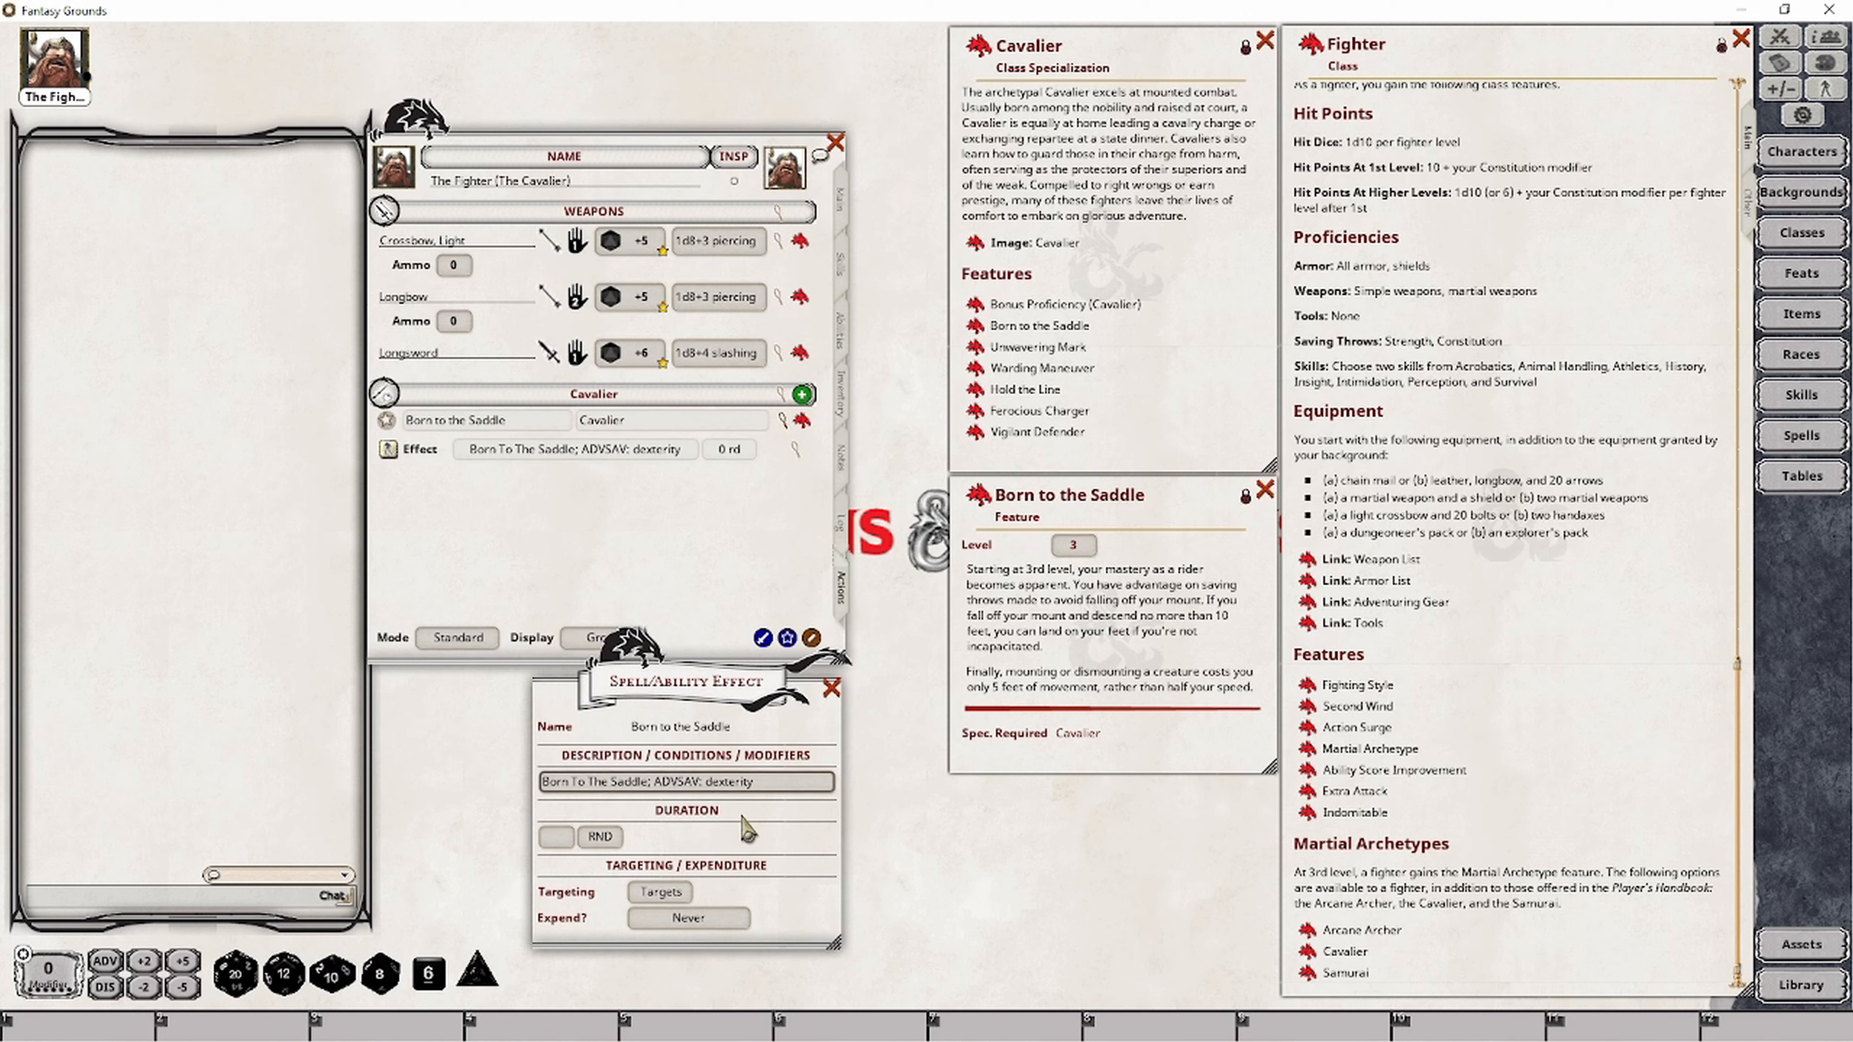
Set the Born to the Saddle effect to target Self and expend on a roll, and close its details.
{"action": "left_click", "coordinate": [848, 758]}
{"action": "left_click", "coordinate": [659, 892]}
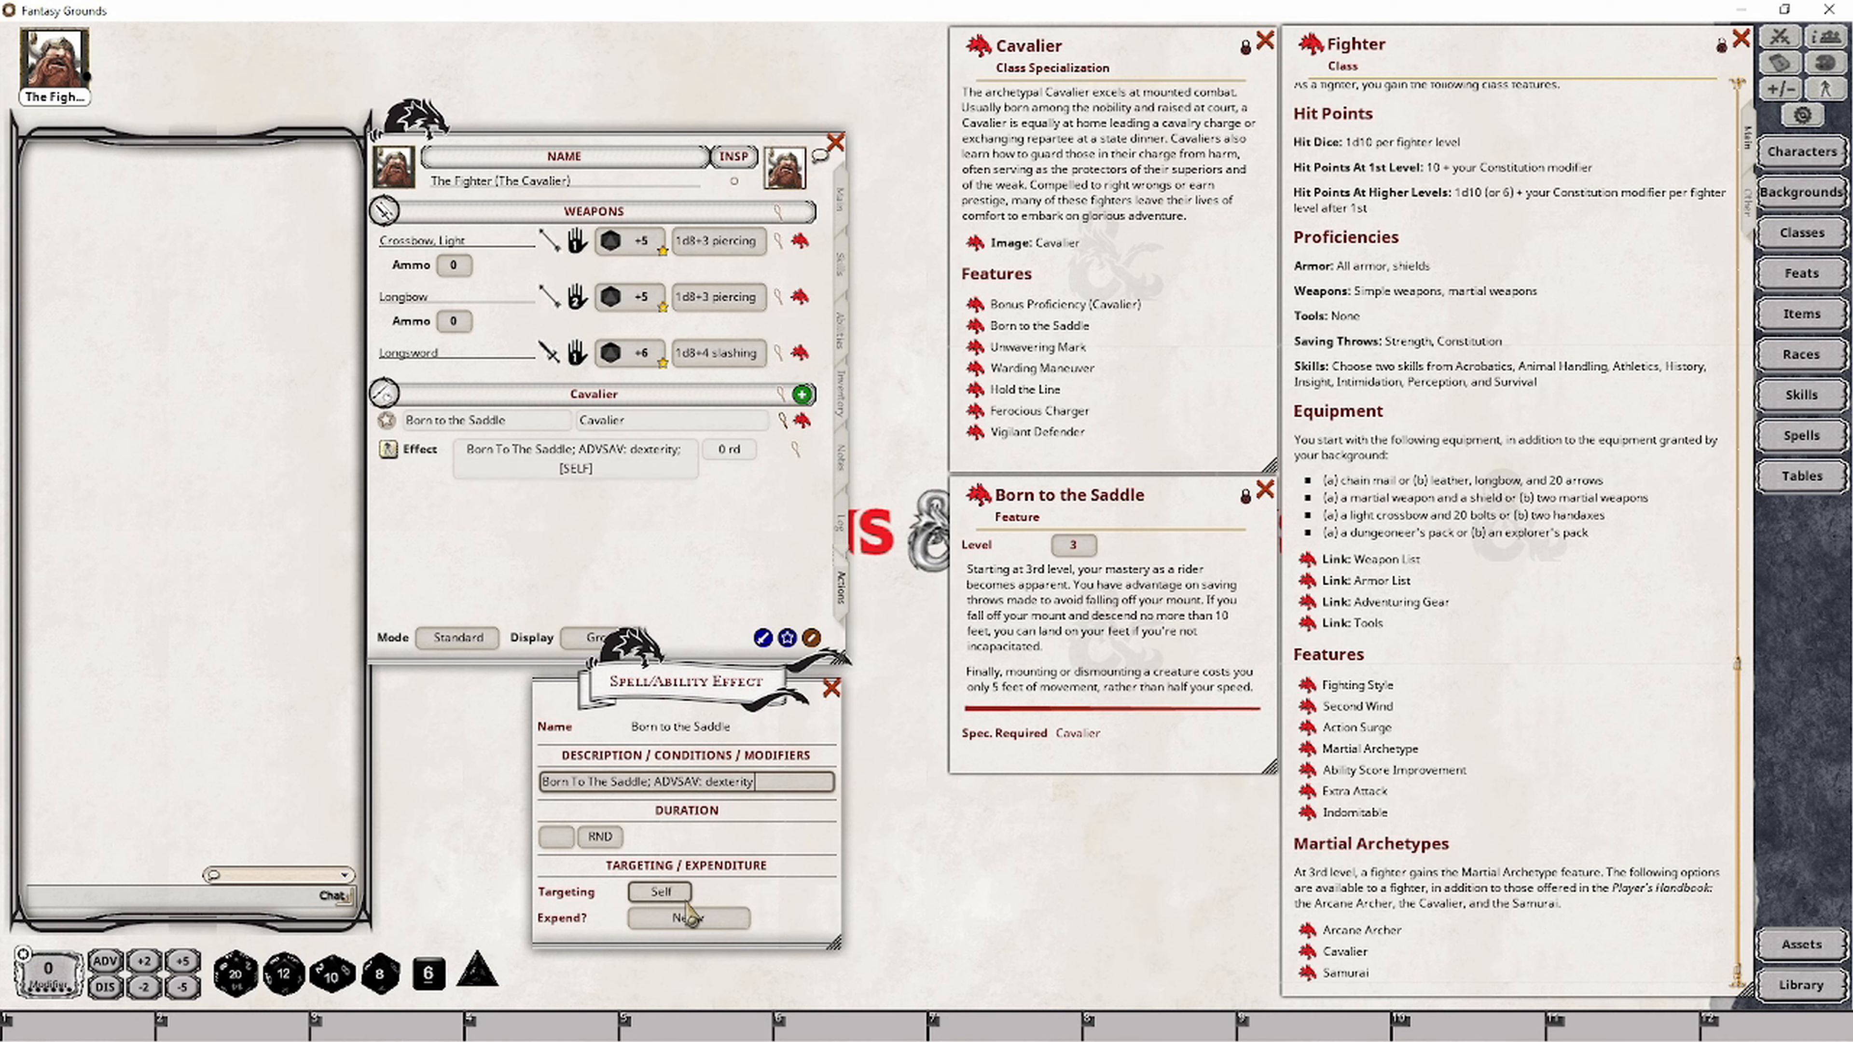
{"action": "left_click", "coordinate": [693, 920]}
{"action": "left_click", "coordinate": [697, 921]}
{"action": "left_click", "coordinate": [831, 688]}
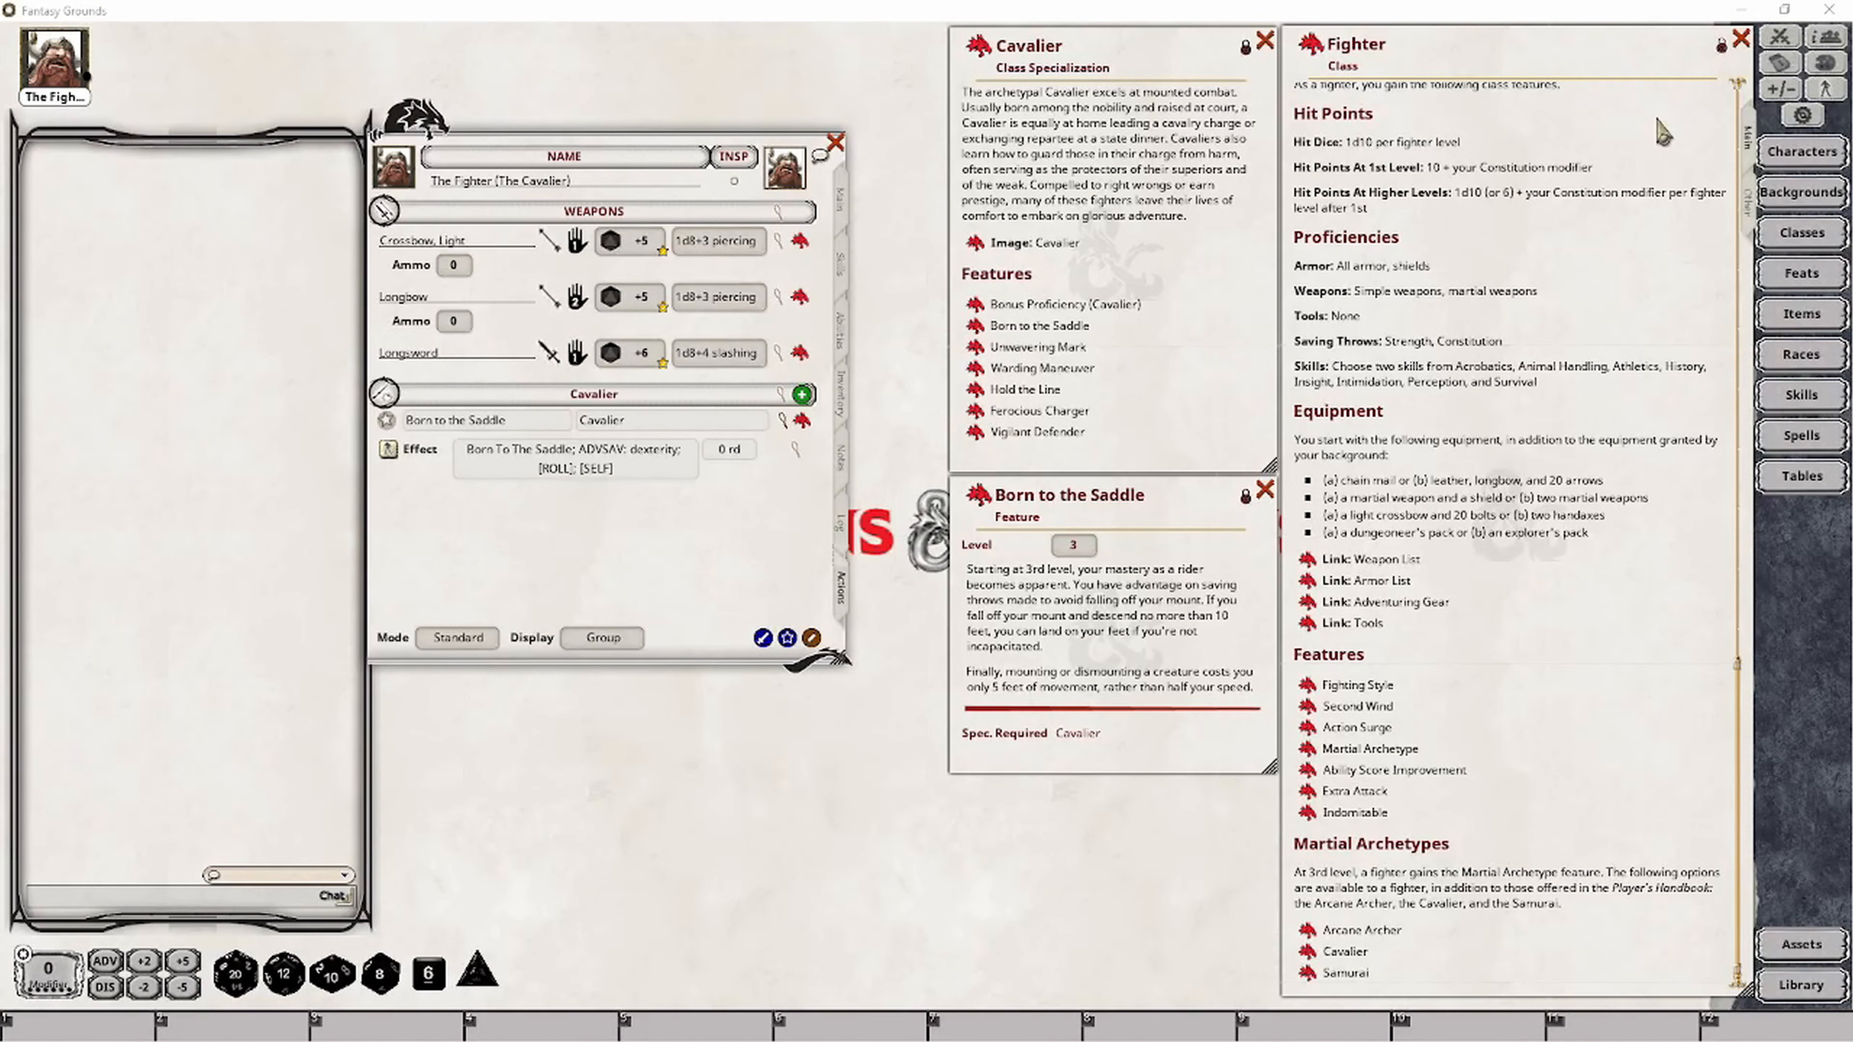
With the combat tracker shown, apply the Born to the Saddle effect to the fighter and roll a Dexterity saving throw.
{"action": "left_click", "coordinate": [1778, 39]}
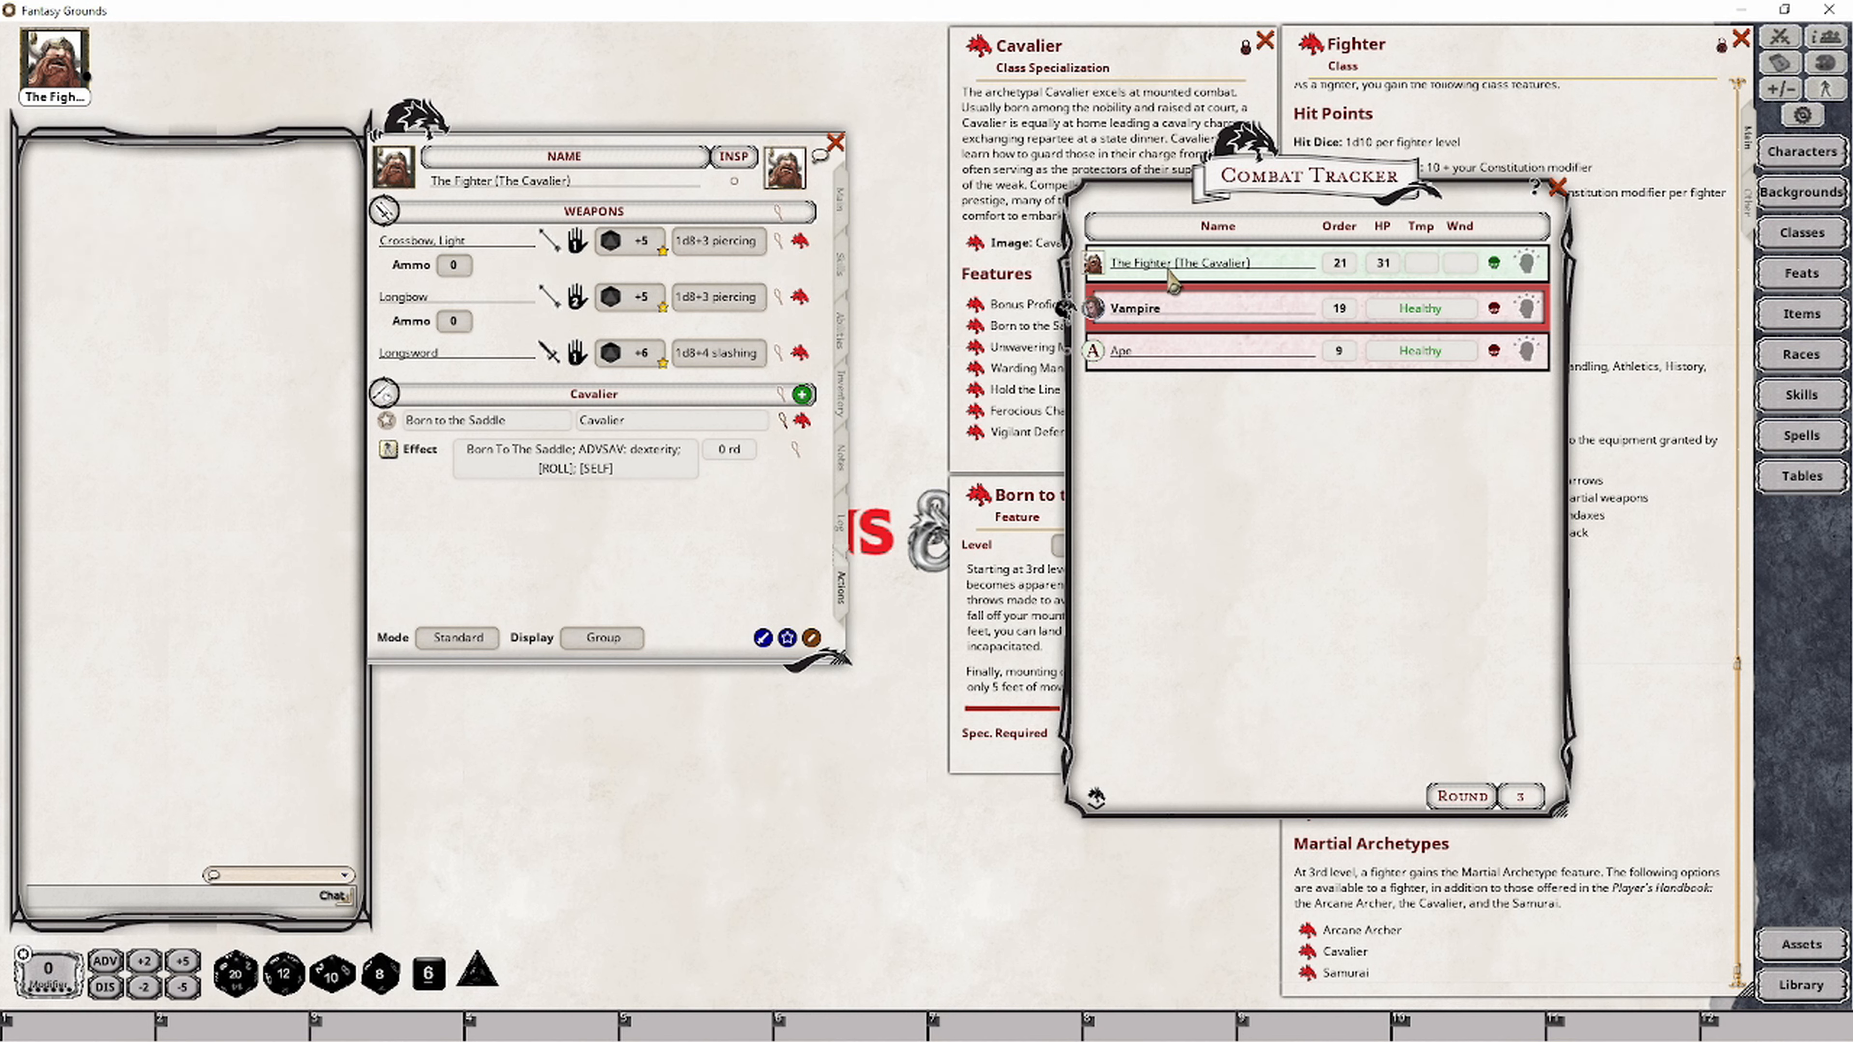
{"action": "double_click", "coordinate": [388, 449]}
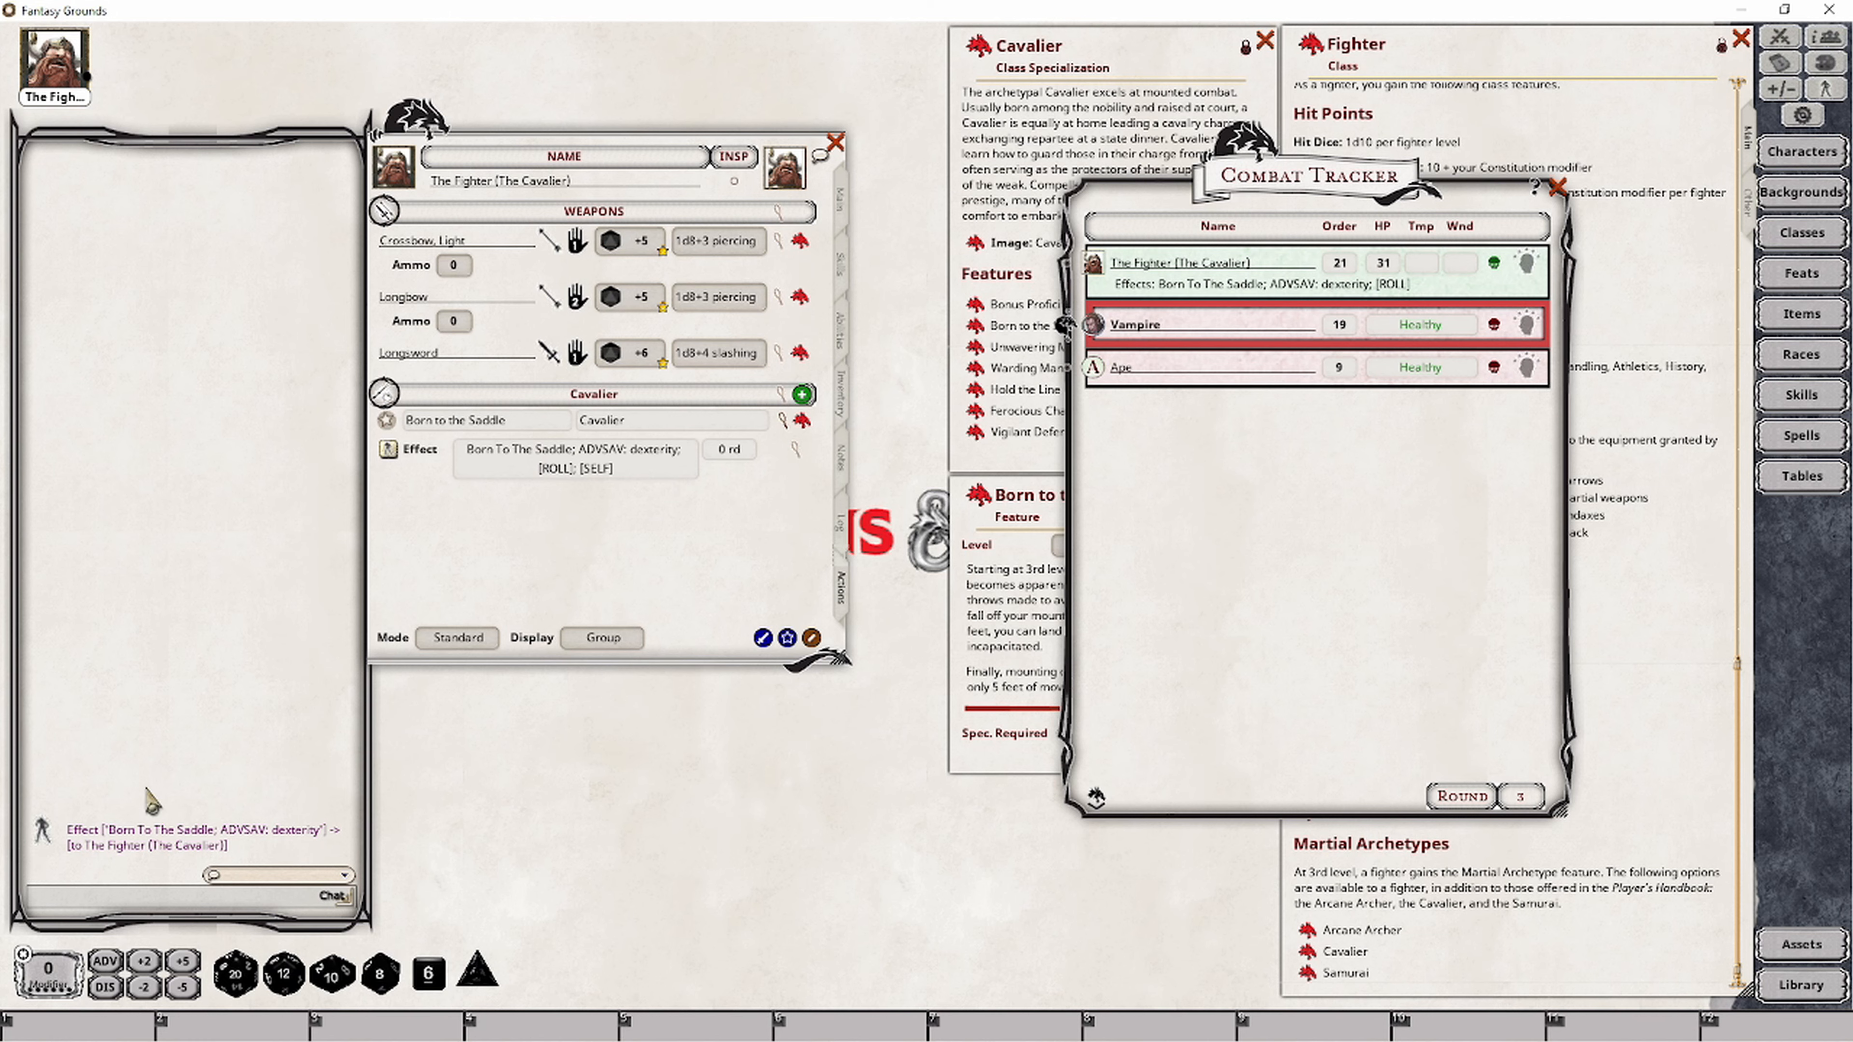
{"action": "left_click", "coordinate": [840, 199]}
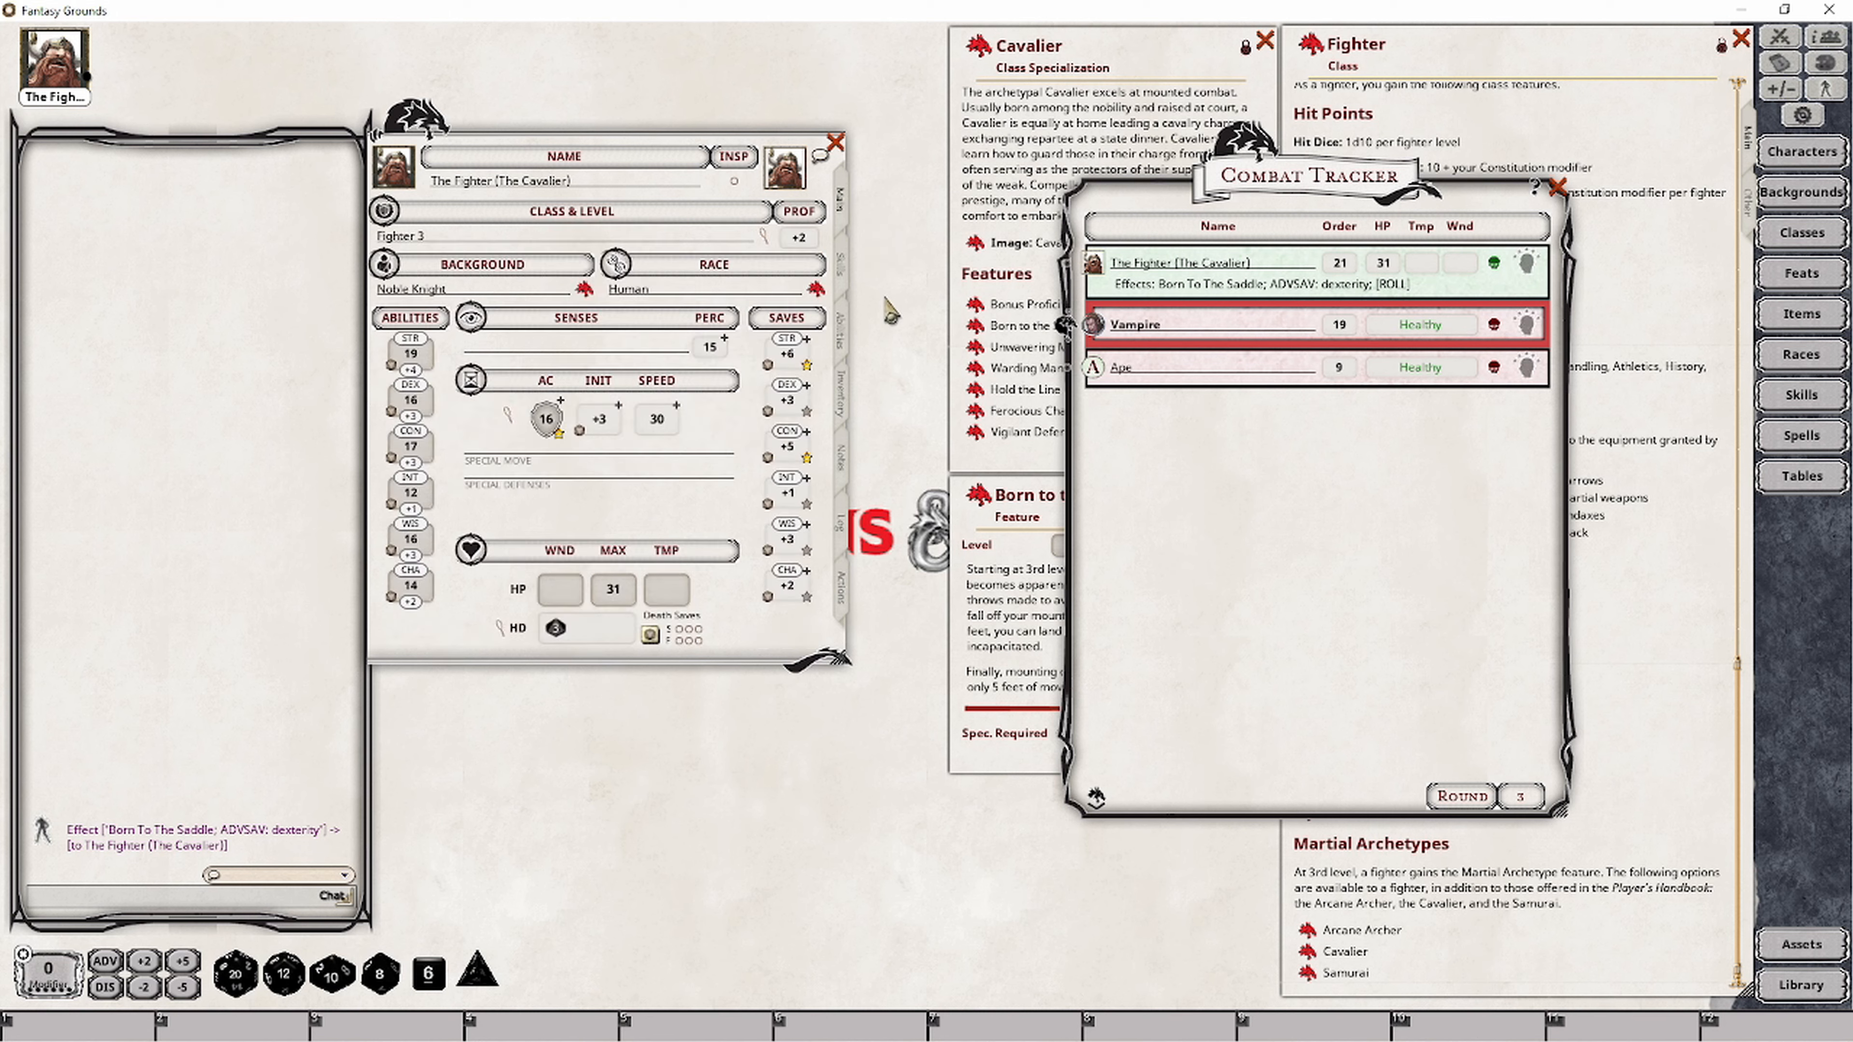
{"action": "double_click", "coordinate": [768, 410]}
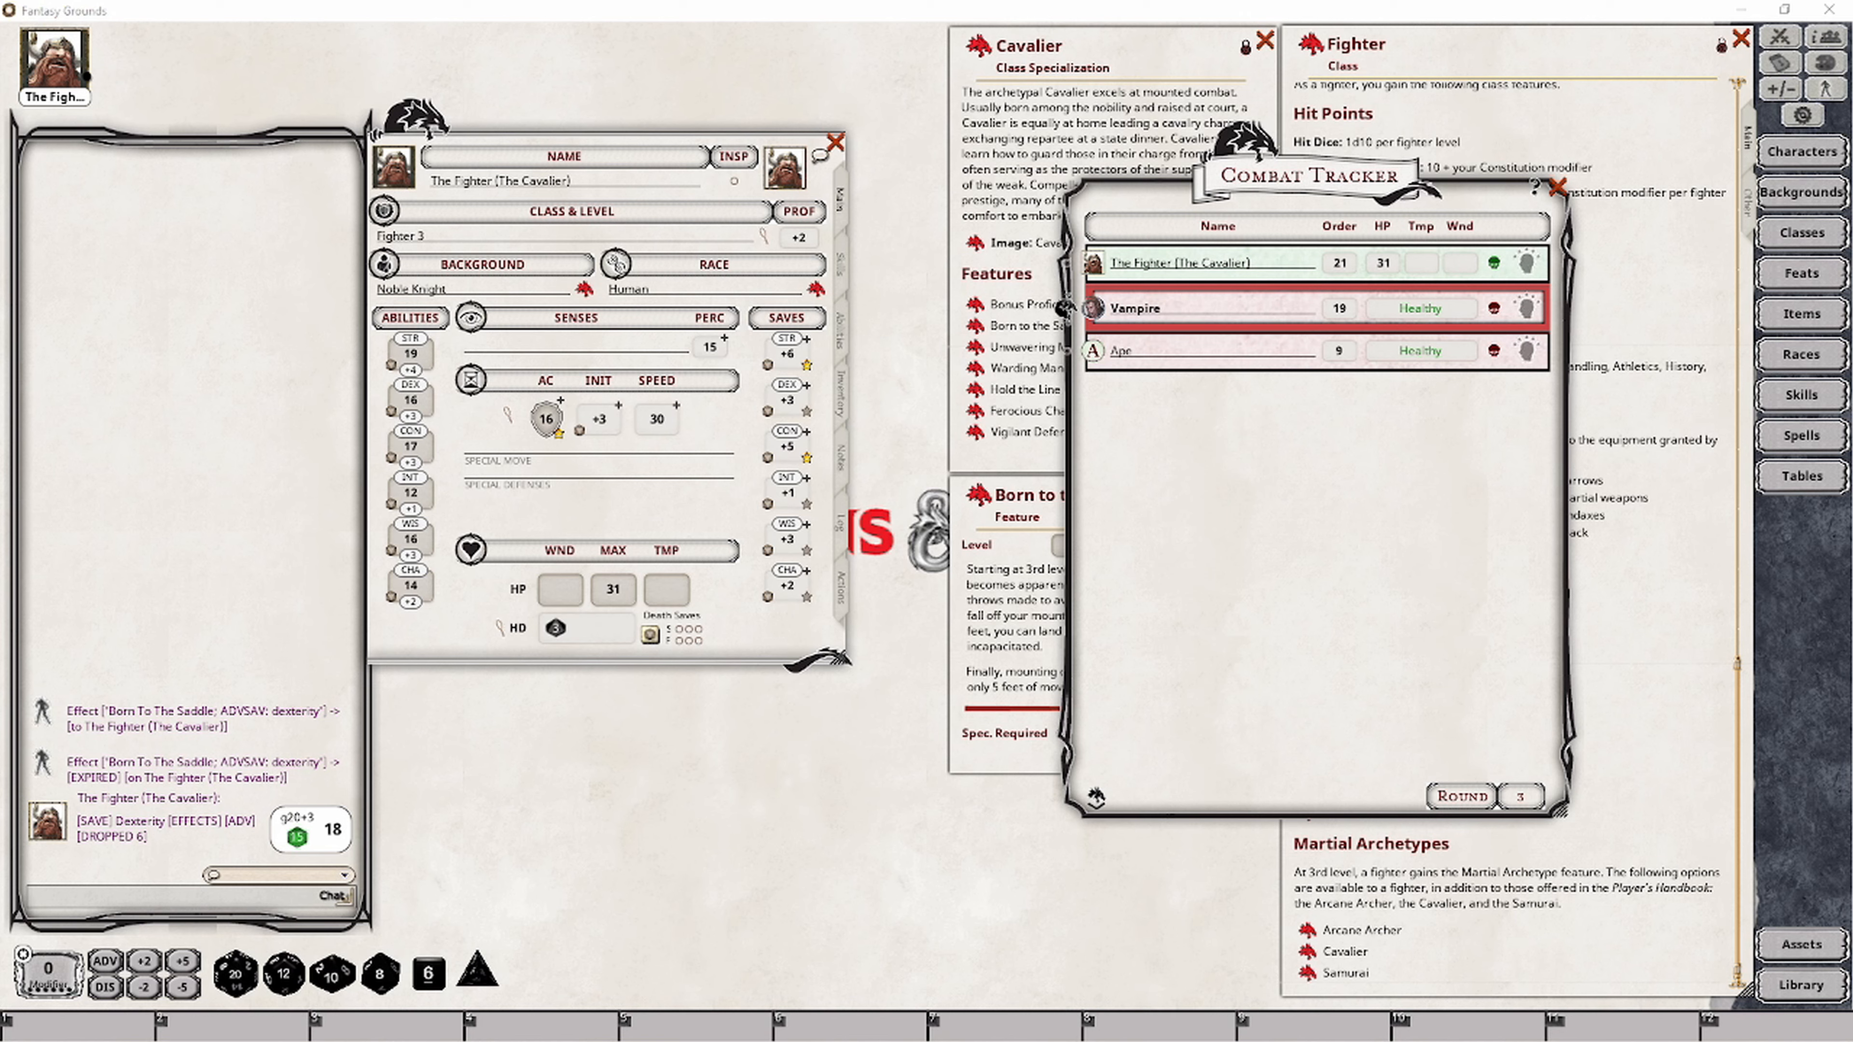
Add the Unwavering Mark feature to the character's powers and assign it to the Cavalier group.
{"action": "left_click", "coordinate": [1058, 343]}
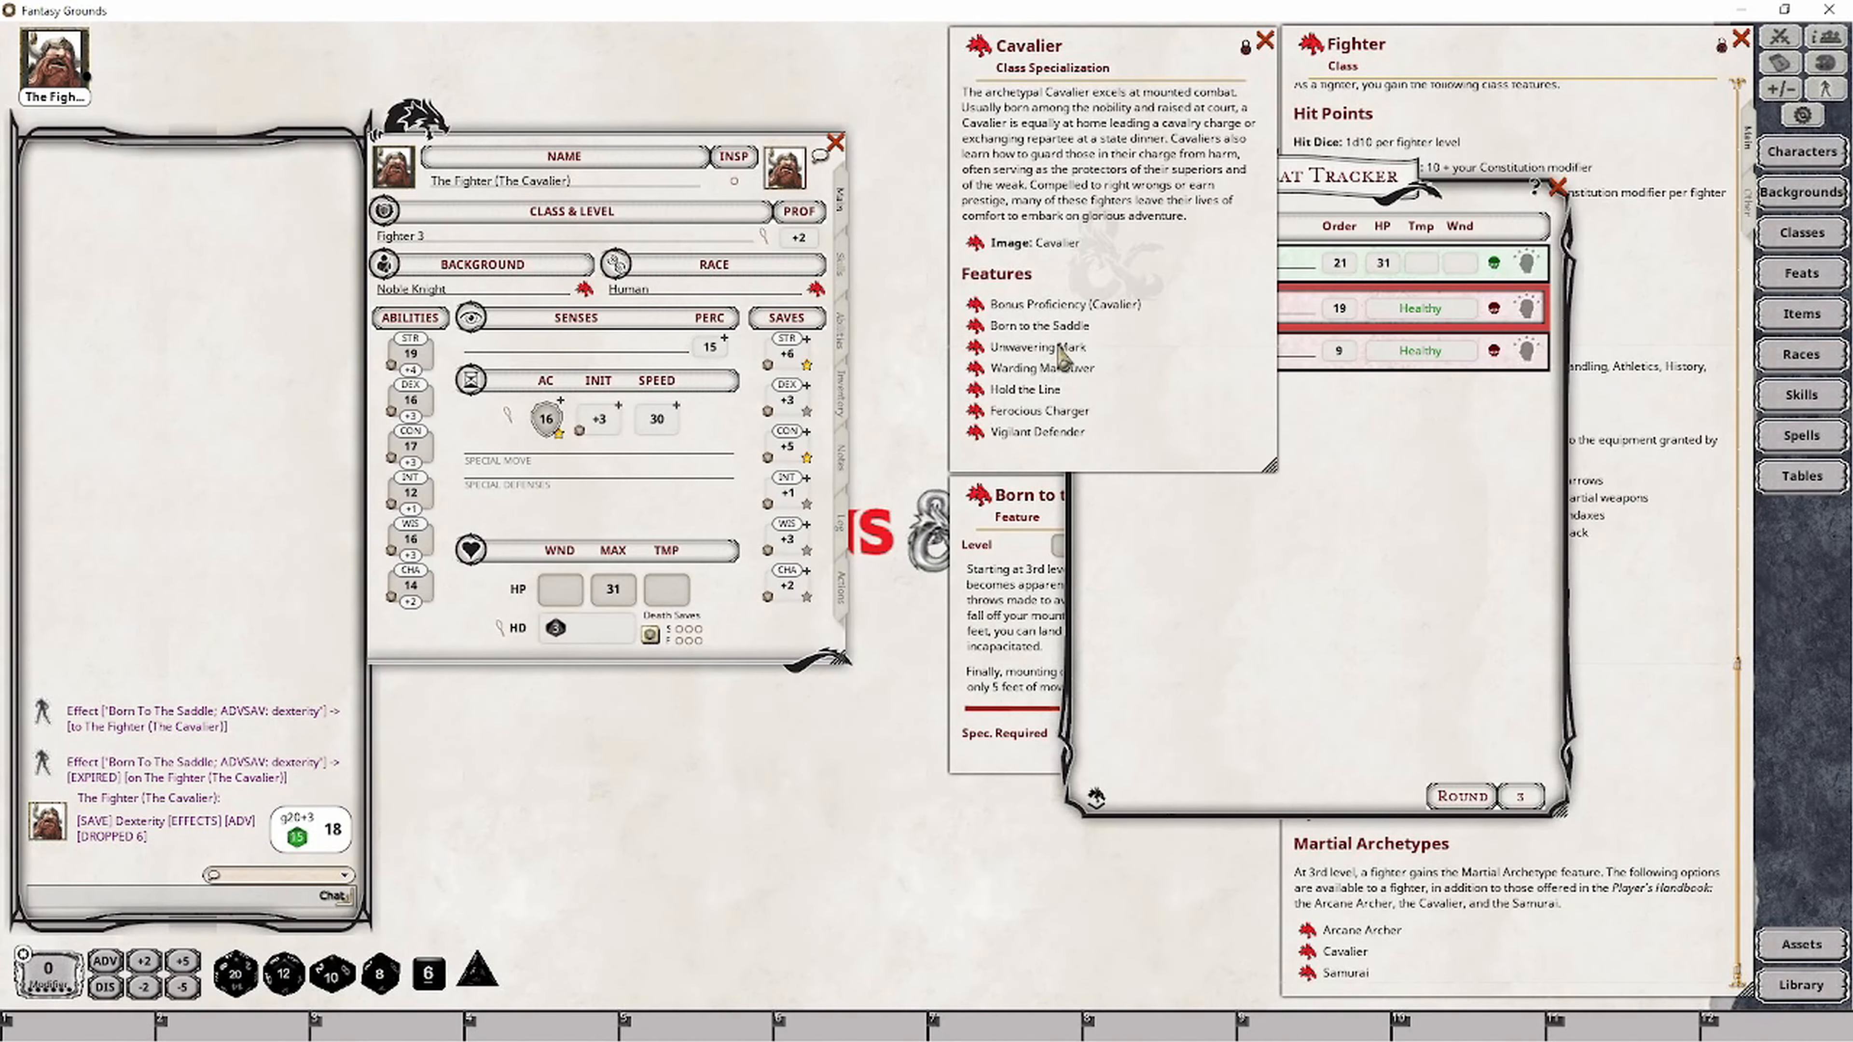
{"action": "left_click", "coordinate": [1002, 581]}
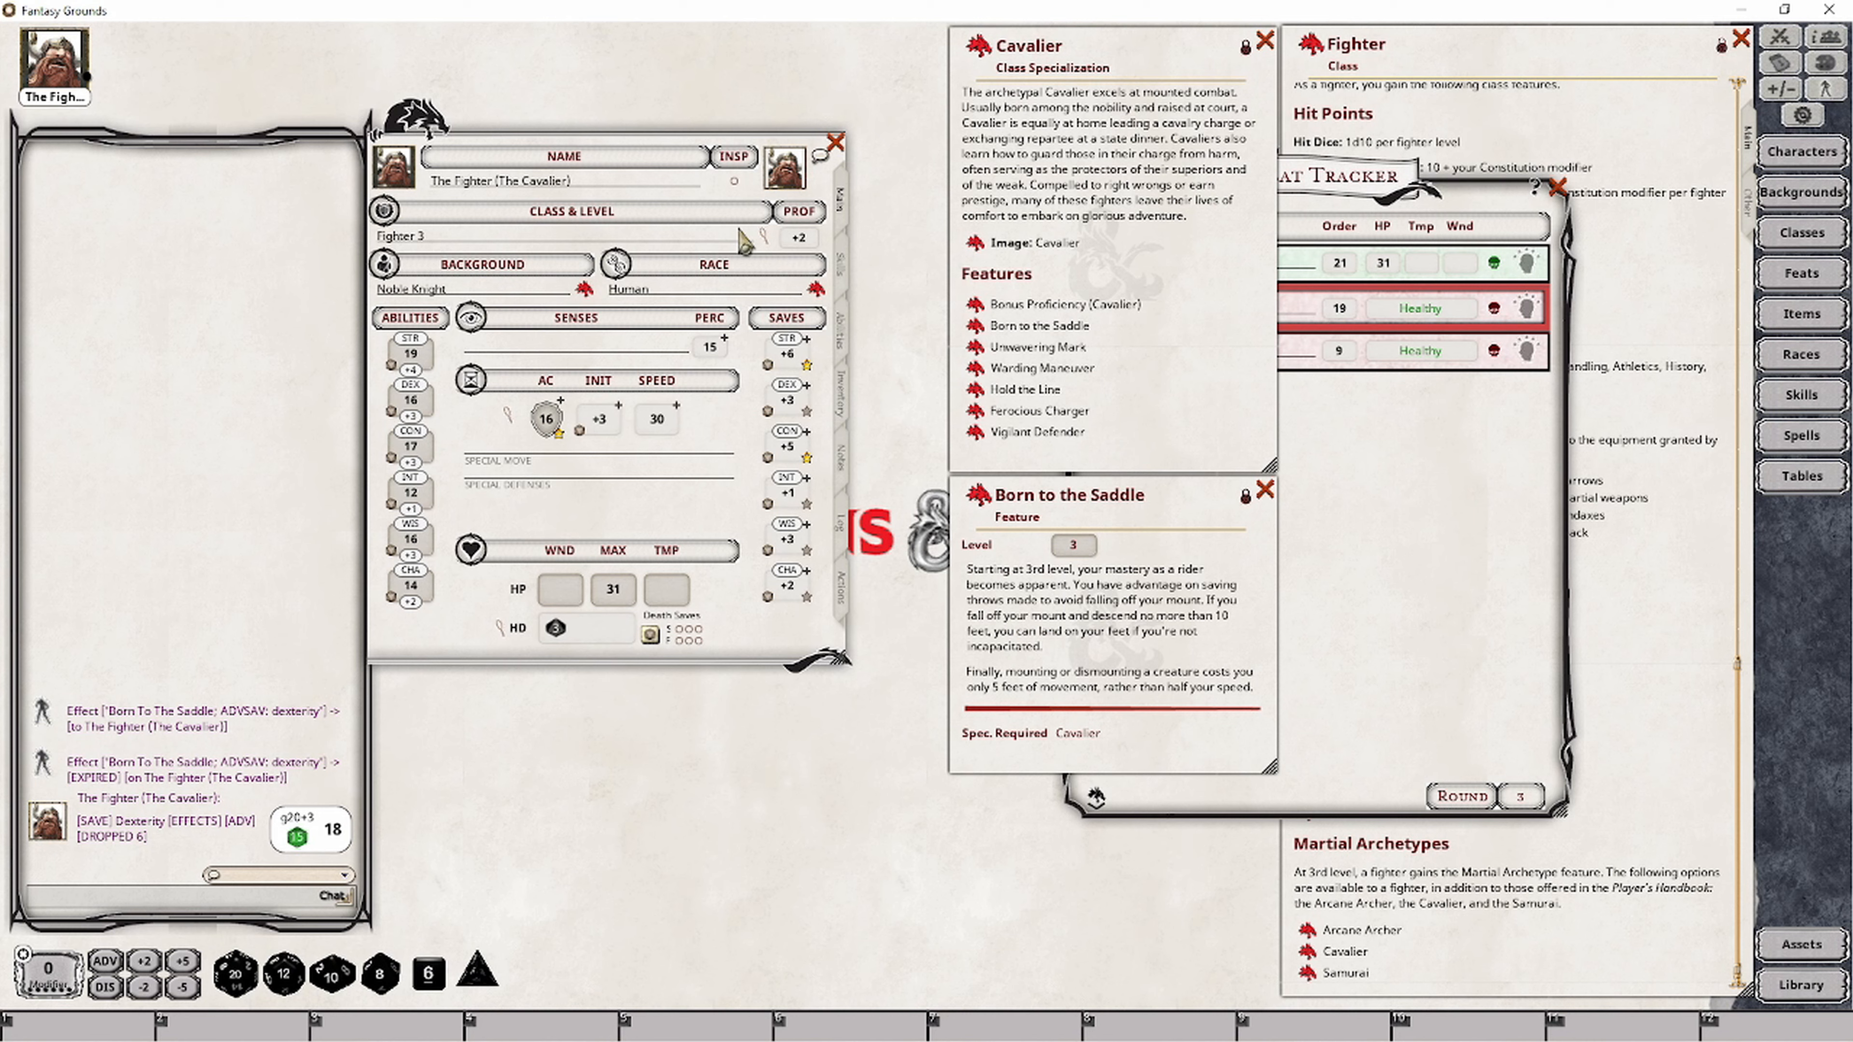
{"action": "left_click", "coordinate": [841, 261]}
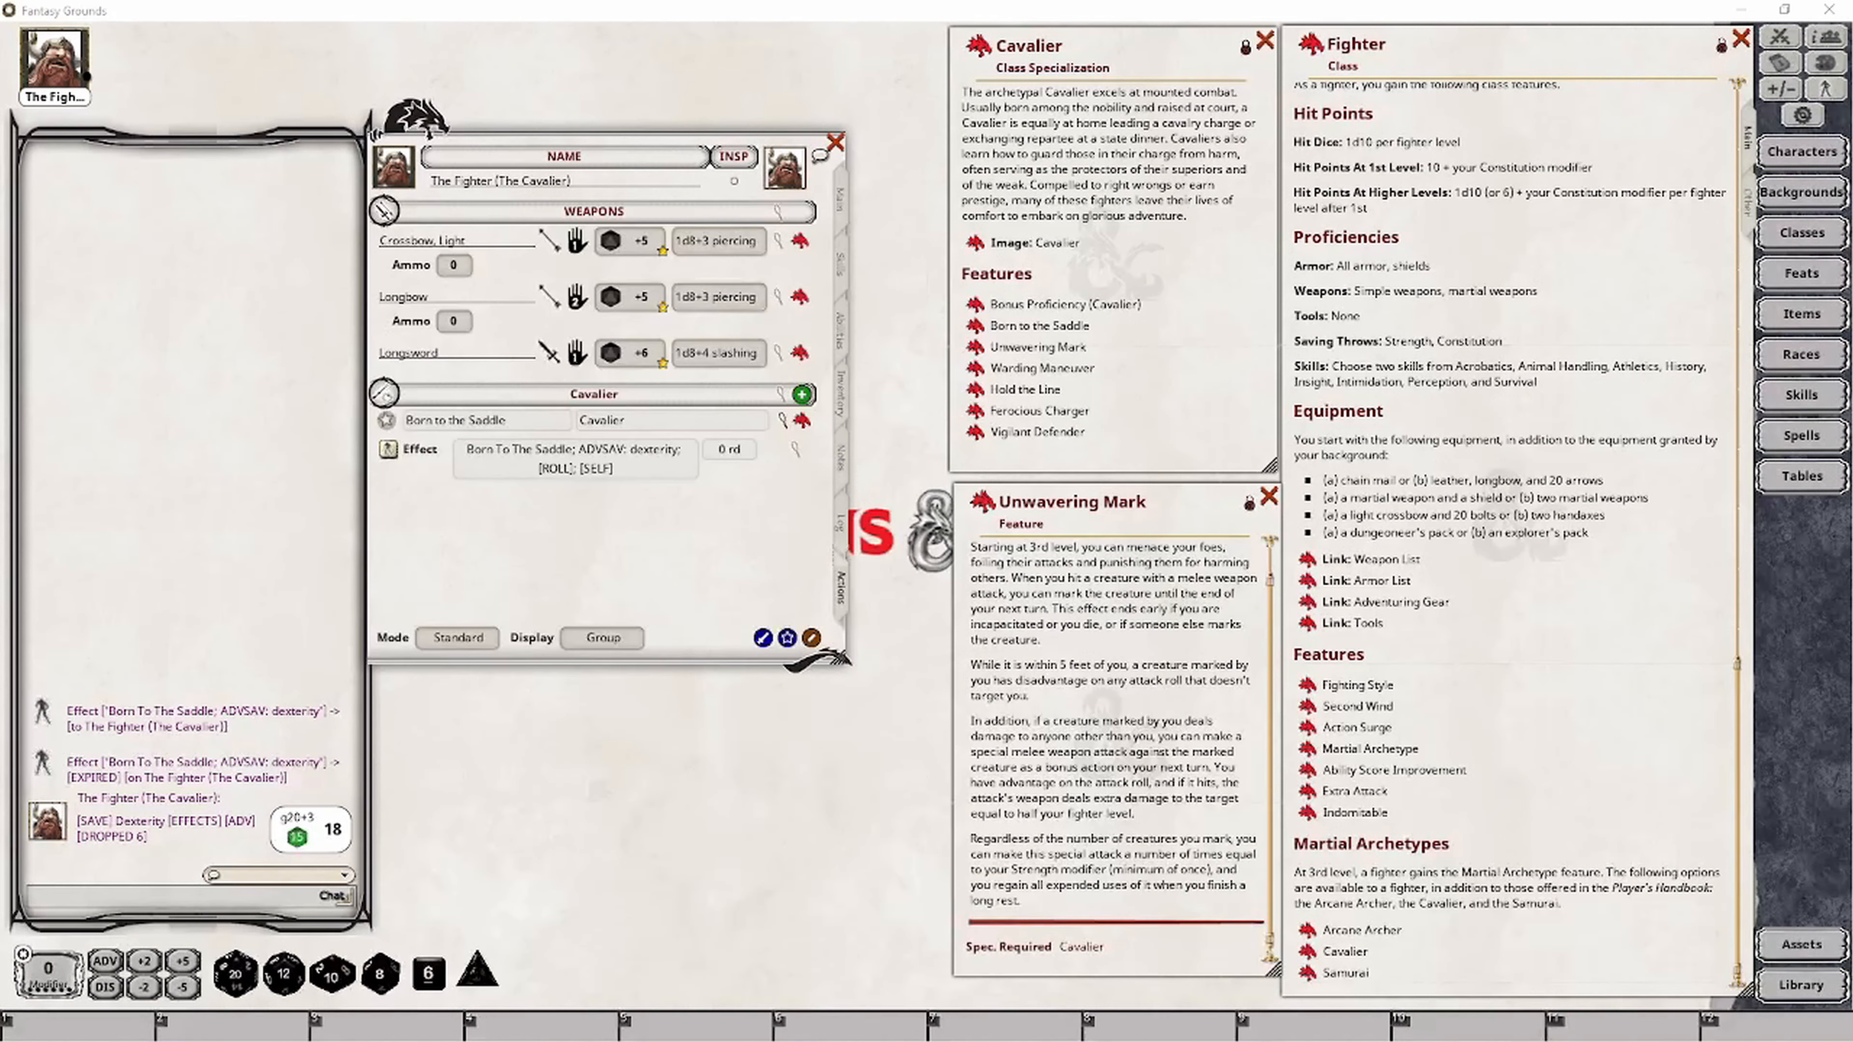
{"action": "left_click_drag", "start_coordinate": [982, 503], "coordinate": [584, 570]}
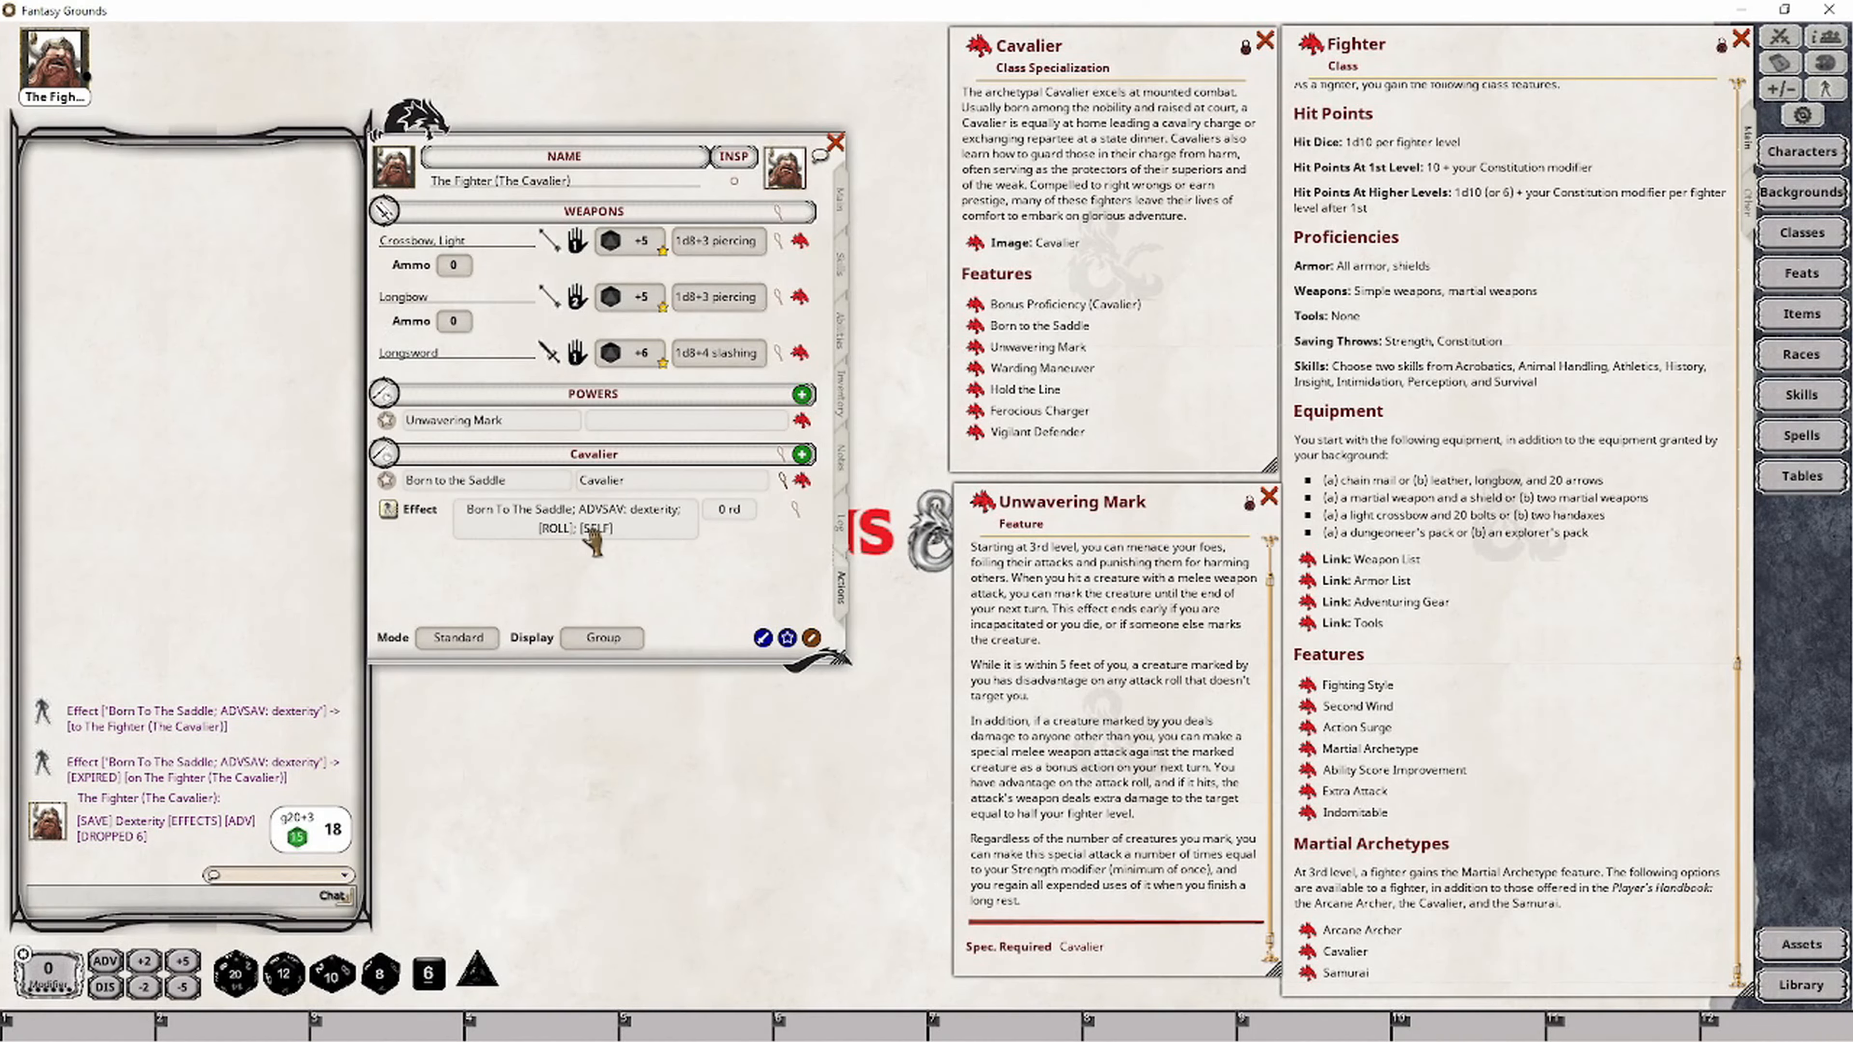
{"action": "left_click_drag", "start_coordinate": [651, 481], "coordinate": [566, 487]}
{"action": "key", "text": "ctrl+c"}
{"action": "left_click", "coordinate": [619, 424]}
{"action": "key", "text": "ctrl+v"}
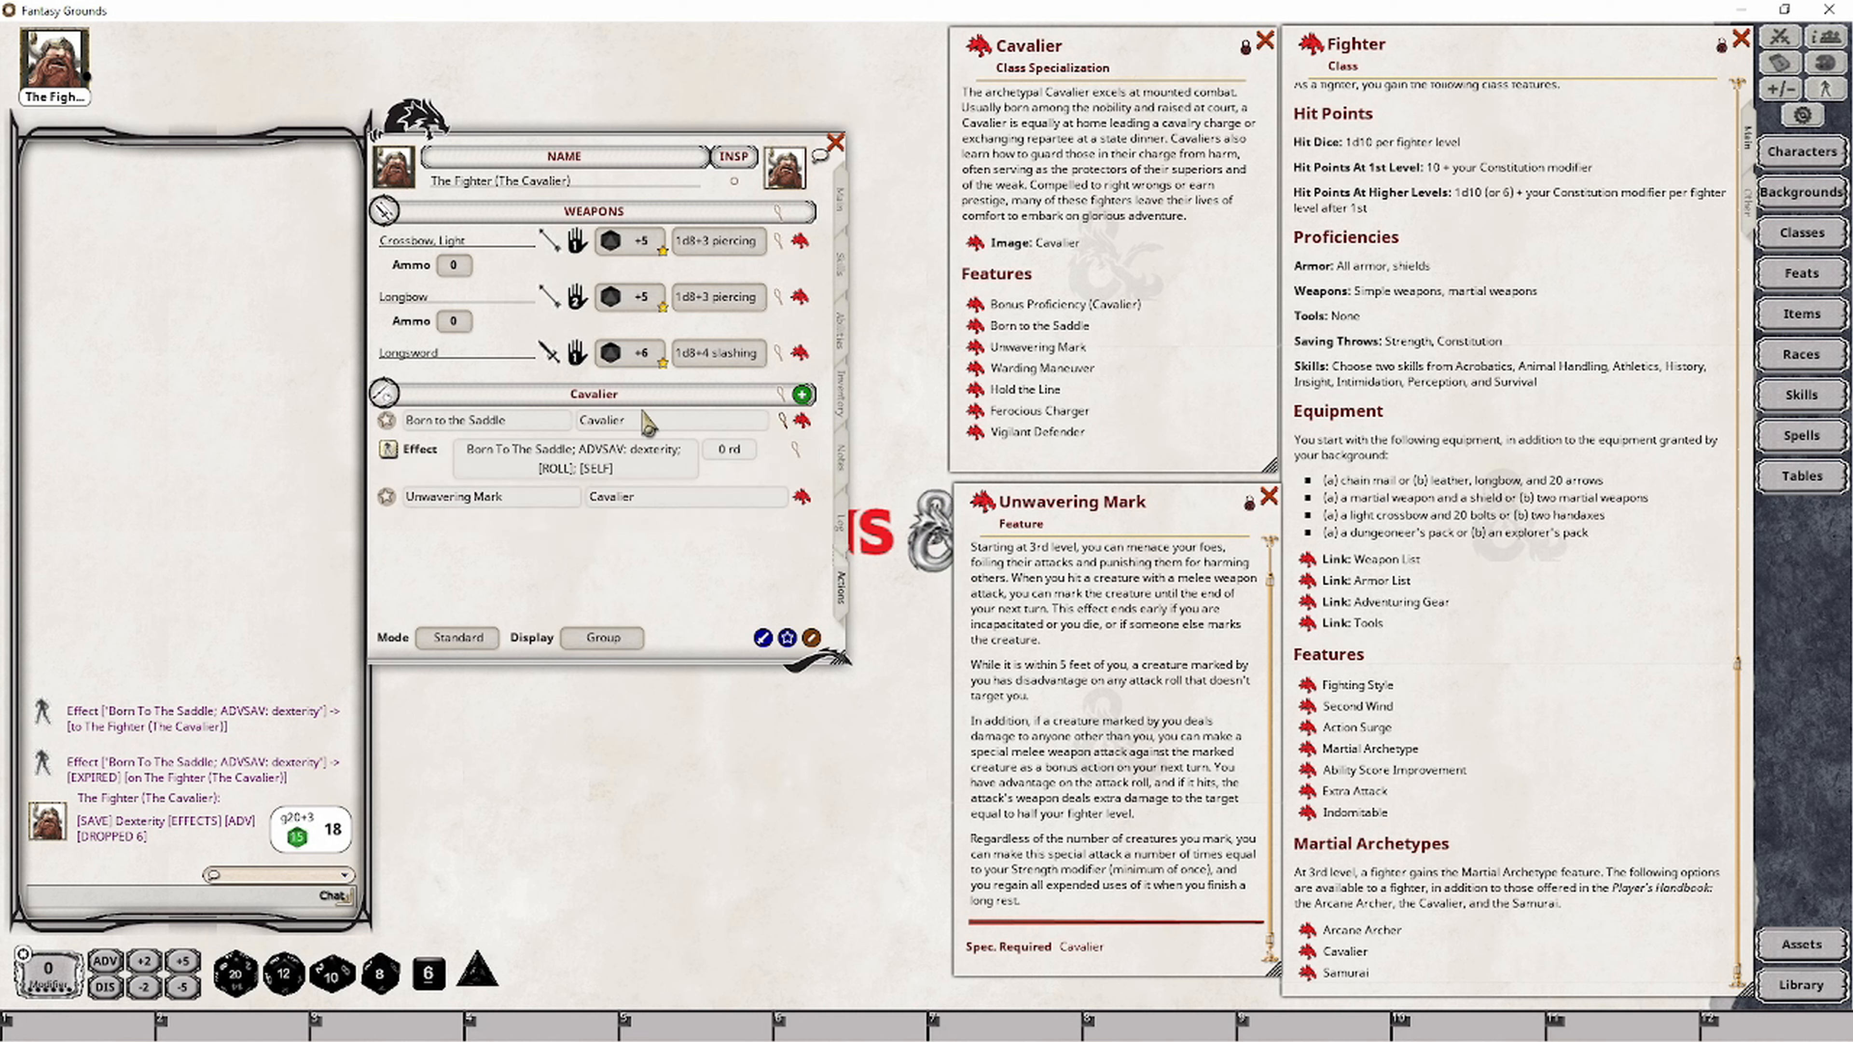
Add two blank effects to the Unwavering Mark power.
{"action": "right_click", "coordinate": [674, 498]}
{"action": "left_click", "coordinate": [743, 500]}
{"action": "left_click", "coordinate": [736, 571]}
{"action": "right_click", "coordinate": [719, 503]}
{"action": "left_click", "coordinate": [788, 505]}
{"action": "left_click", "coordinate": [781, 575]}
Set the description of Unwavering Mark's second effect to "Unwavering Mark; GRANTDISATK".
{"action": "left_click", "coordinate": [795, 552]}
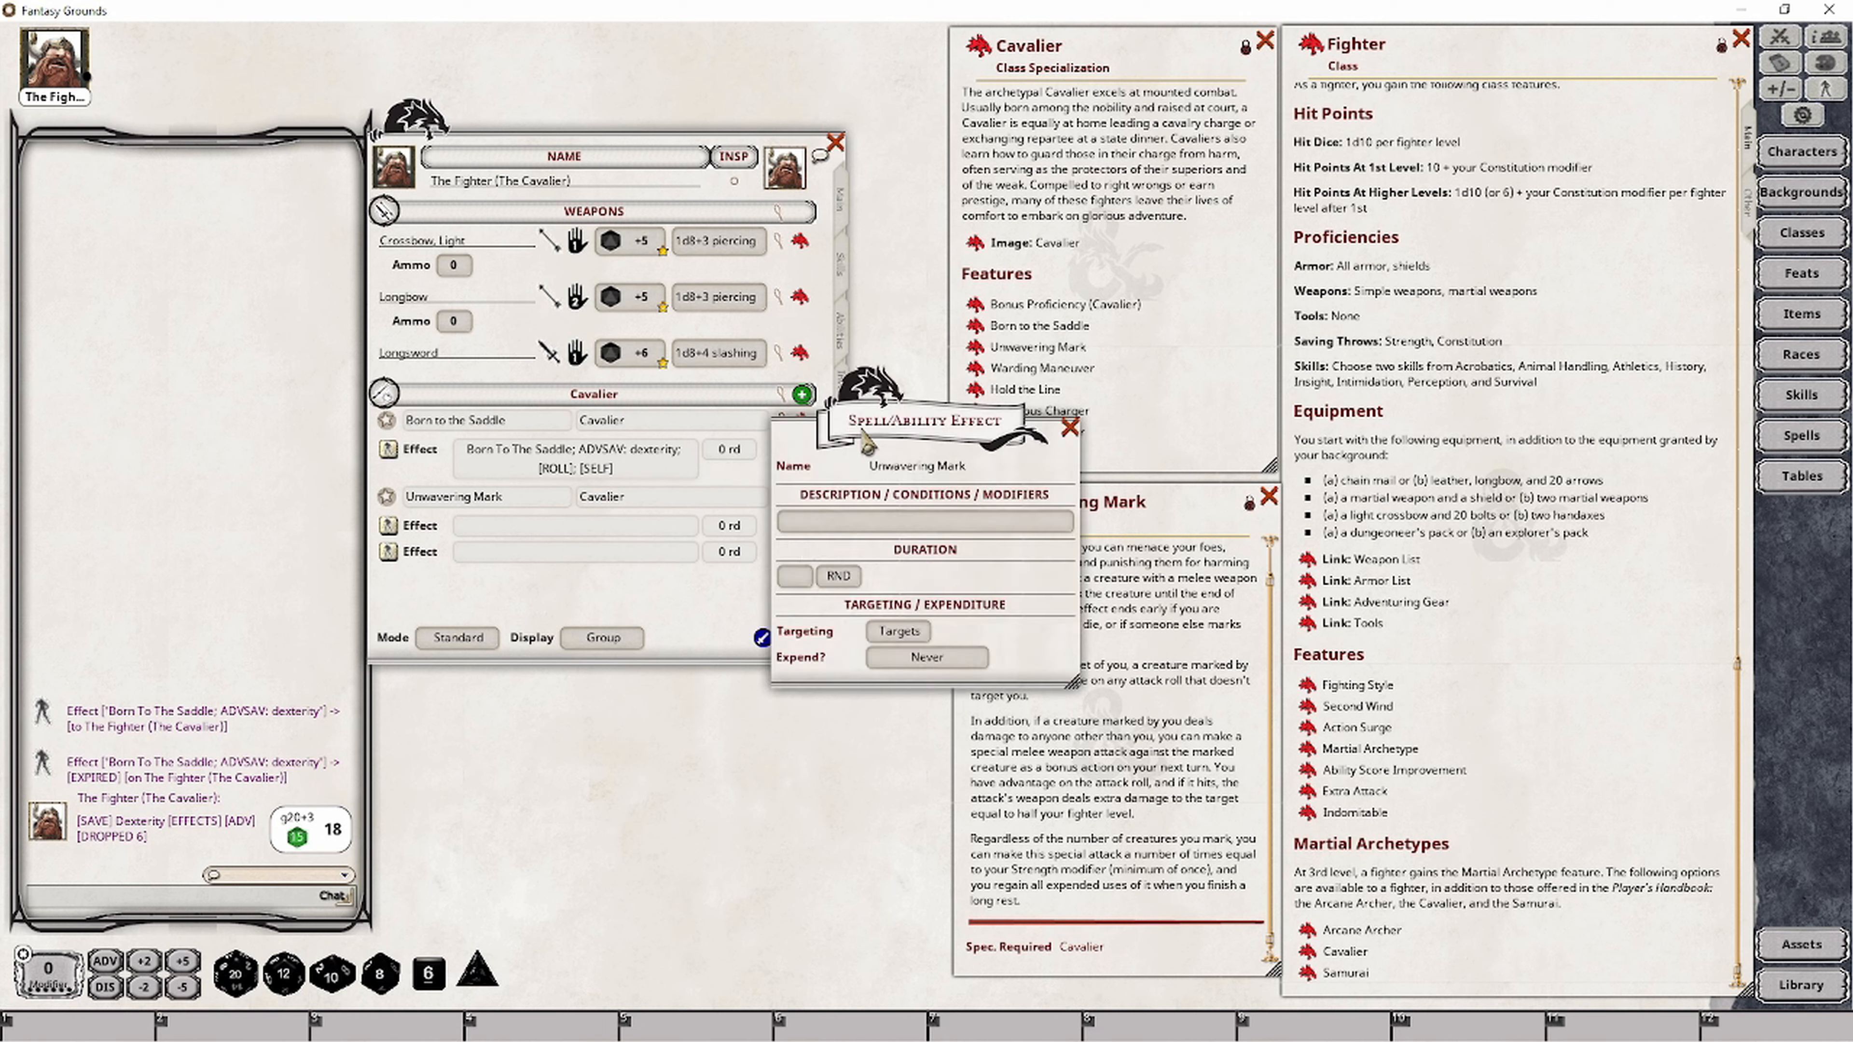
{"action": "left_click_drag", "start_coordinate": [883, 438], "coordinate": [591, 638]}
{"action": "left_click", "coordinate": [552, 728]}
{"action": "type", "text": "Unwavering "}
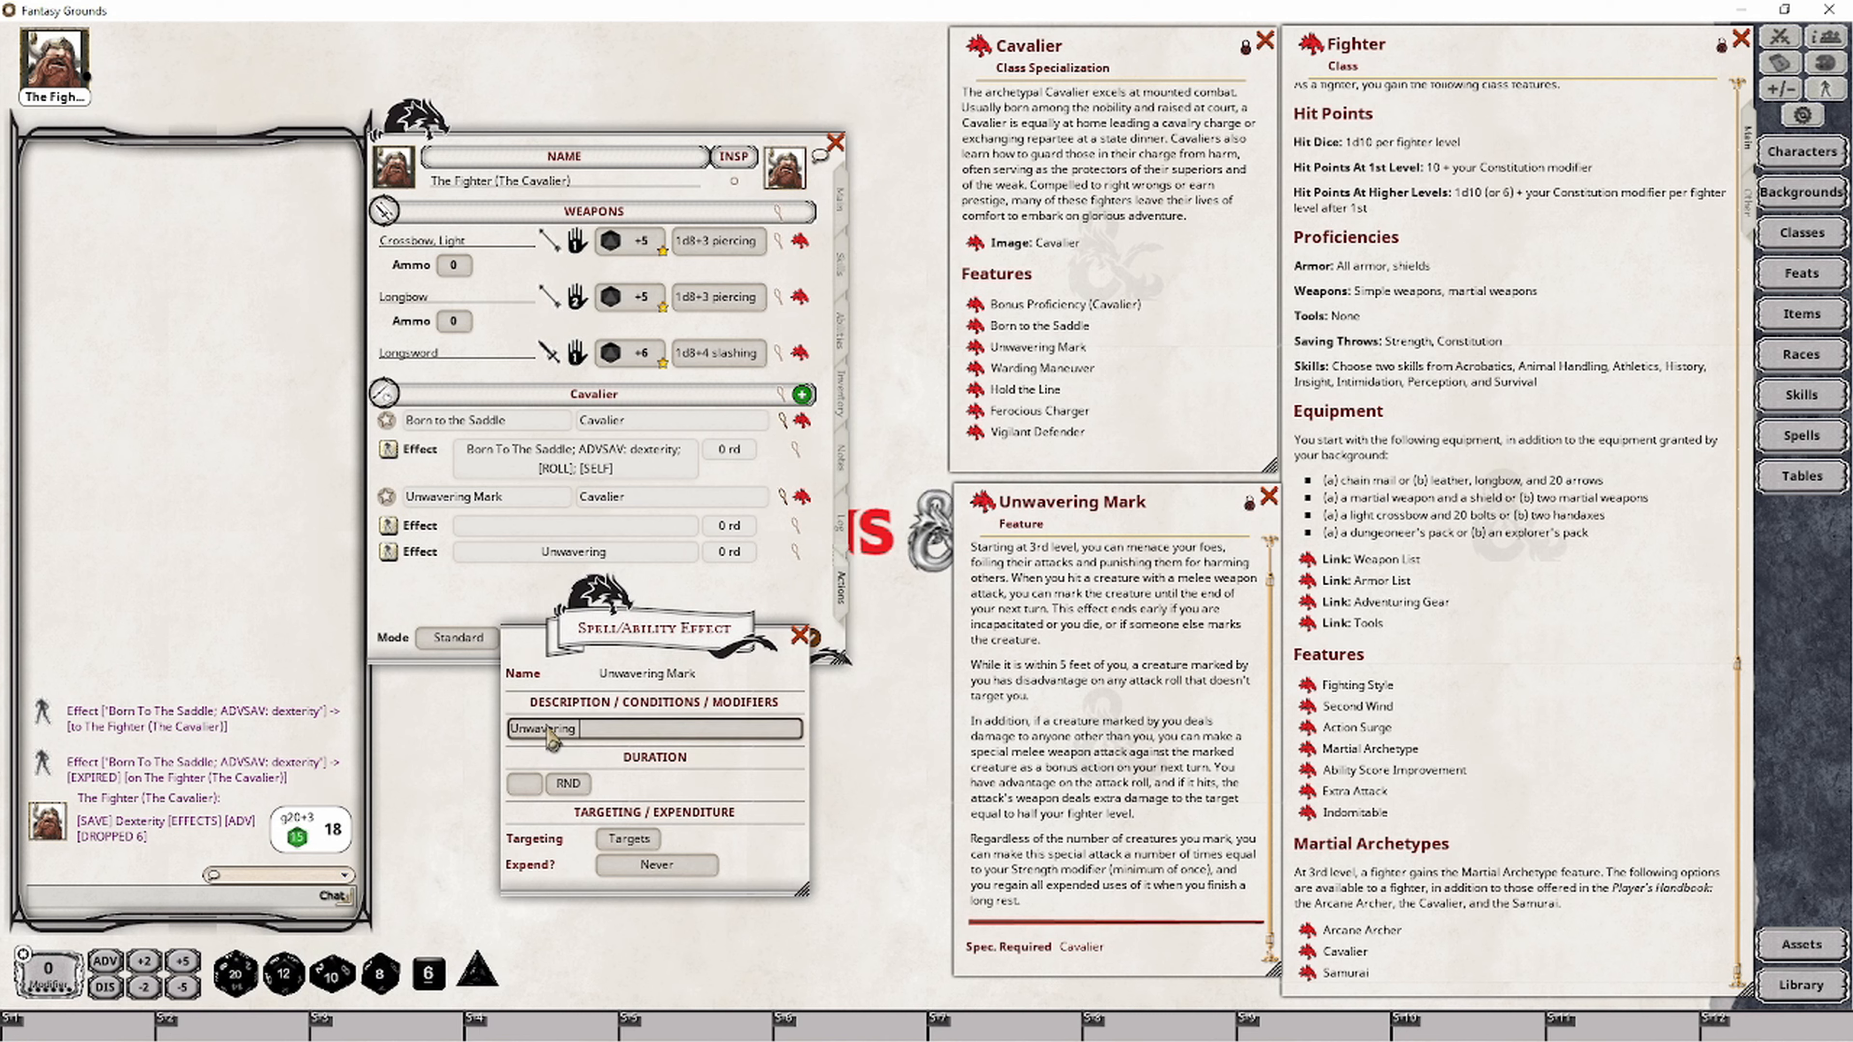
{"action": "type", "text": "Mark;"}
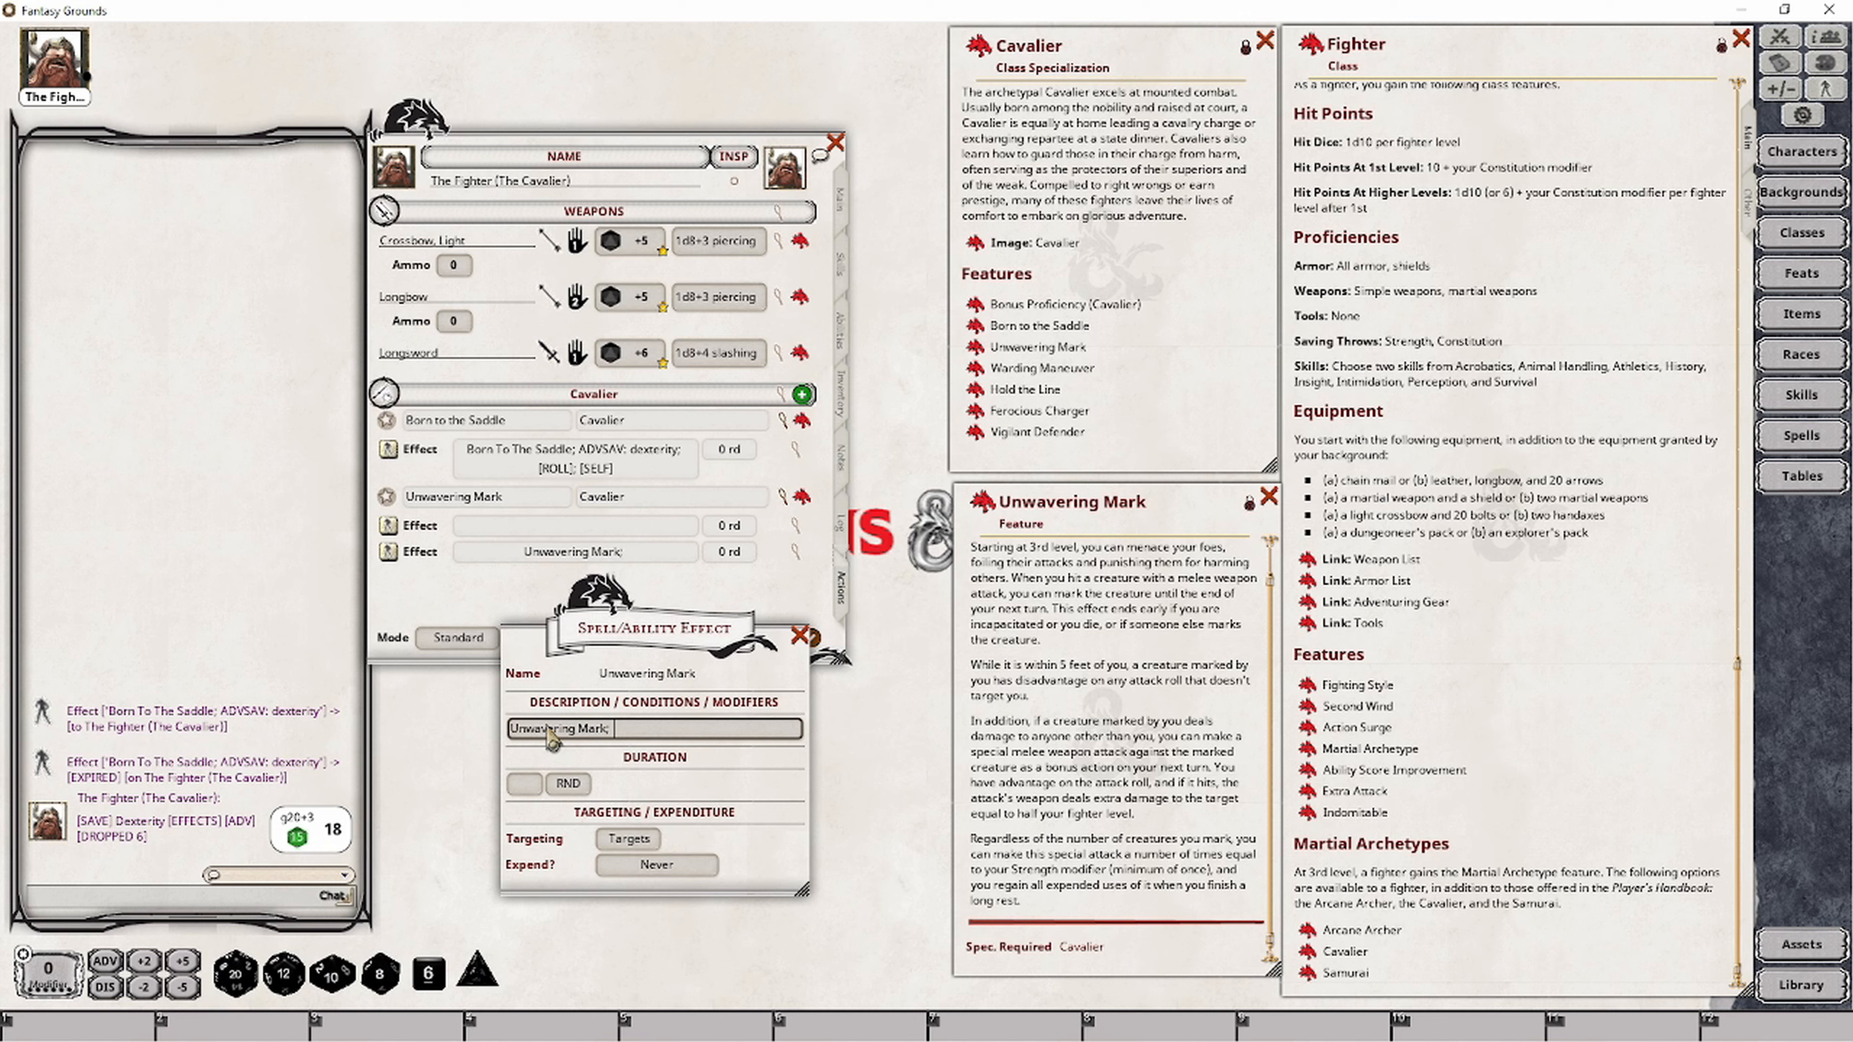
{"action": "type", "text": " GRANT"}
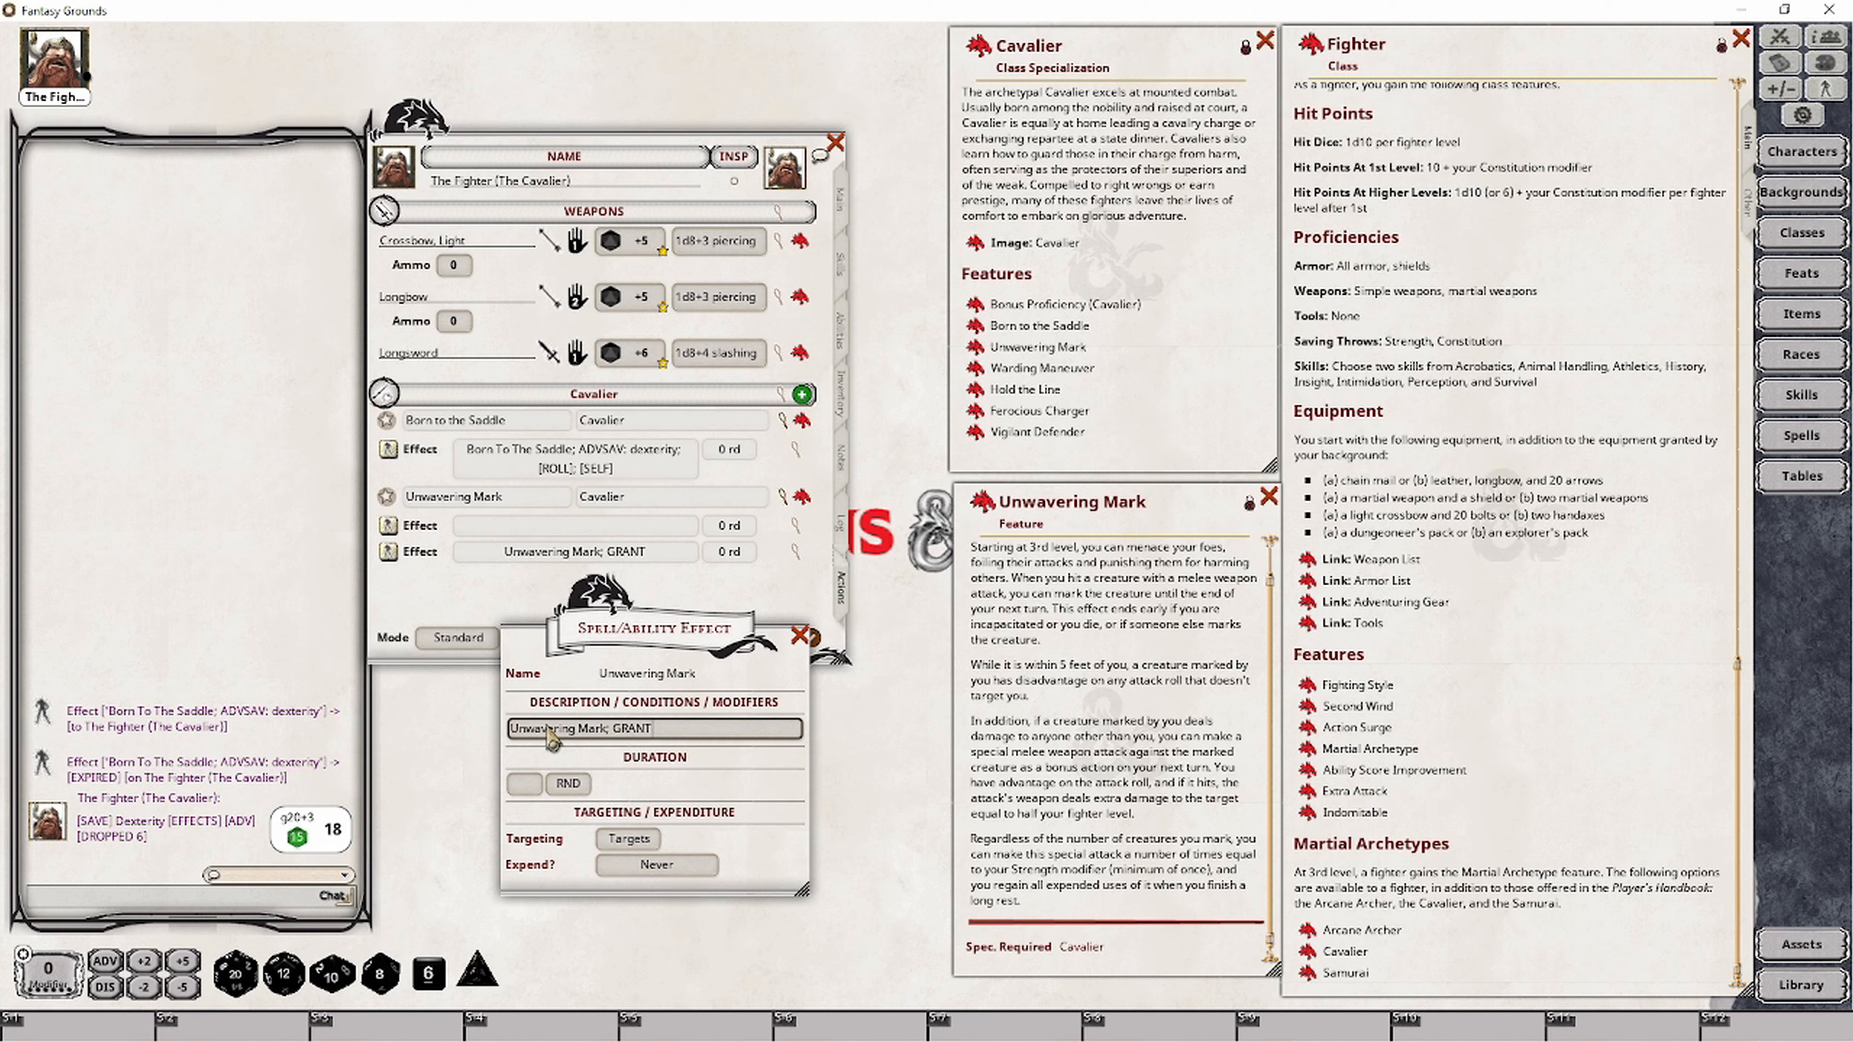
{"action": "type", "text": "DISATK"}
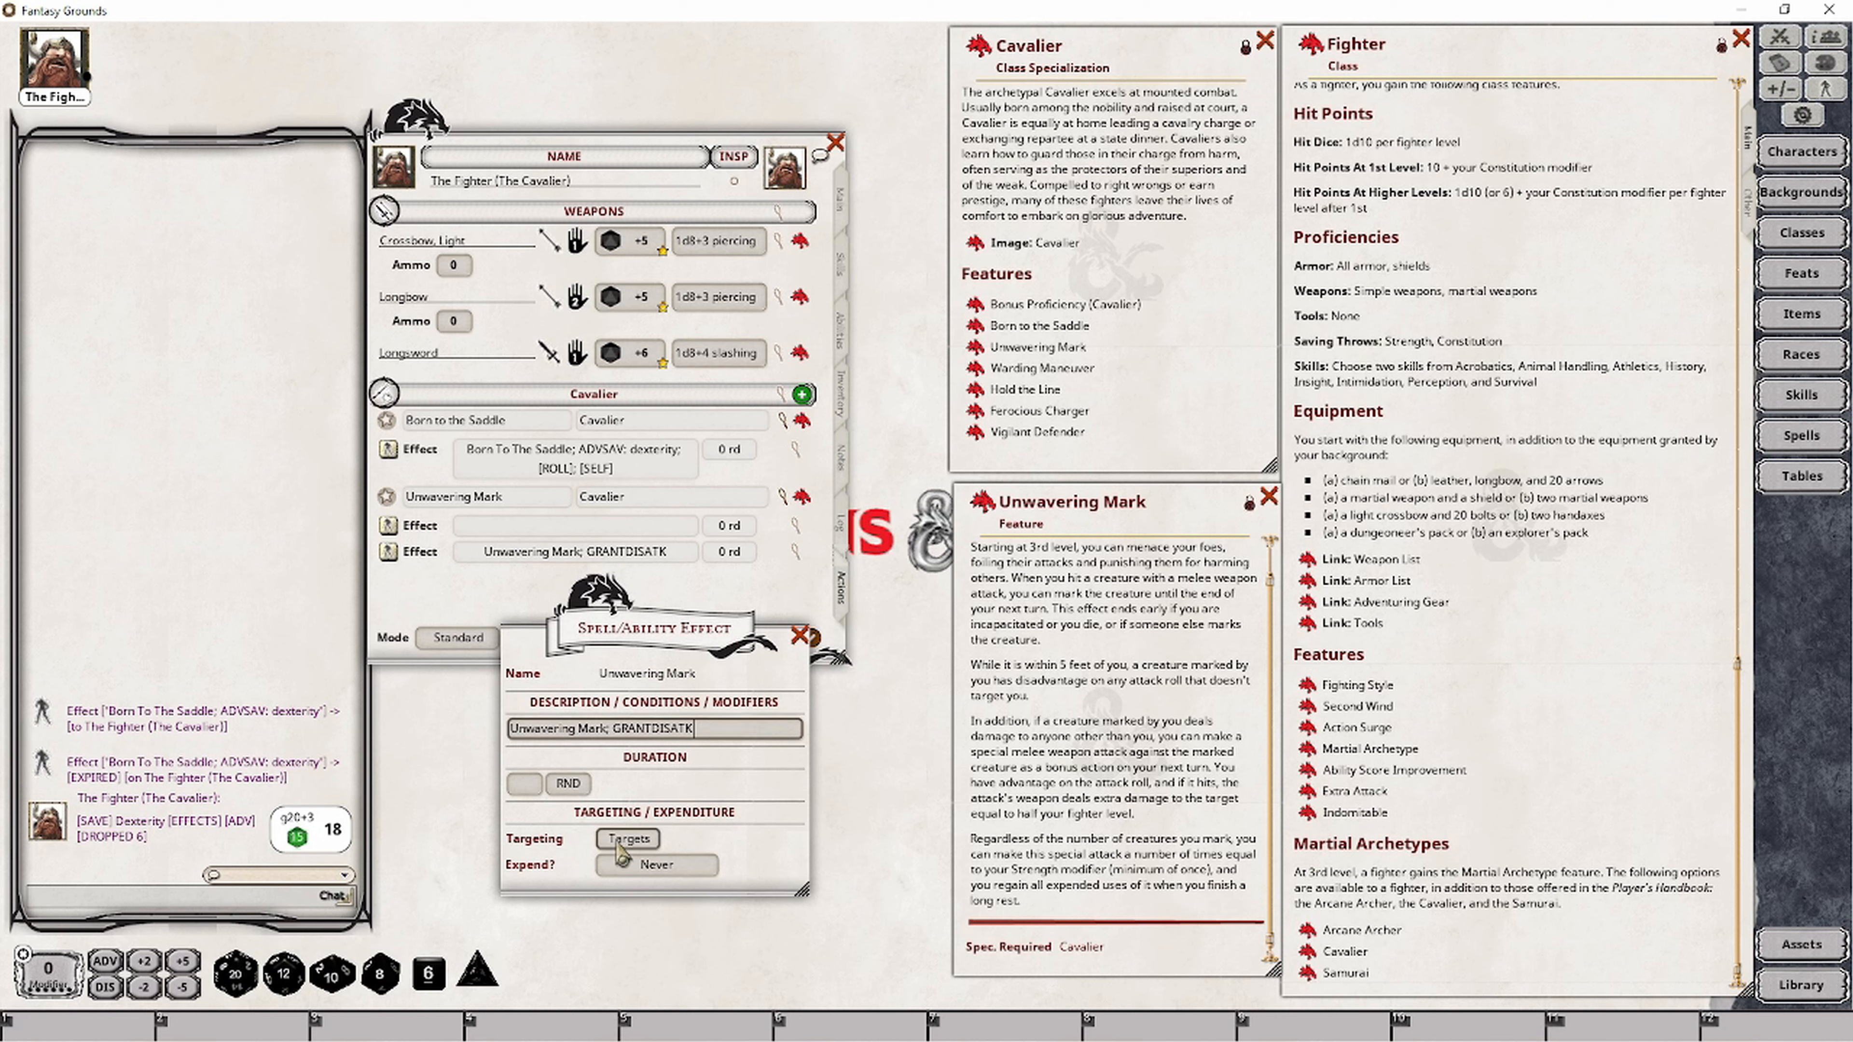
Set the duration of Unwavering Mark's second effect to 1 round.
{"action": "left_click", "coordinate": [536, 790]}
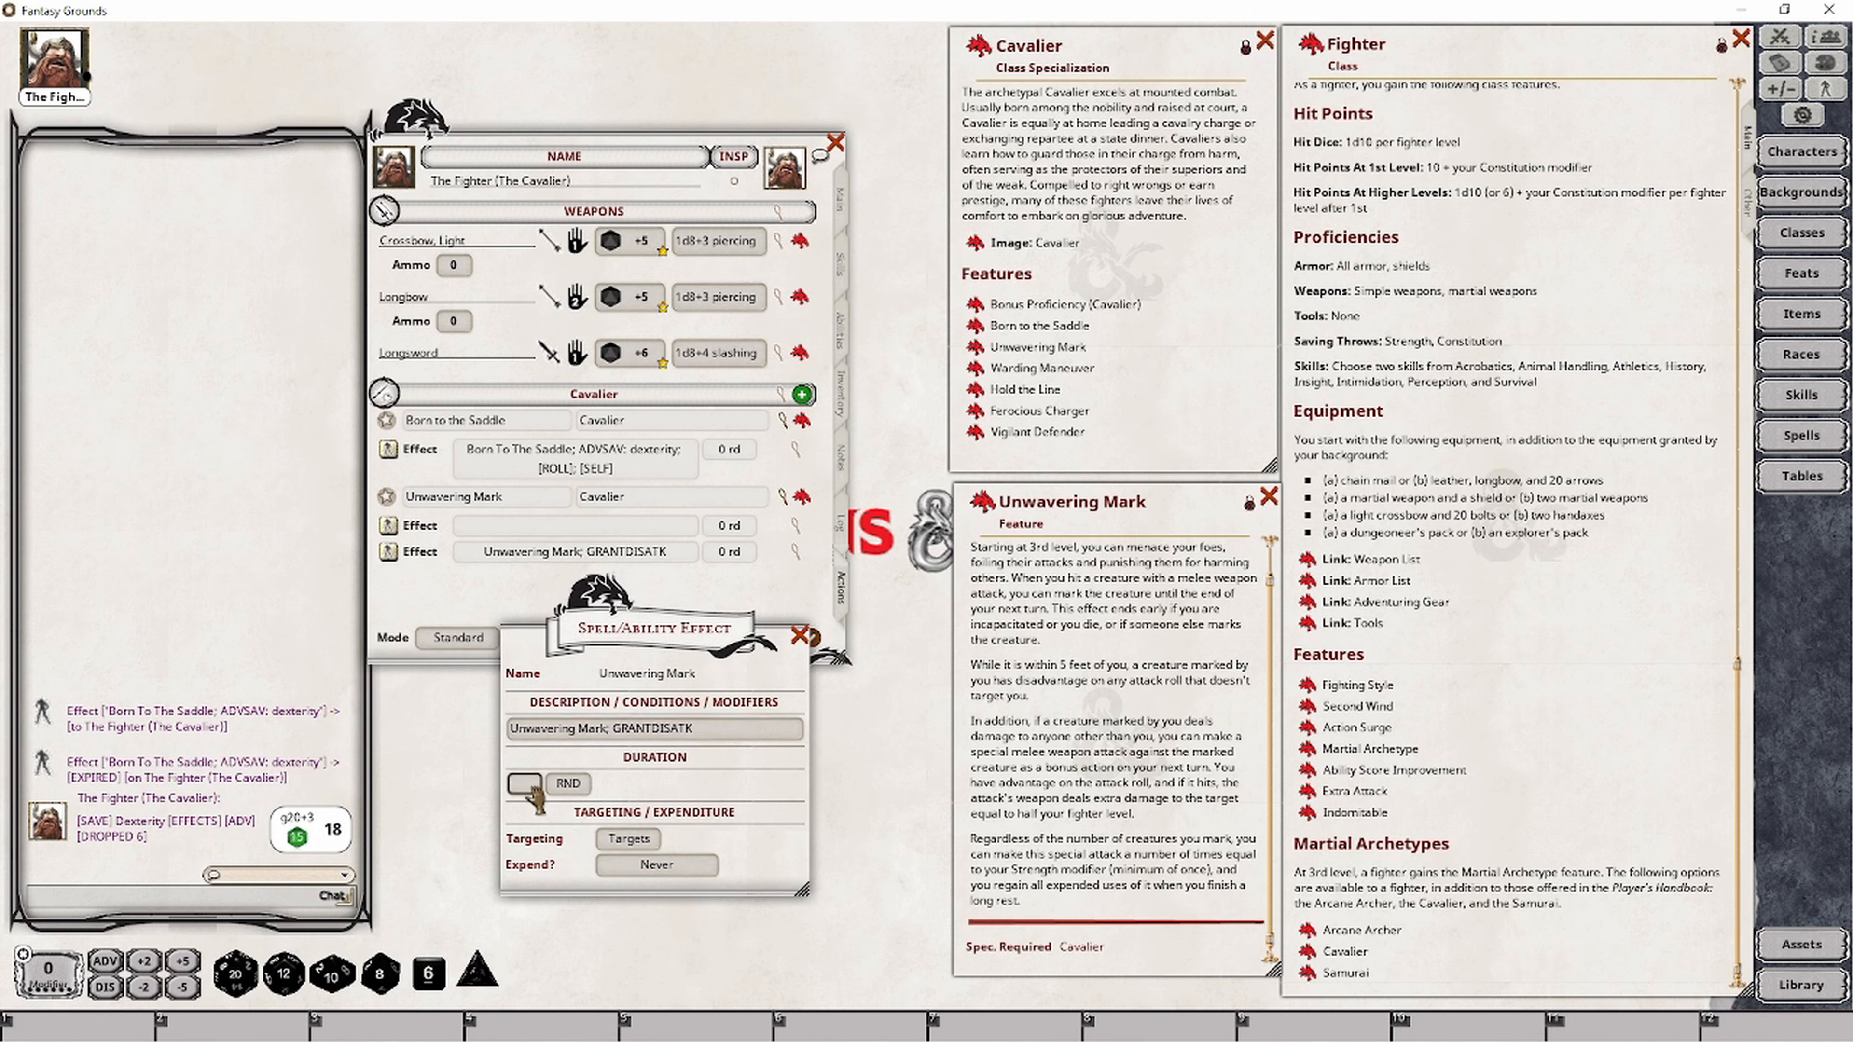
{"action": "type", "text": "1"}
{"action": "left_click", "coordinate": [800, 635]}
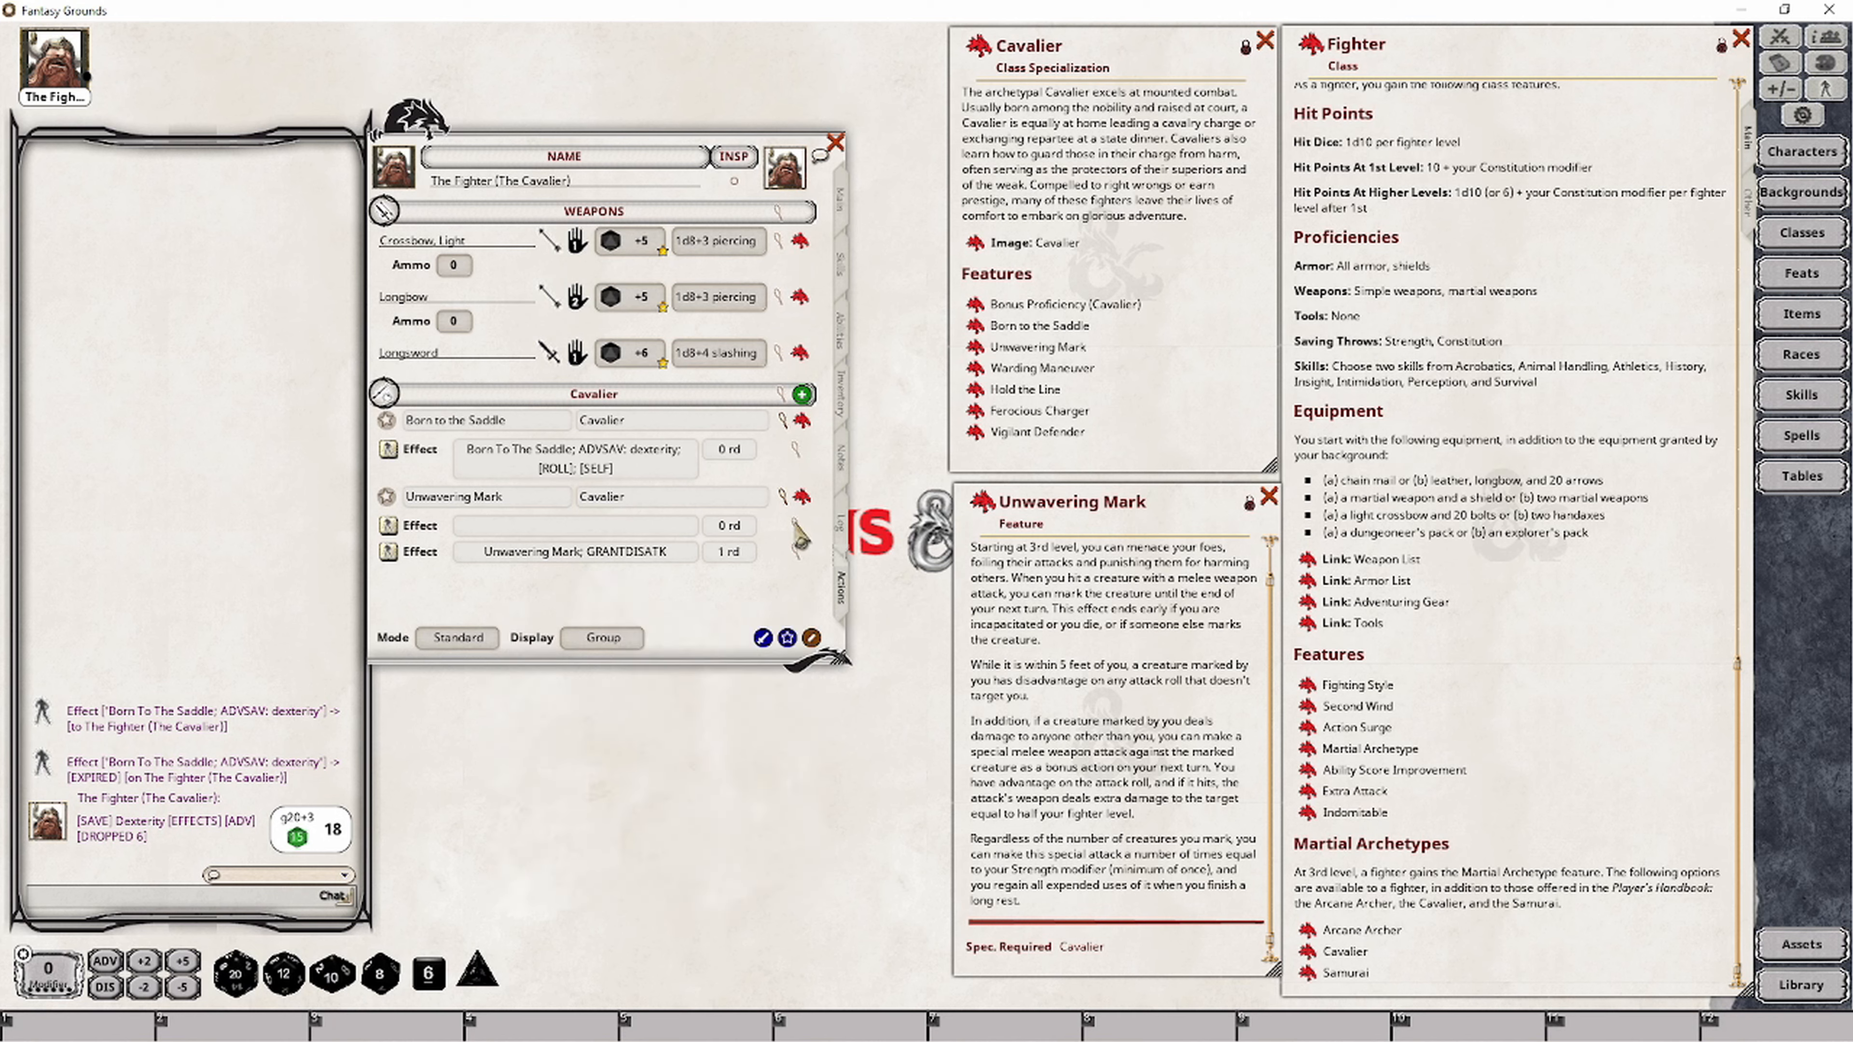
Set the description of Unwavering Mark's first effect to "Unwavering Mark; ADVATK; DMG: [HLVL]".
{"action": "left_click", "coordinate": [800, 538]}
{"action": "left_click_drag", "start_coordinate": [908, 438], "coordinate": [650, 696]}
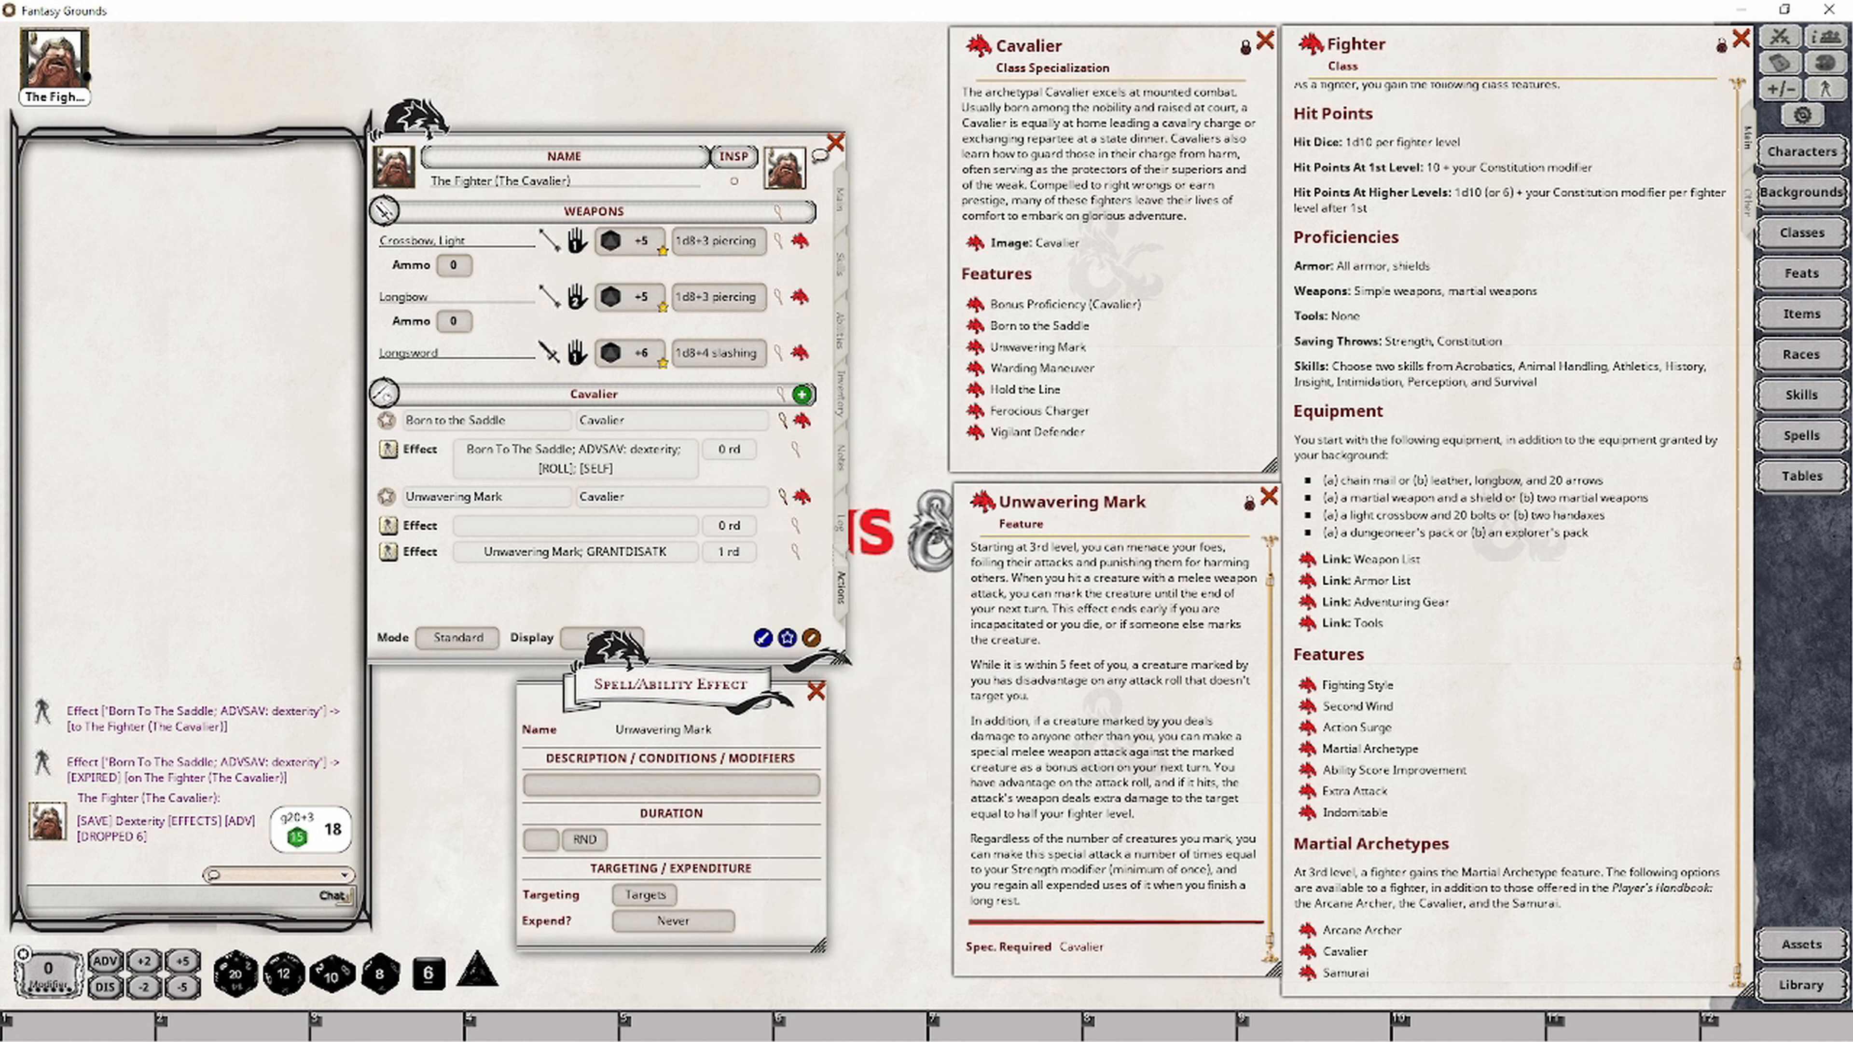
{"action": "left_click", "coordinate": [563, 787]}
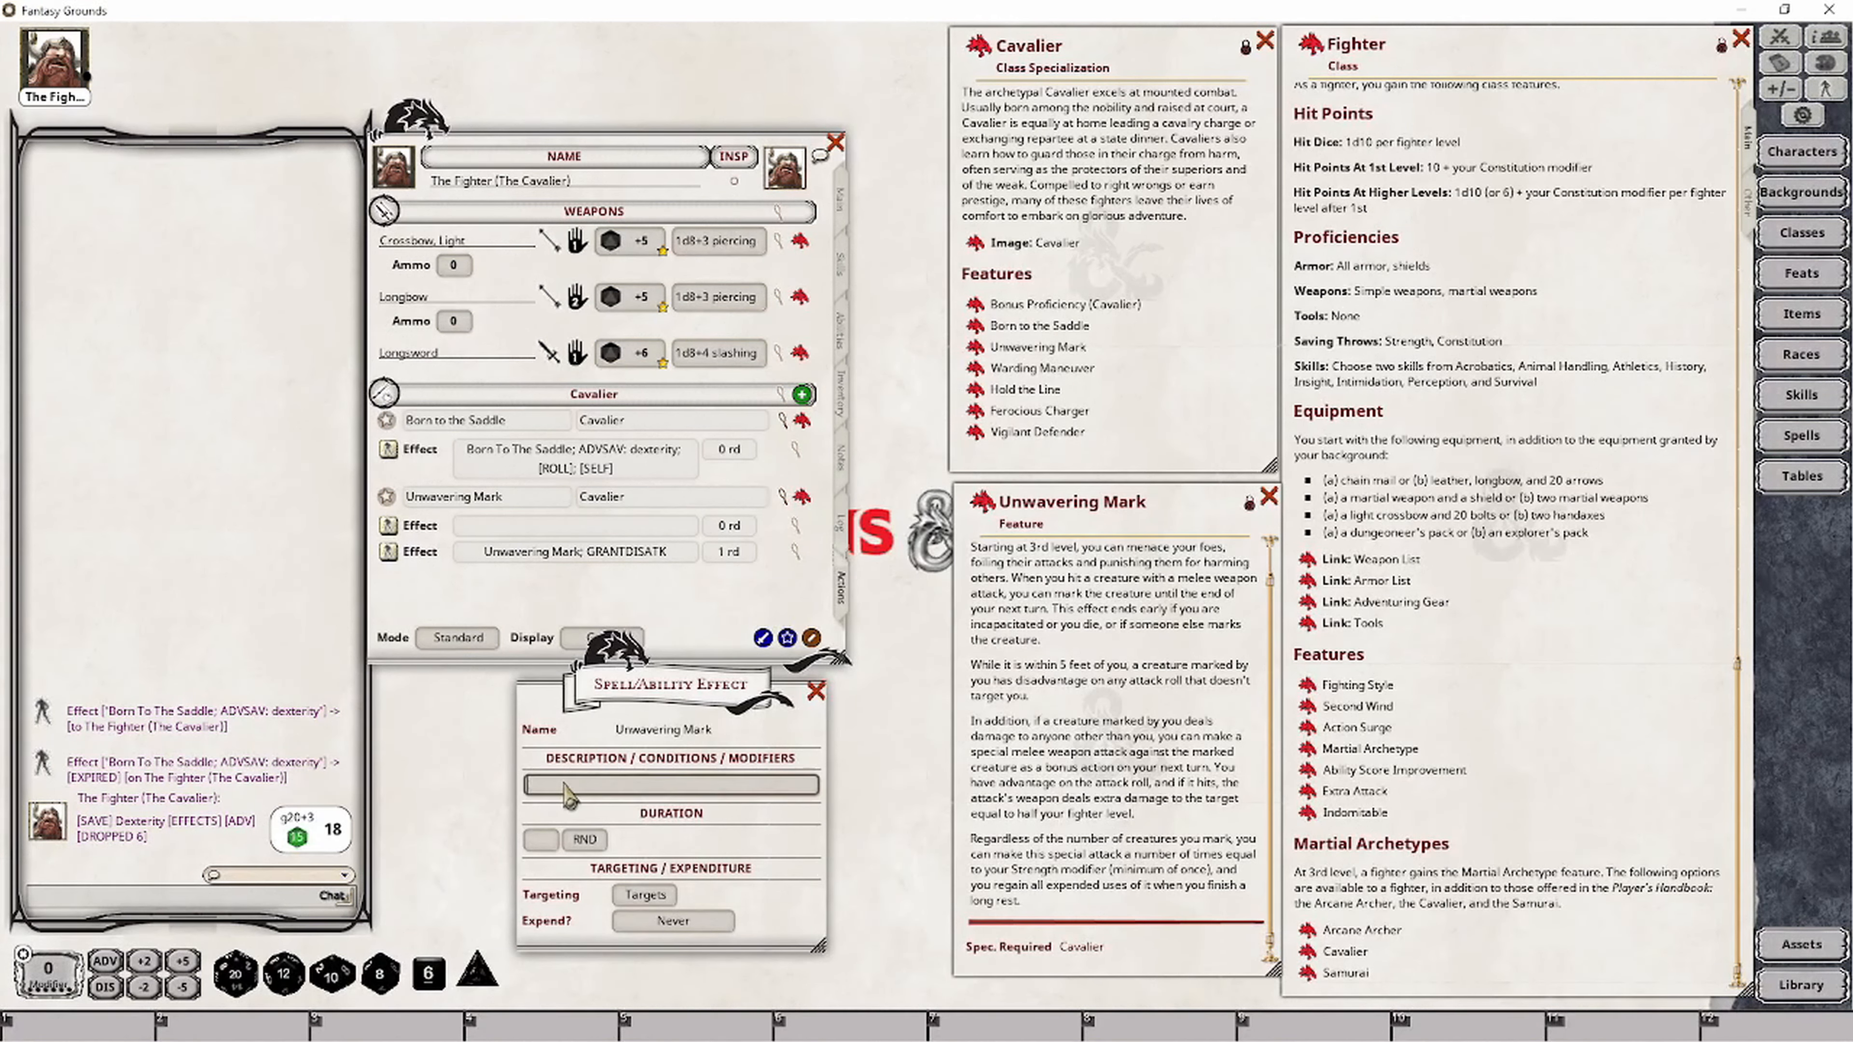
{"action": "type", "text": "Un"}
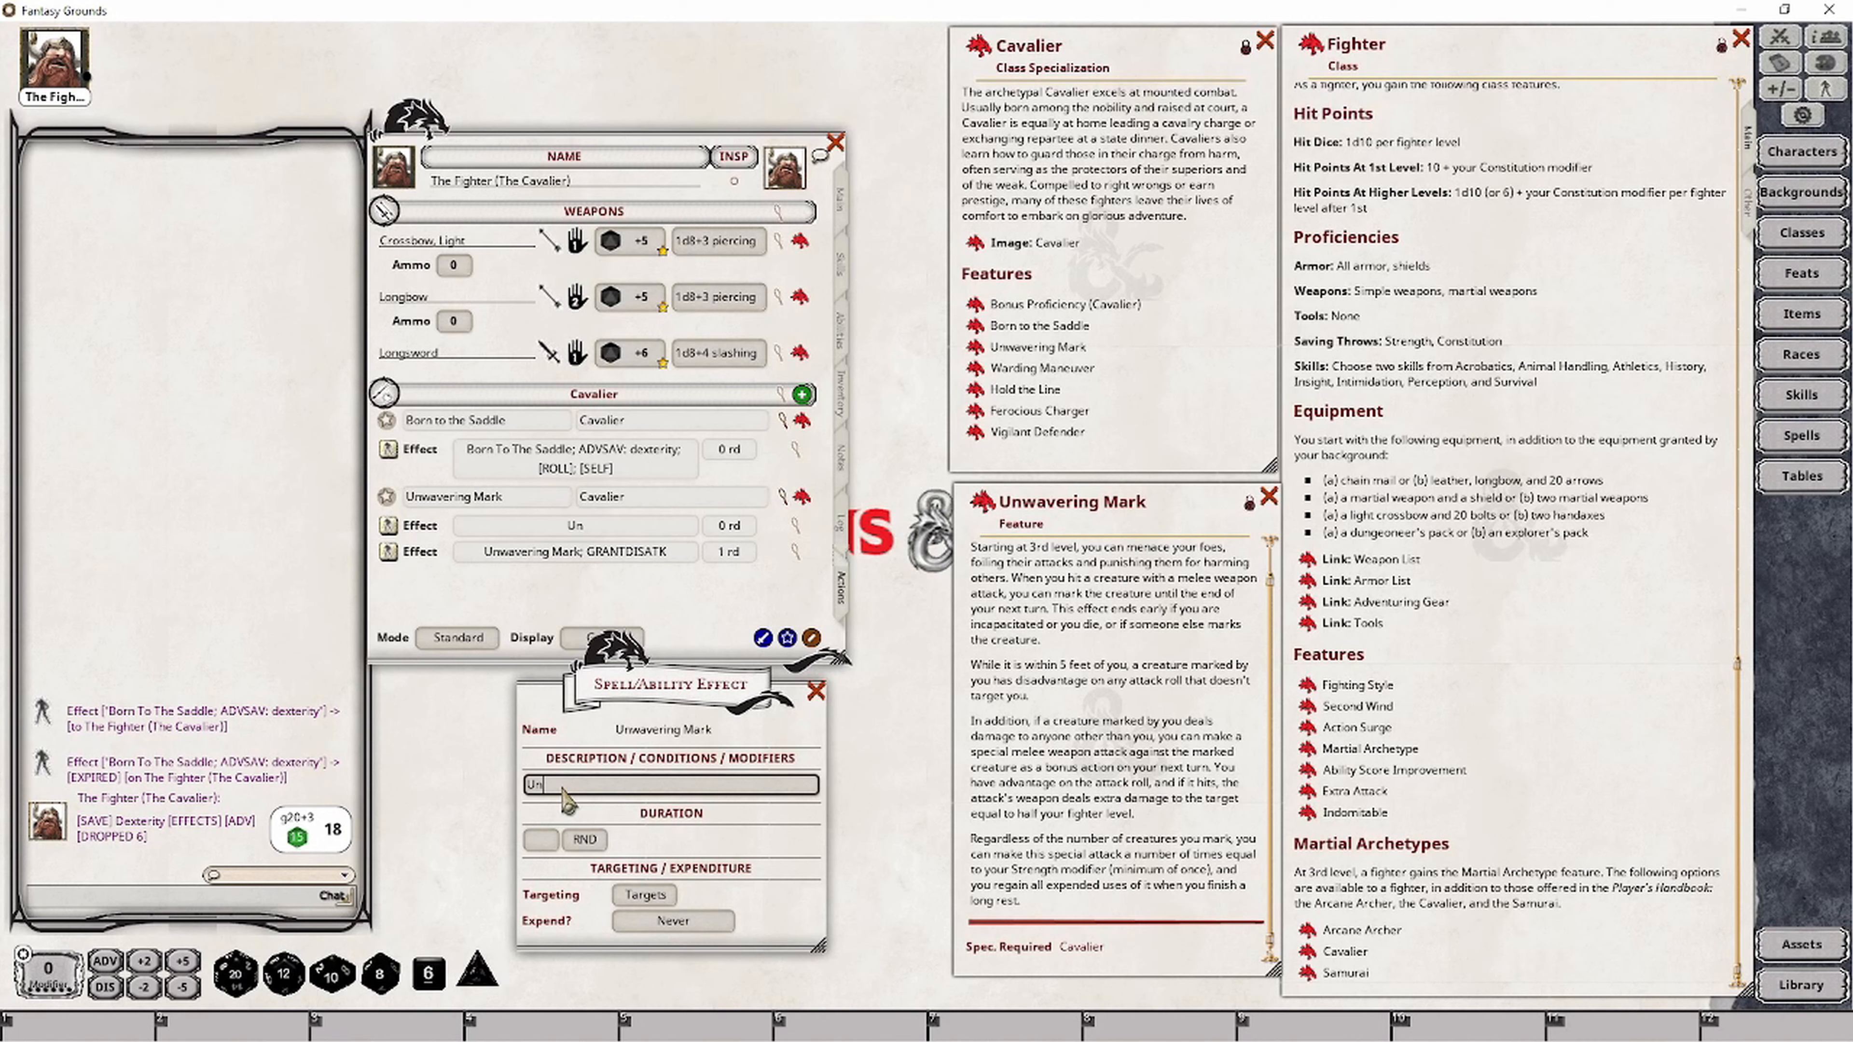
{"action": "type", "text": "wavering Mark;"}
{"action": "key", "text": "shift"}
{"action": "type", "text": "ADVATK"}
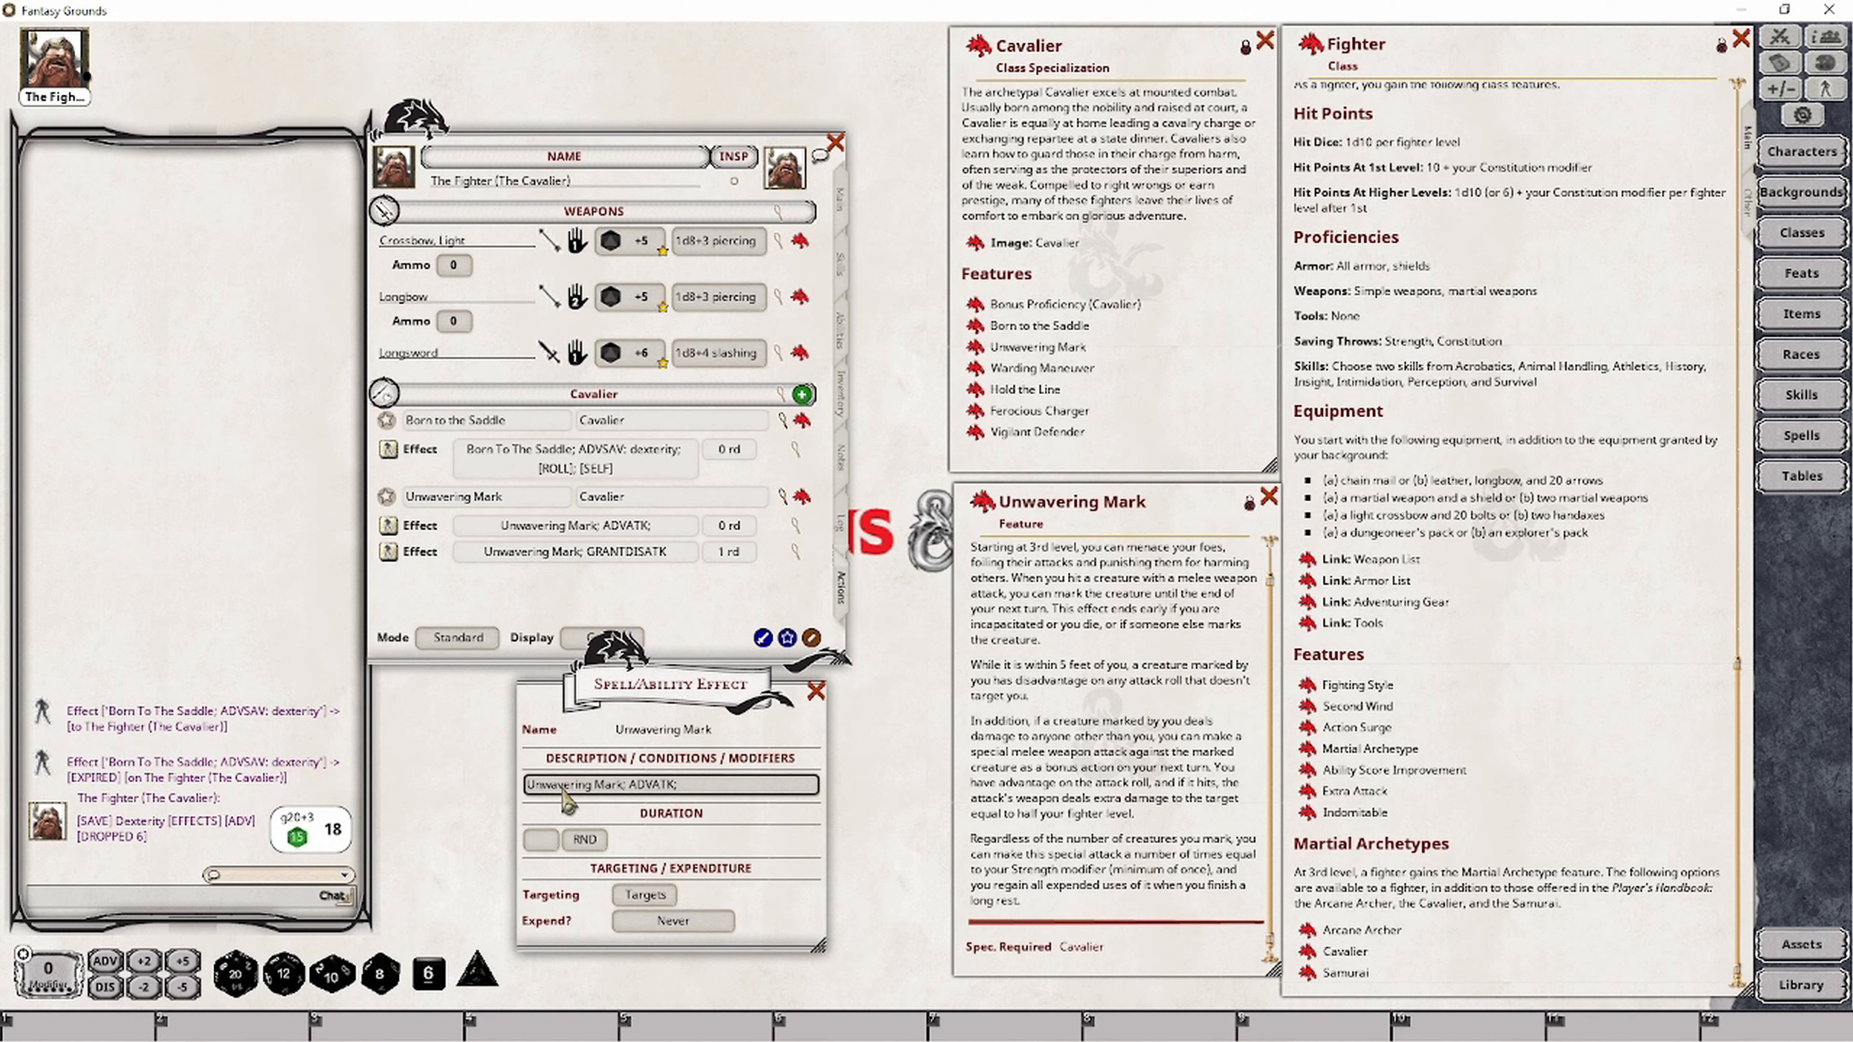
{"action": "type", "text": "DMG"}
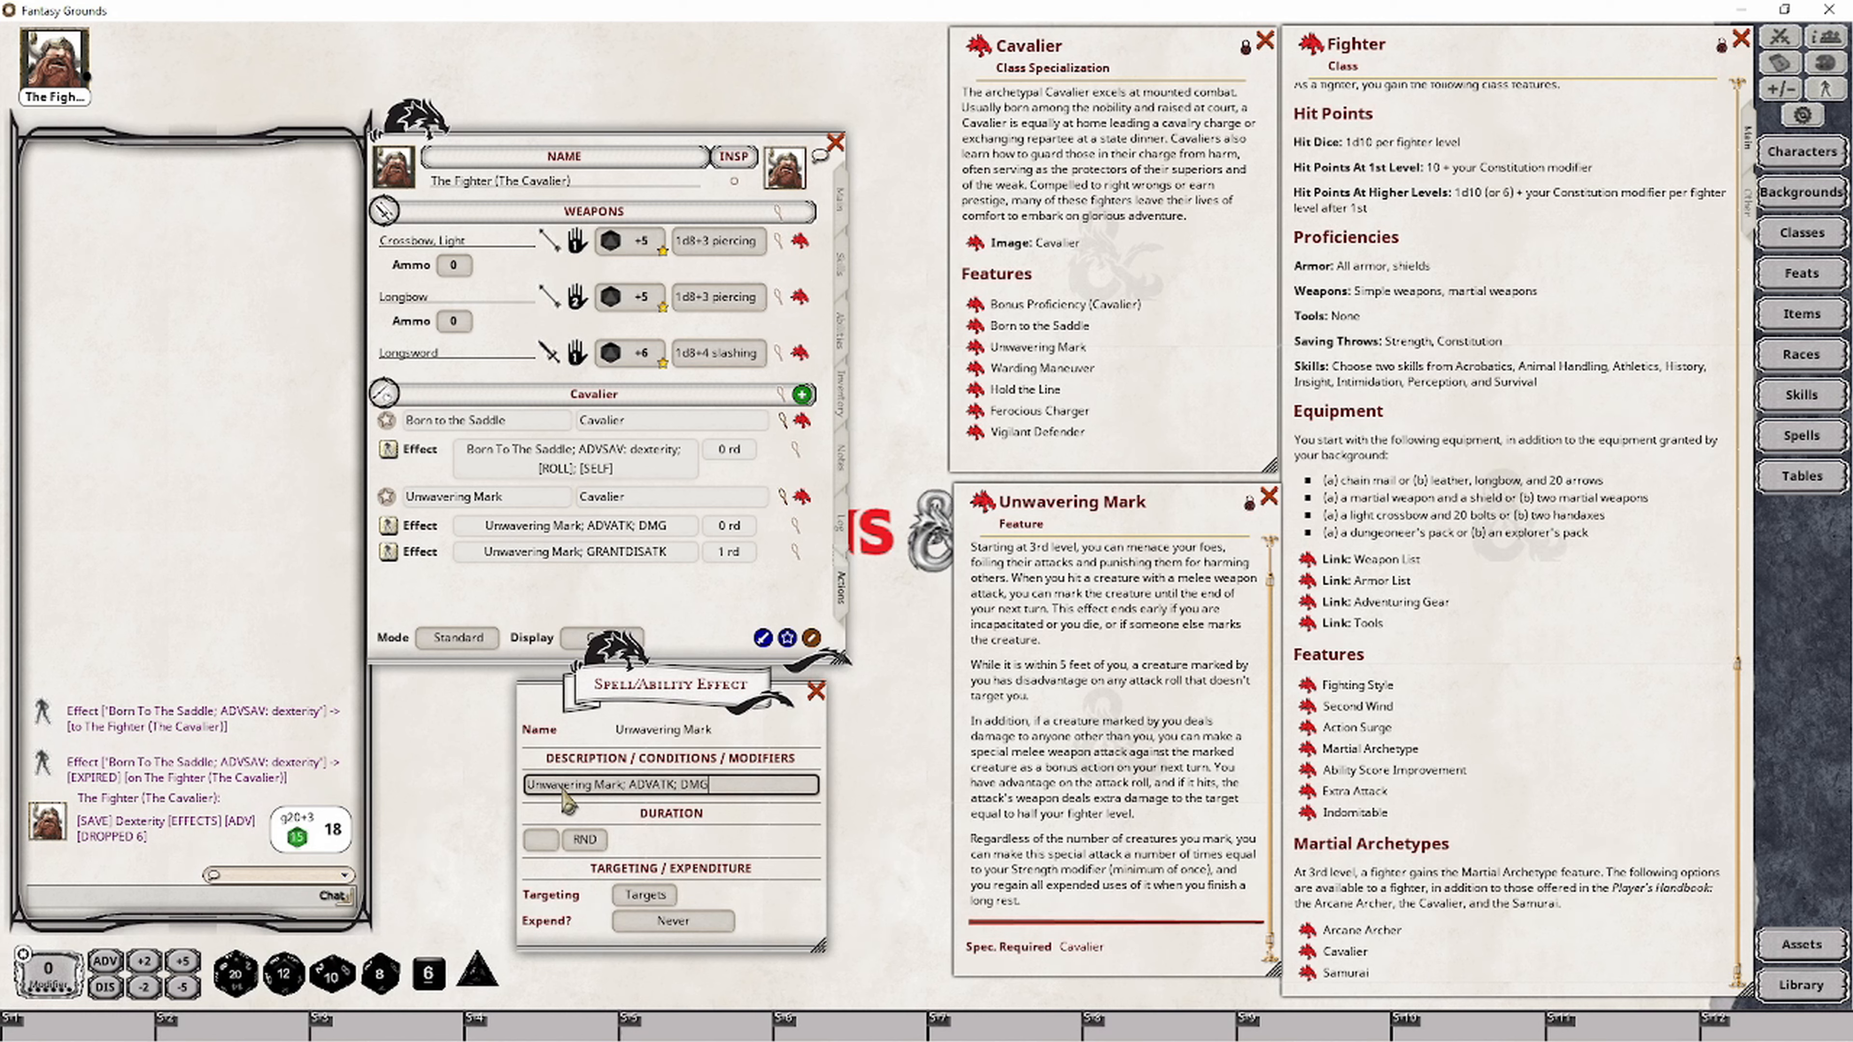
{"action": "type", "text": ": [HLVL"}
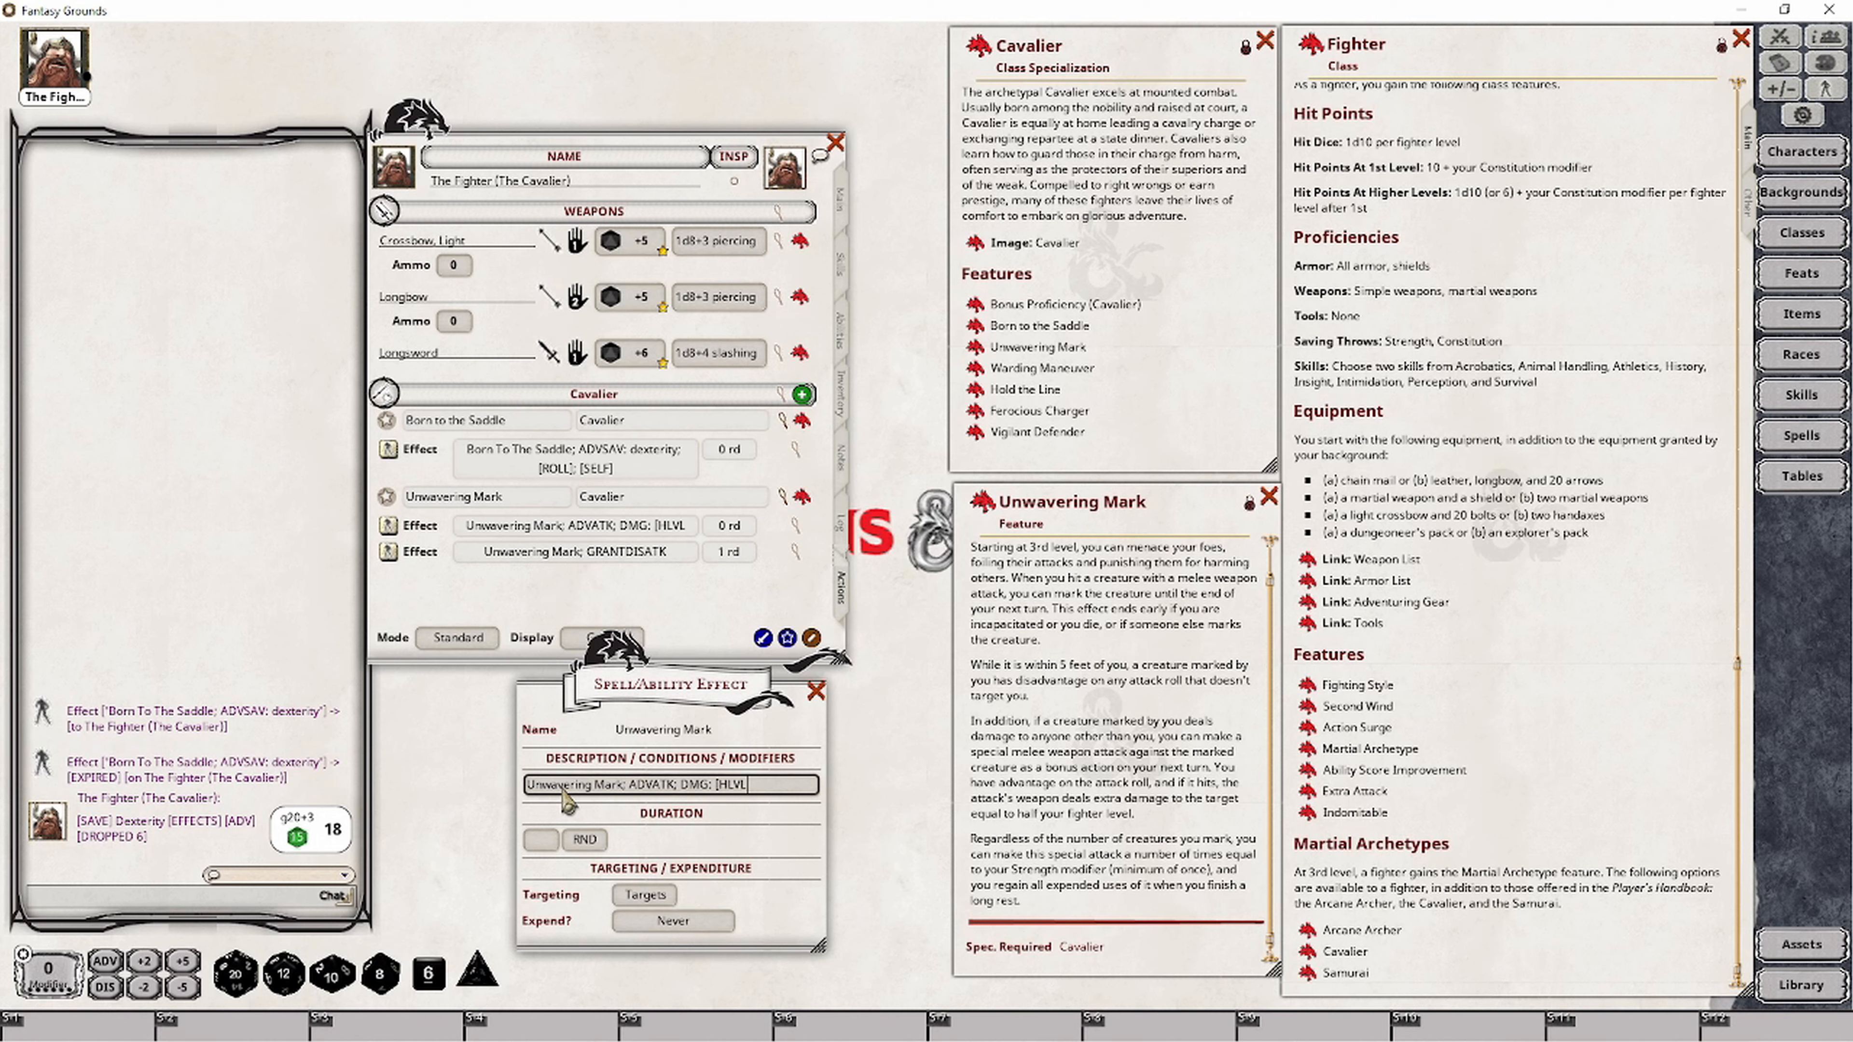
{"action": "type", "text": "]"}
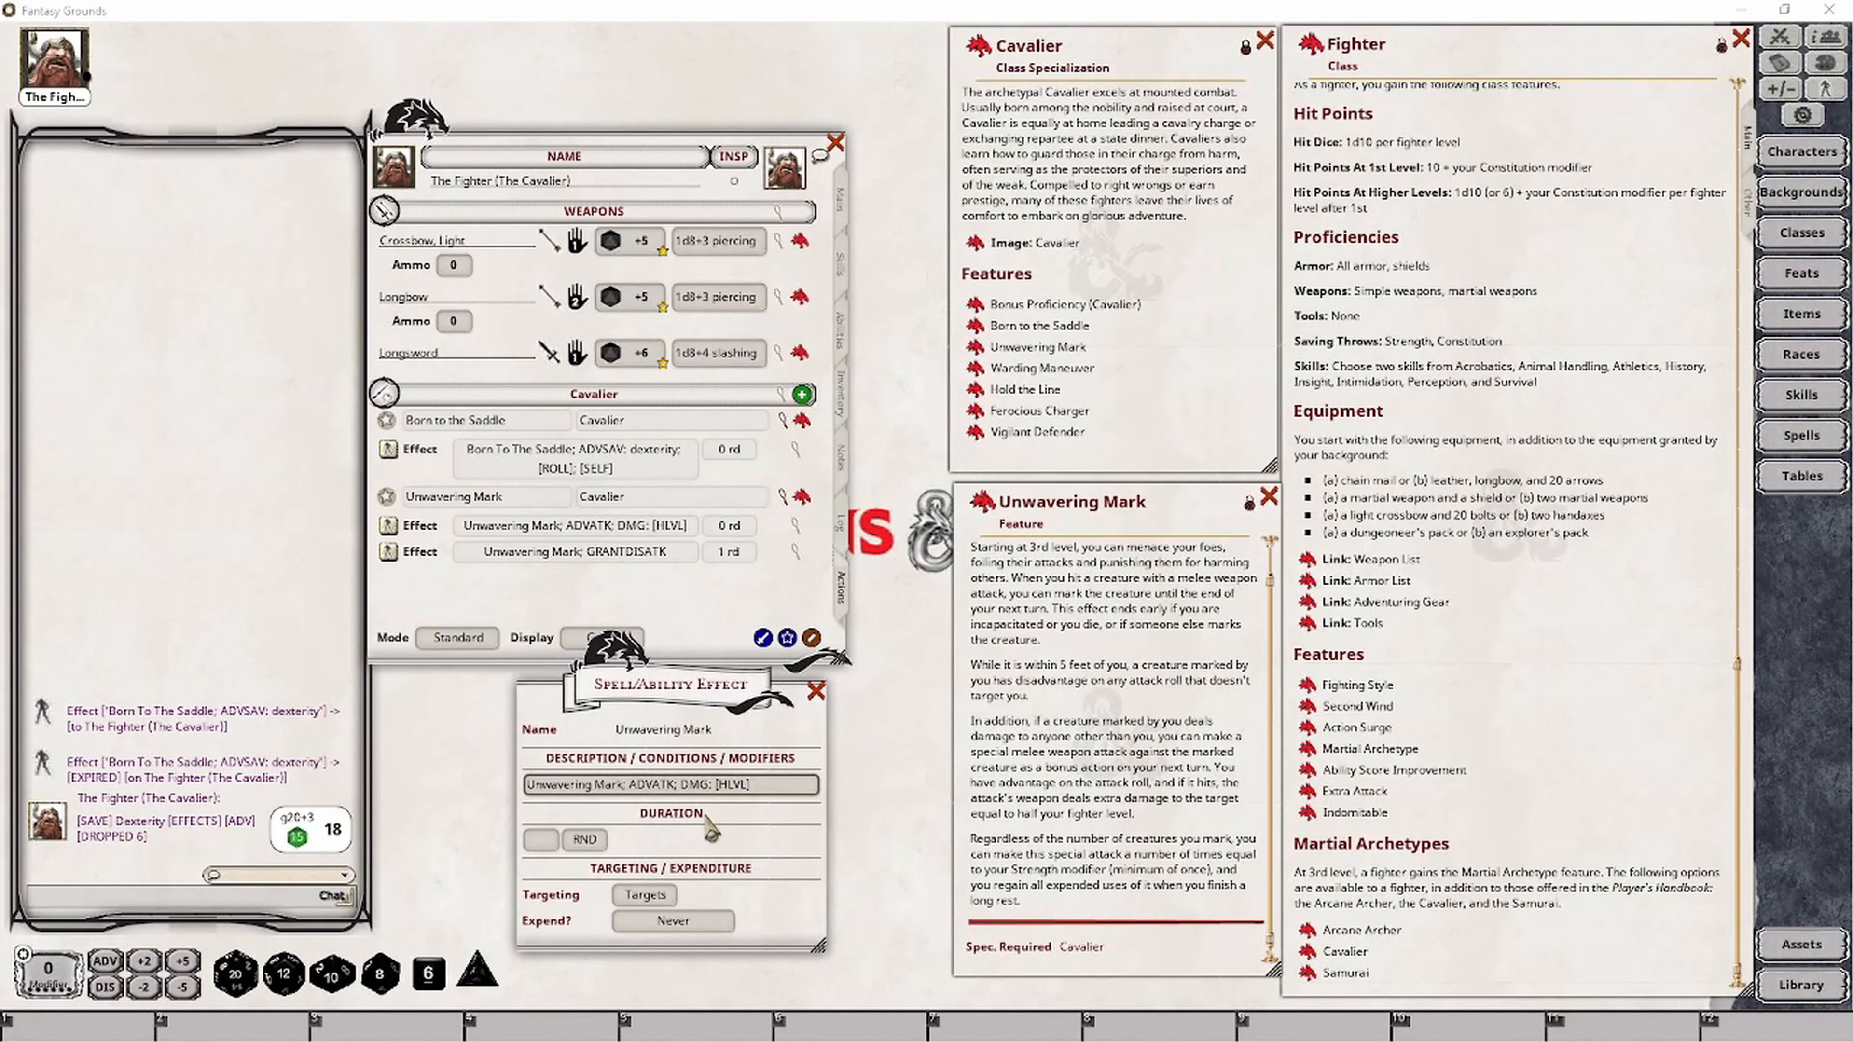
Replace the HLVL tag in the first effect's damage modifier with HFIGHTER.
{"action": "left_click", "coordinate": [733, 791]}
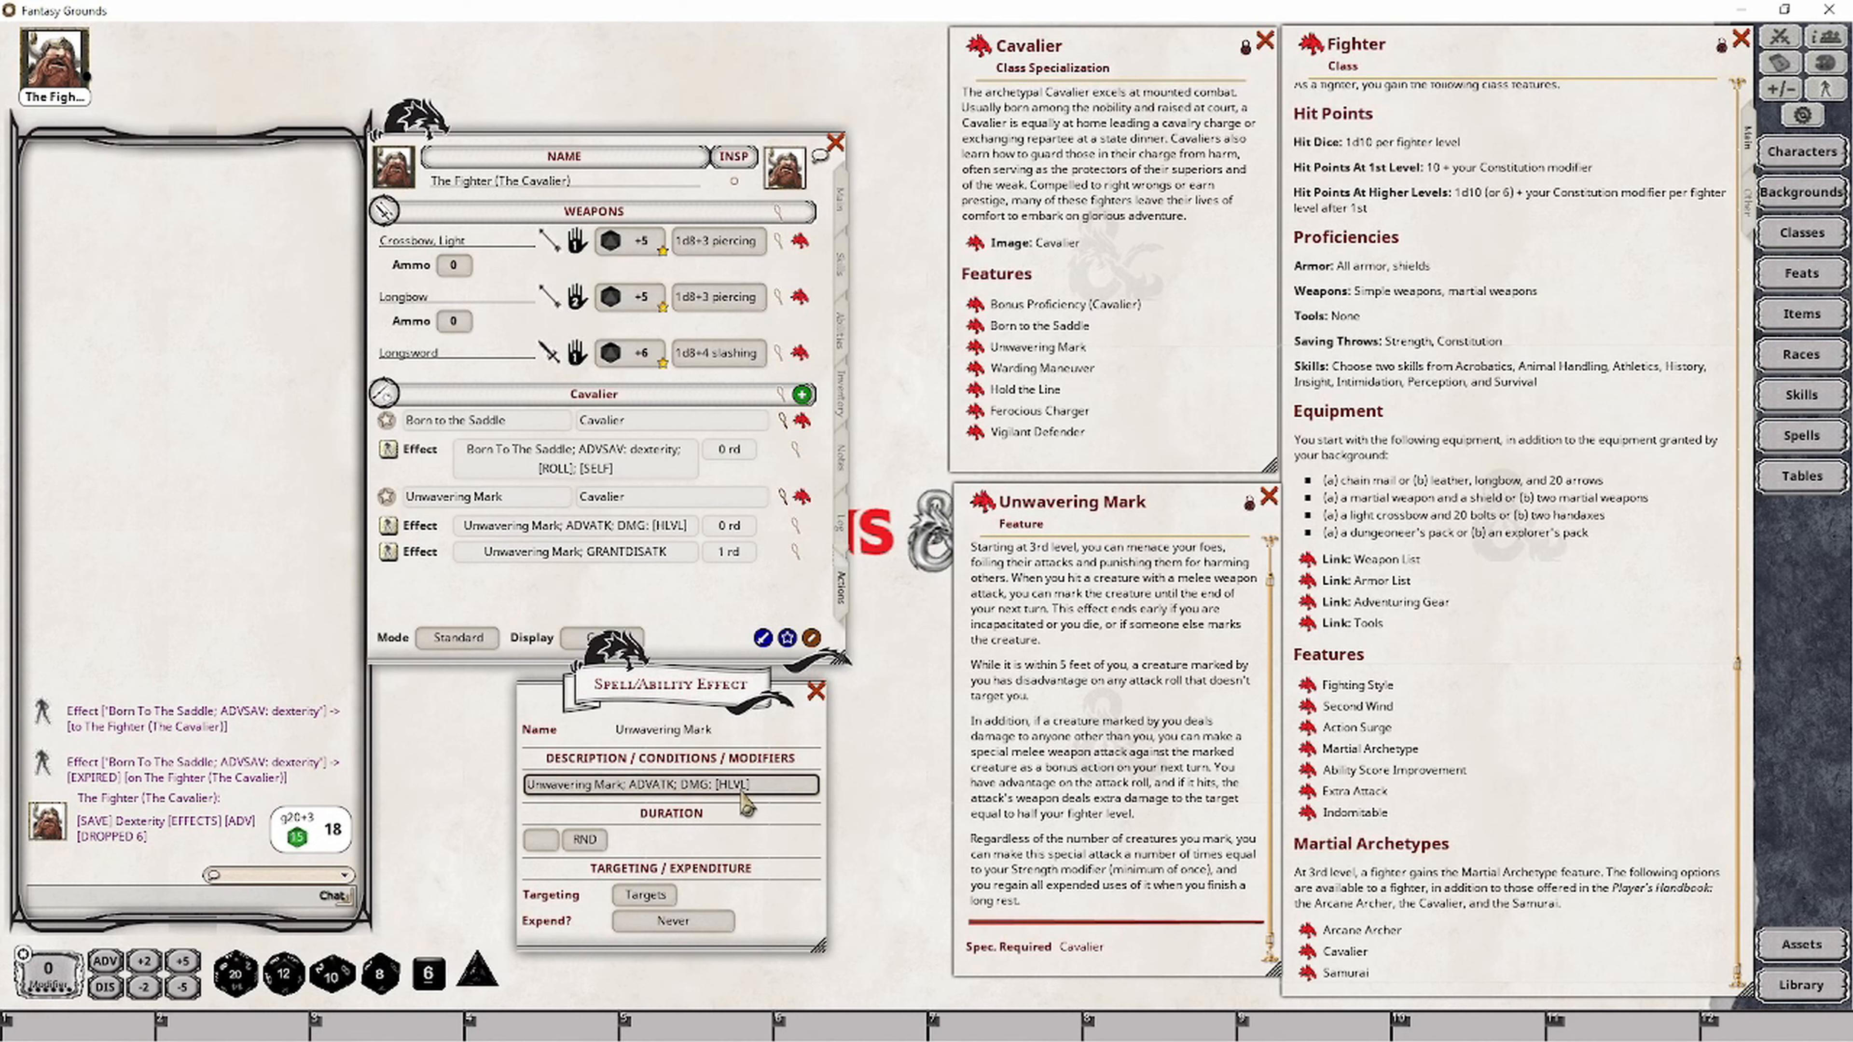
{"action": "key", "text": "BackSpace"}
{"action": "key", "text": "BackSpace"}
{"action": "key", "text": "BackSpace"}
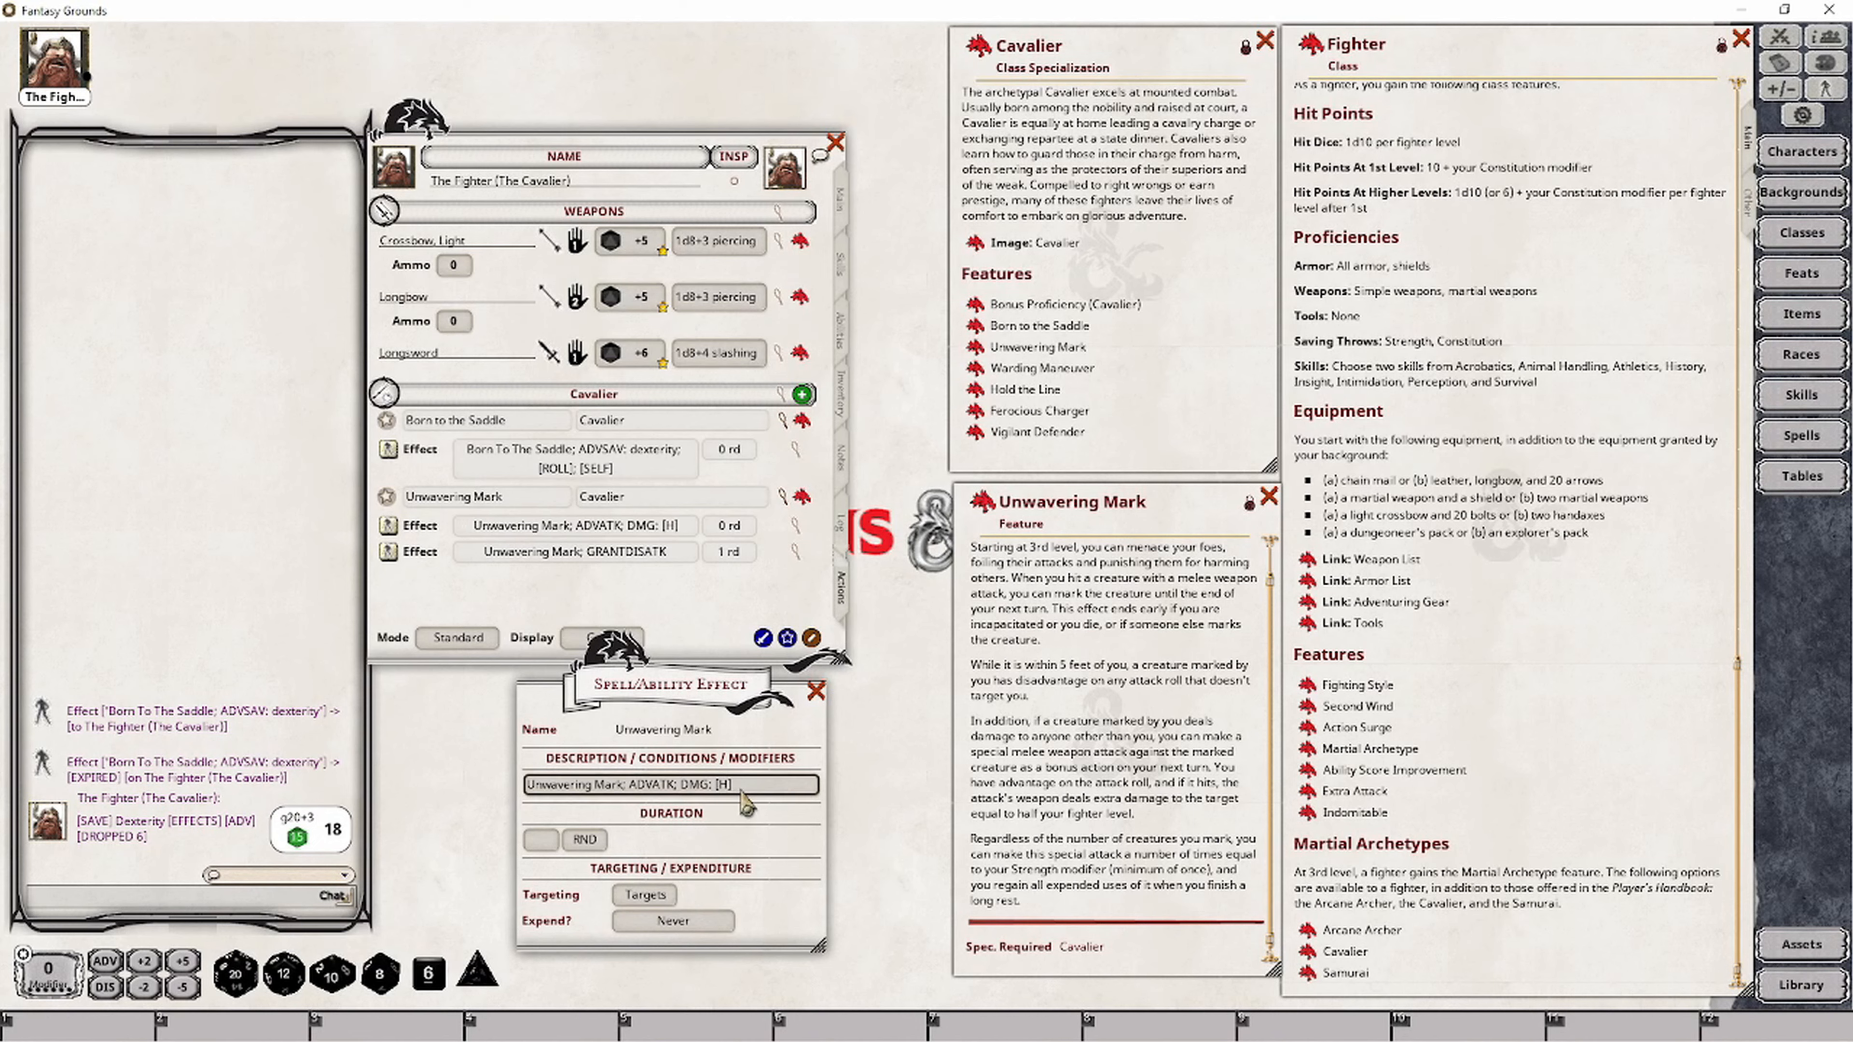
{"action": "type", "text": "FIGHTER"}
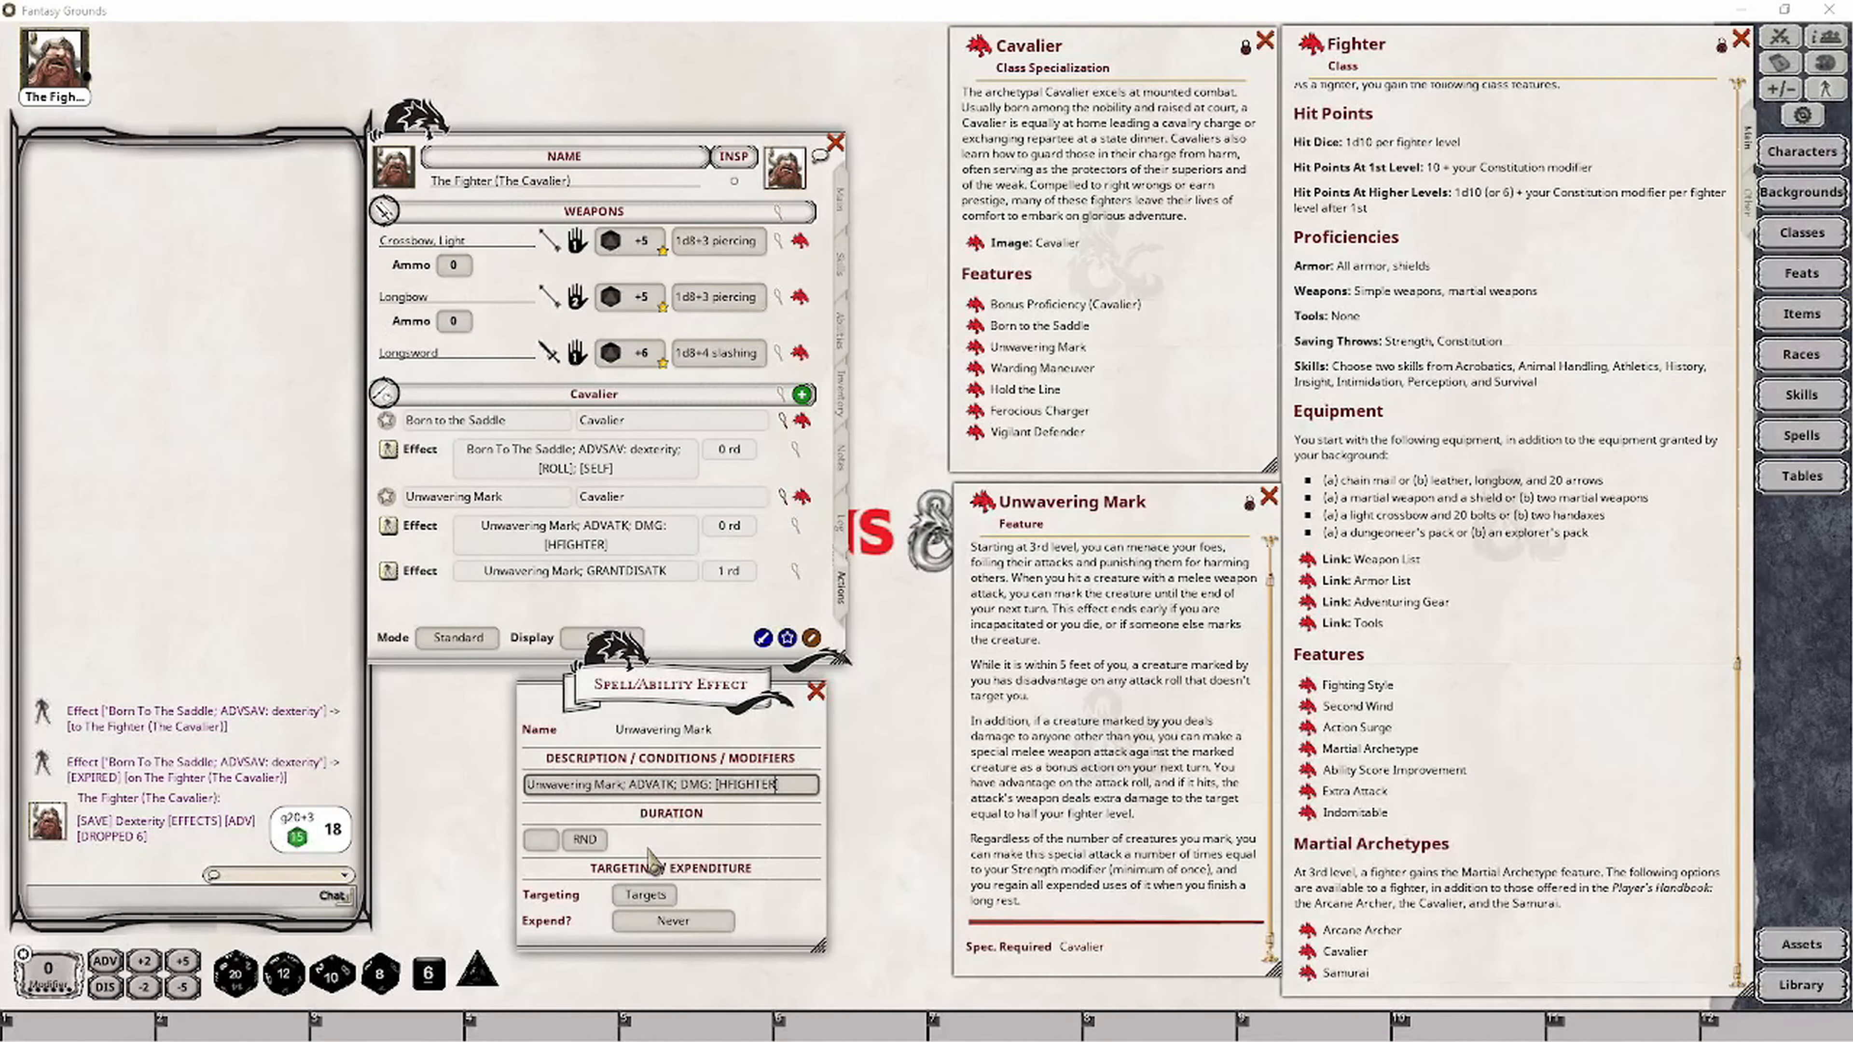
Give the first Unwavering Mark effect a duration of 1 round and have it expend on the next roll.
{"action": "left_click", "coordinate": [550, 839]}
{"action": "type", "text": "1"}
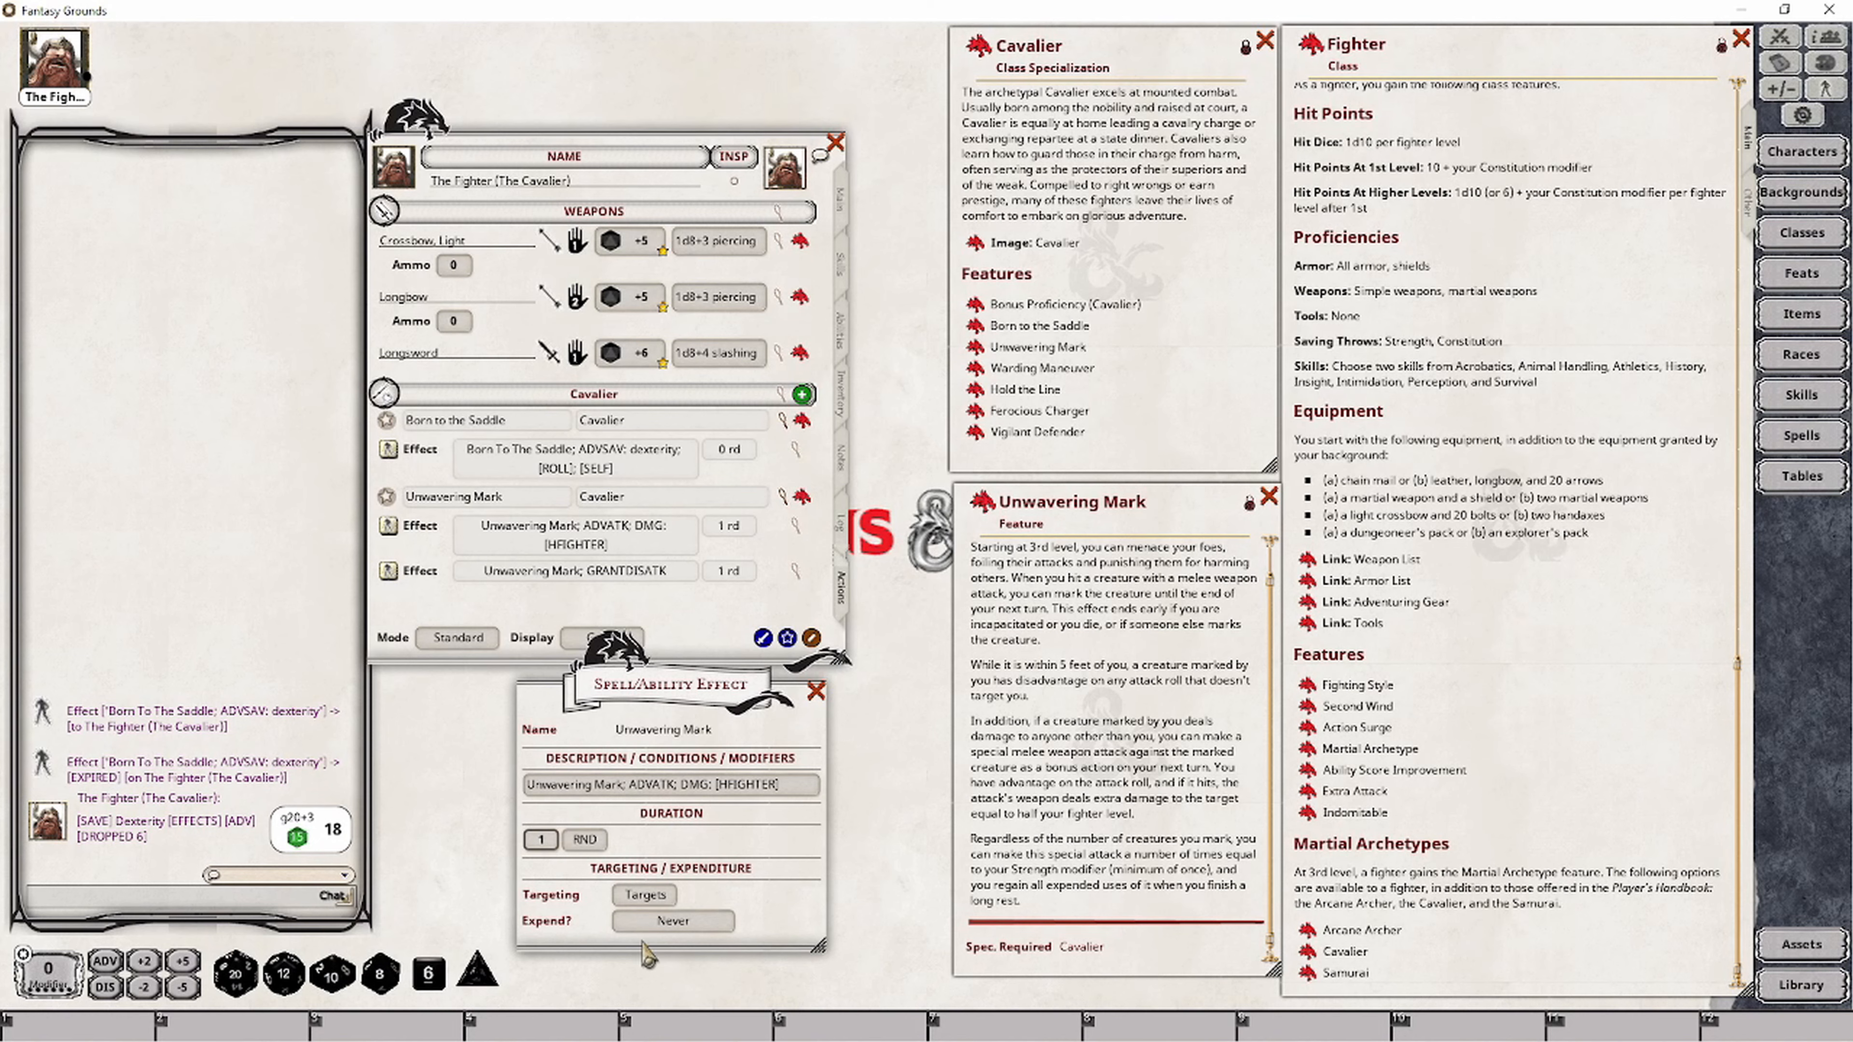
{"action": "left_click", "coordinate": [679, 923]}
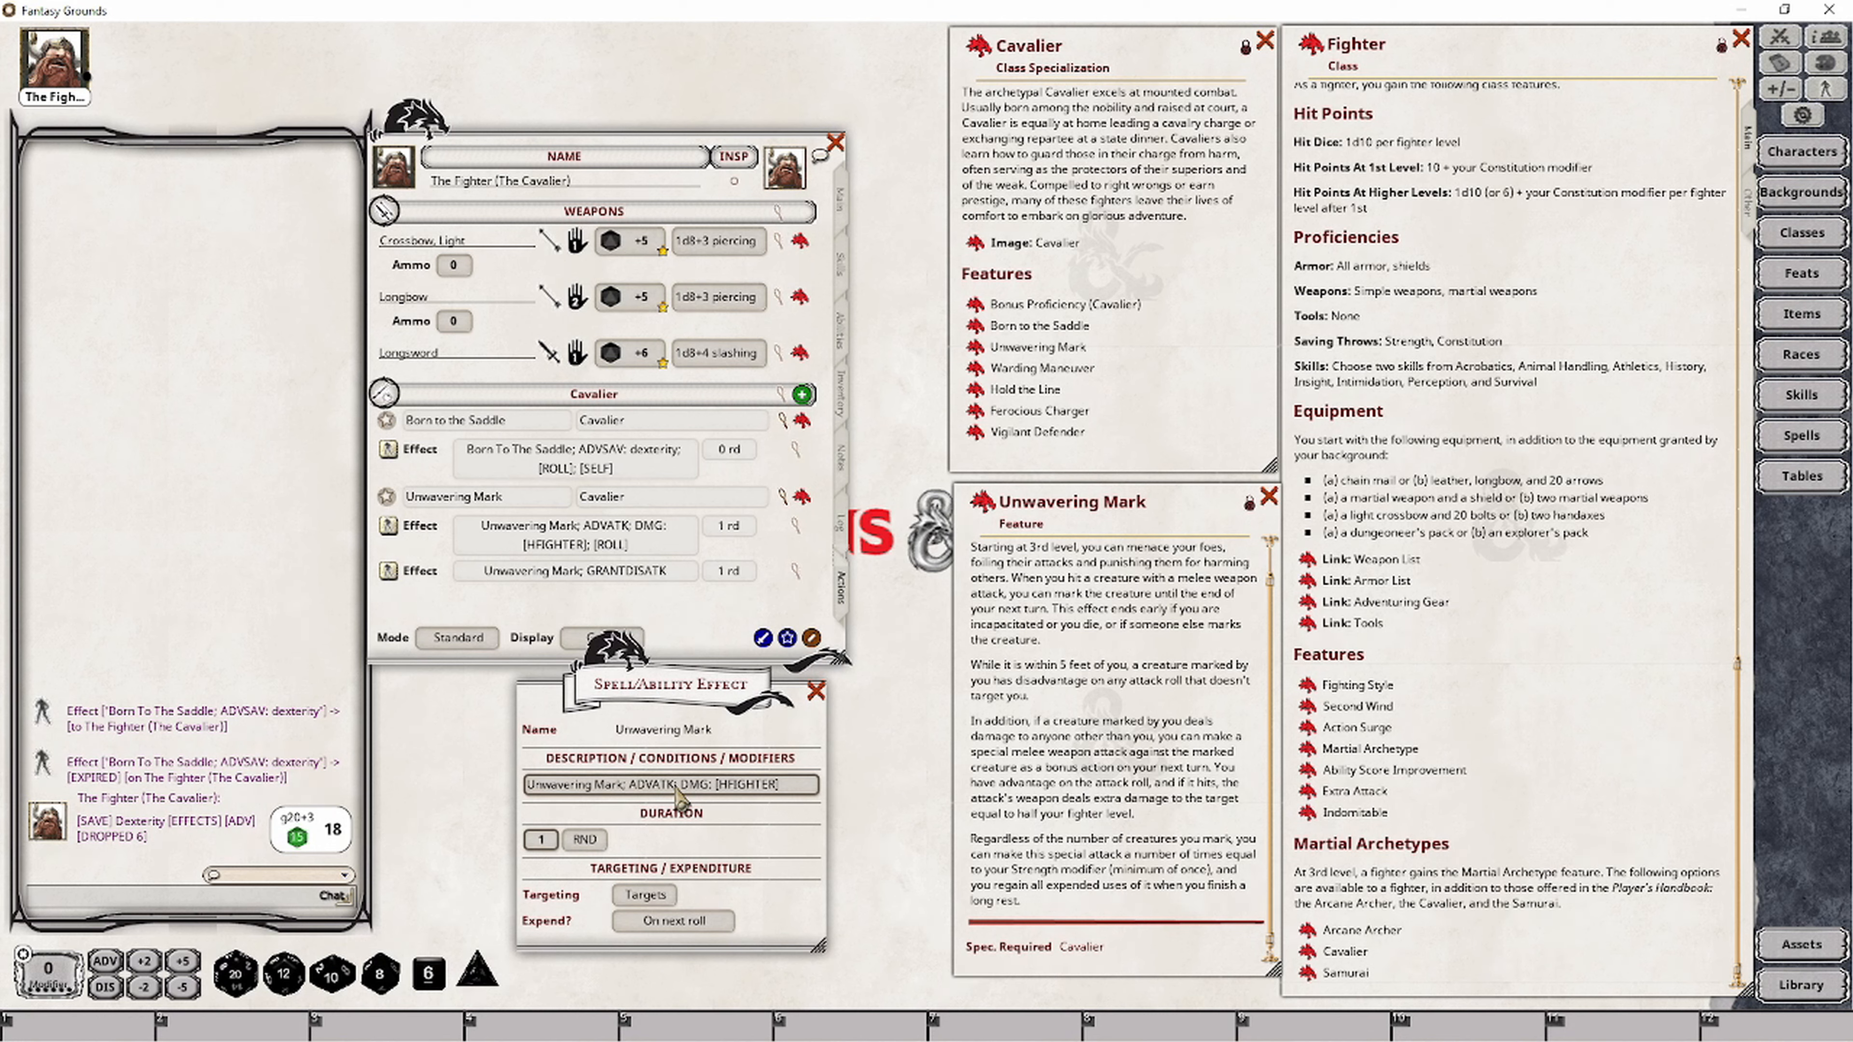
Append "ATK: melee, opportunity" to the description of Unwavering Mark's first effect and close its settings.
{"action": "left_click", "coordinate": [806, 785]}
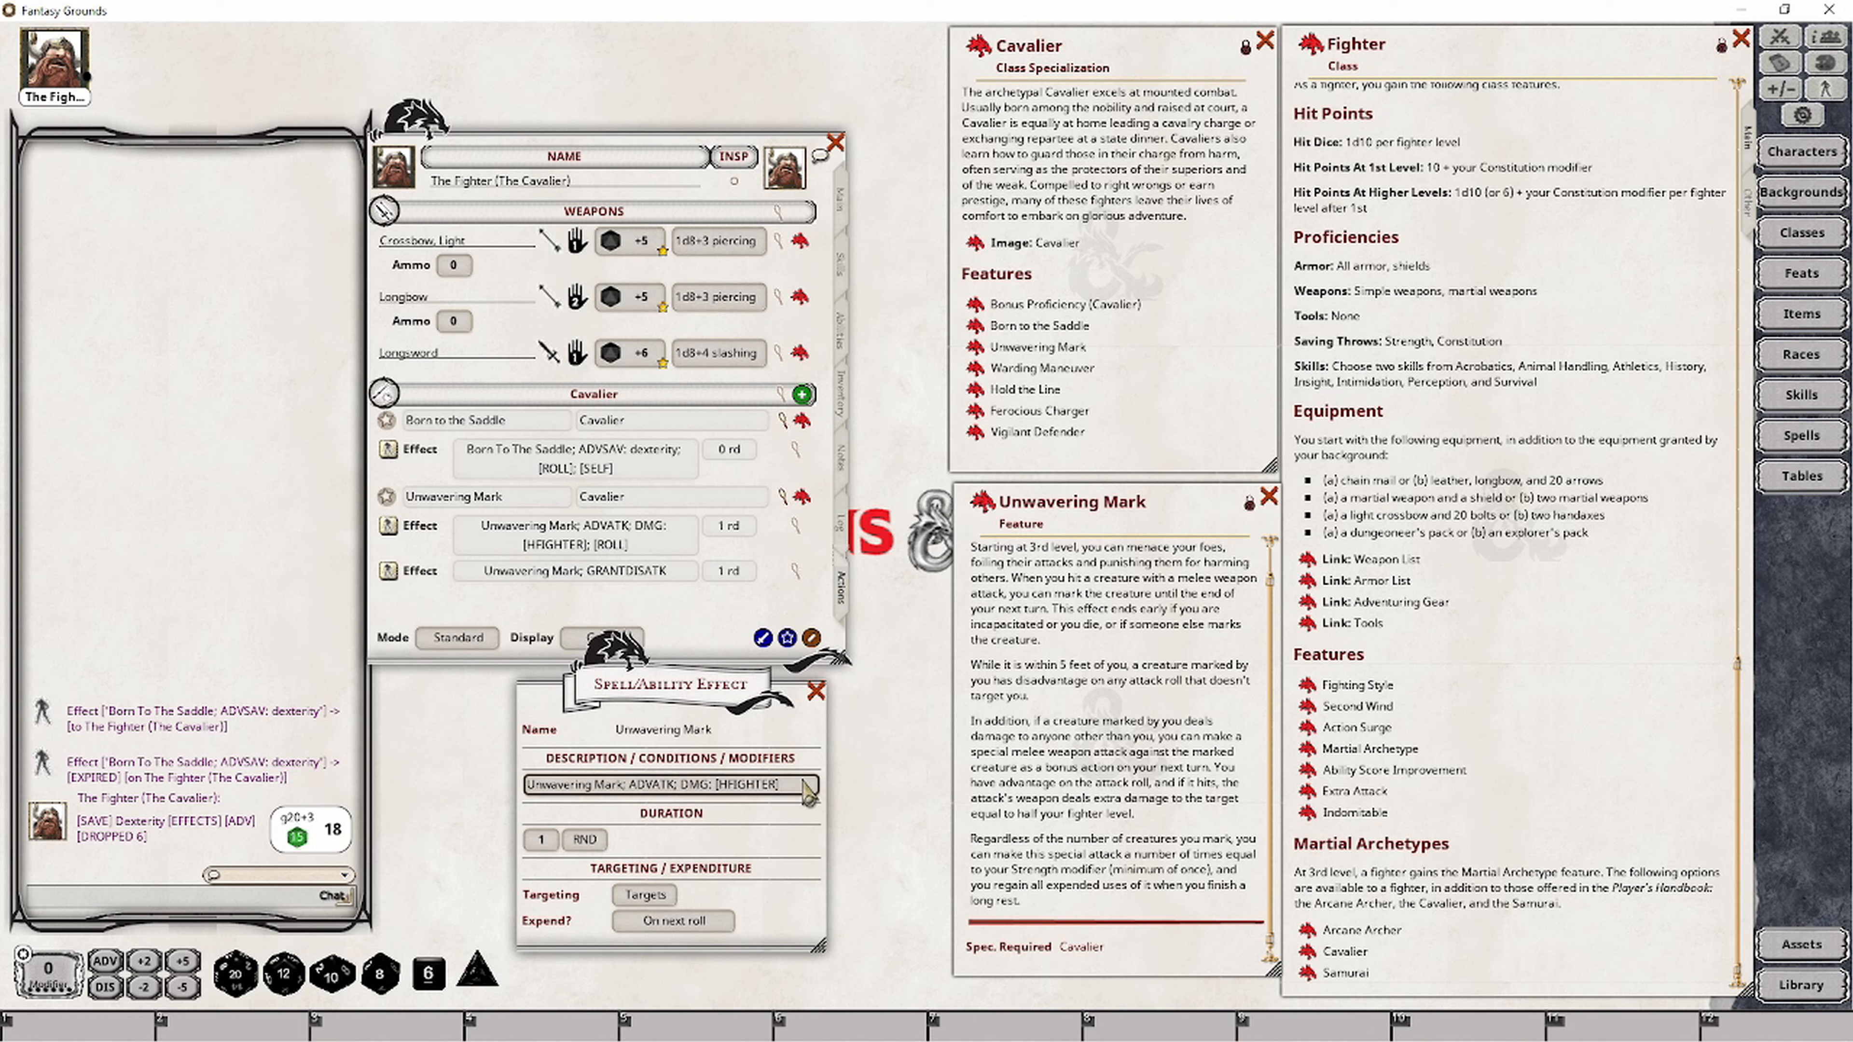
{"action": "type", "text": "ATK:"}
{"action": "key", "text": "shift"}
{"action": "type", "text": ": melee"}
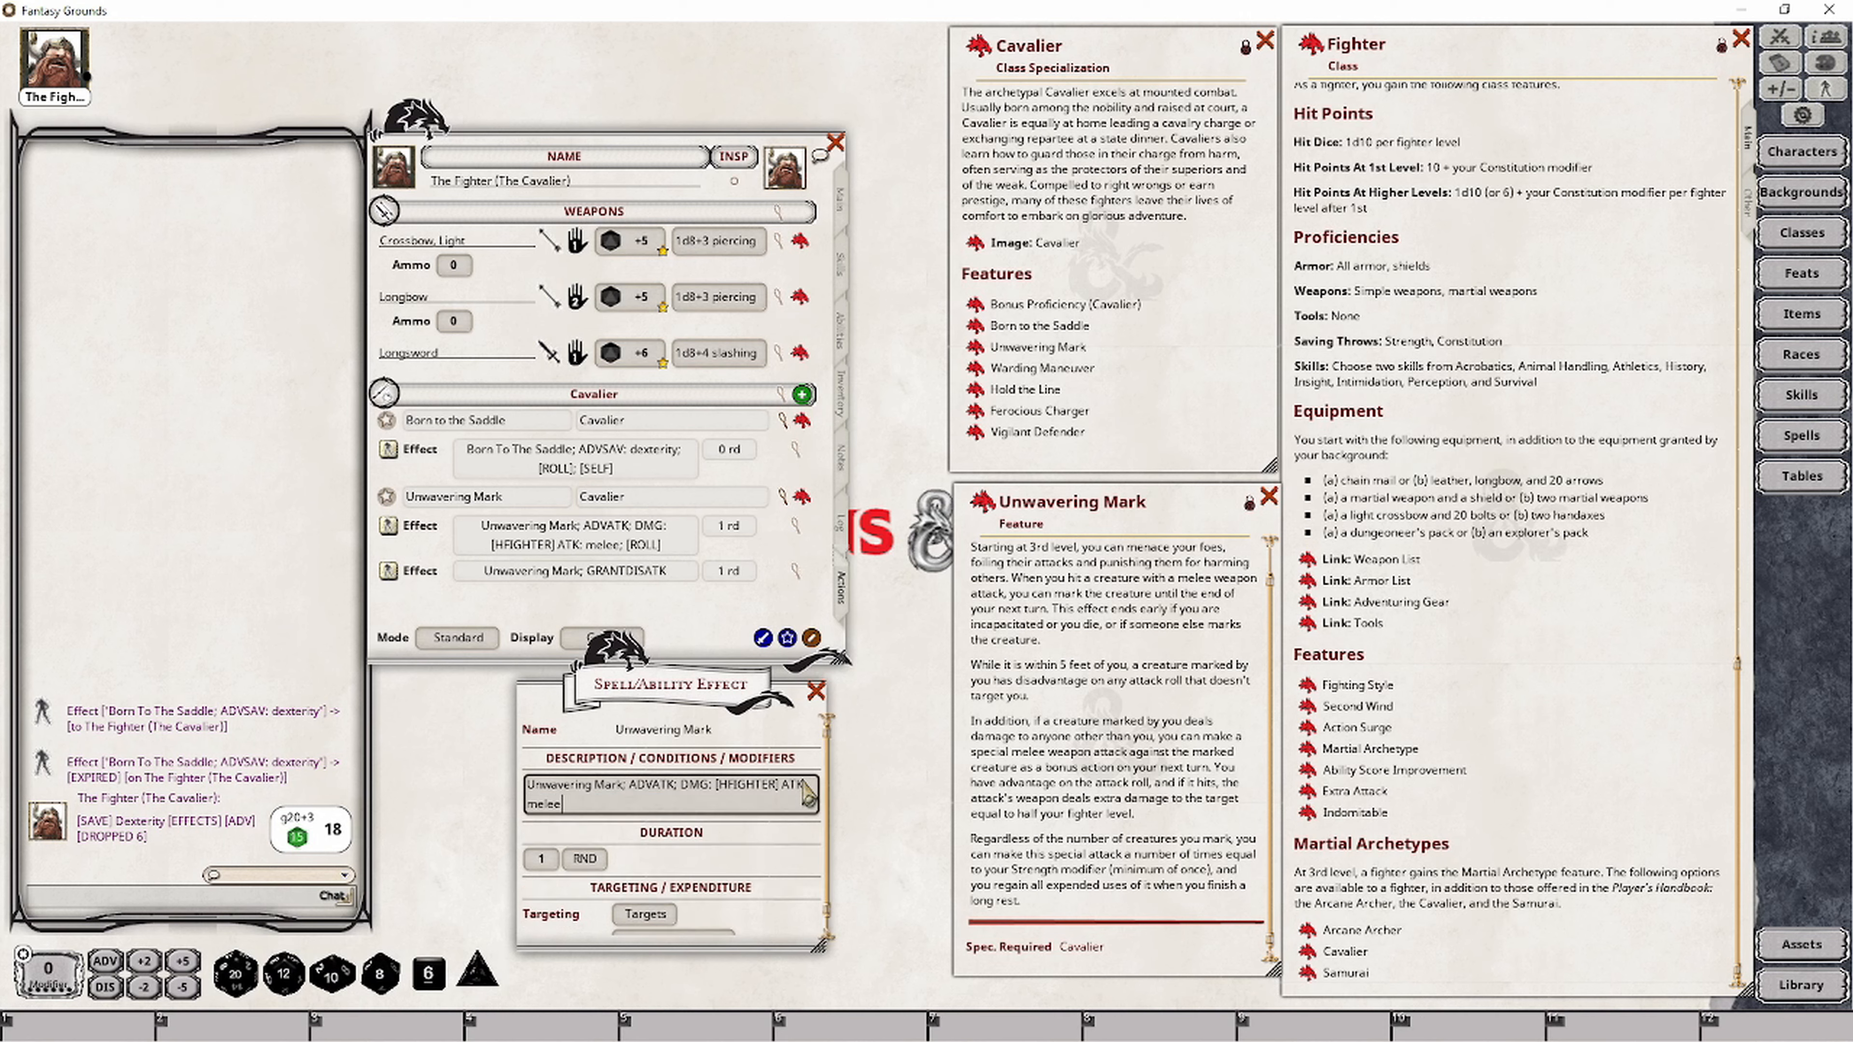
{"action": "type", "text": ", opportunity"}
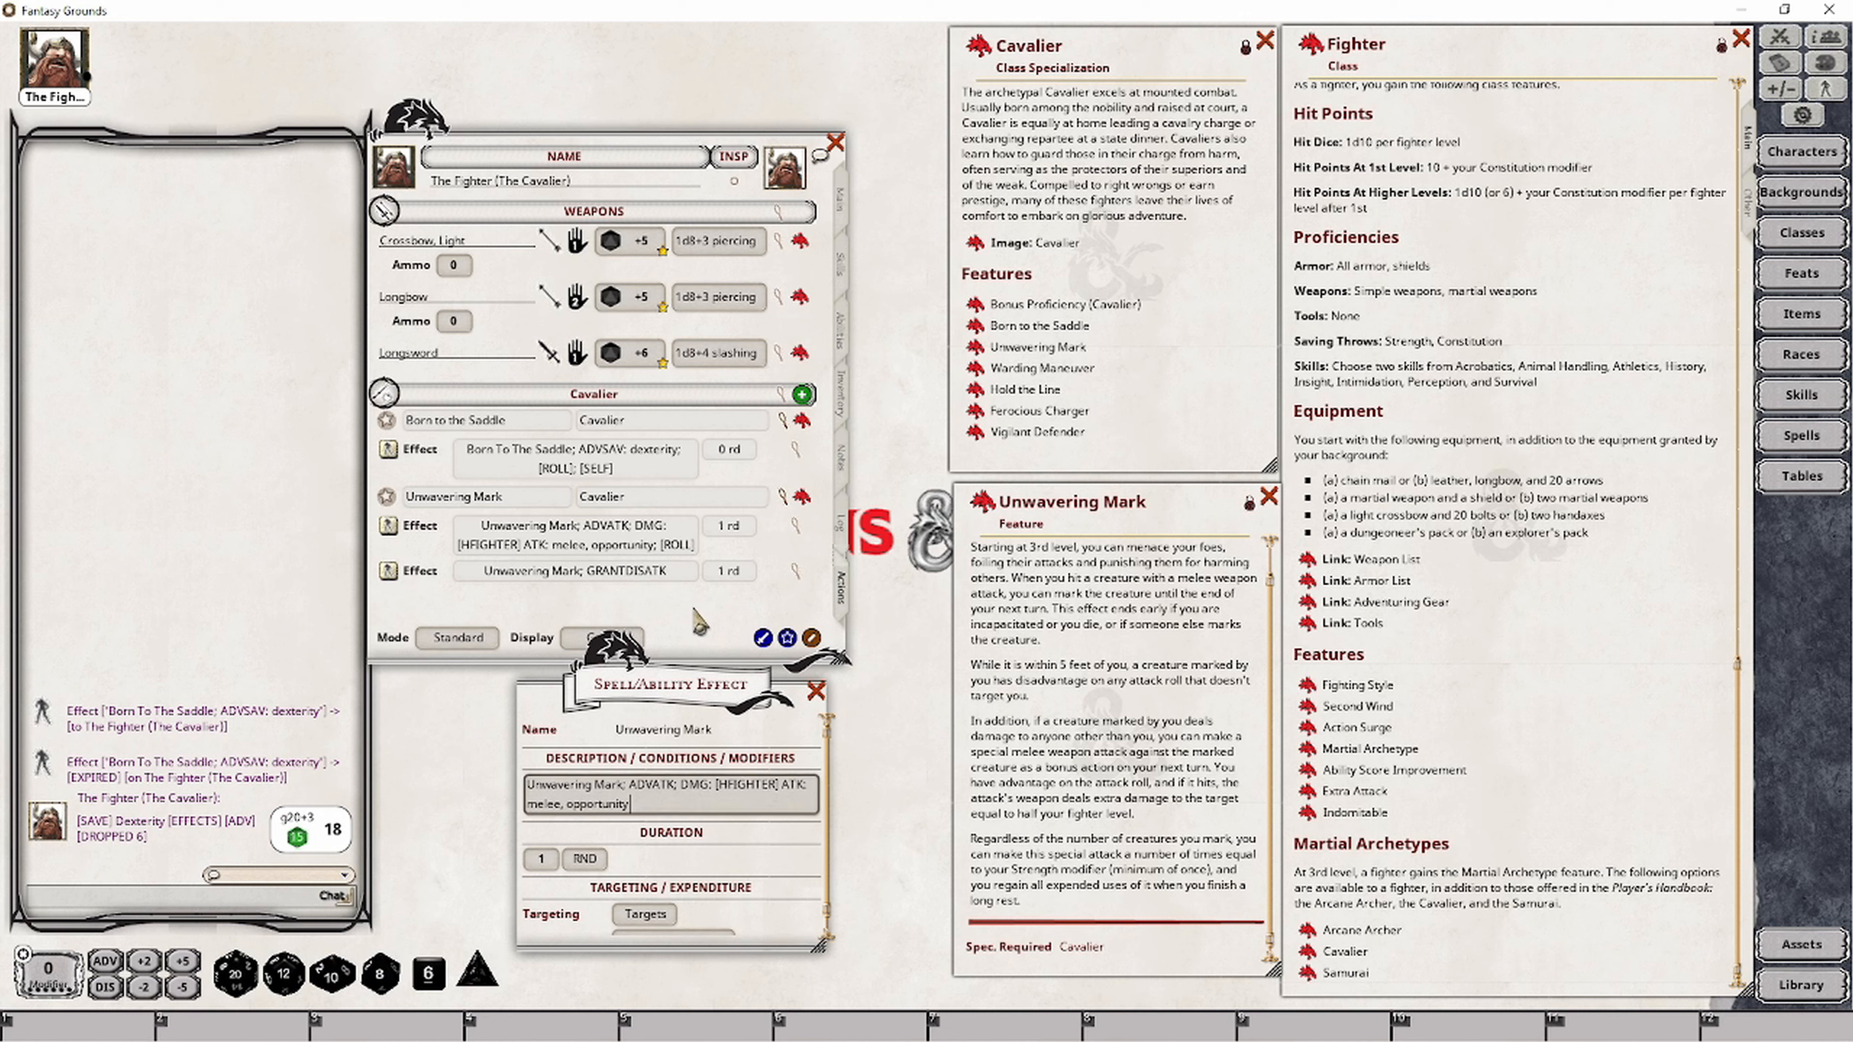
{"action": "scroll", "coordinate": [760, 844], "scroll_direction": "down", "scroll_amount": 1}
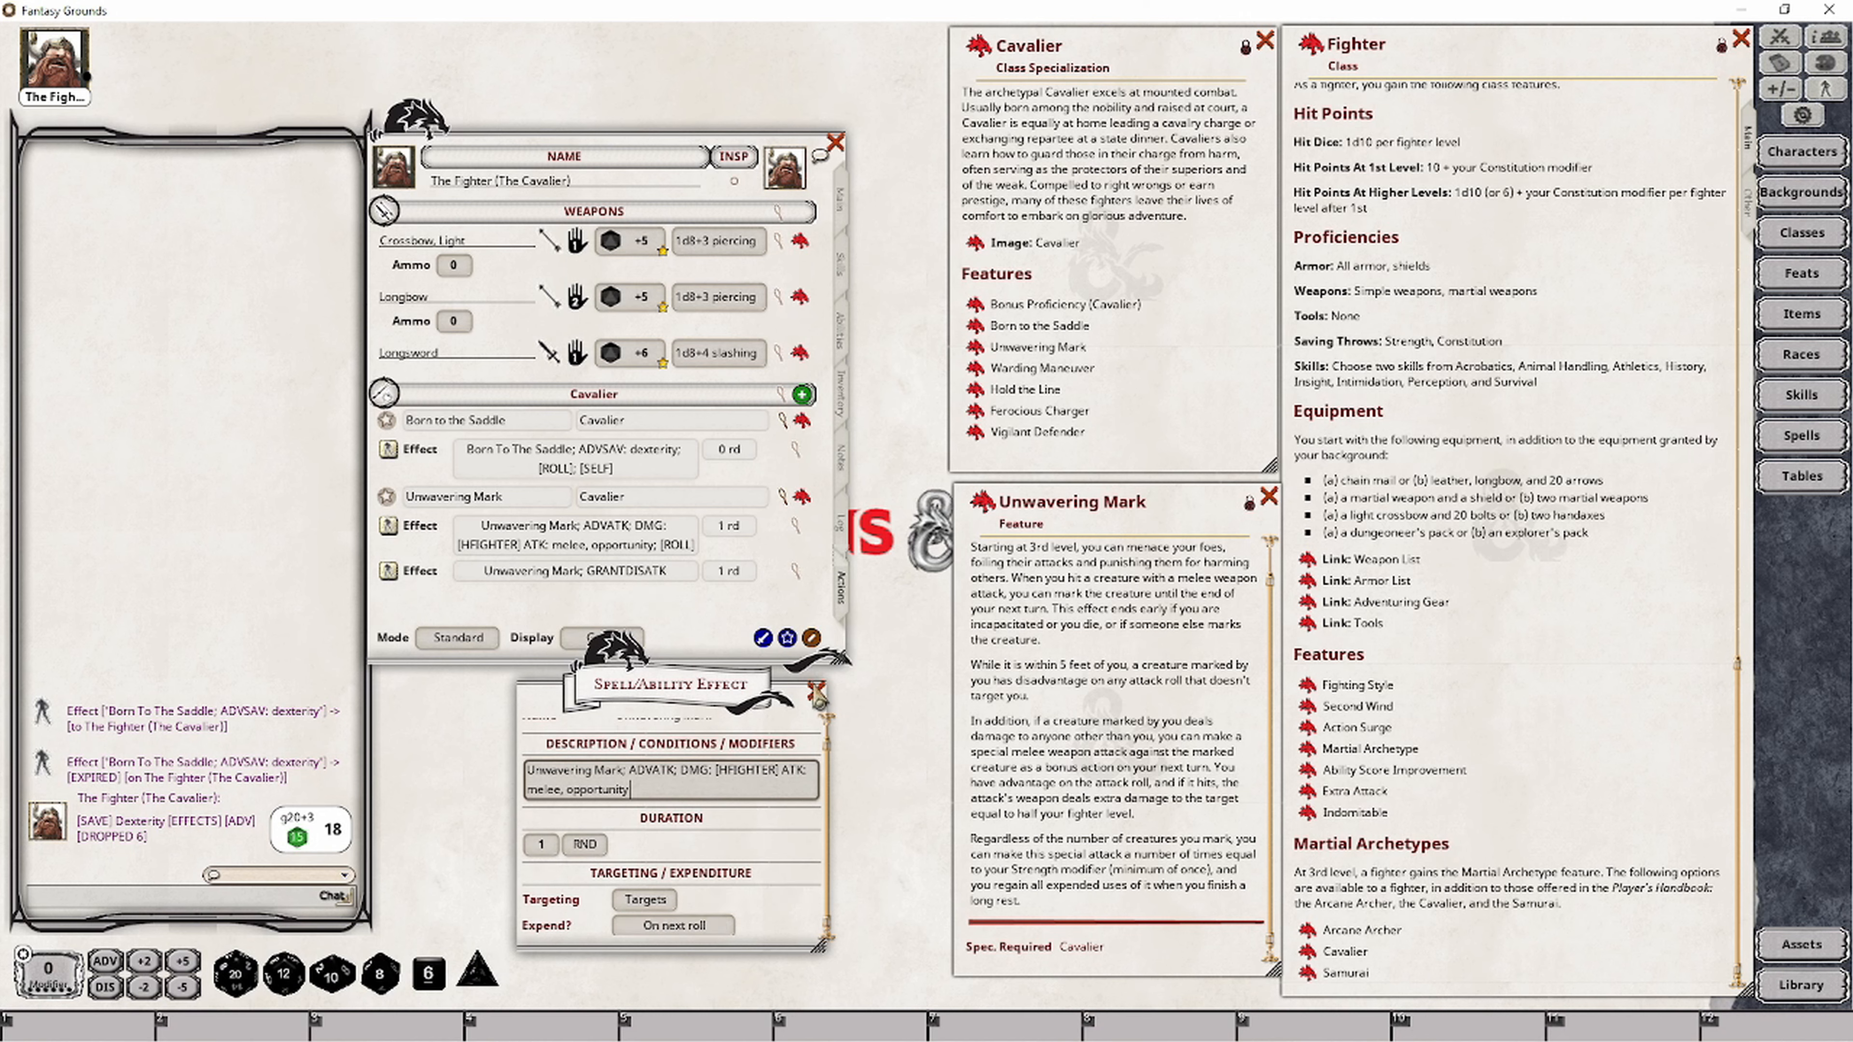
{"action": "left_click", "coordinate": [817, 692]}
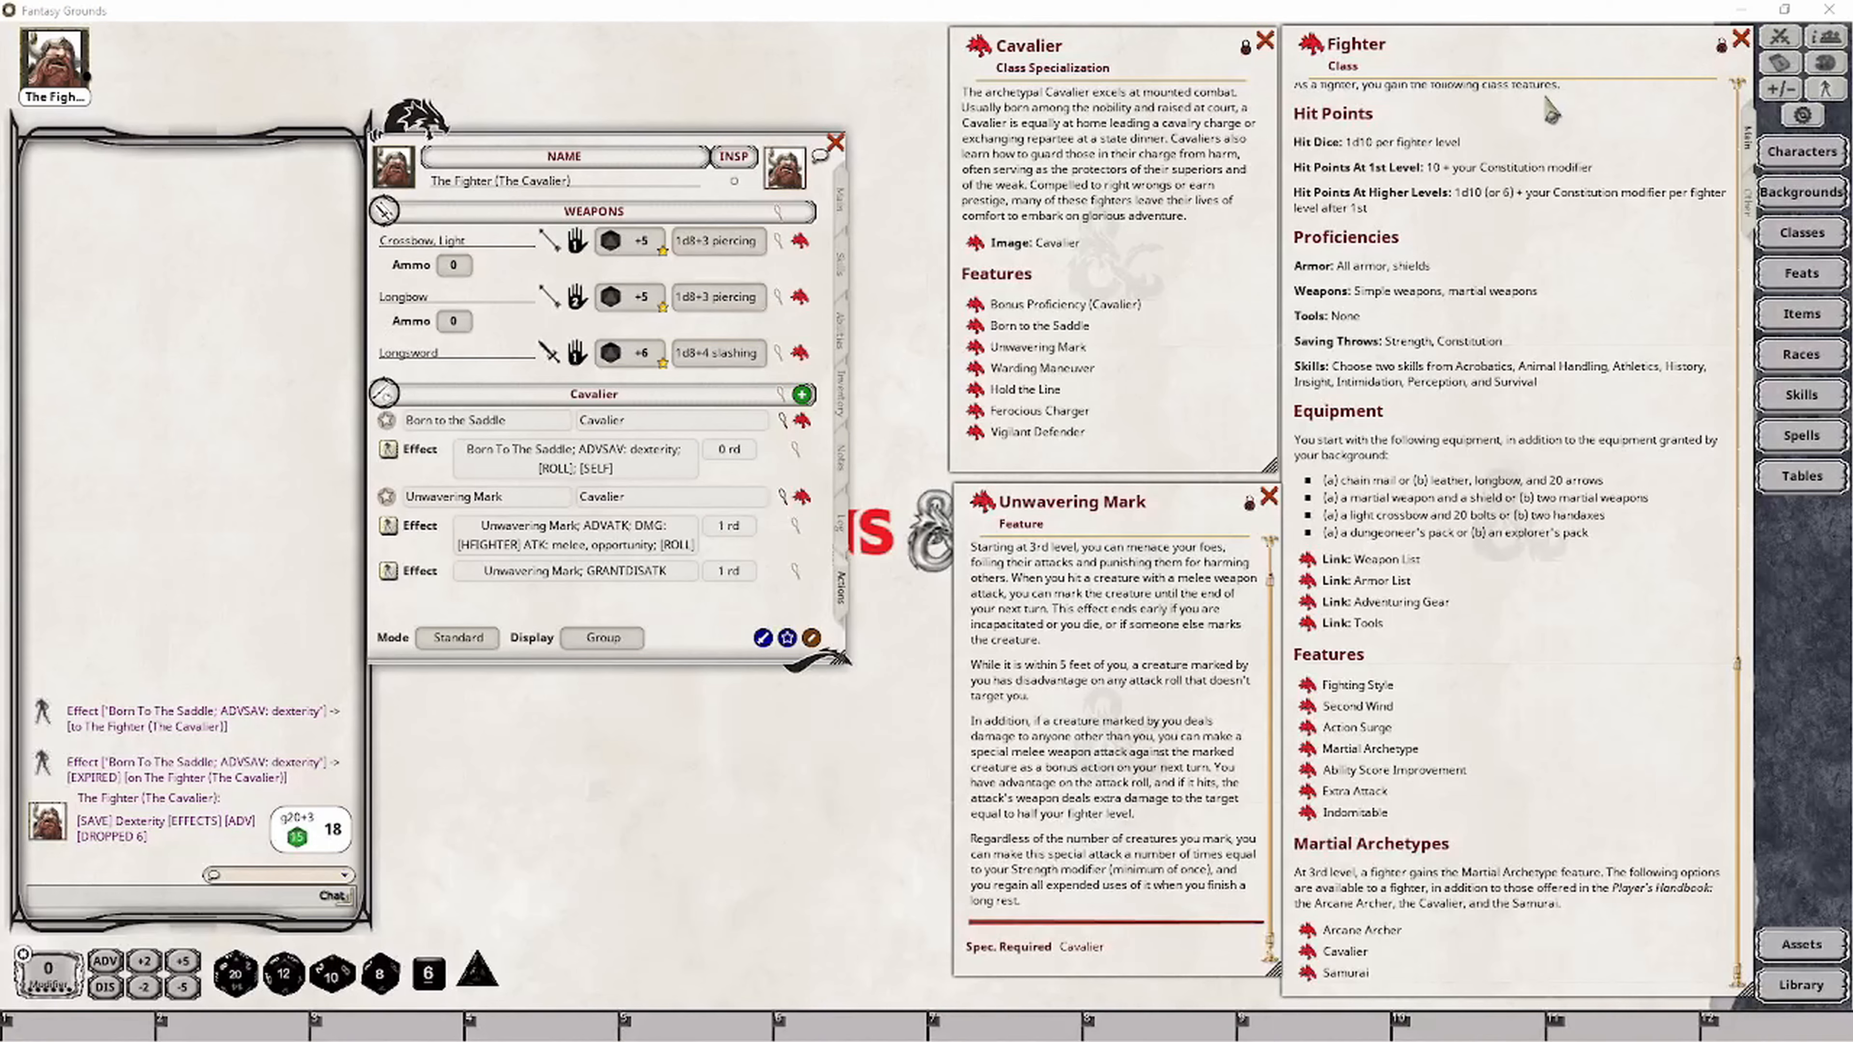
With the combat tracker shown, target the Vampire with the fighter and roll a longsword attack and its damage.
{"action": "left_click", "coordinate": [1778, 37]}
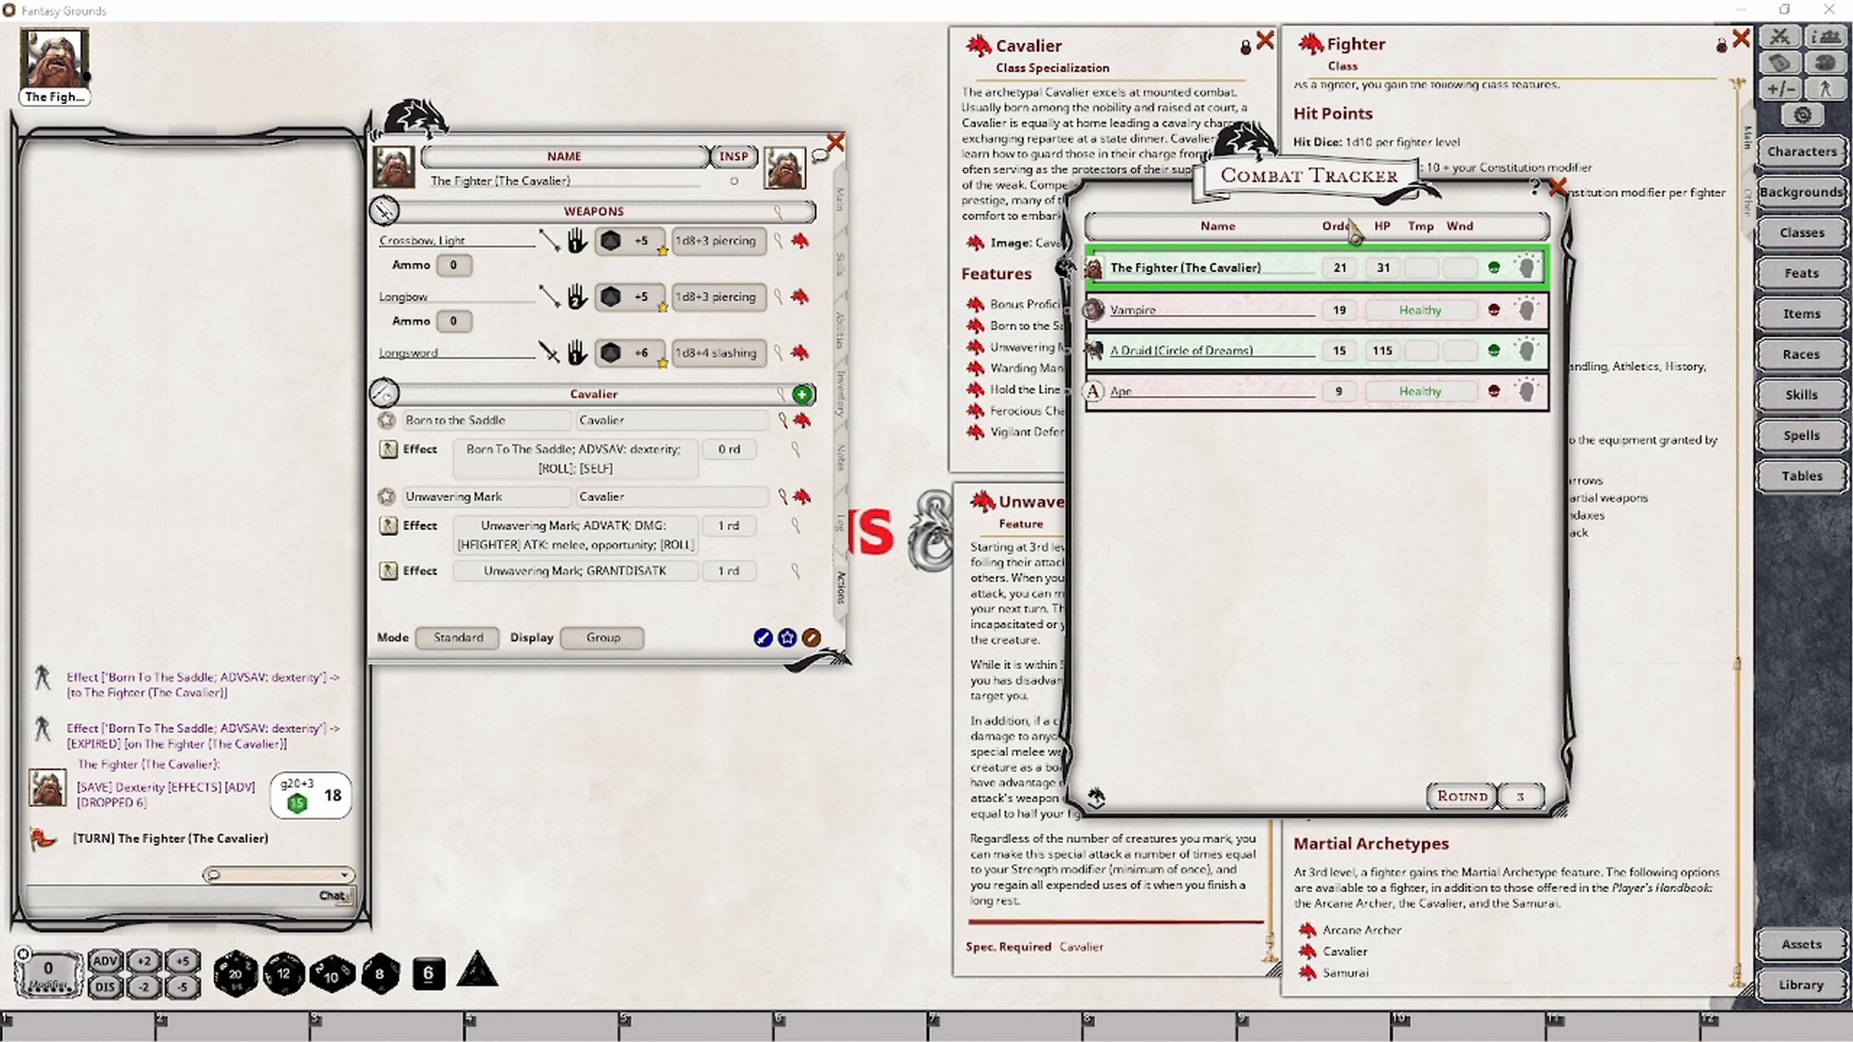
{"action": "left_click", "coordinate": [1092, 314], "text": "ctrl"}
{"action": "left_click", "coordinate": [1092, 314], "text": "ctrl"}
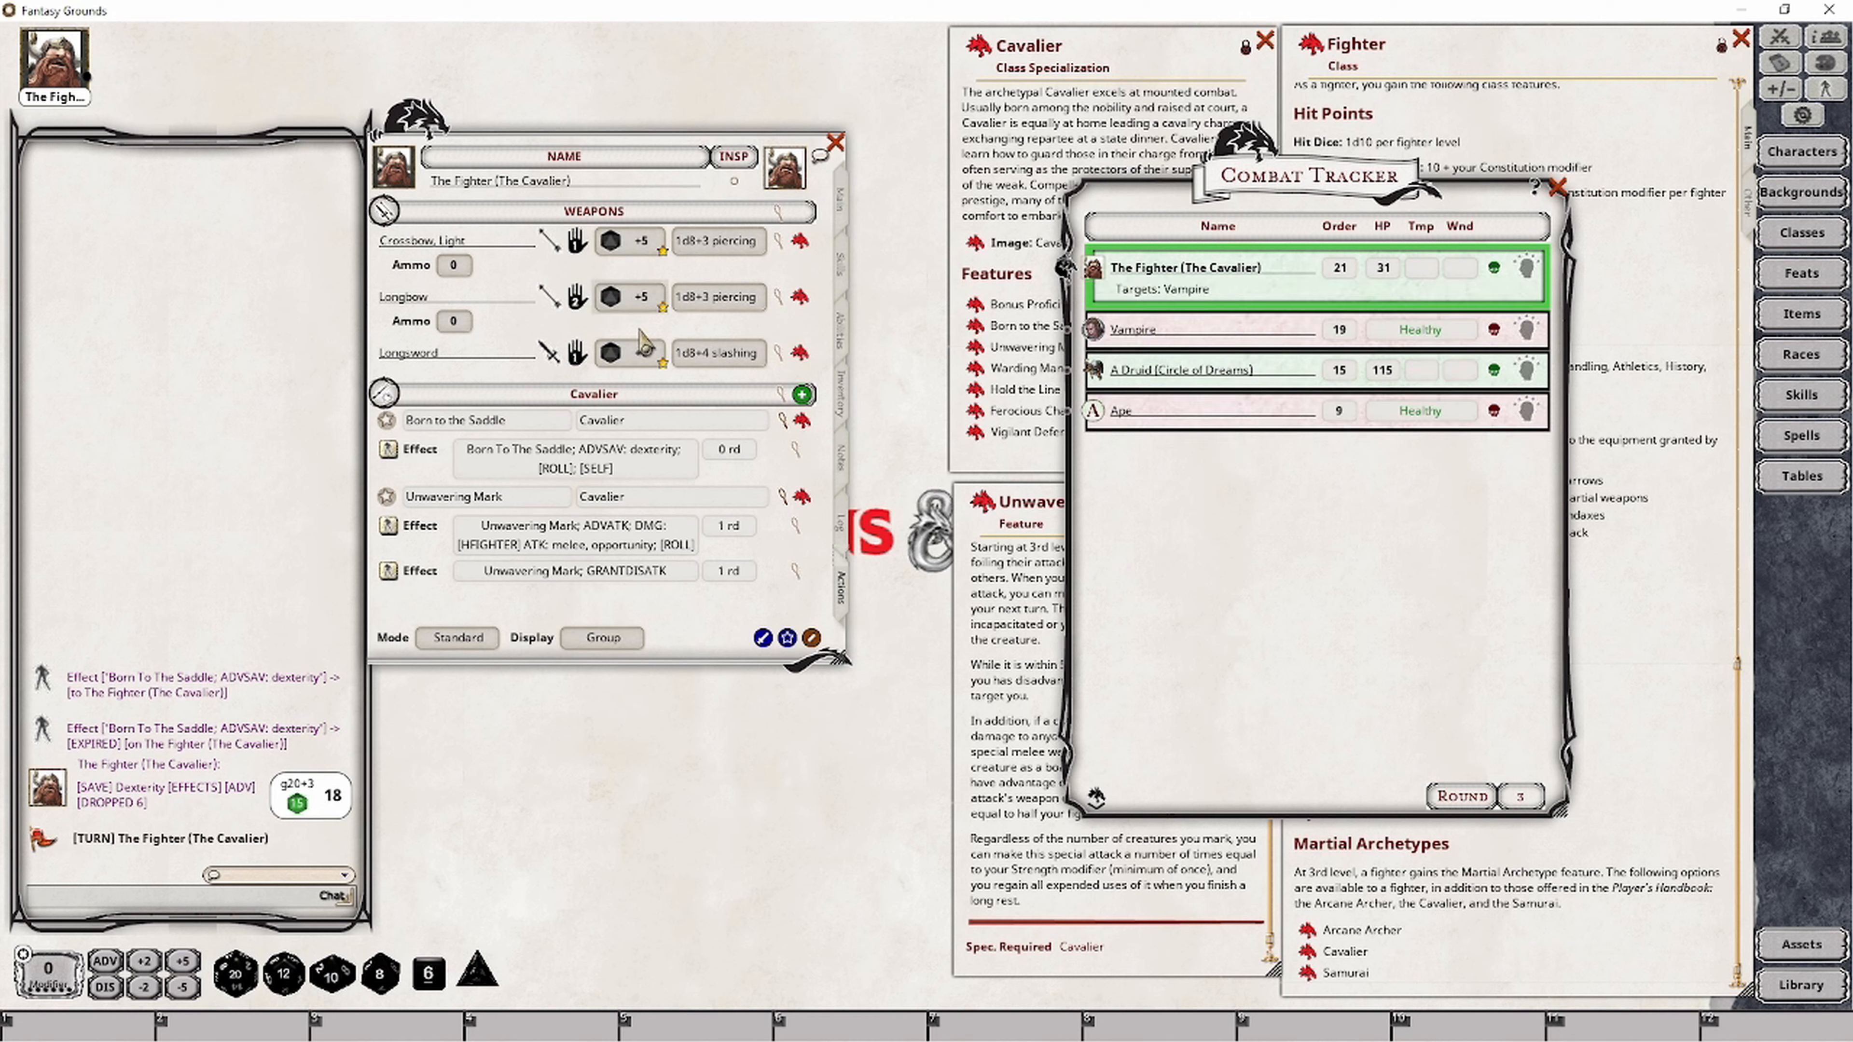
{"action": "double_click", "coordinate": [652, 355]}
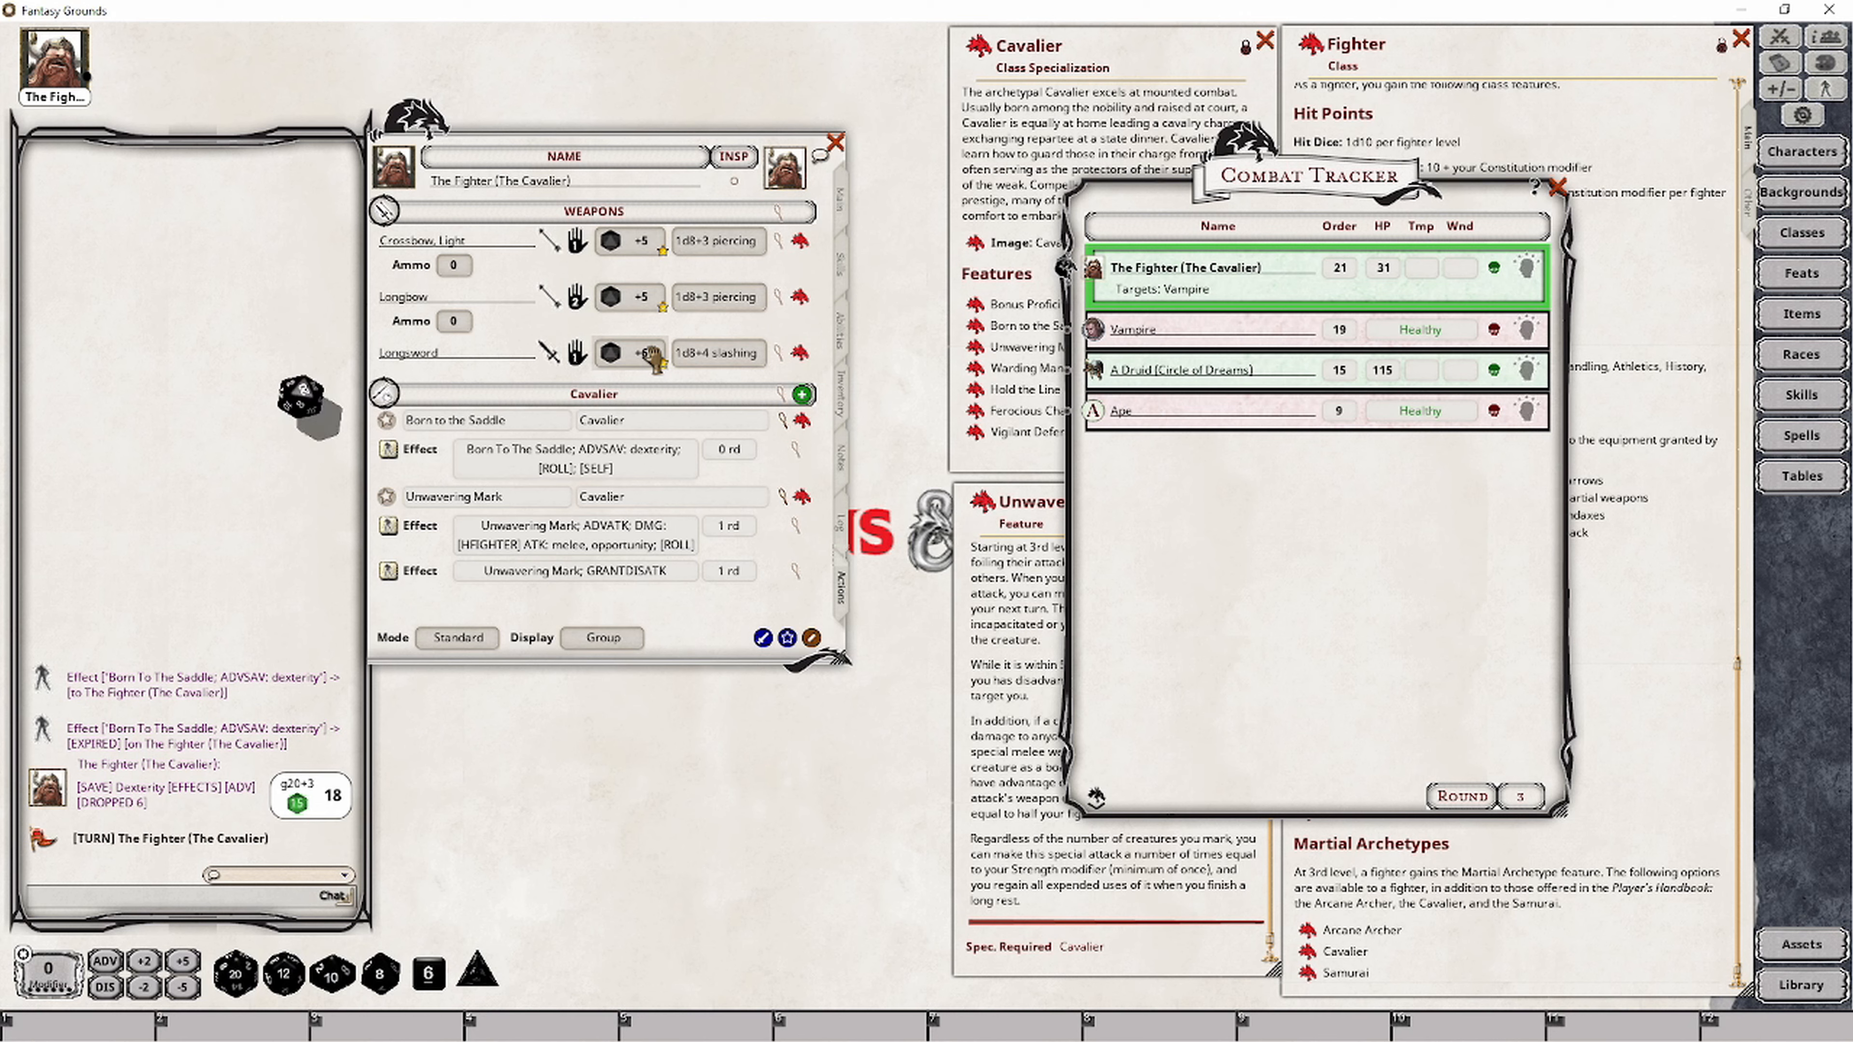
{"action": "double_click", "coordinate": [712, 357]}
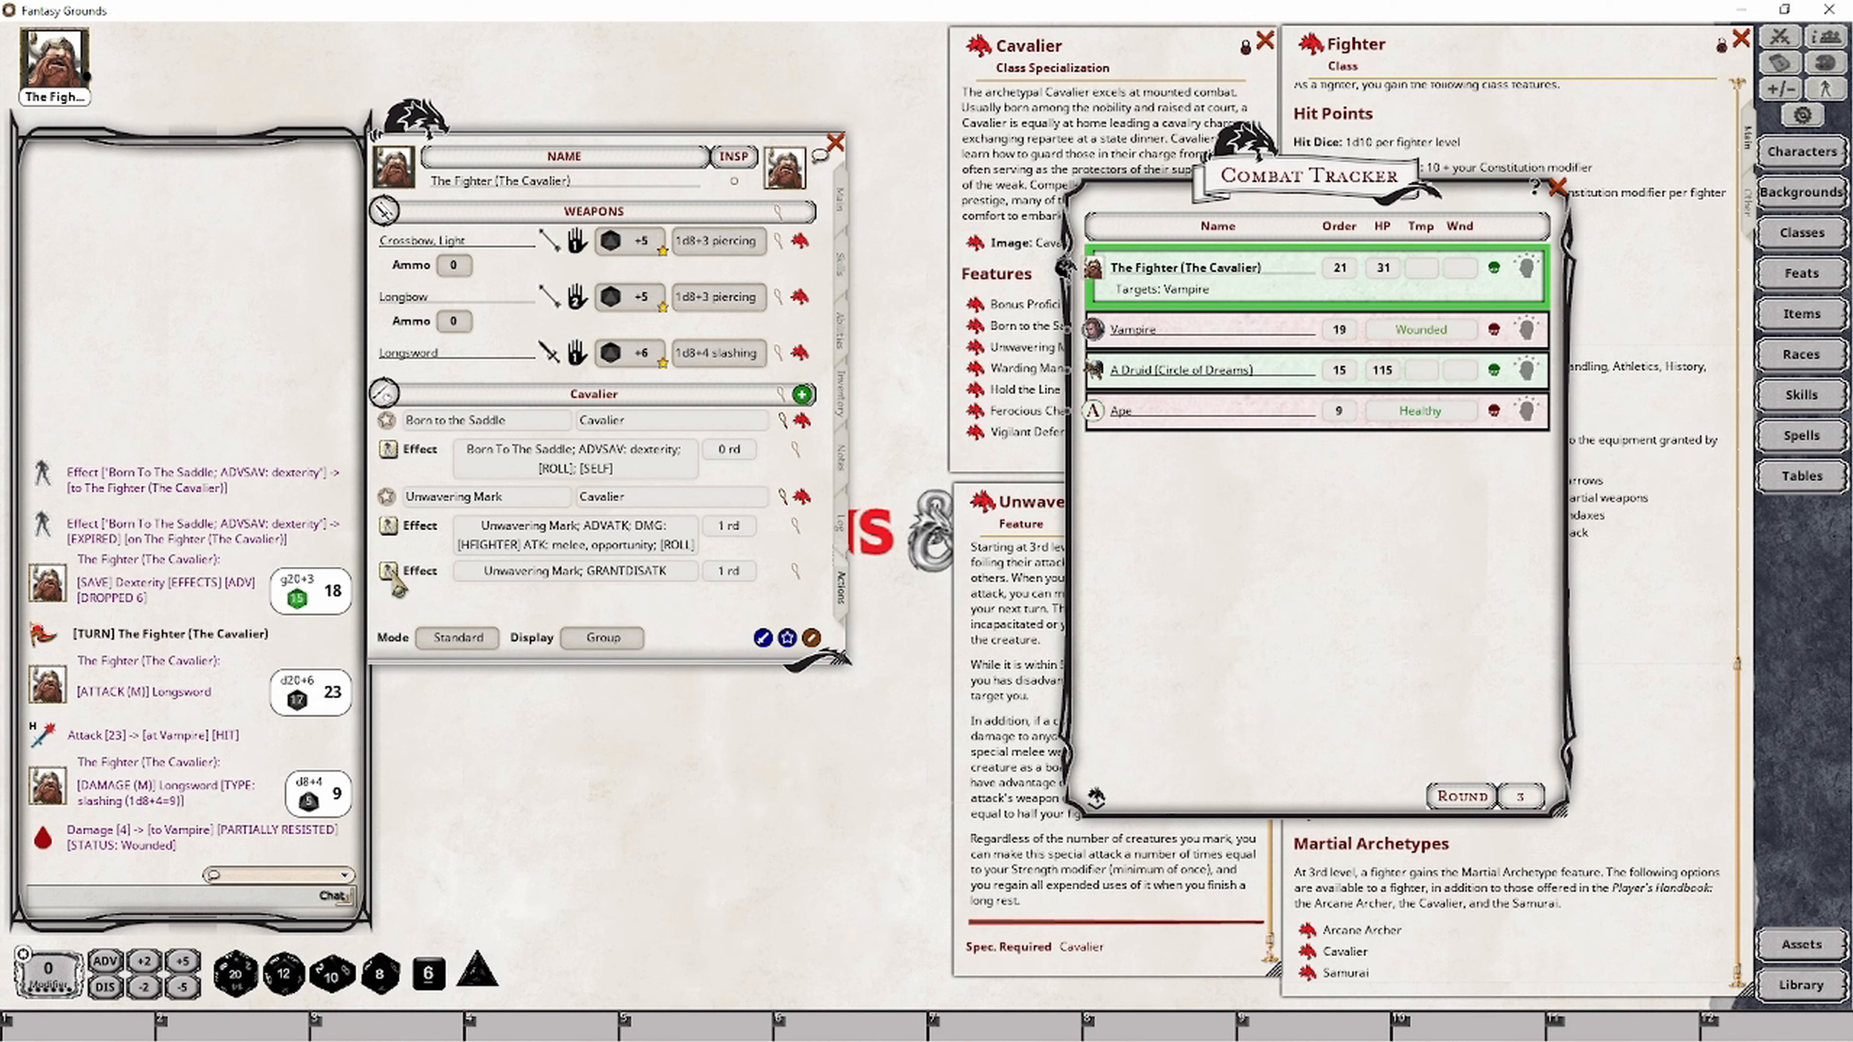
Try the GRANTDISATK Unwavering Mark effect on the Vampire with the druid as its target, and remove it from the Vampire.
{"action": "left_click_drag", "start_coordinate": [392, 576], "coordinate": [1119, 350]}
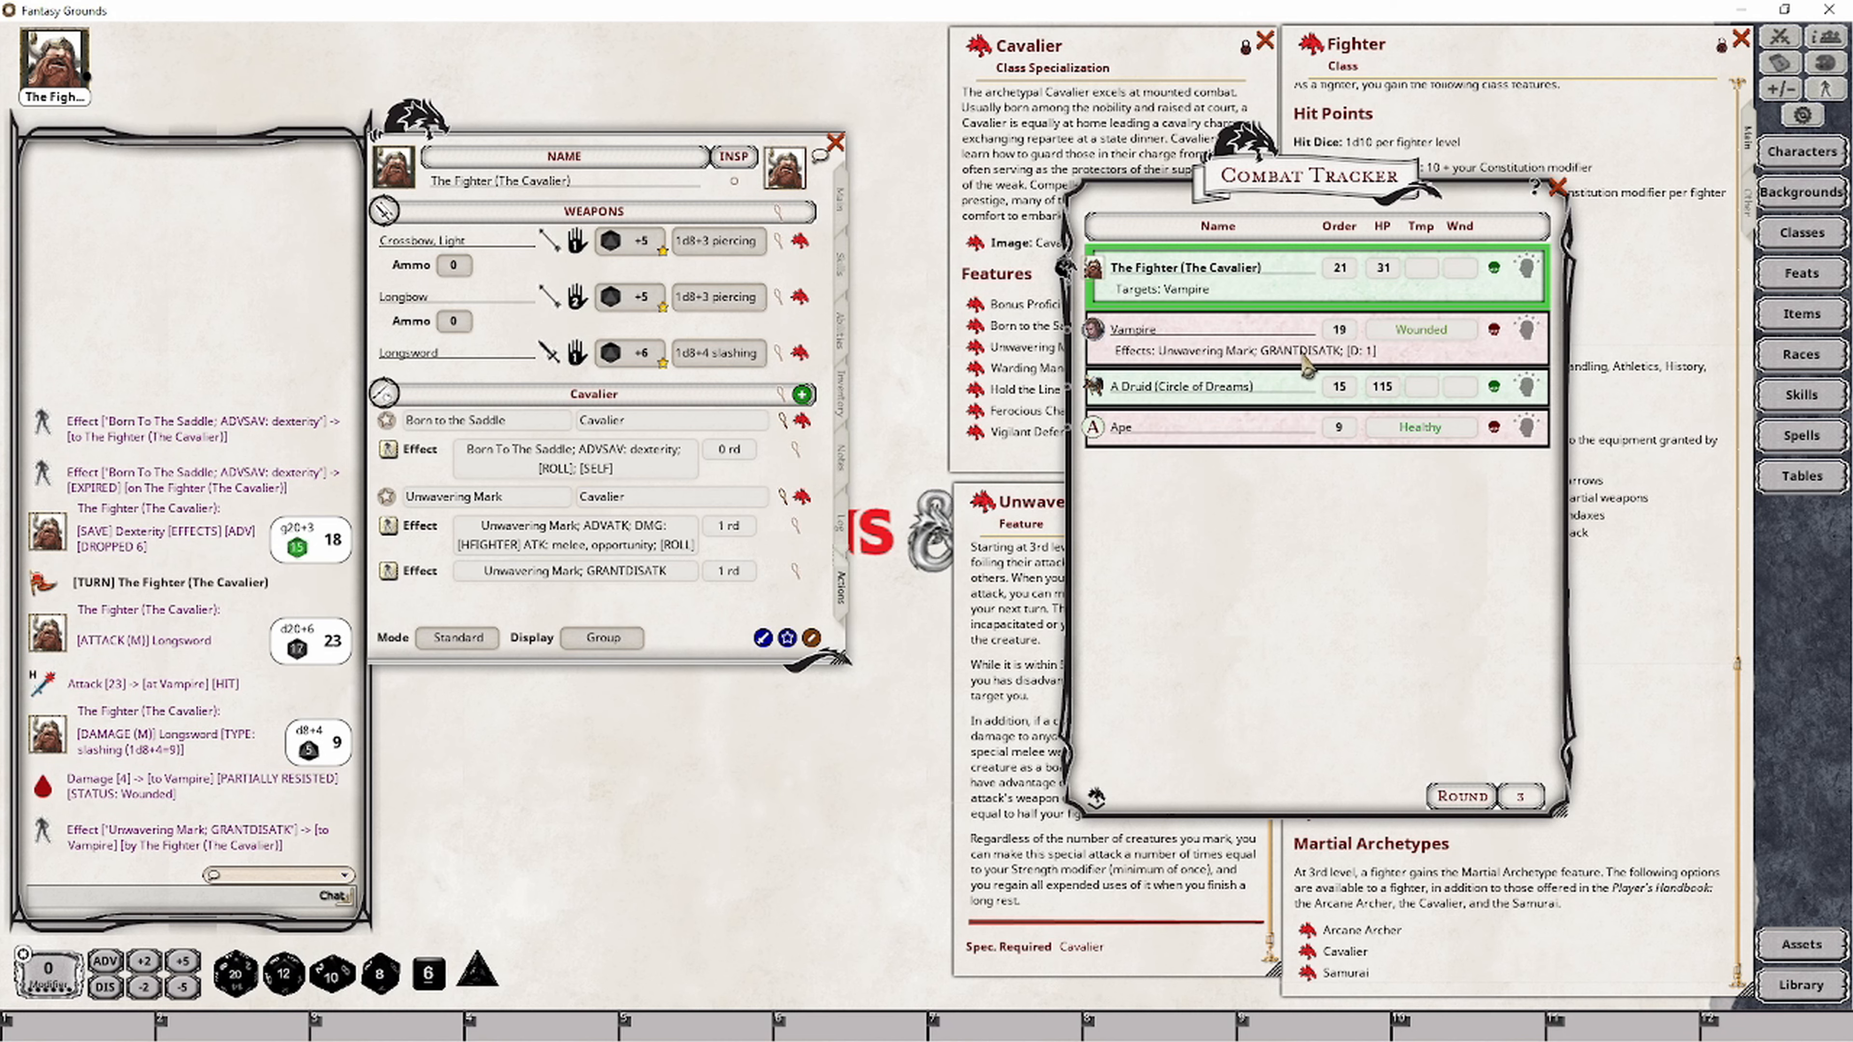
{"action": "left_click", "coordinate": [1525, 332]}
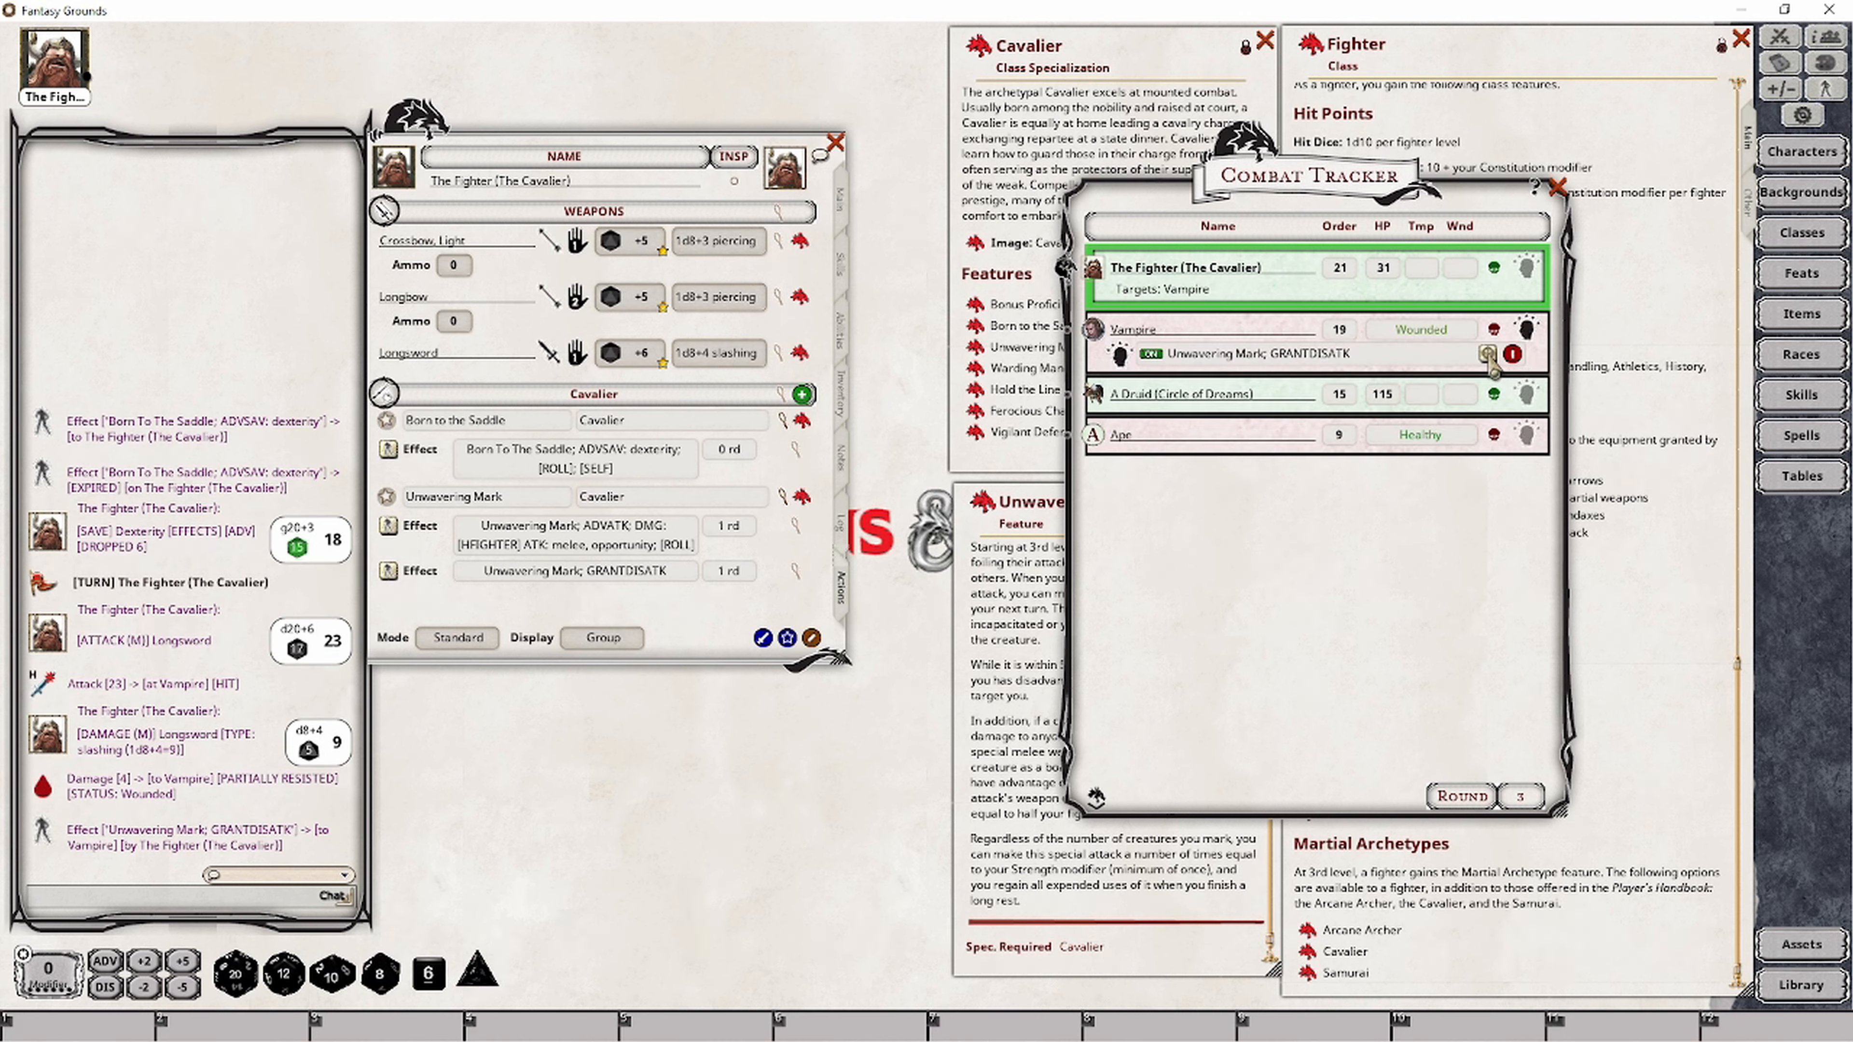
{"action": "left_click_drag", "start_coordinate": [1484, 400], "coordinate": [1108, 395]}
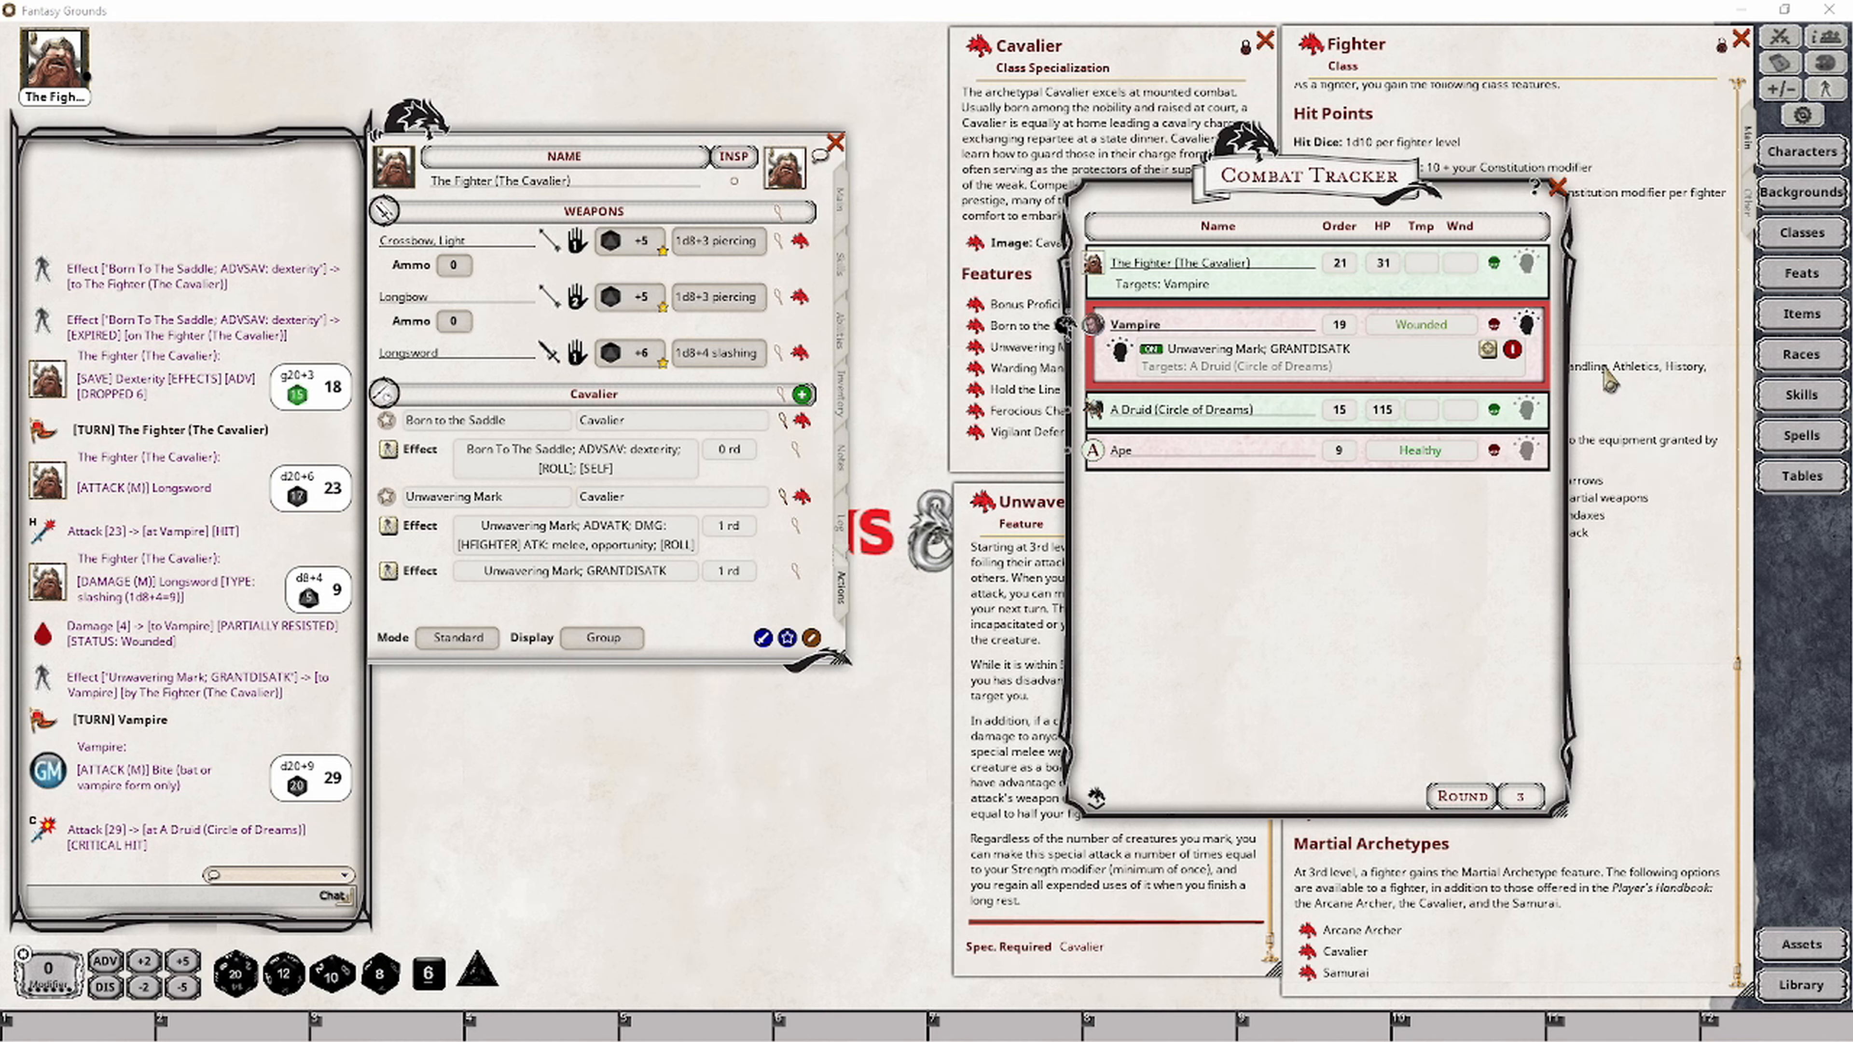
{"action": "left_click", "coordinate": [1513, 349]}
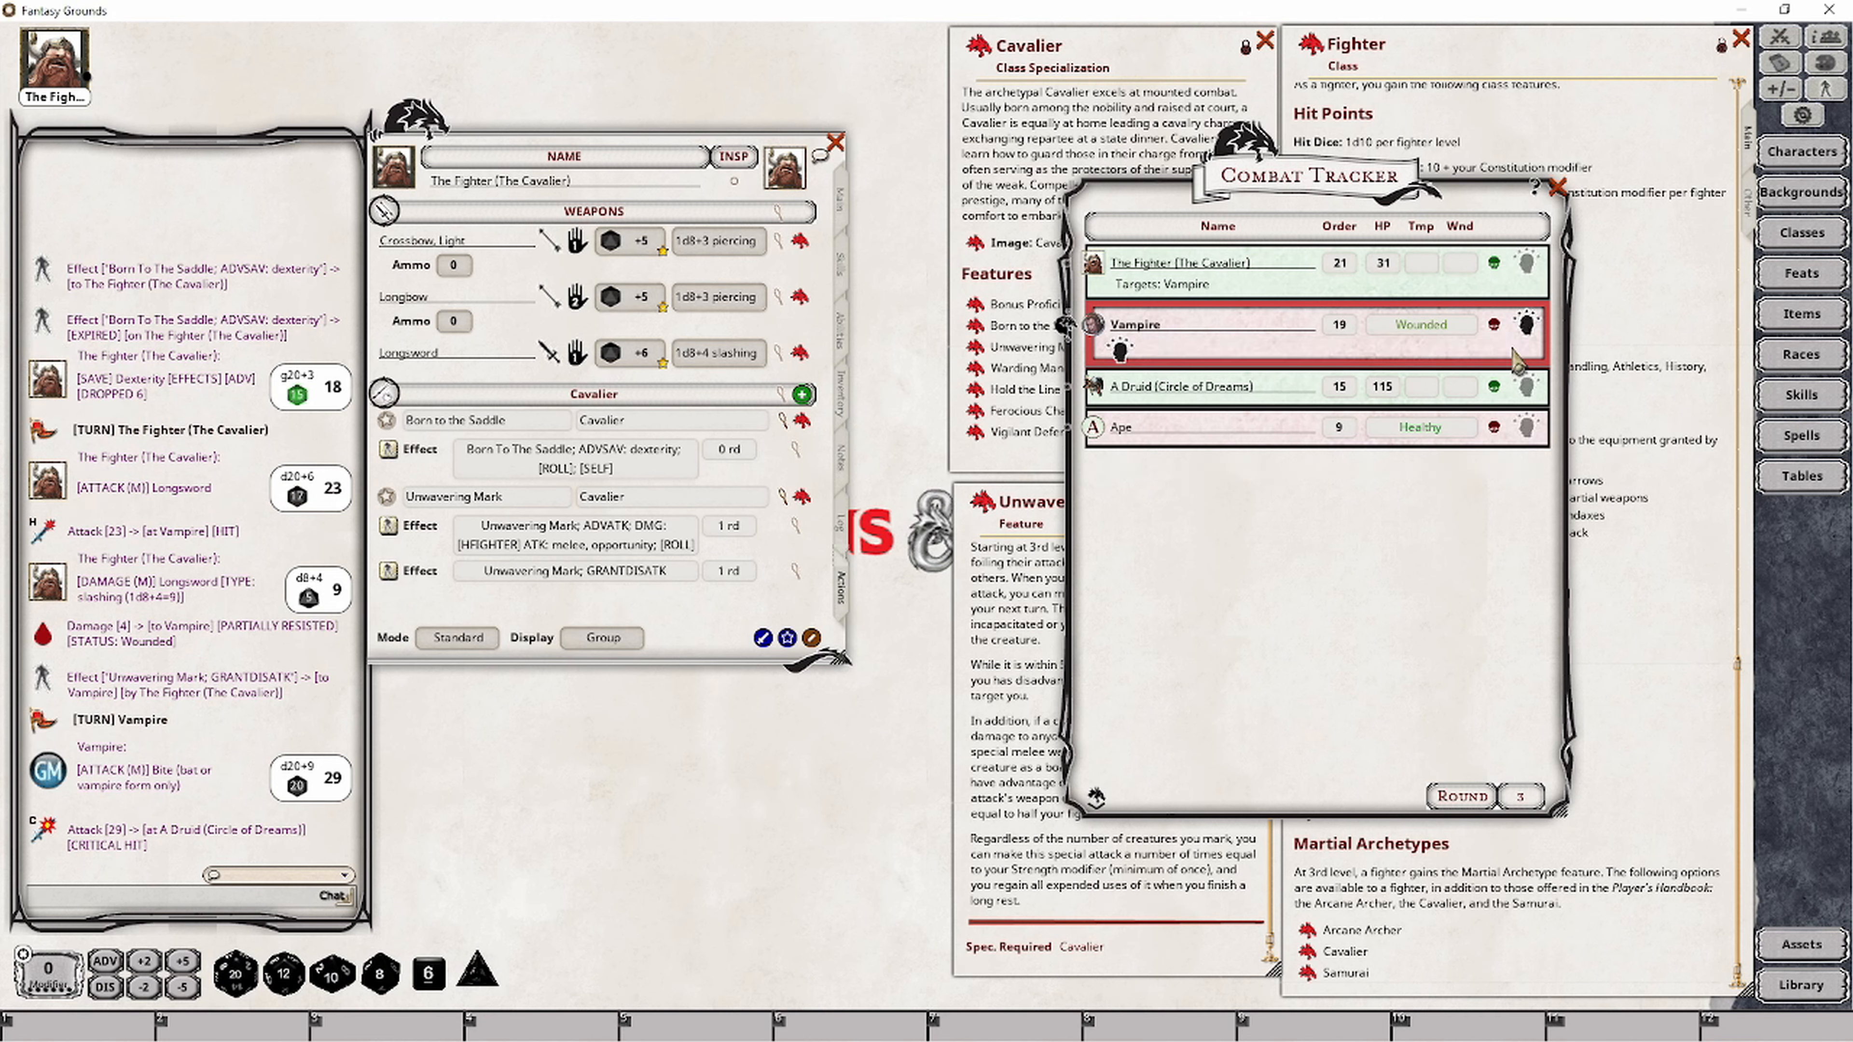
Change the description of Unwavering Mark's second effect to "Unwavering Mark; DISATK".
{"action": "left_click", "coordinate": [795, 570]}
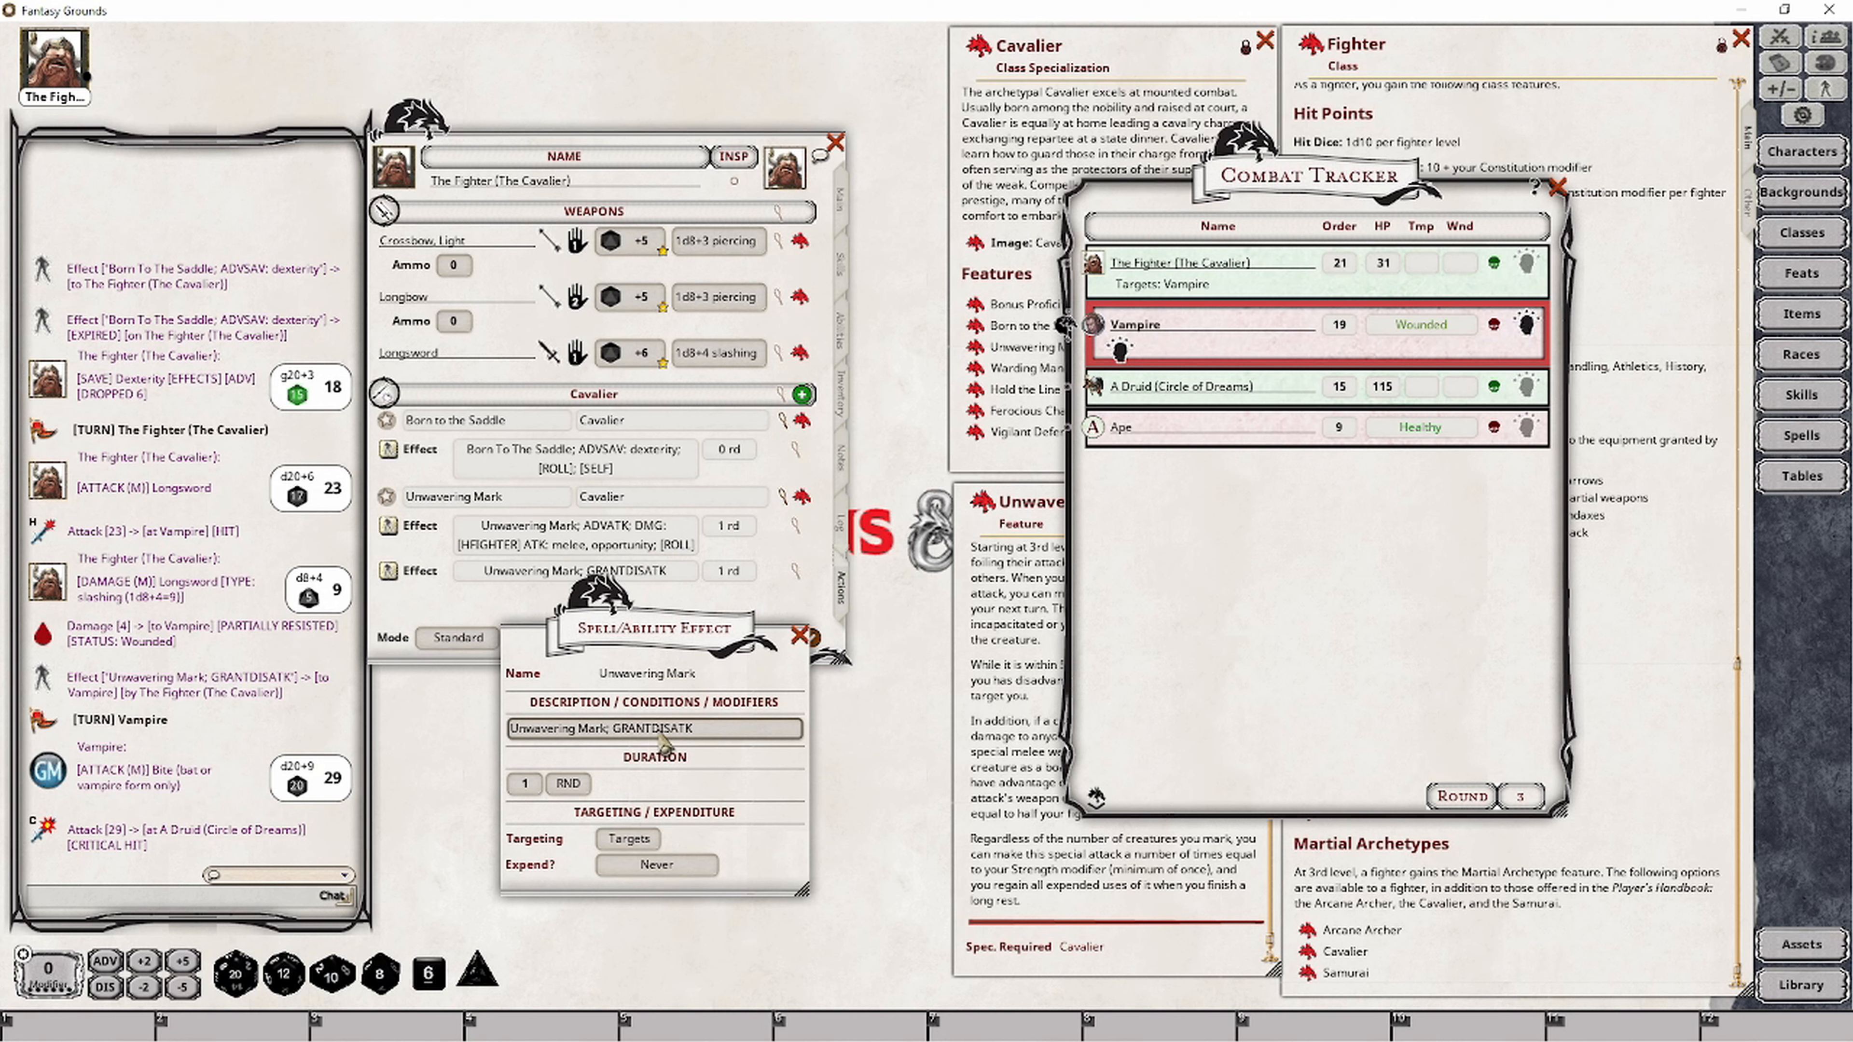
{"action": "key", "text": "BackSpace"}
{"action": "key", "text": "BackSpace"}
{"action": "key", "text": "BackSpace"}
{"action": "key", "text": "BackSpace"}
{"action": "key", "text": "BackSpace"}
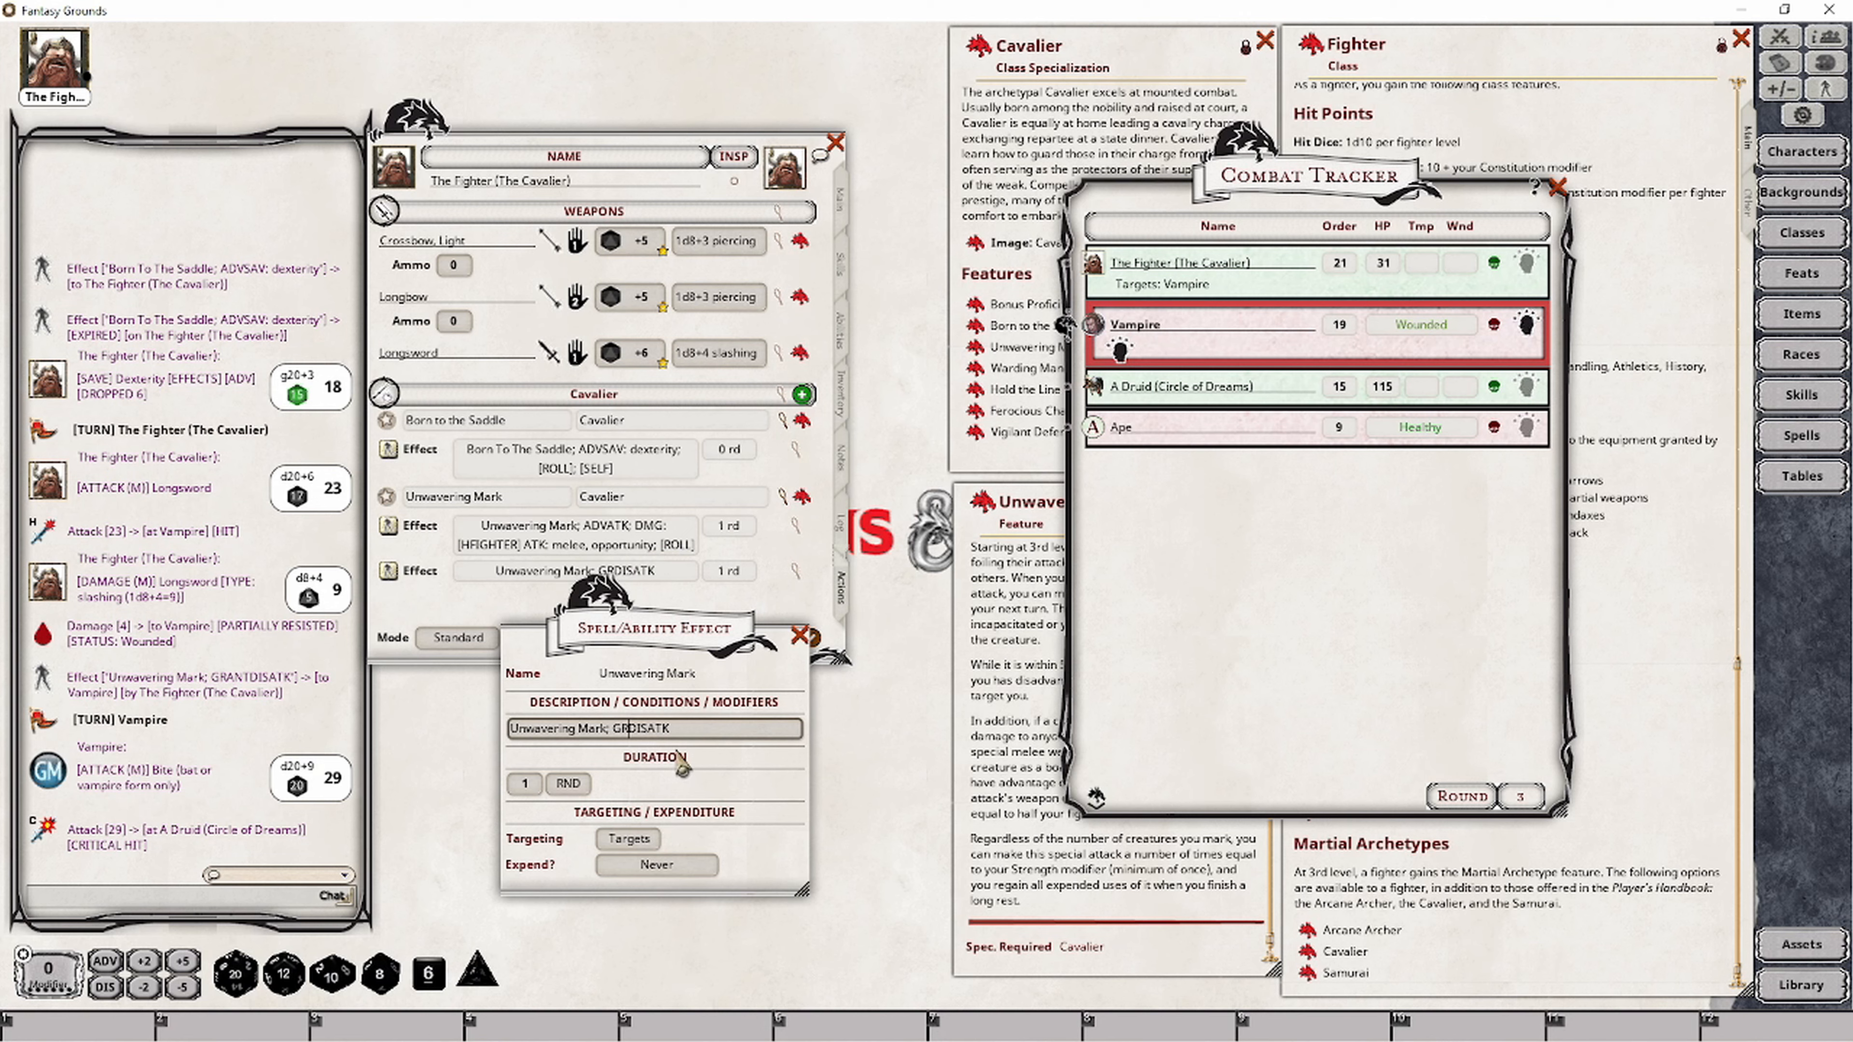
{"action": "left_click", "coordinate": [800, 635]}
Test the DISATK Unwavering Mark effect on the Vampire with the druid as its target, and remove it from the Vampire.
{"action": "left_click_drag", "start_coordinate": [389, 584], "coordinate": [1197, 335]}
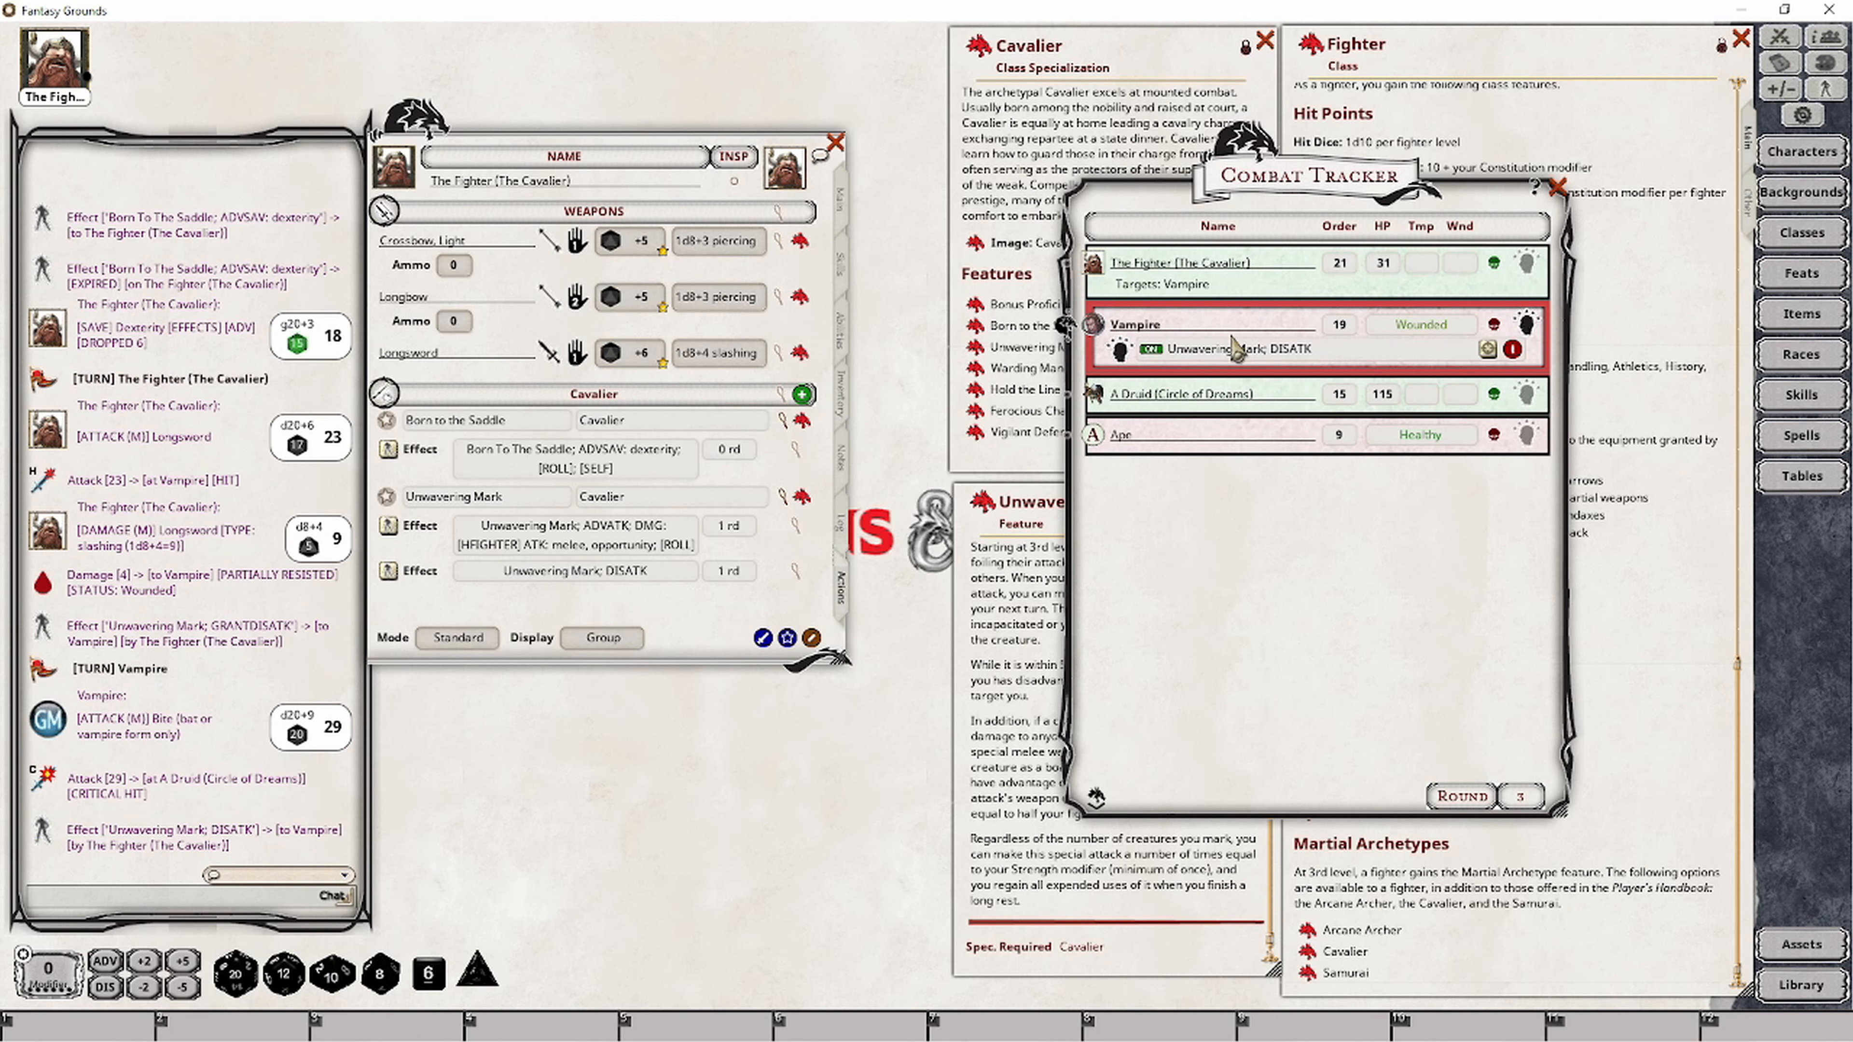
{"action": "left_click_drag", "start_coordinate": [1110, 400], "coordinate": [1099, 396]}
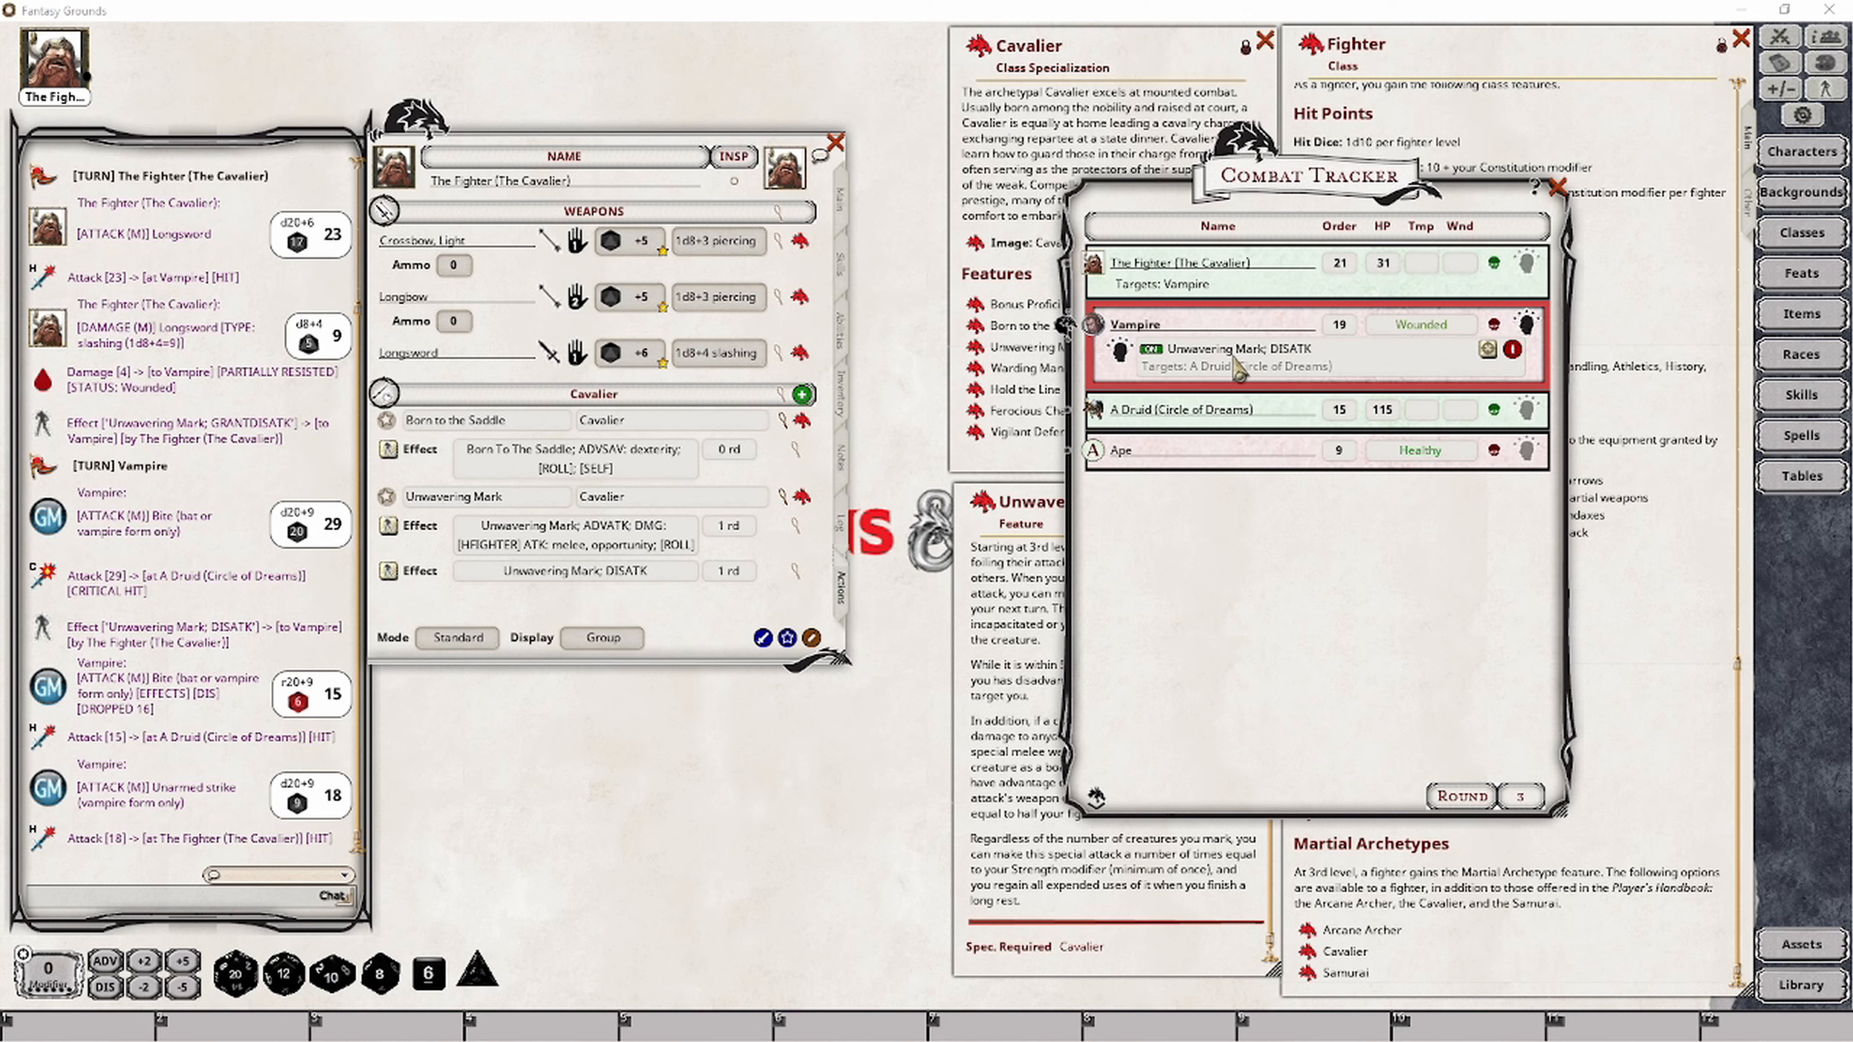
{"action": "left_click", "coordinate": [1513, 350]}
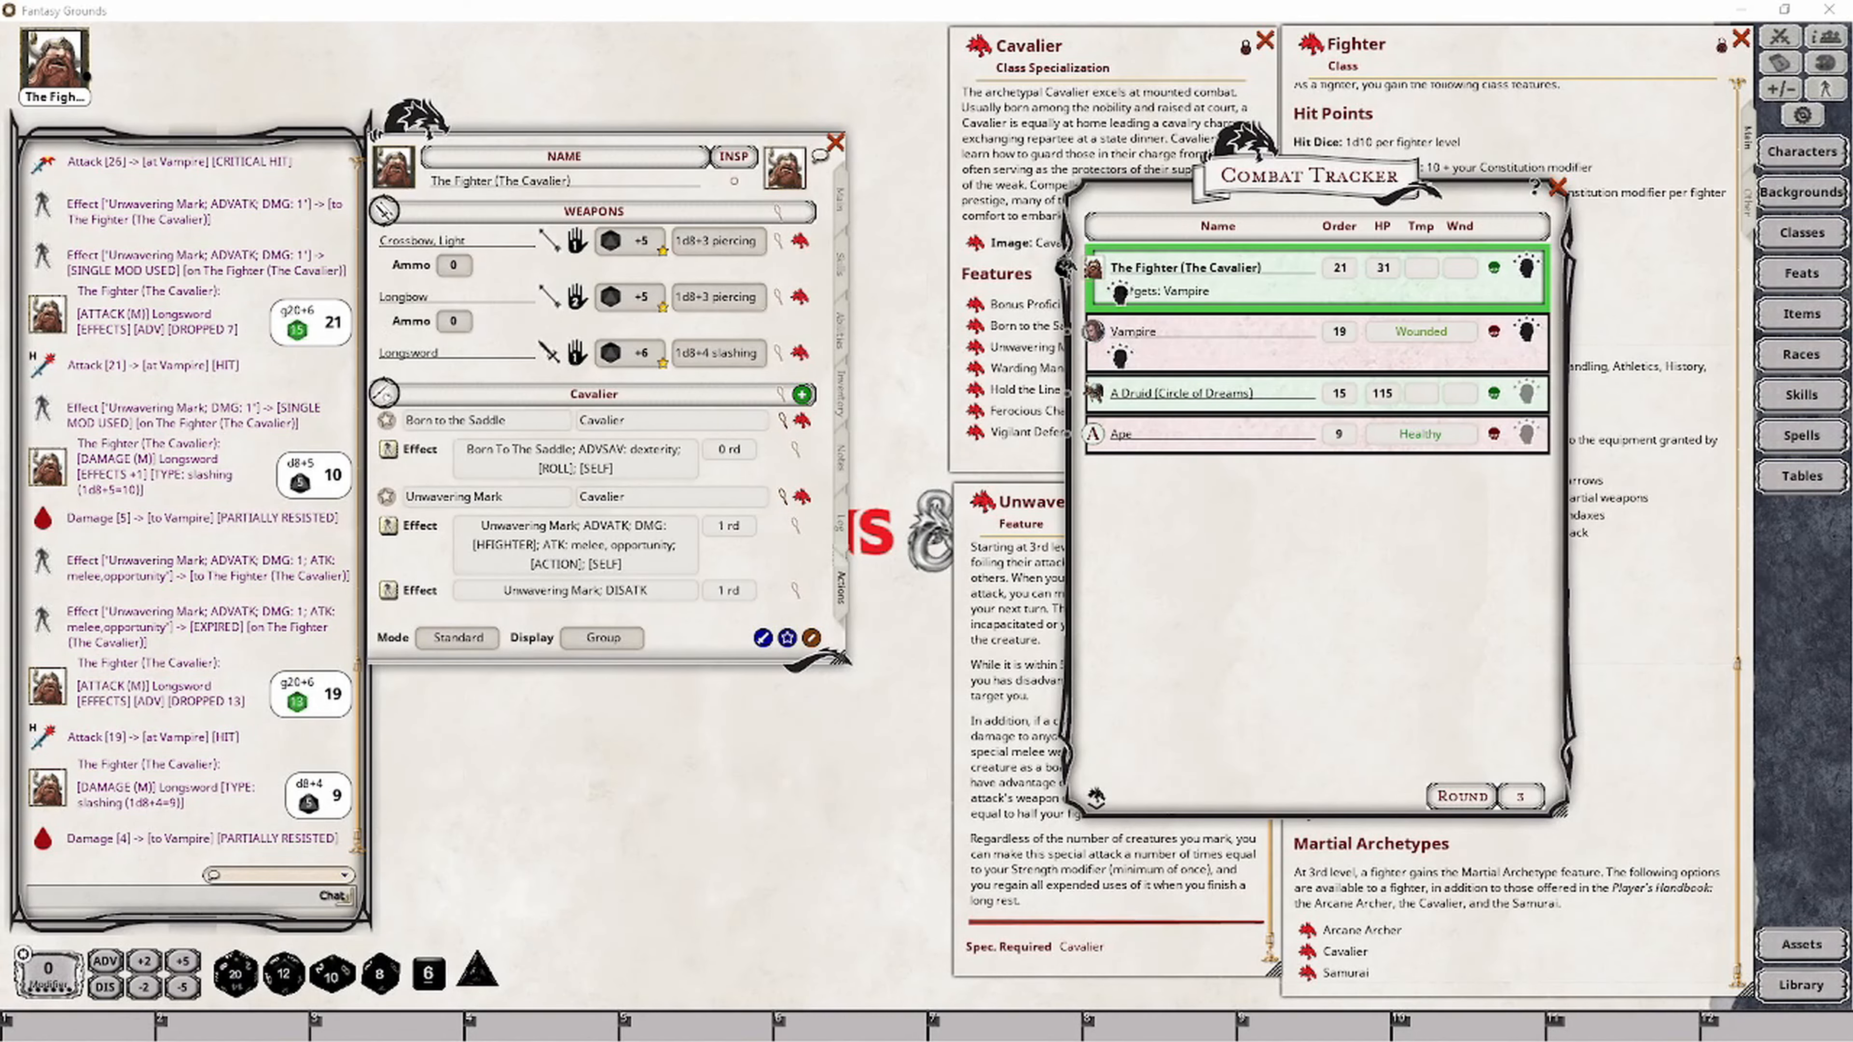
Shorten Unwavering Mark's first effect to "Unwavering Mark; ADVATK;" and make it expend on the next roll.
{"action": "left_click", "coordinate": [797, 526]}
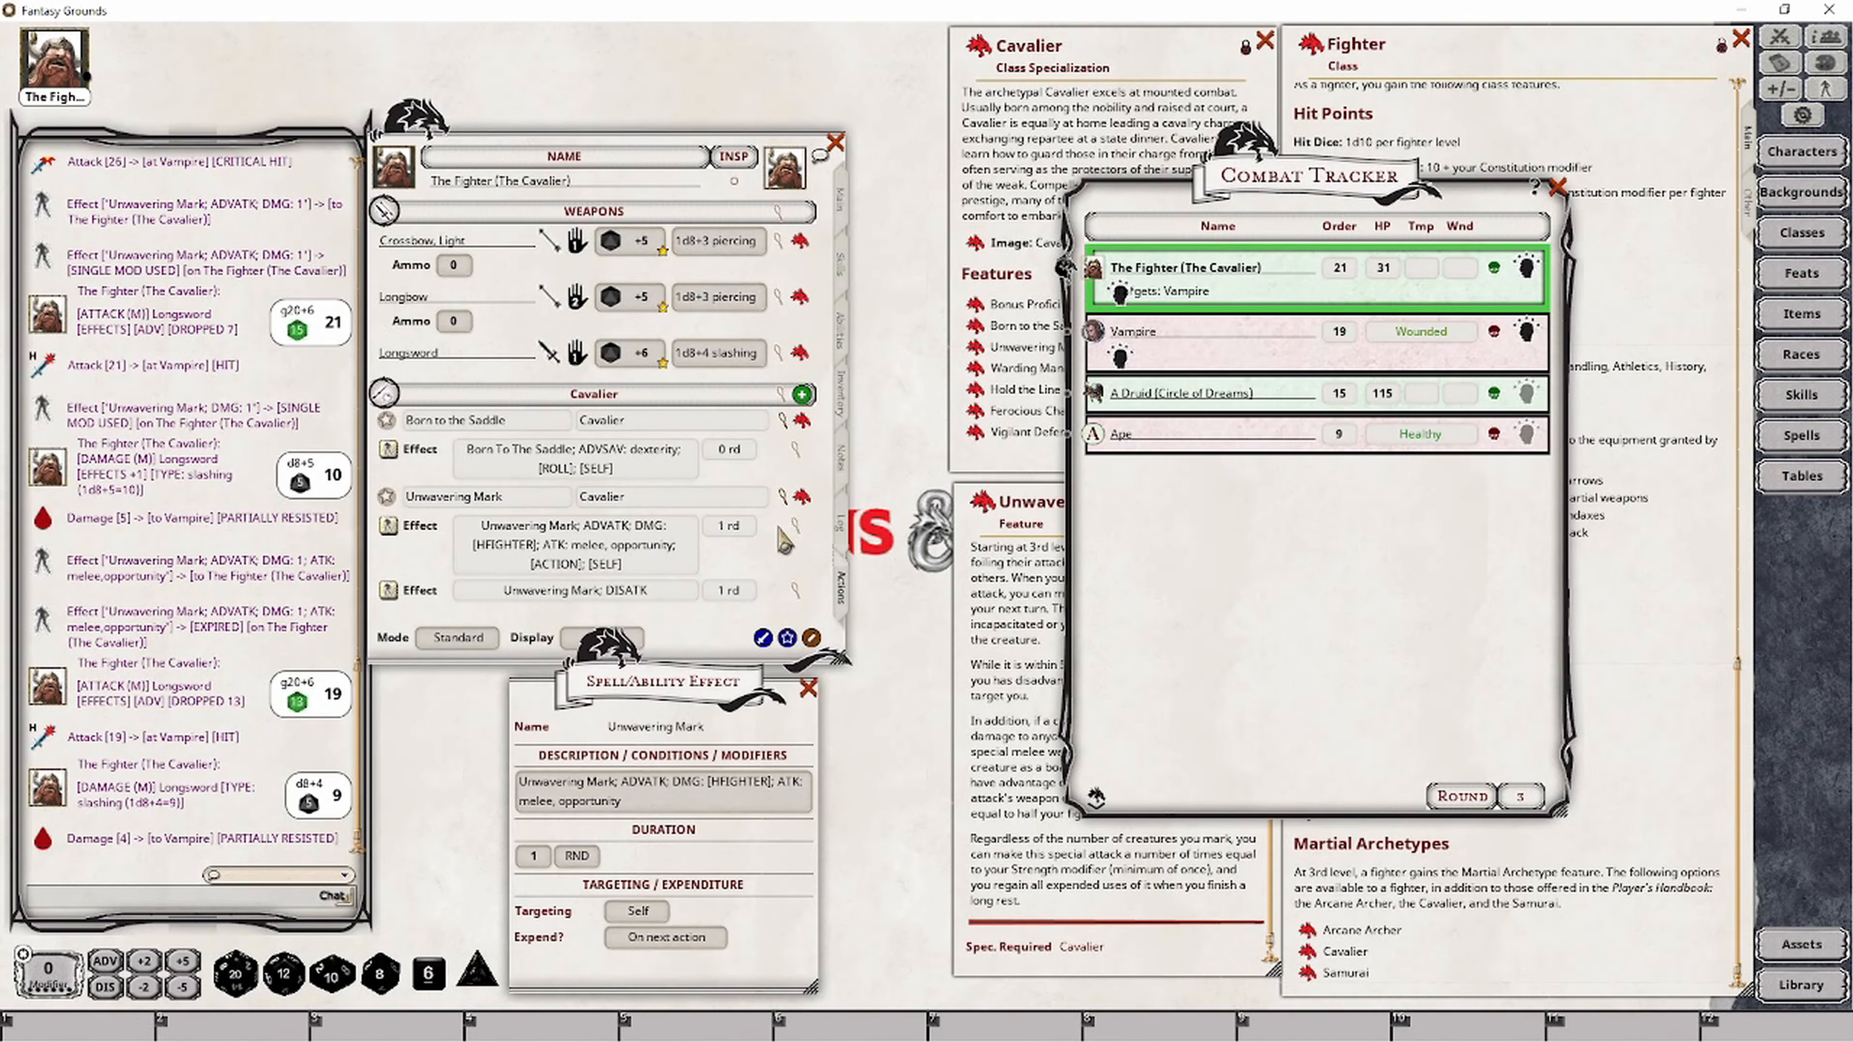
{"action": "left_click_drag", "start_coordinate": [664, 707], "coordinate": [652, 633]}
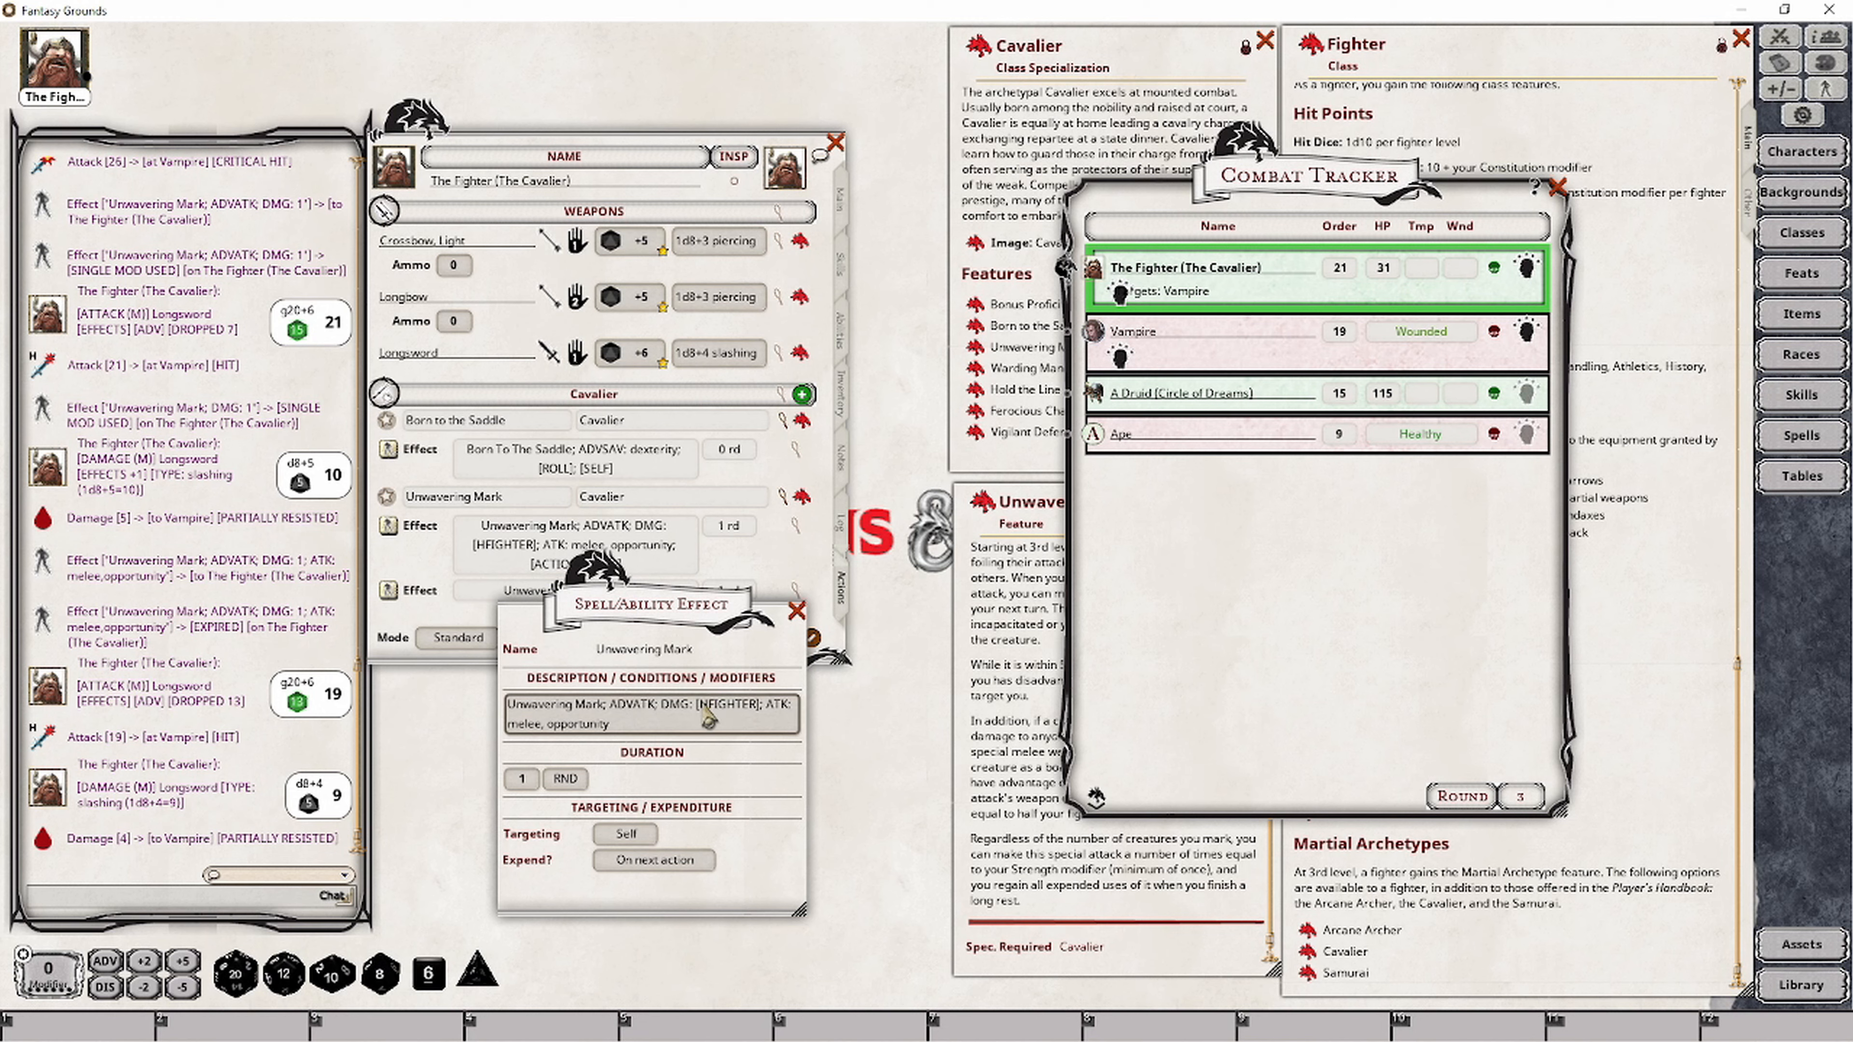
{"action": "left_click", "coordinate": [663, 707]}
{"action": "key", "text": "shift"}
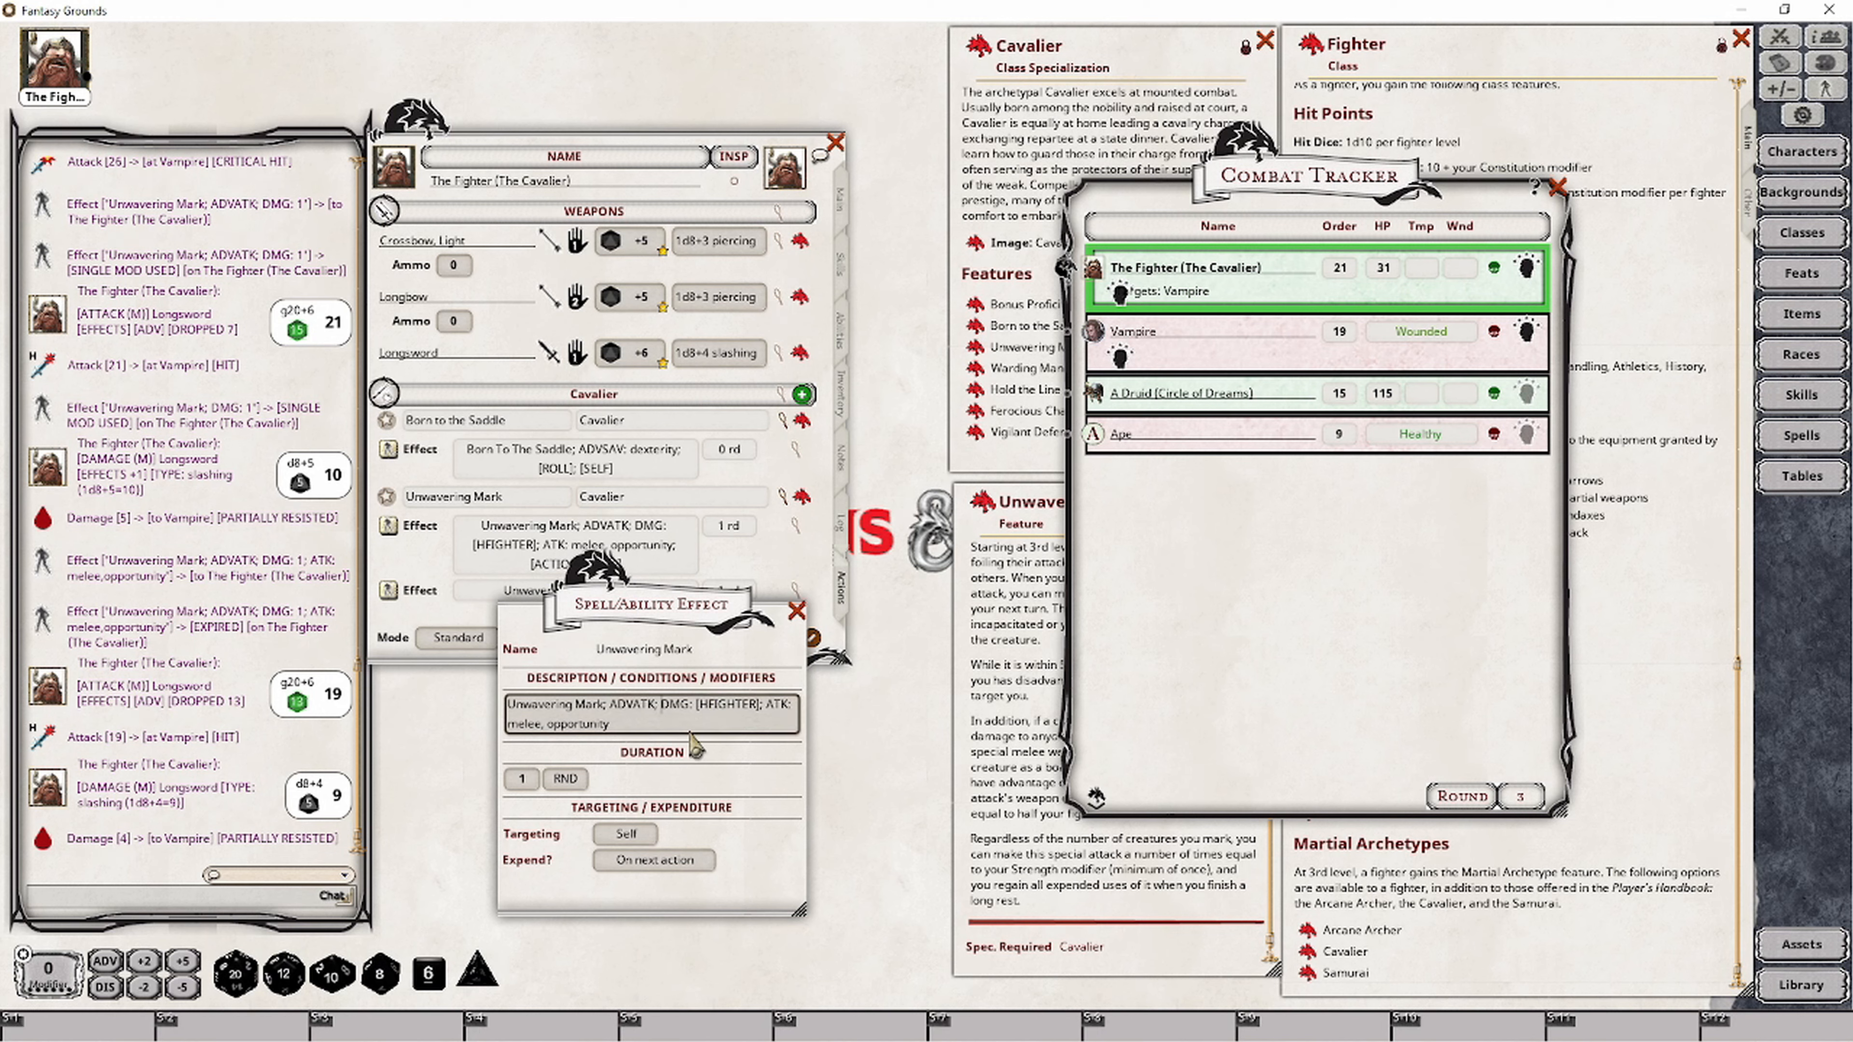
{"action": "left_click", "coordinate": [678, 861]}
{"action": "left_click", "coordinate": [679, 861]}
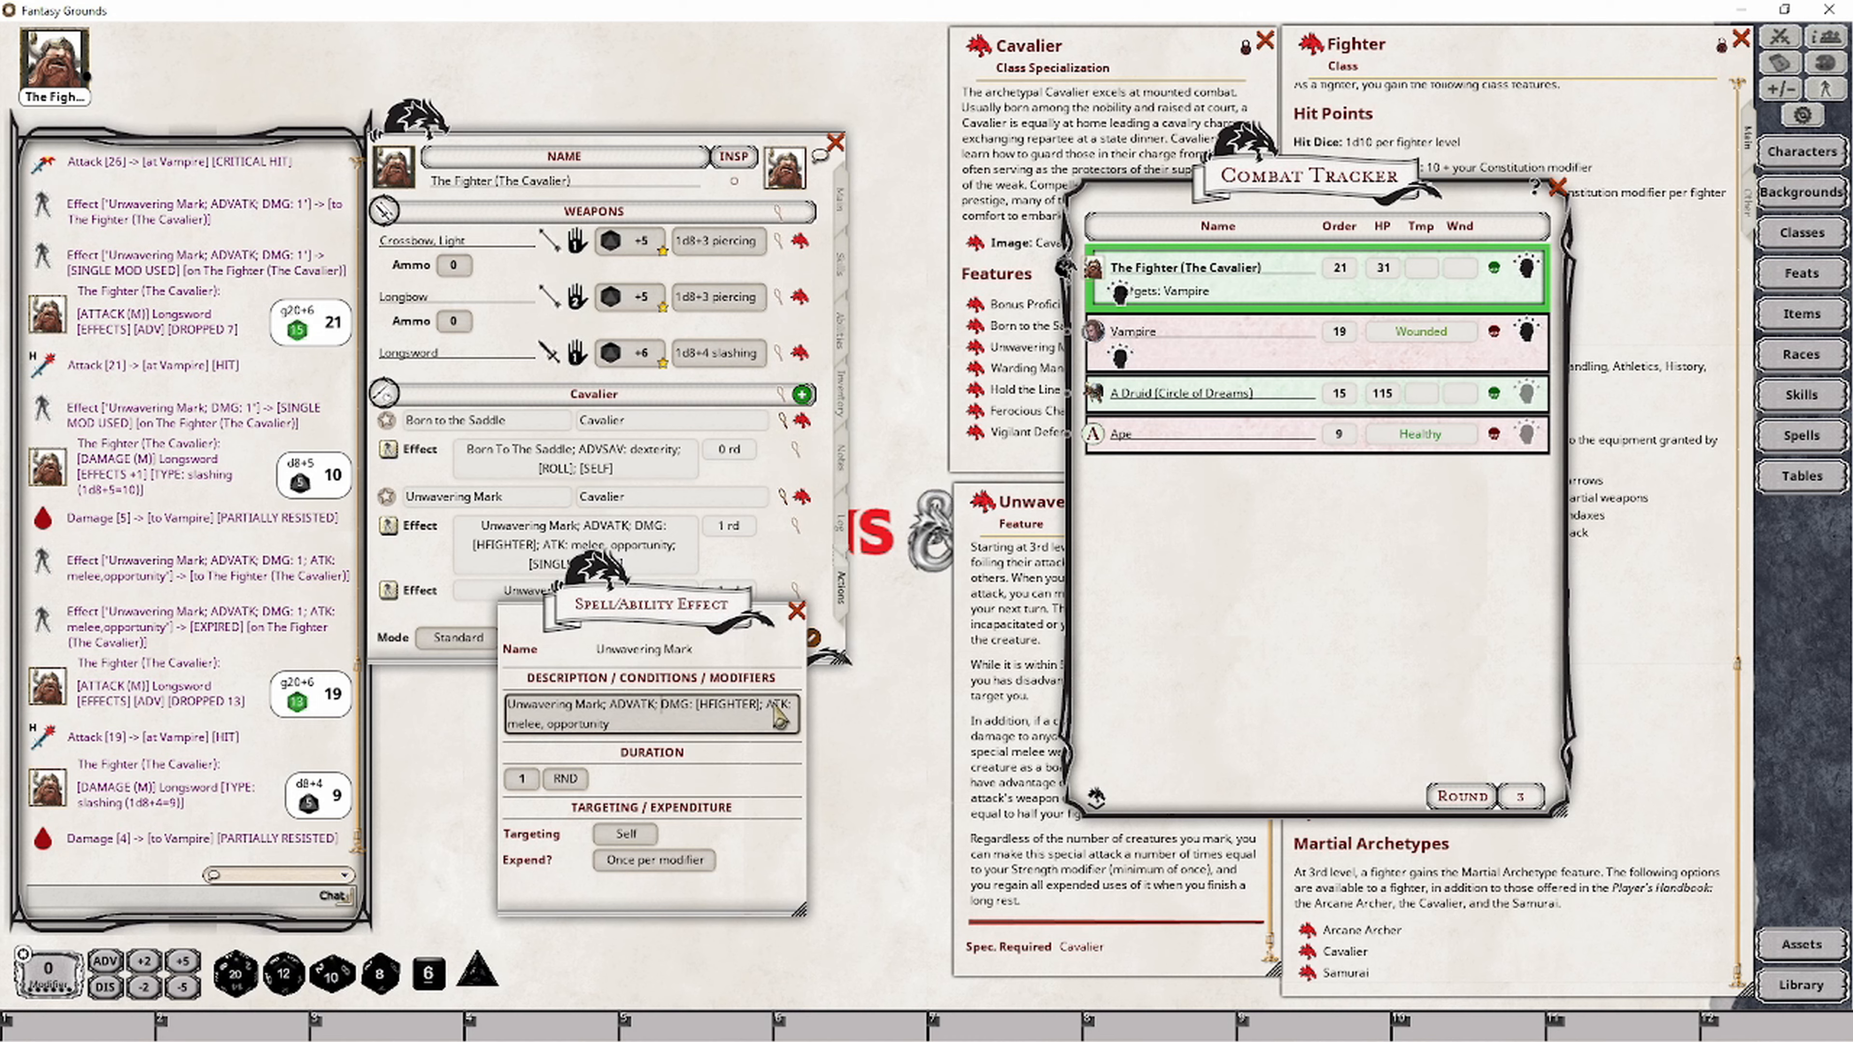
{"action": "left_click", "coordinate": [630, 724]}
{"action": "left_click", "coordinate": [660, 705], "text": "shift"}
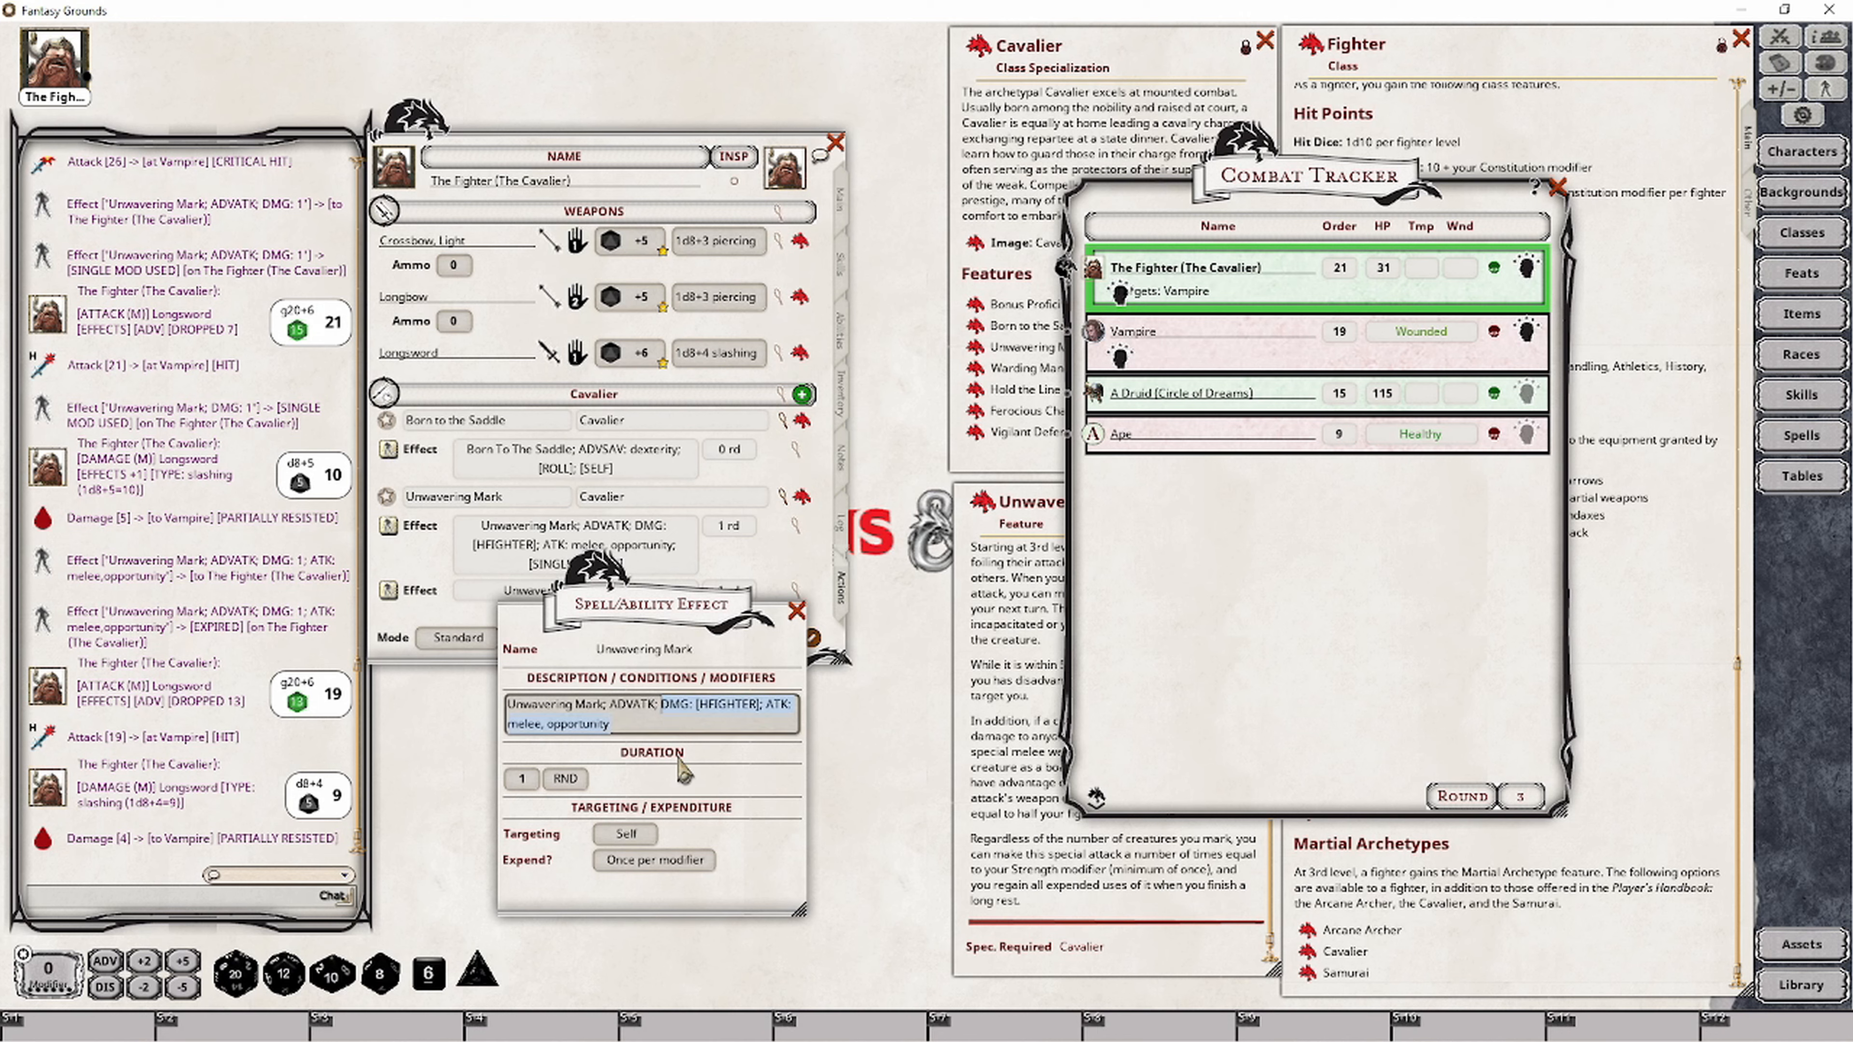
{"action": "key", "text": "BackSpace"}
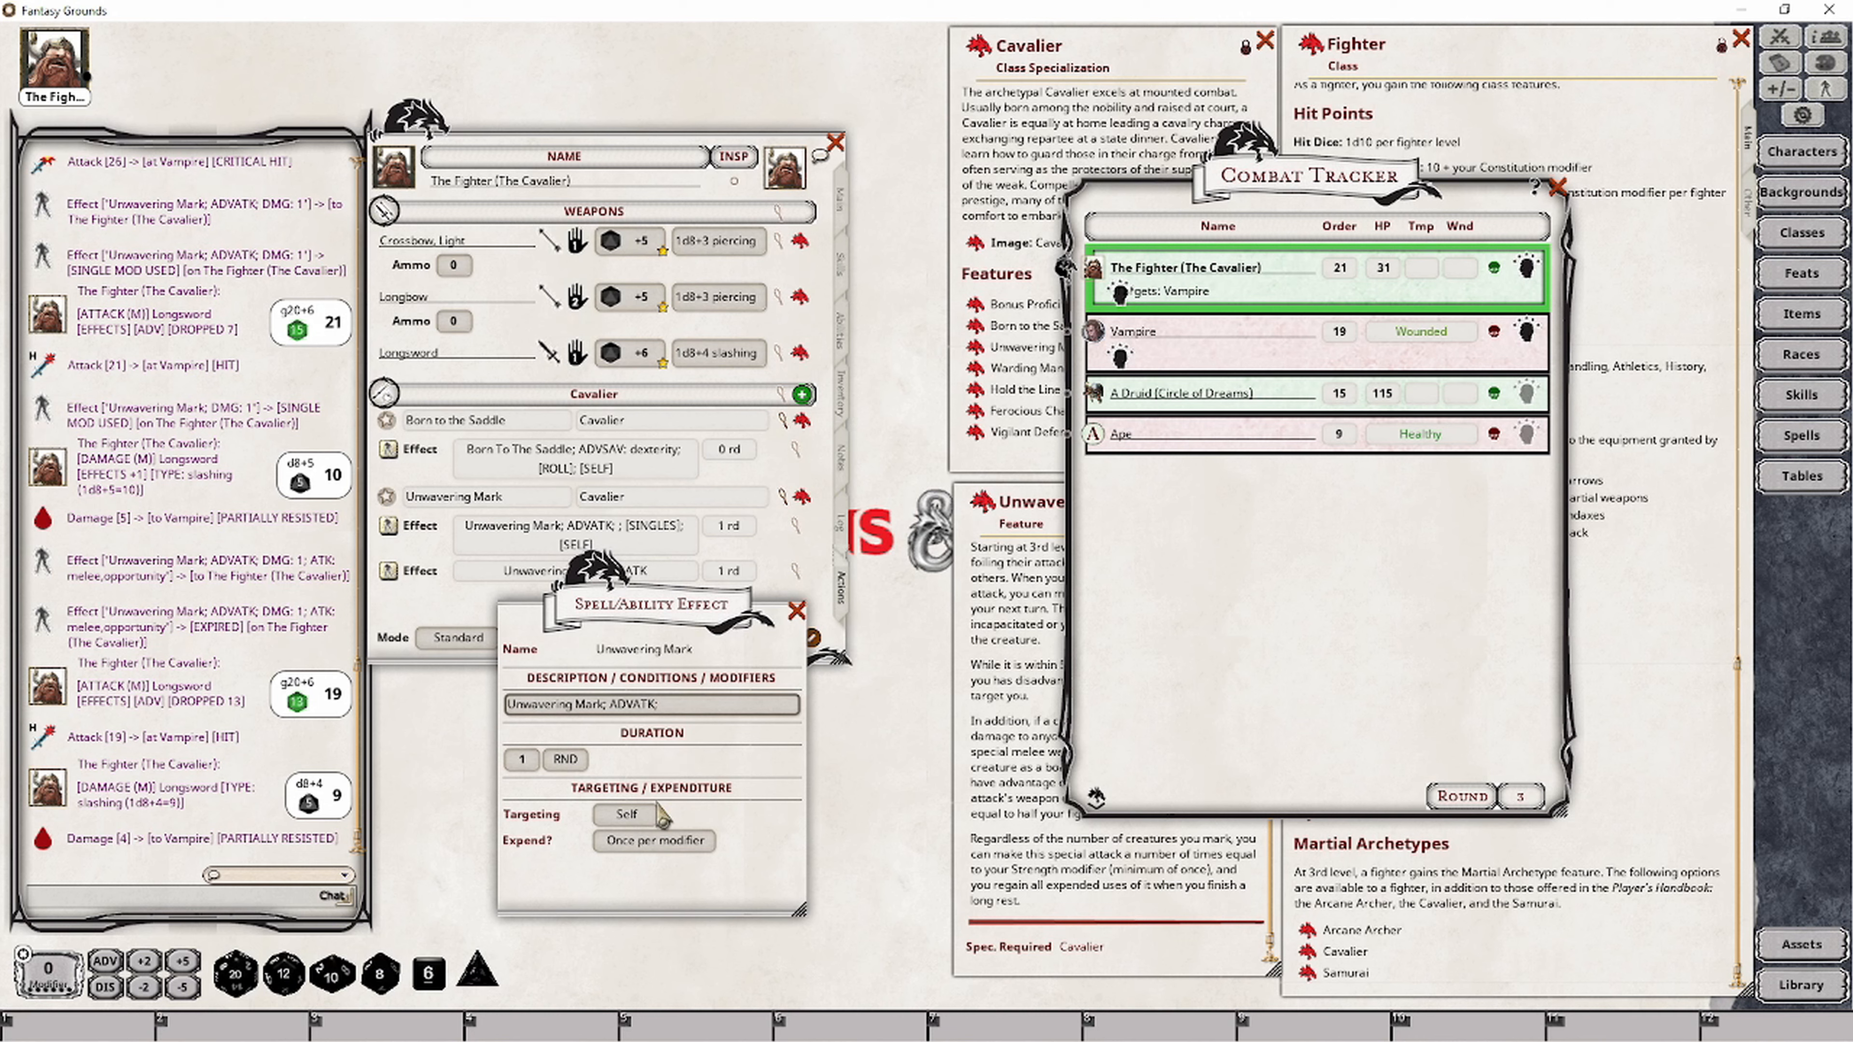
{"action": "left_click", "coordinate": [656, 842]}
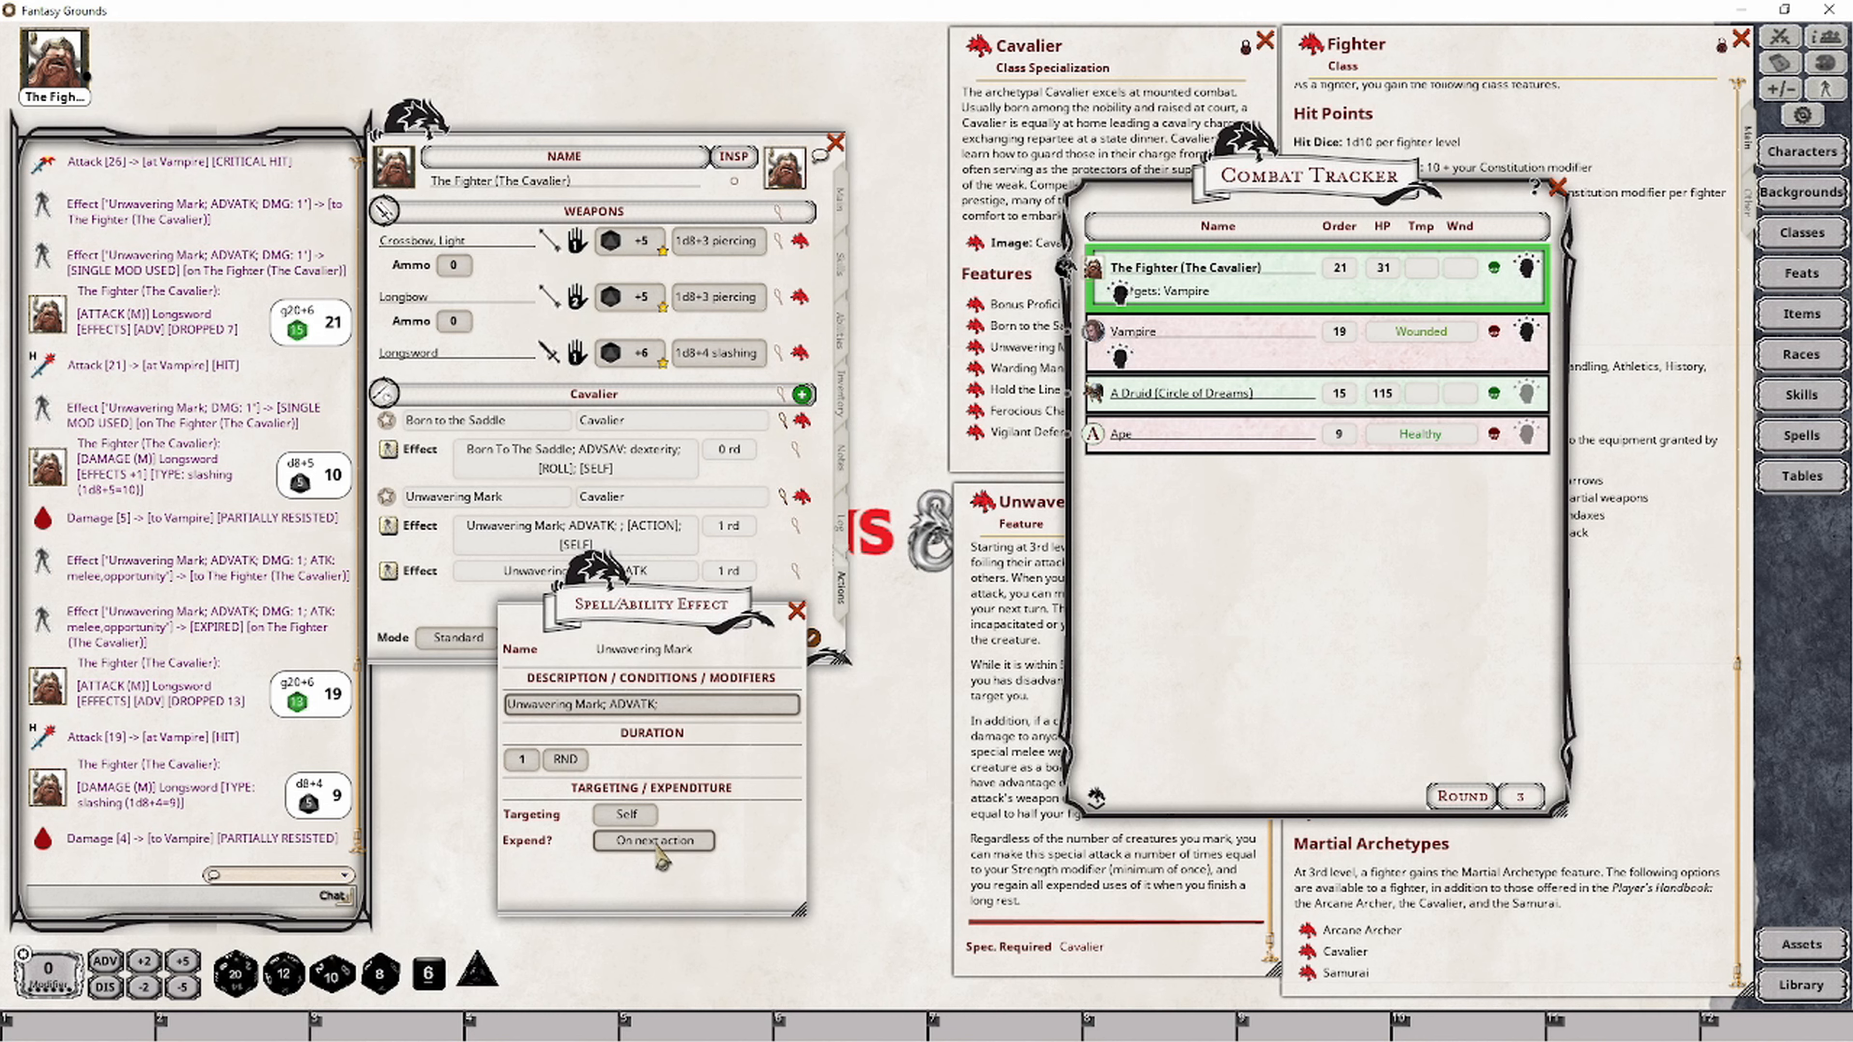
{"action": "left_click", "coordinate": [656, 843]}
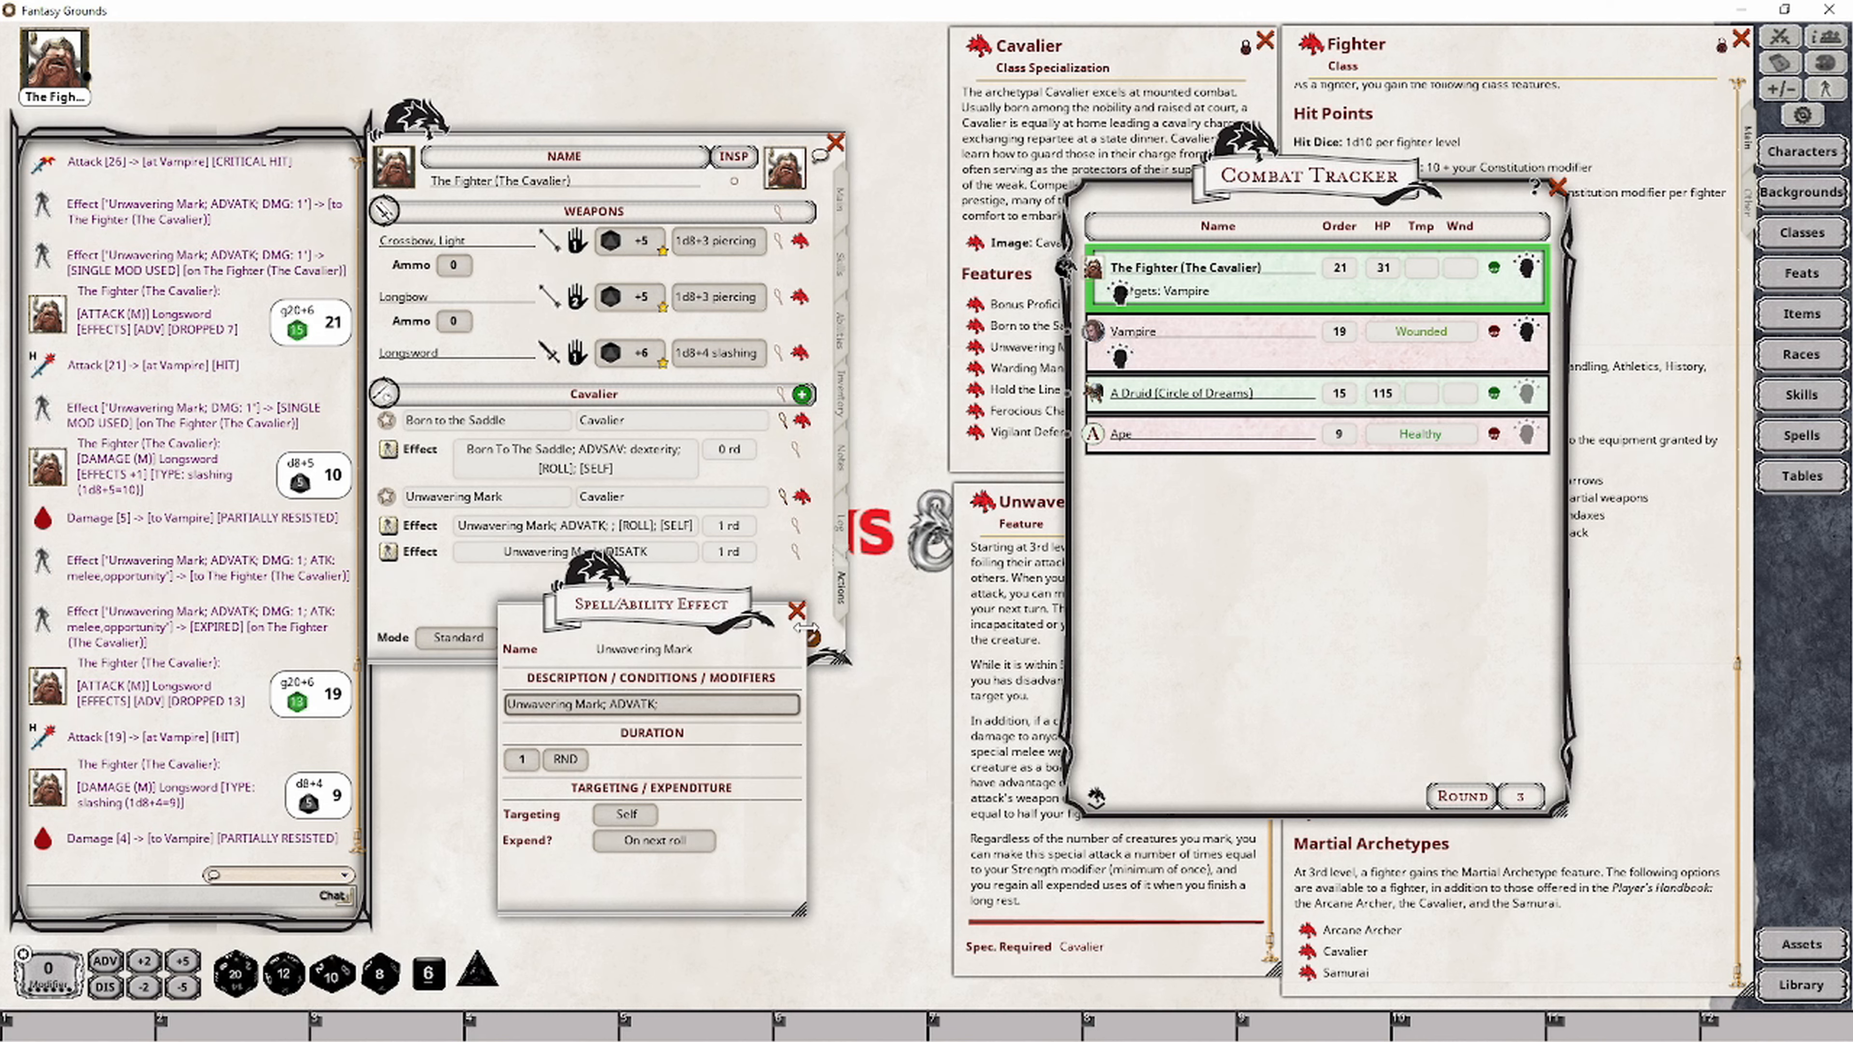
{"action": "left_click", "coordinate": [799, 615]}
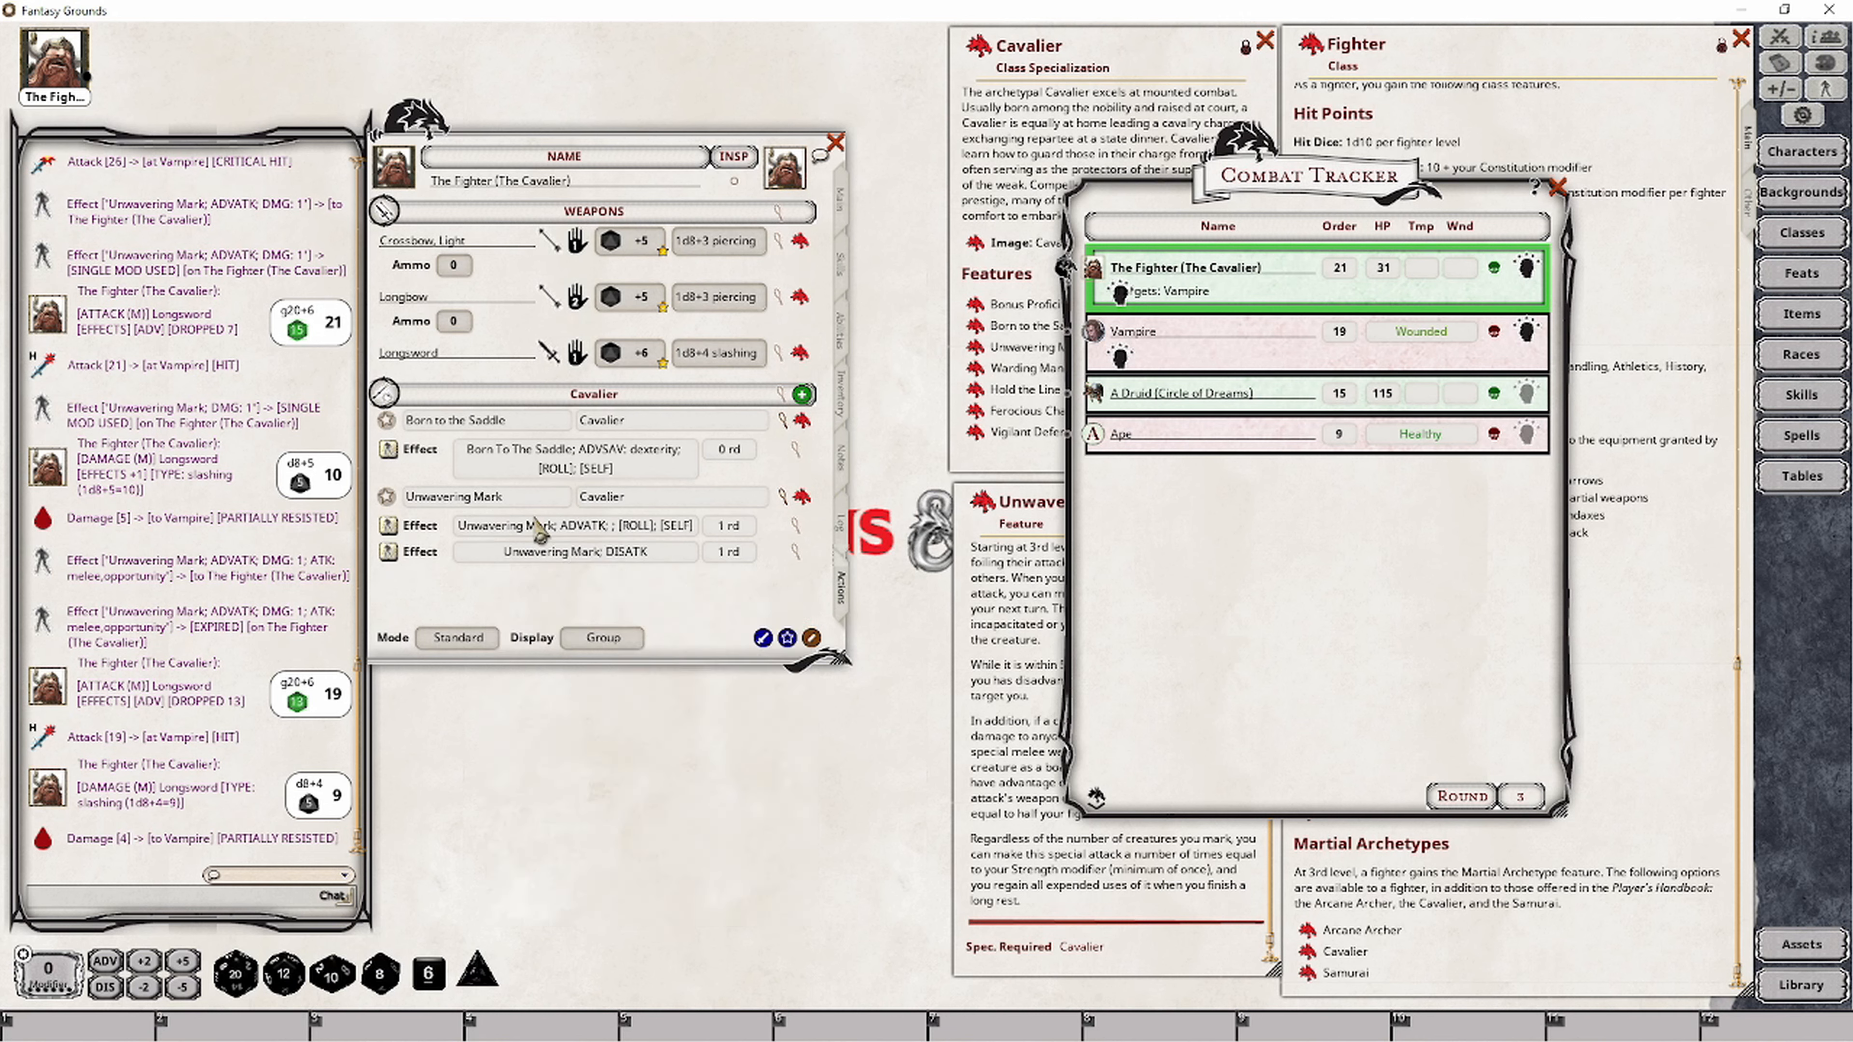
Add a third effect to Unwavering Mark with the description "Unwaverk Mark; DMG: [HFIGHTER];".
{"action": "right_click", "coordinate": [710, 527]}
{"action": "left_click", "coordinate": [788, 528]}
{"action": "left_click", "coordinate": [802, 604]}
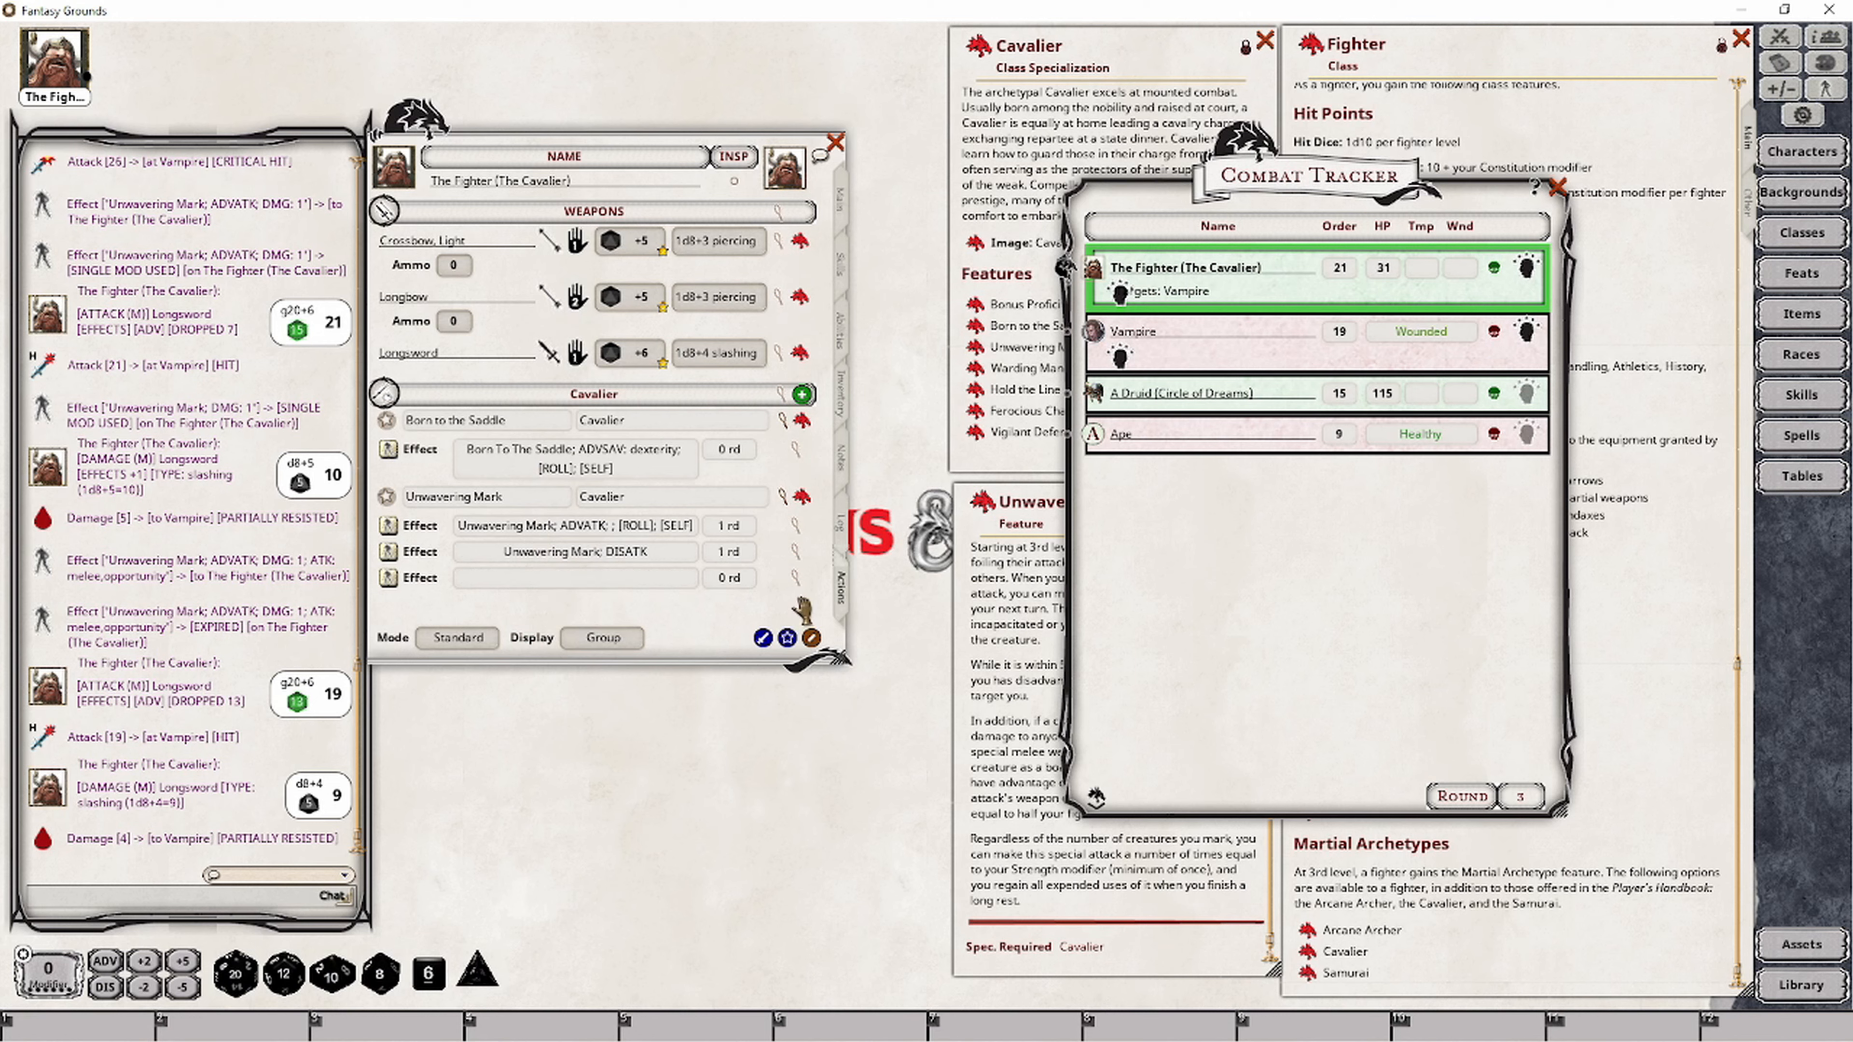
{"action": "left_click", "coordinate": [800, 581]}
{"action": "left_click", "coordinate": [880, 525]}
{"action": "type", "text": "Unwaverk Mar"}
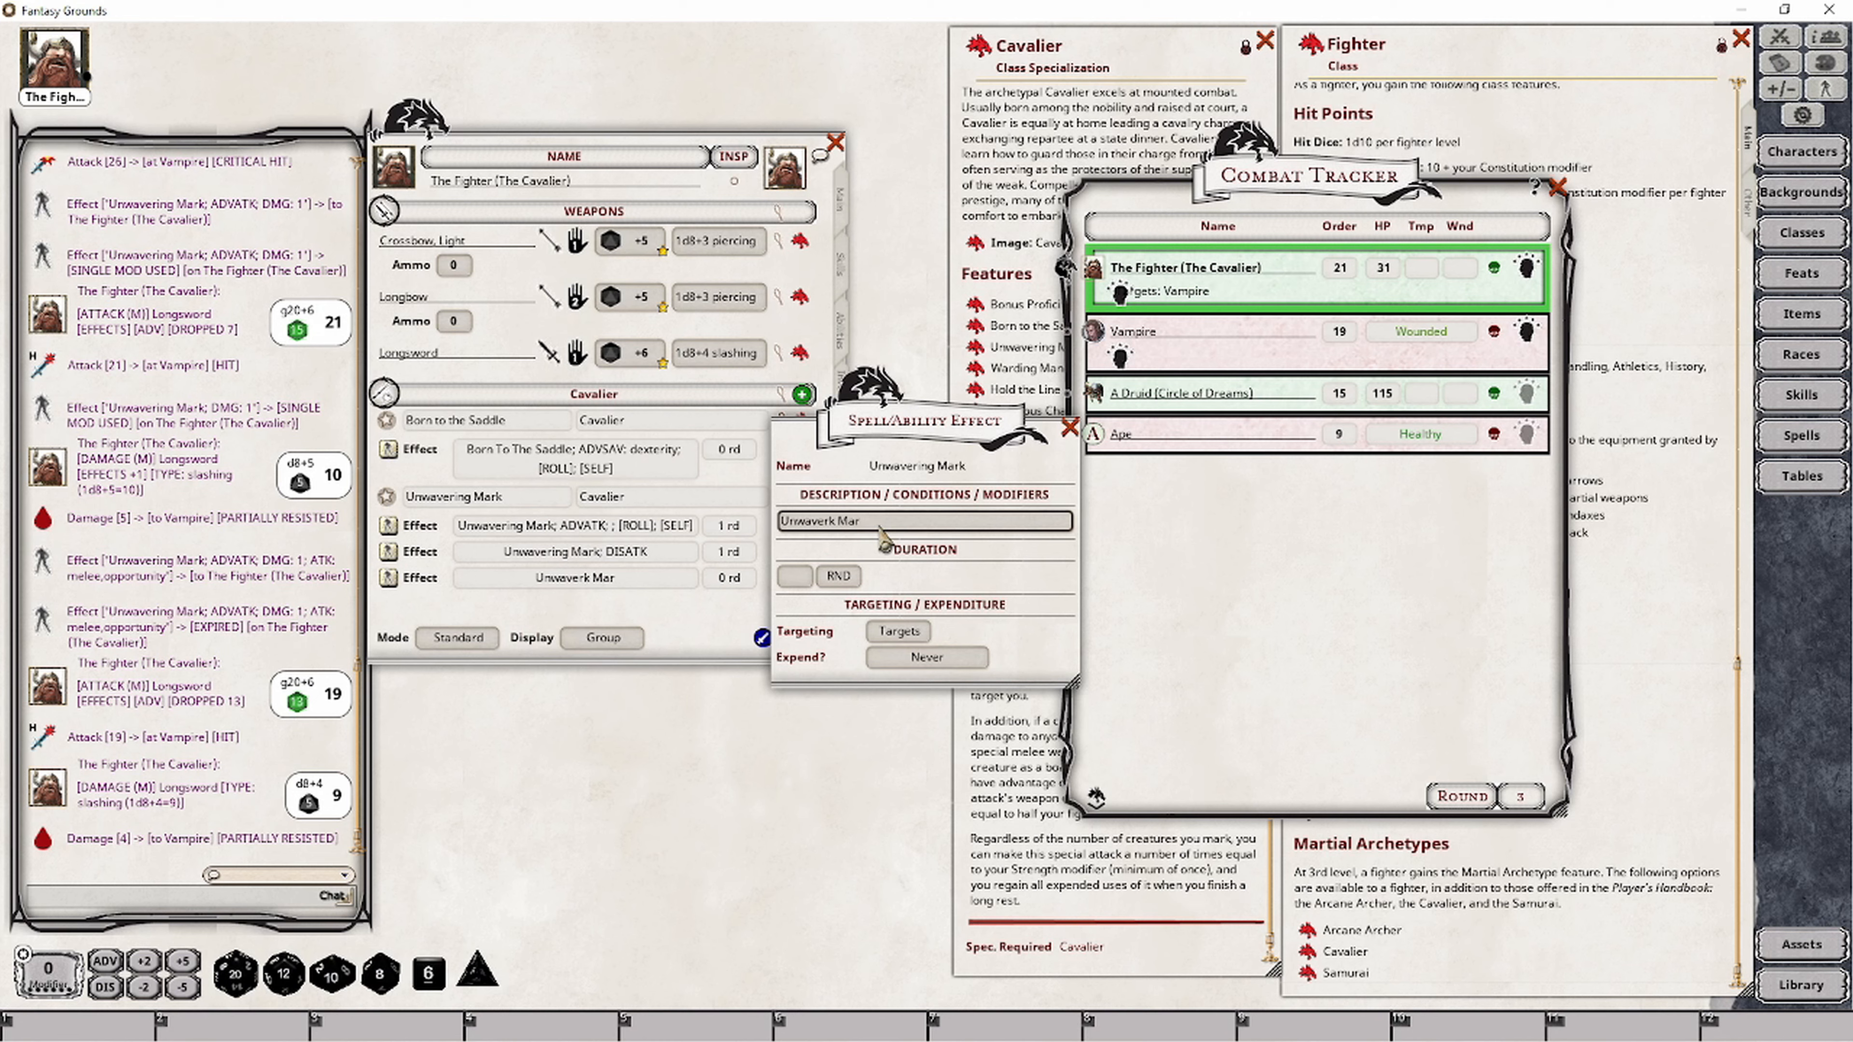
{"action": "type", "text": "k; DMG: [HFIGHTER]; ATK: melee, opportunity"}
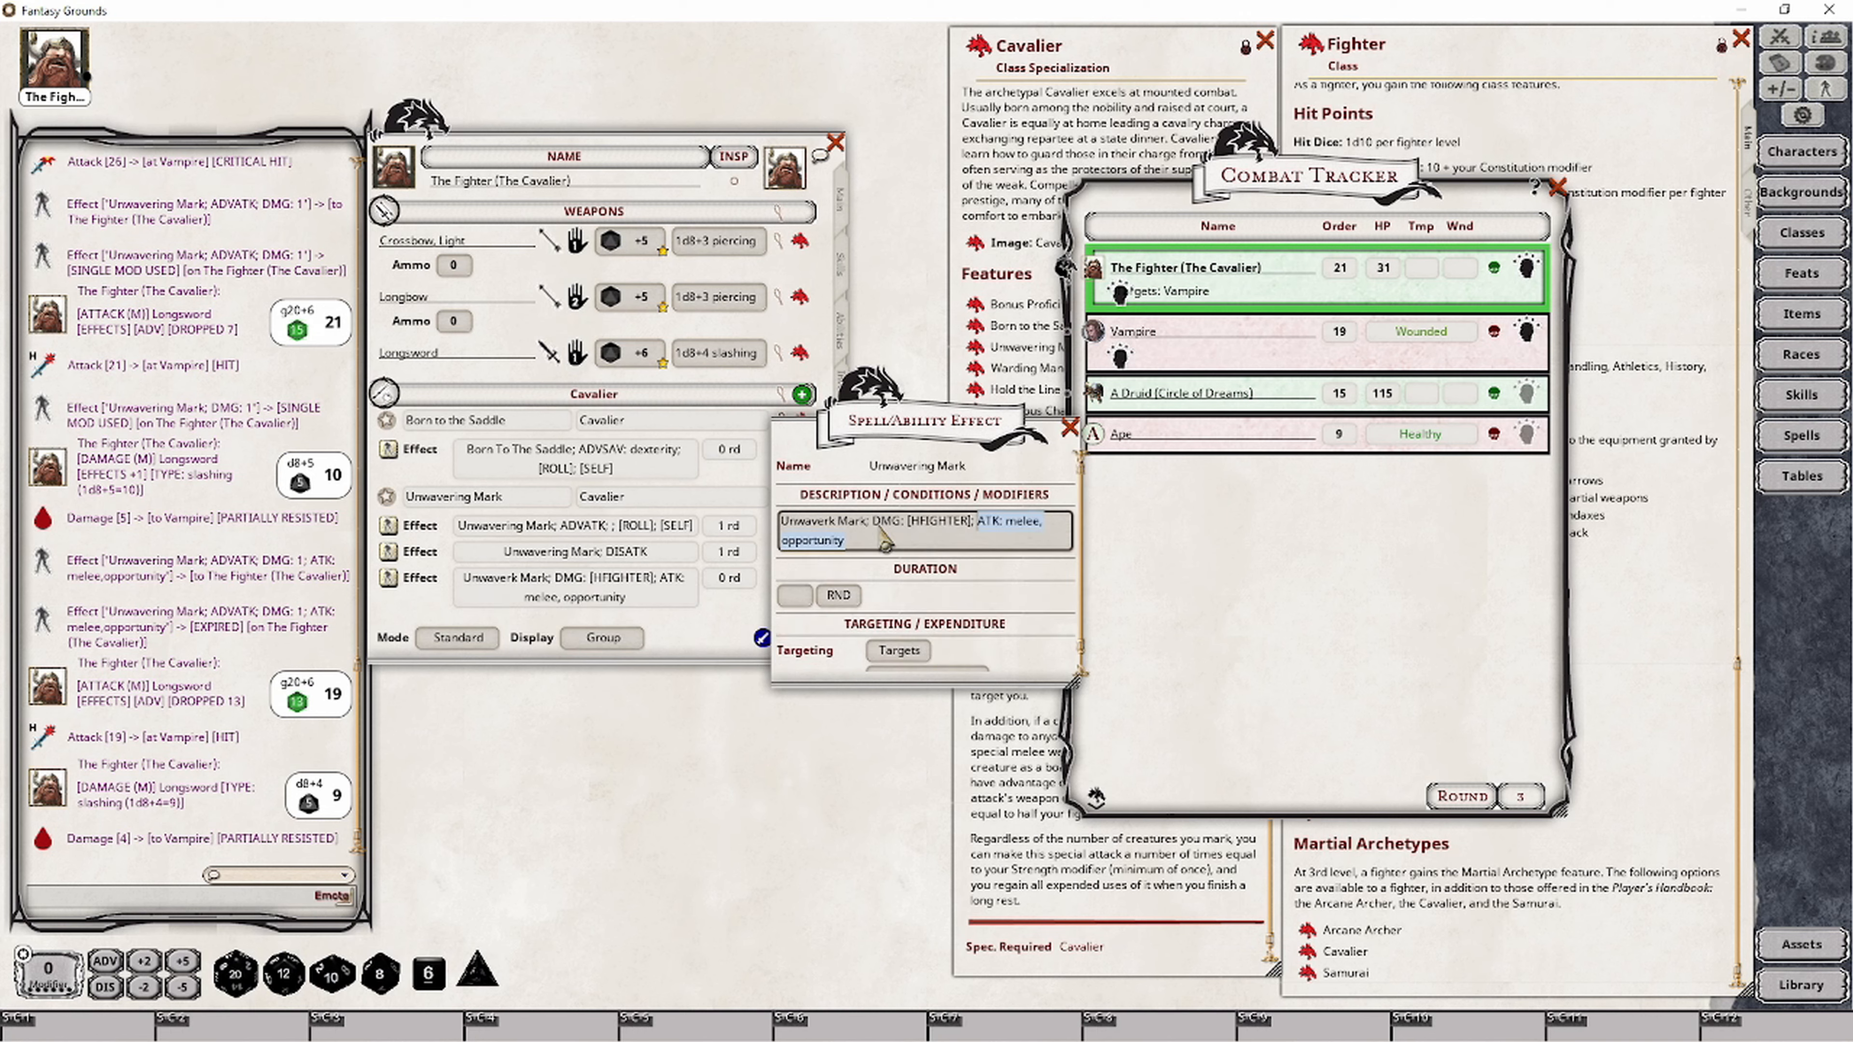
{"action": "key", "text": "BackSpace"}
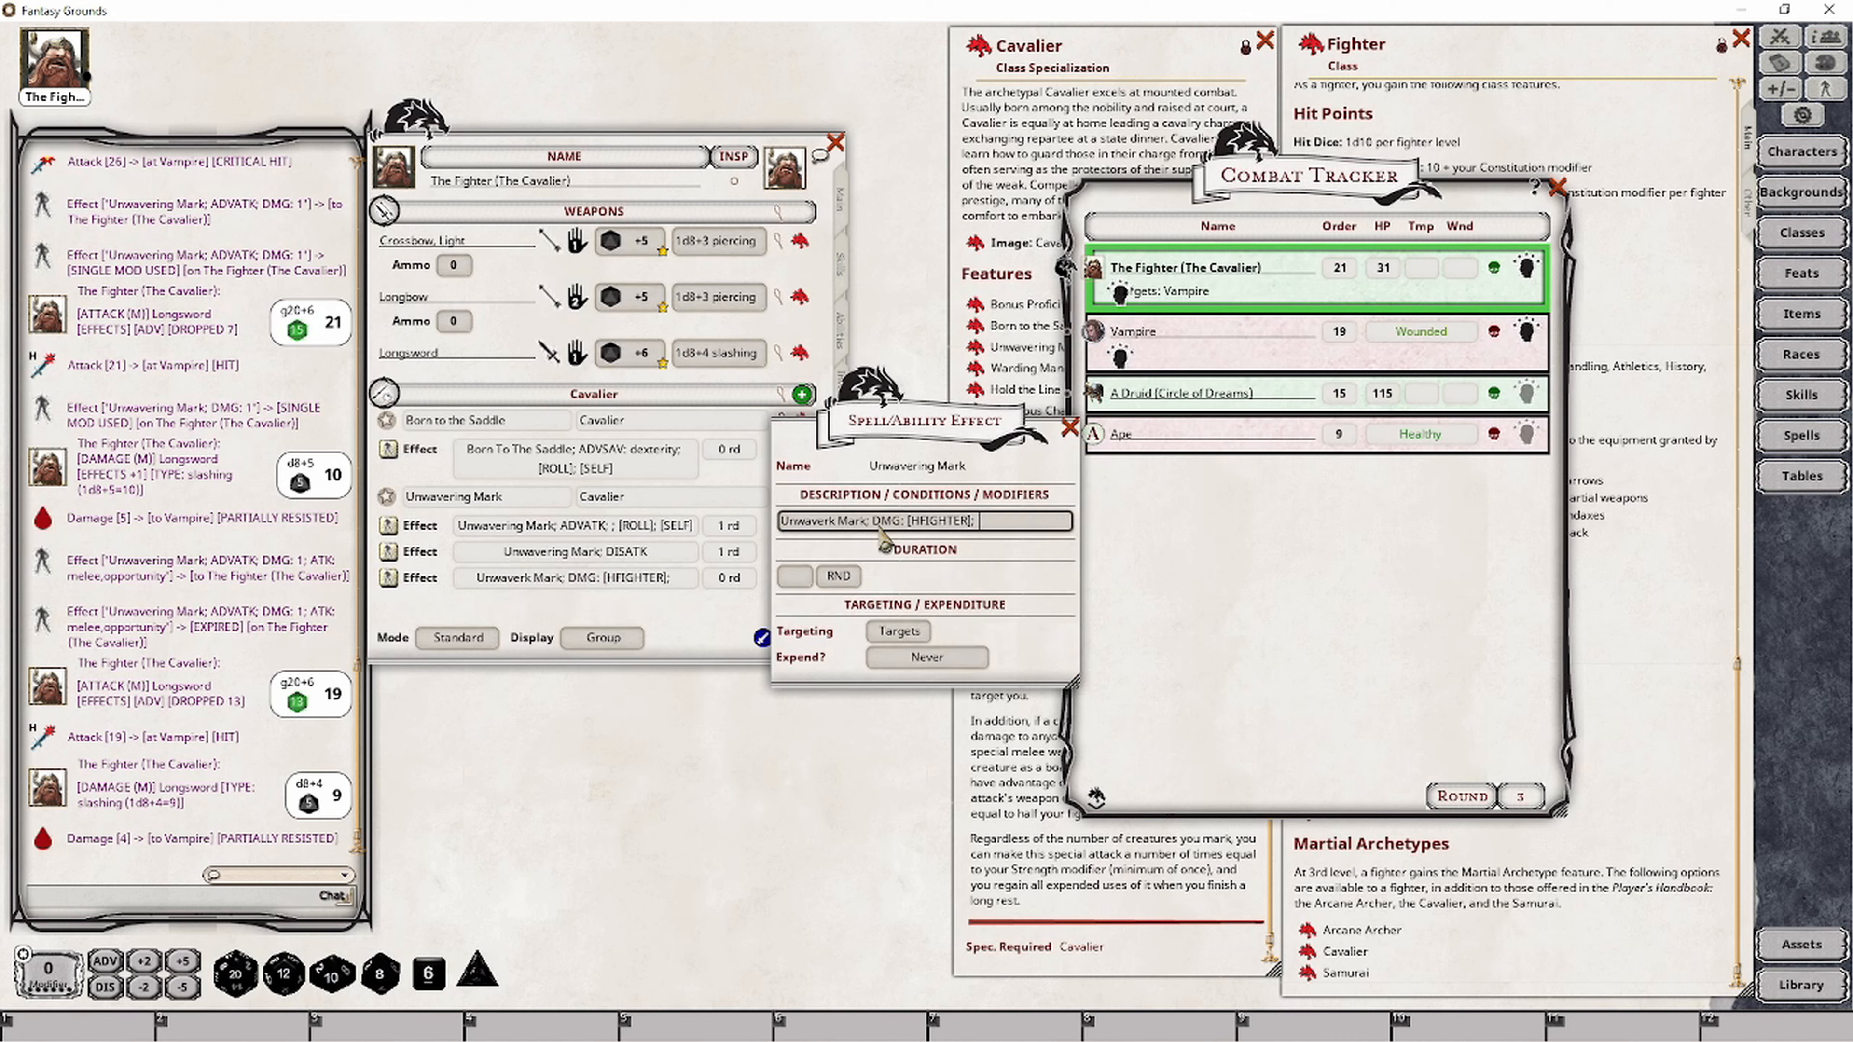
Give the new DMG effect a duration of 1 round, expenditure on next roll and self targeting.
{"action": "left_click", "coordinate": [794, 576]}
{"action": "type", "text": "1"}
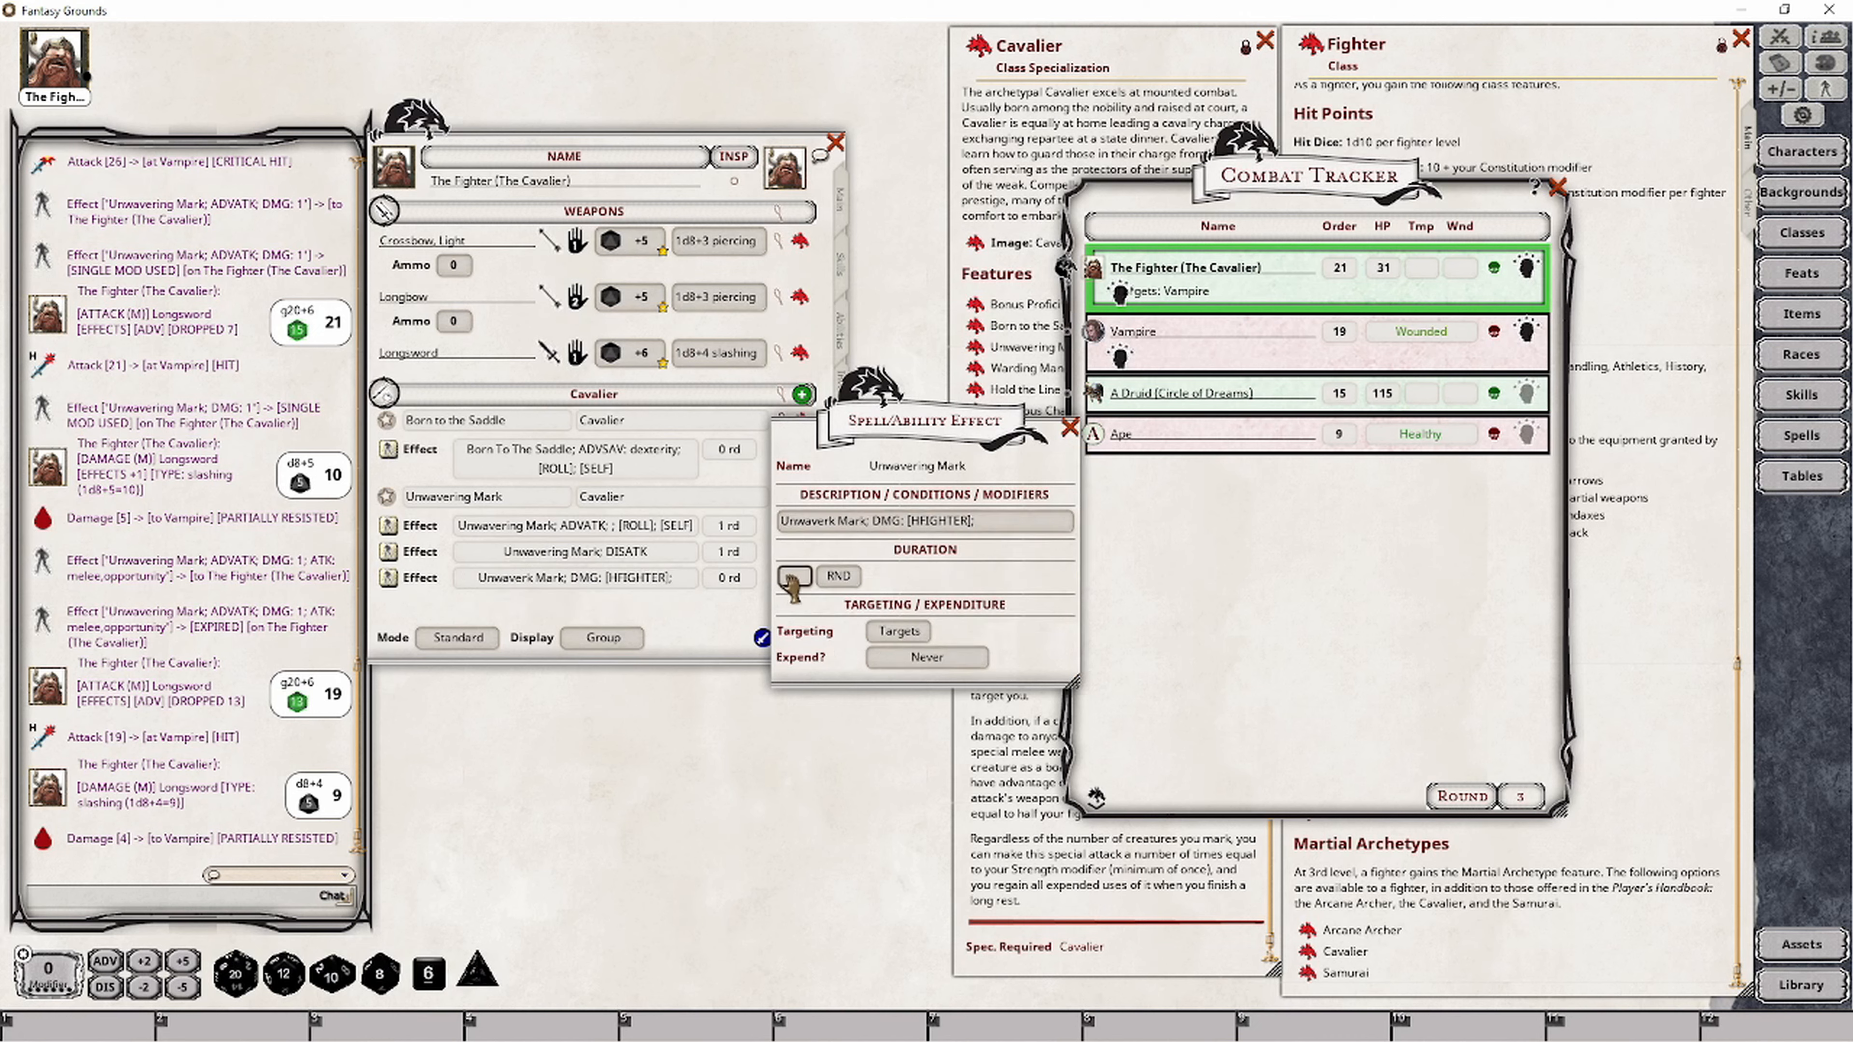
{"action": "left_click", "coordinate": [910, 661]}
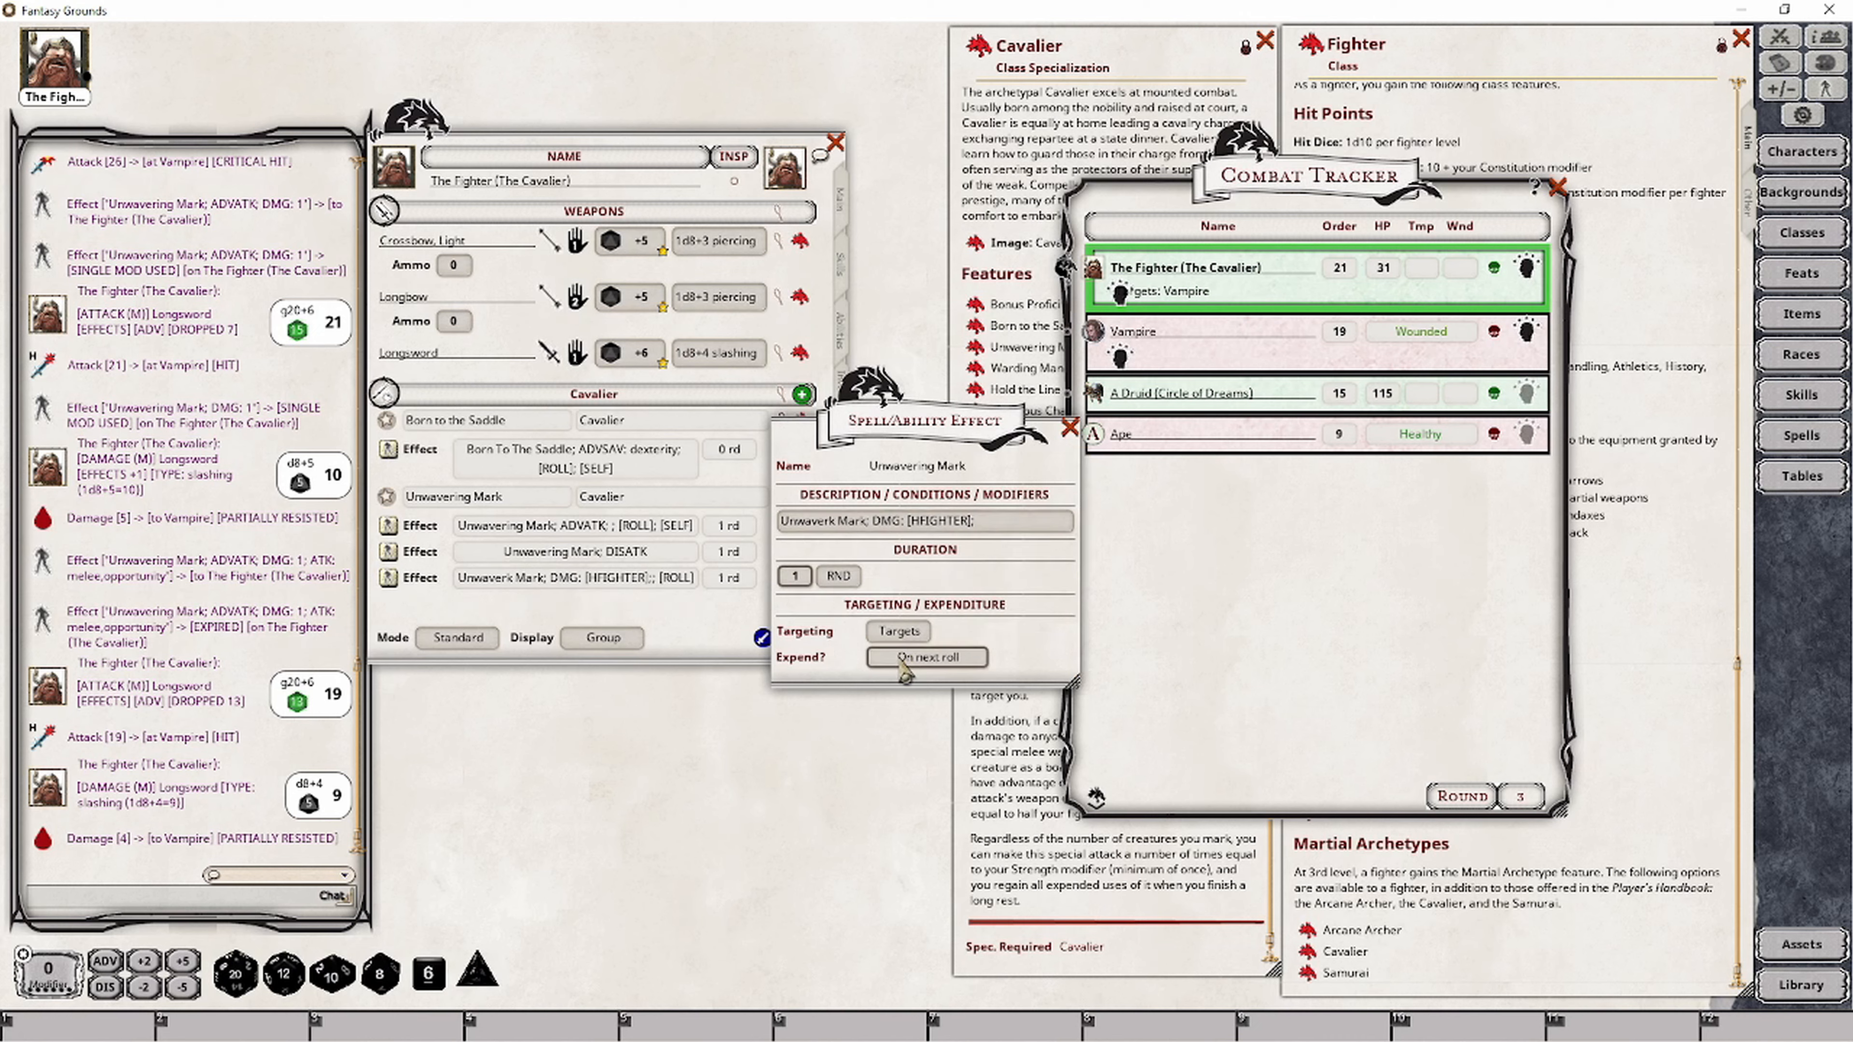
{"action": "left_click", "coordinate": [899, 631]}
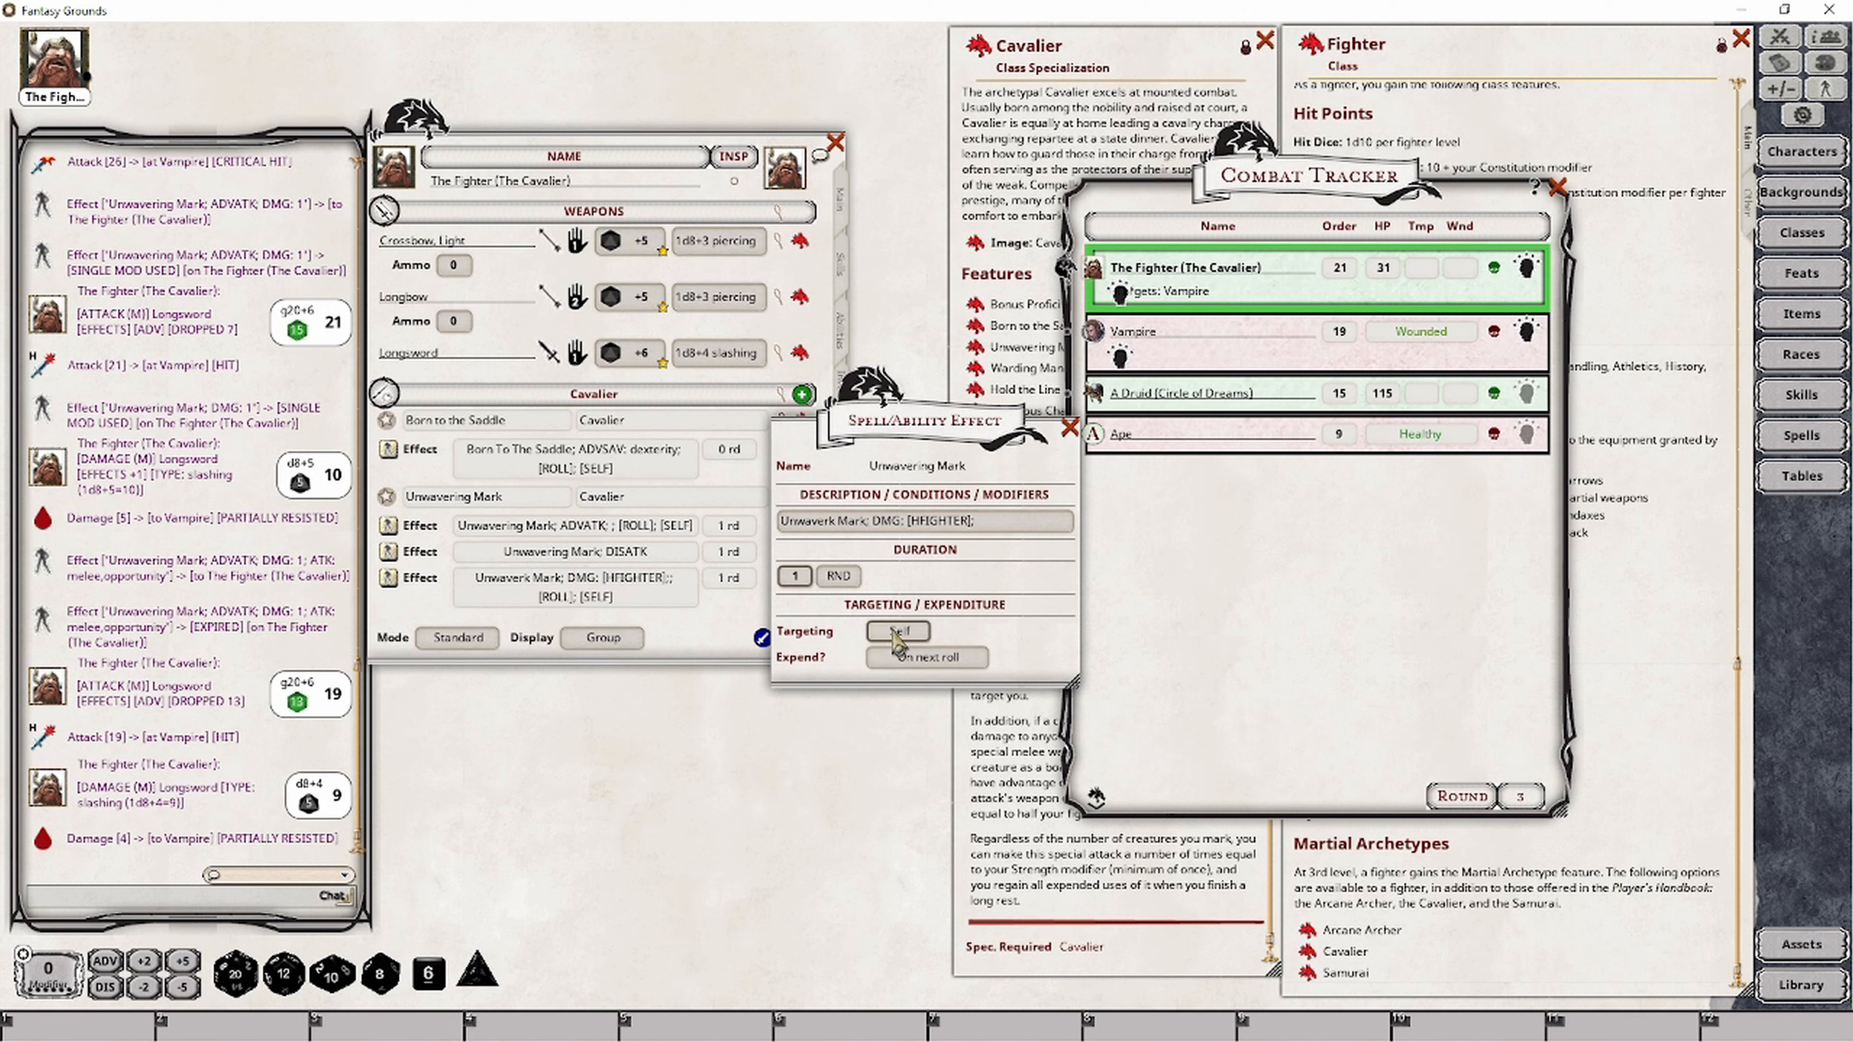
{"action": "left_click", "coordinate": [1070, 429]}
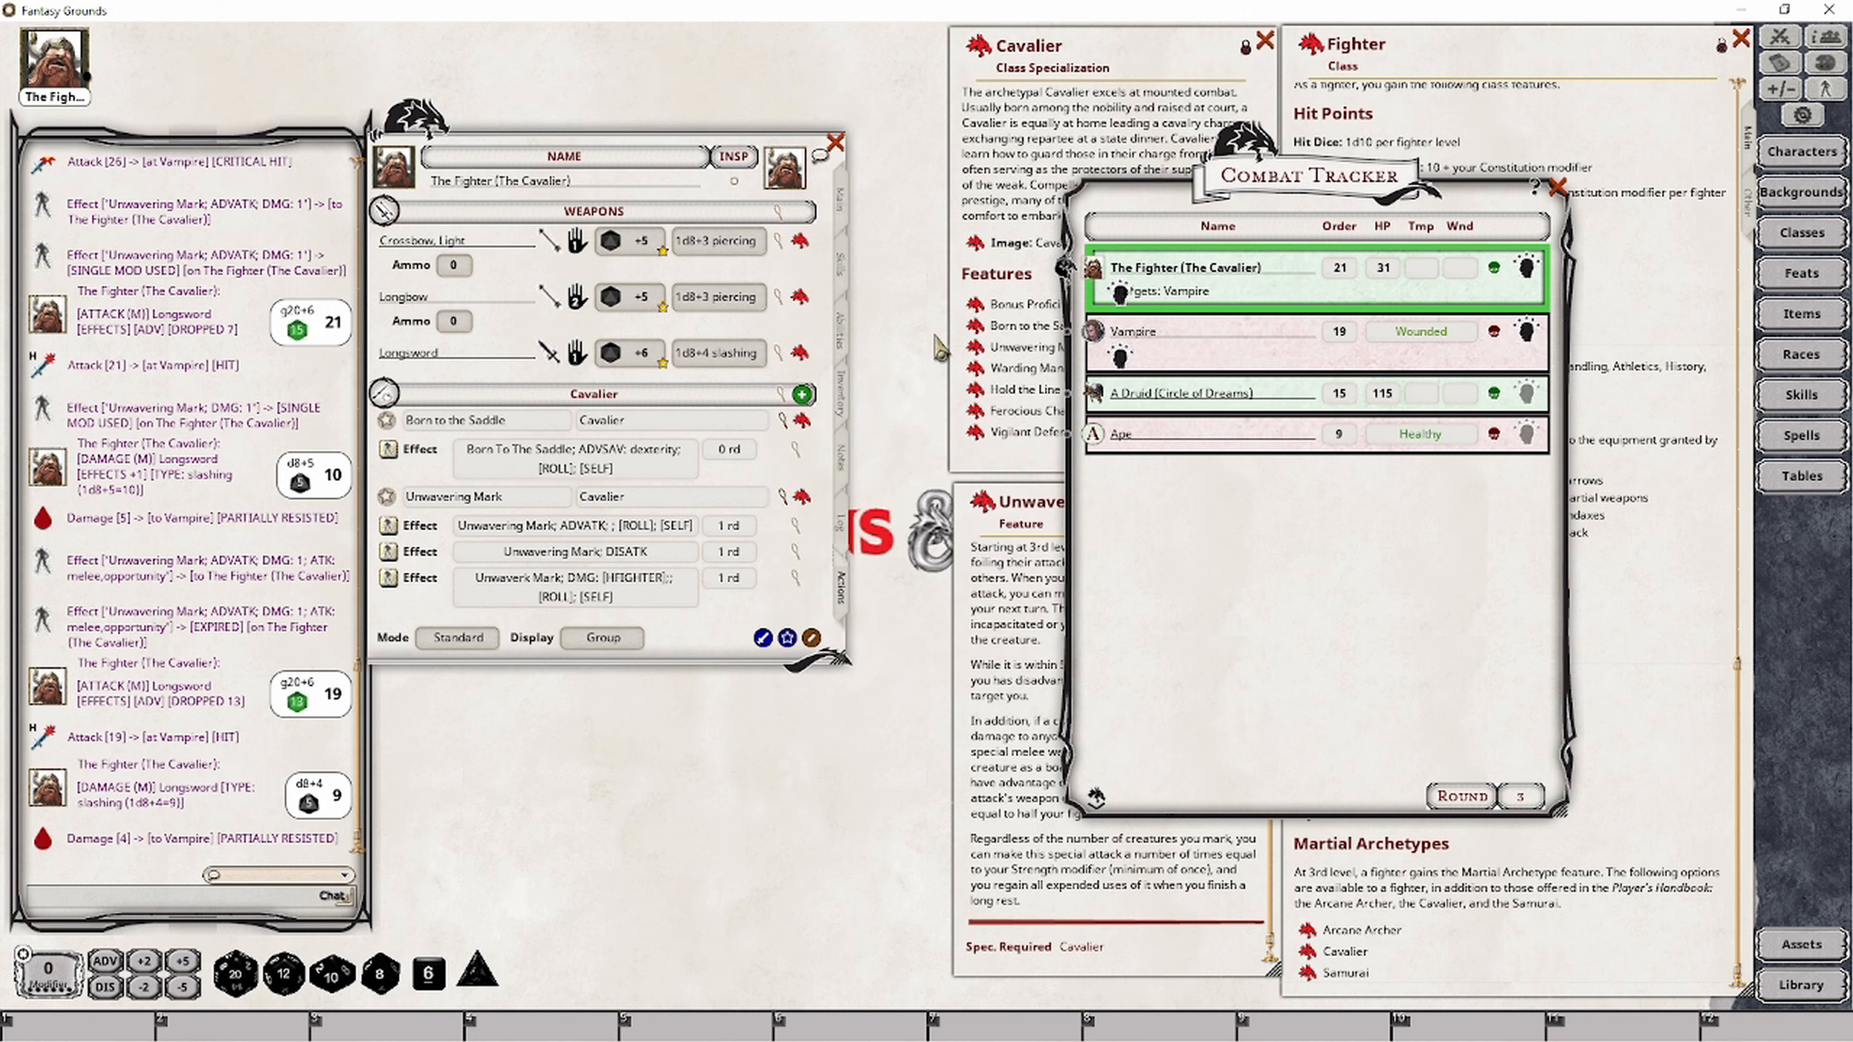
Apply the ADVATK and DMG effects to the fighter together, and roll a longsword attack and its damage against the Vampire.
{"action": "left_click", "coordinate": [389, 526]}
{"action": "left_click", "coordinate": [390, 578]}
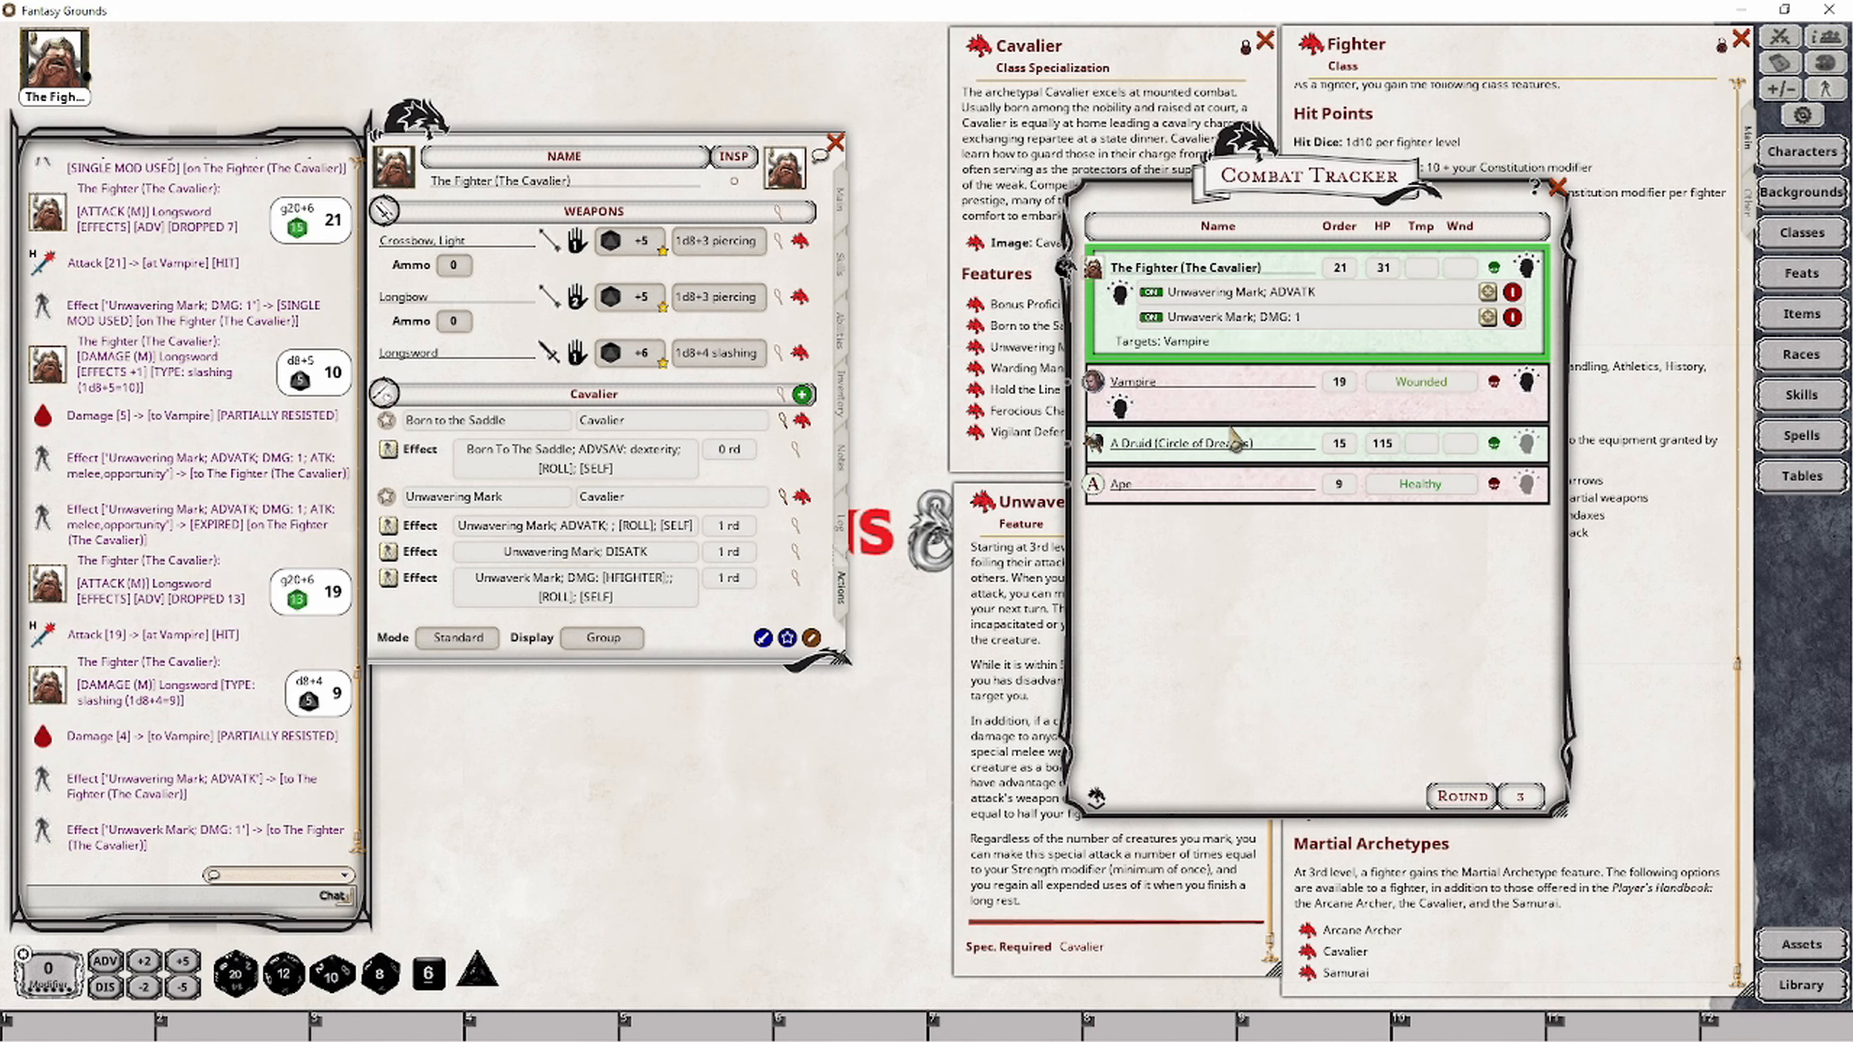
{"action": "double_click", "coordinate": [642, 354]}
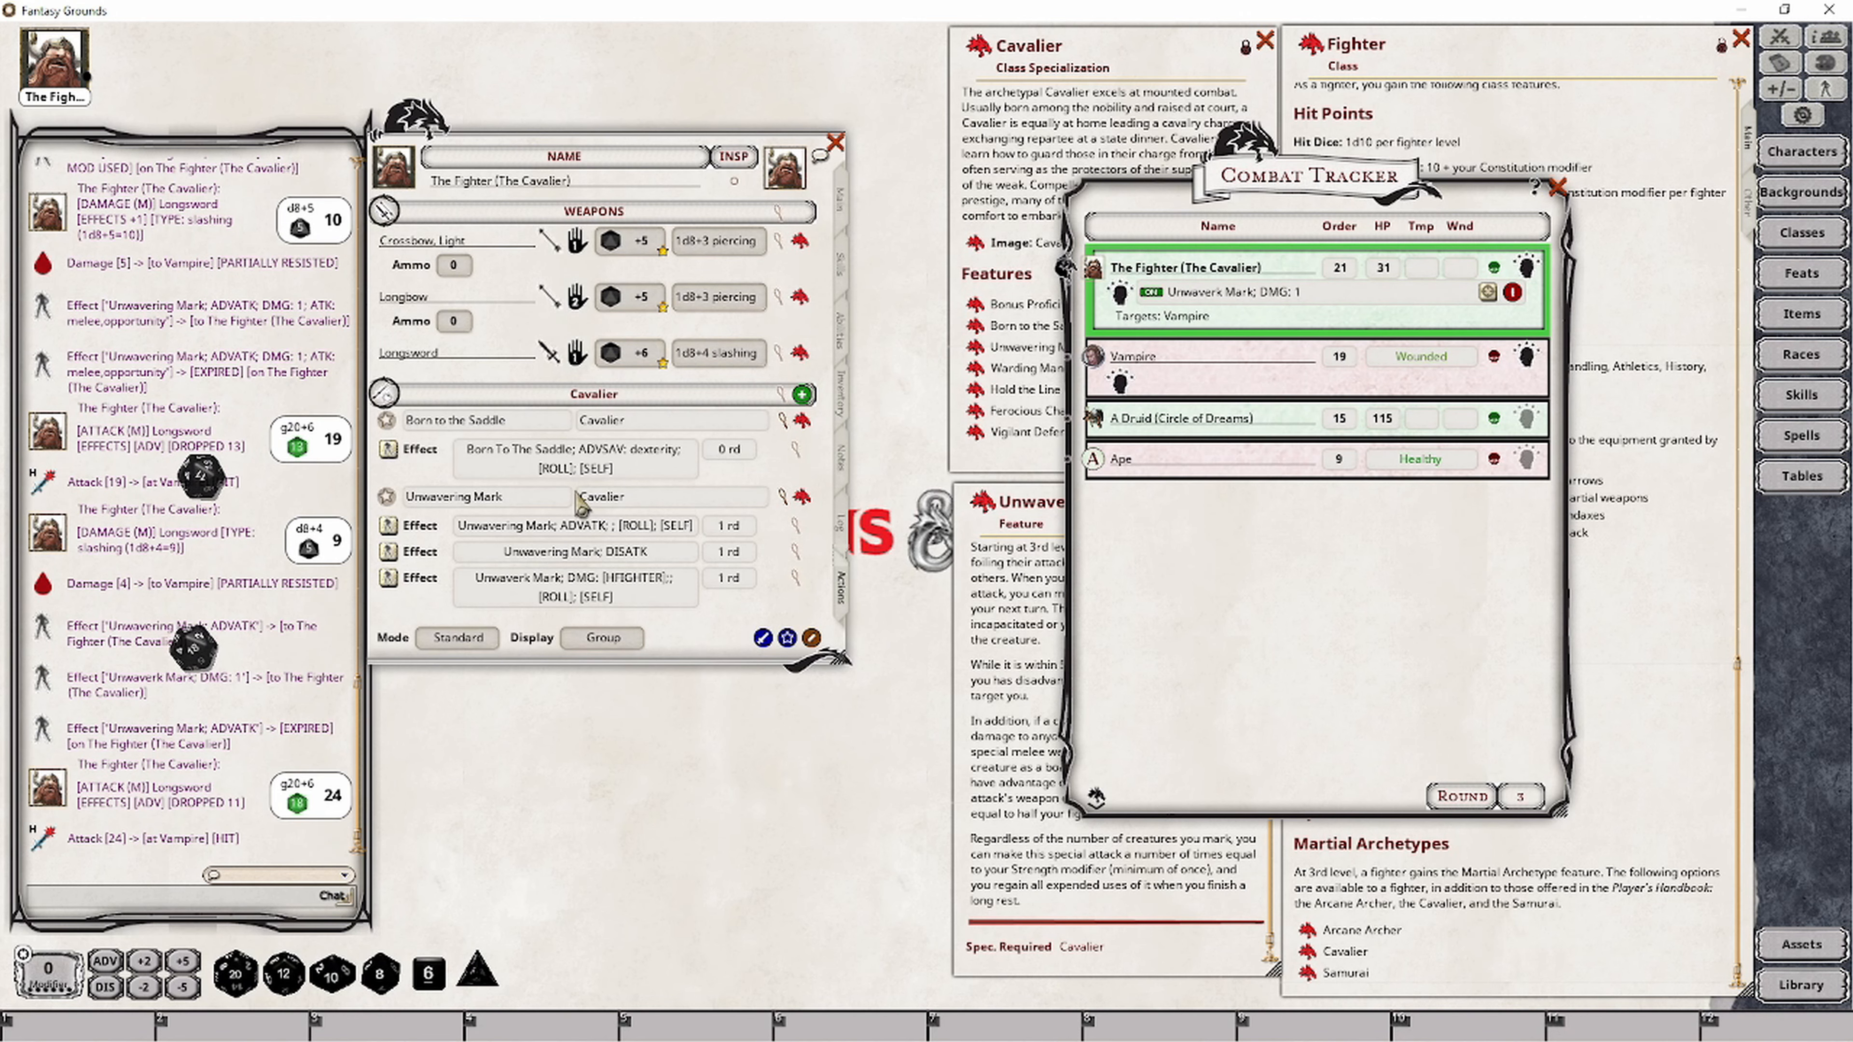
{"action": "double_click", "coordinate": [718, 353]}
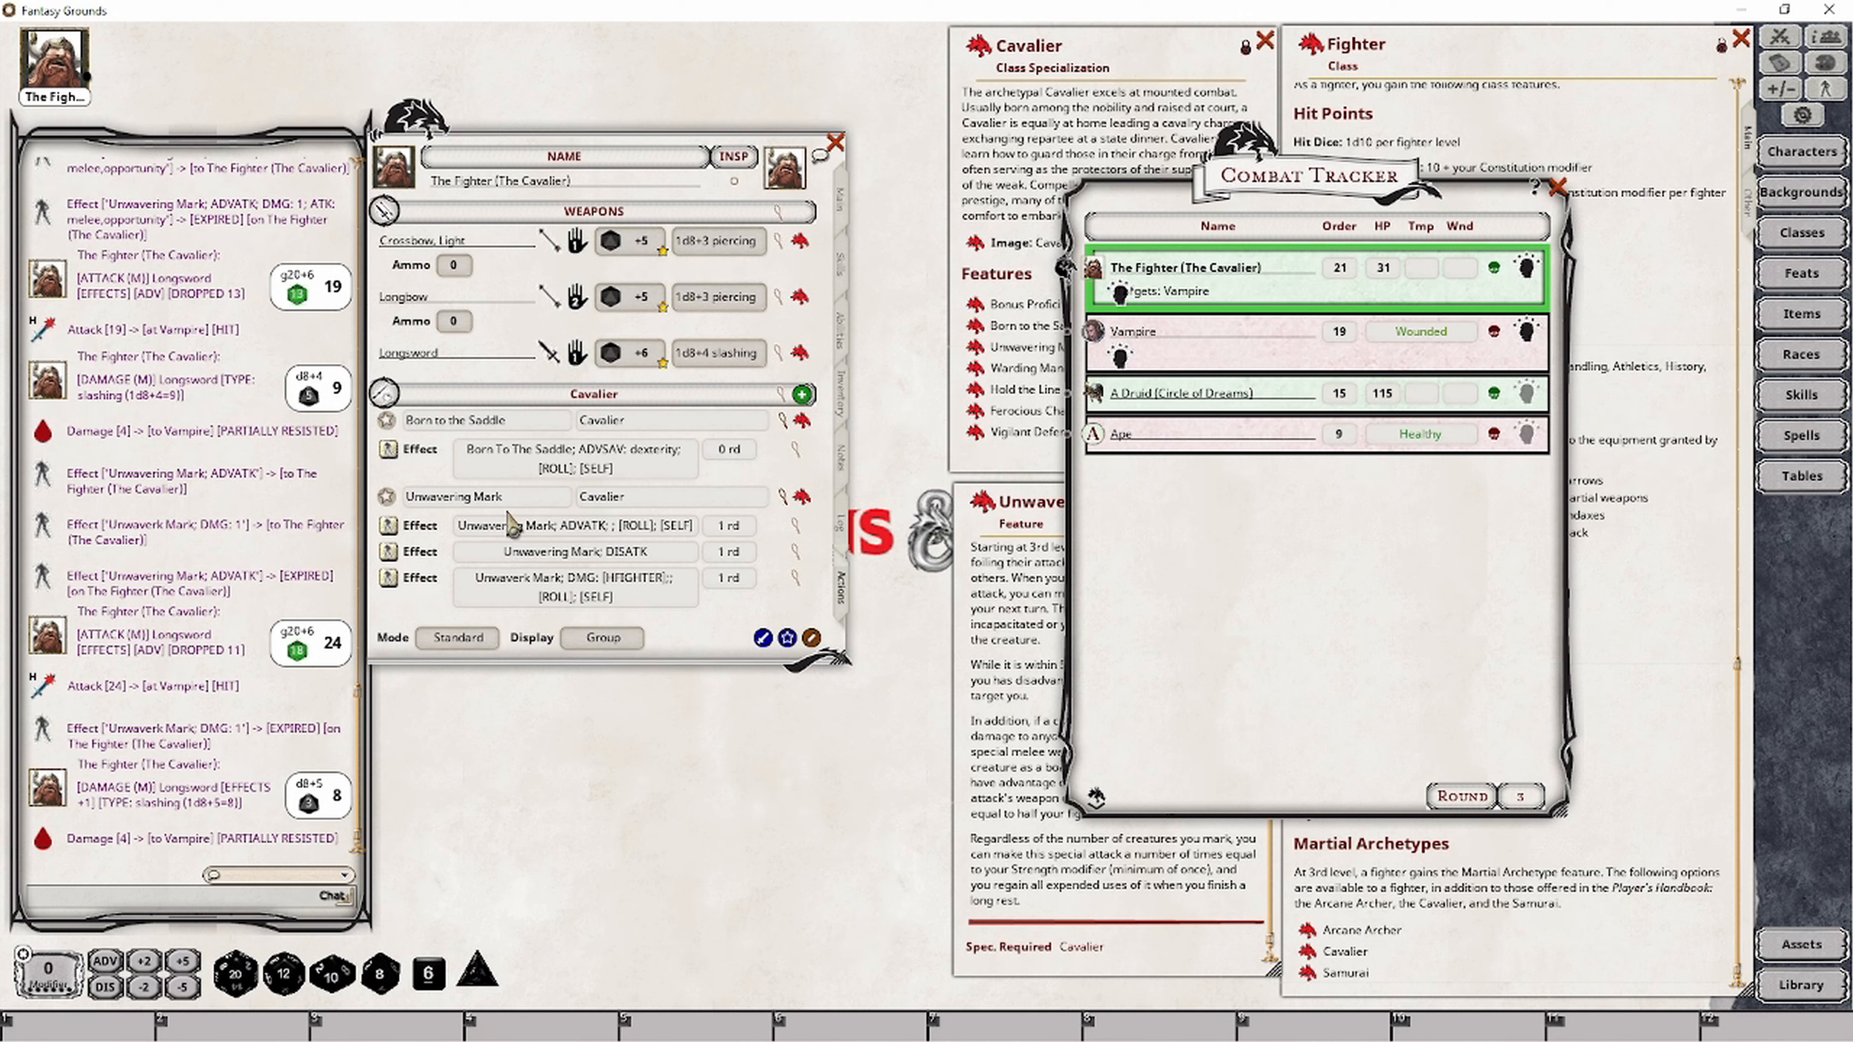
Apply the ADVATK effect for a longsword attack roll, and apply the DMG effect separately for the damage roll.
{"action": "double_click", "coordinate": [393, 536]}
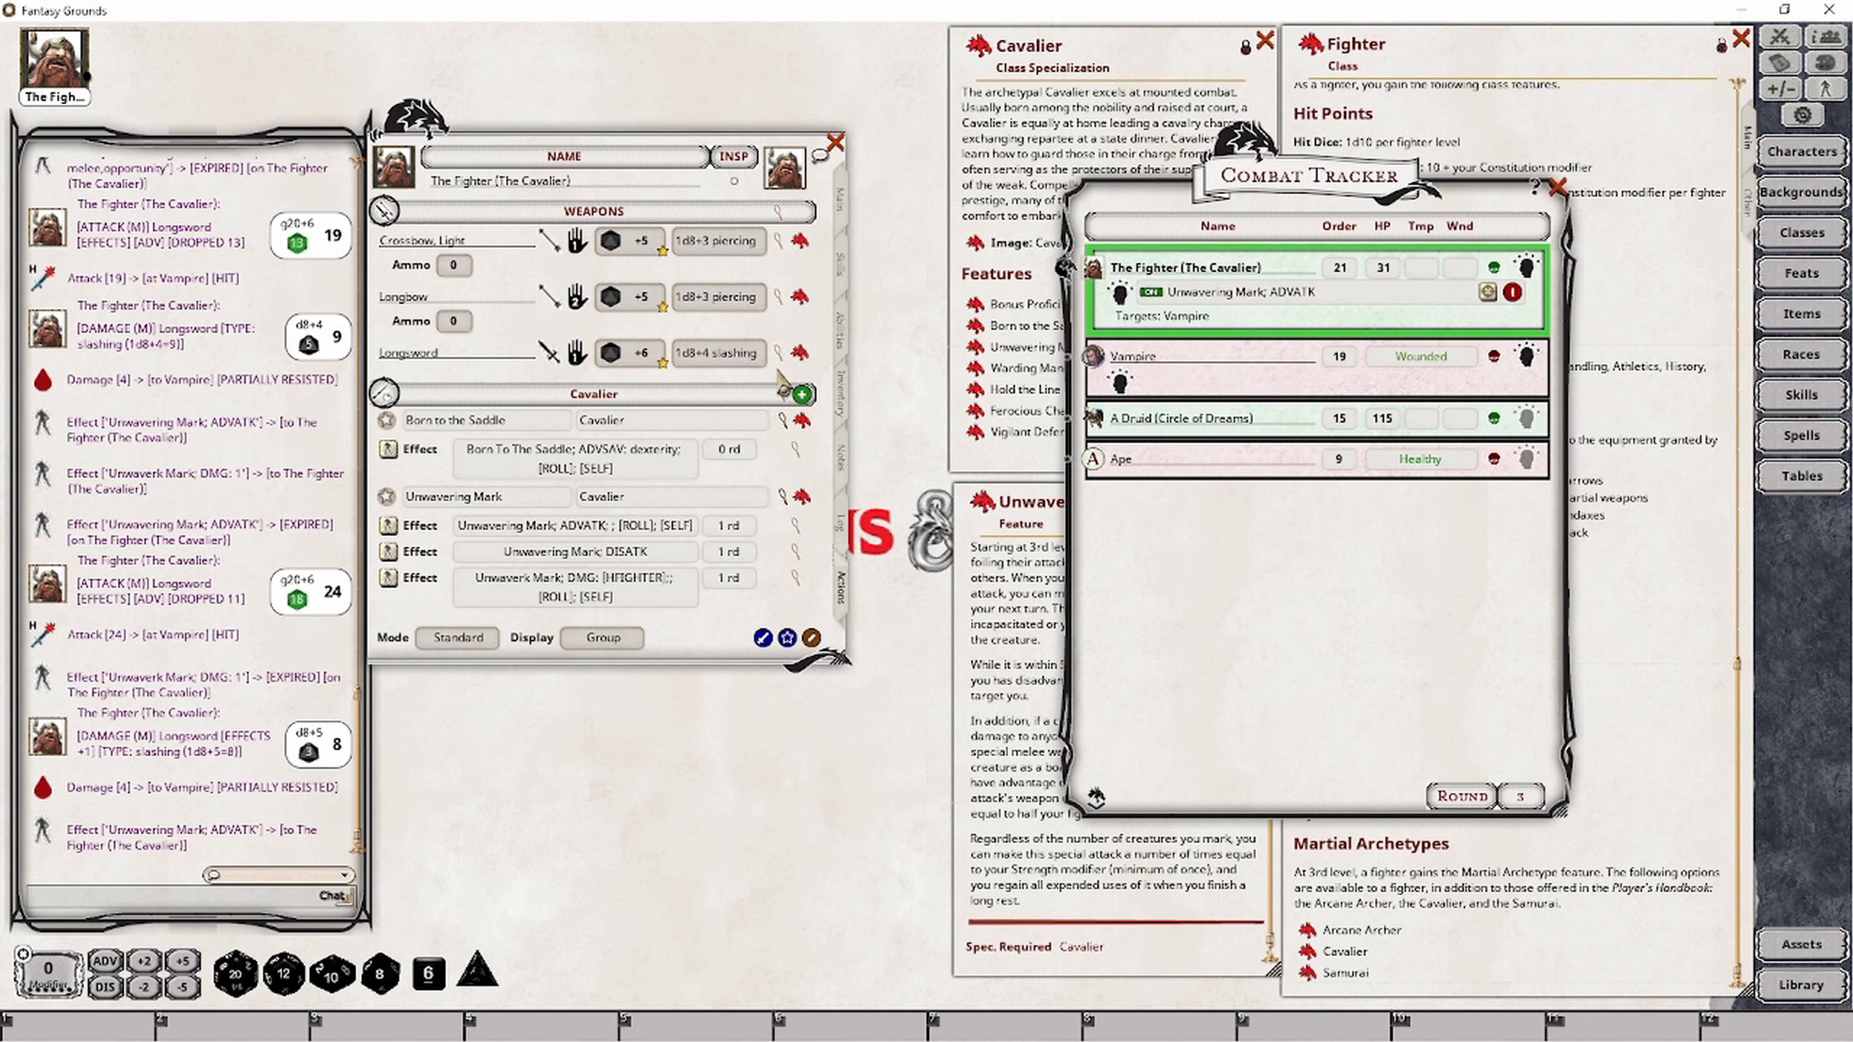
{"action": "double_click", "coordinate": [641, 356]}
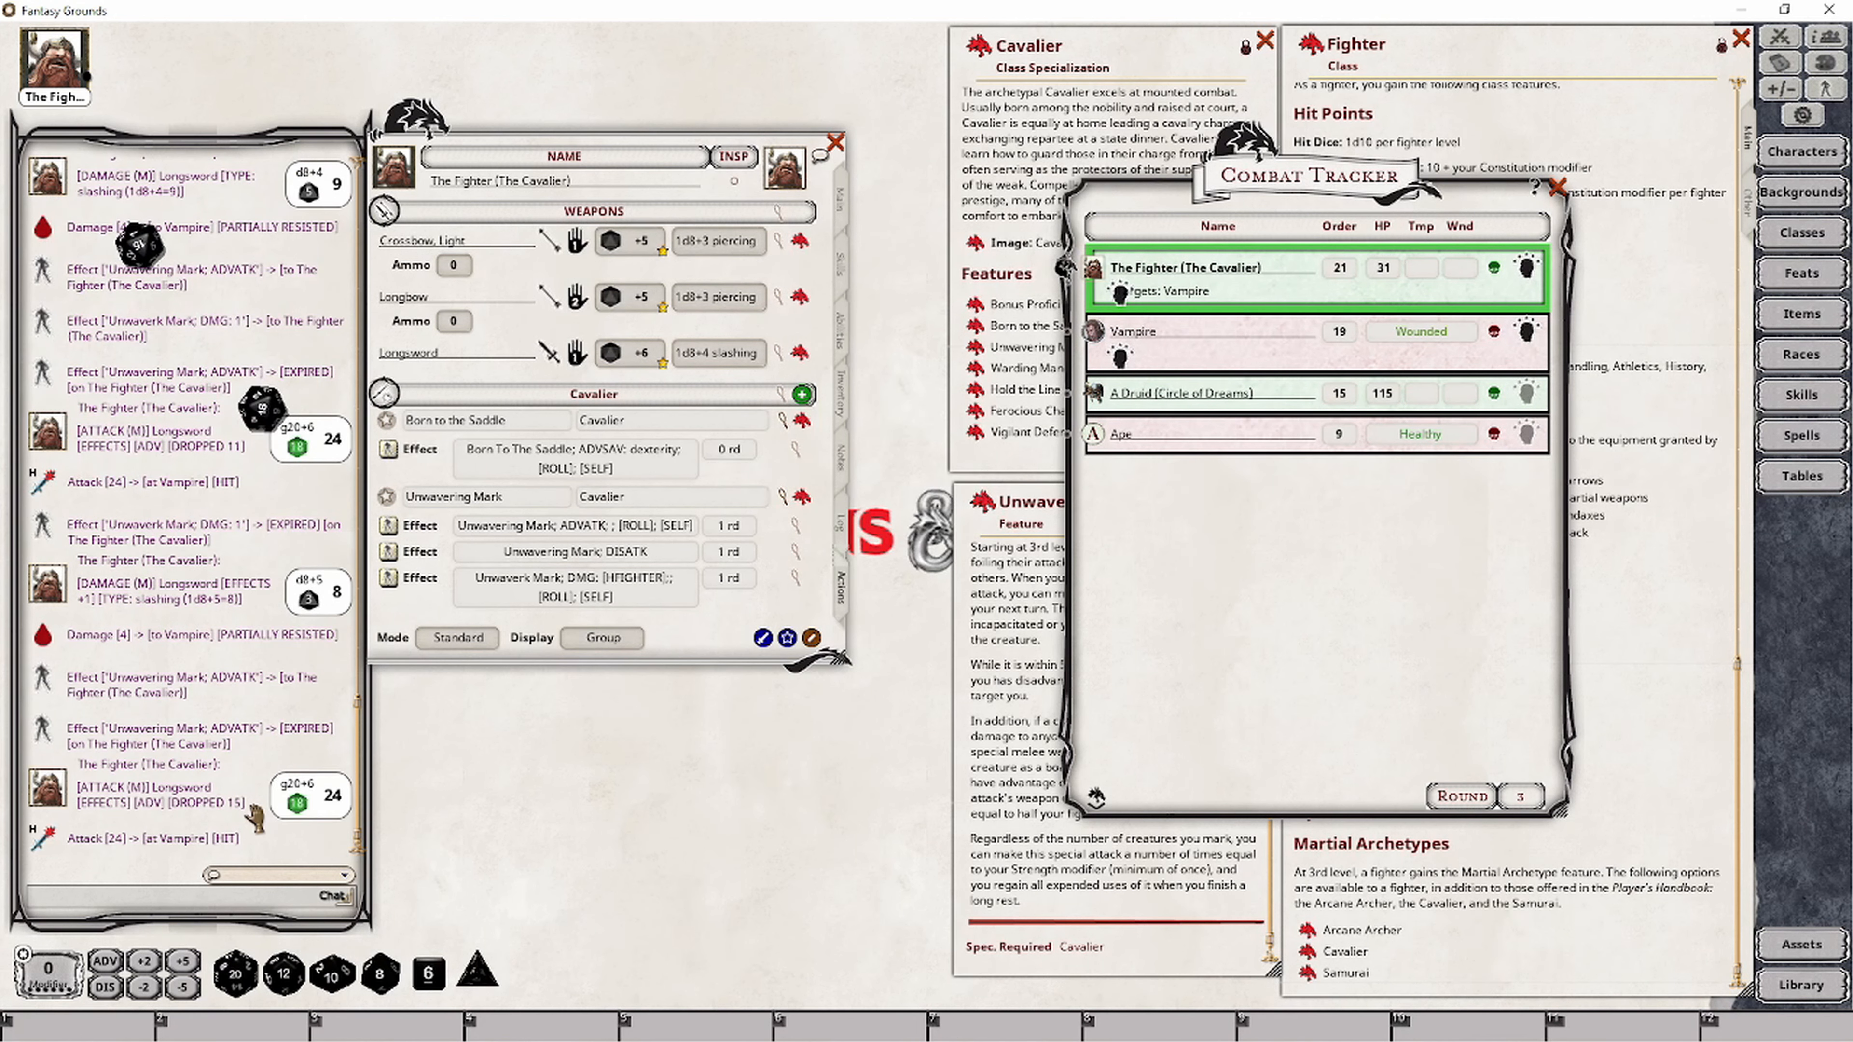
{"action": "left_click", "coordinate": [389, 578]}
{"action": "double_click", "coordinate": [719, 353]}
Add a fourth effect to Unwavering Mark with the description "ATK: melee, opportunity".
{"action": "right_click", "coordinate": [670, 549]}
{"action": "left_click", "coordinate": [725, 548]}
{"action": "left_click", "coordinate": [672, 607]}
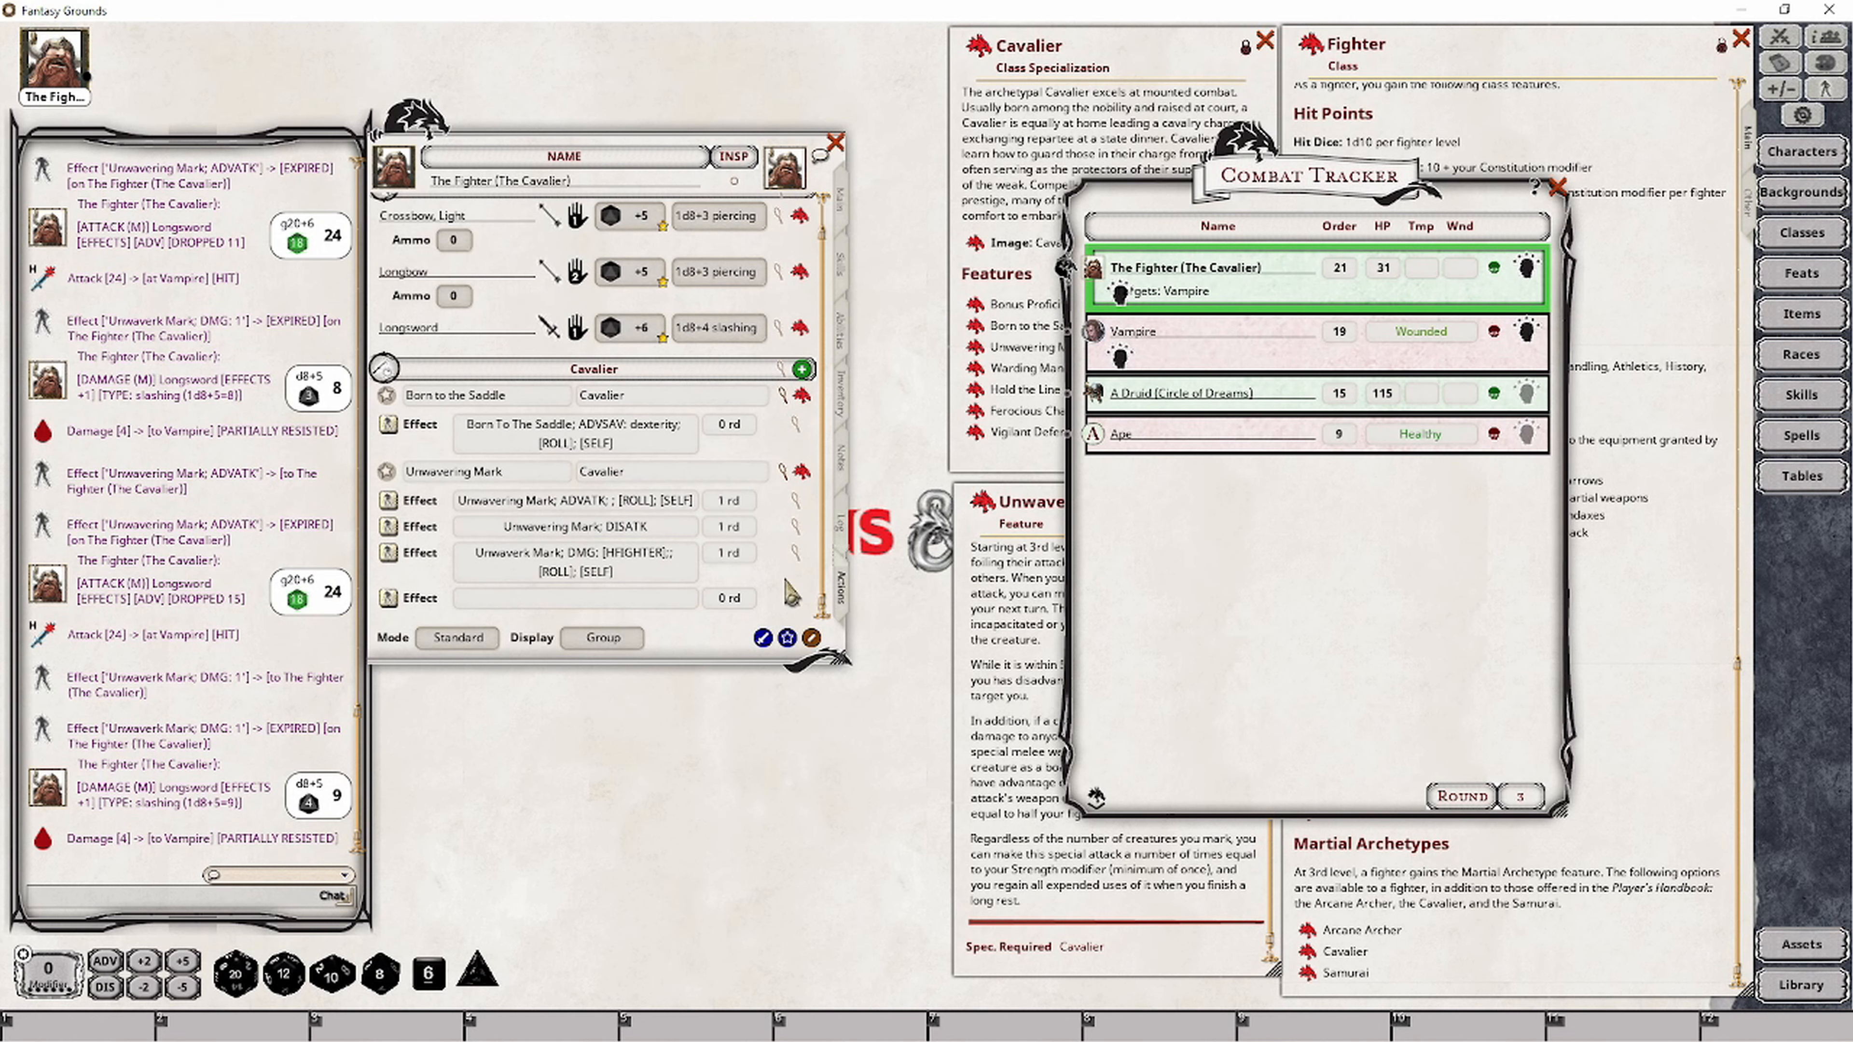
{"action": "left_click", "coordinate": [795, 598]}
{"action": "left_click", "coordinate": [846, 521]}
{"action": "type", "text": "ATK: melee, opportunity"}
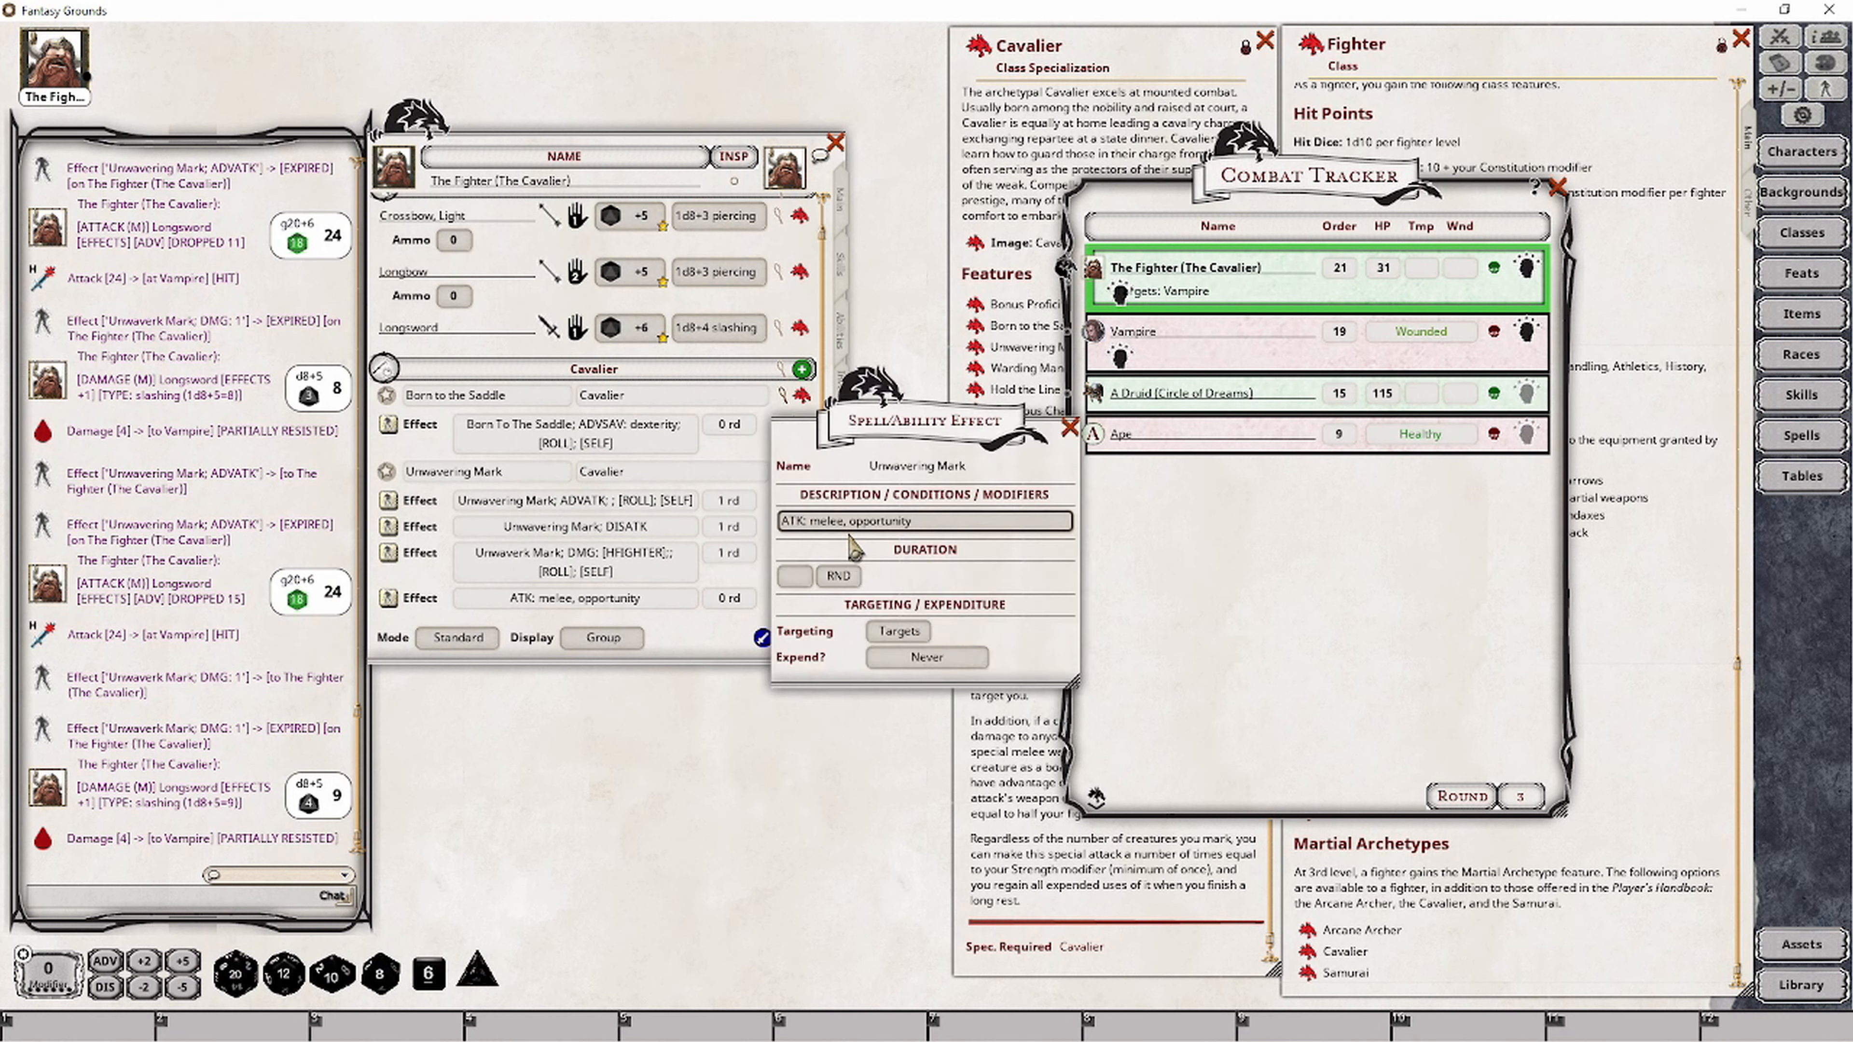
Set the opportunity attack effect to expend on next roll, target self and last 1 round.
{"action": "left_click", "coordinate": [908, 657]}
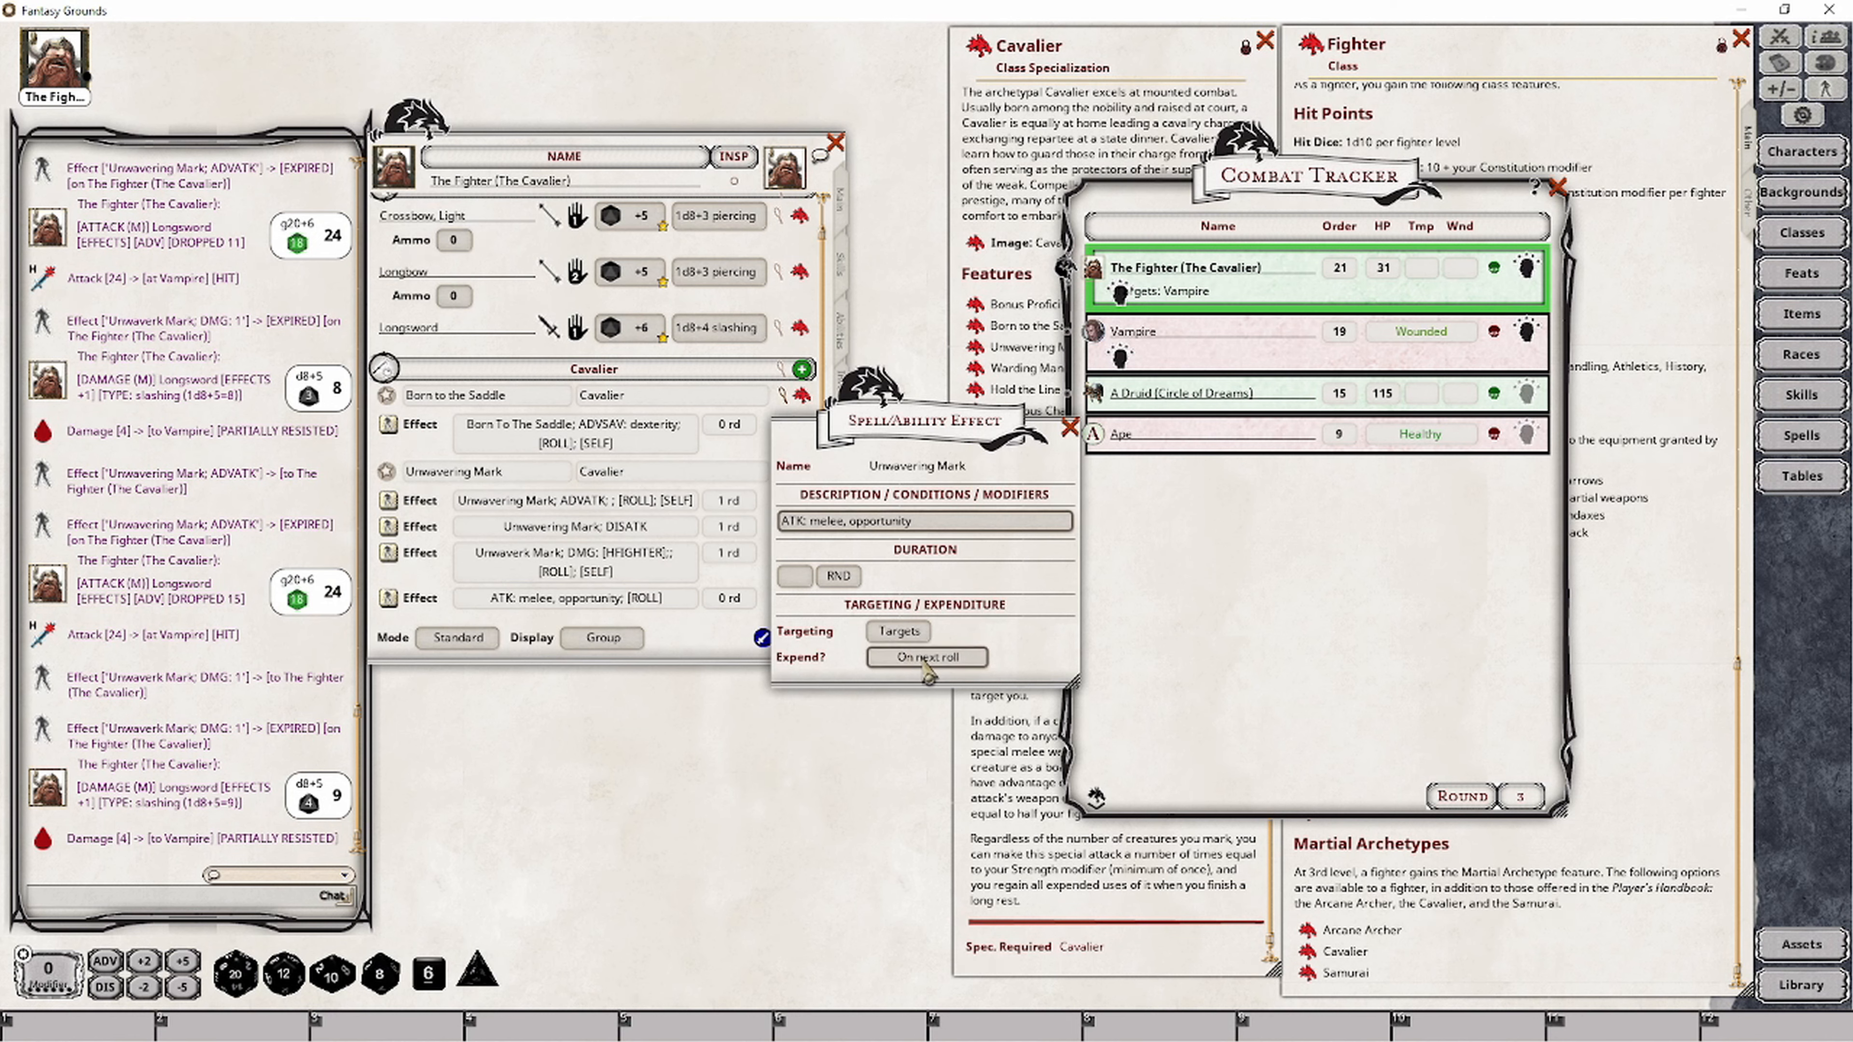
{"action": "left_click", "coordinate": [904, 635]}
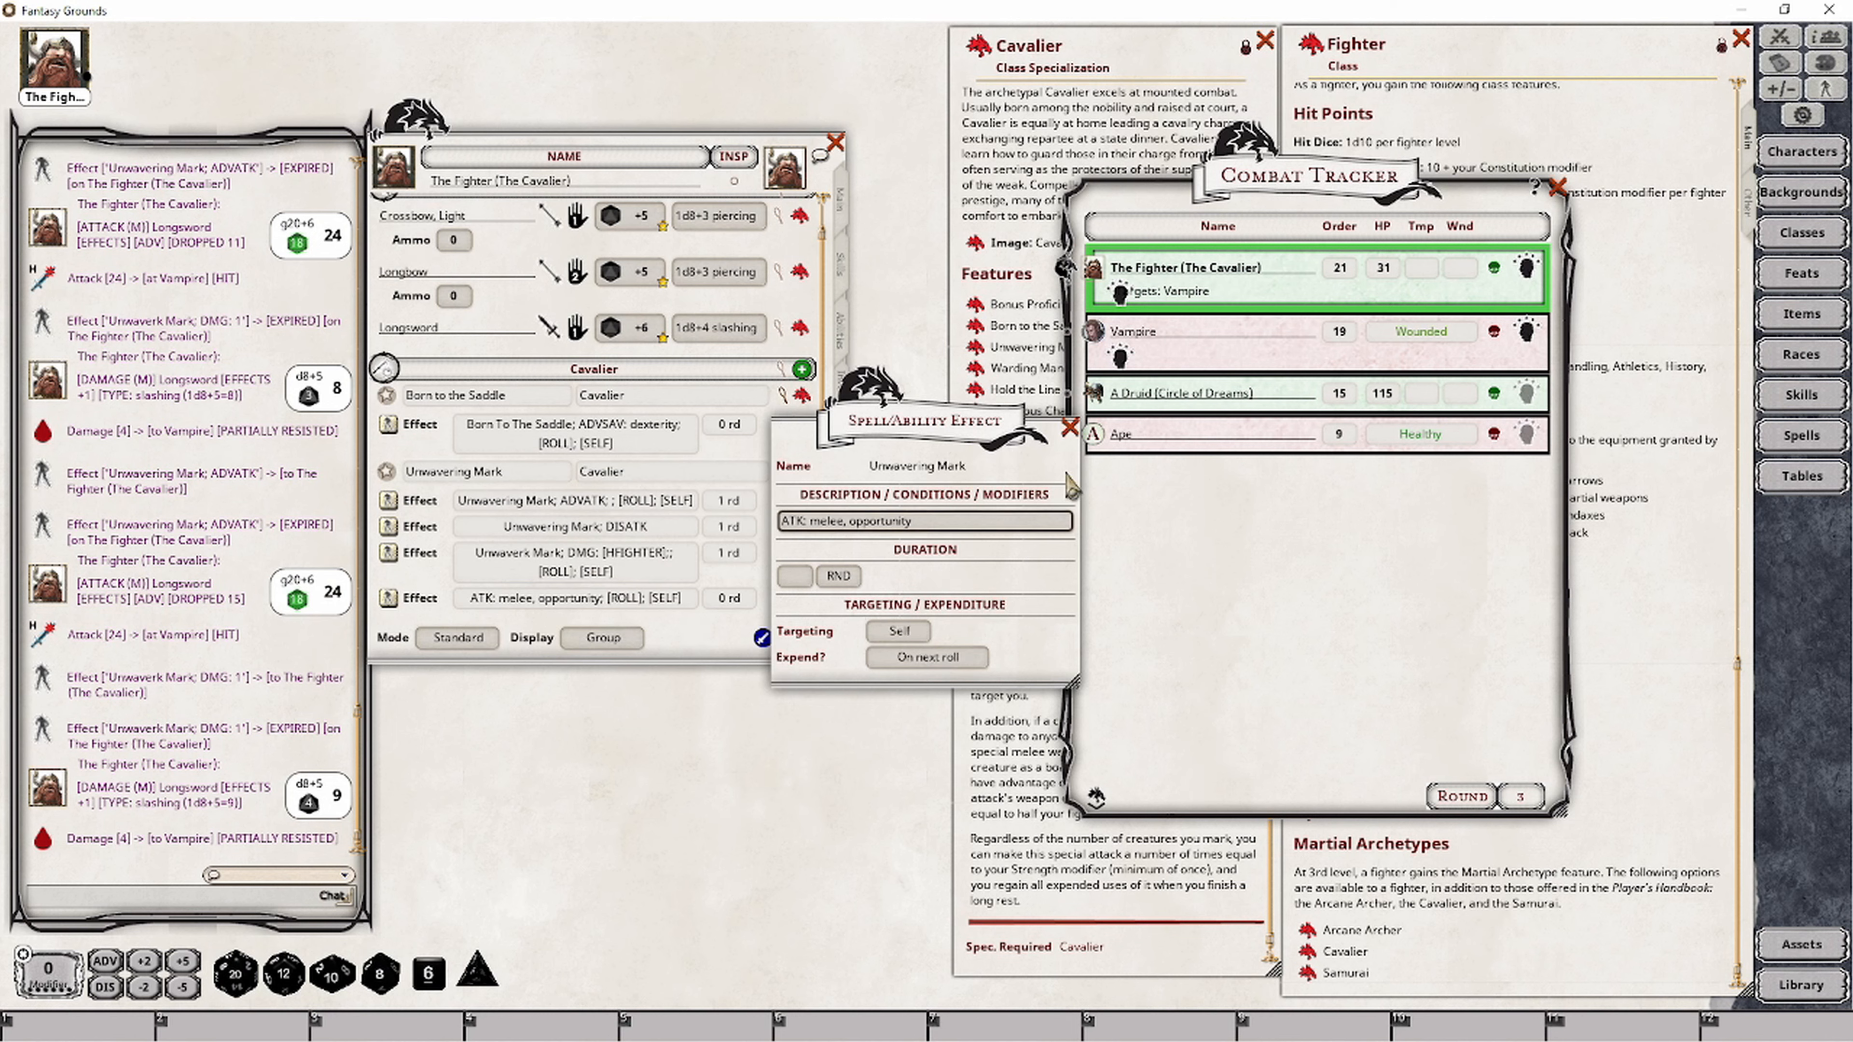
{"action": "left_click", "coordinate": [795, 575]}
{"action": "type", "text": "1"}
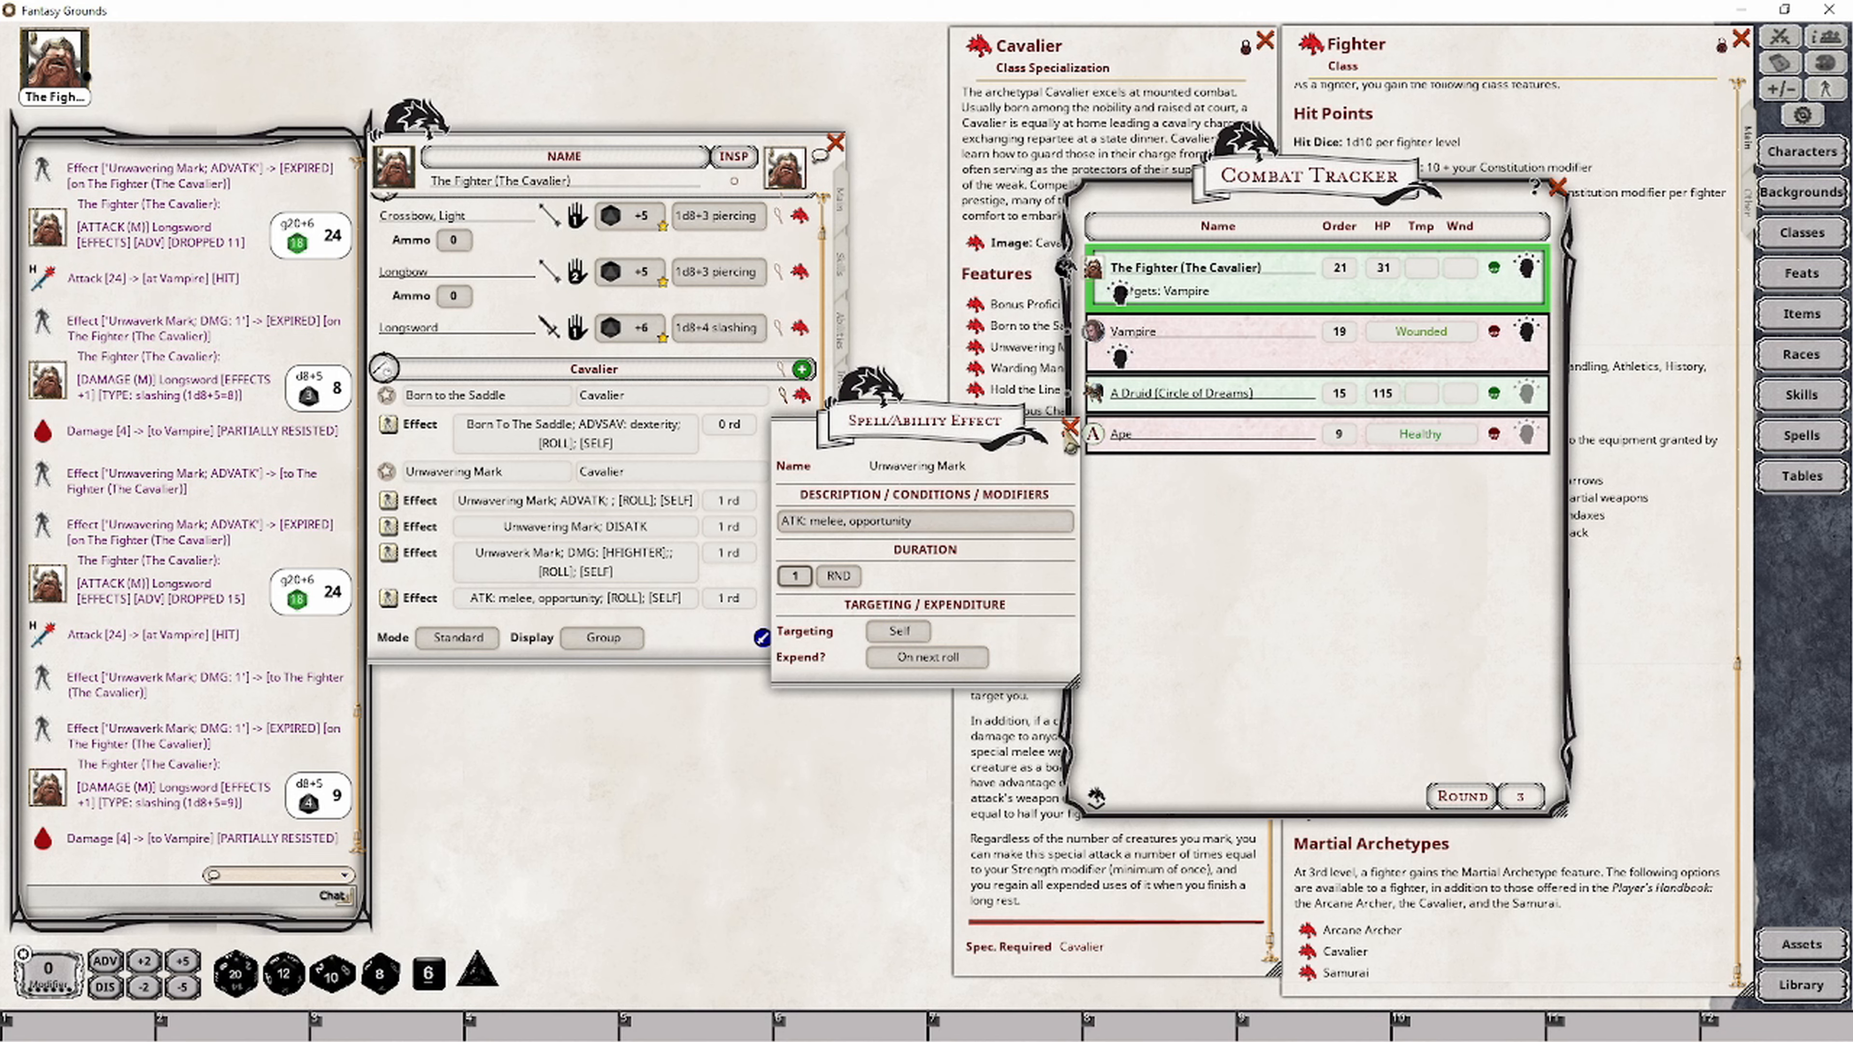
{"action": "left_click", "coordinate": [1069, 427]}
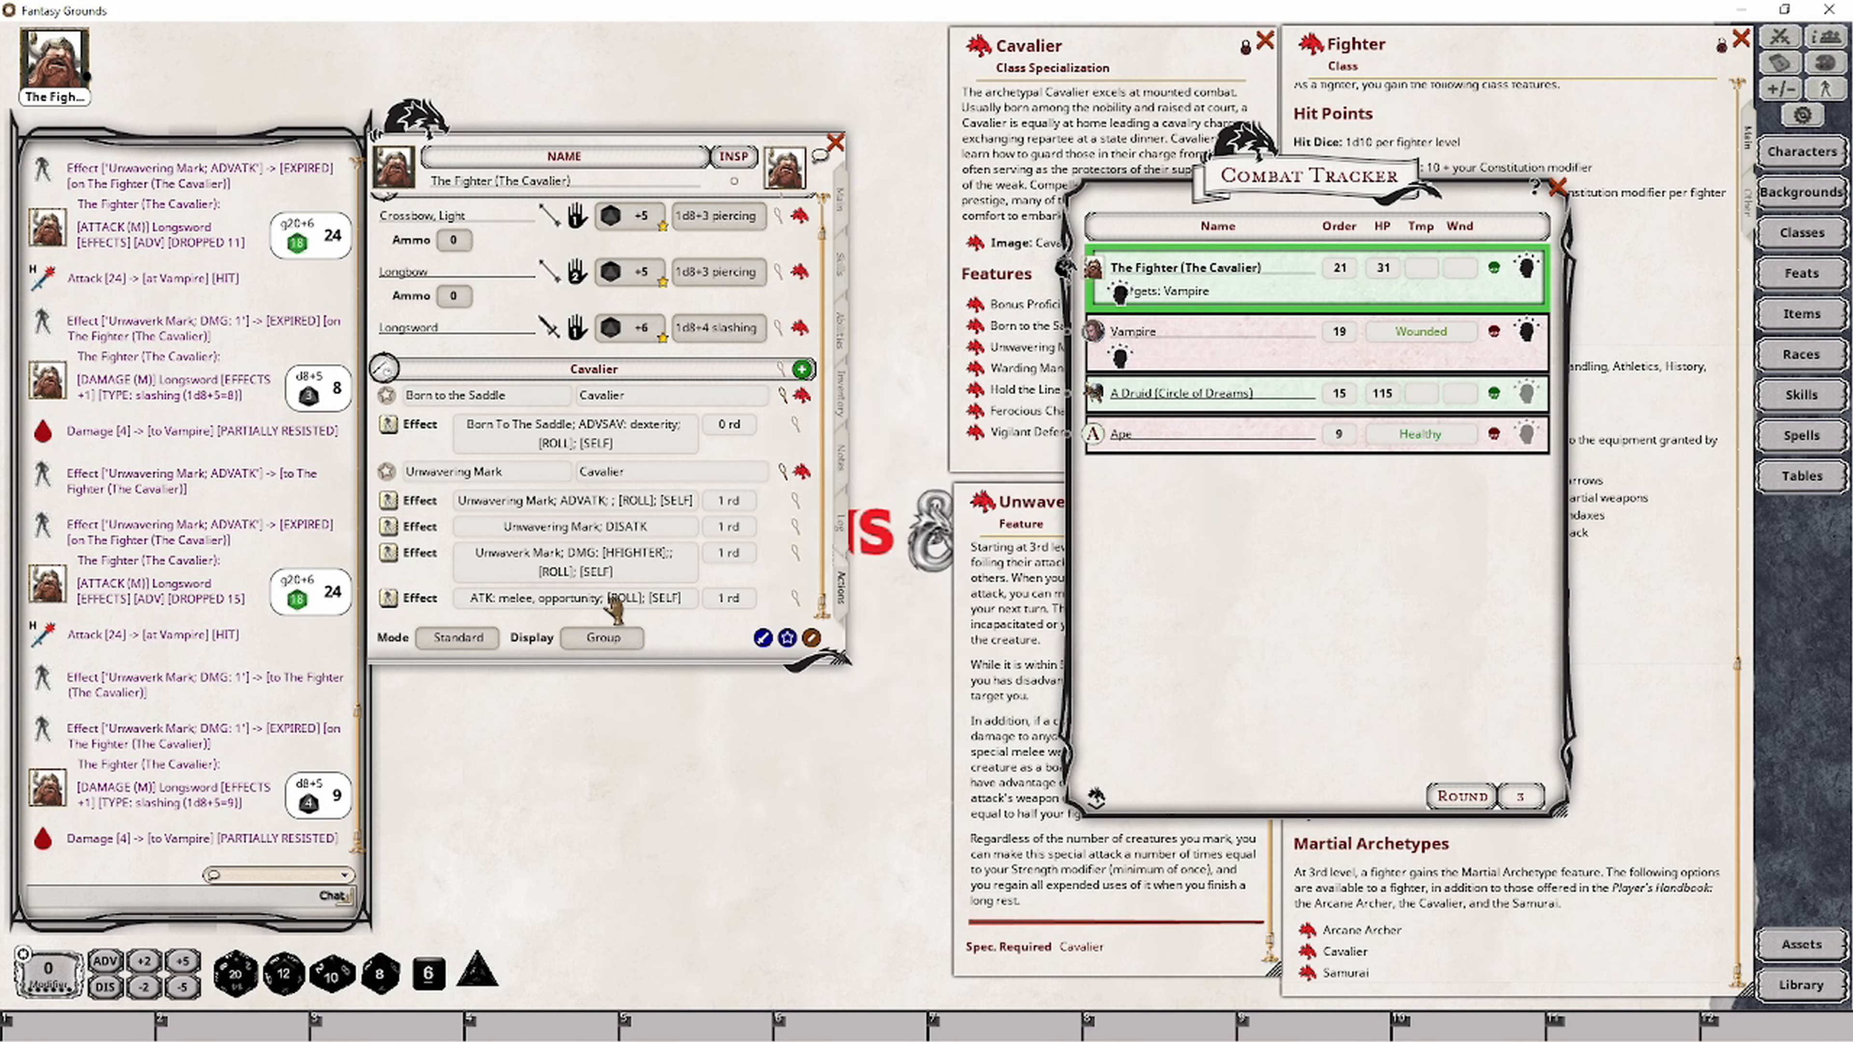
Test the opportunity effect together with ADVATK on the fighter by rolling two longsword attacks against the Vampire.
{"action": "left_click", "coordinate": [390, 598]}
{"action": "left_click", "coordinate": [391, 504]}
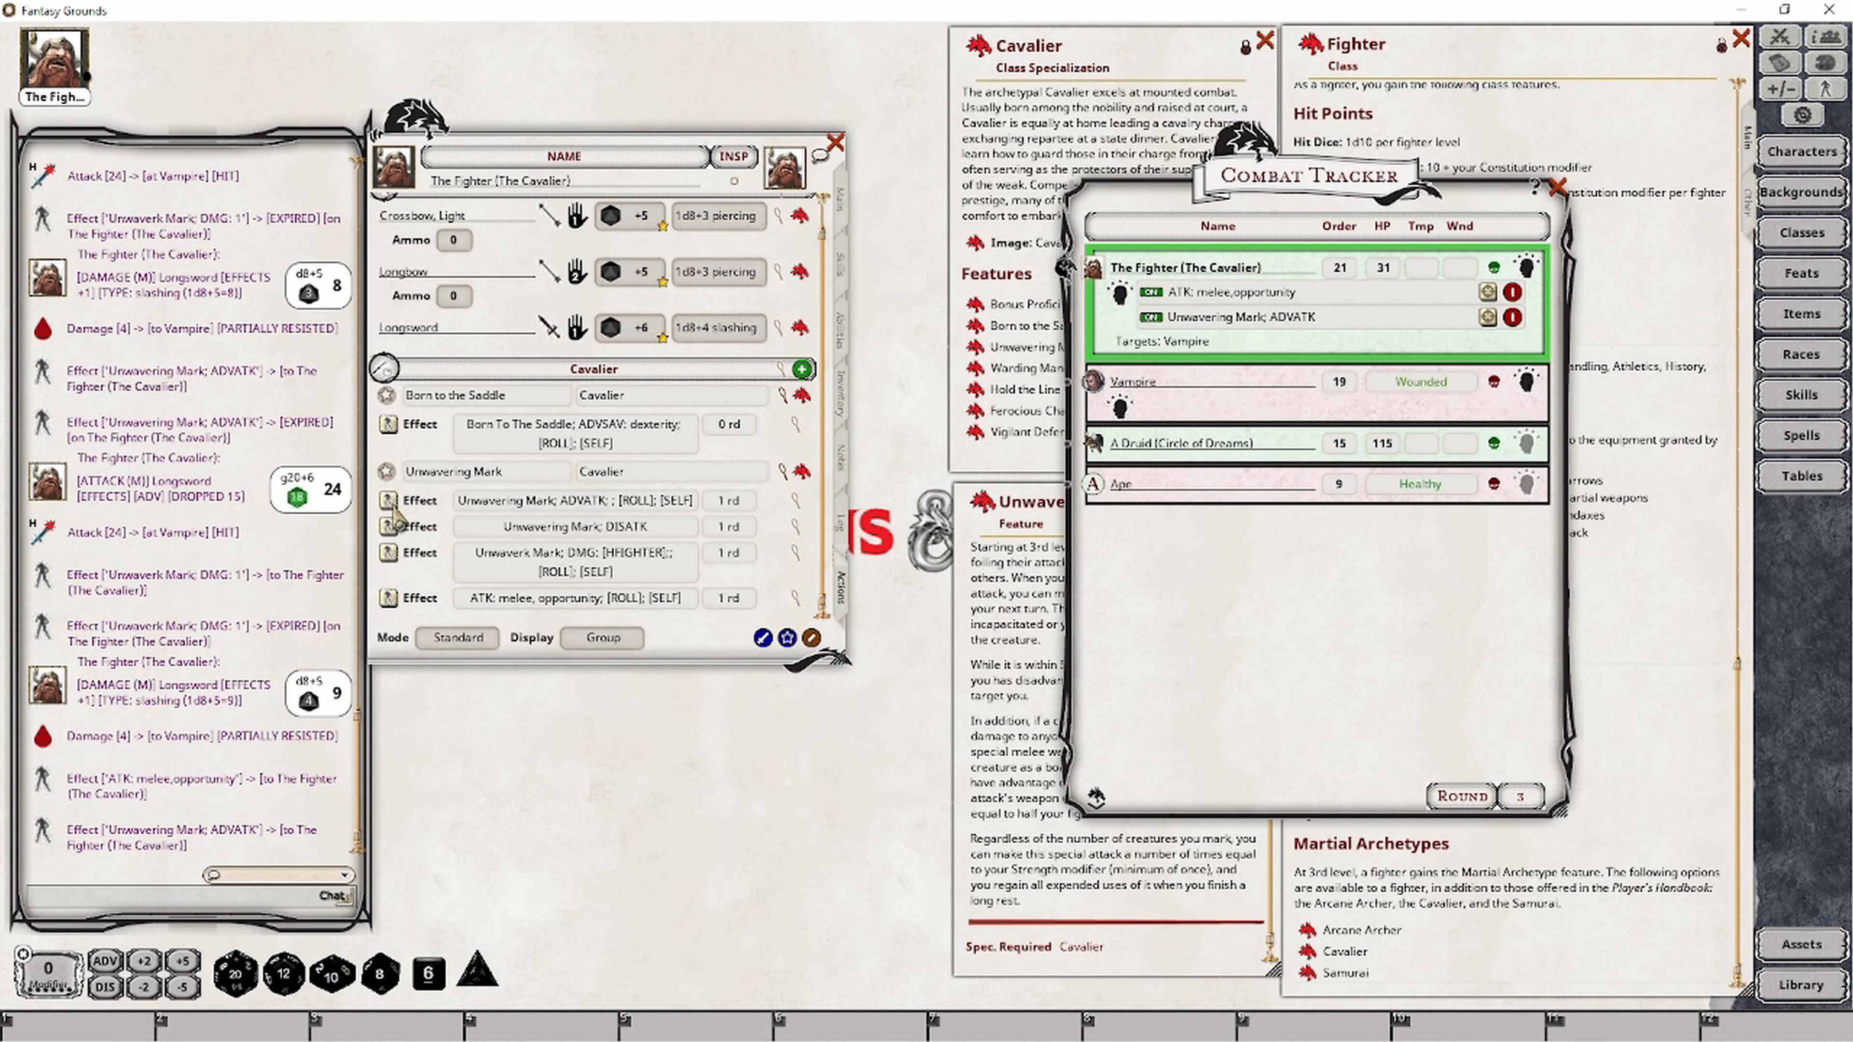
{"action": "double_click", "coordinate": [640, 332]}
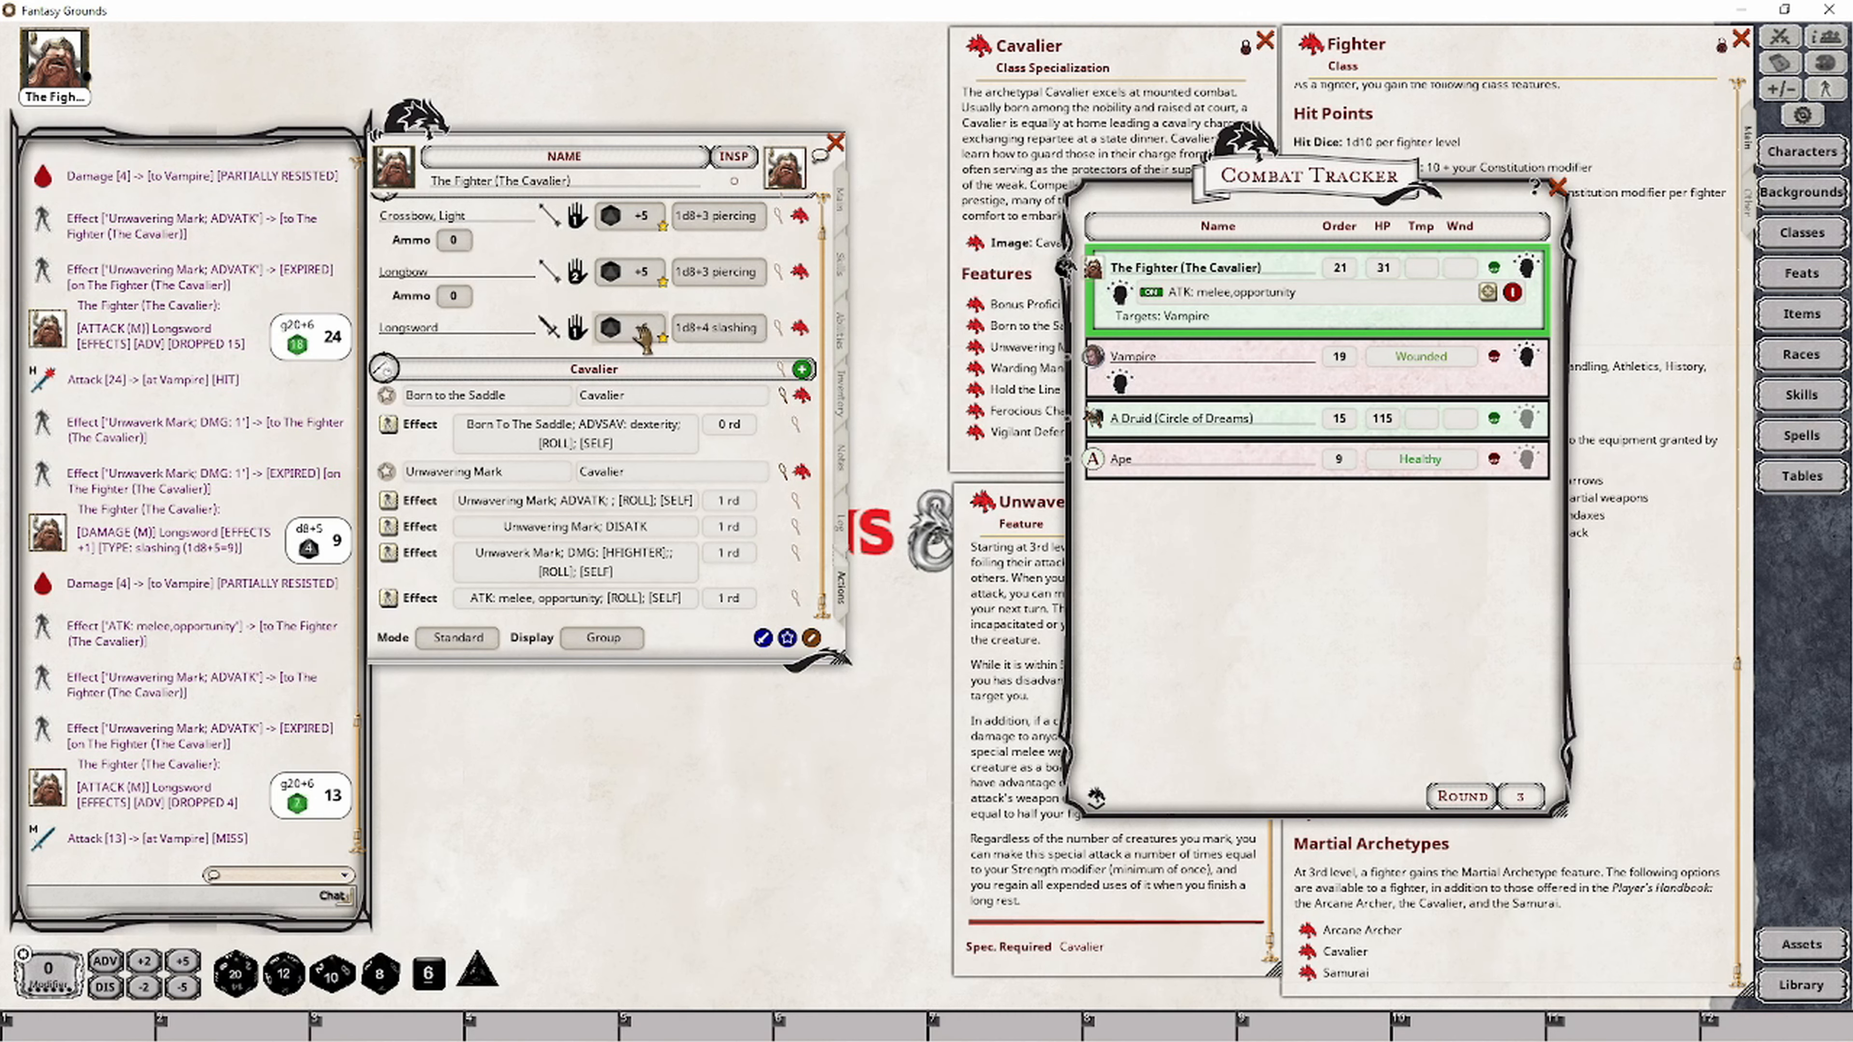
{"action": "double_click", "coordinate": [643, 337]}
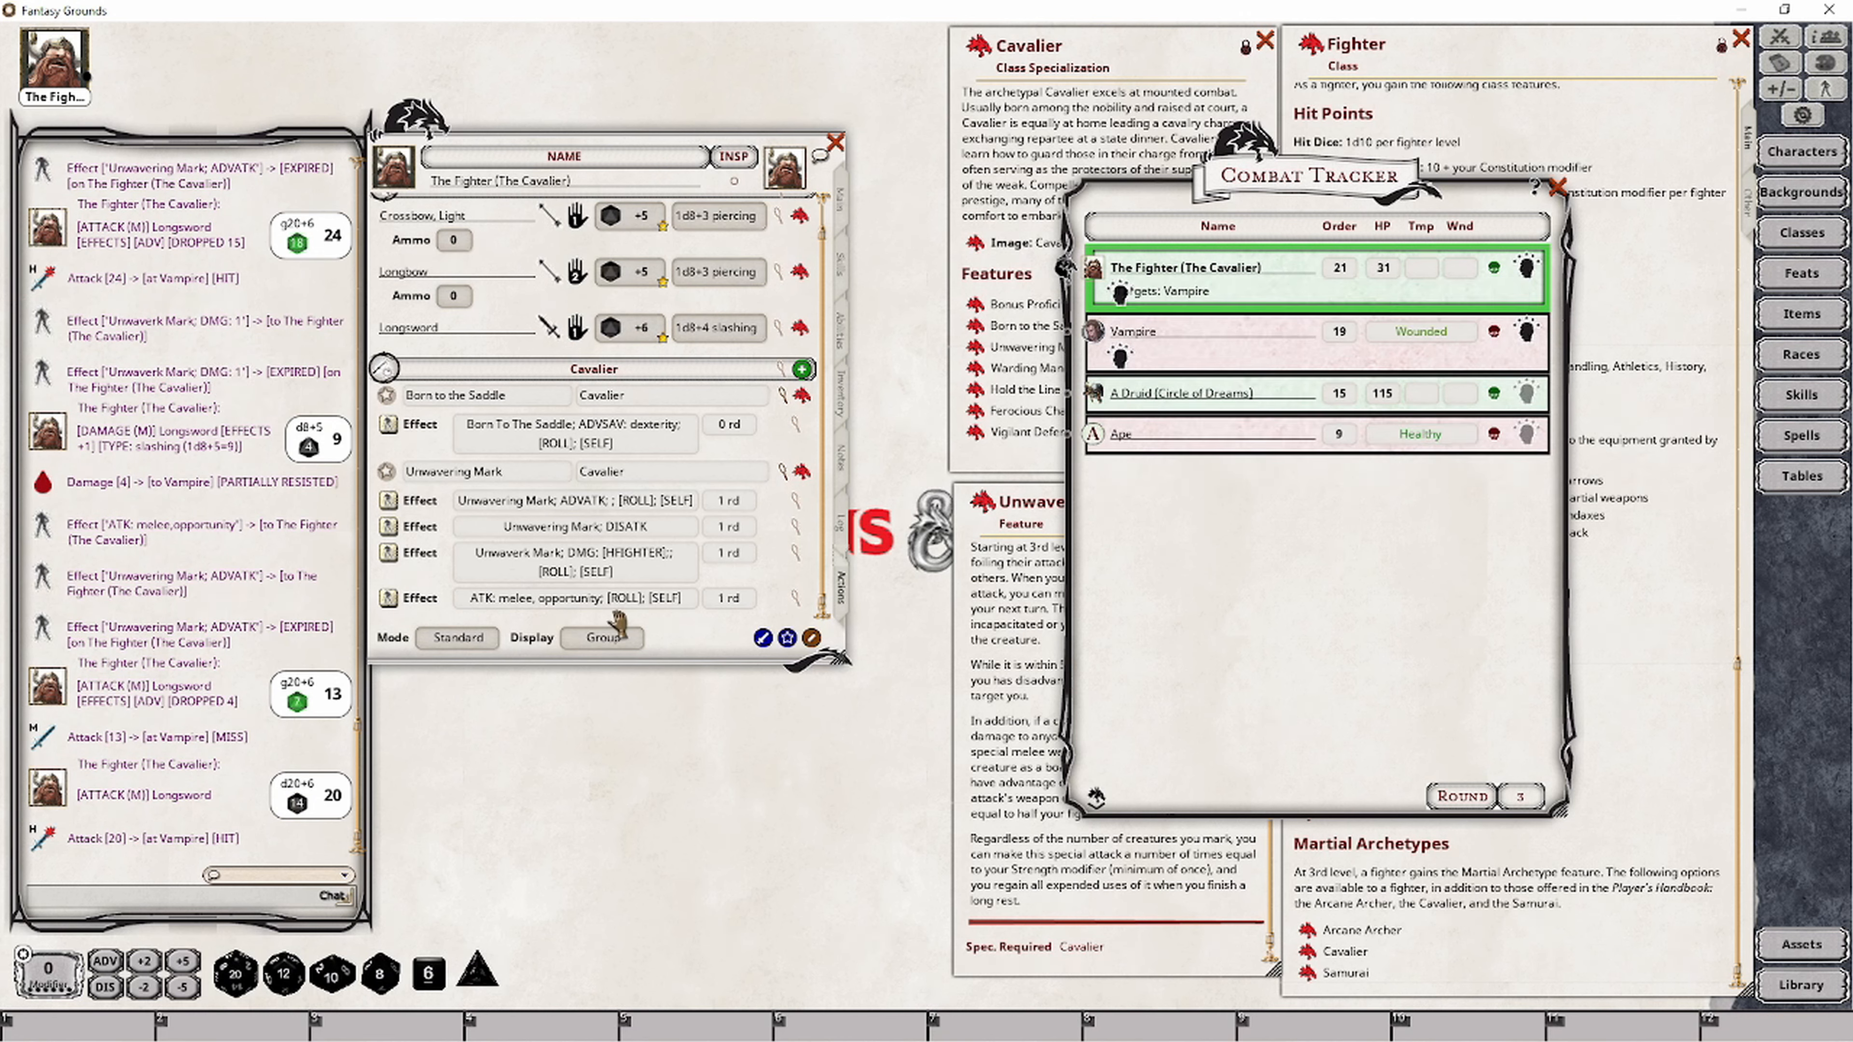
Delete the "ATK: melee, opportunity" effect from Unwavering Mark.
{"action": "right_click", "coordinate": [681, 612]}
{"action": "left_click", "coordinate": [732, 652]}
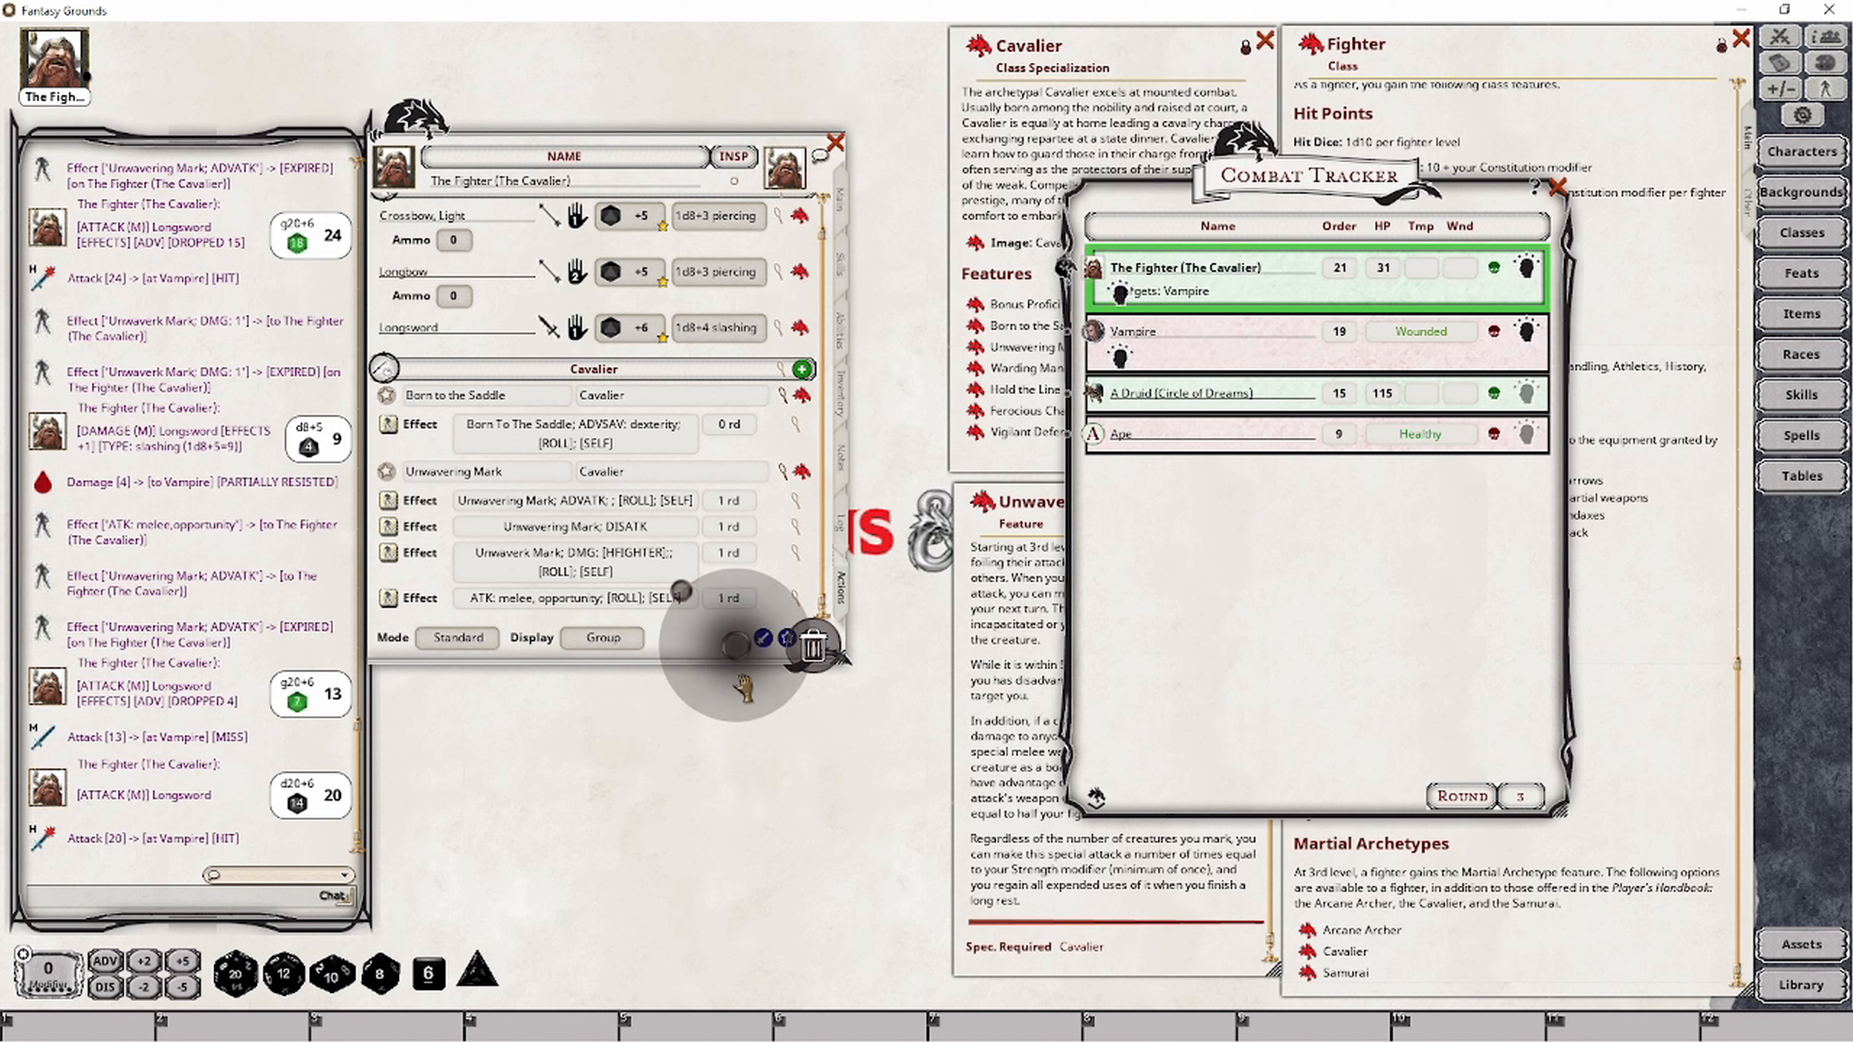
{"action": "left_click", "coordinate": [812, 645]}
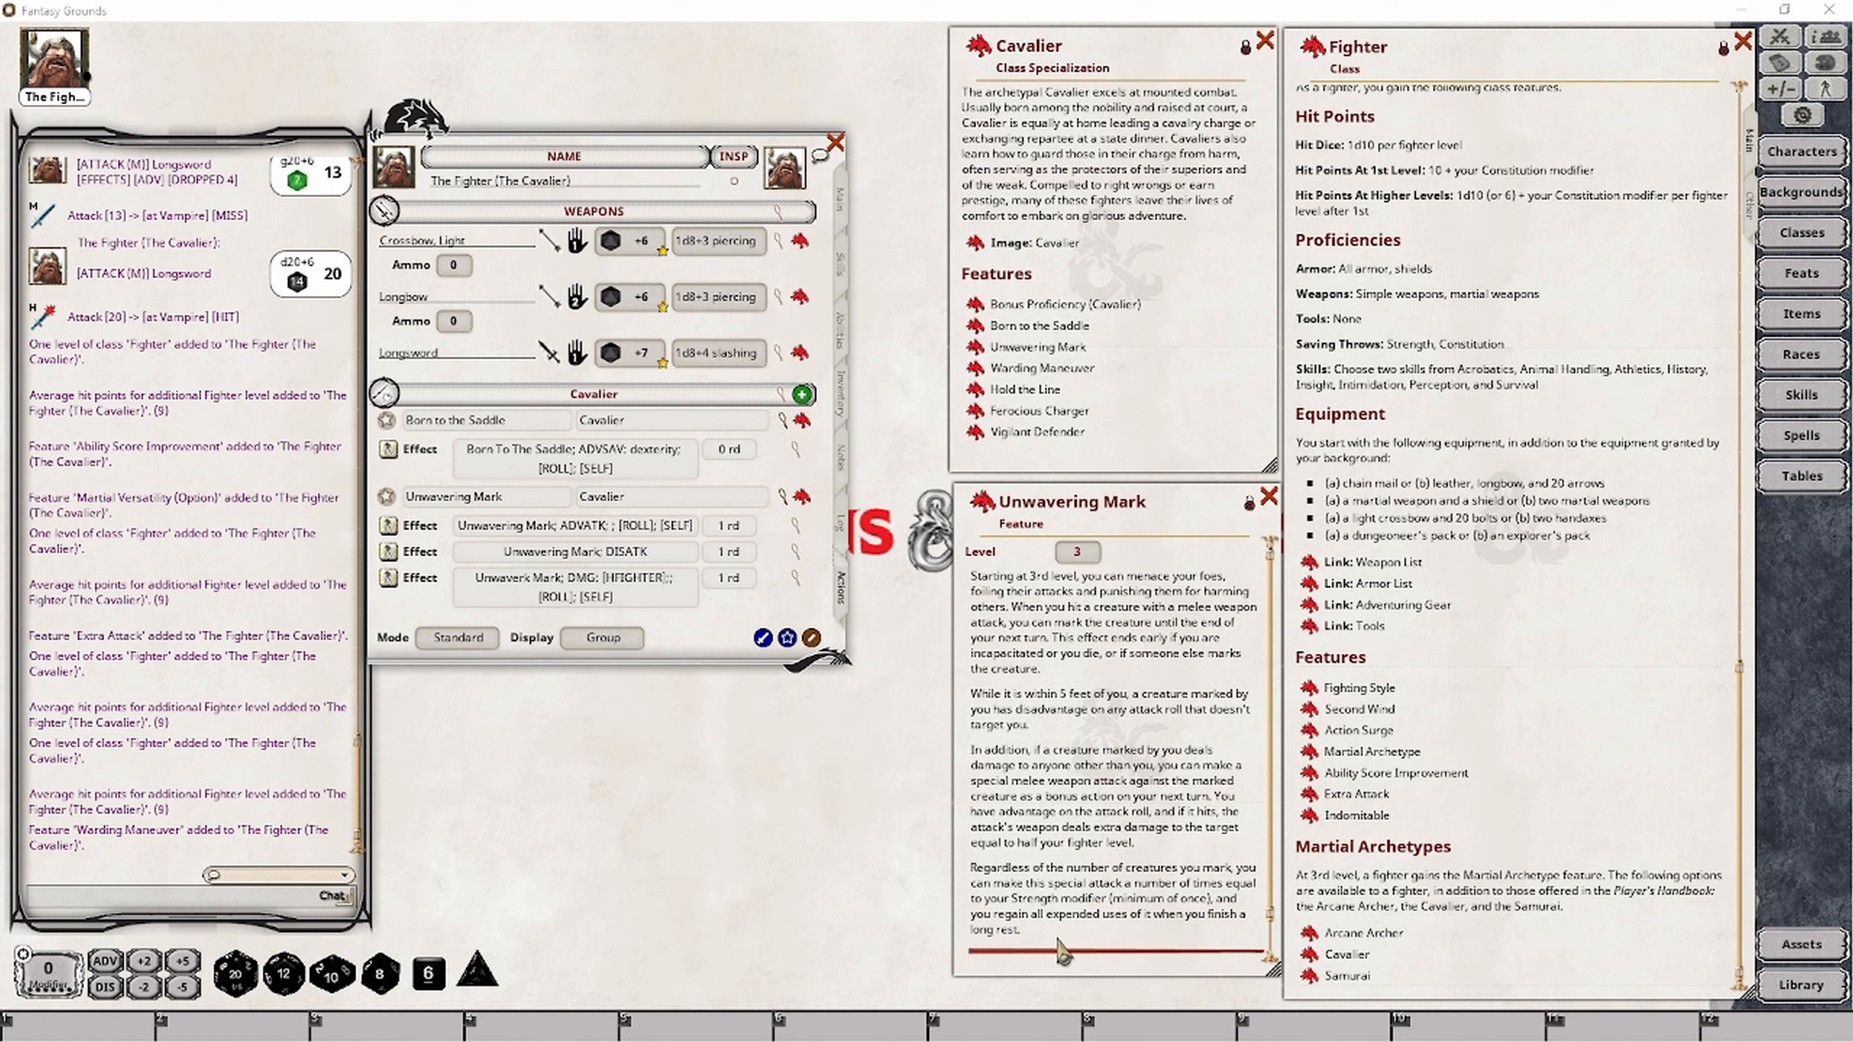
Check the fighter's level and ability modifiers on the main character page, and return to the weapons and powers.
{"action": "left_click", "coordinate": [841, 200]}
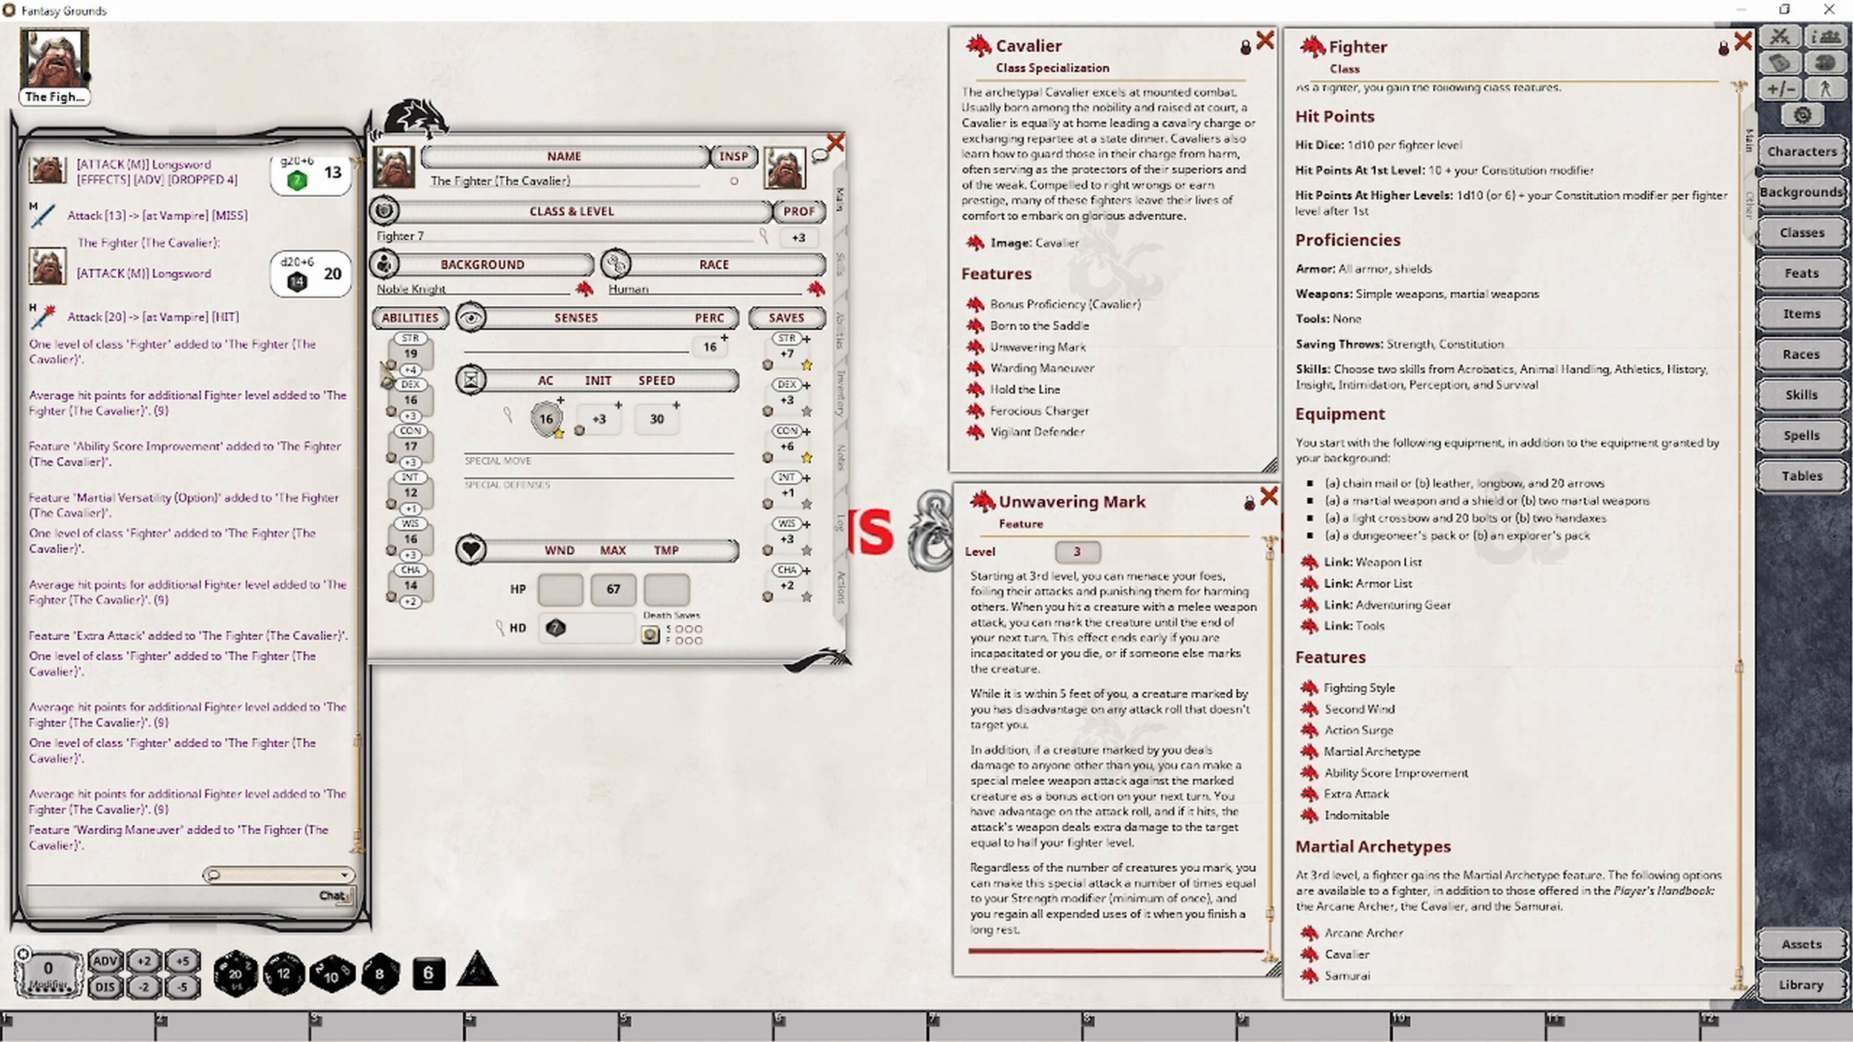
{"action": "left_click", "coordinate": [847, 593]}
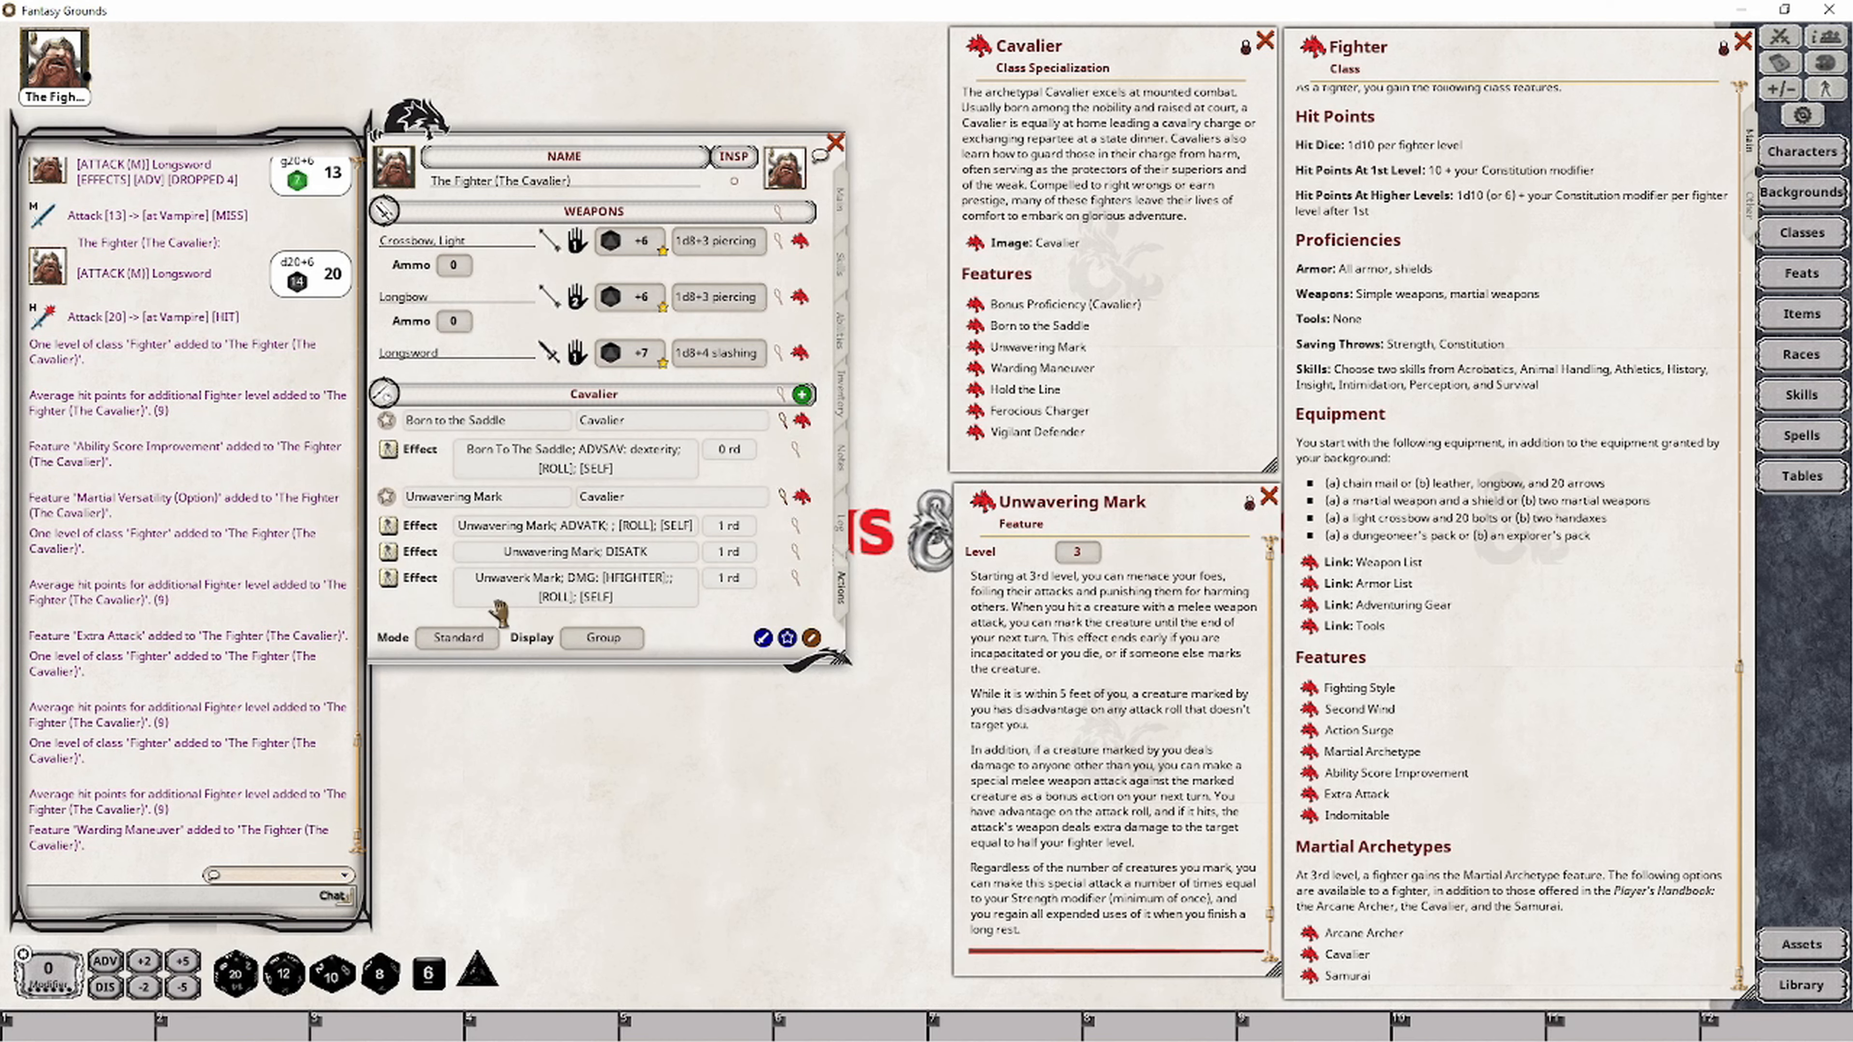
Set Unwavering Mark's daily uses to 4 in preparation mode, and switch the powers to combat mode.
{"action": "left_click", "coordinate": [447, 635]}
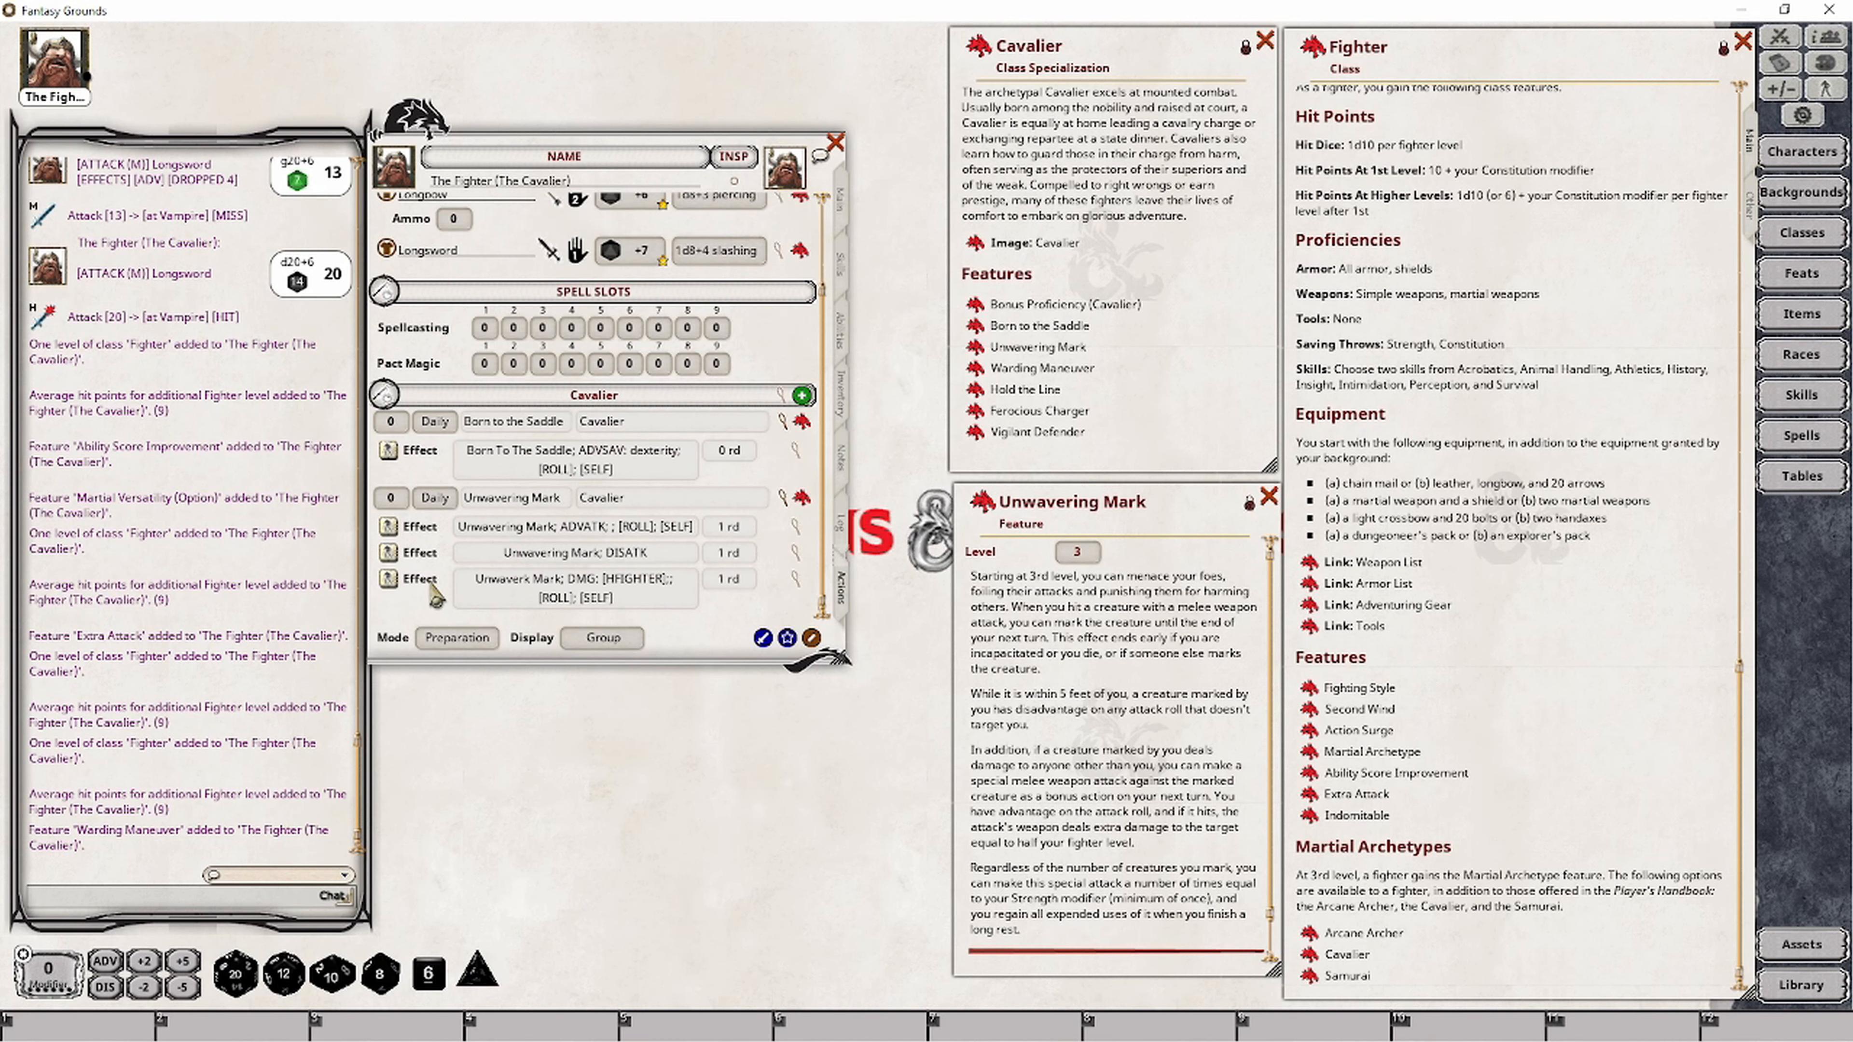
{"action": "left_click", "coordinate": [390, 498]}
{"action": "left_click", "coordinate": [438, 632]}
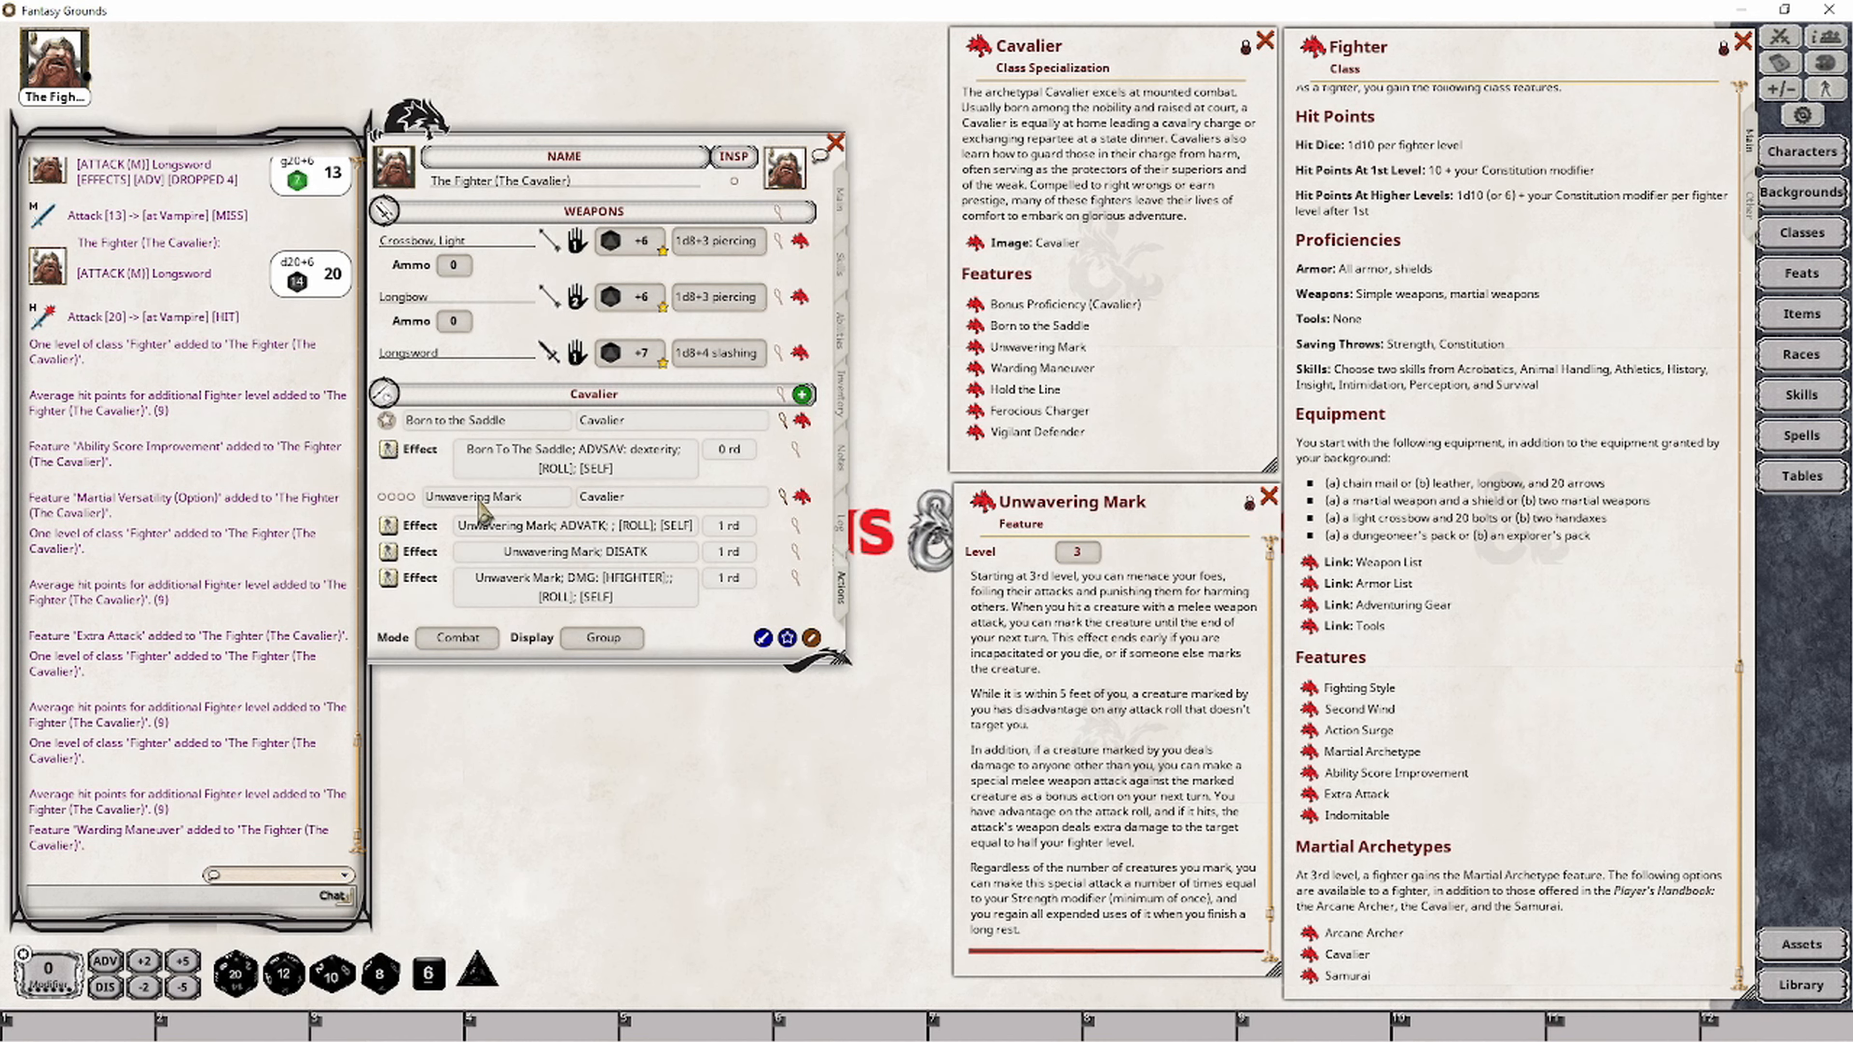
Expend all four uses of Unwavering Mark.
{"action": "left_click", "coordinate": [382, 497]}
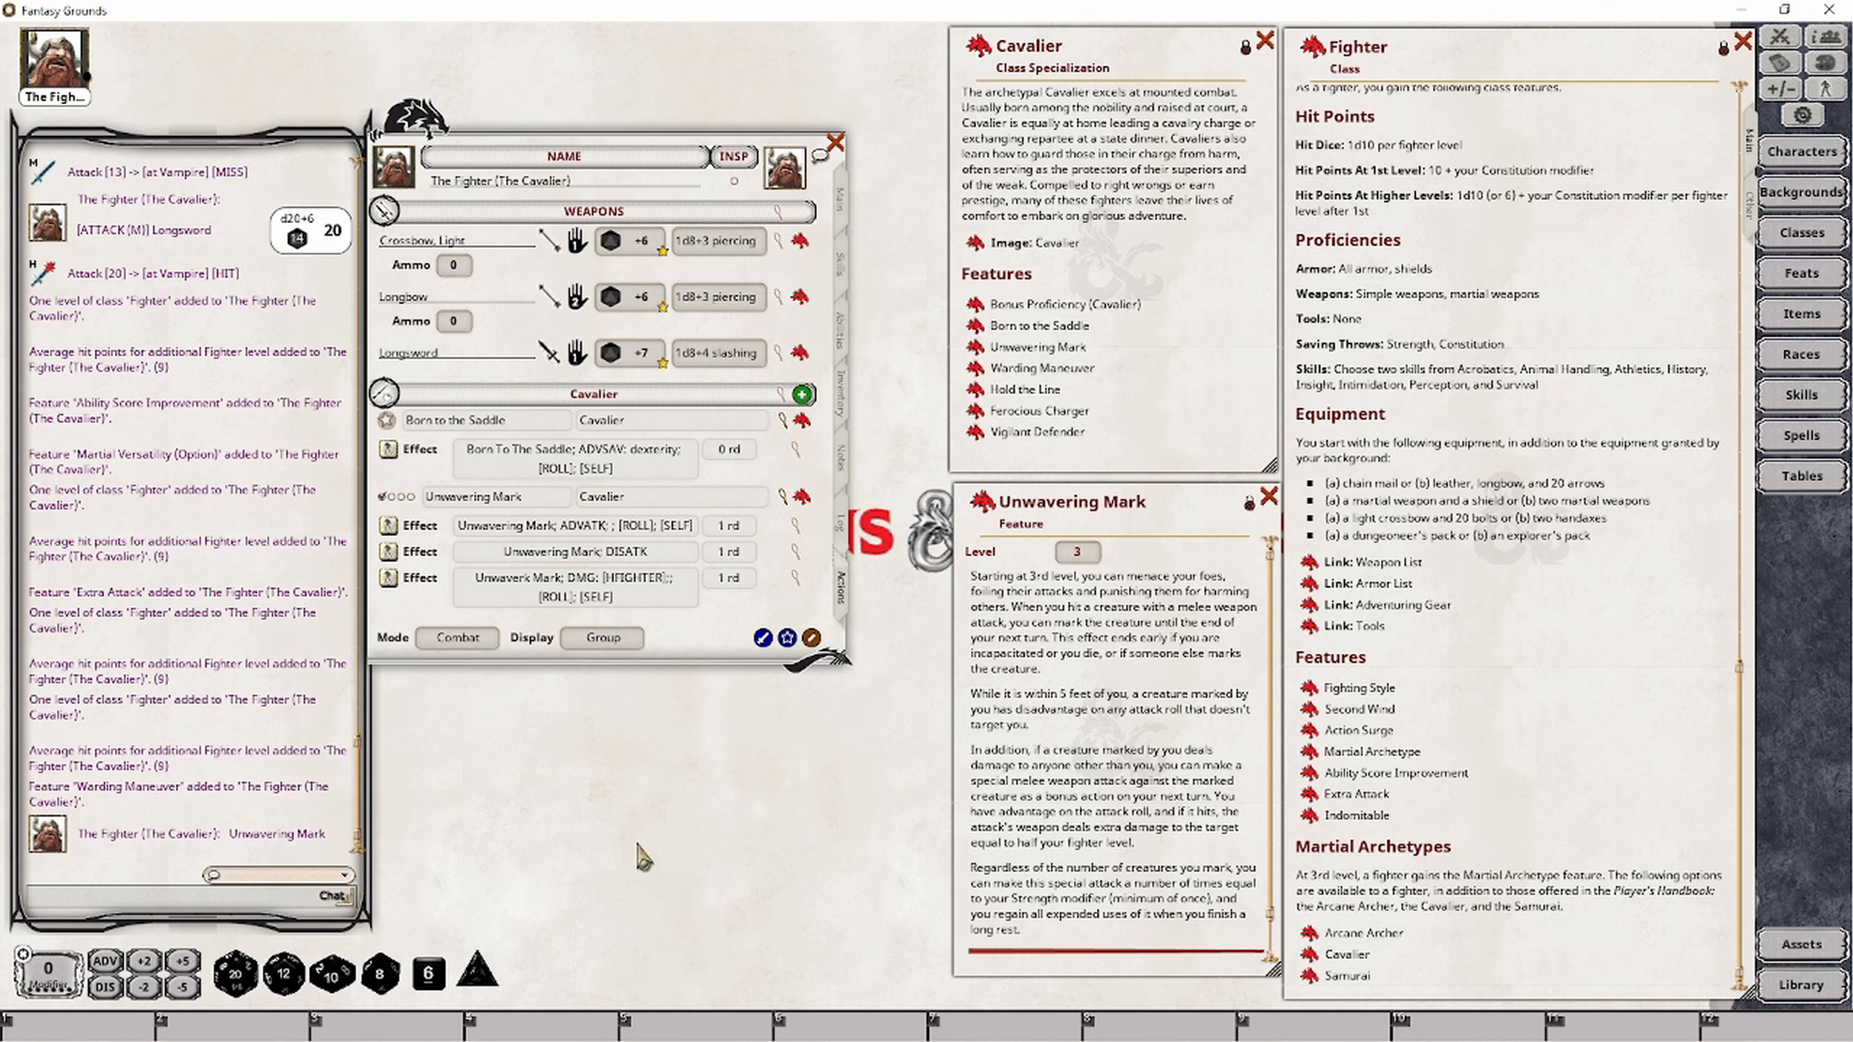
{"action": "left_click", "coordinate": [401, 498]}
{"action": "left_click", "coordinate": [401, 498]}
{"action": "left_click", "coordinate": [409, 497]}
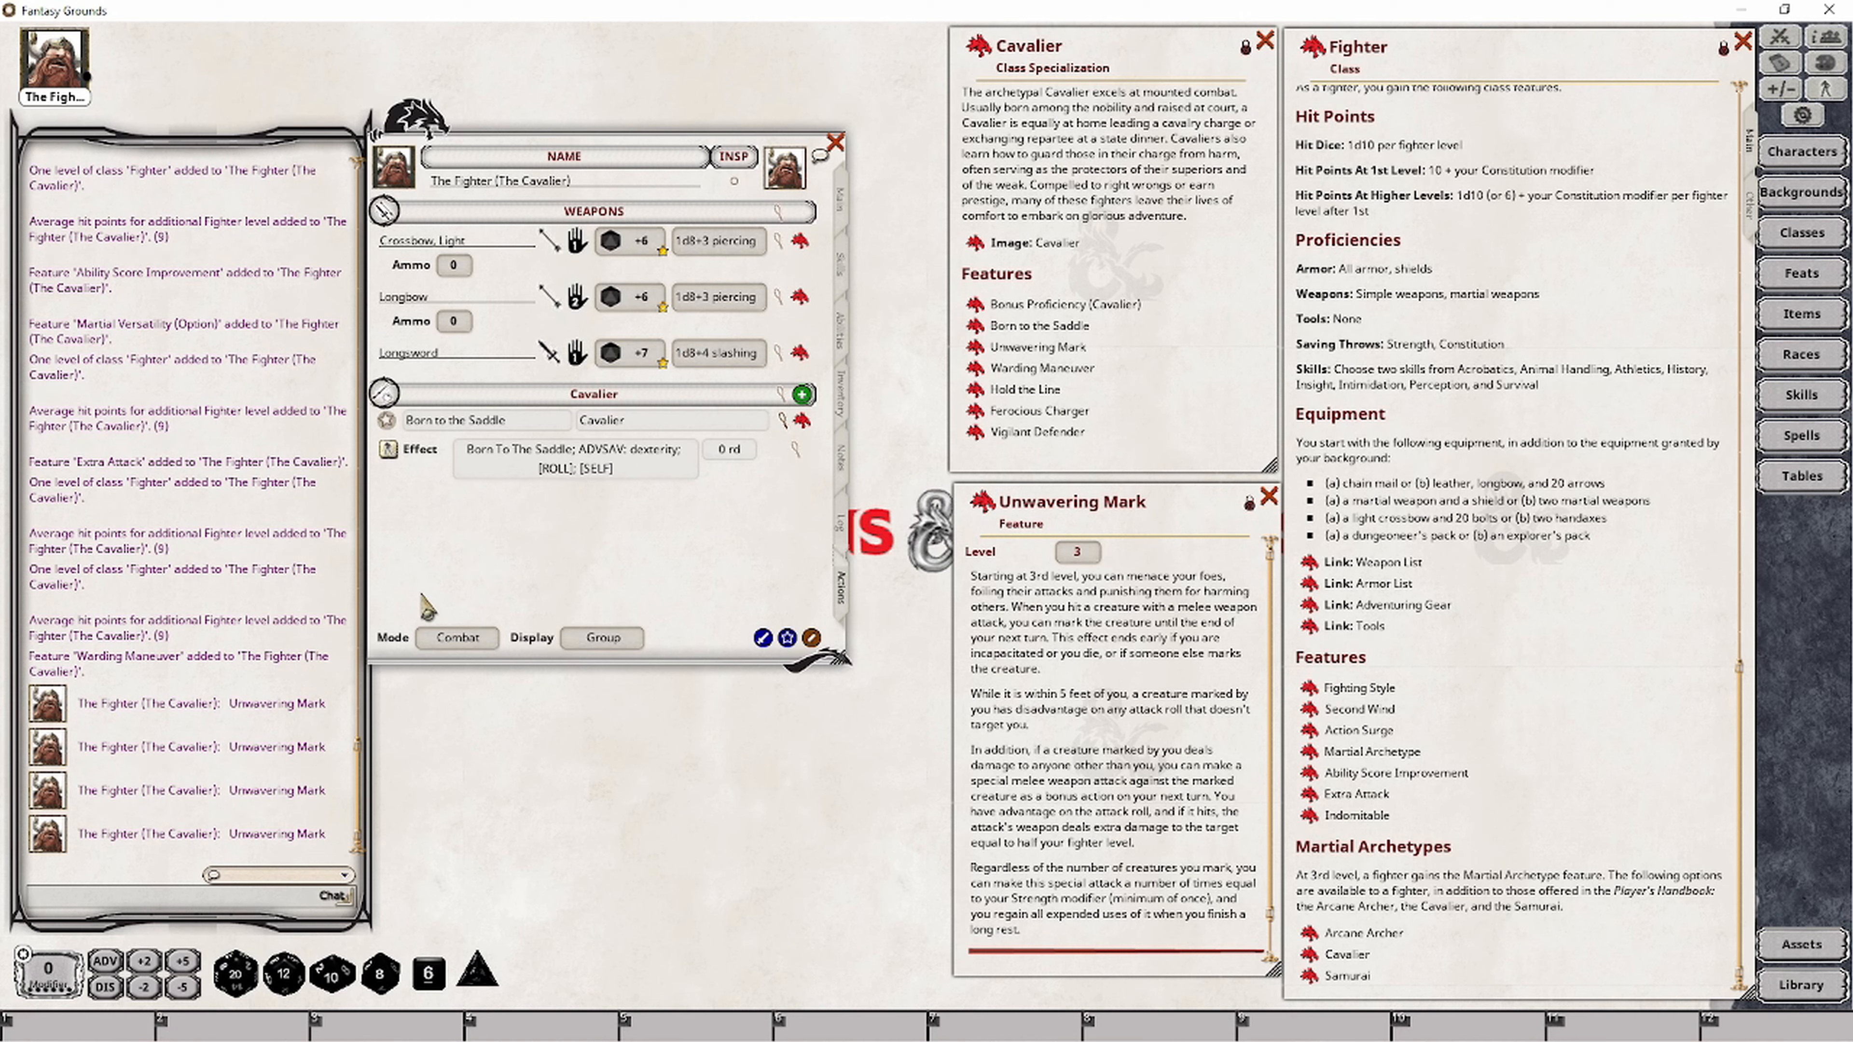
Show the powers in preparation mode, expend Unwavering Mark's last use again in combat mode, and return to standard mode.
{"action": "left_click", "coordinate": [457, 638]}
{"action": "left_click", "coordinate": [458, 638]}
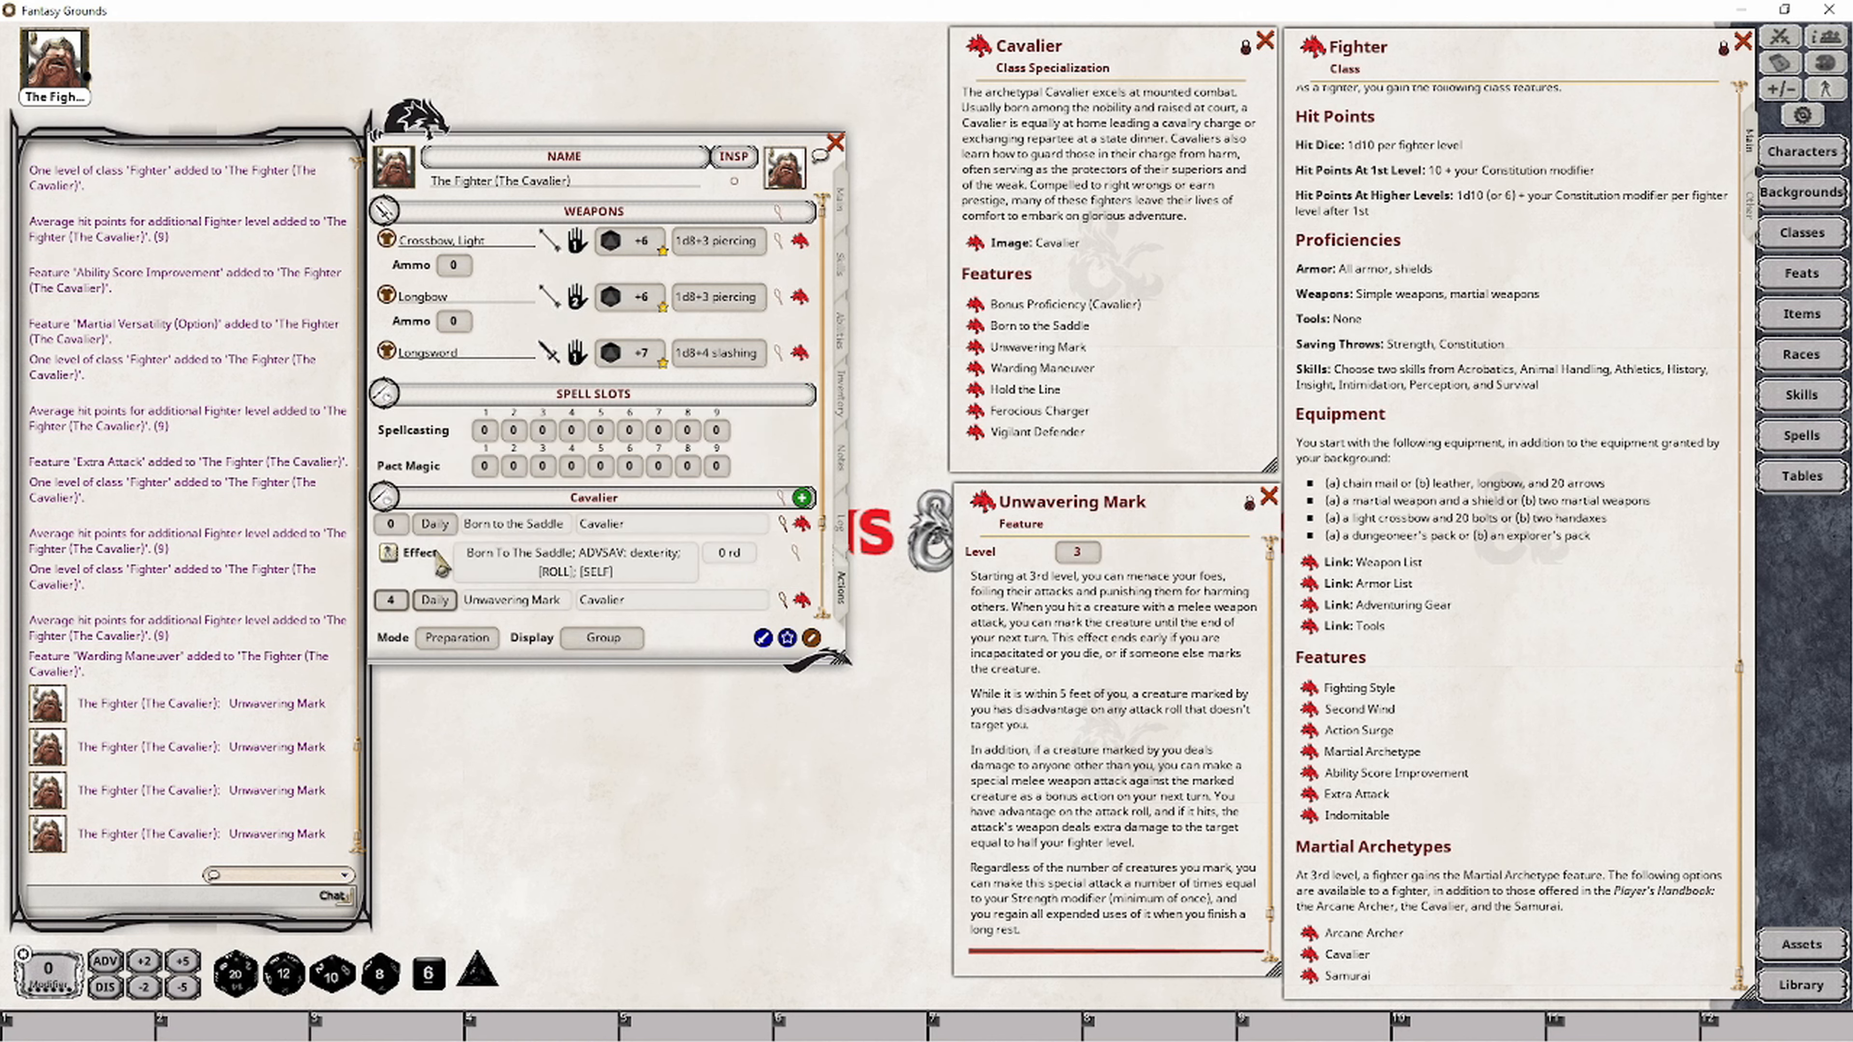
{"action": "left_click", "coordinate": [457, 638]}
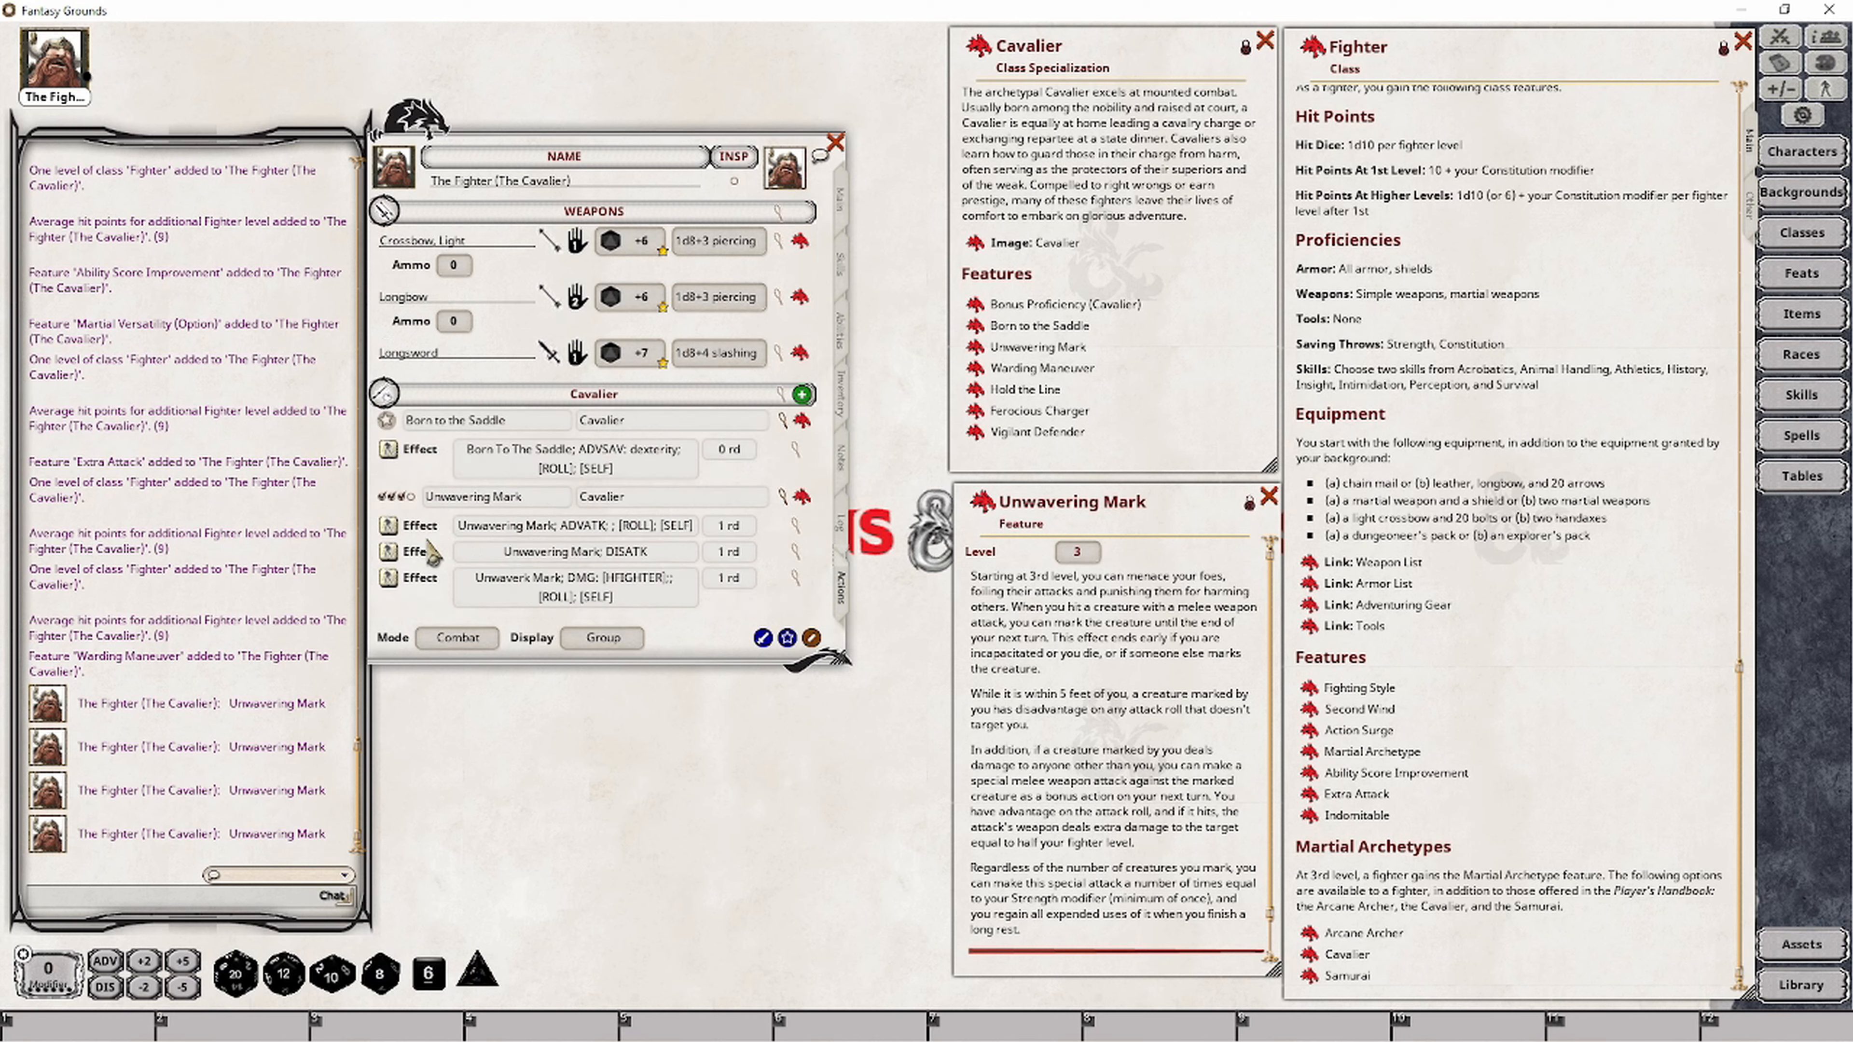
{"action": "left_click", "coordinate": [411, 497]}
{"action": "left_click", "coordinate": [487, 642]}
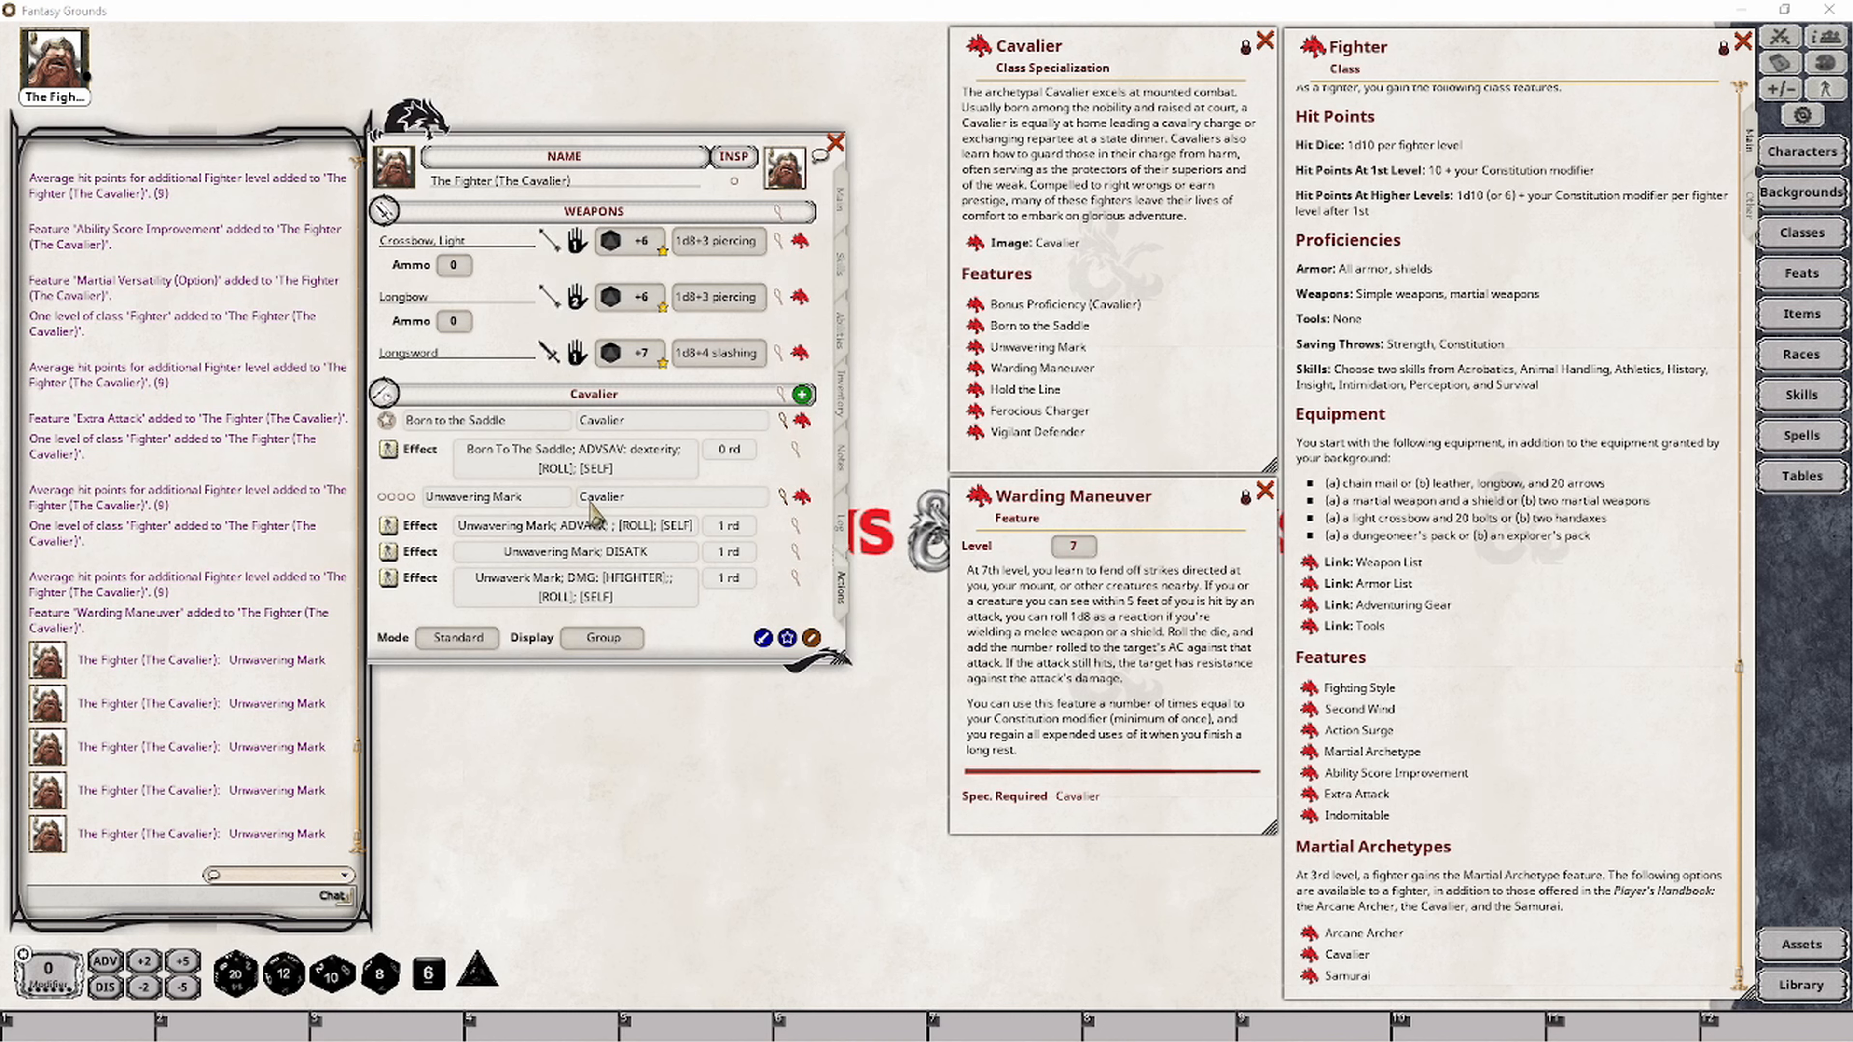
Add the Warding Maneuver feature to the fighter's powers and assign it to the Cavalier group.
{"action": "left_click_drag", "start_coordinate": [979, 499], "coordinate": [578, 480]}
{"action": "key", "text": "ctrl+c"}
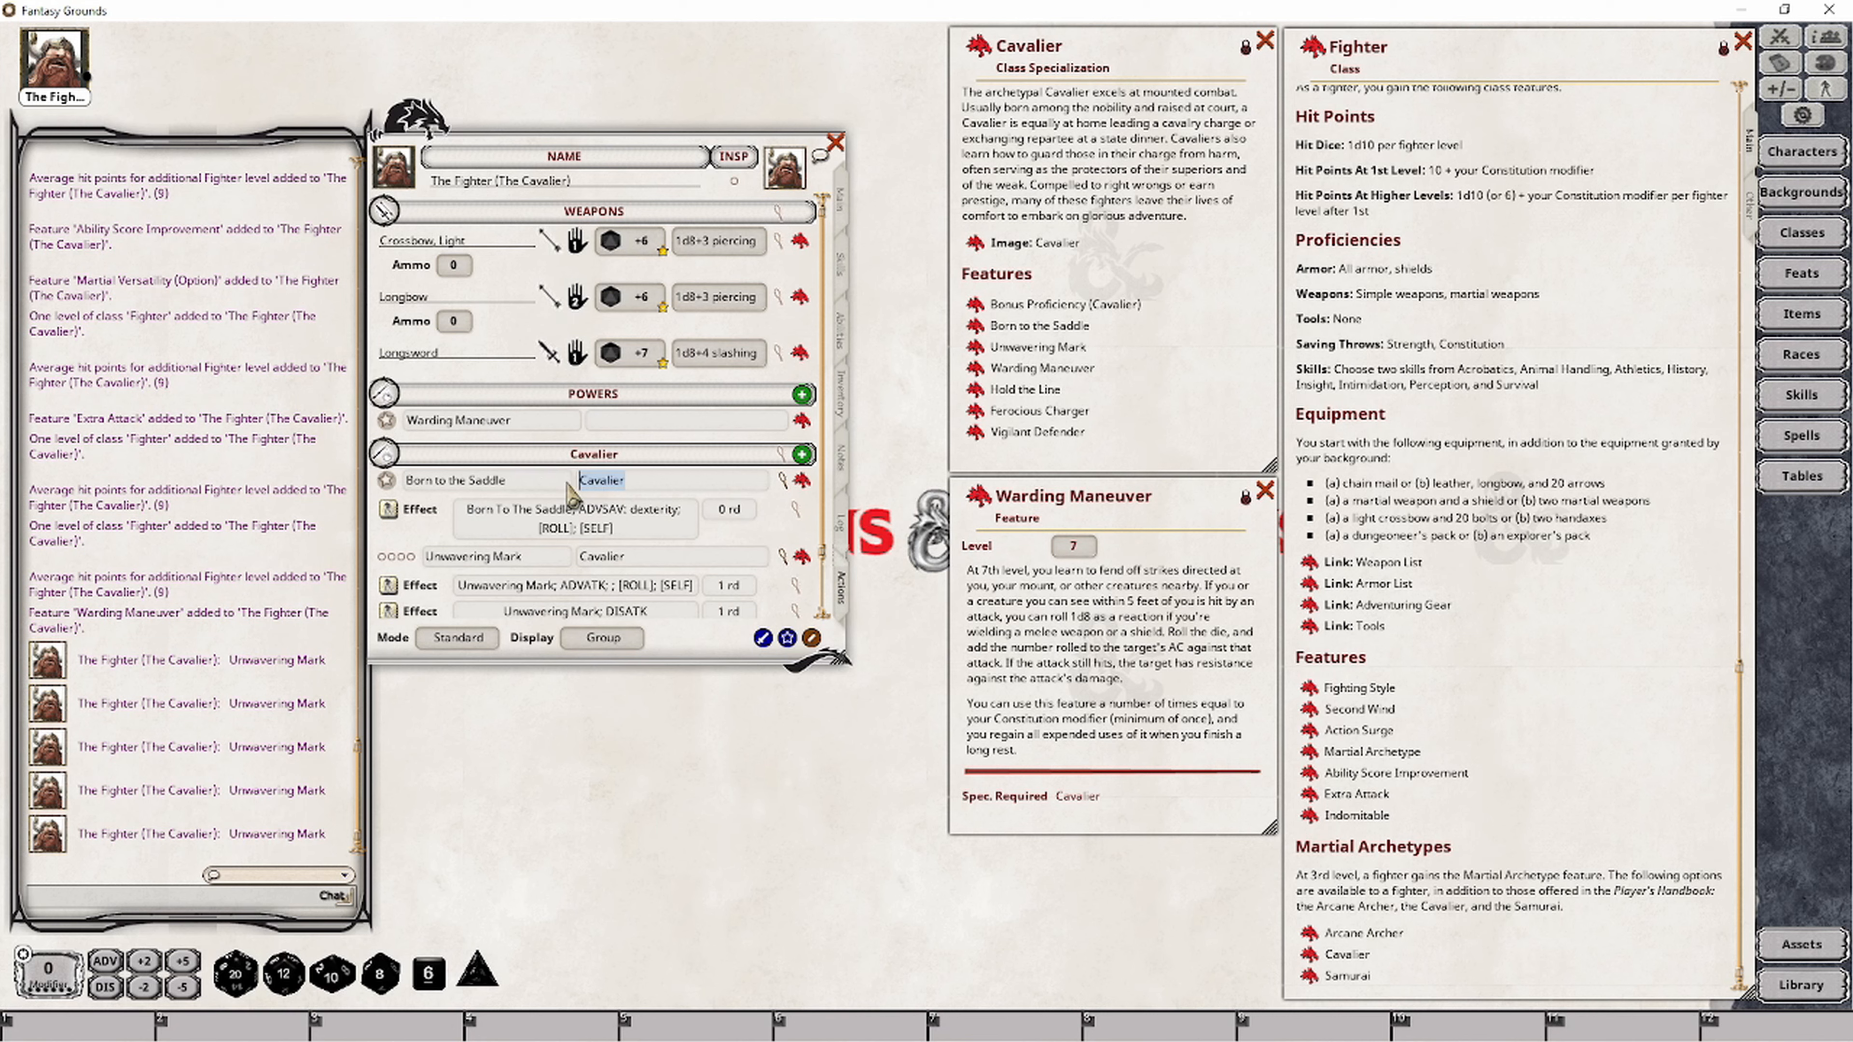
{"action": "left_click", "coordinate": [620, 422]}
{"action": "key", "text": "ctrl+v"}
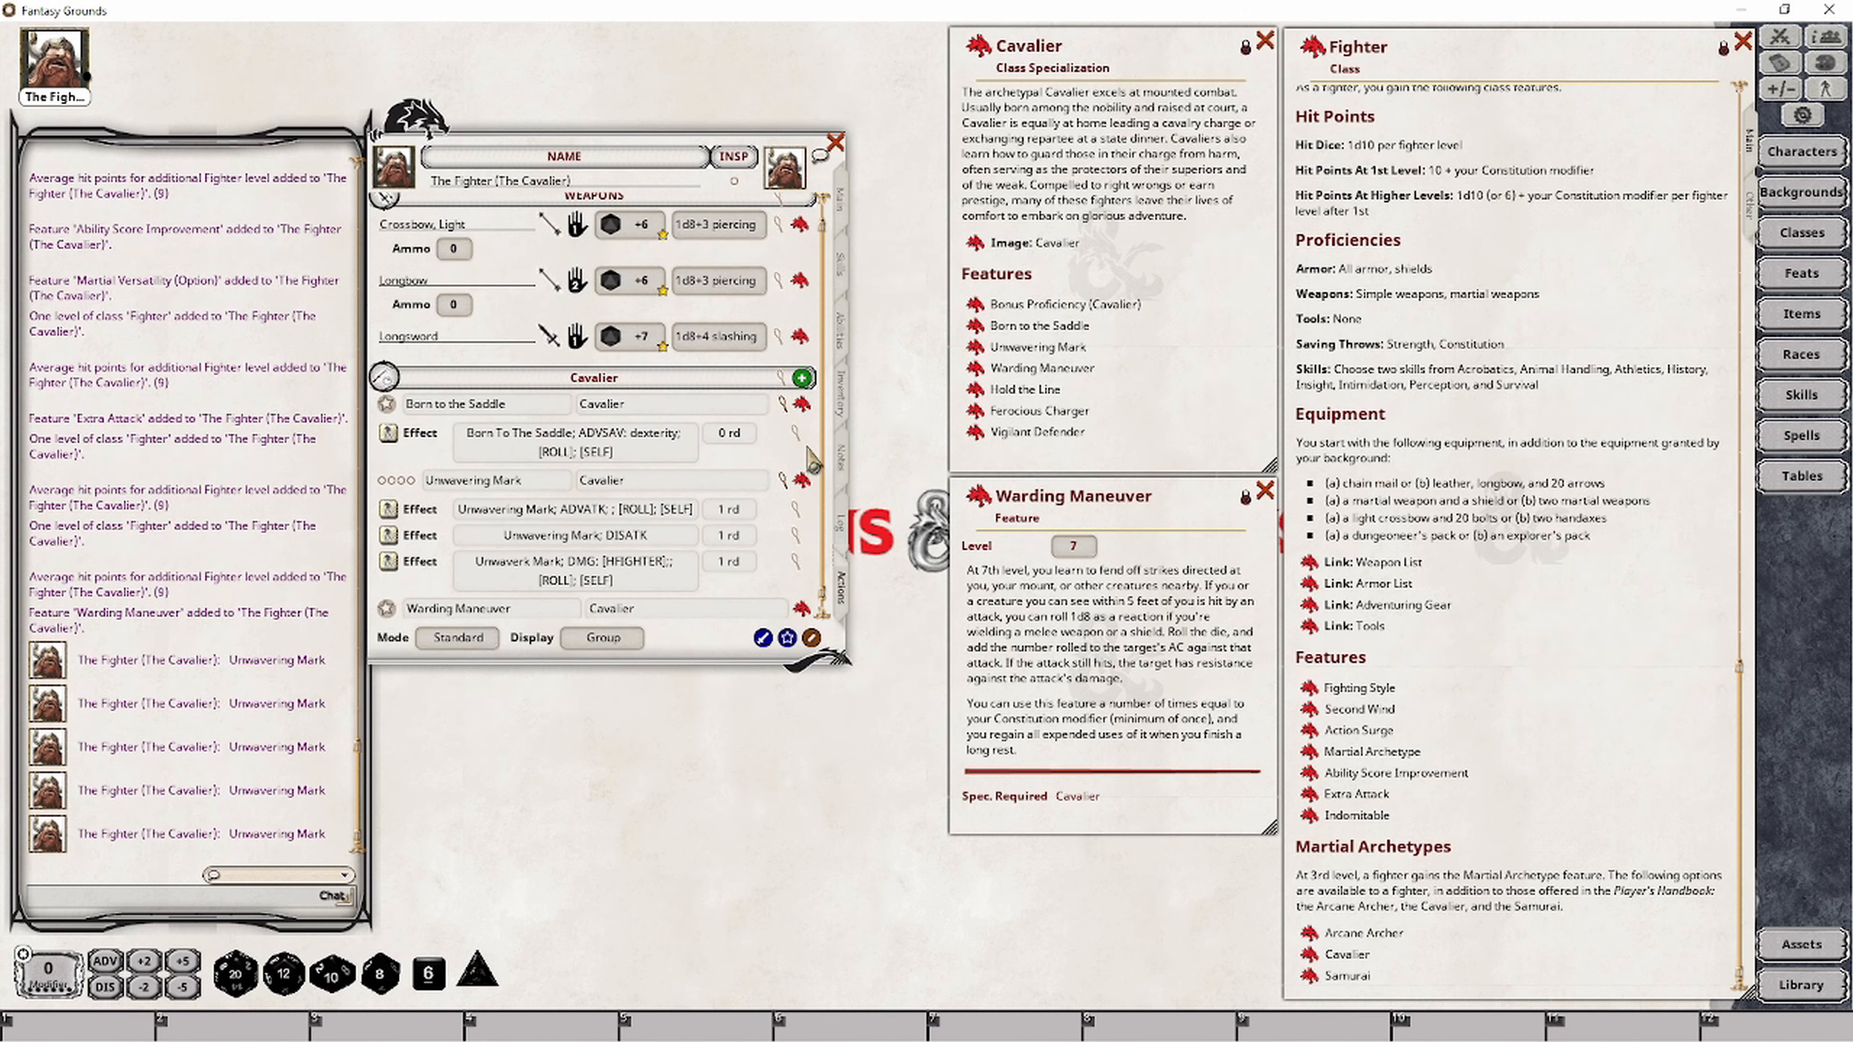
Collapse the Born to the Saddle and Unwavering Mark details, and add an effect to Warding Maneuver.
{"action": "left_click", "coordinate": [784, 405]}
{"action": "left_click", "coordinate": [780, 447]}
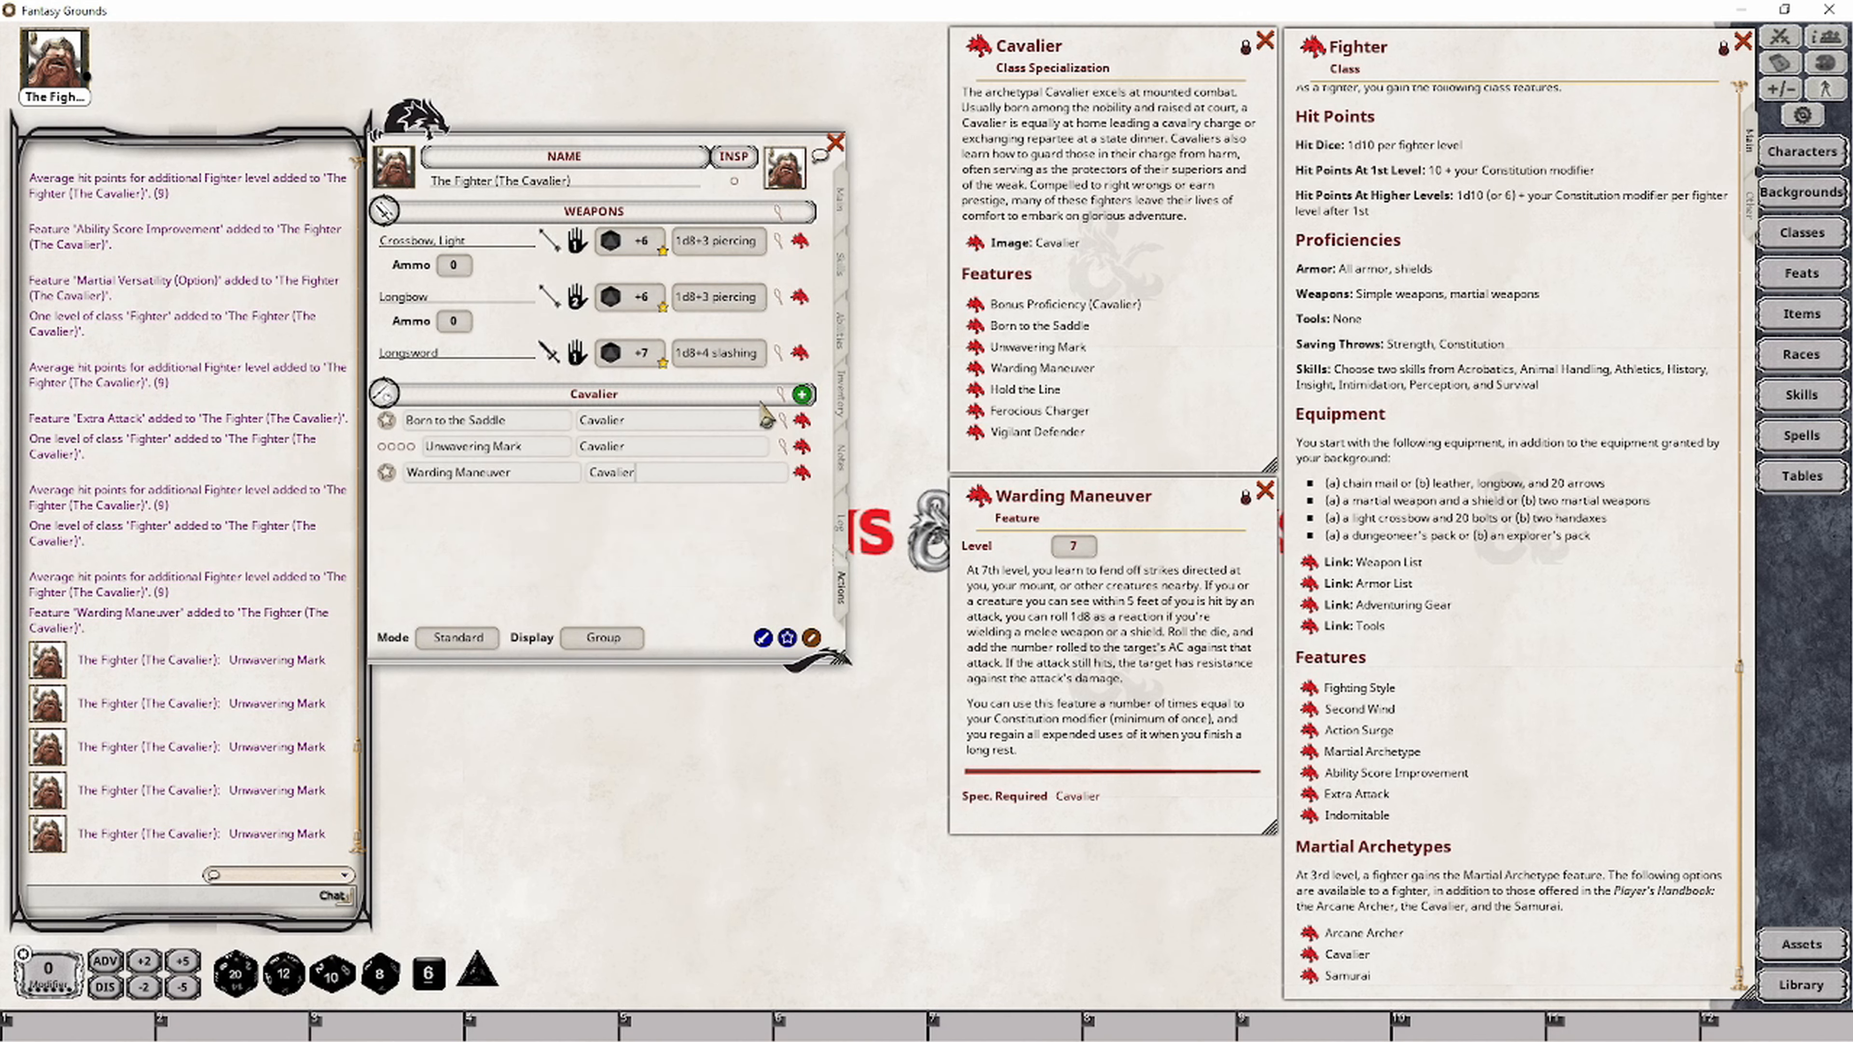
{"action": "left_click", "coordinate": [646, 477]}
{"action": "right_click", "coordinate": [728, 469]}
{"action": "left_click", "coordinate": [814, 471]}
{"action": "left_click", "coordinate": [816, 542]}
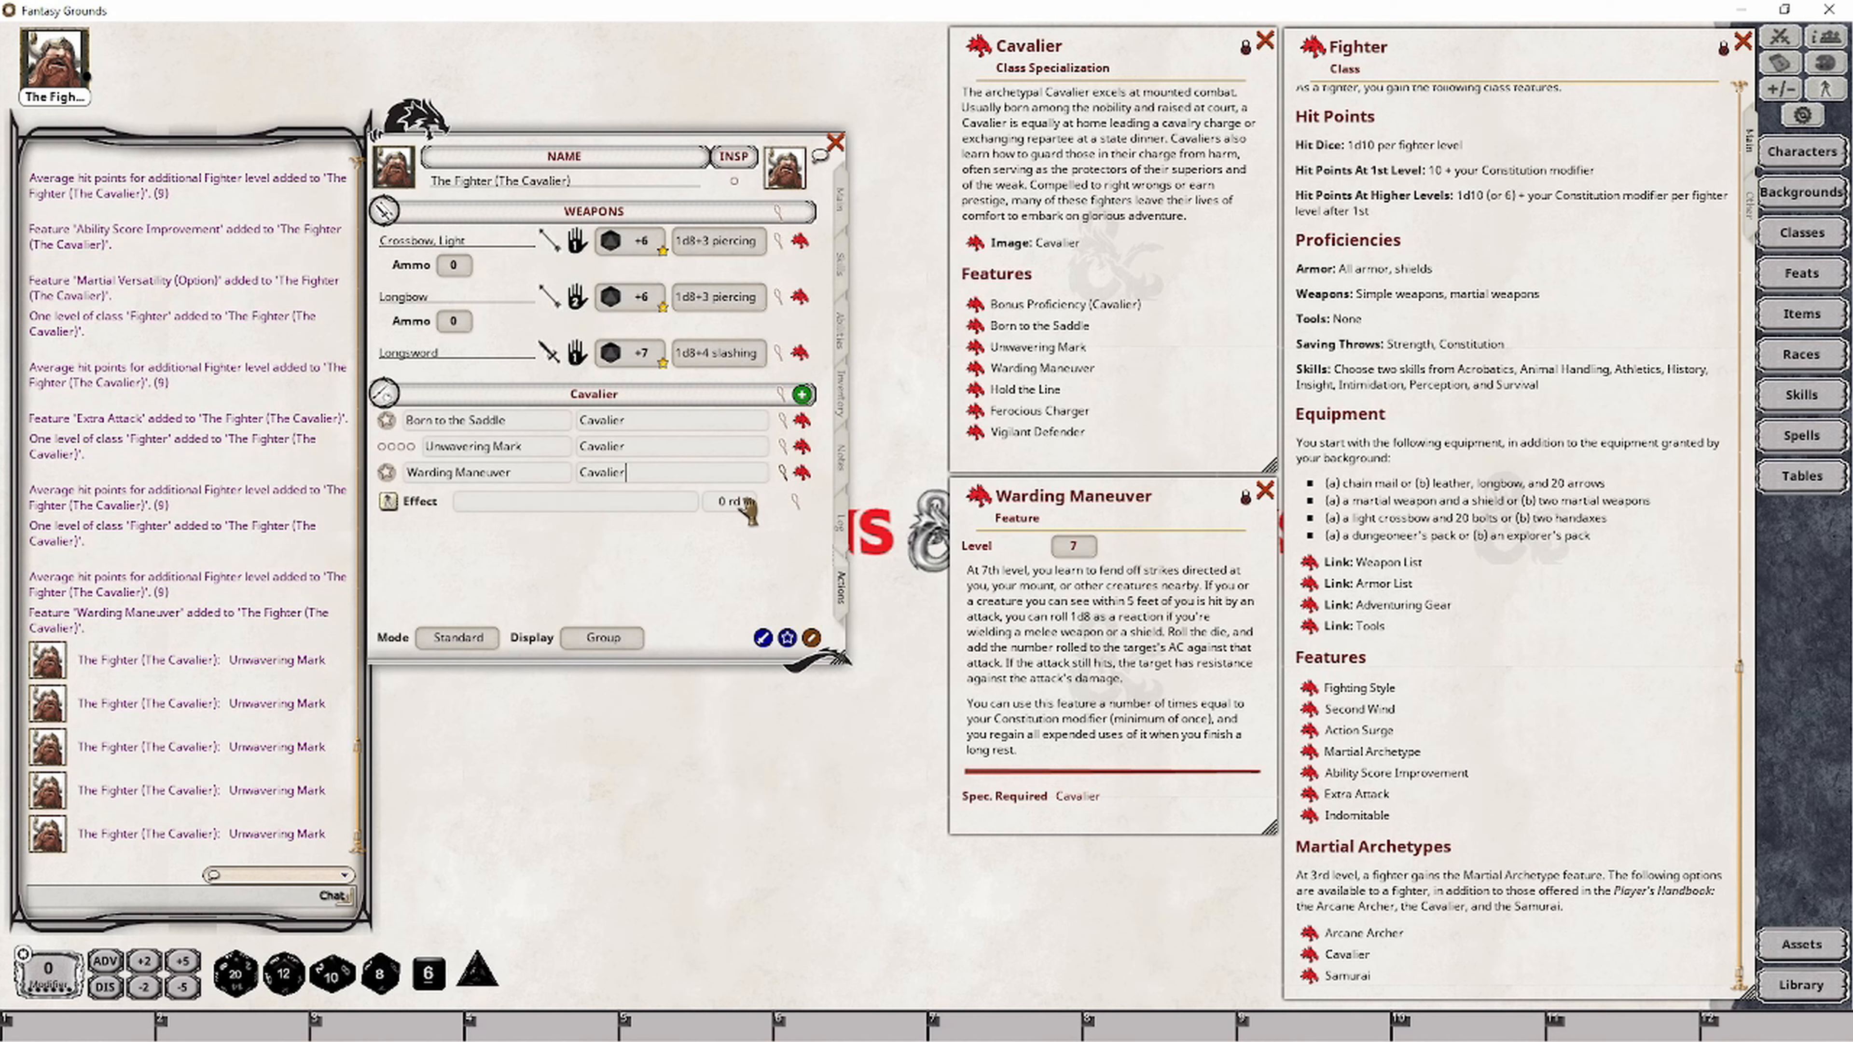
Set the Warding Maneuver effect's description to "AC: 1d8".
{"action": "left_click", "coordinate": [795, 501]}
{"action": "type", "text": "AC: 1d8"}
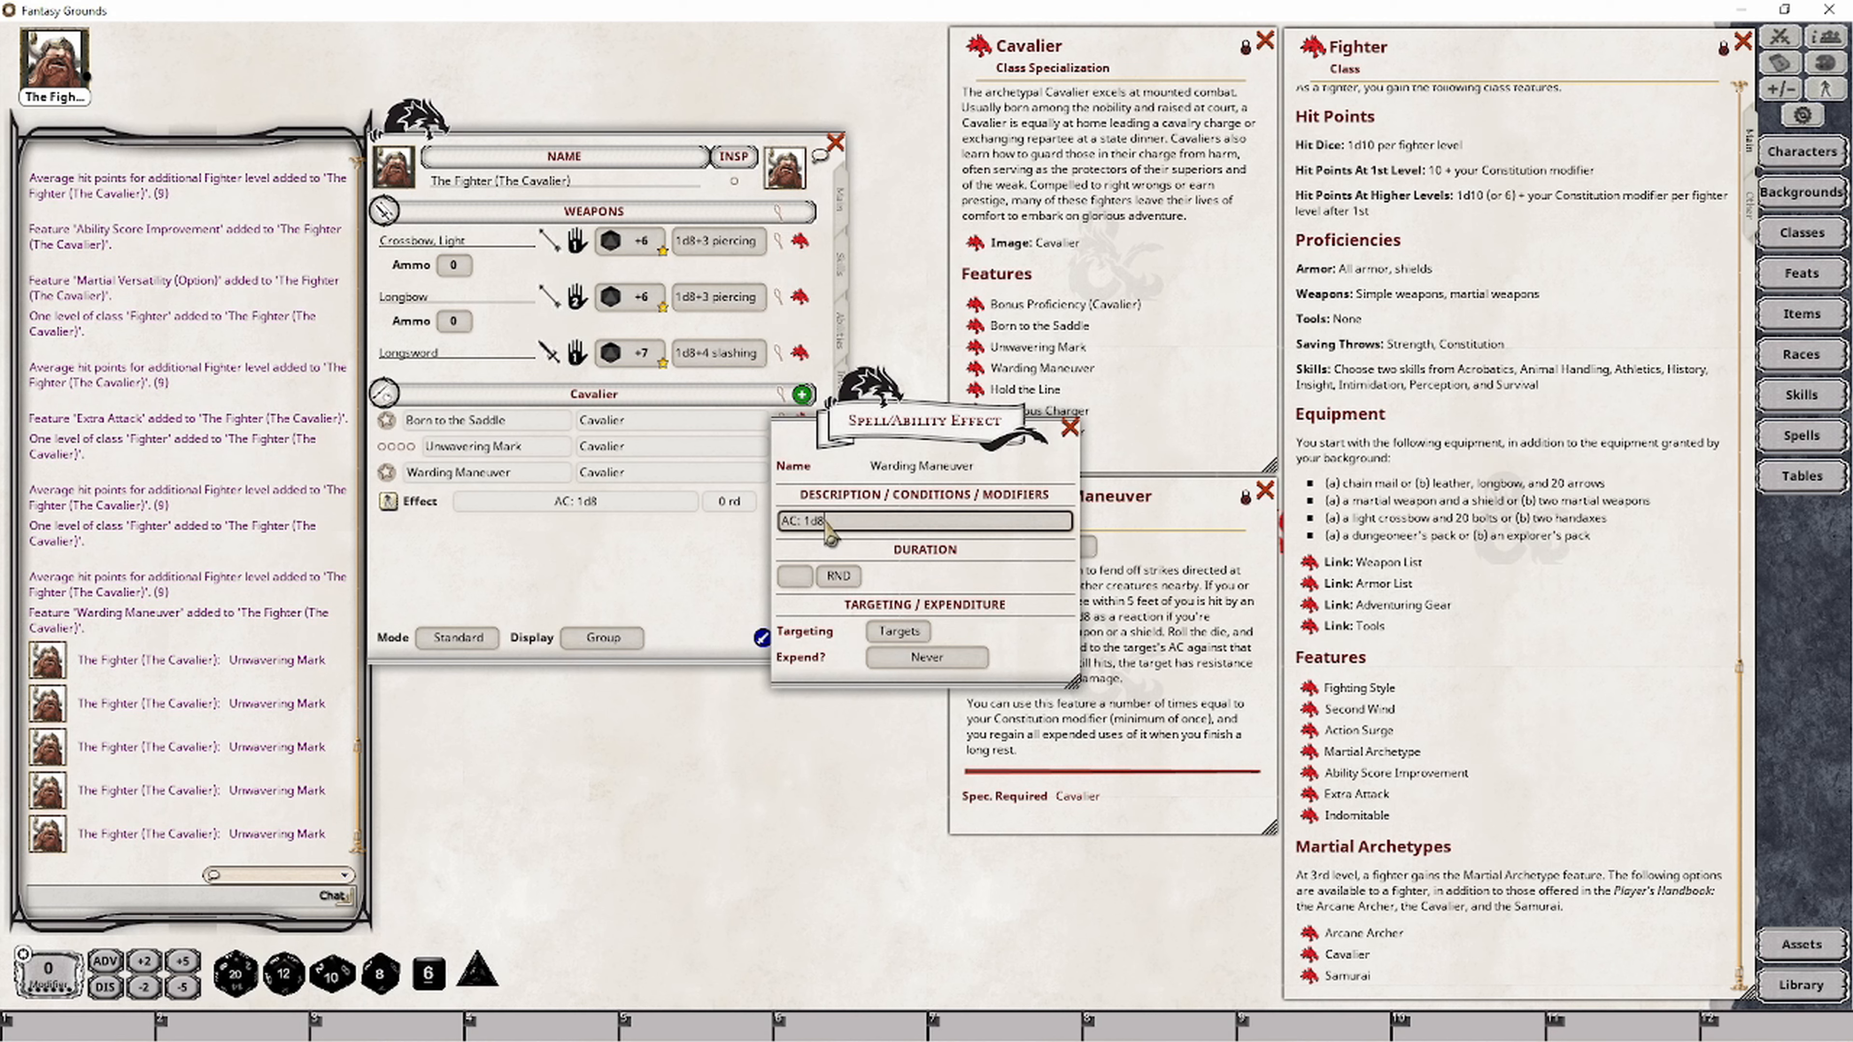
{"action": "left_click", "coordinate": [1069, 427]}
Test the AC: 1d8 effect on the fighter in the Combat Tracker against the Vampire's unarmed strike, and delete it there.
{"action": "left_click", "coordinate": [1781, 37]}
{"action": "left_click_drag", "start_coordinate": [389, 504], "coordinate": [1116, 290]}
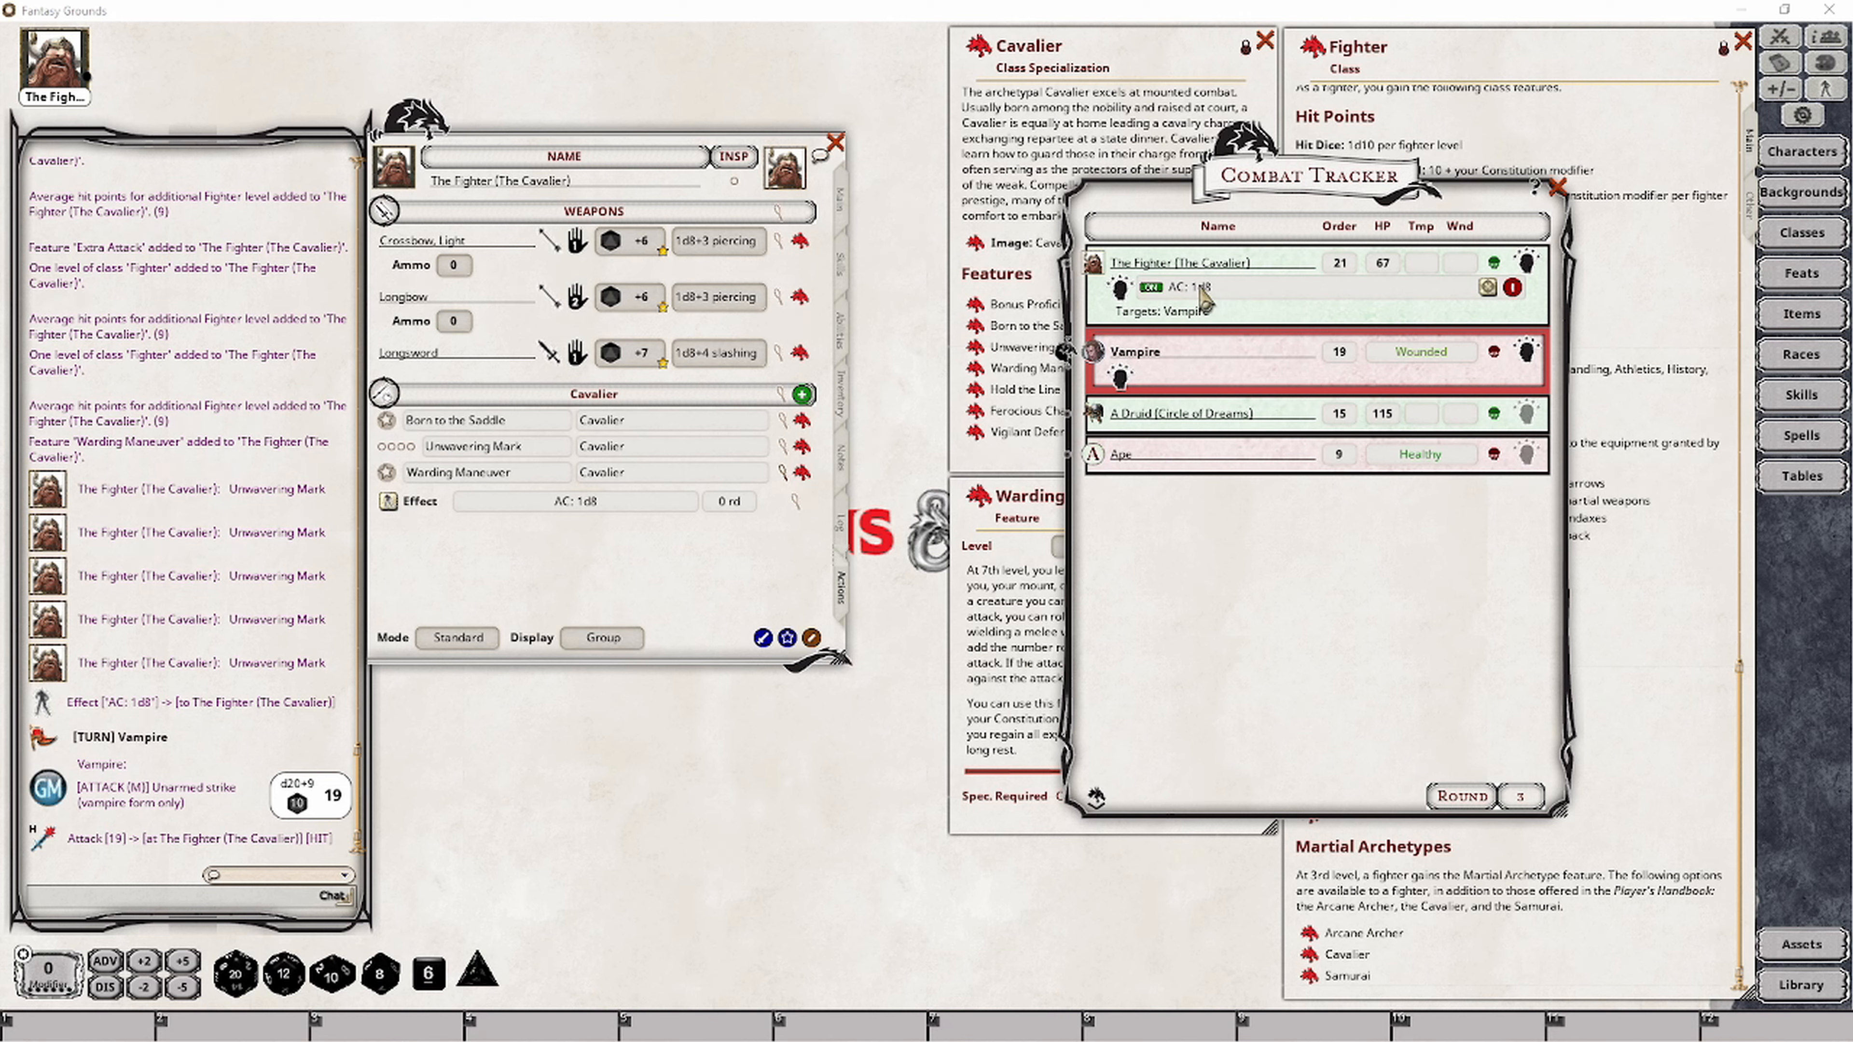
{"action": "left_click", "coordinate": [1514, 289]}
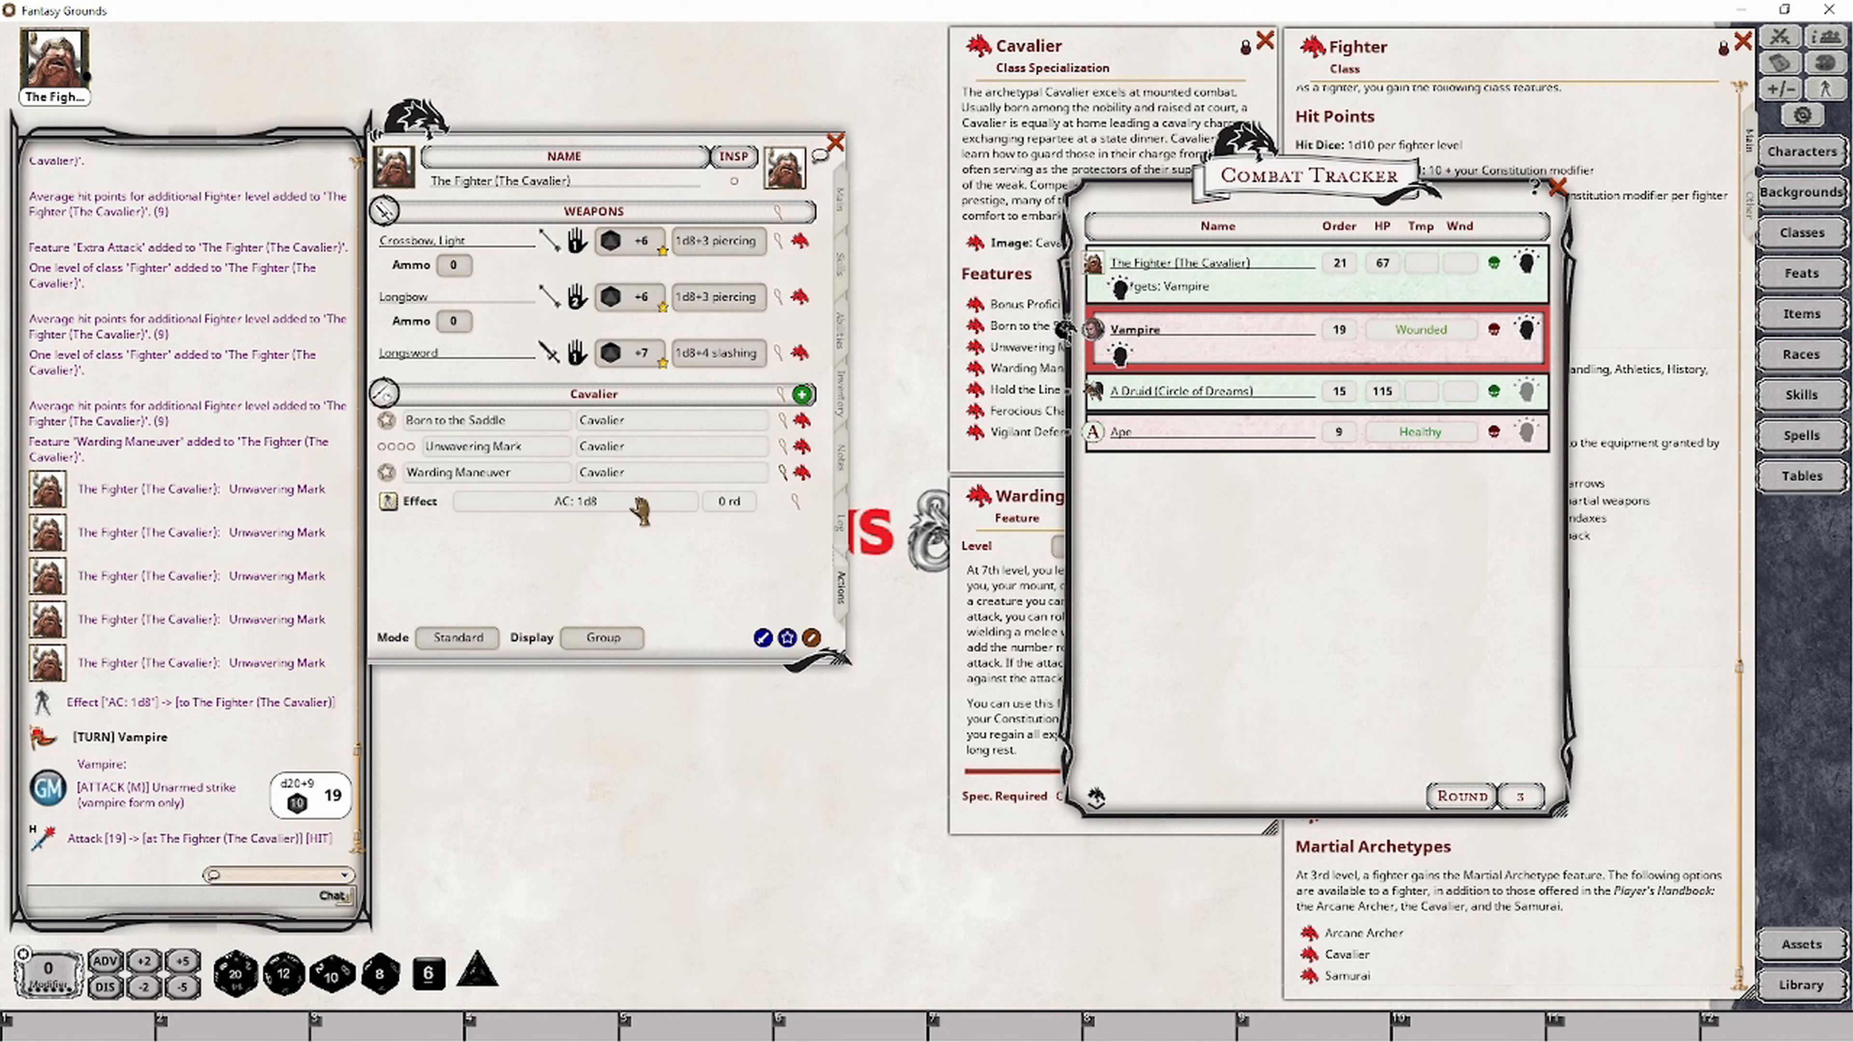
Roll a d8 in the chat, change the Warding Maneuver effect to "AC: 2", and apply it to the fighter in the Combat Tracker.
{"action": "left_click_drag", "start_coordinate": [387, 971], "coordinate": [272, 854]}
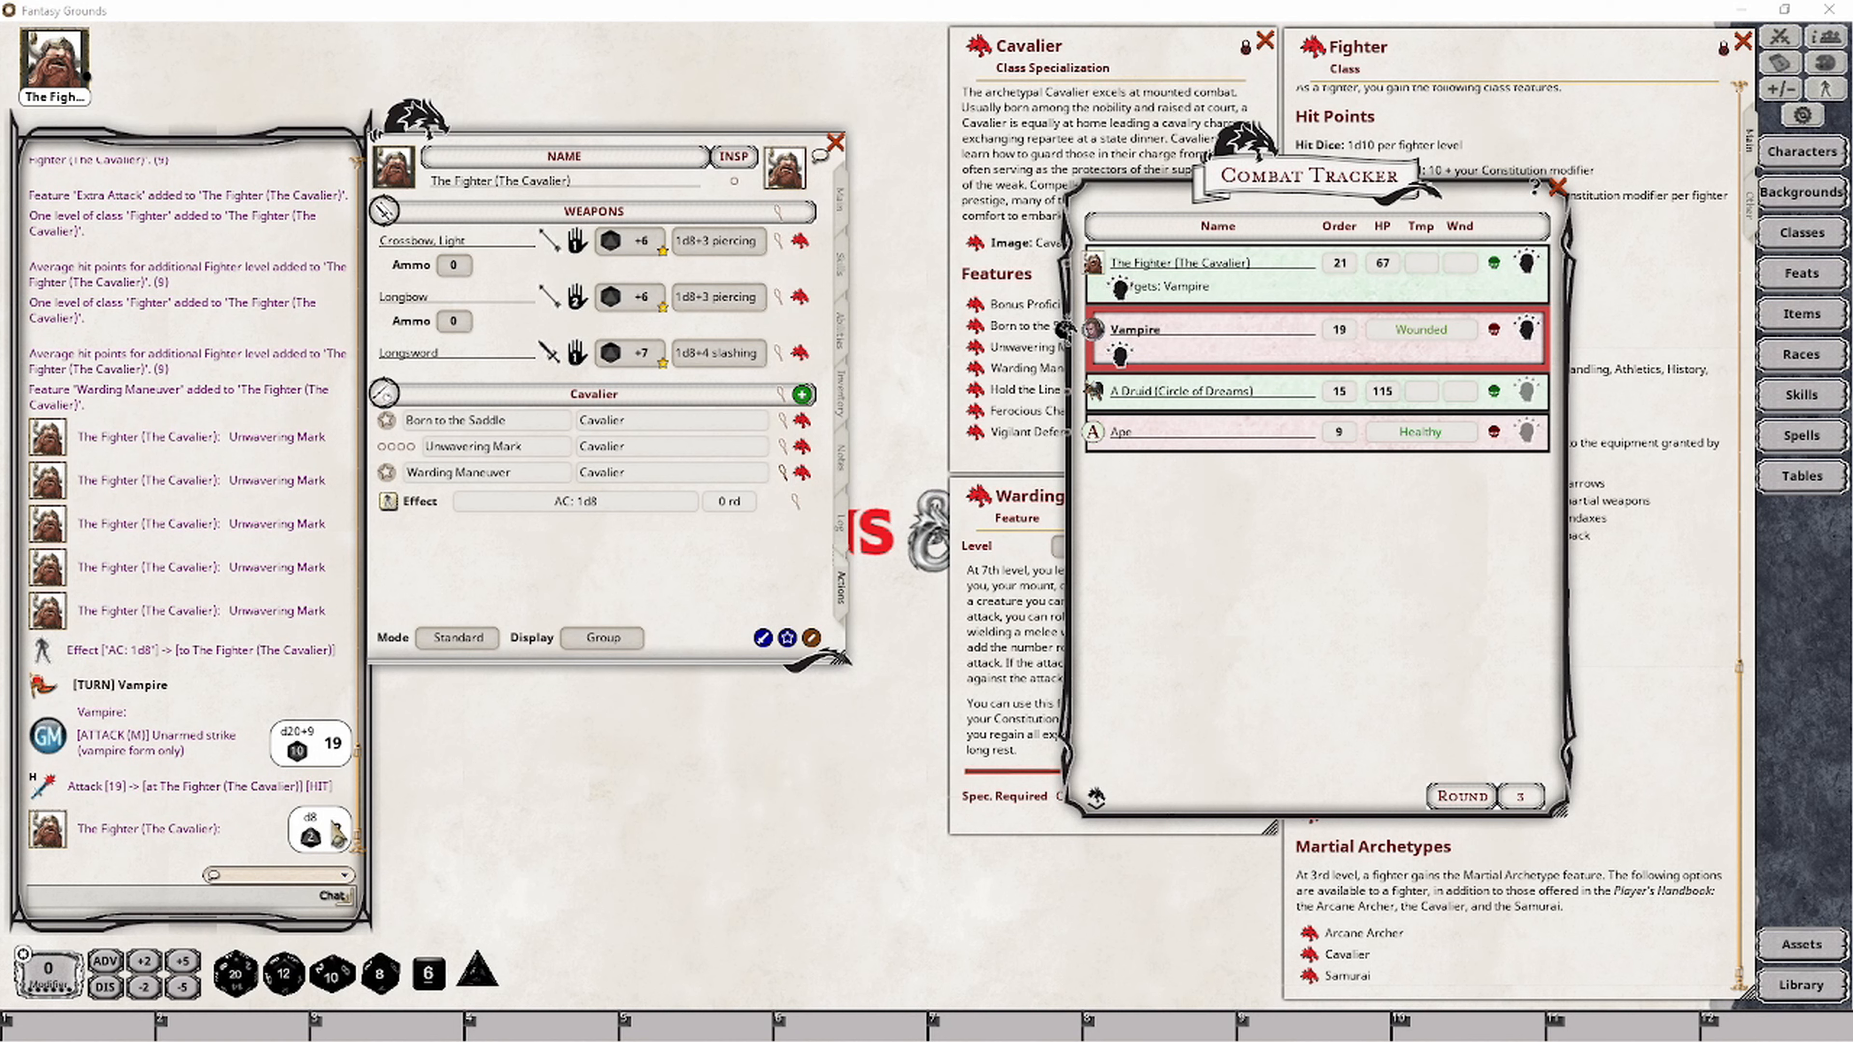
{"action": "left_click", "coordinate": [797, 502]}
{"action": "left_click", "coordinate": [864, 523]}
{"action": "key", "text": "BackSpace"}
{"action": "key", "text": "BackSpace"}
{"action": "key", "text": "BackSpace"}
{"action": "type", "text": "2"}
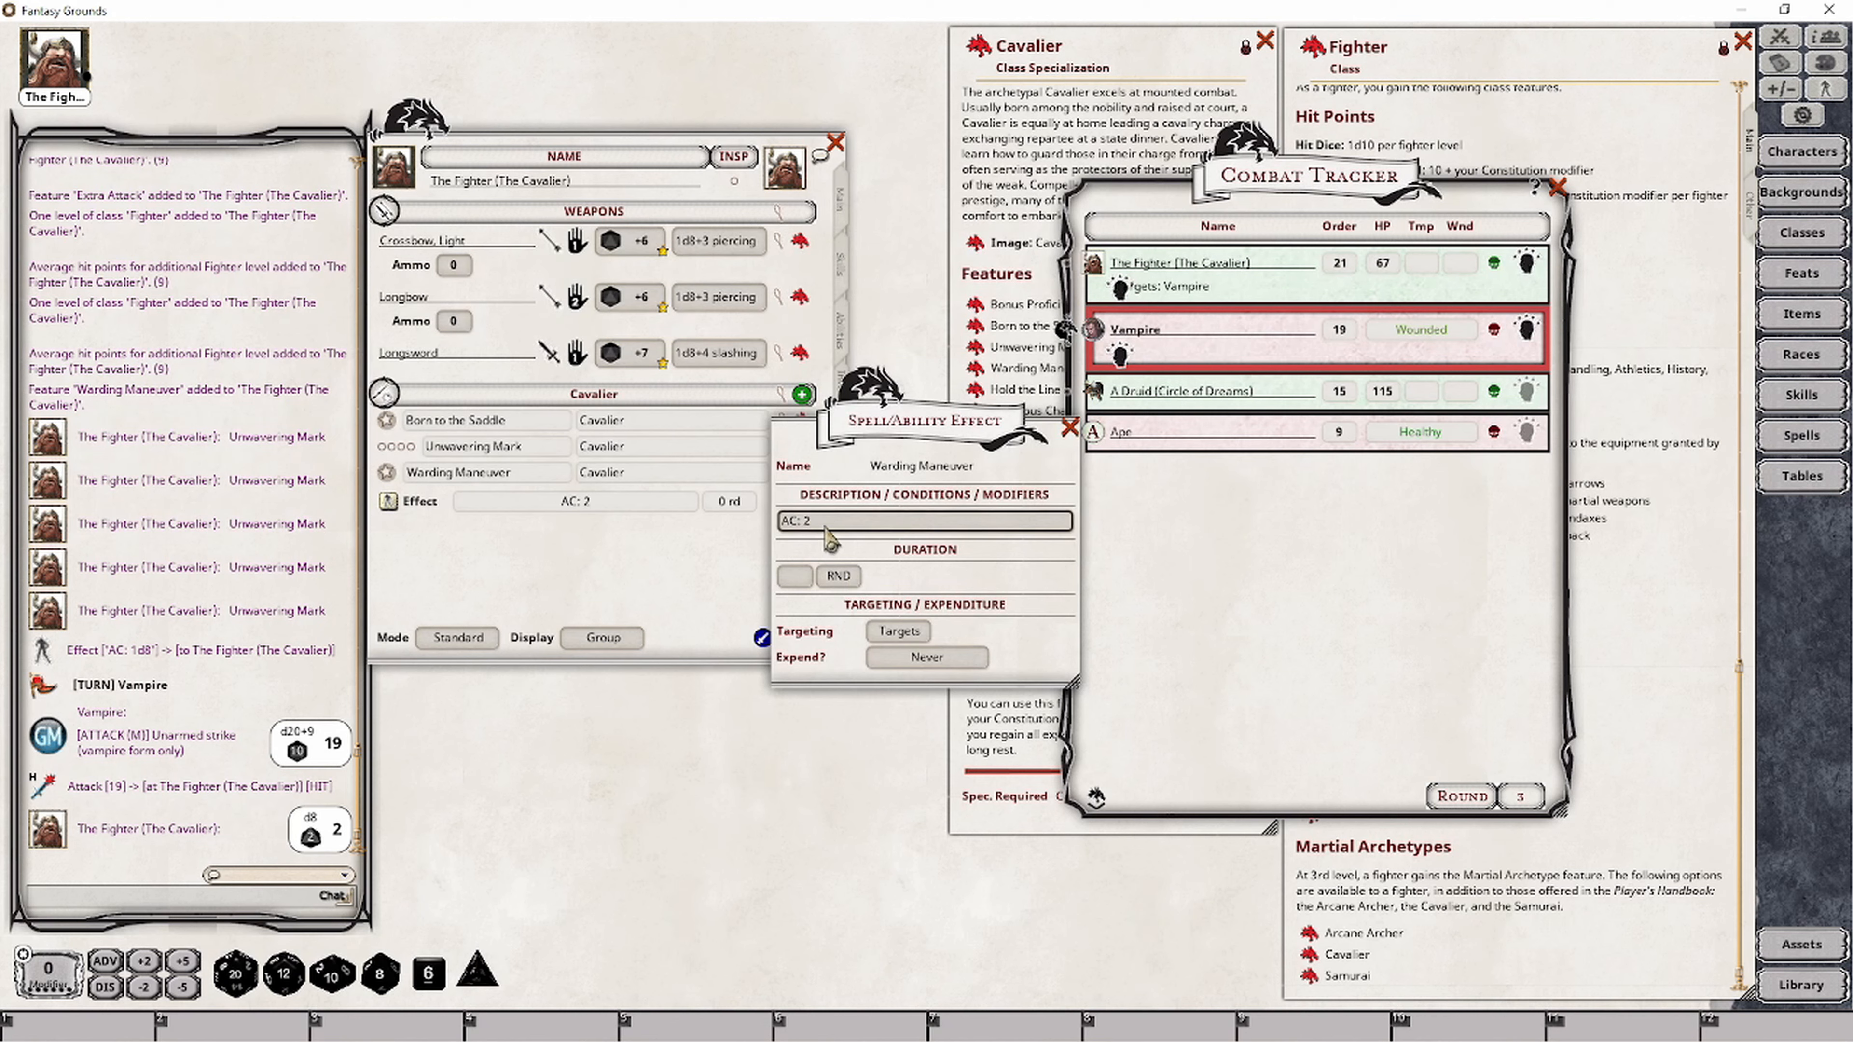
{"action": "left_click", "coordinate": [1071, 429]}
{"action": "left_click_drag", "start_coordinate": [388, 500], "coordinate": [1106, 288]}
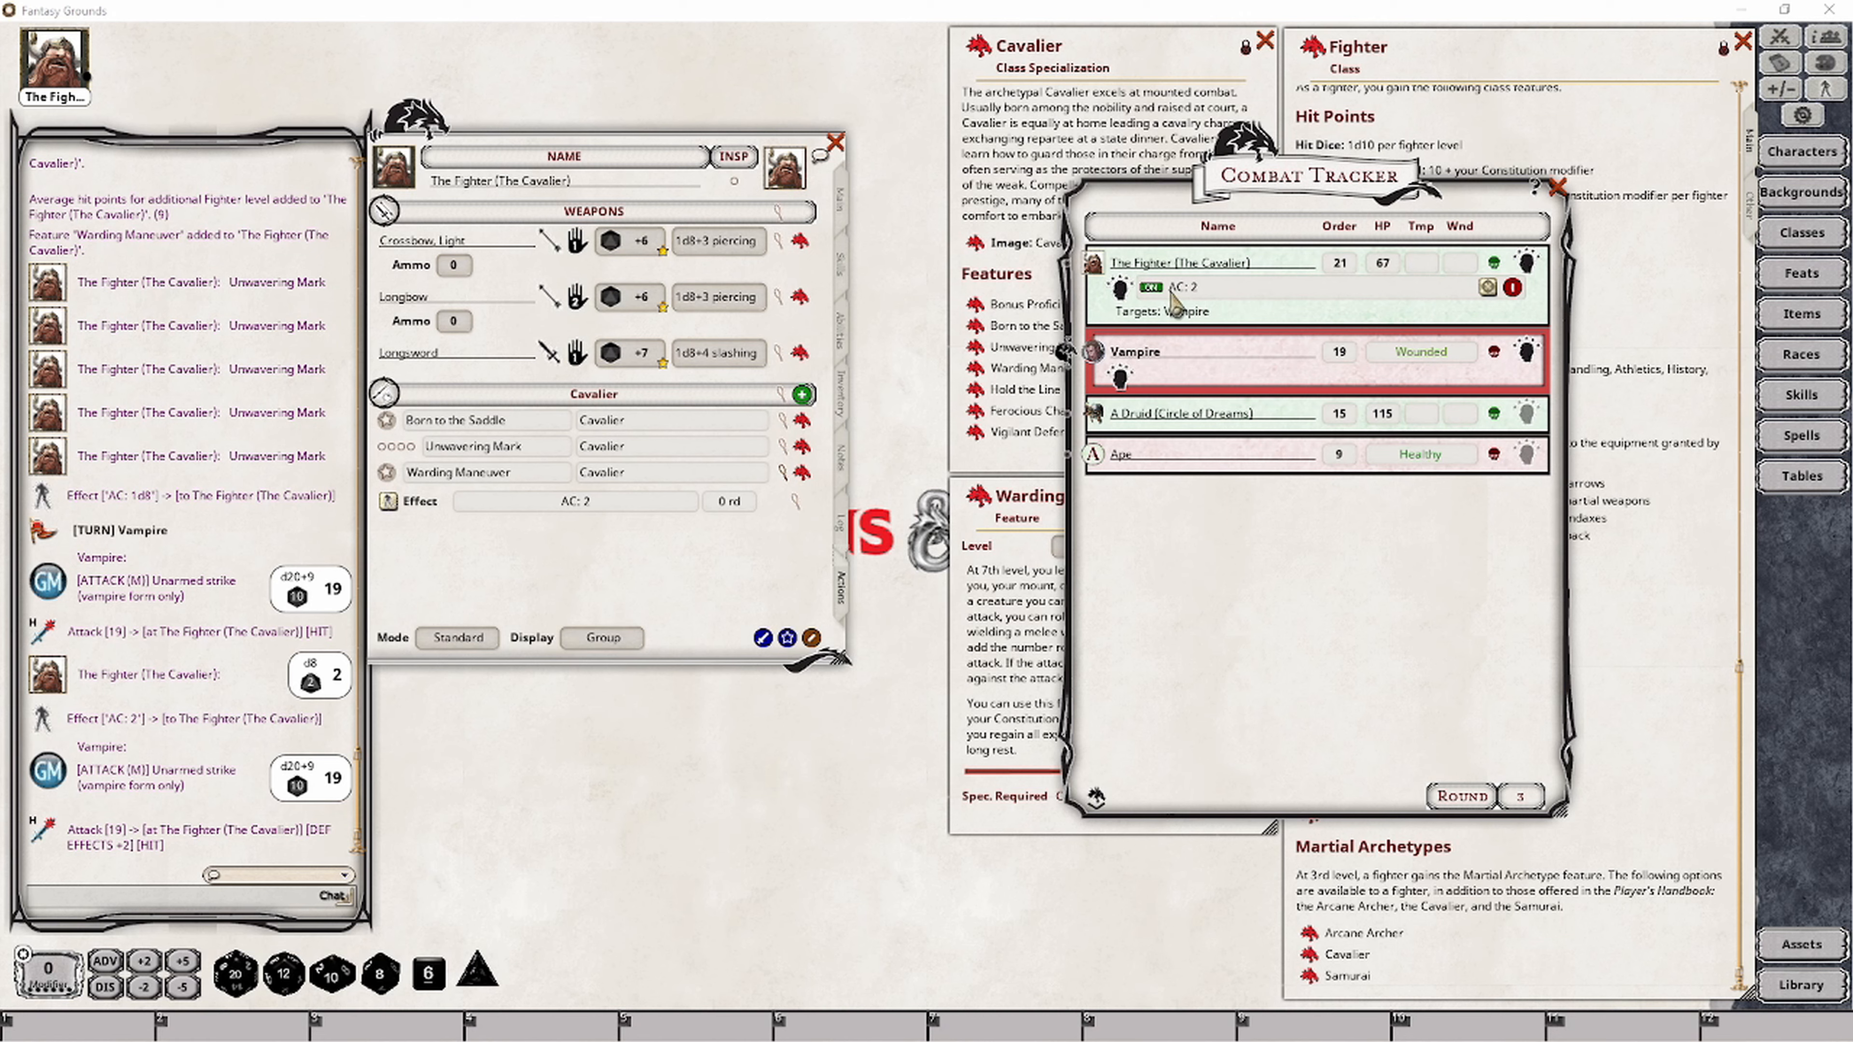
Change the effect's description to "Warding Maneuver; AC: <Add 1d8>".
{"action": "left_click", "coordinate": [796, 501]}
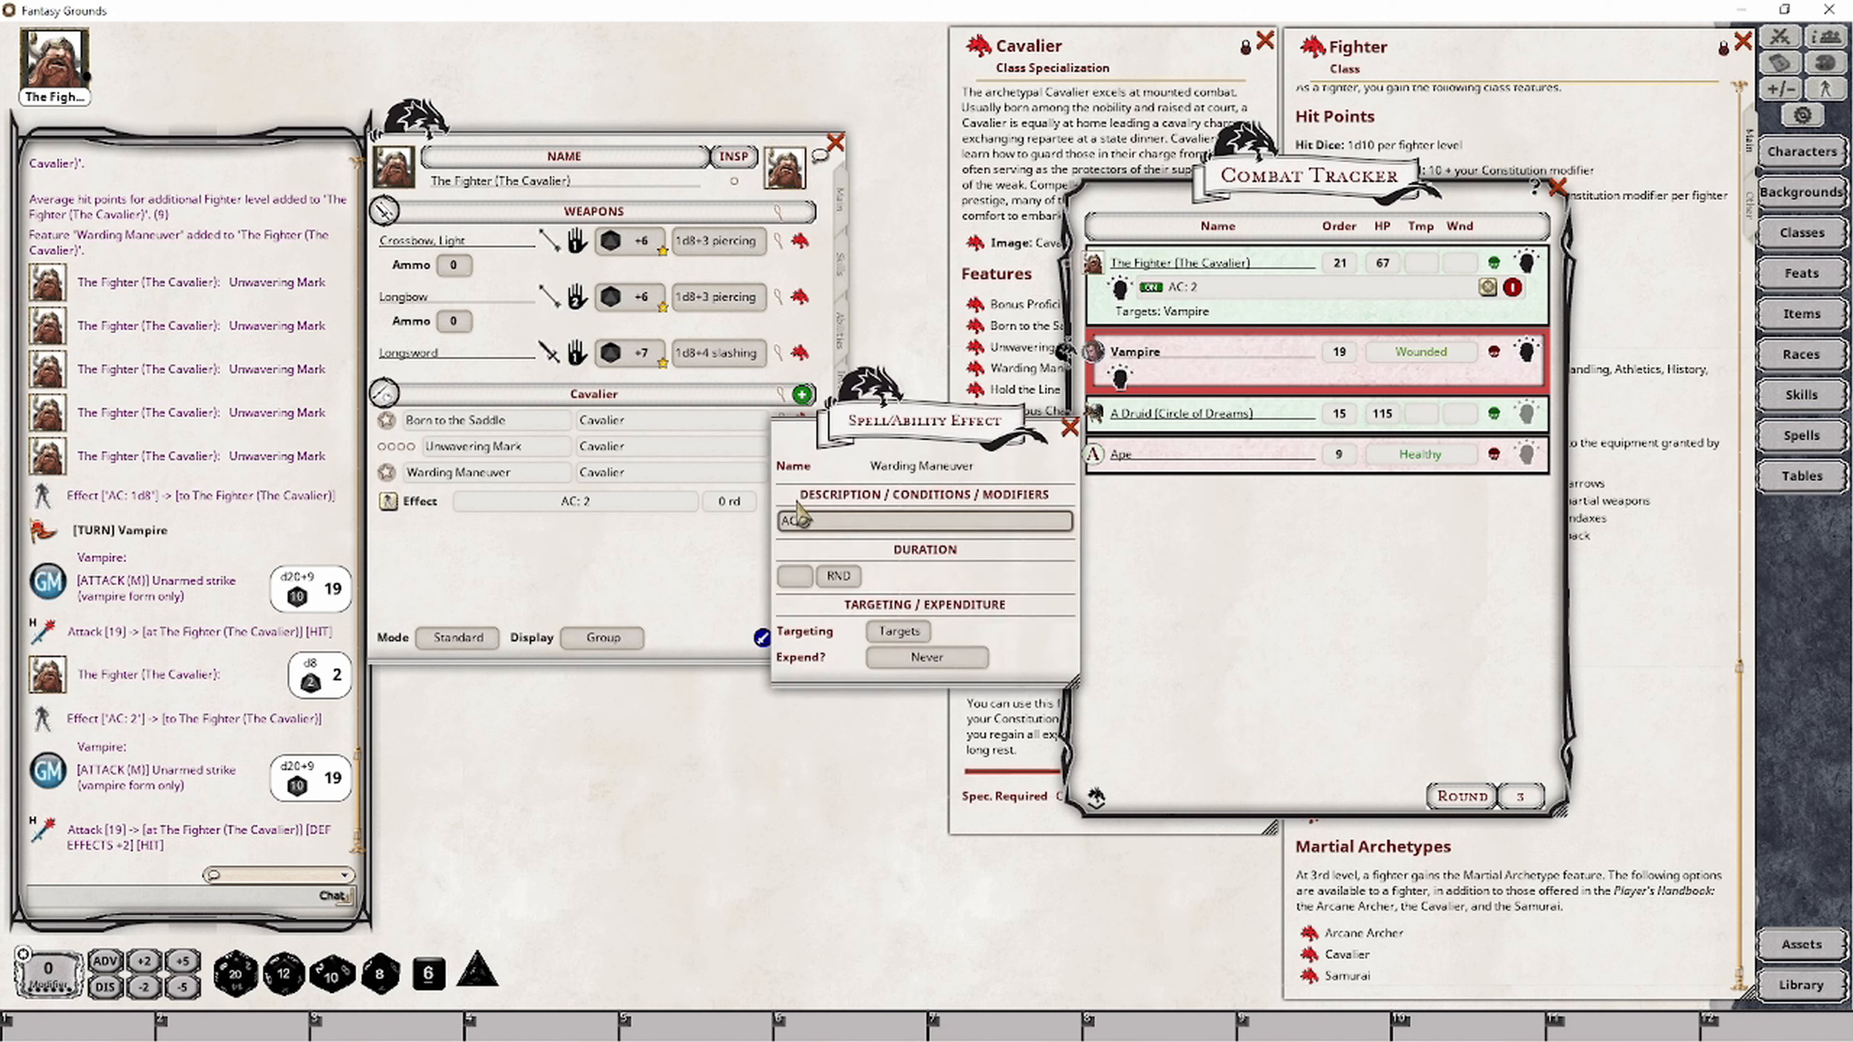
{"action": "left_click_drag", "start_coordinate": [891, 438], "coordinate": [715, 689]}
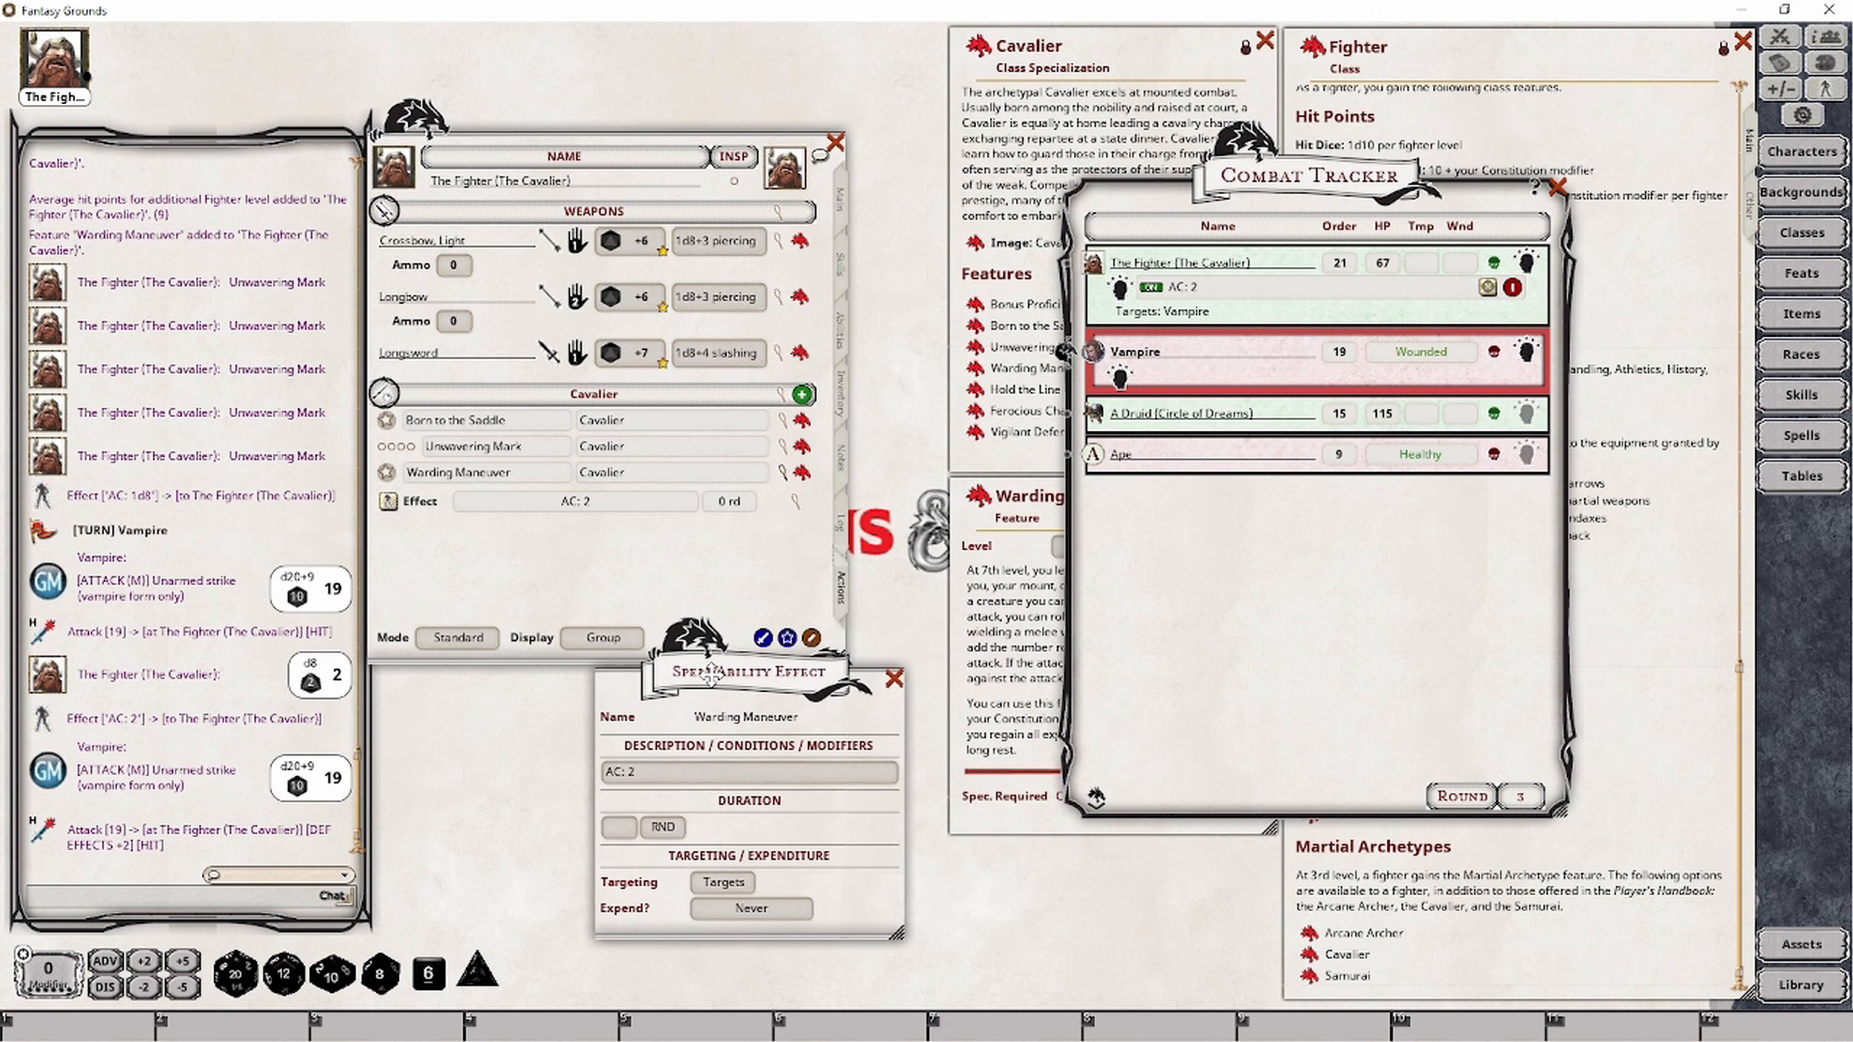
{"action": "left_click", "coordinate": [683, 772]}
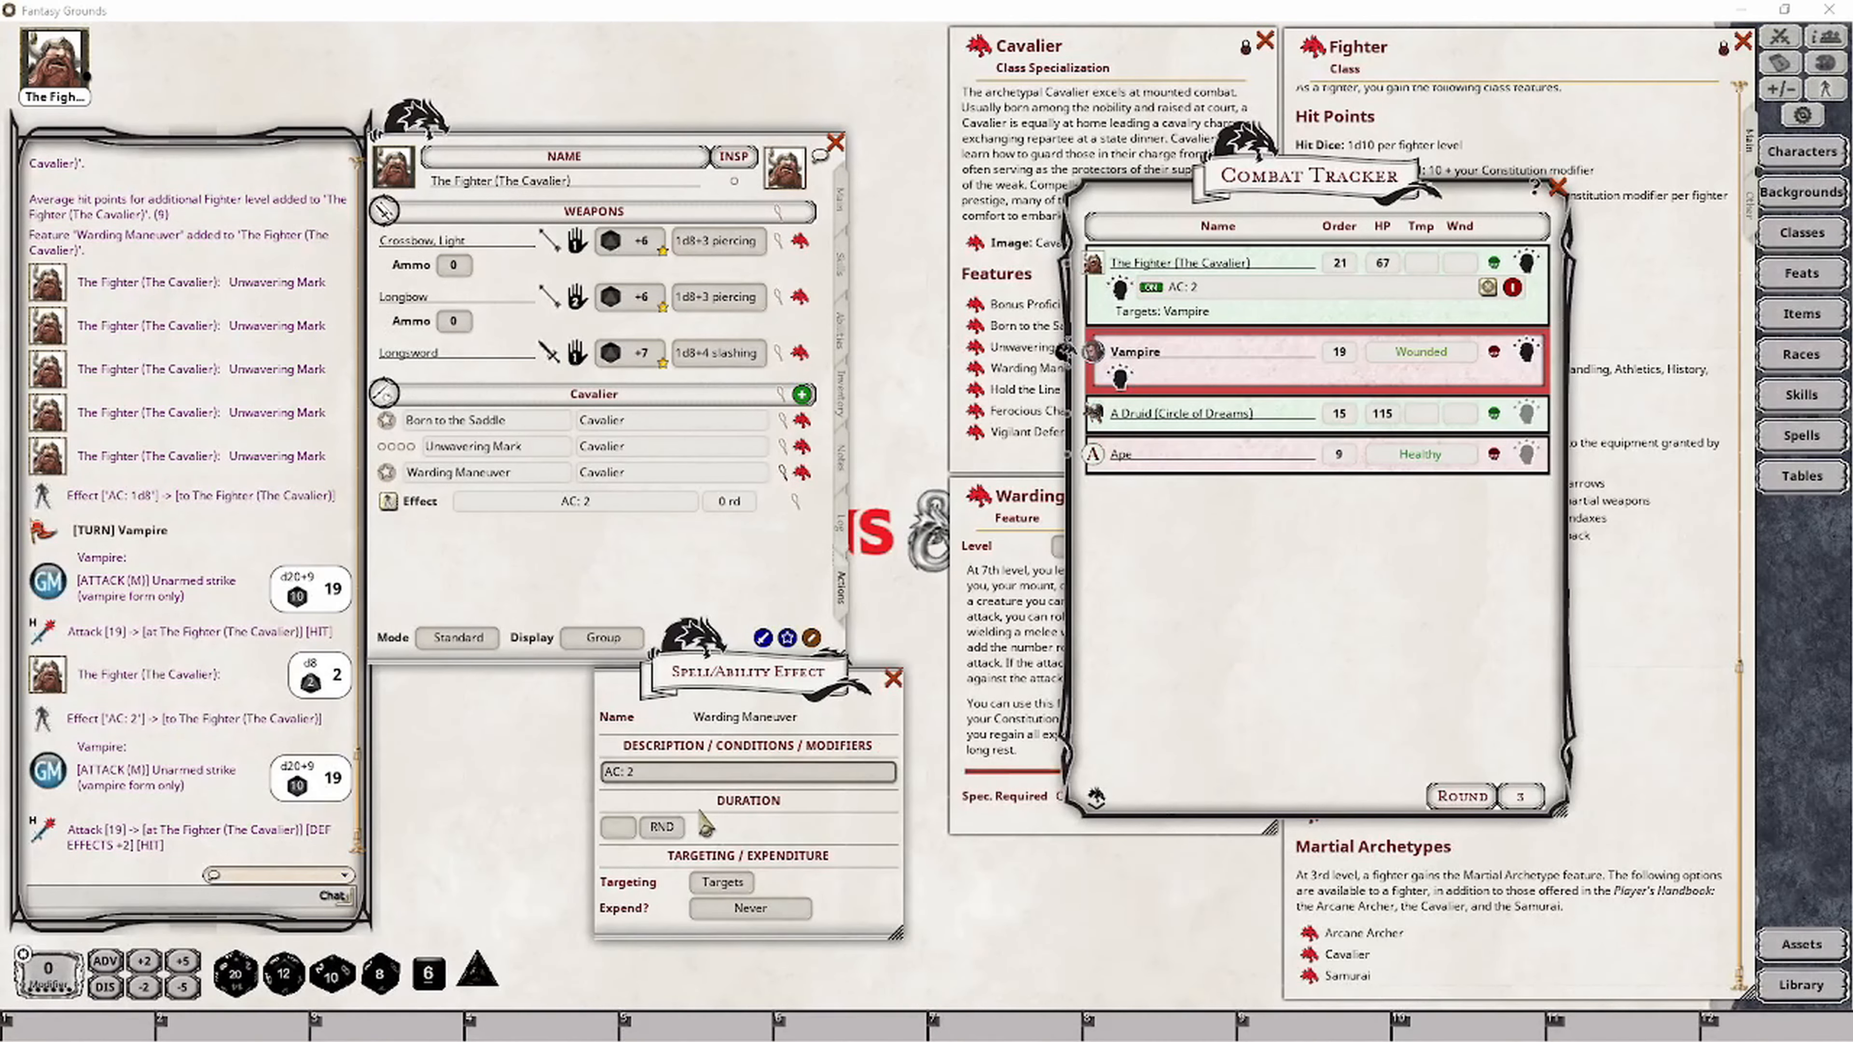
{"action": "left_click", "coordinate": [647, 775]}
{"action": "key", "text": "Home"}
{"action": "type", "text": "Warding Maneuver"}
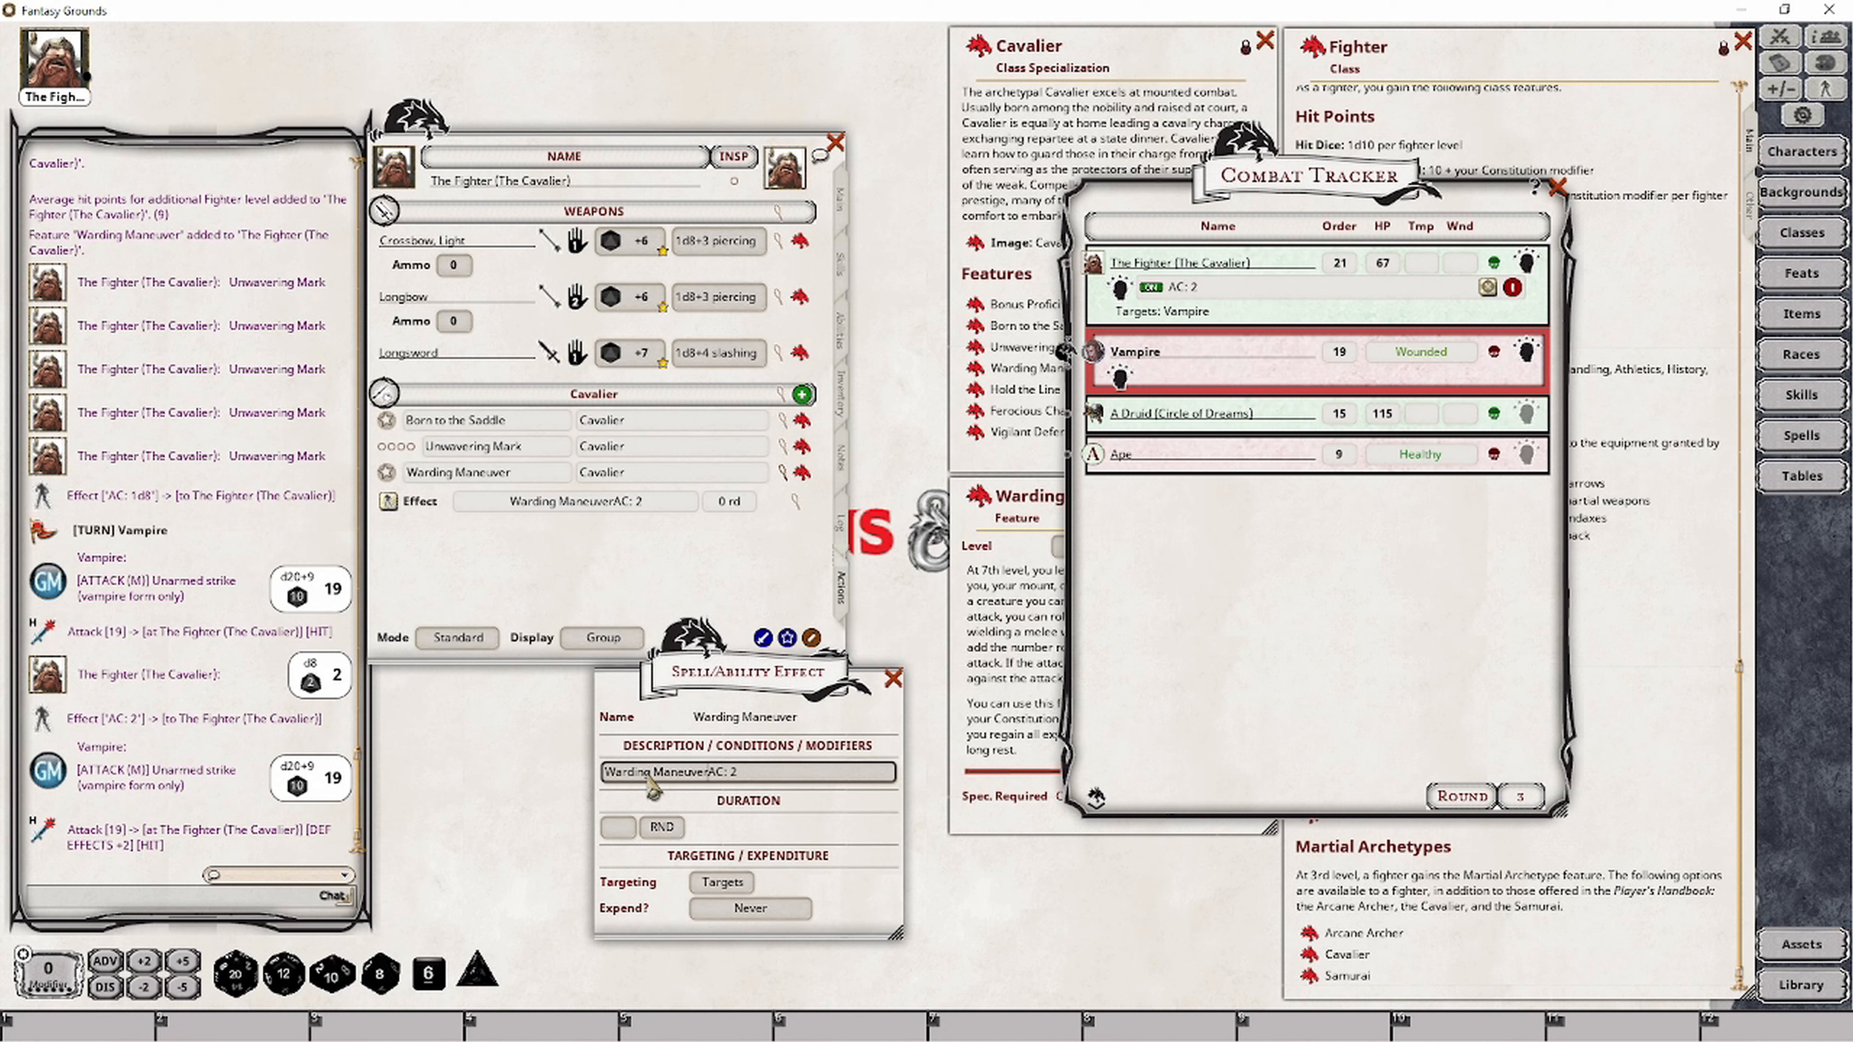
{"action": "type", "text": ";"}
{"action": "key", "text": "BackSpace"}
{"action": "type", "text": "<Add"}
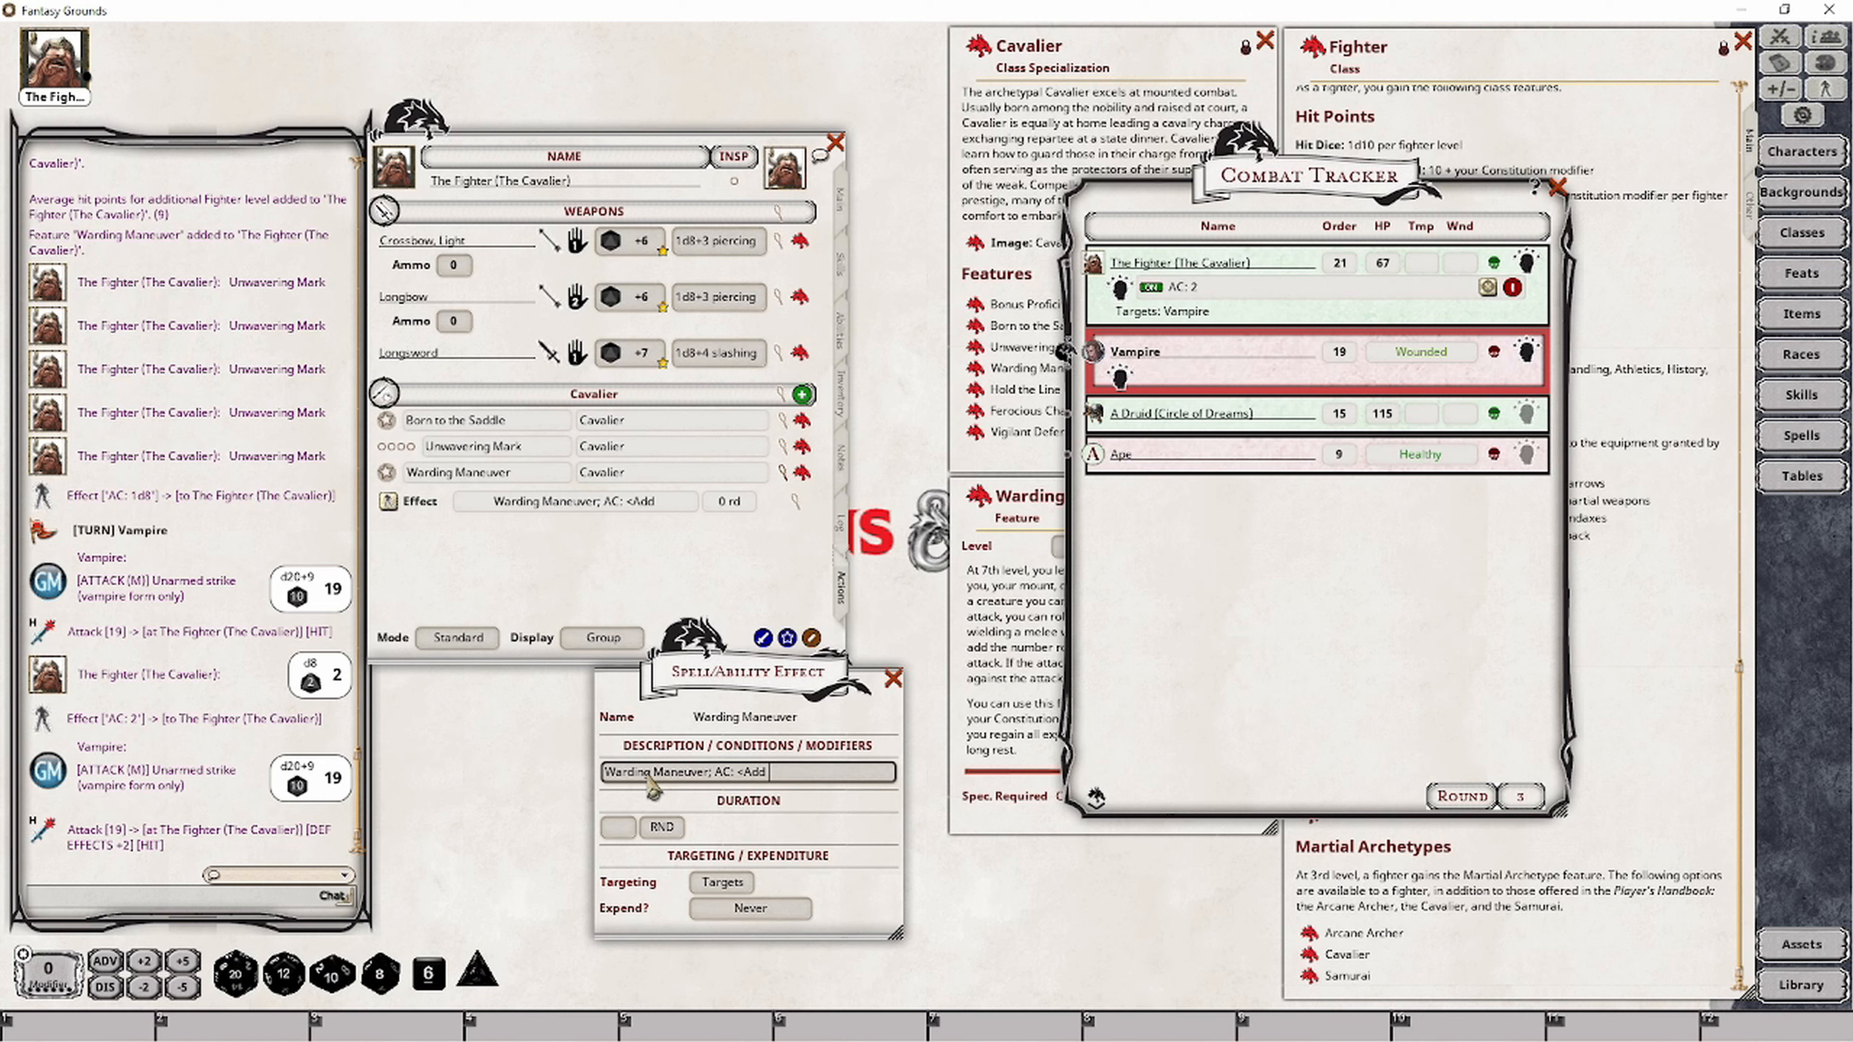
{"action": "type", "text": " 1d8>"}
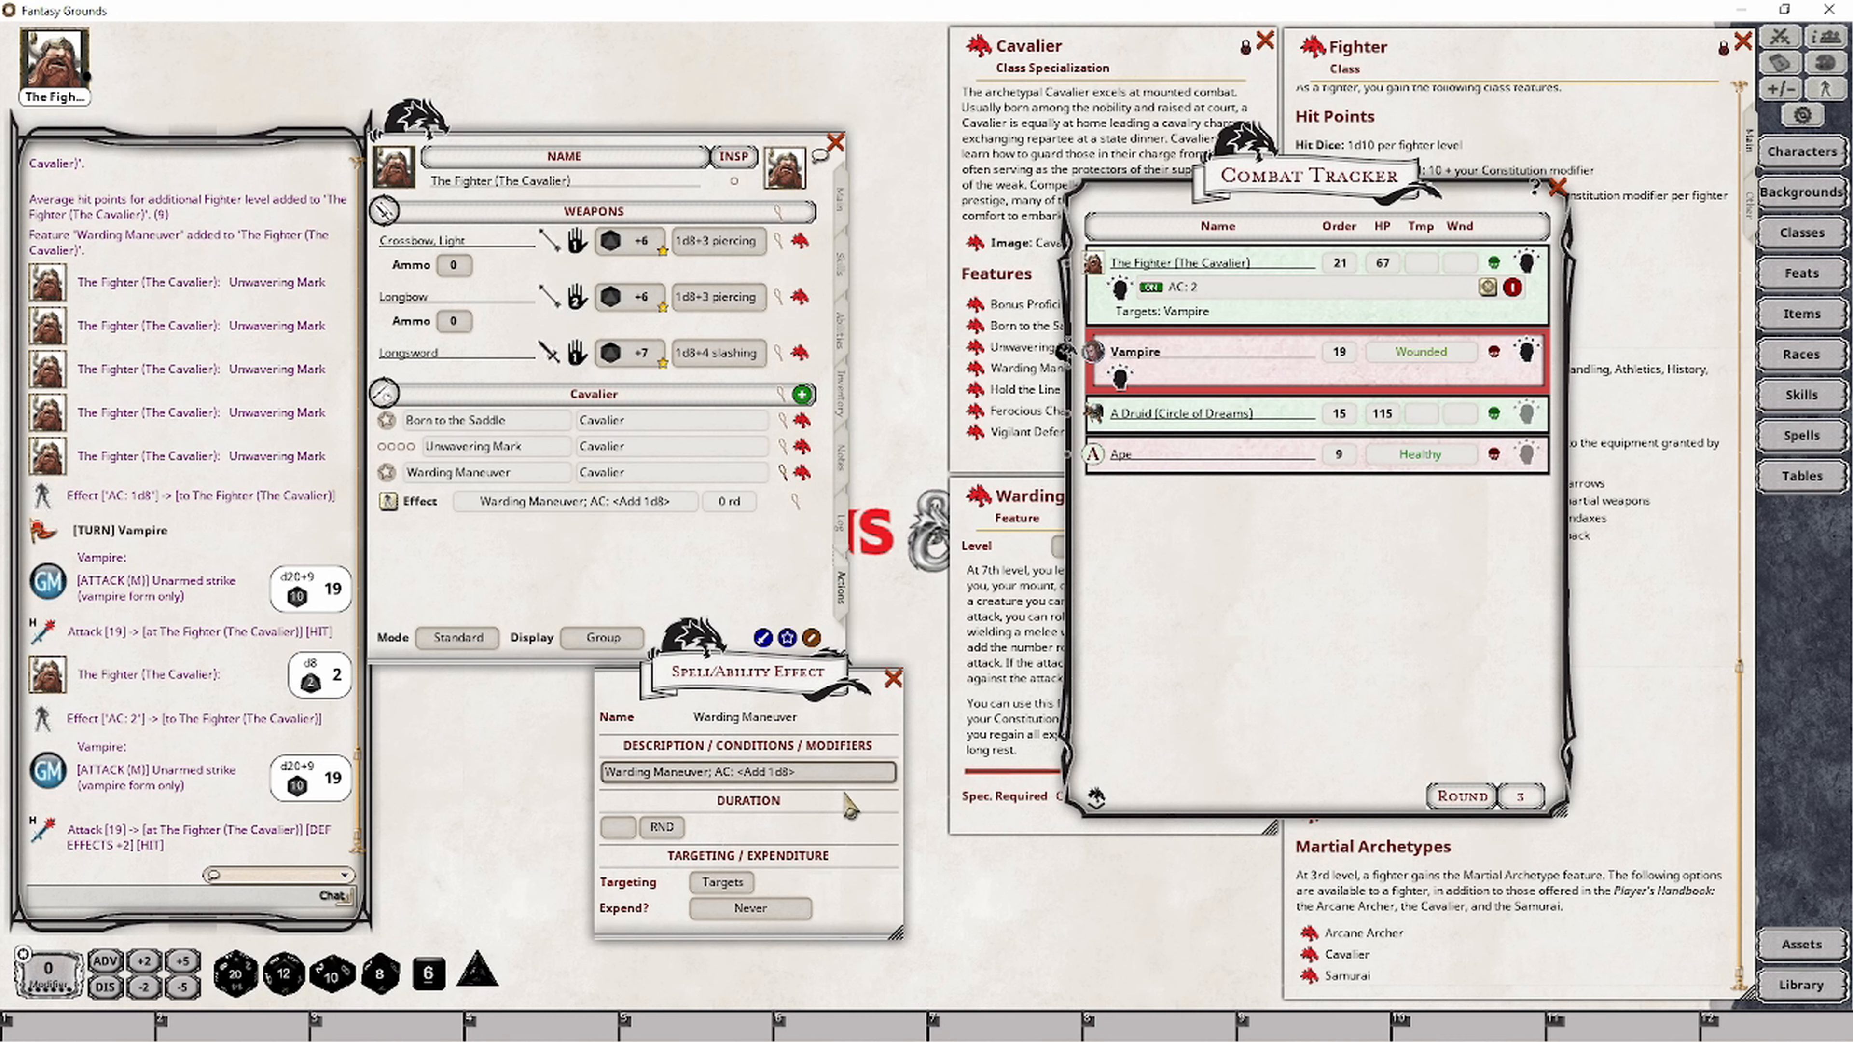
Set the Warding Maneuver effect to expend on next roll.
{"action": "left_click", "coordinate": [619, 827]}
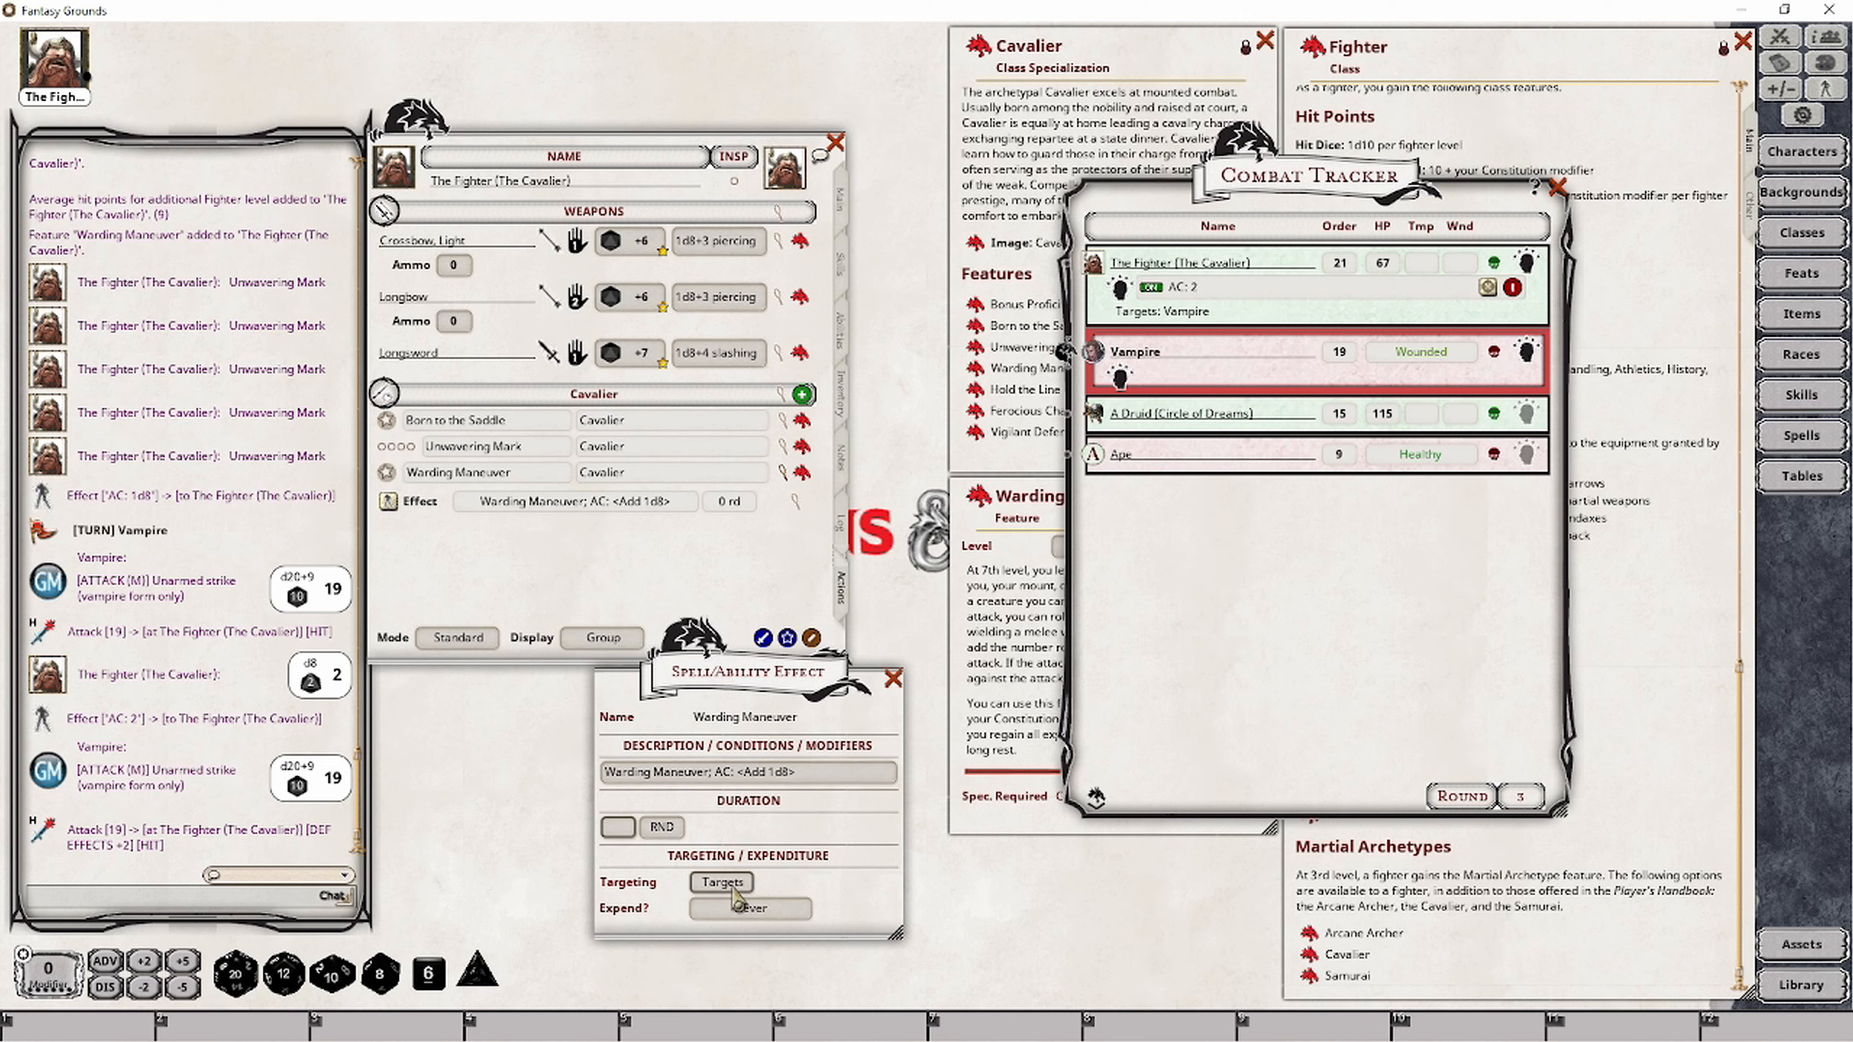
{"action": "left_click", "coordinate": [745, 911]}
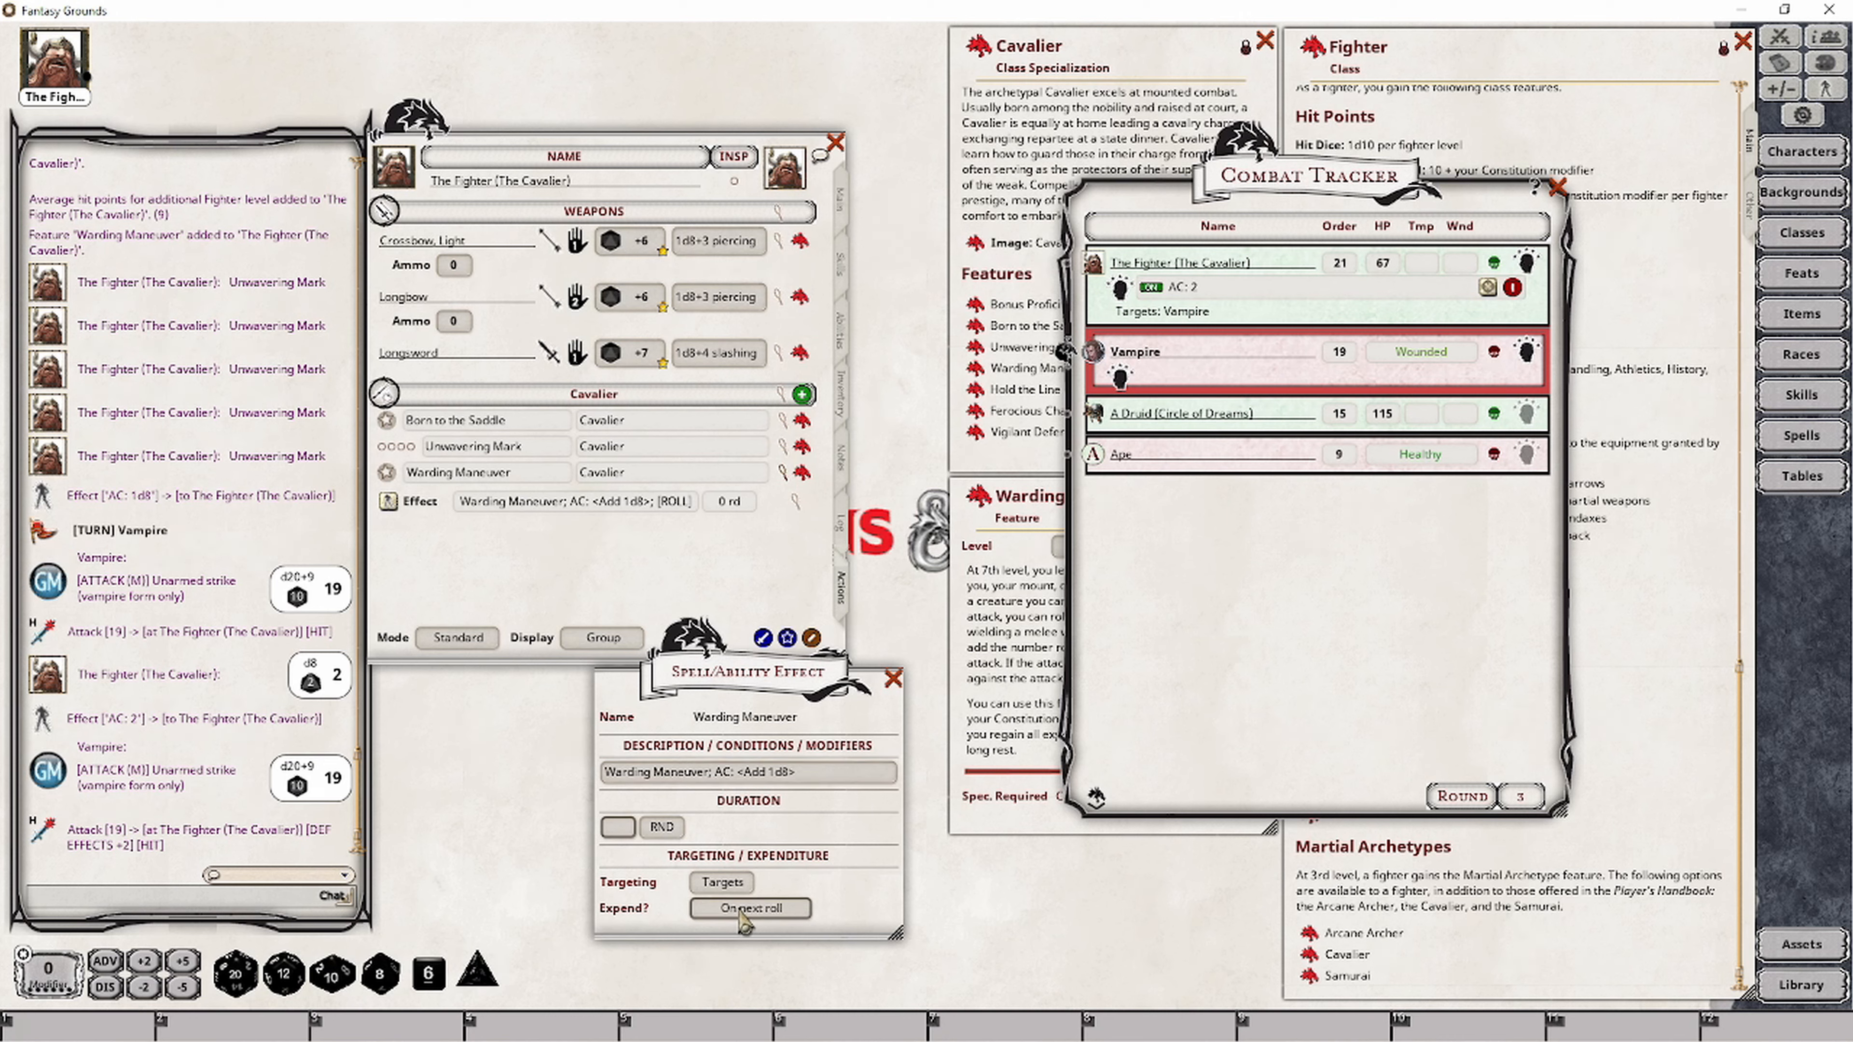
{"action": "left_click", "coordinate": [893, 678]}
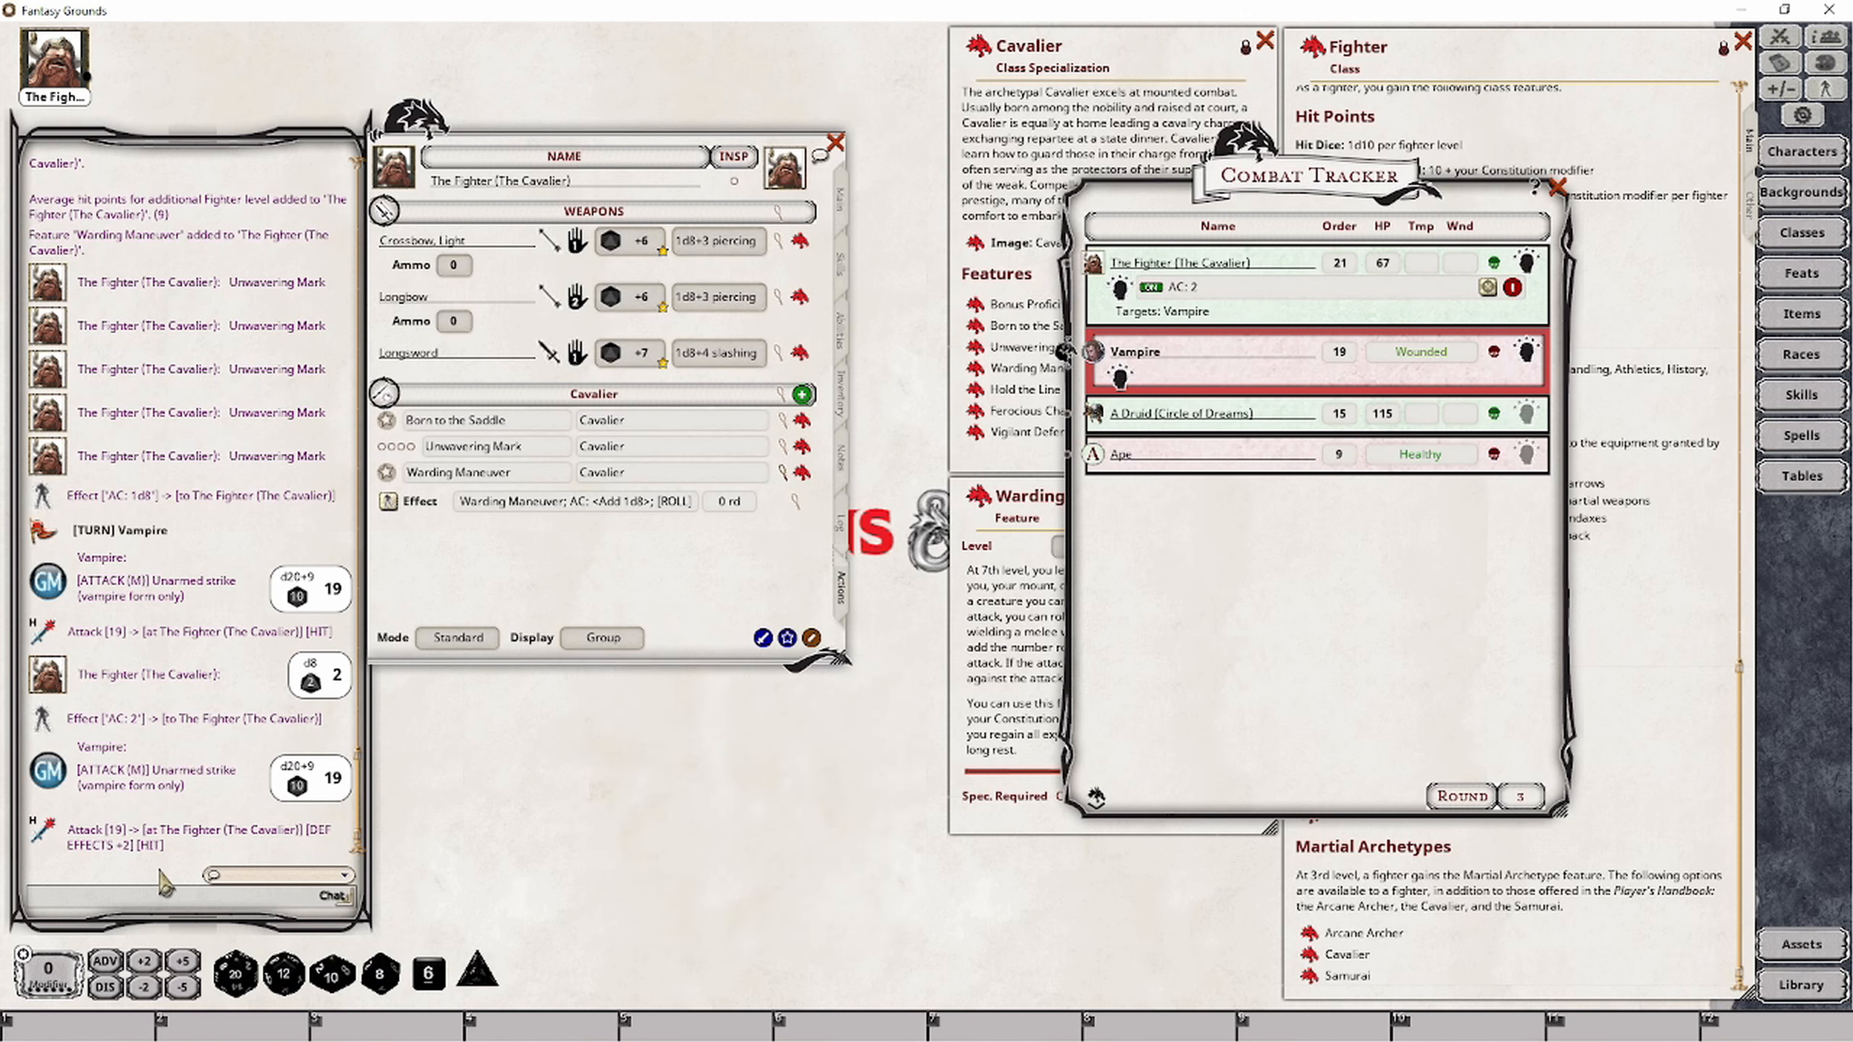
Roll a d8 in the chat, set the effect to "Warding Maneuver; AC: 4", and apply it to the fighter in the Combat Tracker.
{"action": "left_click_drag", "start_coordinate": [382, 974], "coordinate": [241, 752]}
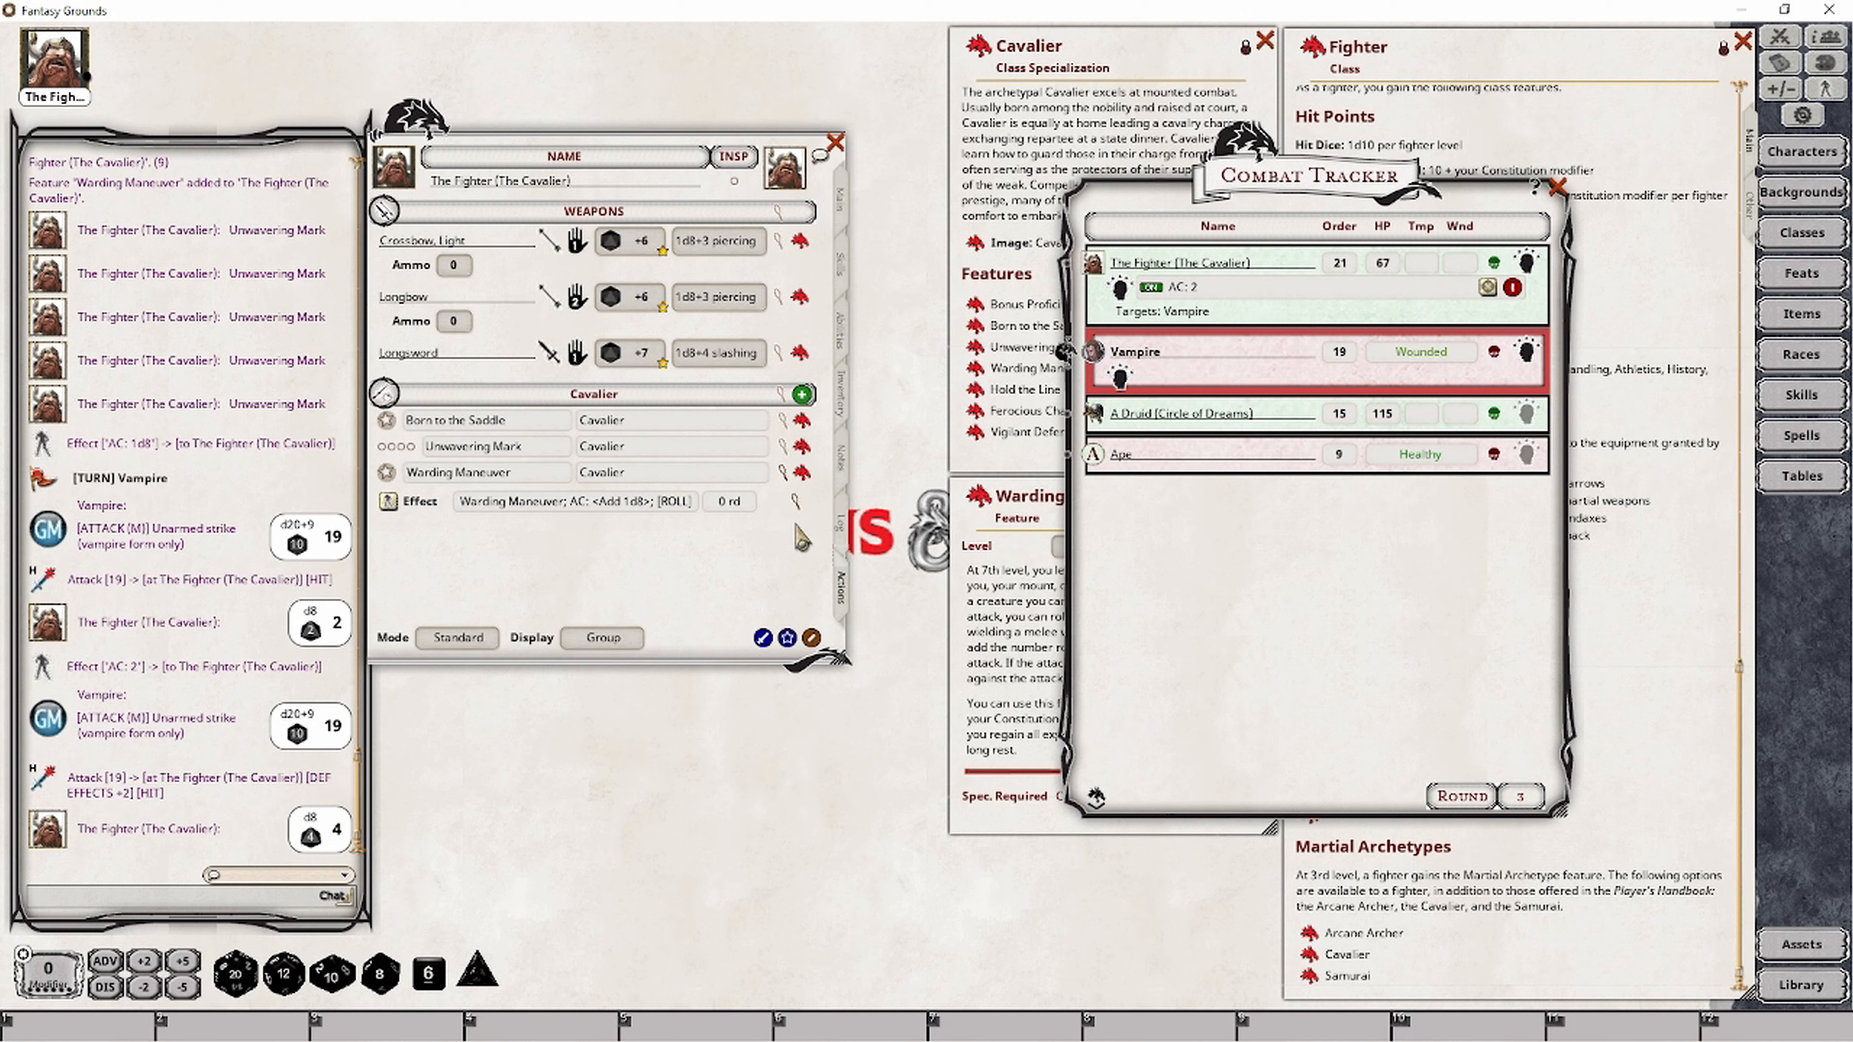
{"action": "left_click", "coordinate": [793, 502]}
{"action": "left_click_drag", "start_coordinate": [736, 772], "coordinate": [852, 783]}
{"action": "key", "text": "BackSpace"}
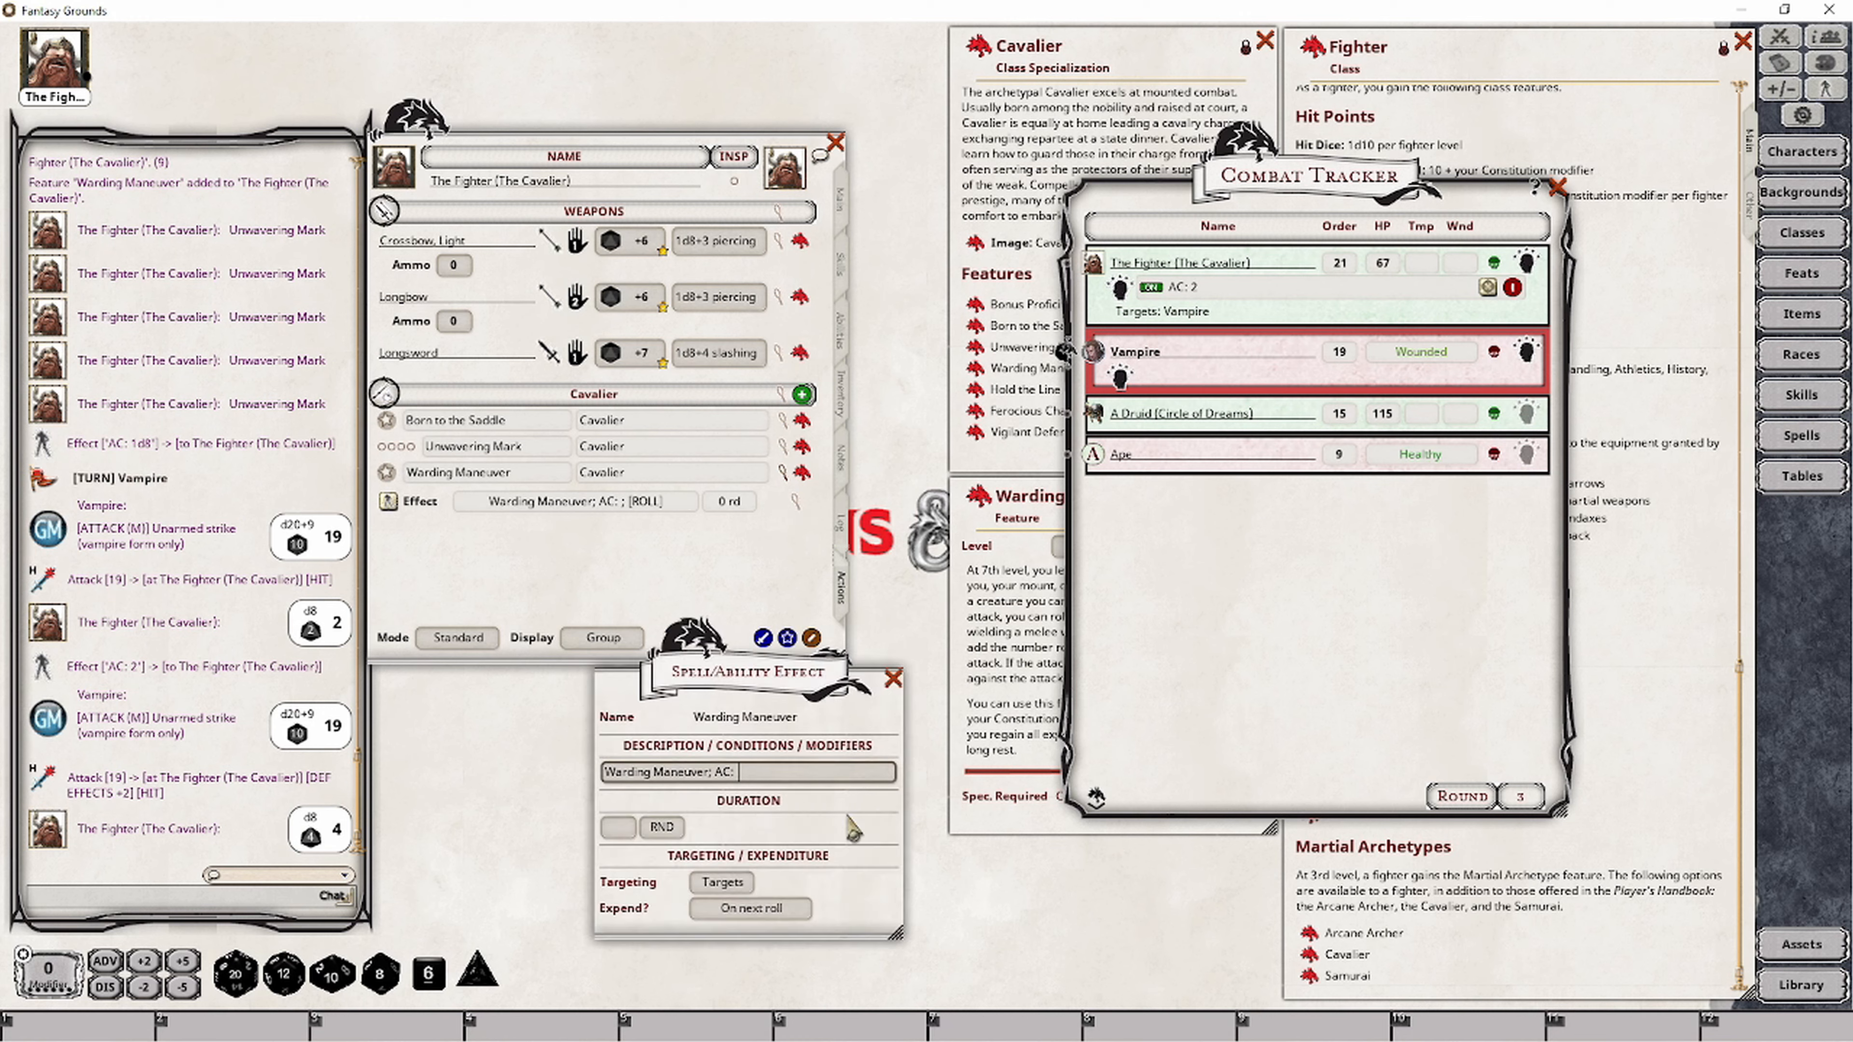
{"action": "type", "text": "4"}
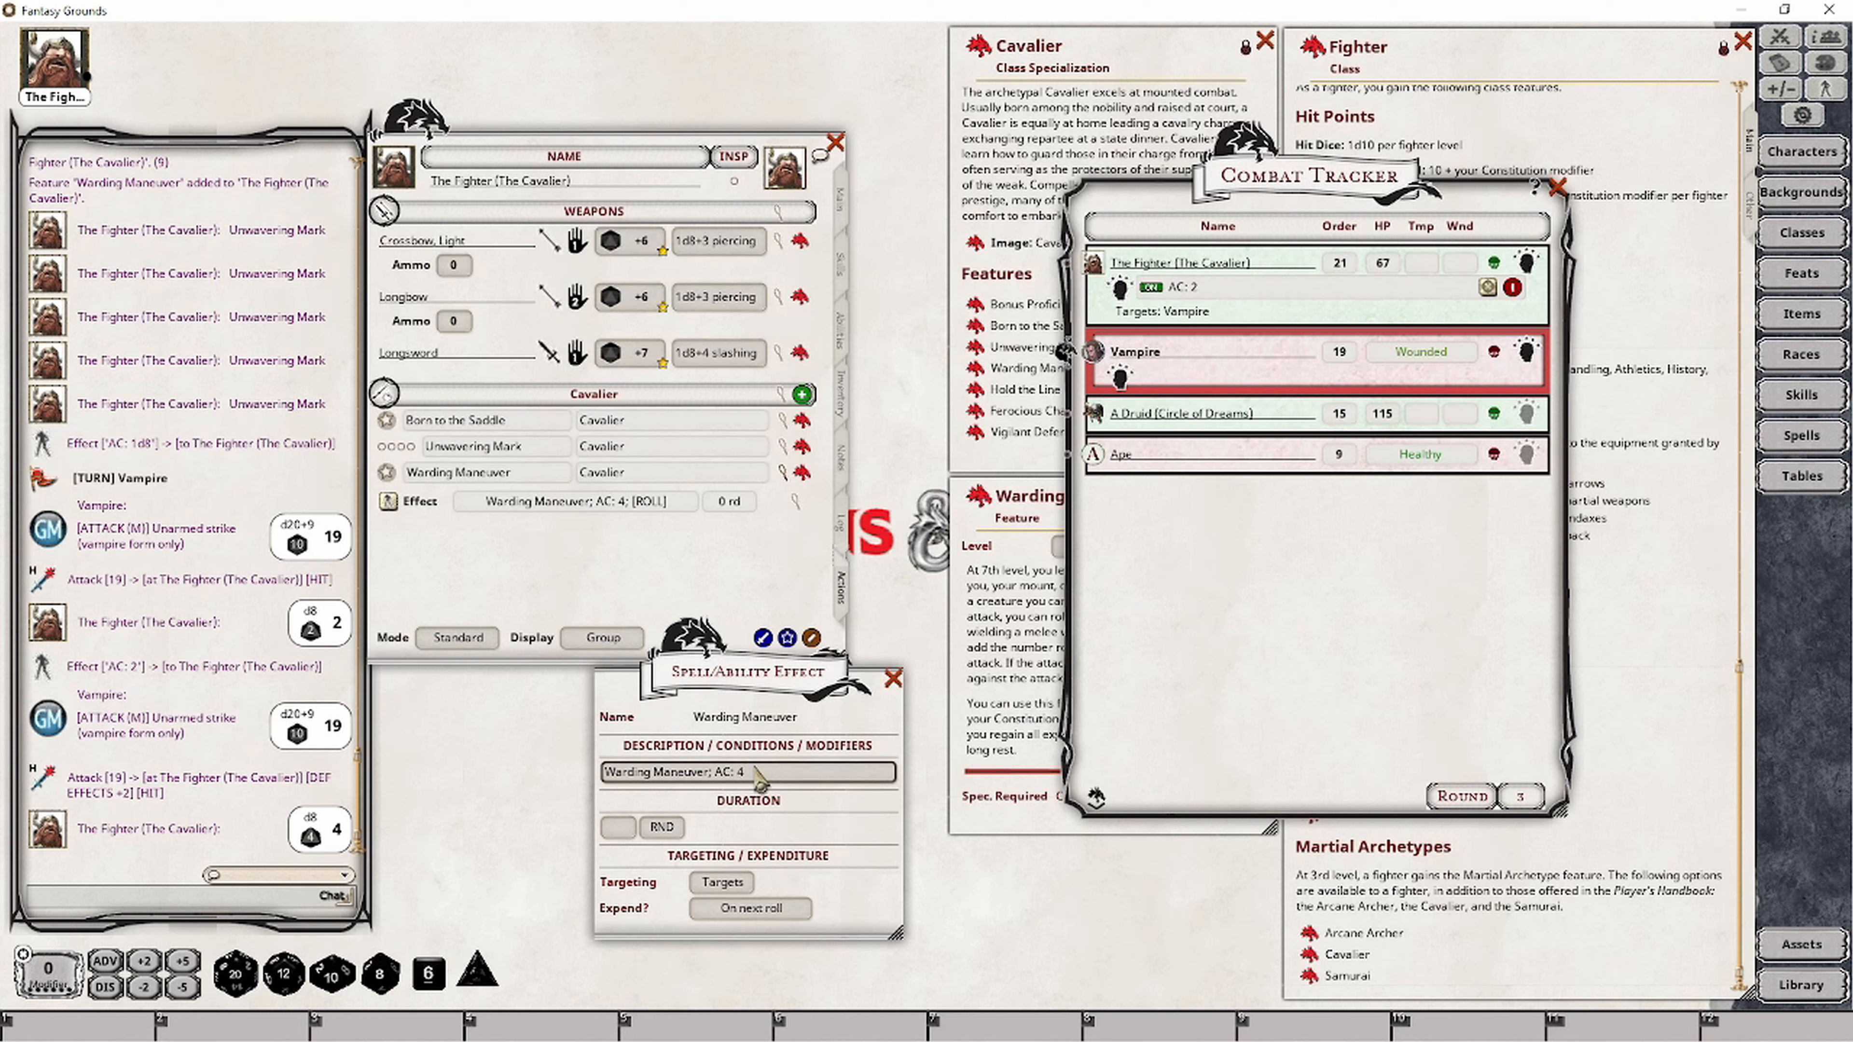
{"action": "left_click", "coordinate": [892, 679]}
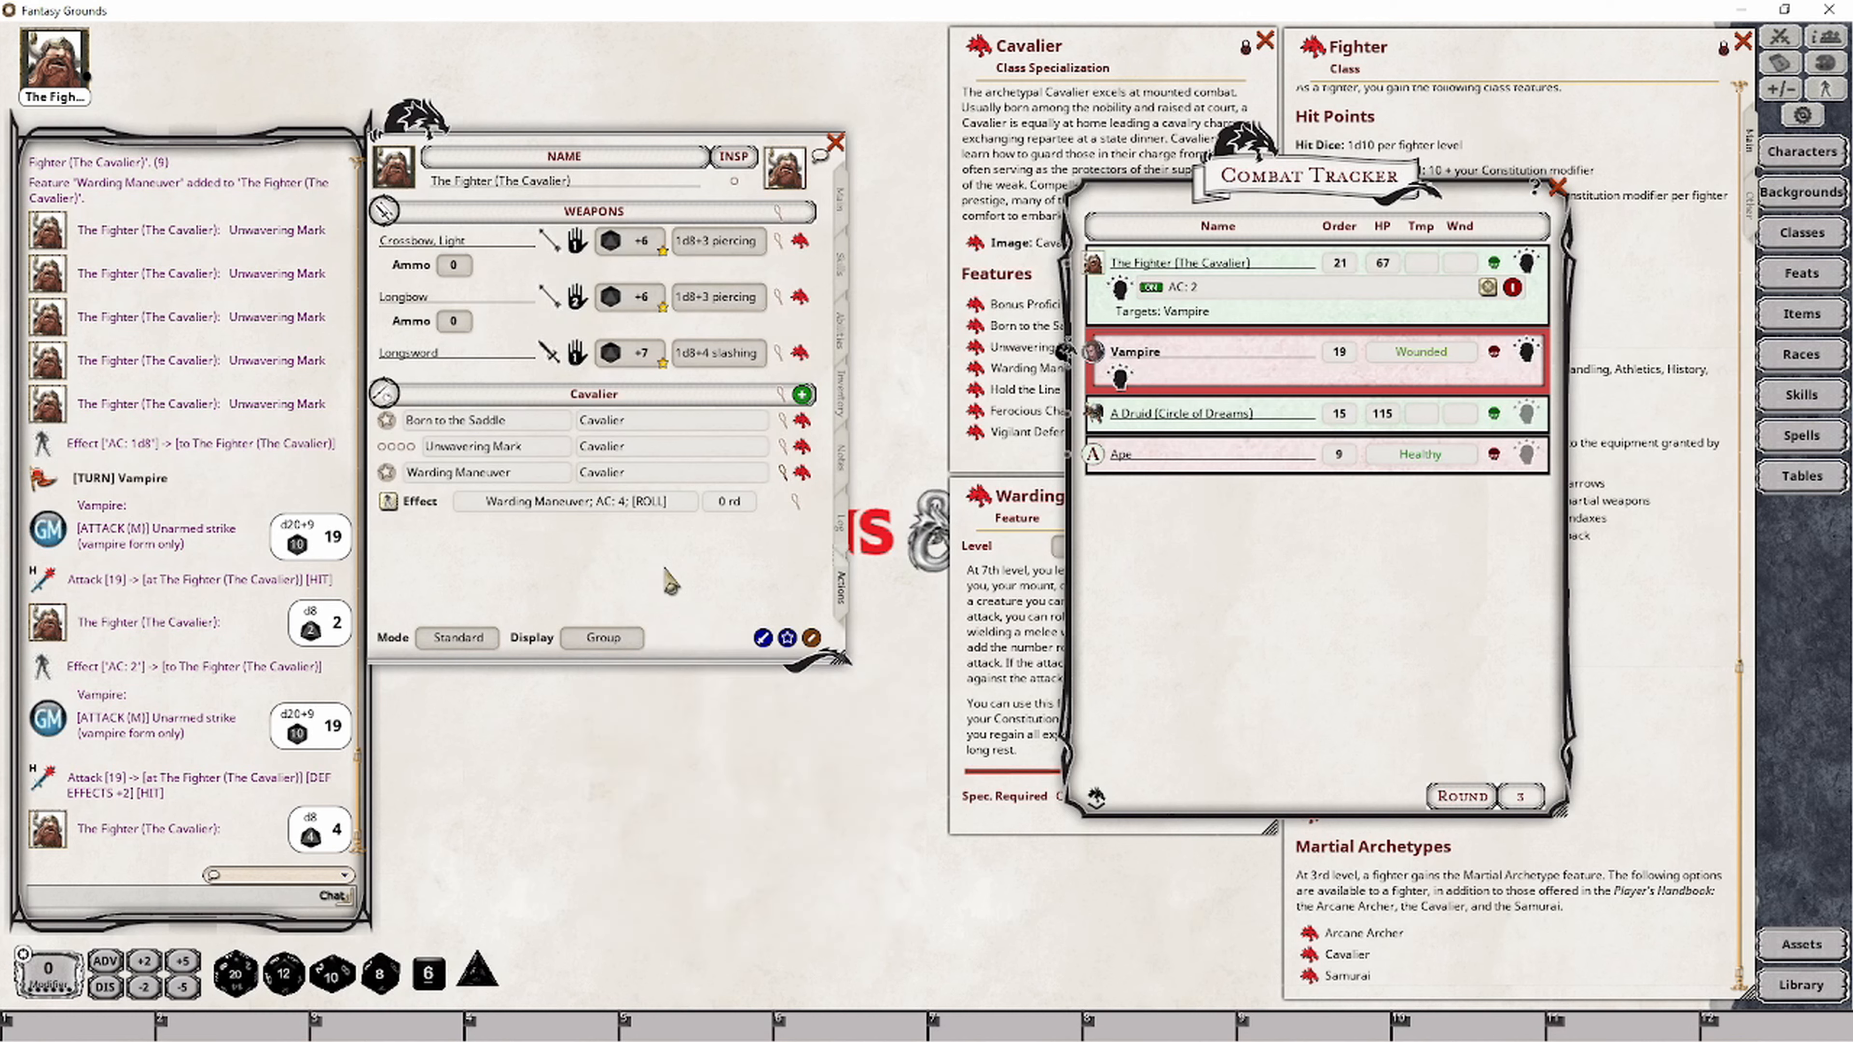
{"action": "left_click_drag", "start_coordinate": [398, 526], "coordinate": [1149, 287]}
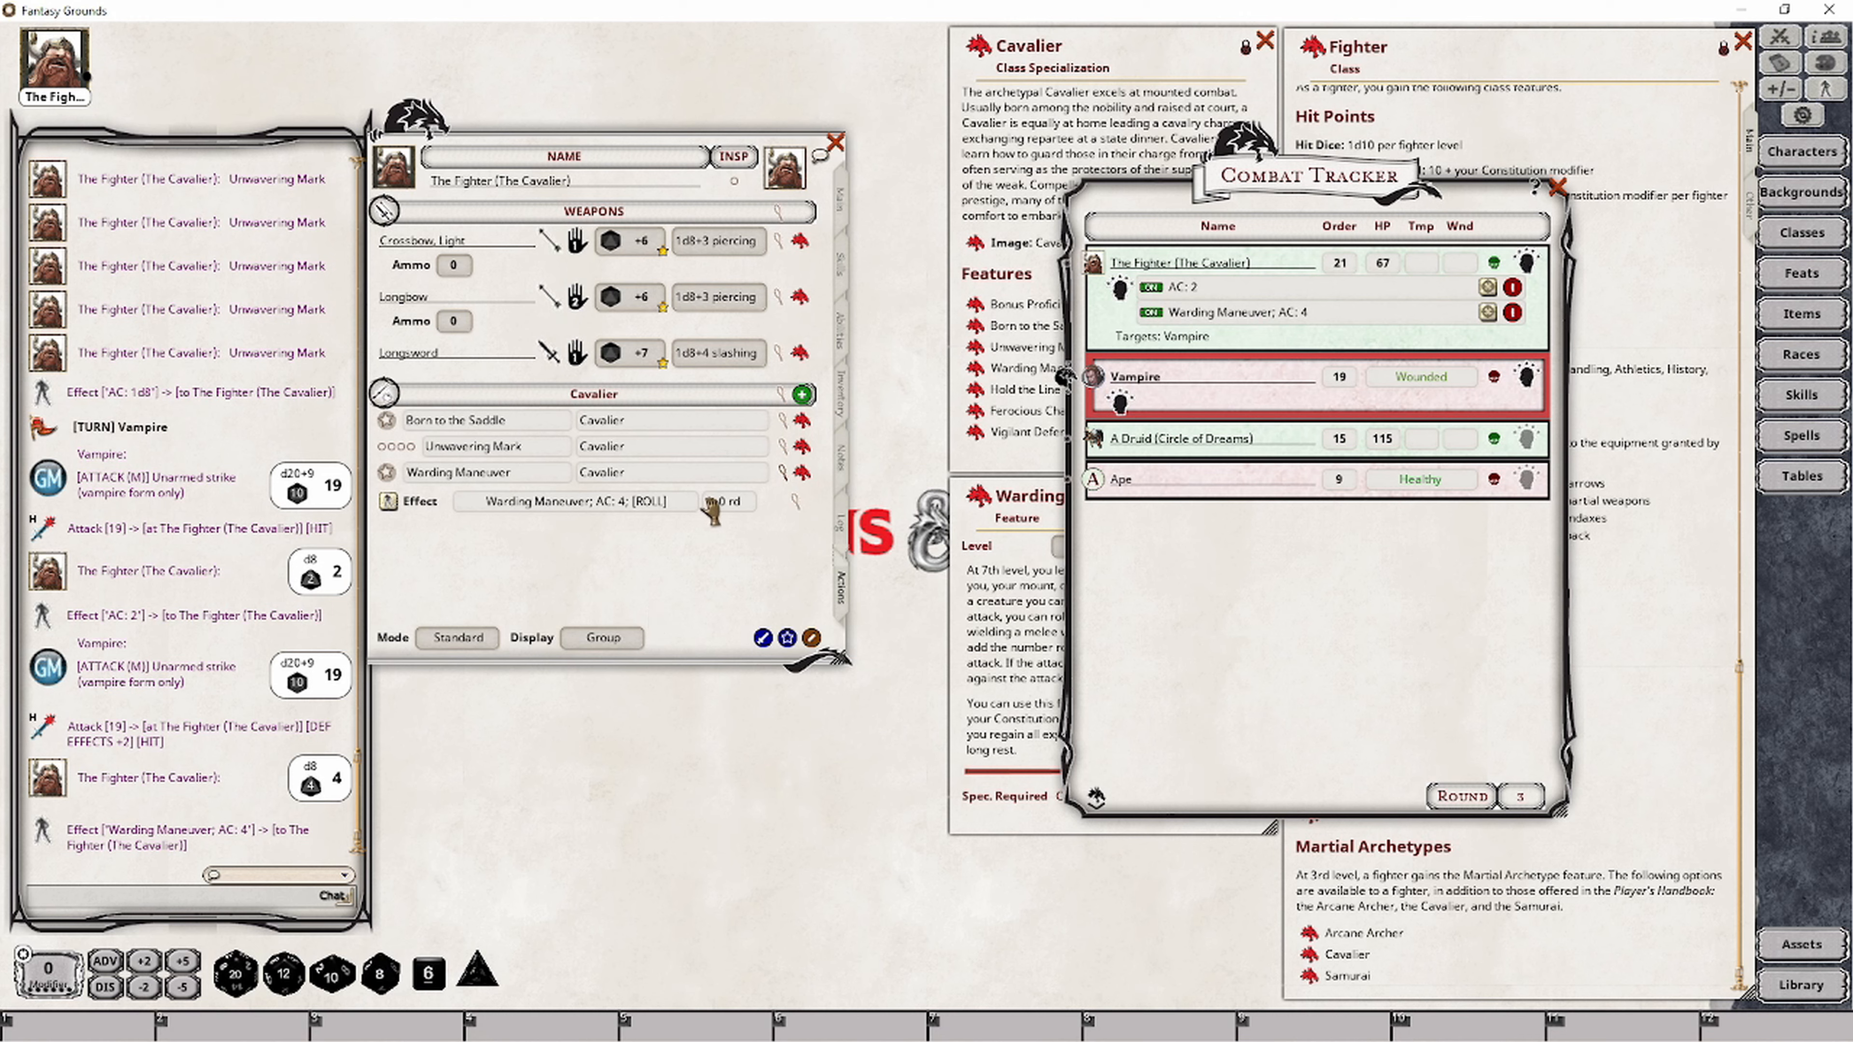
Change the effect's description to "Warding Maneuver; AC: 1".
{"action": "left_click", "coordinate": [796, 503]}
{"action": "left_click", "coordinate": [757, 774]}
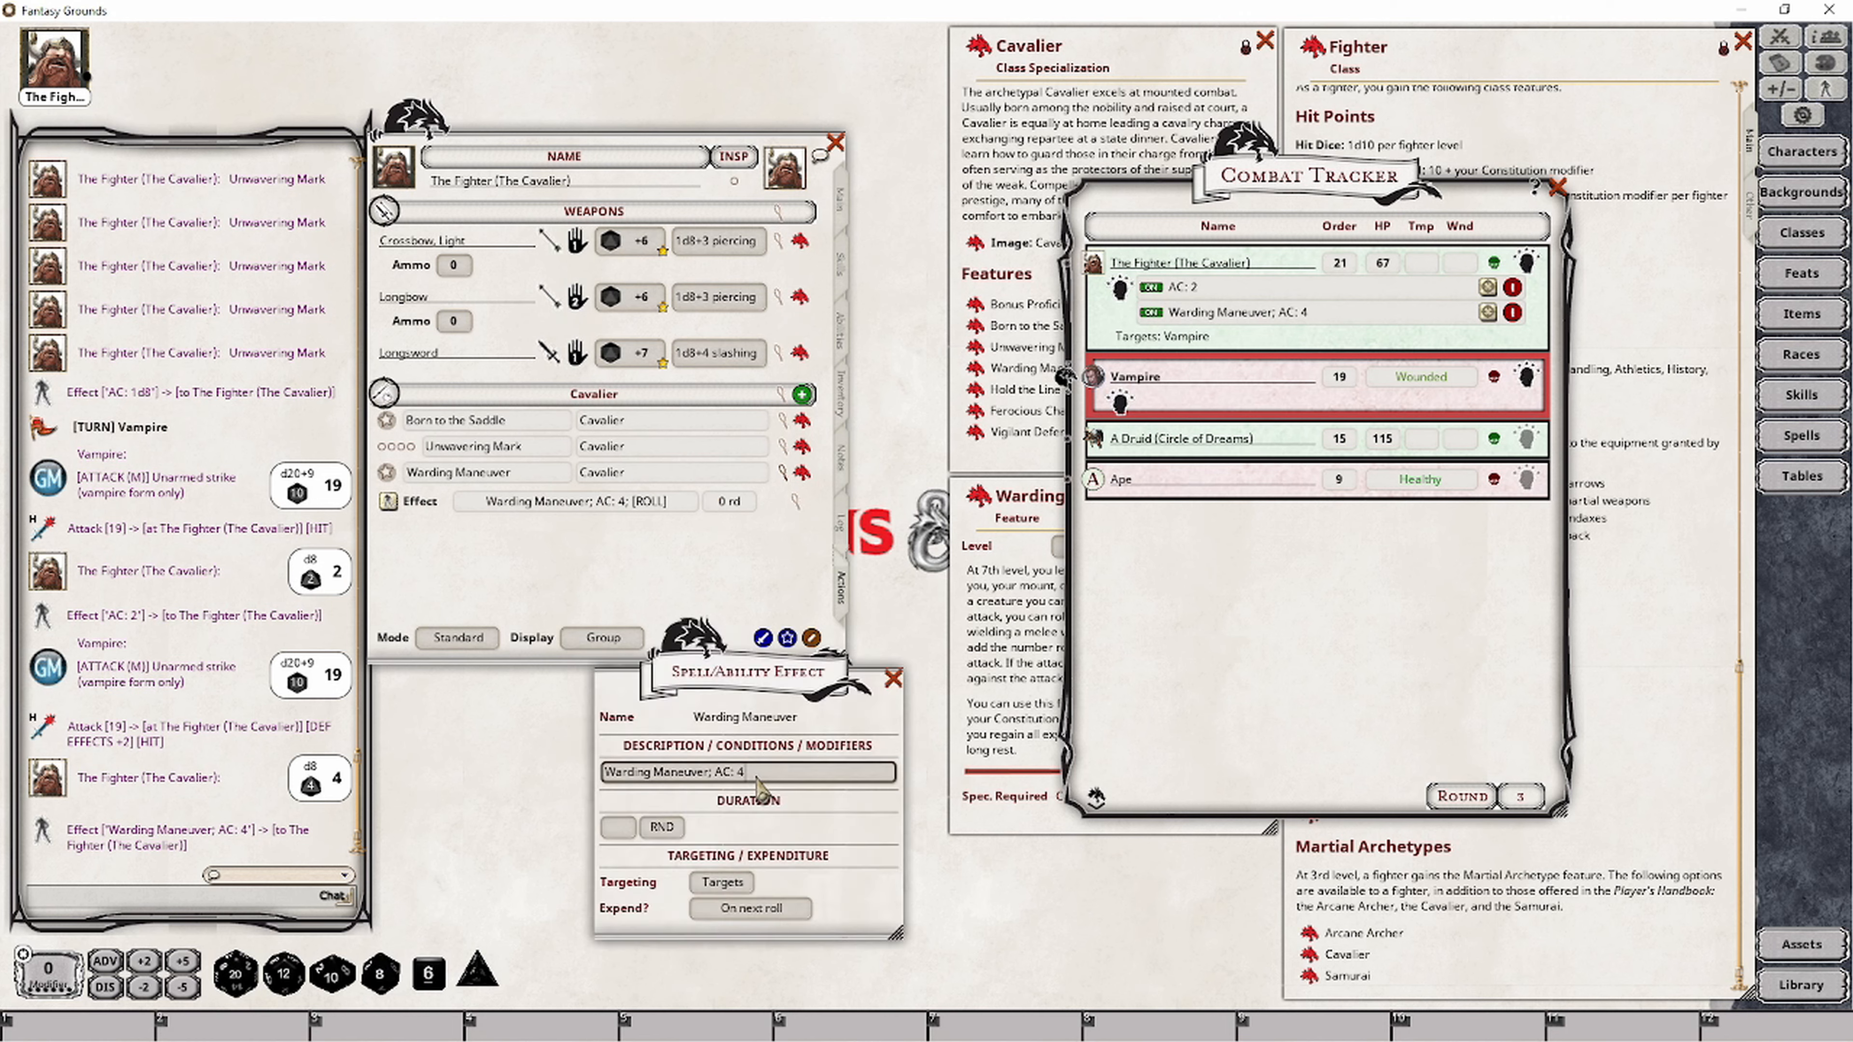
{"action": "key", "text": "BackSpace"}
{"action": "type", "text": "1"}
{"action": "left_click", "coordinate": [893, 679]}
Add a second effect to the Warding Maneuver power.
{"action": "right_click", "coordinate": [672, 527]}
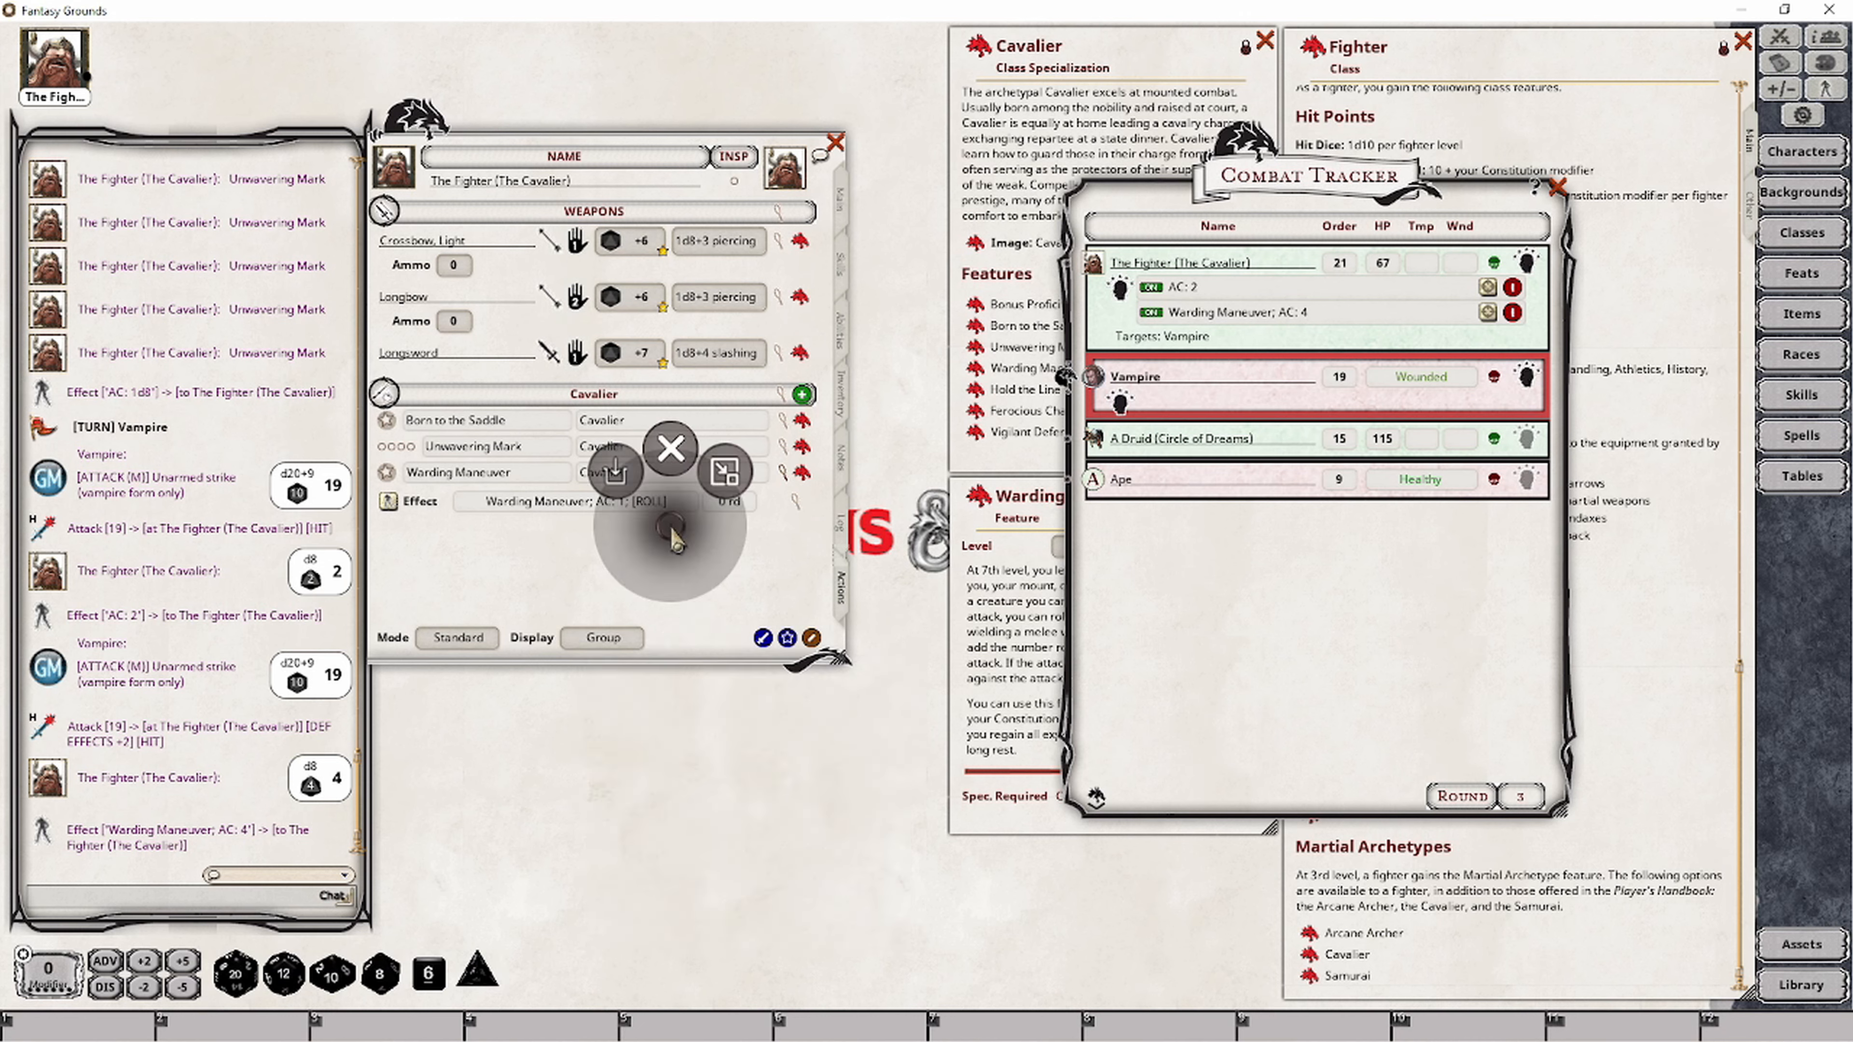
{"action": "left_click", "coordinate": [776, 566]}
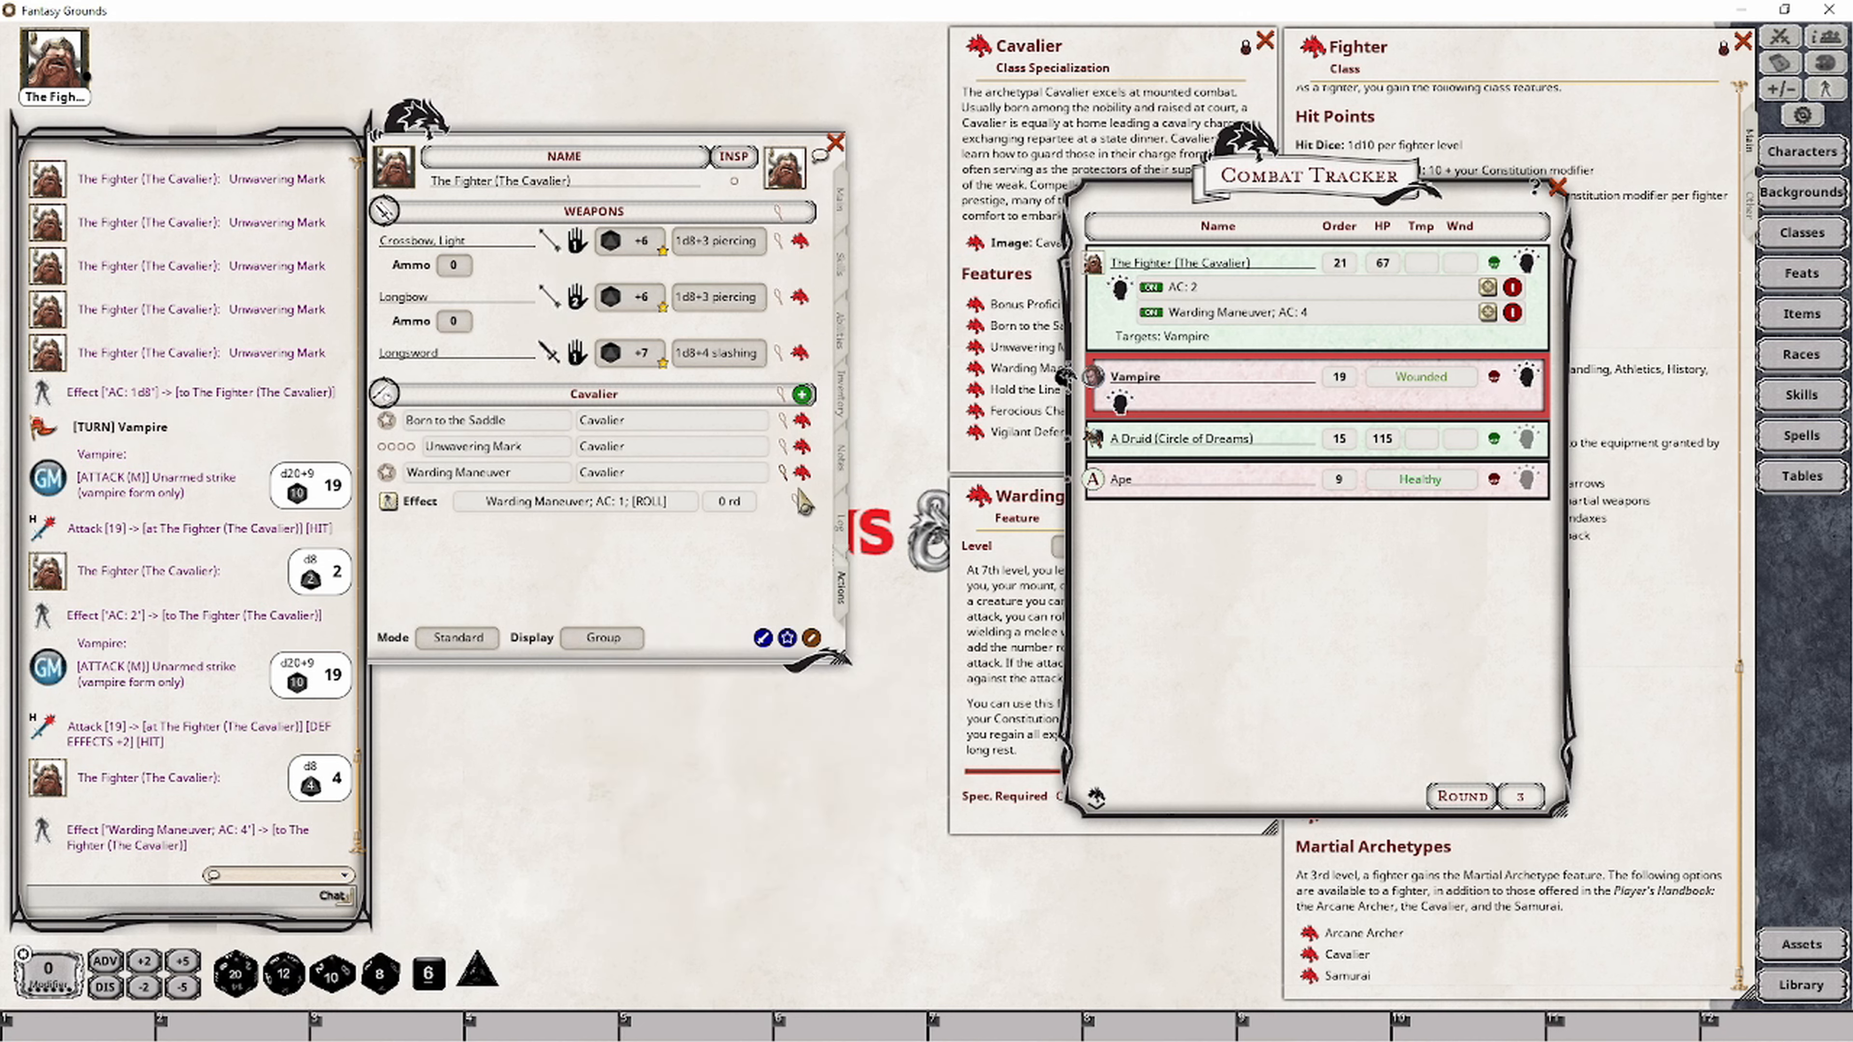
{"action": "right_click", "coordinate": [693, 474]}
{"action": "left_click", "coordinate": [756, 477]}
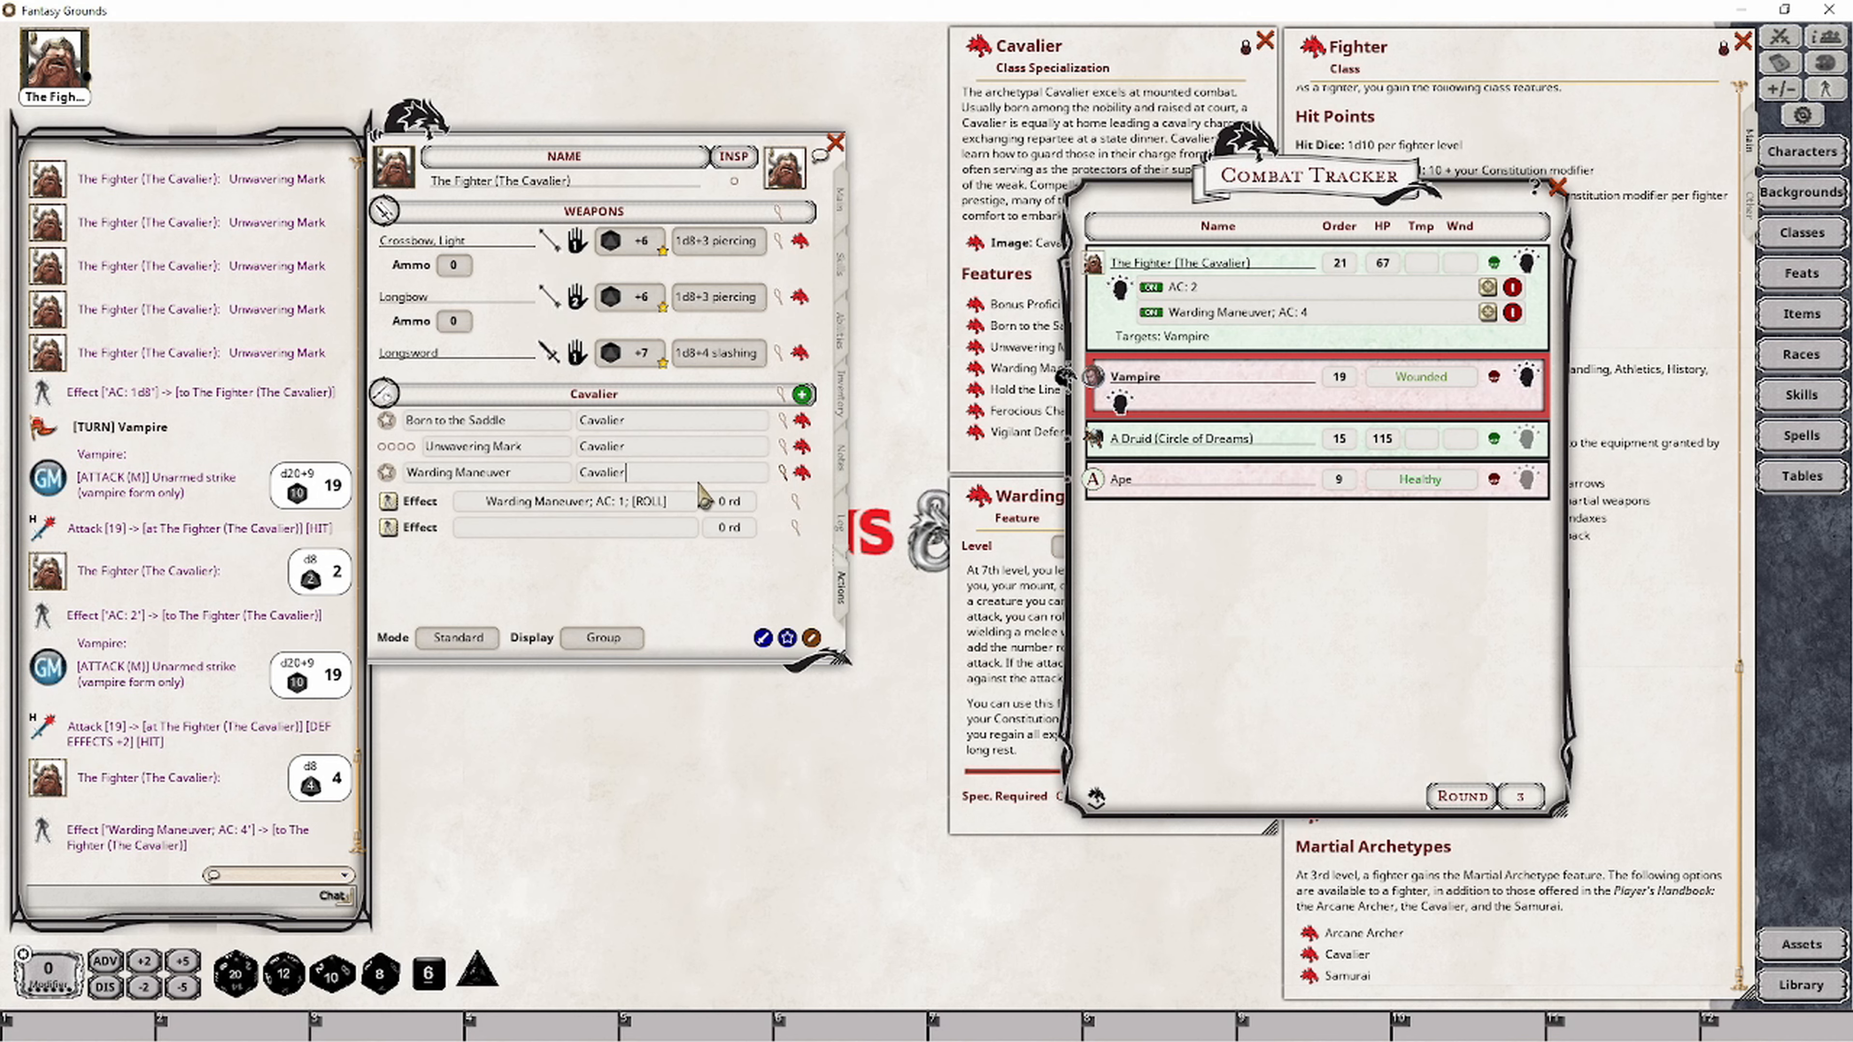
Add four more blank effects to the Warding Maneuver power.
{"action": "right_click", "coordinate": [692, 464]}
{"action": "left_click", "coordinate": [757, 463]}
{"action": "left_click", "coordinate": [786, 534]}
{"action": "right_click", "coordinate": [700, 467]}
{"action": "left_click", "coordinate": [759, 478]}
{"action": "left_click", "coordinate": [775, 548]}
{"action": "right_click", "coordinate": [699, 467]}
{"action": "left_click", "coordinate": [758, 479]}
{"action": "left_click", "coordinate": [777, 547]}
{"action": "right_click", "coordinate": [704, 474]}
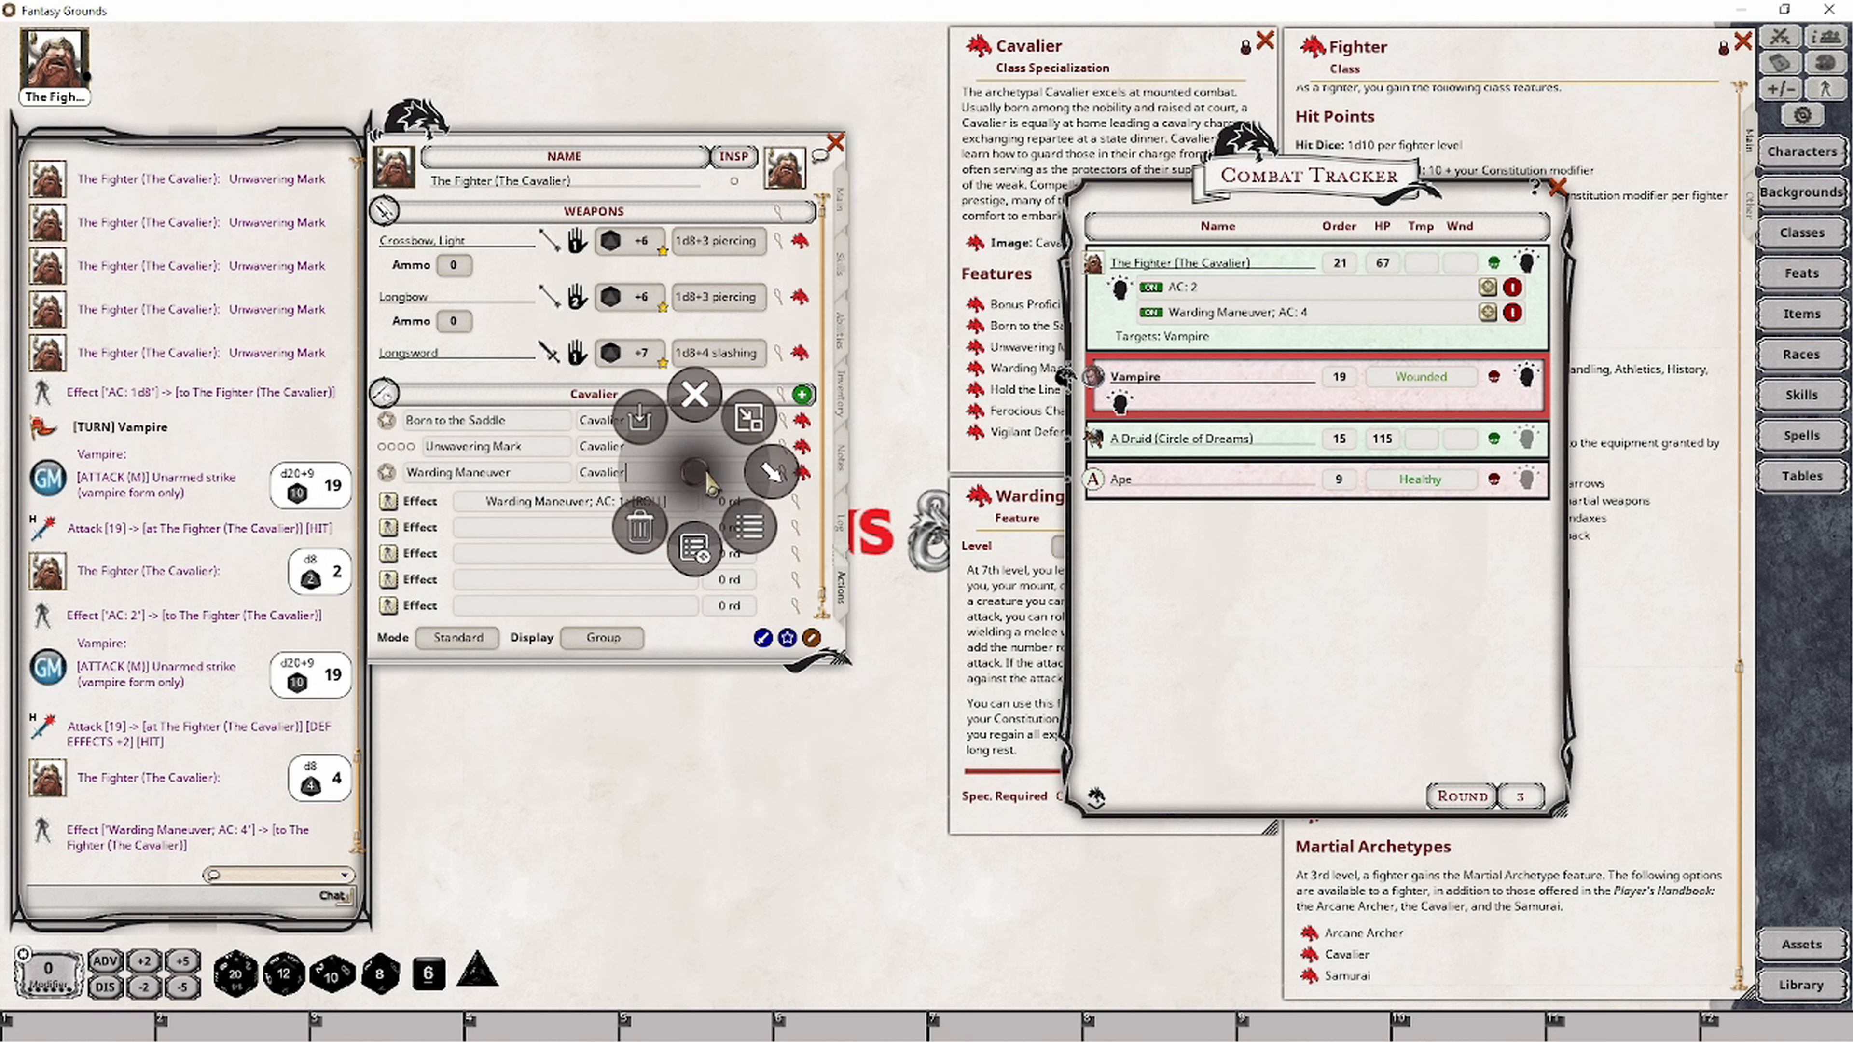
{"action": "left_click", "coordinate": [773, 481]}
{"action": "left_click", "coordinate": [779, 548]}
{"action": "scroll", "coordinate": [678, 538], "scroll_direction": "down", "scroll_amount": 1}
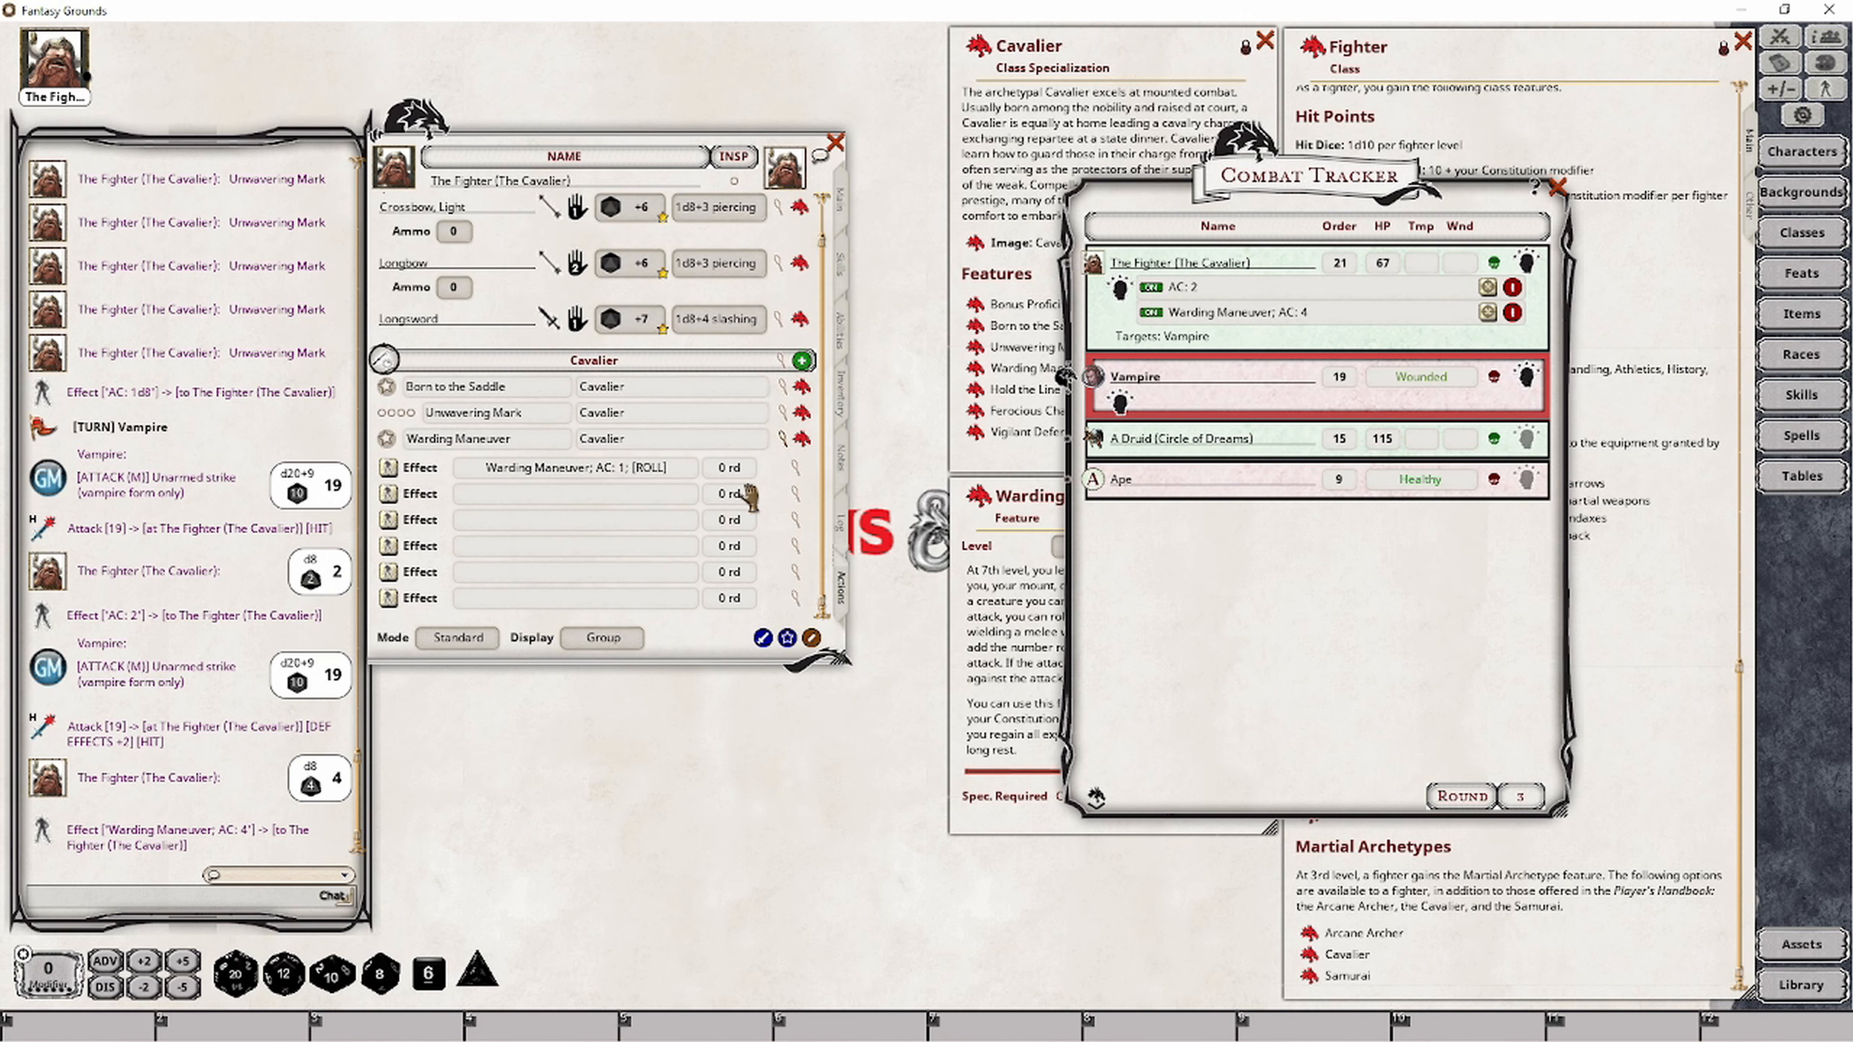
Describe the second effect as "Warding Maneuver; AC: 2" and set it to expend on next roll.
{"action": "left_click", "coordinate": [795, 471]}
{"action": "left_click", "coordinate": [854, 521]}
{"action": "type", "text": "Warding Maneuver; AC: 4"}
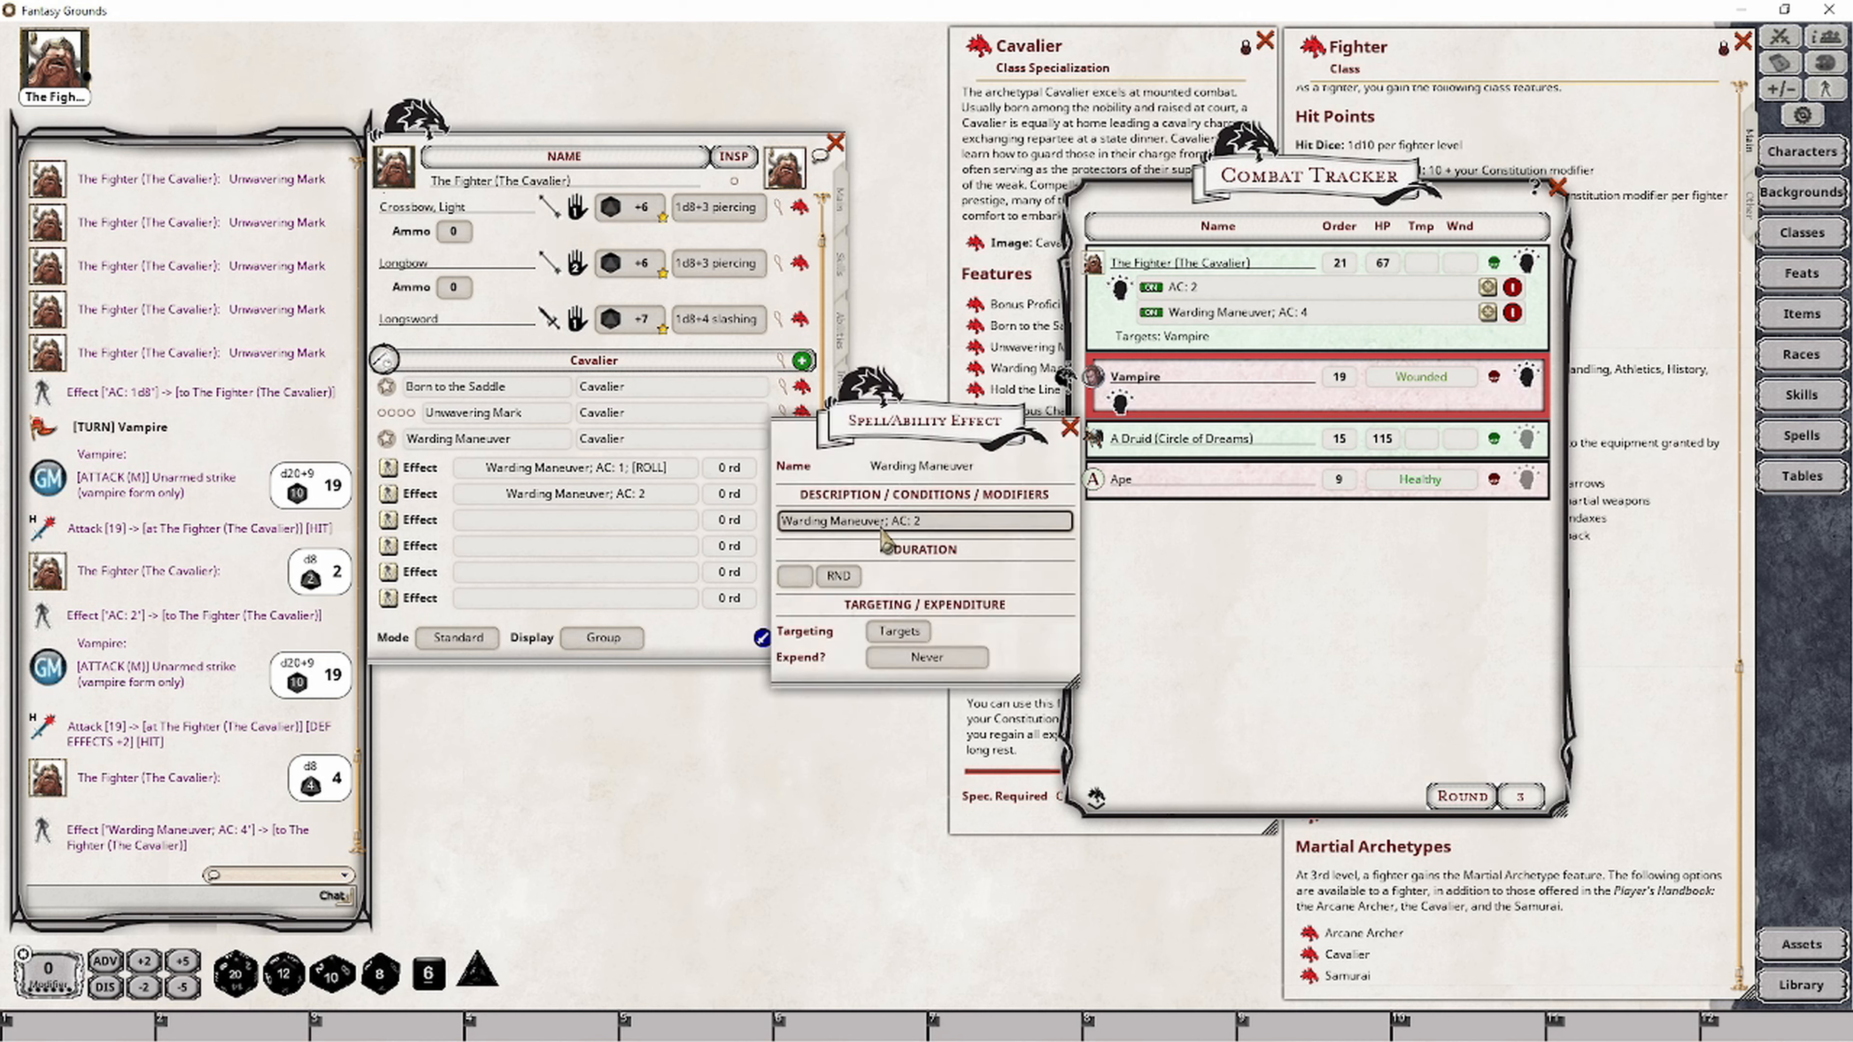
{"action": "left_click", "coordinate": [912, 657]}
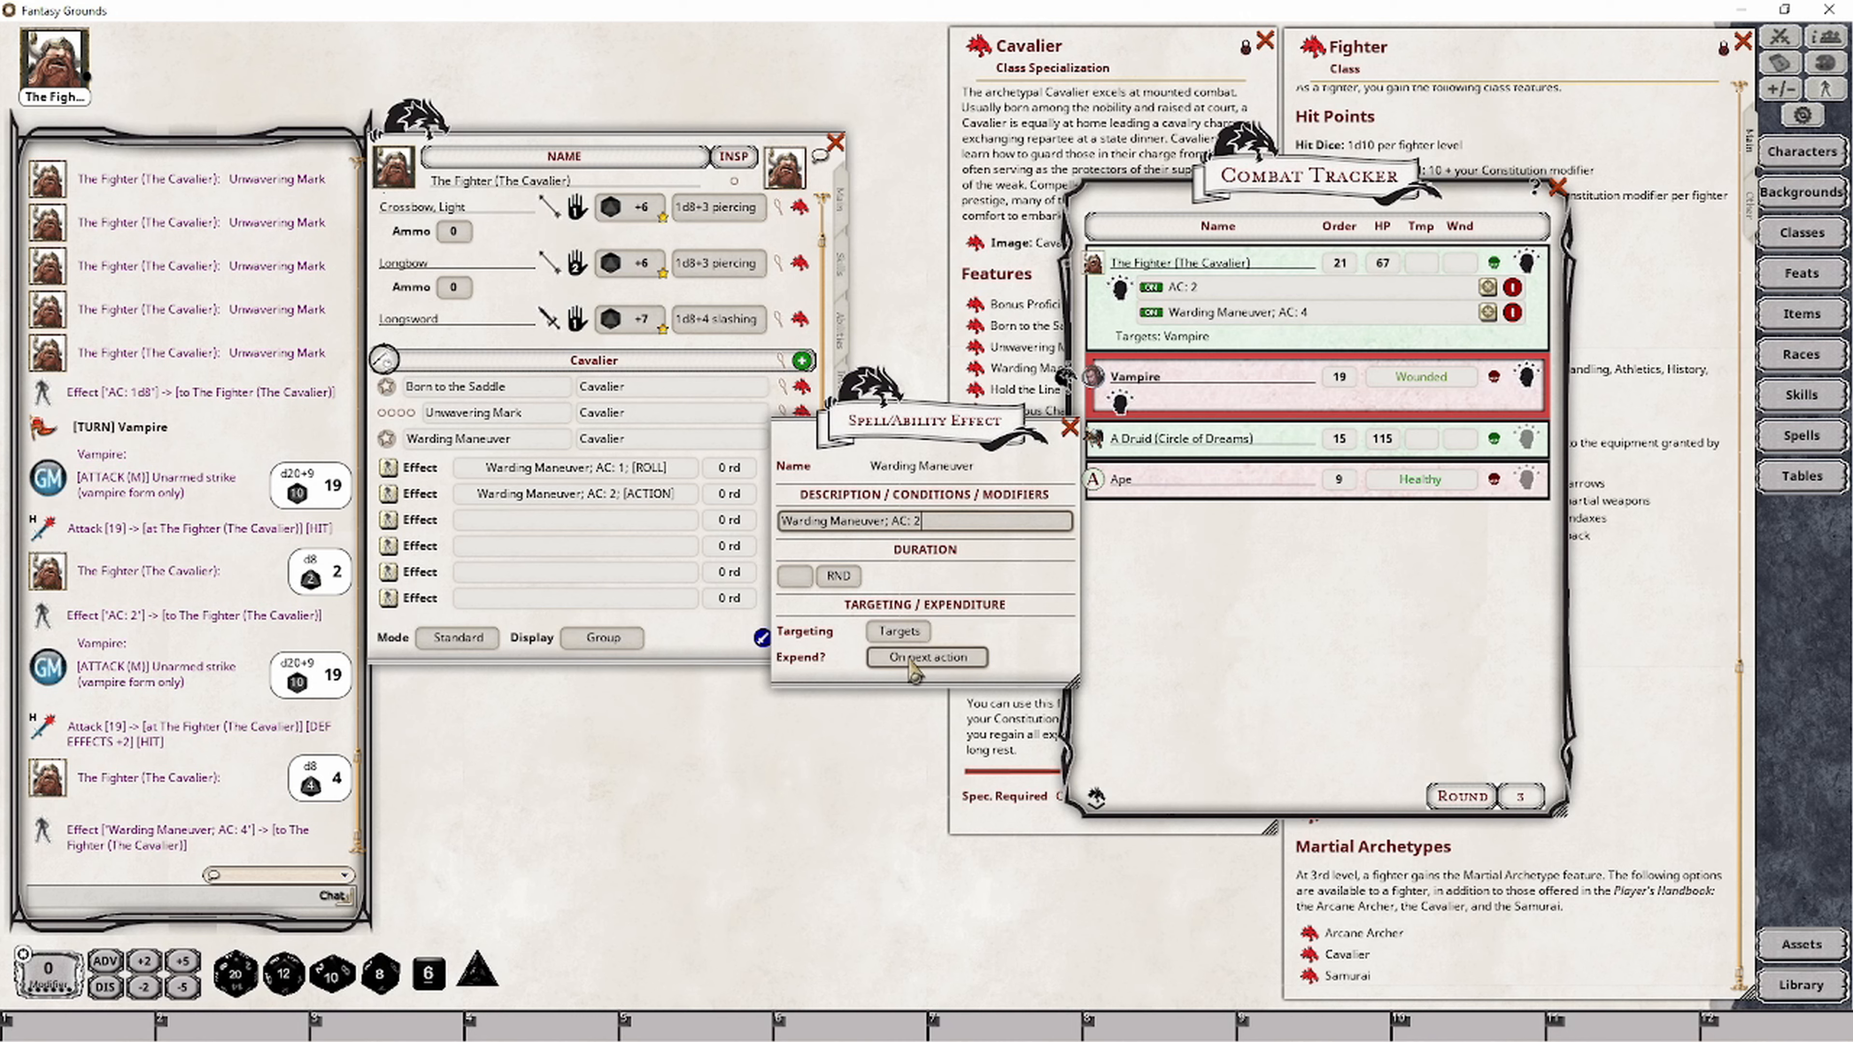
{"action": "left_click", "coordinate": [1069, 427]}
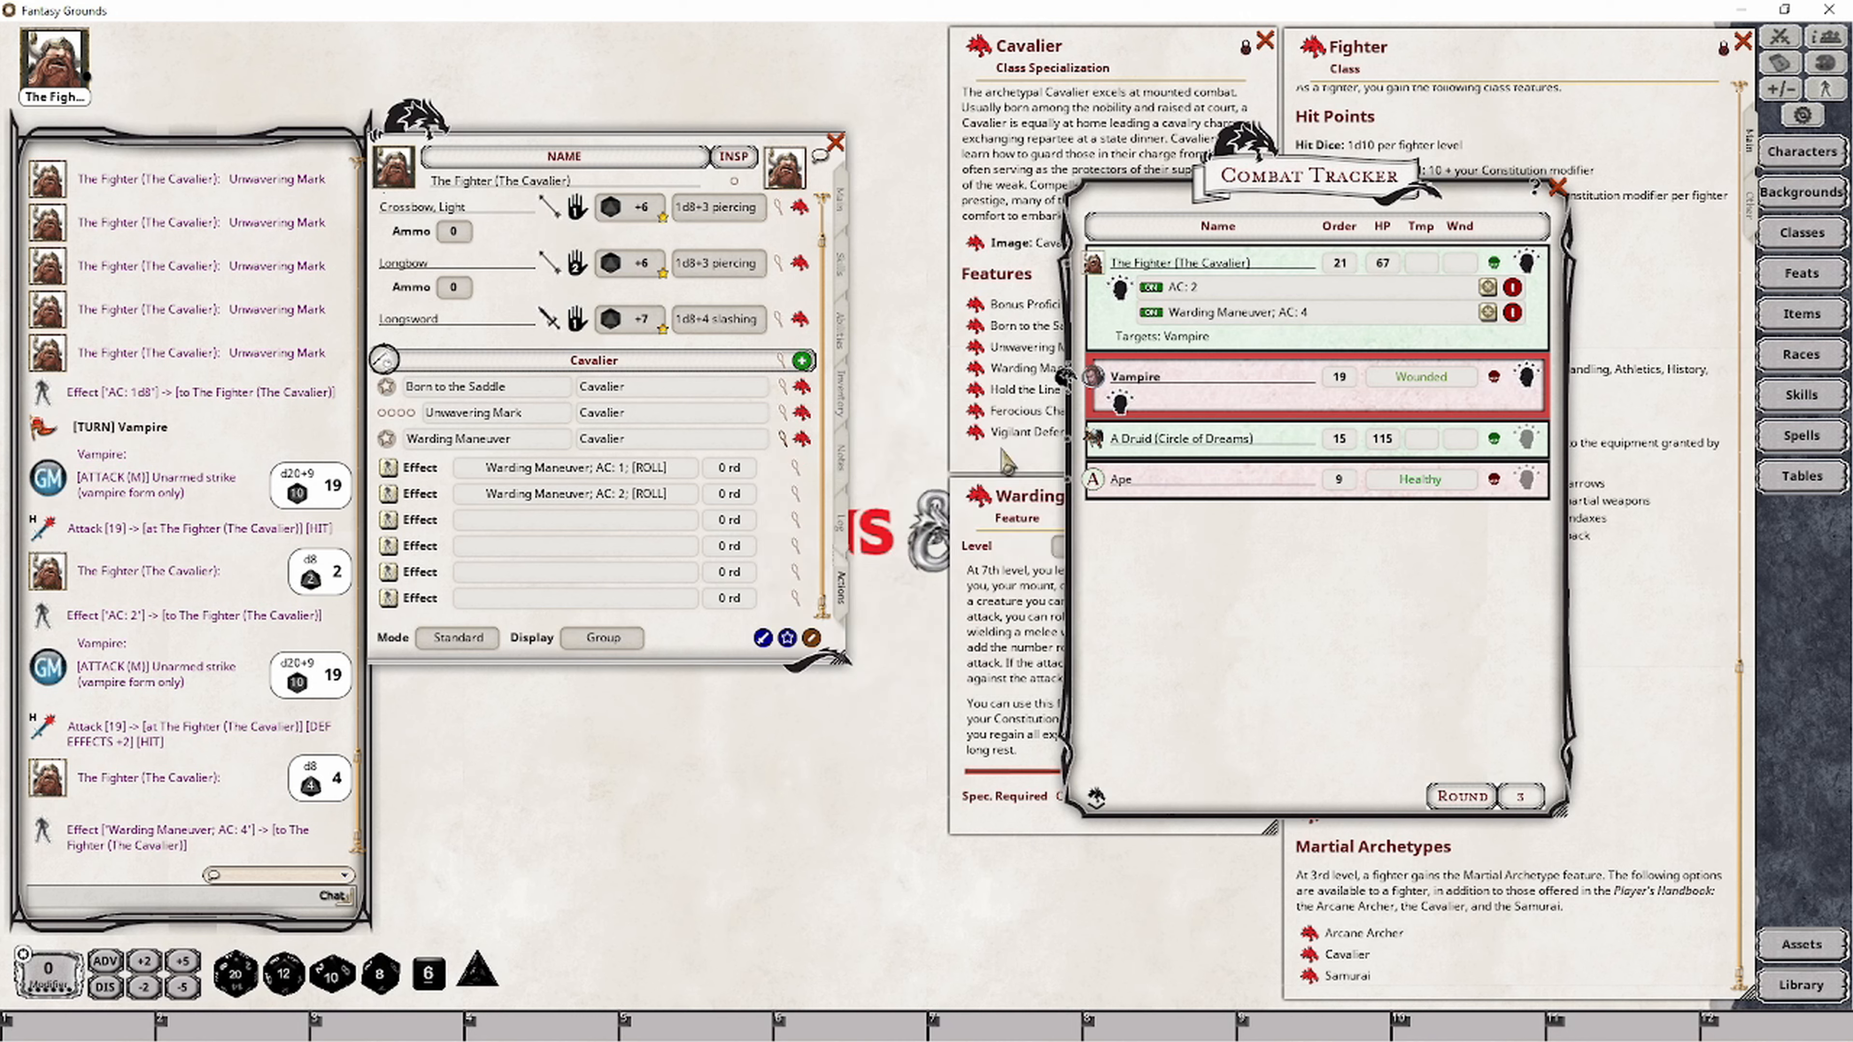
Describe the third effect as "Warding Maneuver; AC: 3" and set it to expend on next roll.
{"action": "left_click", "coordinate": [795, 517]}
{"action": "left_click", "coordinate": [867, 525]}
{"action": "type", "text": "Warding Maneuver; AC: 4"}
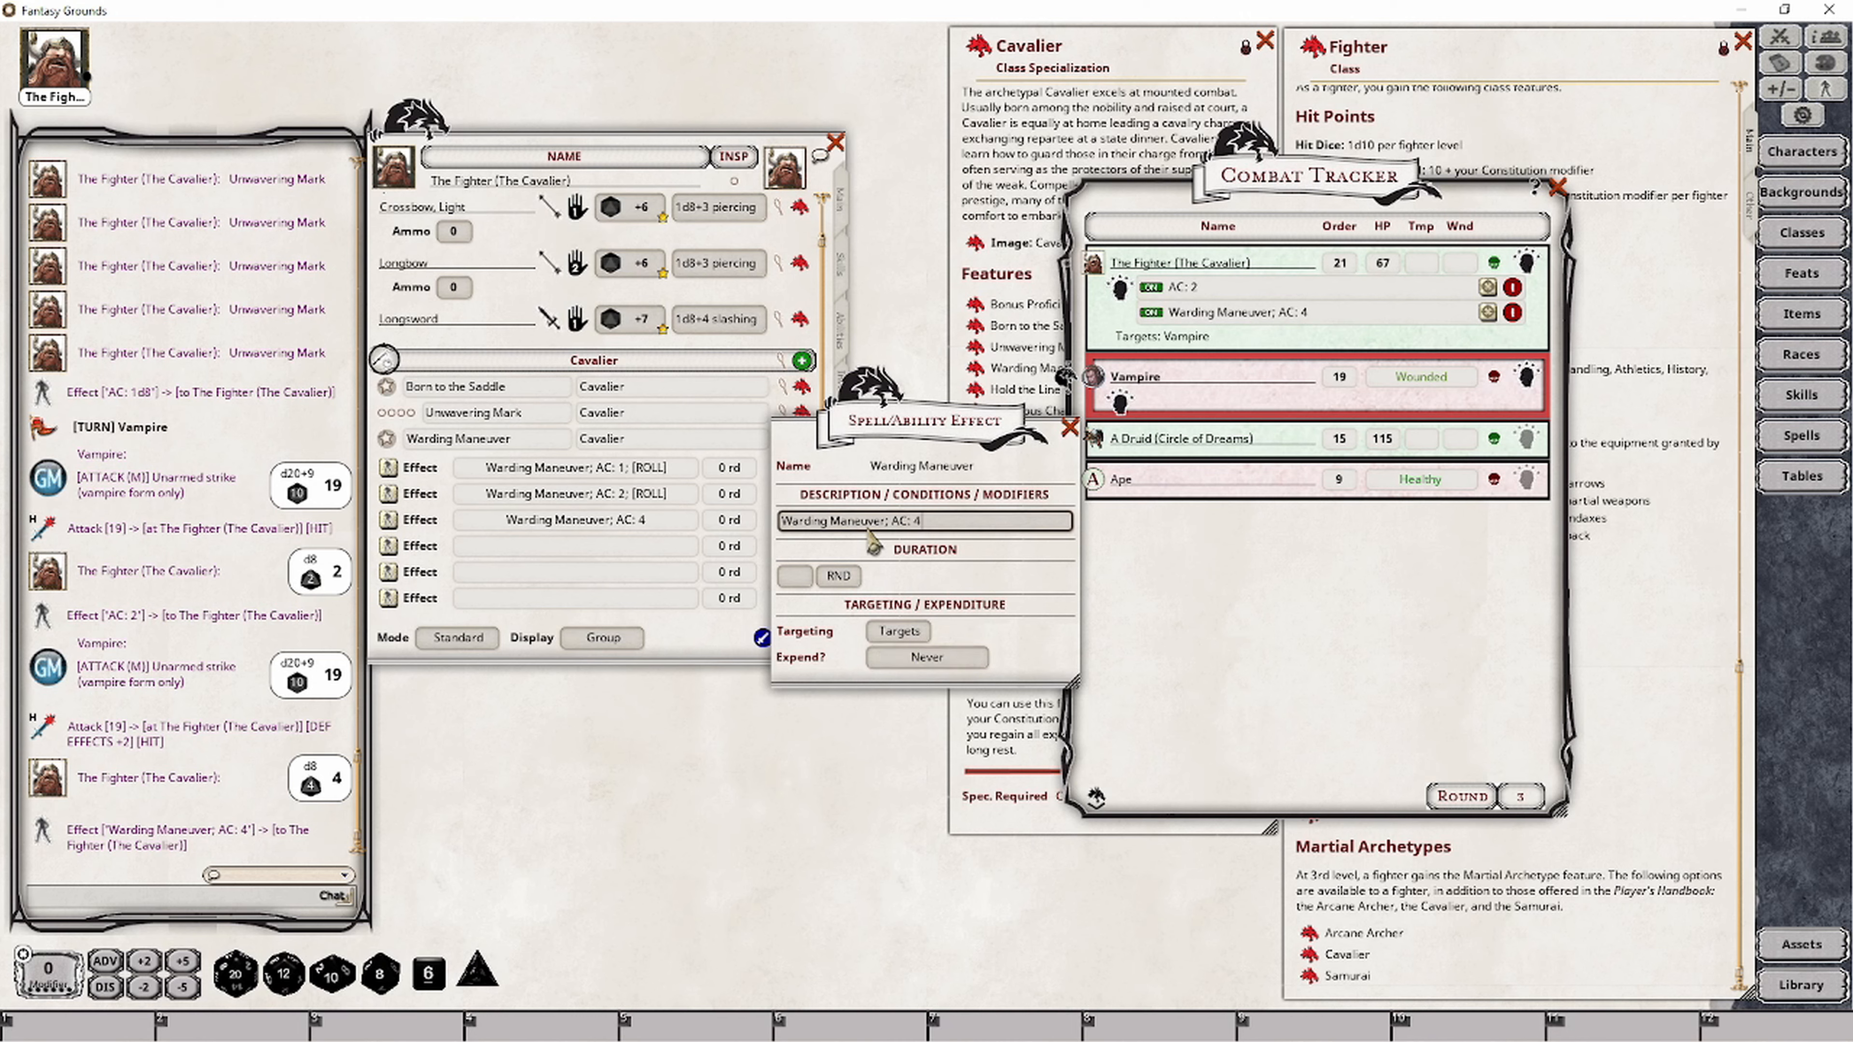
{"action": "left_click", "coordinate": [926, 657]}
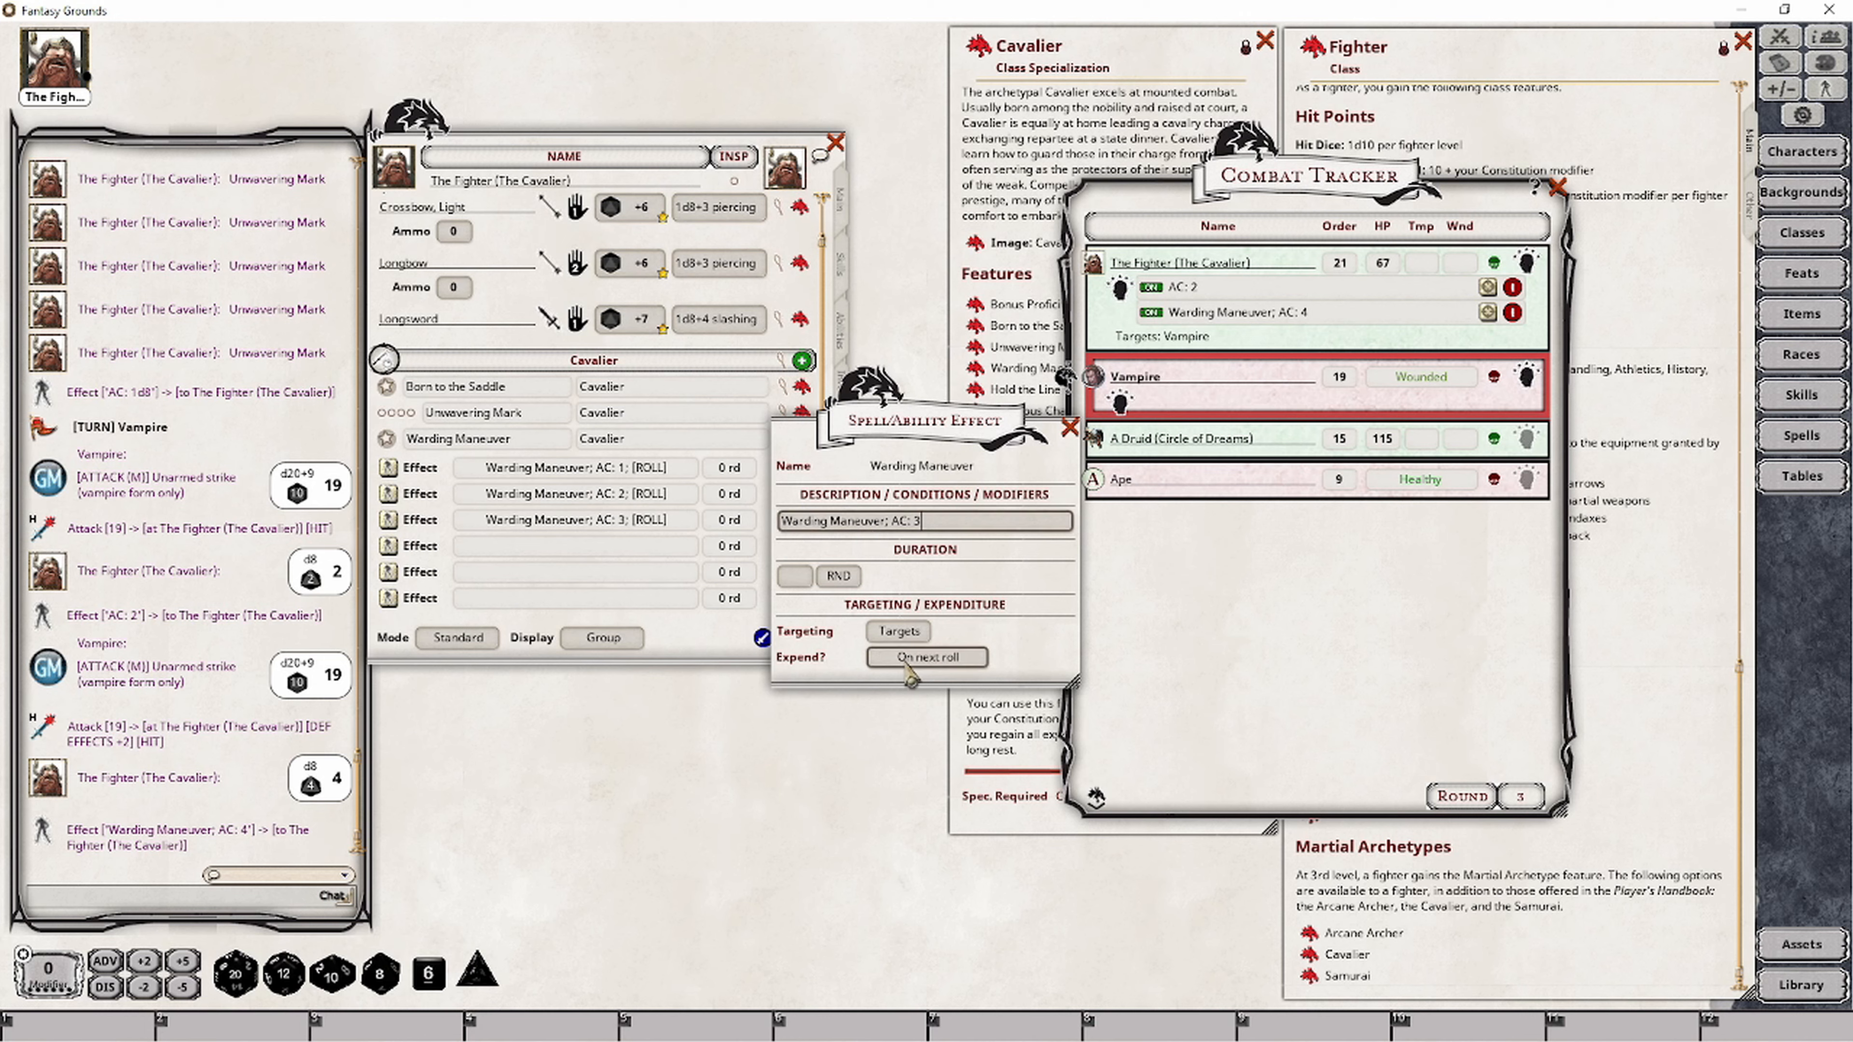
{"action": "left_click", "coordinate": [1070, 428]}
Describe the fourth effect as "Warding Maneuver; AC: 4" and set it to expend on next roll.
{"action": "left_click", "coordinate": [796, 546]}
{"action": "left_click", "coordinate": [872, 523]}
{"action": "type", "text": "Warding Maneuver; AC: 4"}
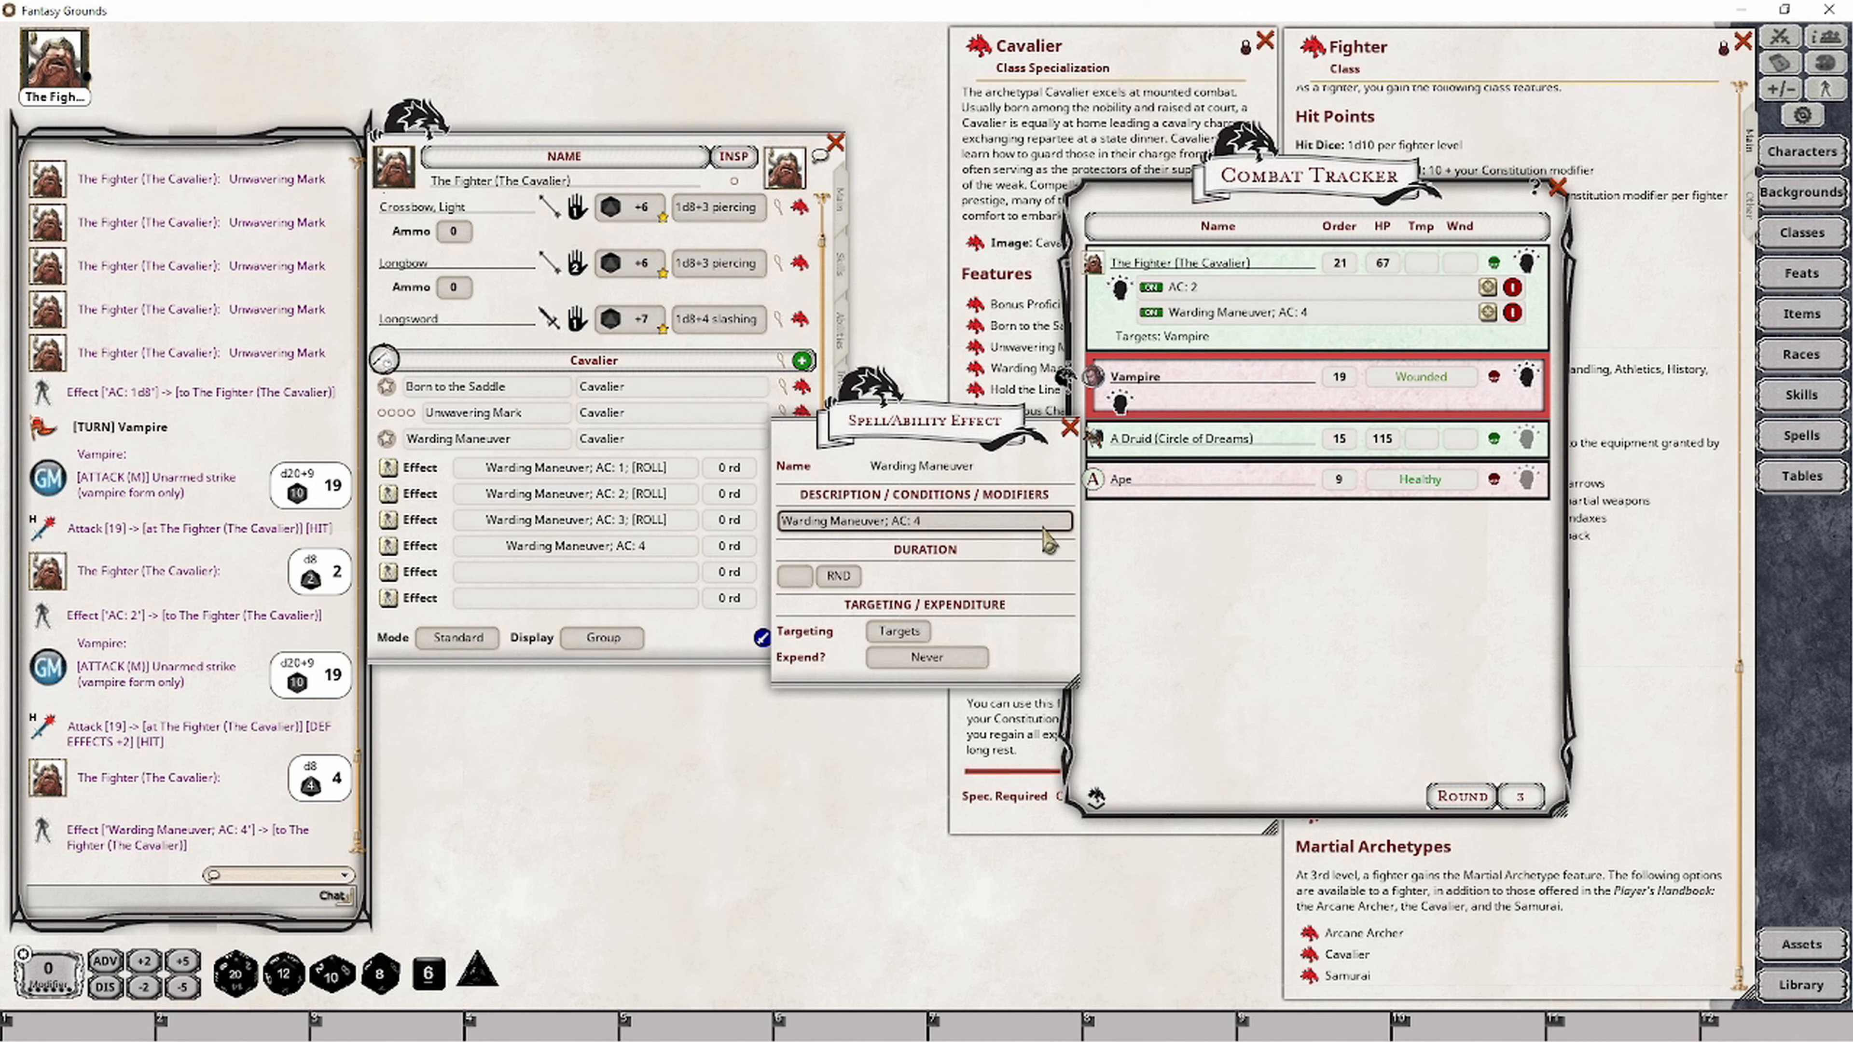
{"action": "left_click", "coordinate": [927, 657]}
{"action": "left_click", "coordinate": [1069, 427]}
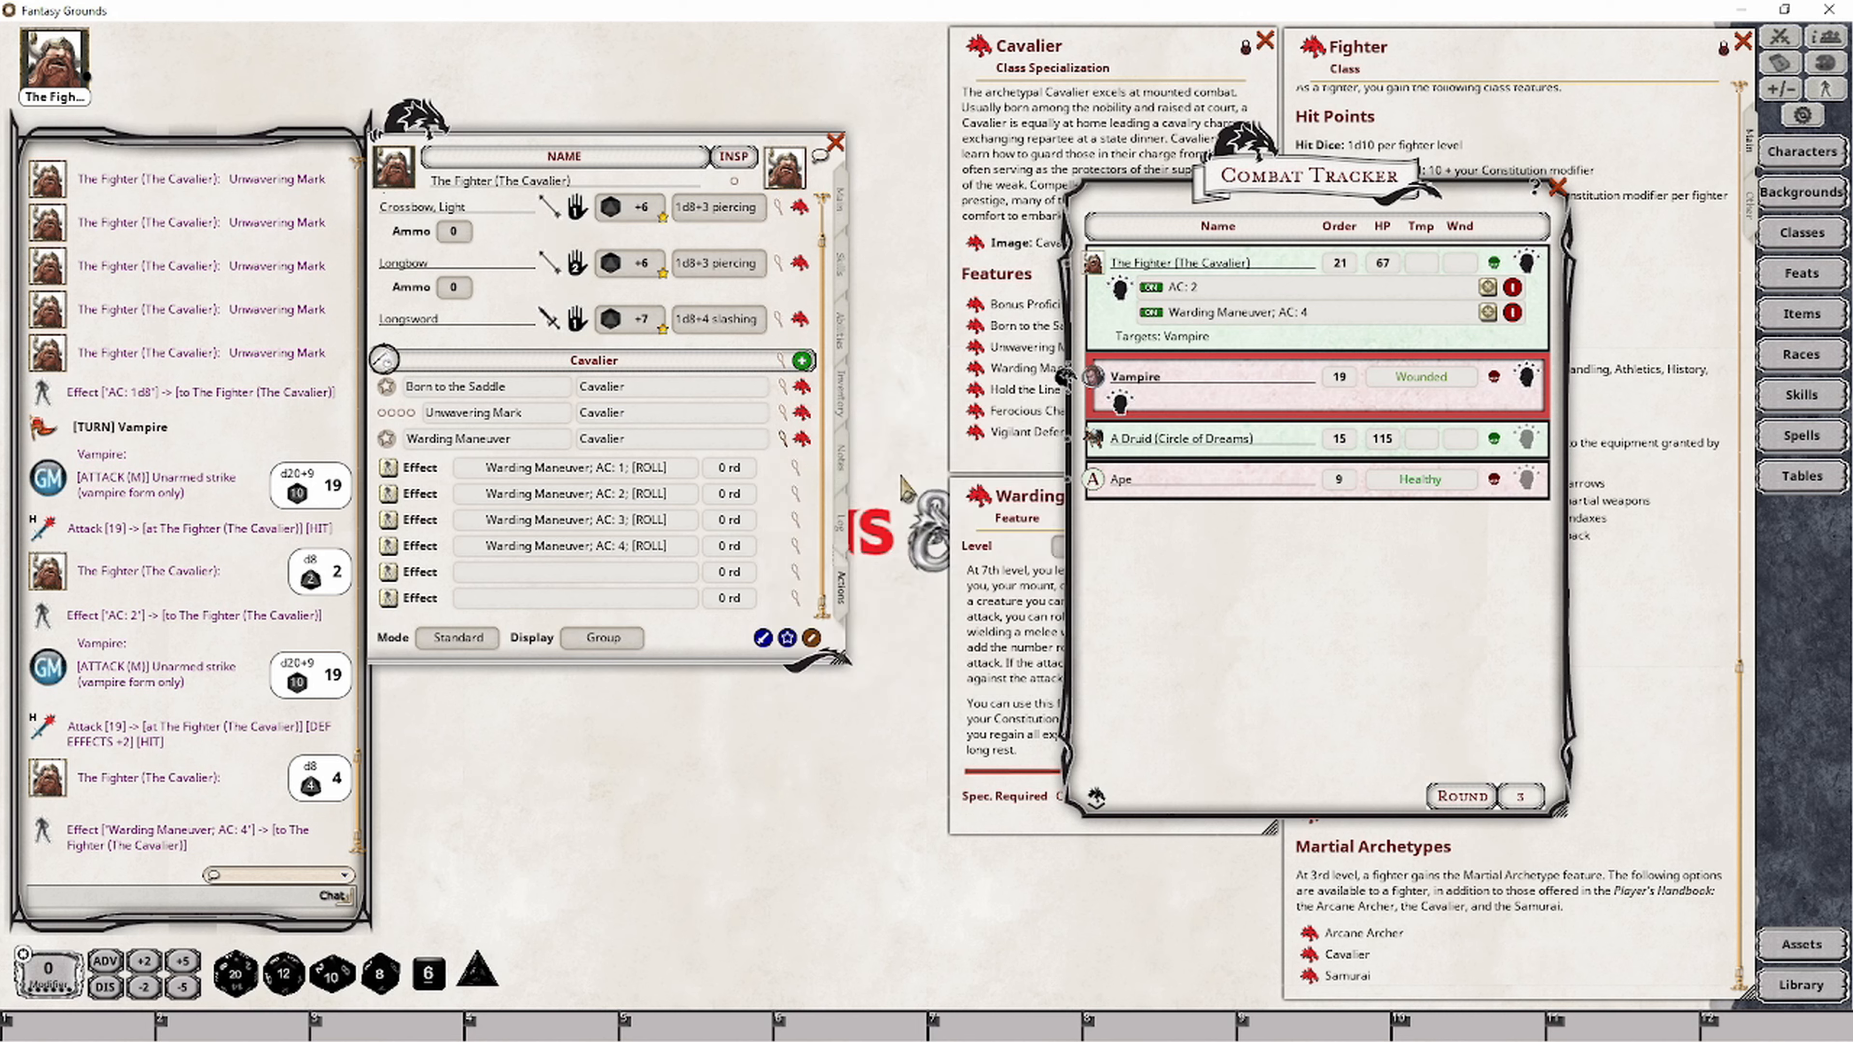
Describe the fifth effect as "Warding Maneuver; AC: 5" and set it to expend on next roll.
{"action": "left_click", "coordinate": [796, 572]}
{"action": "type", "text": "Warding Maneuver; AC: 4"}
{"action": "left_click", "coordinate": [934, 660]}
{"action": "left_click", "coordinate": [938, 660]}
{"action": "left_click", "coordinate": [948, 659]}
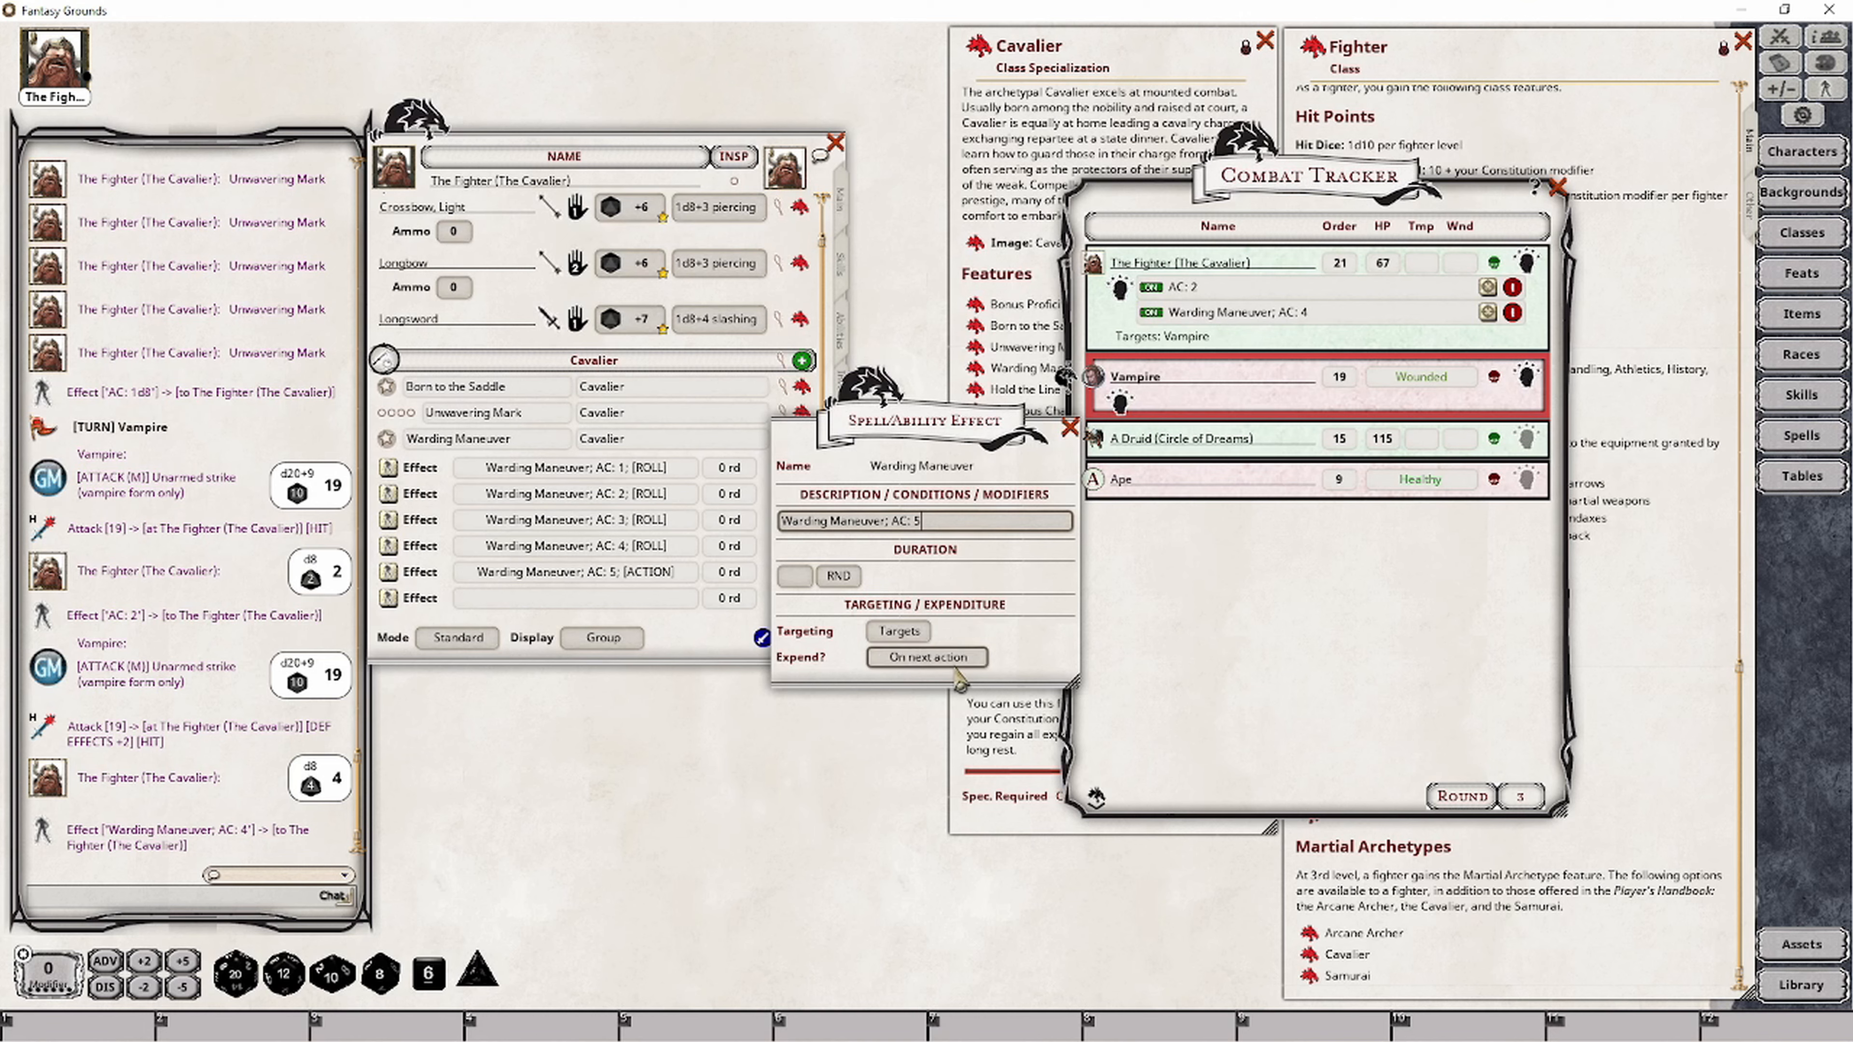
{"action": "left_click", "coordinate": [1070, 428]}
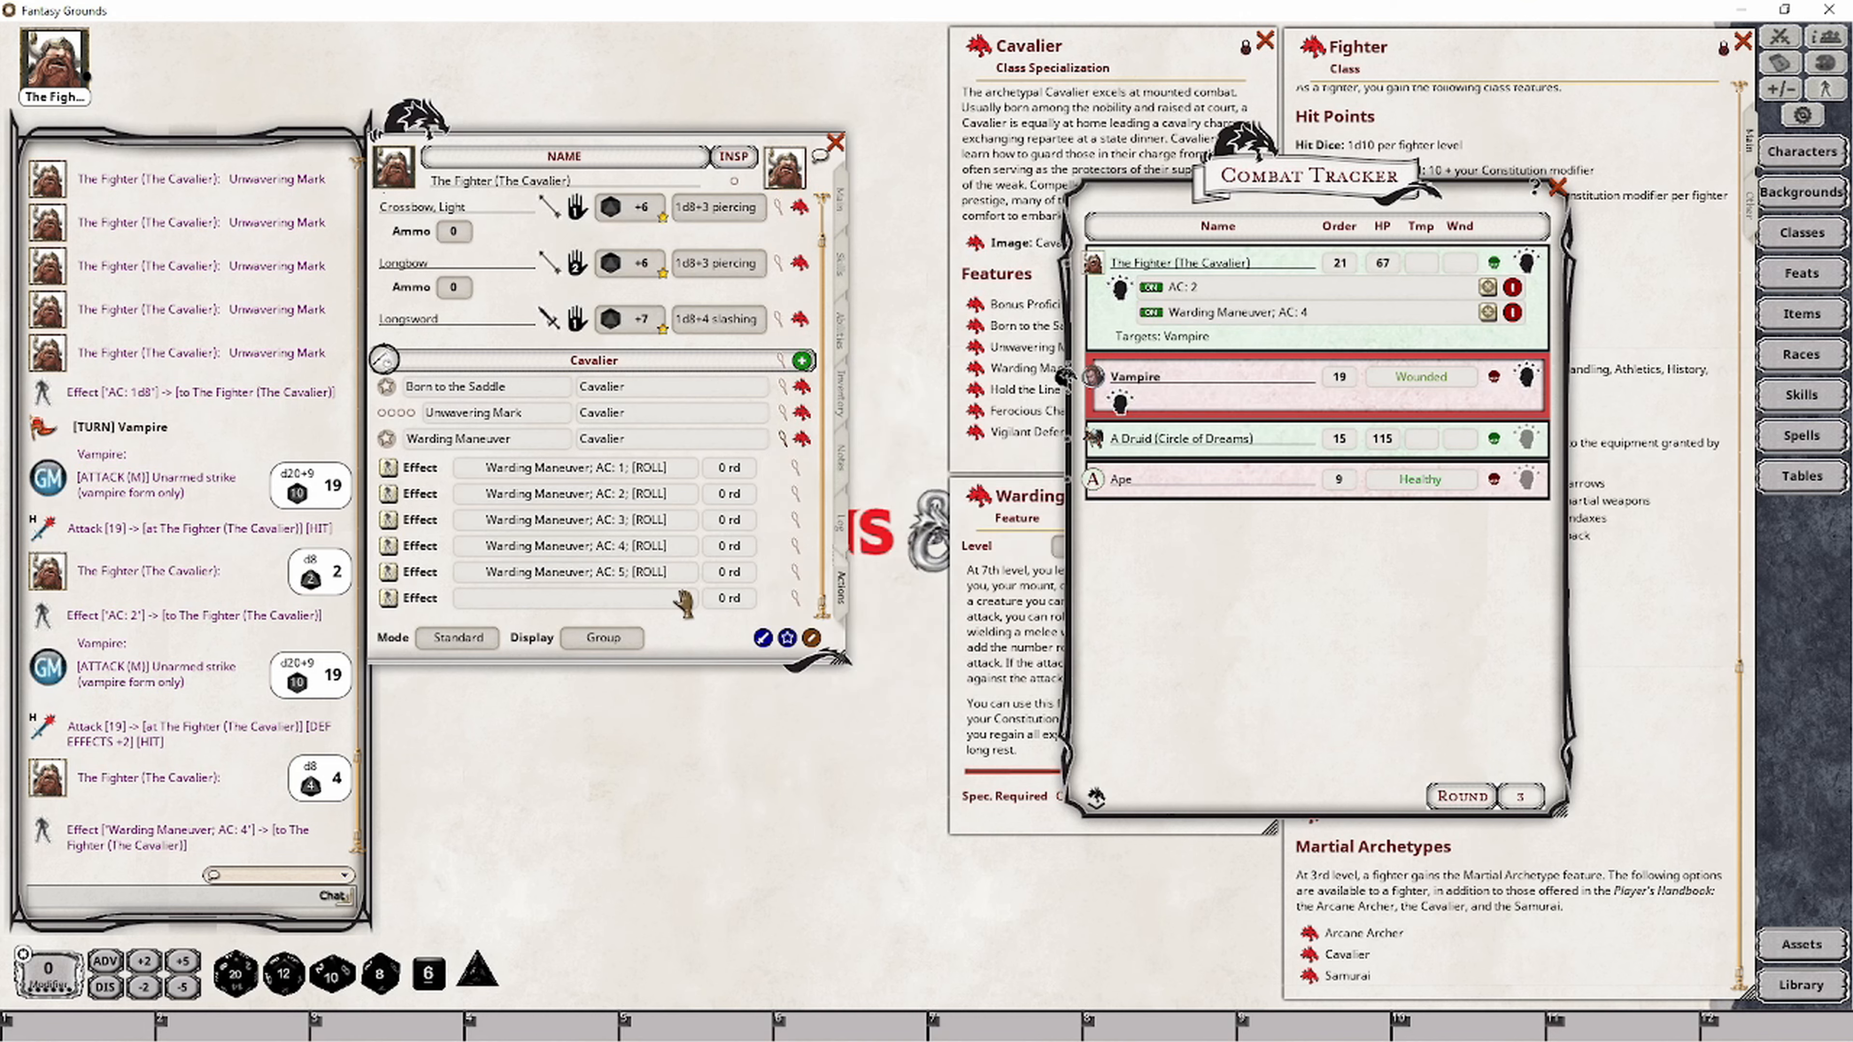
Describe the sixth effect as "Warding Maneuver; AC: 6" and set it to expend on next roll.
{"action": "left_click", "coordinate": [795, 598]}
{"action": "left_click", "coordinate": [948, 521]}
{"action": "type", "text": "Warding Maneuver; AC: 4"}
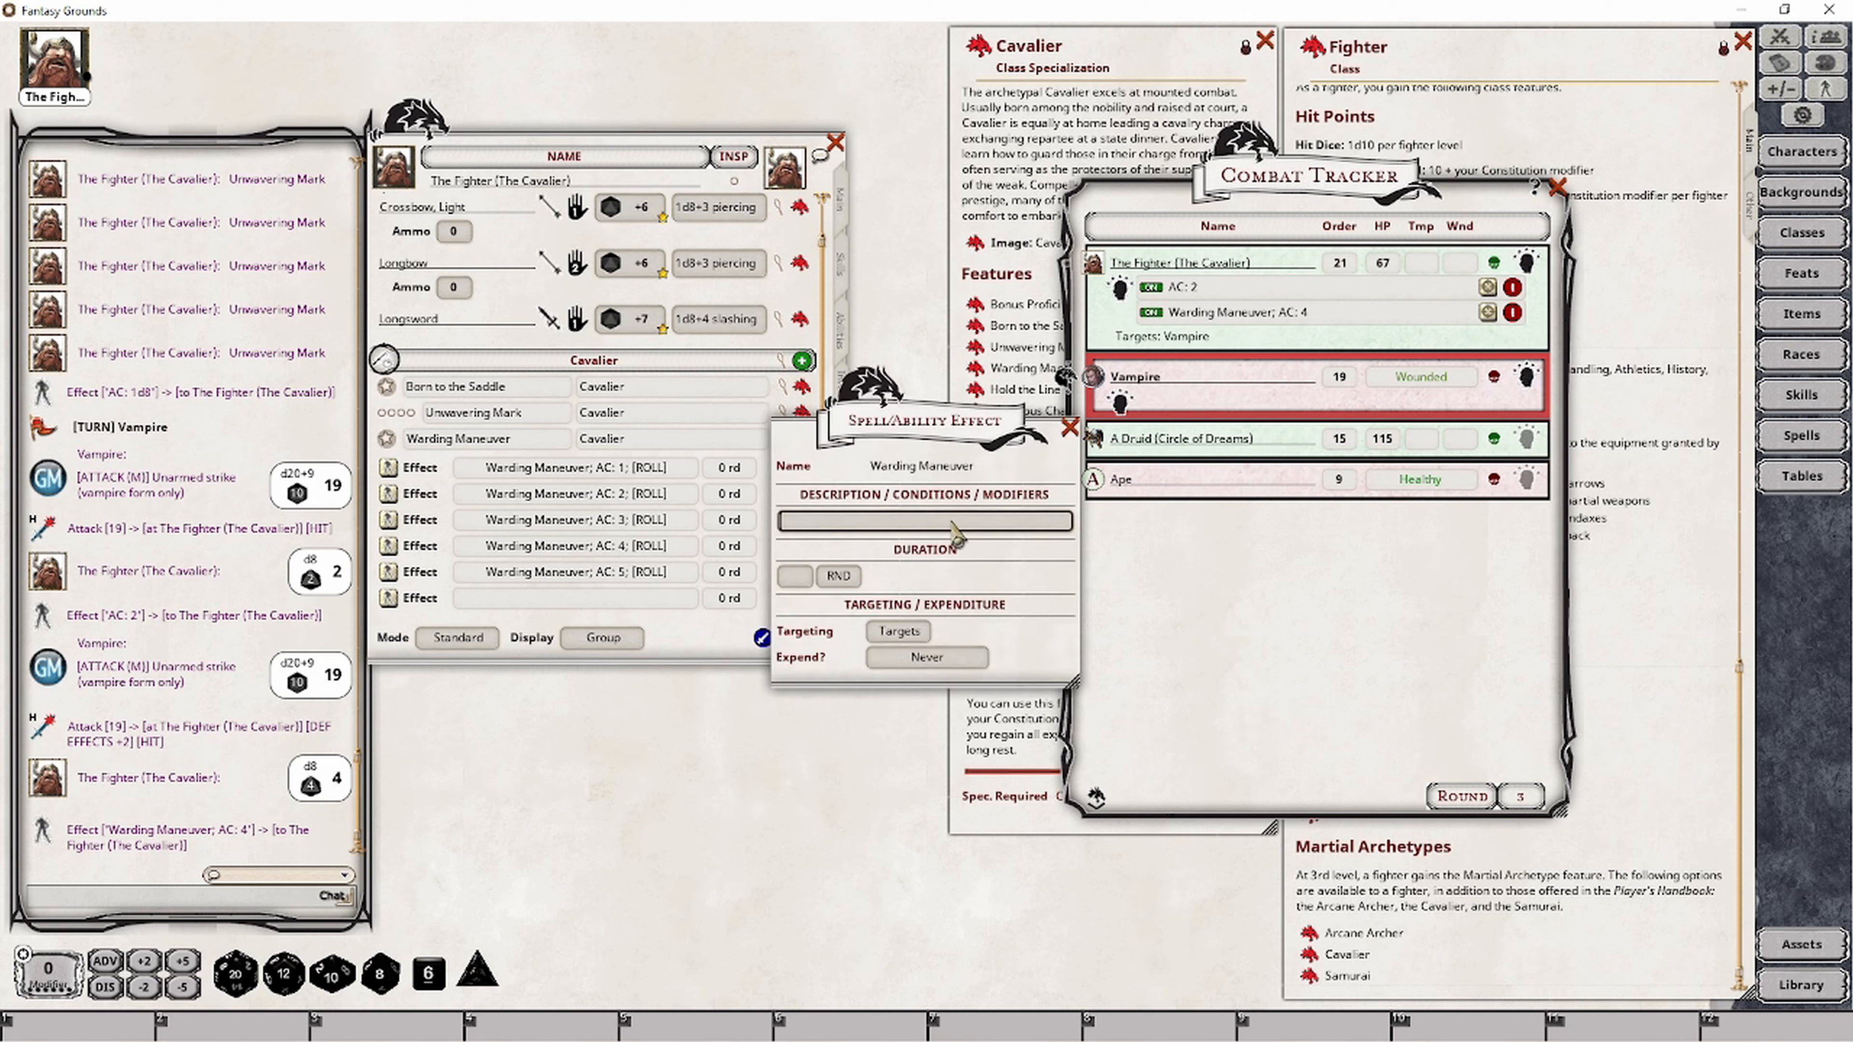
{"action": "left_click", "coordinate": [963, 657]}
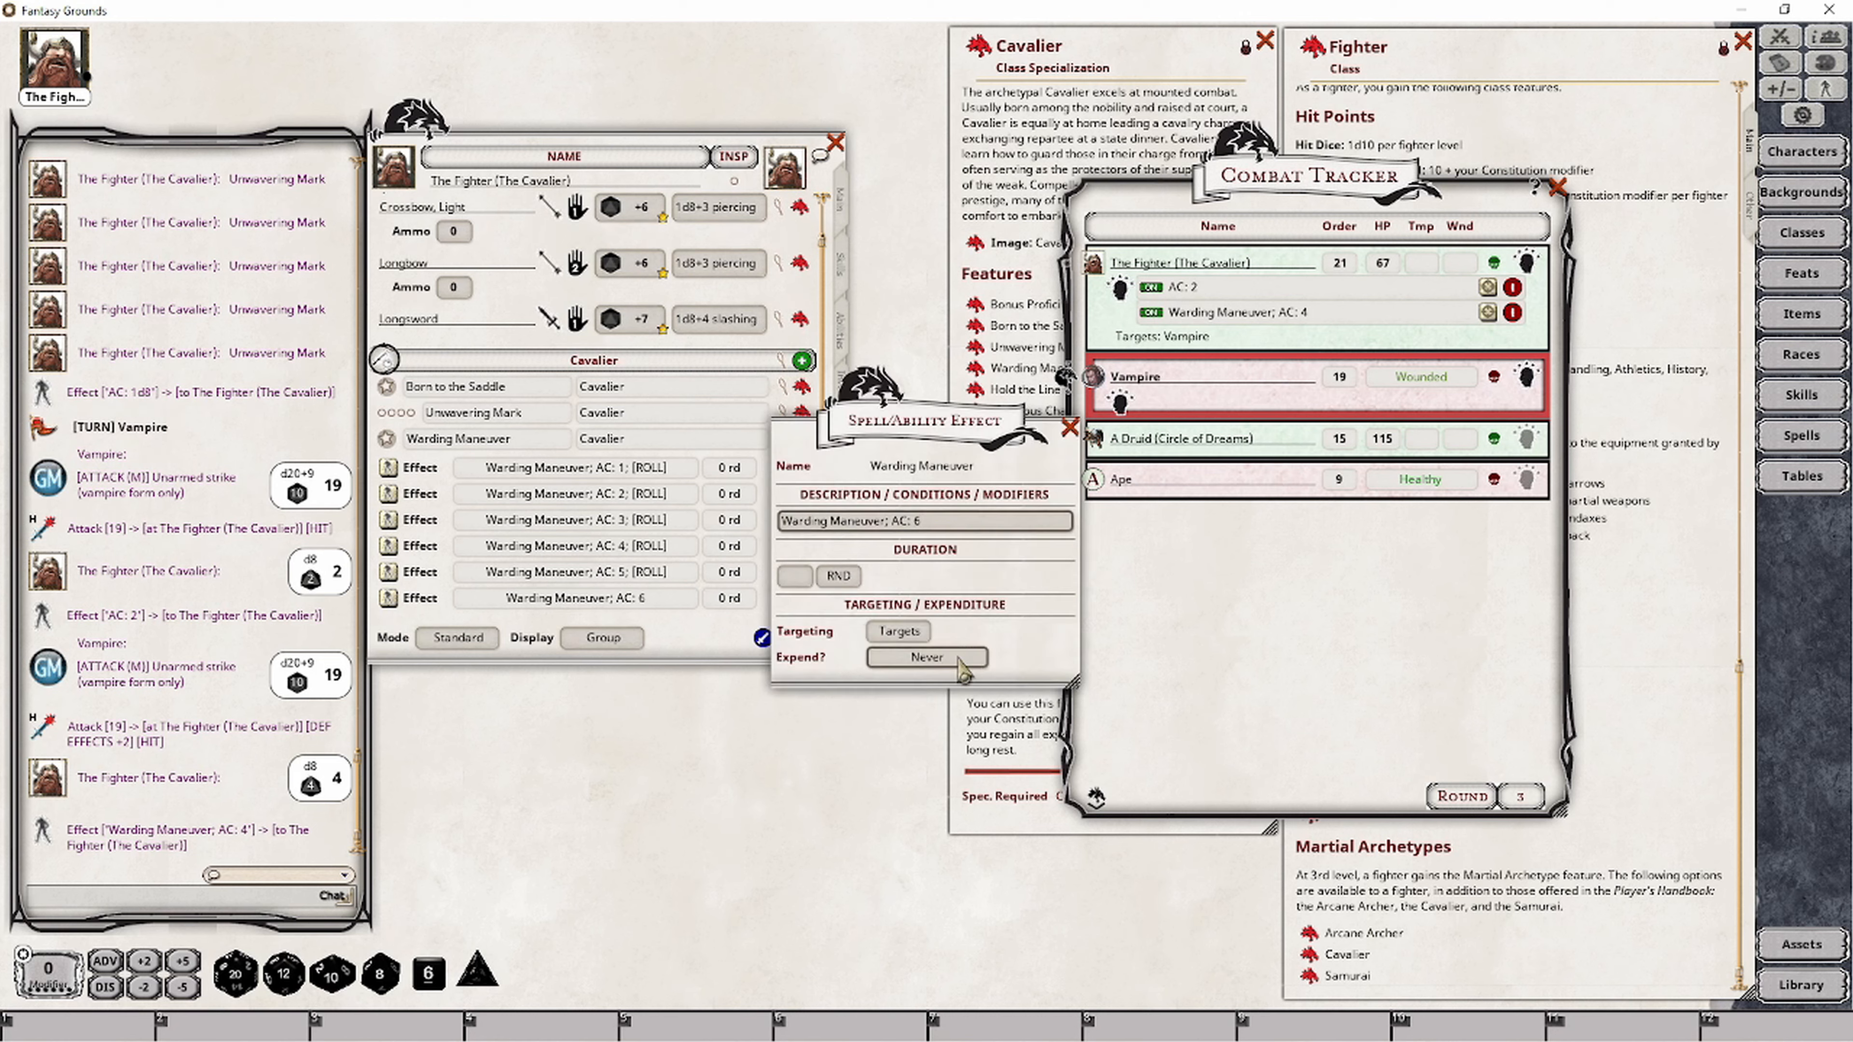
{"action": "left_click", "coordinate": [1069, 427]}
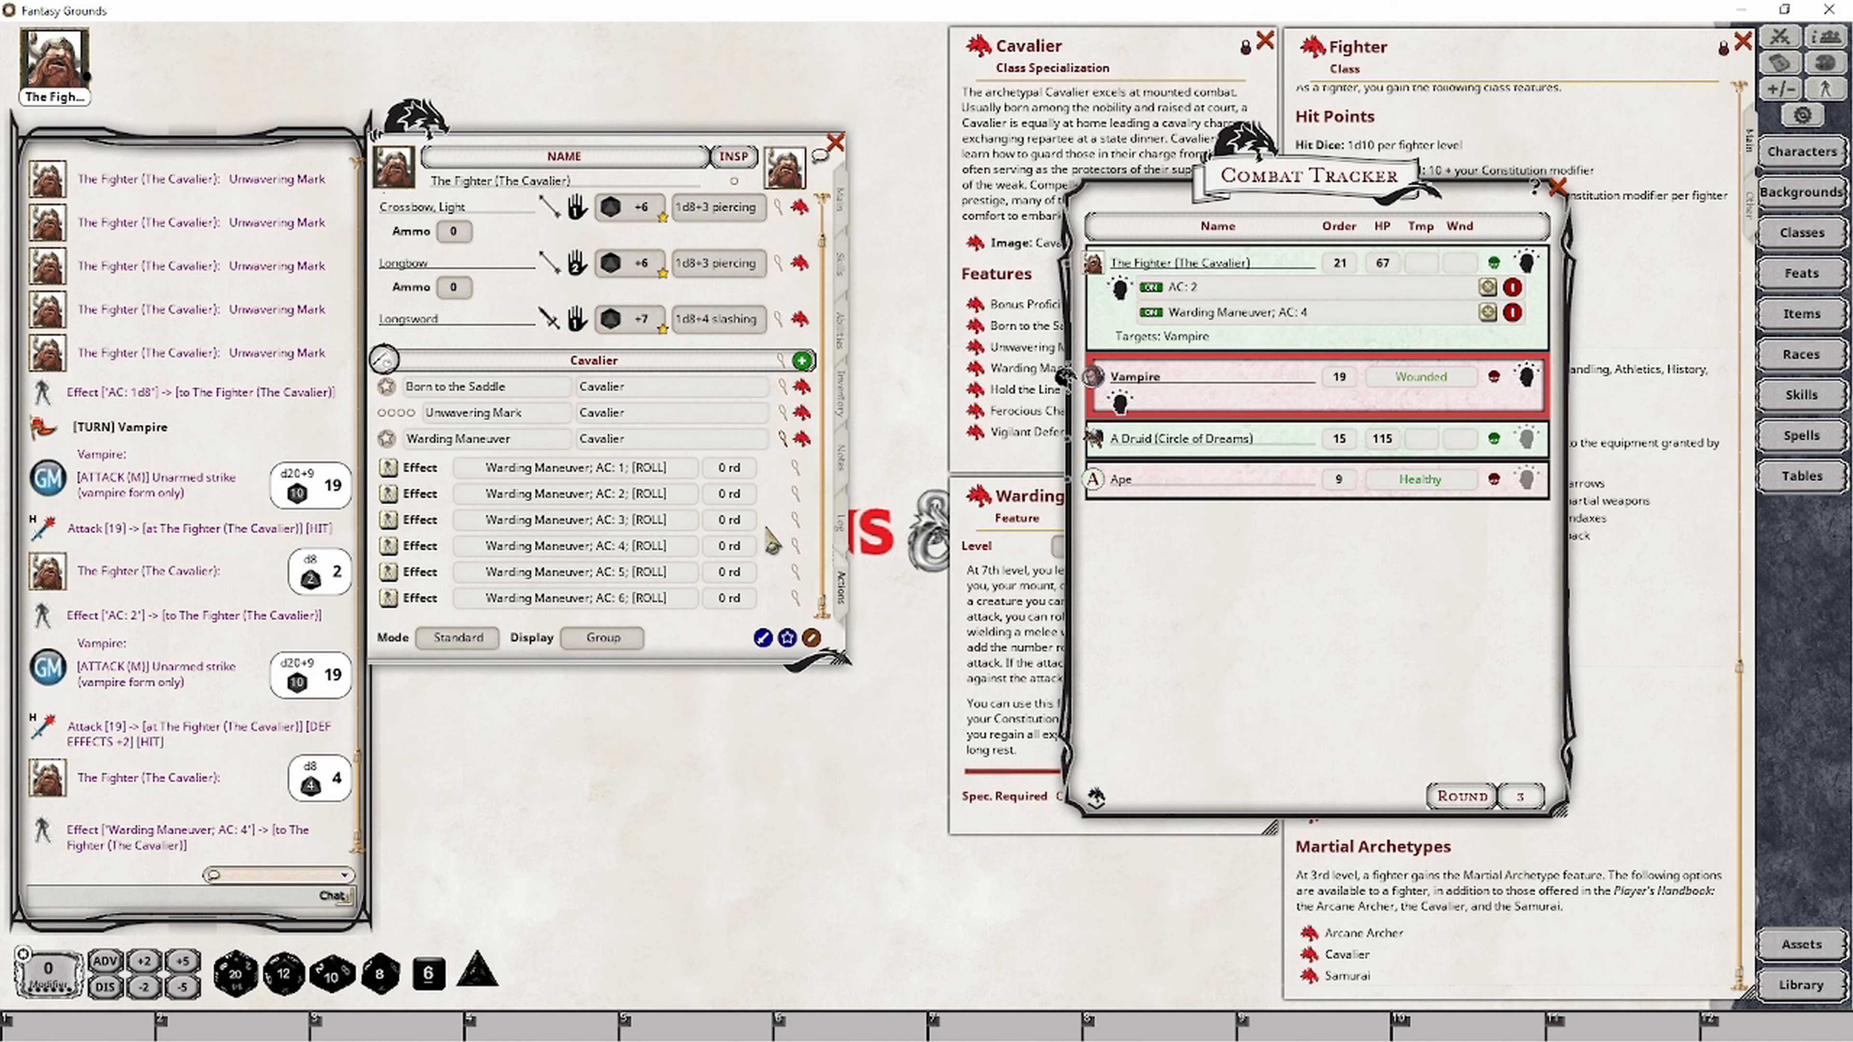
Add two more blank effects to the Warding Maneuver power, below the AC: 6 effect.
{"action": "right_click", "coordinate": [744, 542]}
{"action": "left_click", "coordinate": [809, 537]}
{"action": "left_click", "coordinate": [822, 620]}
{"action": "right_click", "coordinate": [697, 532]}
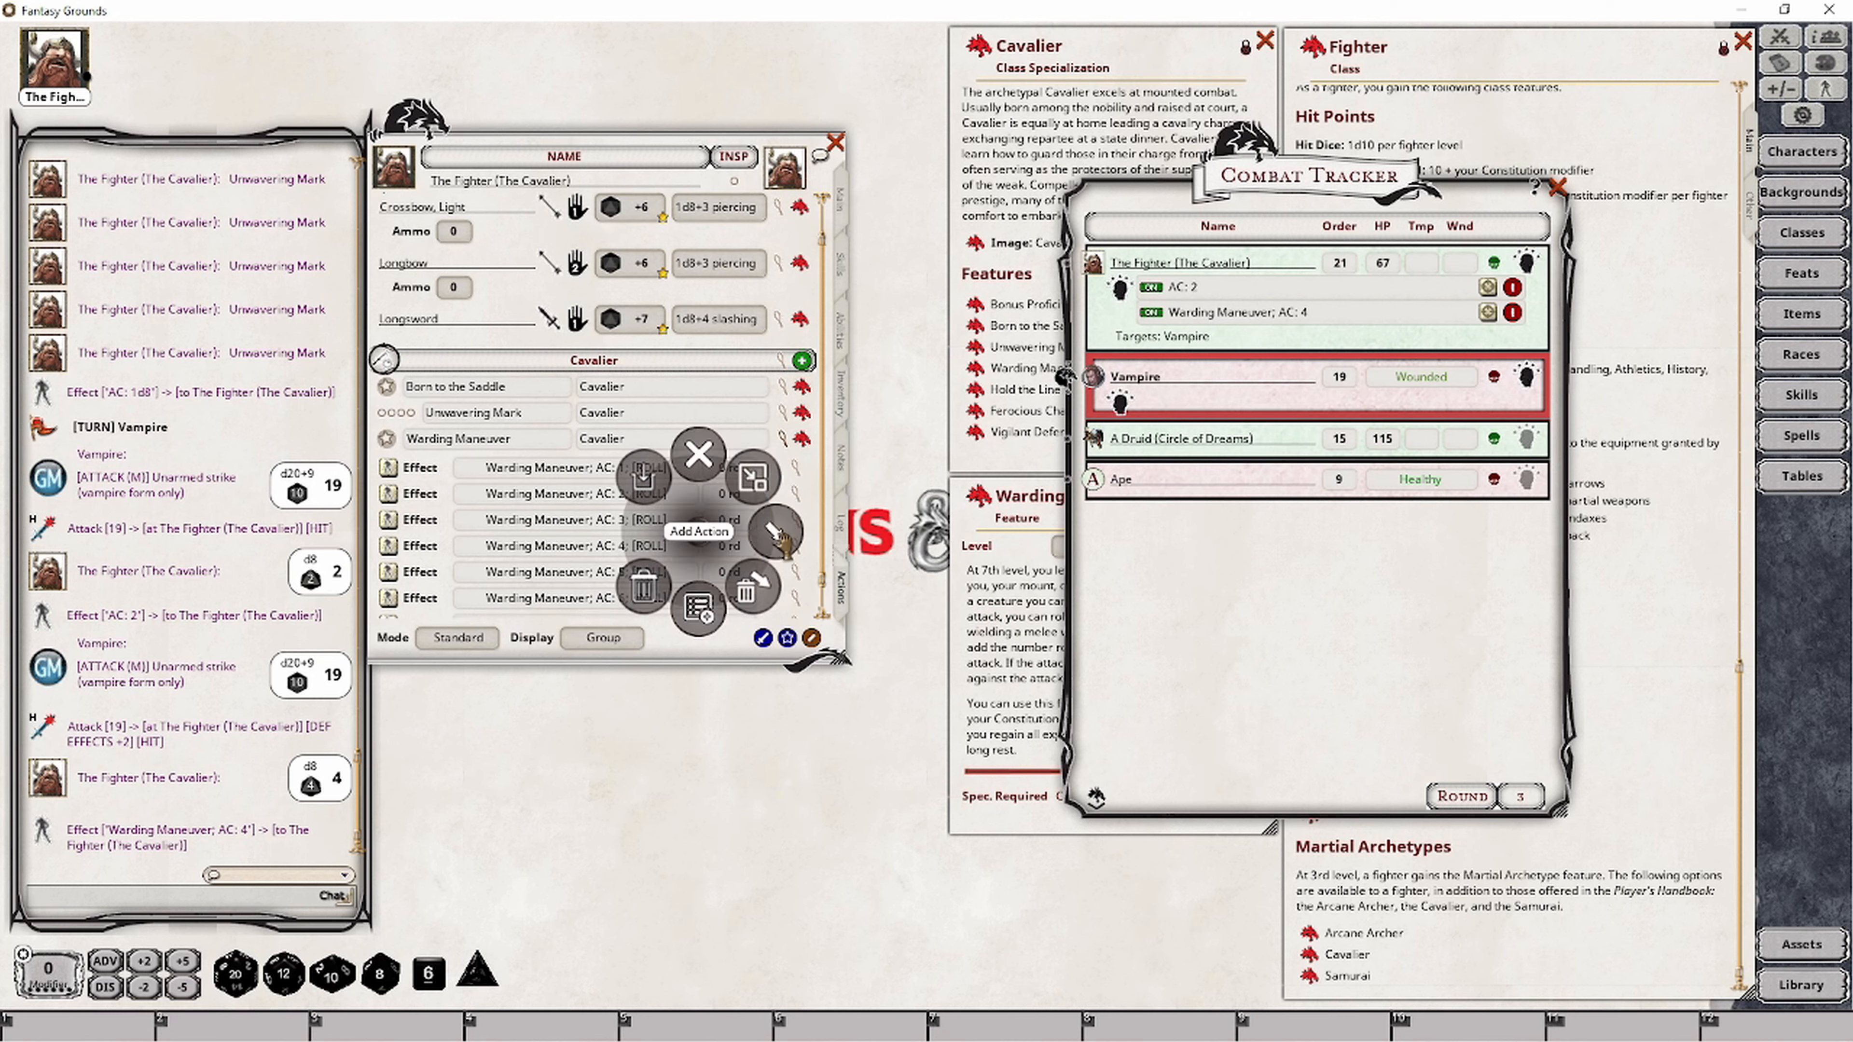
{"action": "left_click", "coordinate": [784, 544]}
{"action": "left_click", "coordinate": [817, 632]}
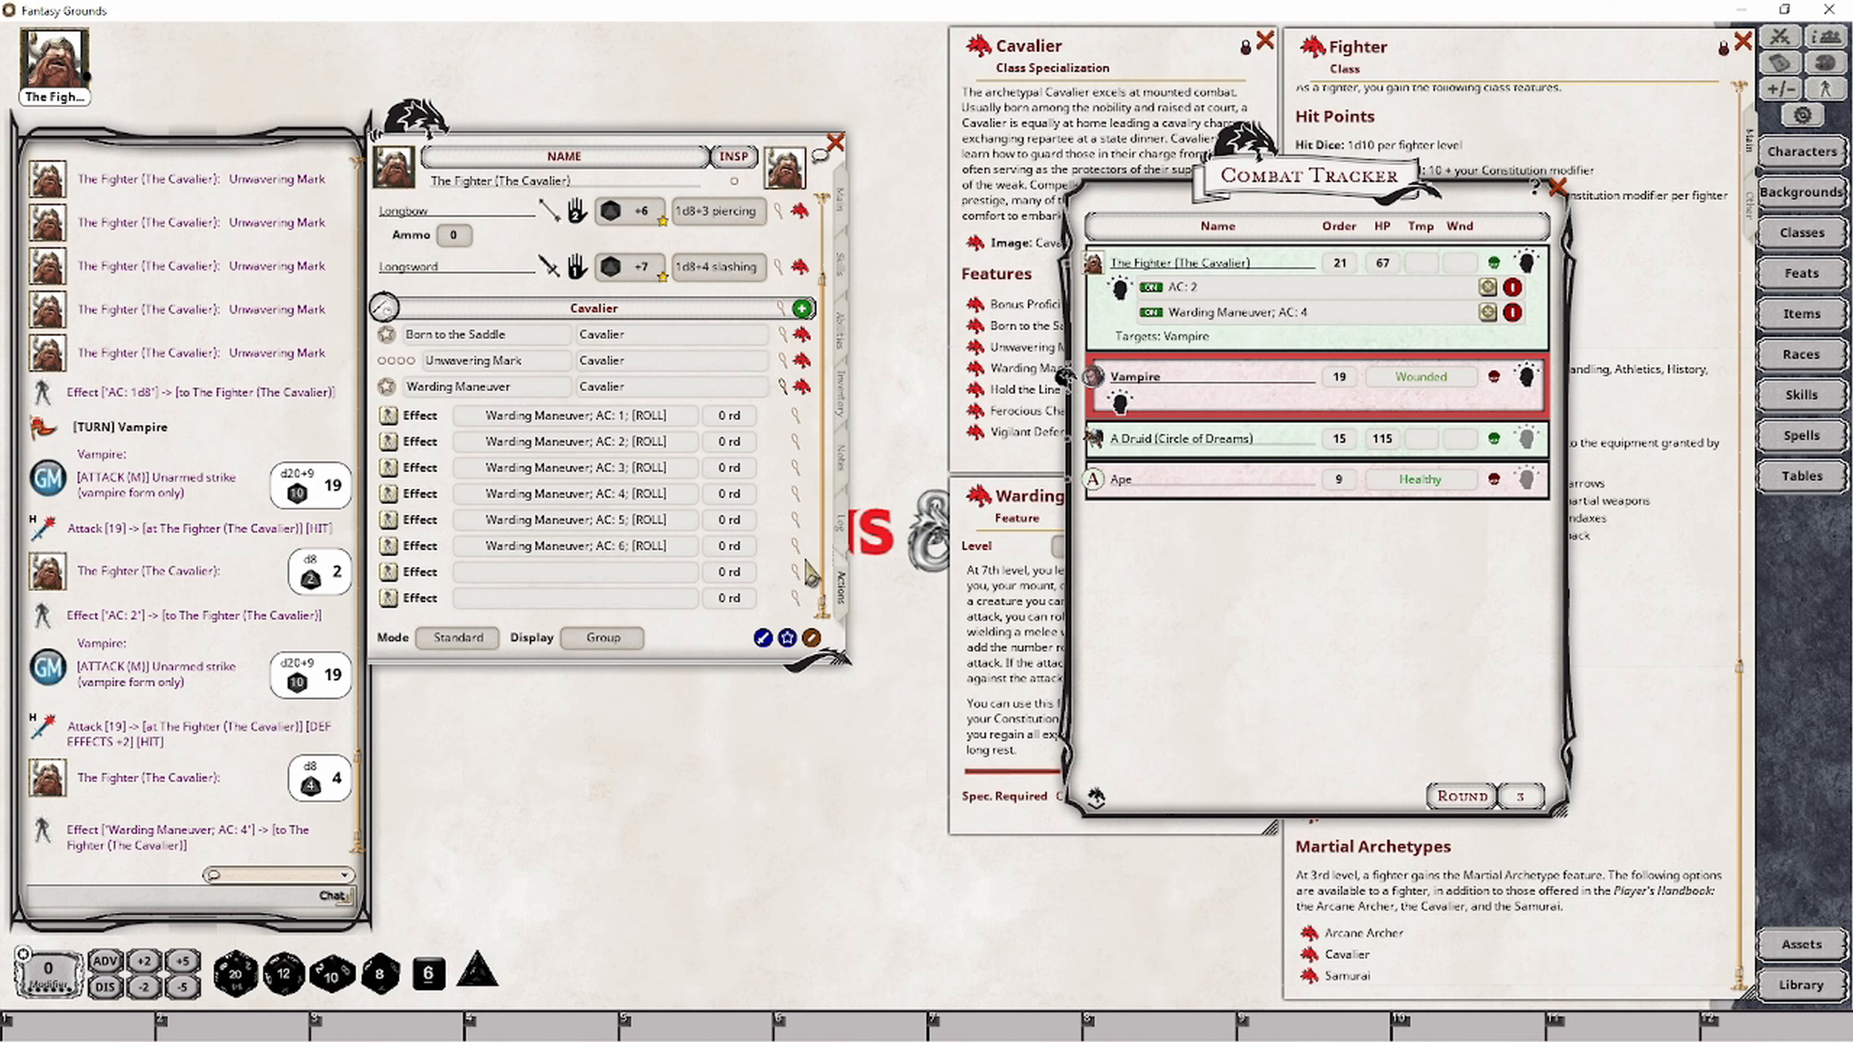
Describe the seventh effect as "Warding Maneuver; AC: 7" and set it to expend on next roll.
{"action": "left_click", "coordinate": [796, 571]}
{"action": "type", "text": "Warding Maneuver; AC: 4"}
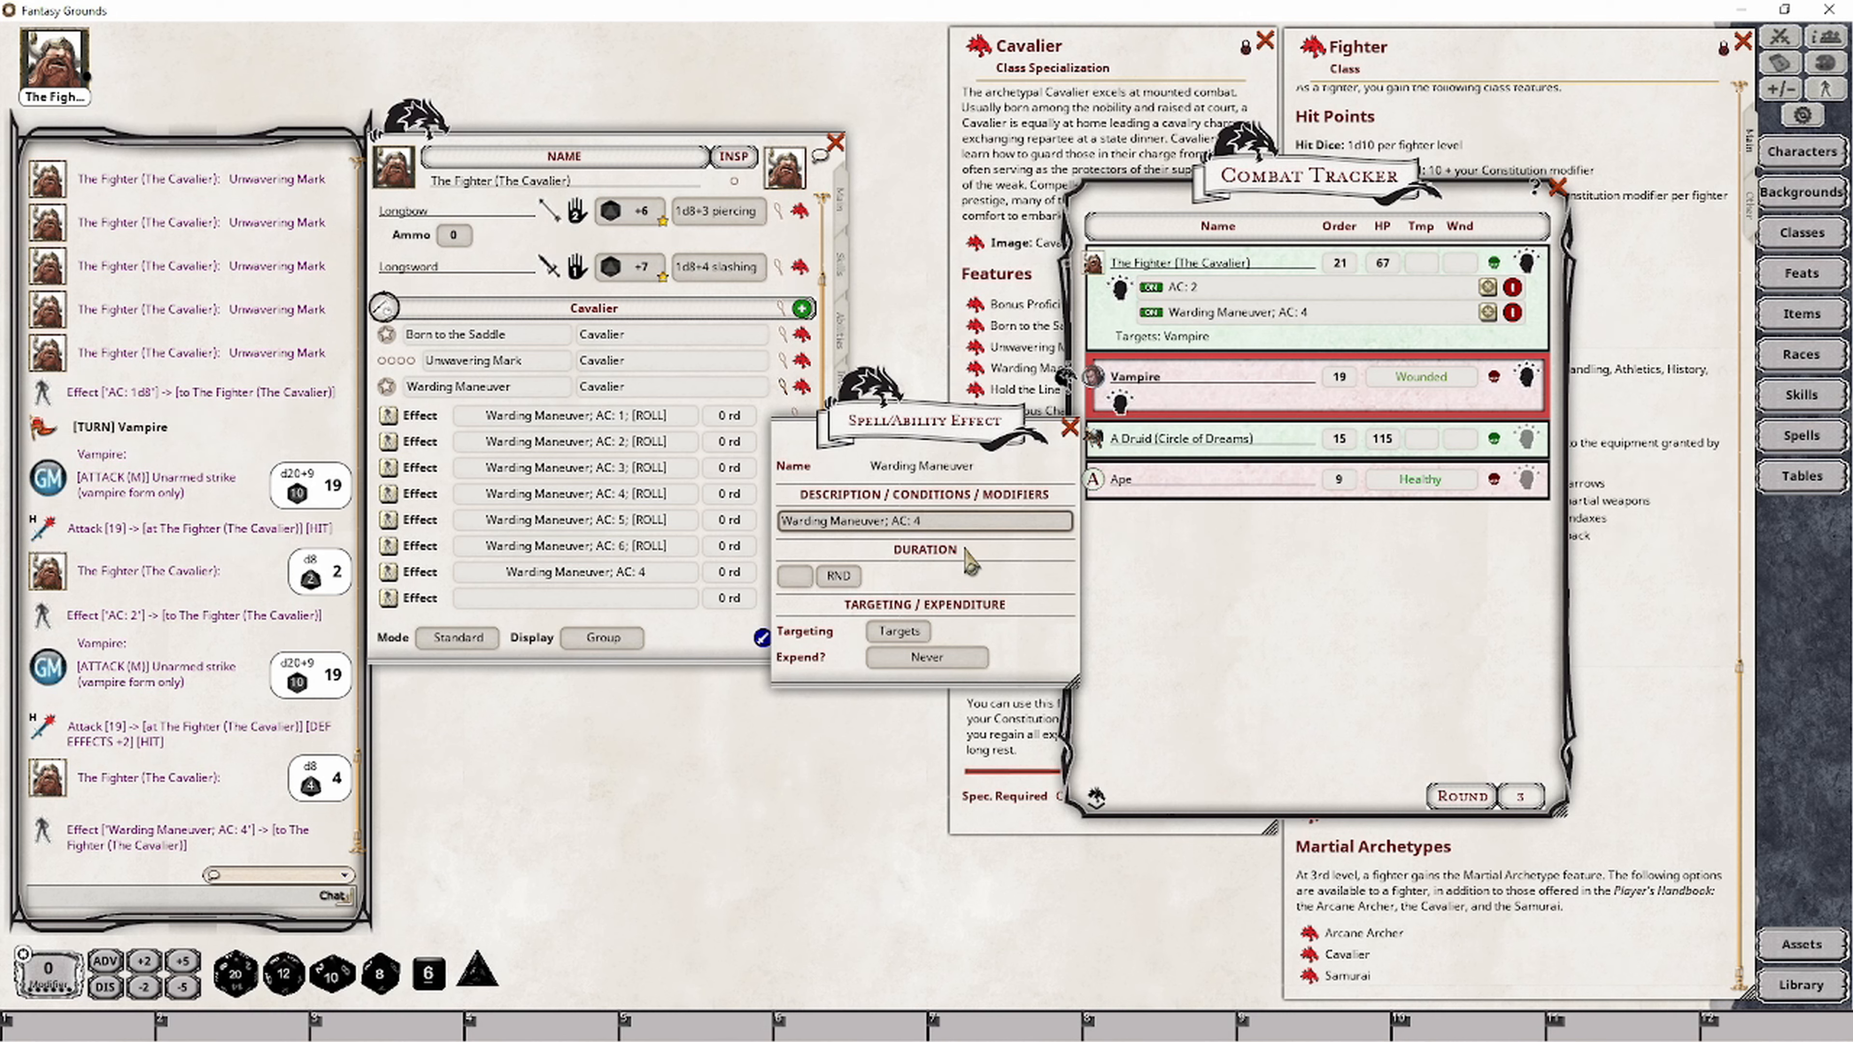
{"action": "key", "text": "BackSpace"}
{"action": "type", "text": "7"}
{"action": "left_click", "coordinate": [927, 657]}
{"action": "left_click", "coordinate": [1070, 427]}
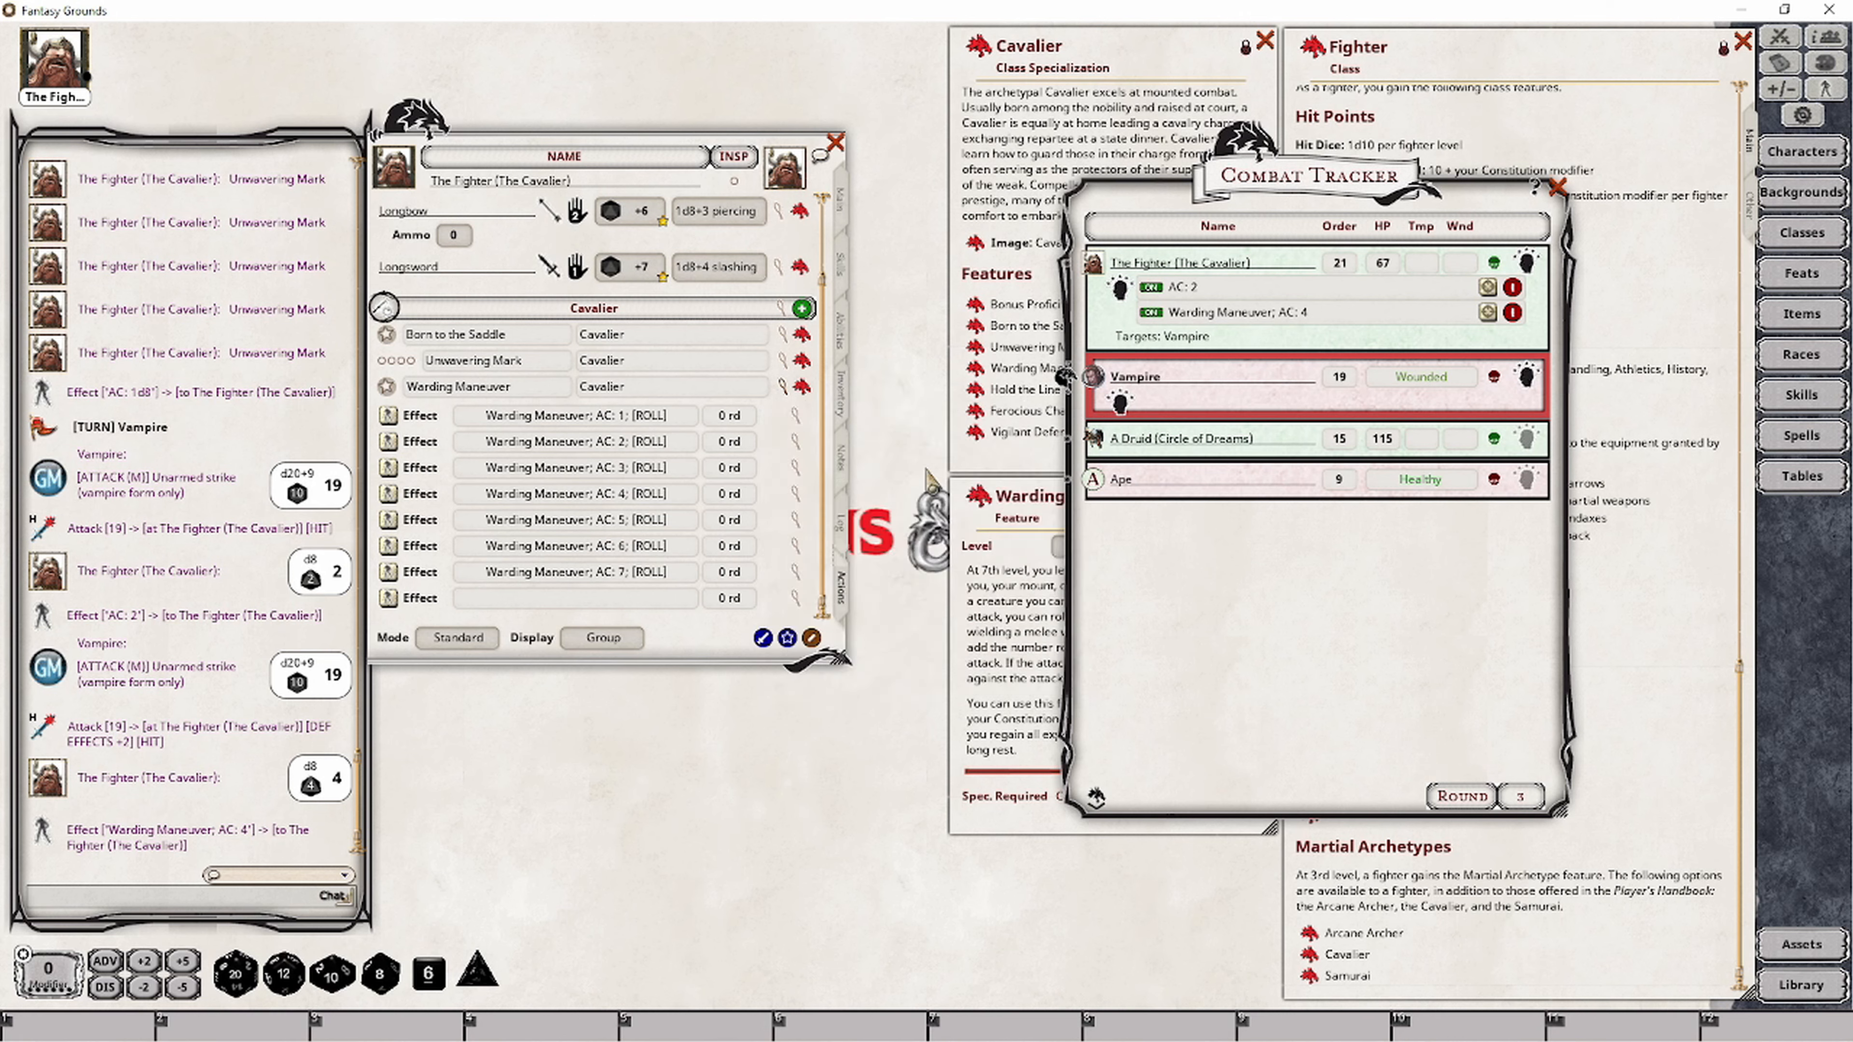
Describe the eighth effect as "Warding Maneuver; AC: 8" and set it to expend on next roll.
{"action": "left_click", "coordinate": [795, 598]}
{"action": "left_click", "coordinate": [922, 520]}
{"action": "type", "text": "Warding Maneuver; AC: 4"}
{"action": "key", "text": "BackSpace"}
{"action": "type", "text": "8"}
{"action": "left_click", "coordinate": [919, 664]}
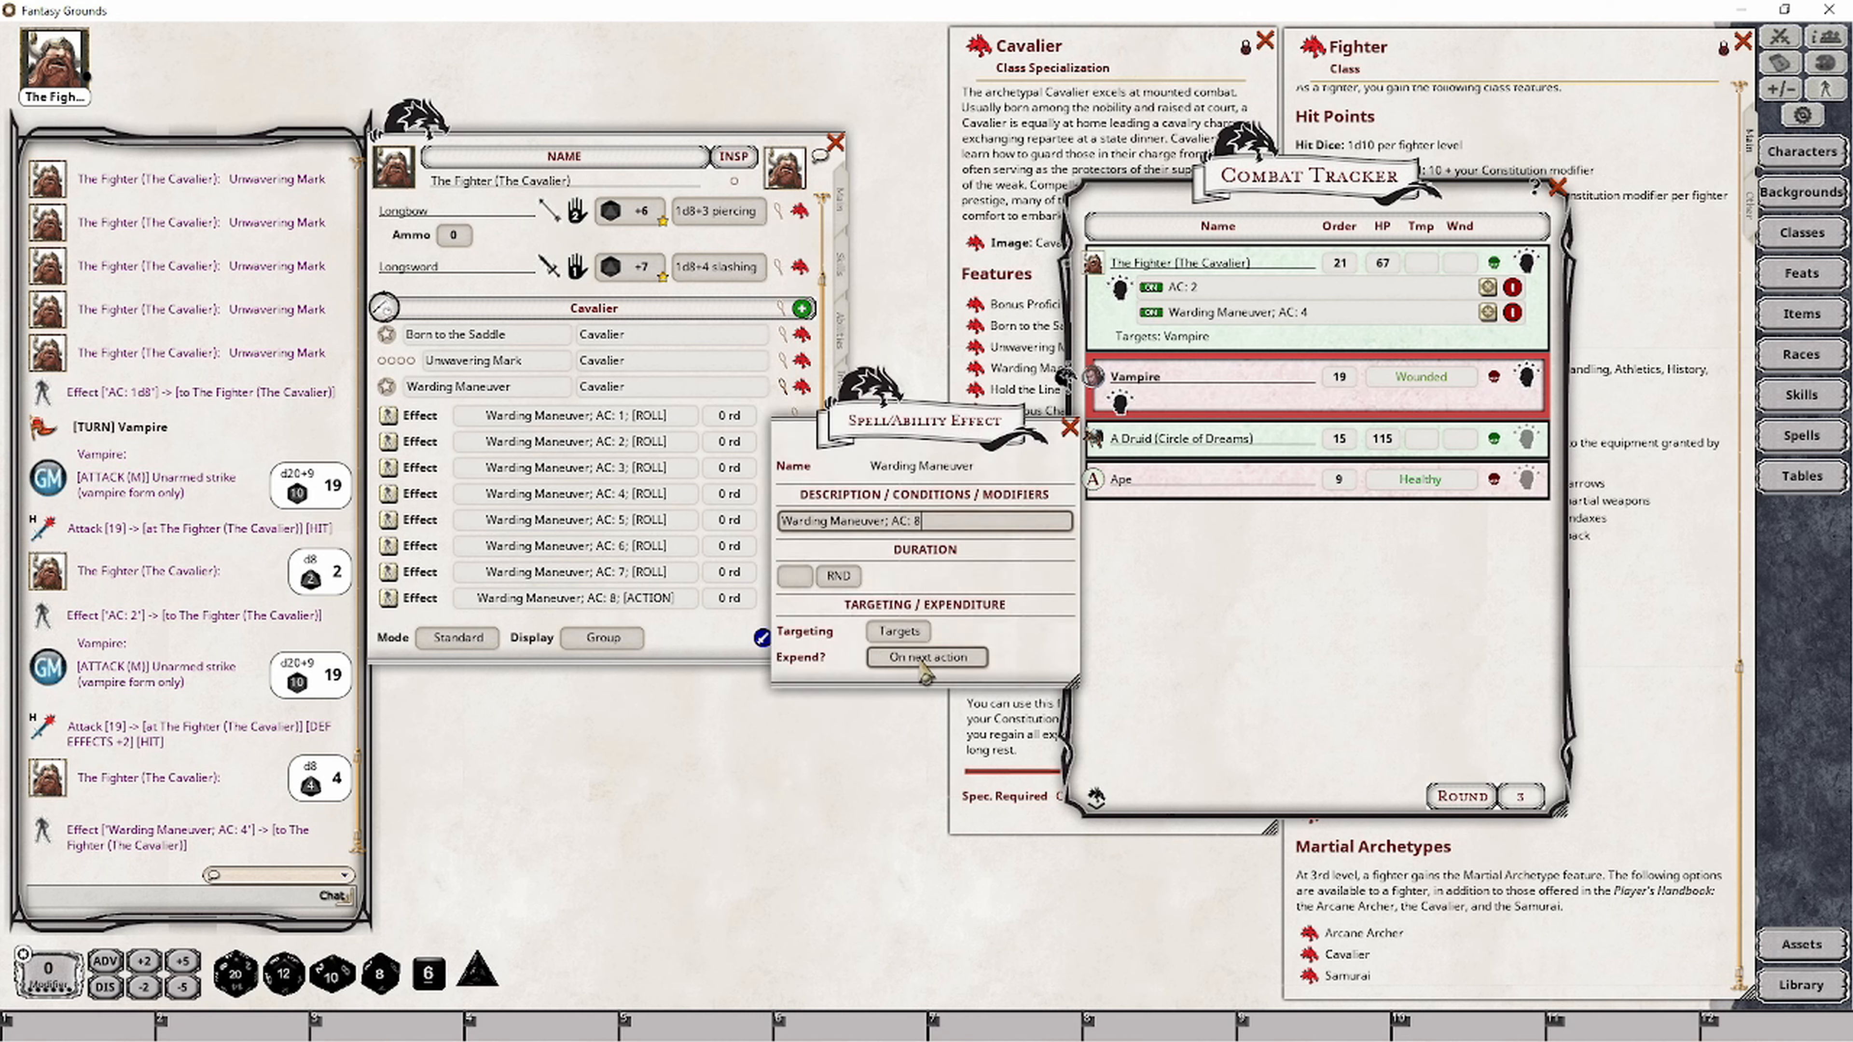
{"action": "left_click", "coordinate": [1070, 427]}
Roll a d8, and replace the fighter's active effects in the Combat Tracker with the Warding Maneuver AC: 8 effect.
{"action": "double_click", "coordinate": [380, 974]}
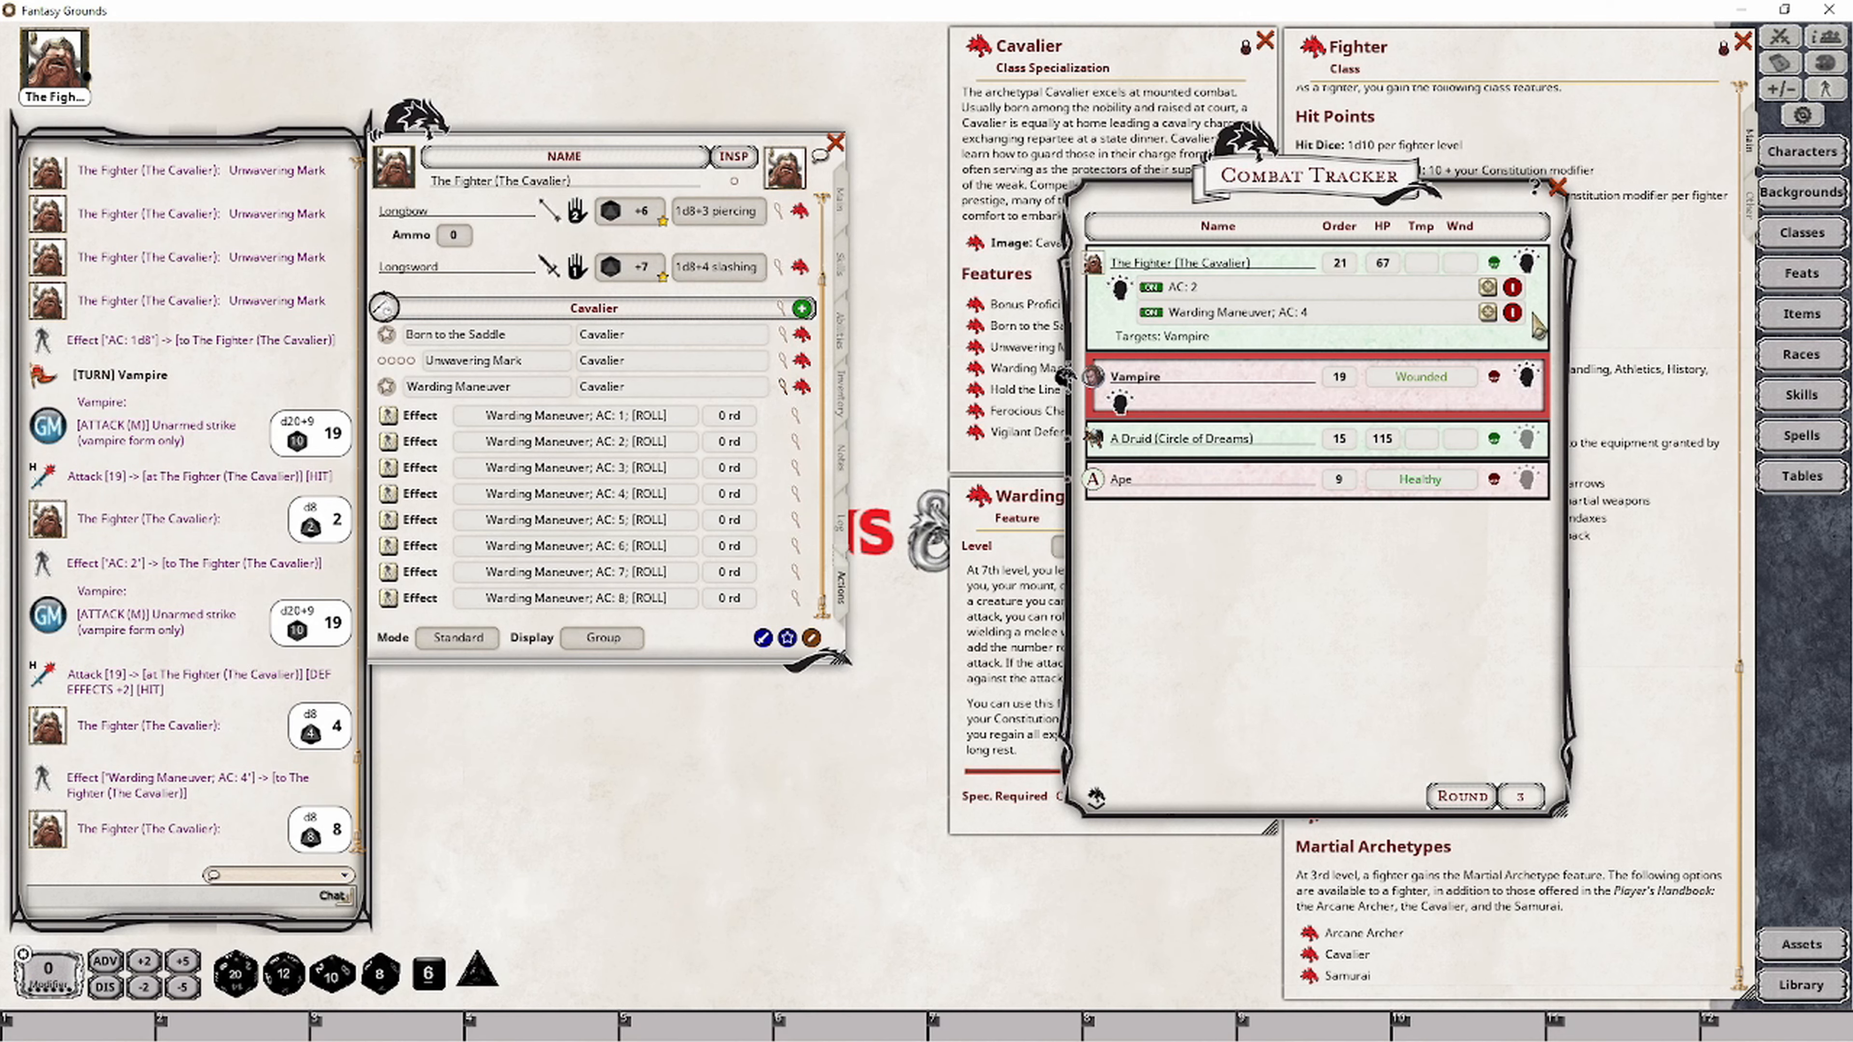
{"action": "left_click", "coordinate": [1512, 287]}
{"action": "left_click", "coordinate": [1512, 287]}
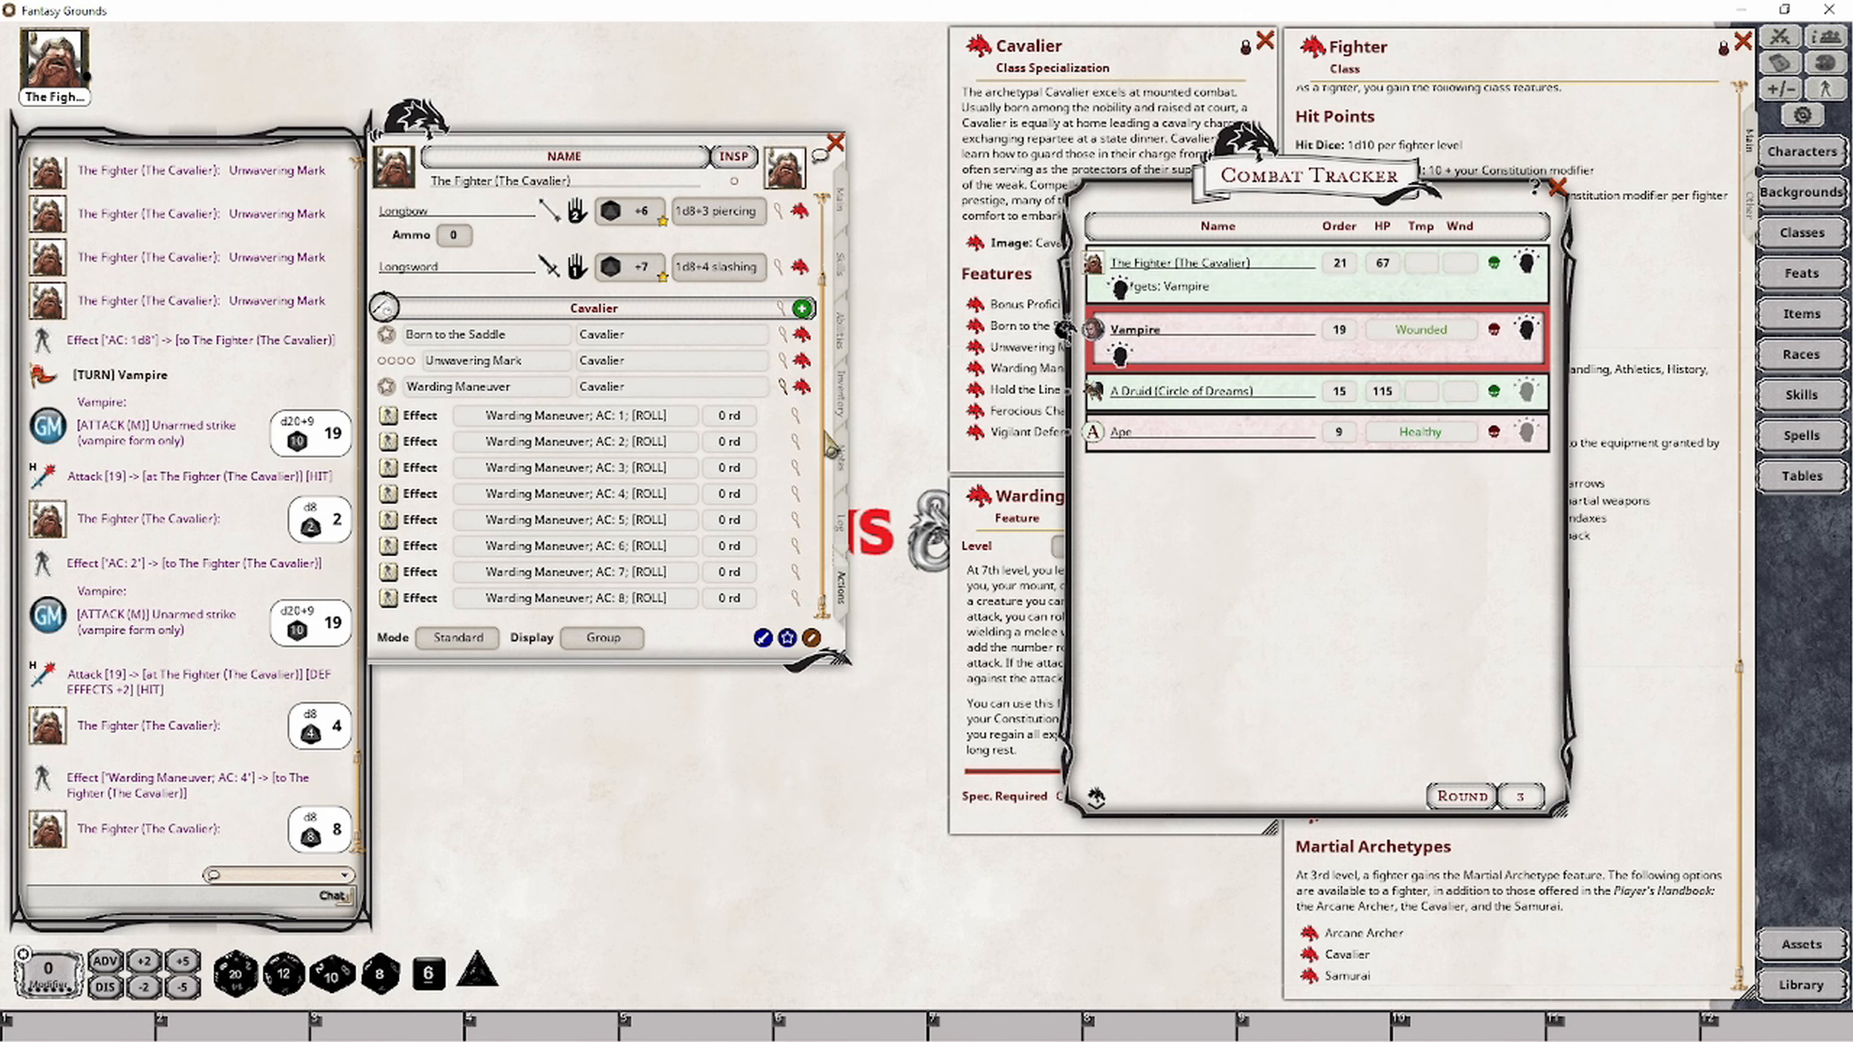
{"action": "left_click_drag", "start_coordinate": [393, 606], "coordinate": [1102, 274]}
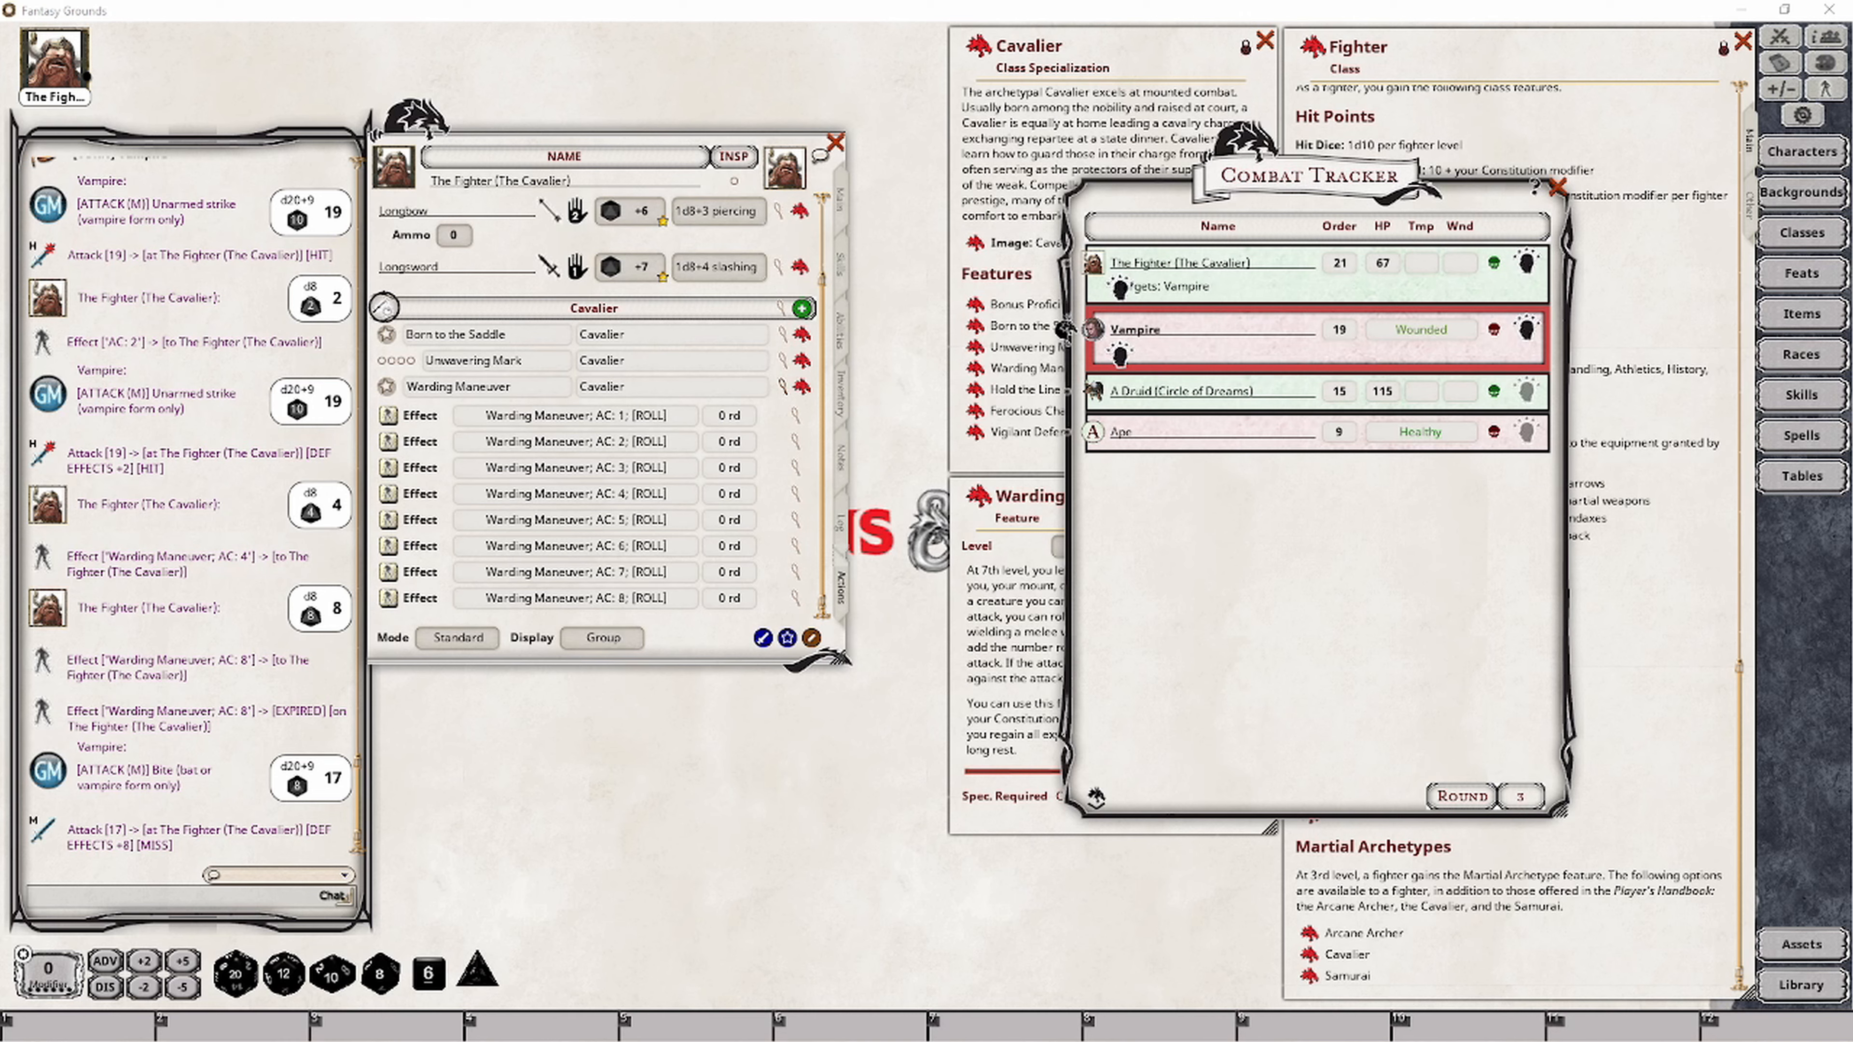
Bring the Warding Maneuver feature description to the front and add a ninth effect to the power.
{"action": "left_click", "coordinate": [1015, 643]}
{"action": "right_click", "coordinate": [474, 387]}
{"action": "left_click", "coordinate": [533, 387]}
{"action": "left_click", "coordinate": [474, 445]}
{"action": "scroll", "coordinate": [576, 511], "scroll_direction": "down", "scroll_amount": 1}
Start the ninth effect's description with "Warding Maneuver;" and set it to expend on next roll.
{"action": "left_click", "coordinate": [795, 599]}
{"action": "left_click_drag", "start_coordinate": [896, 431], "coordinate": [722, 707]}
{"action": "left_click", "coordinate": [630, 806]}
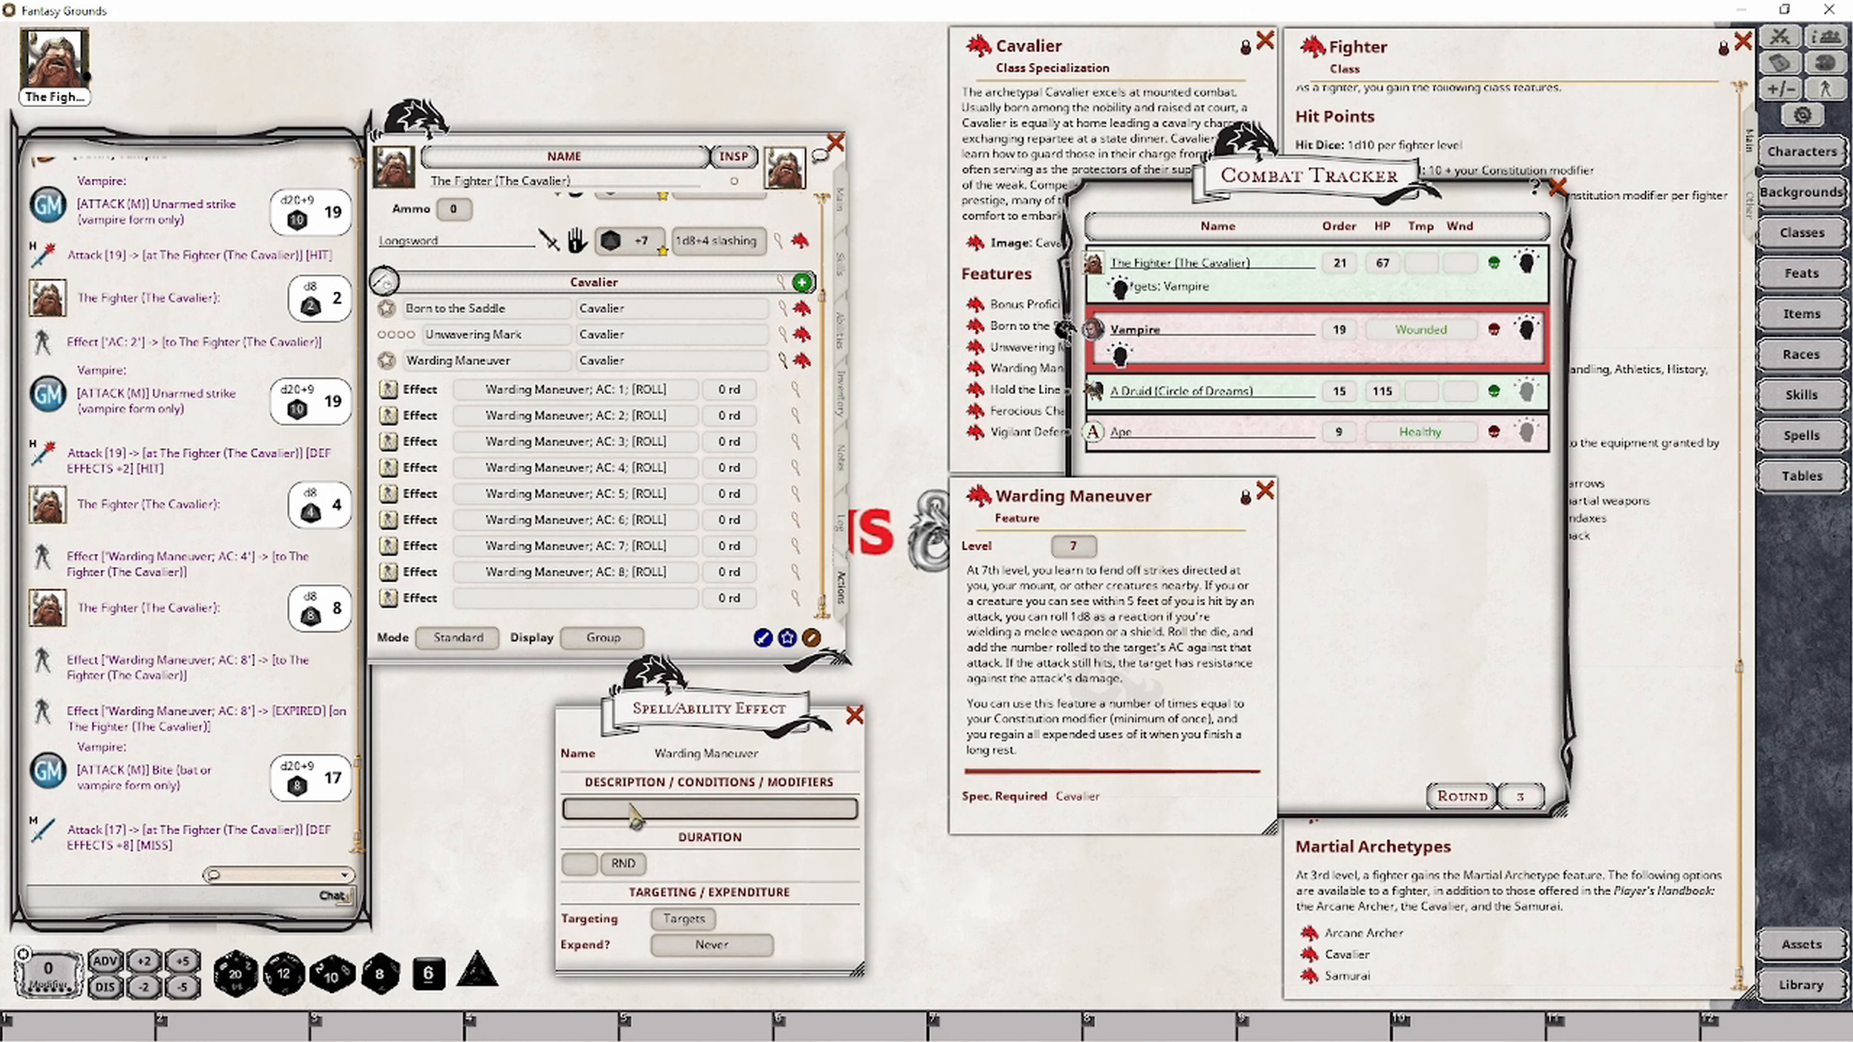
{"action": "type", "text": "Warding maneuver;"}
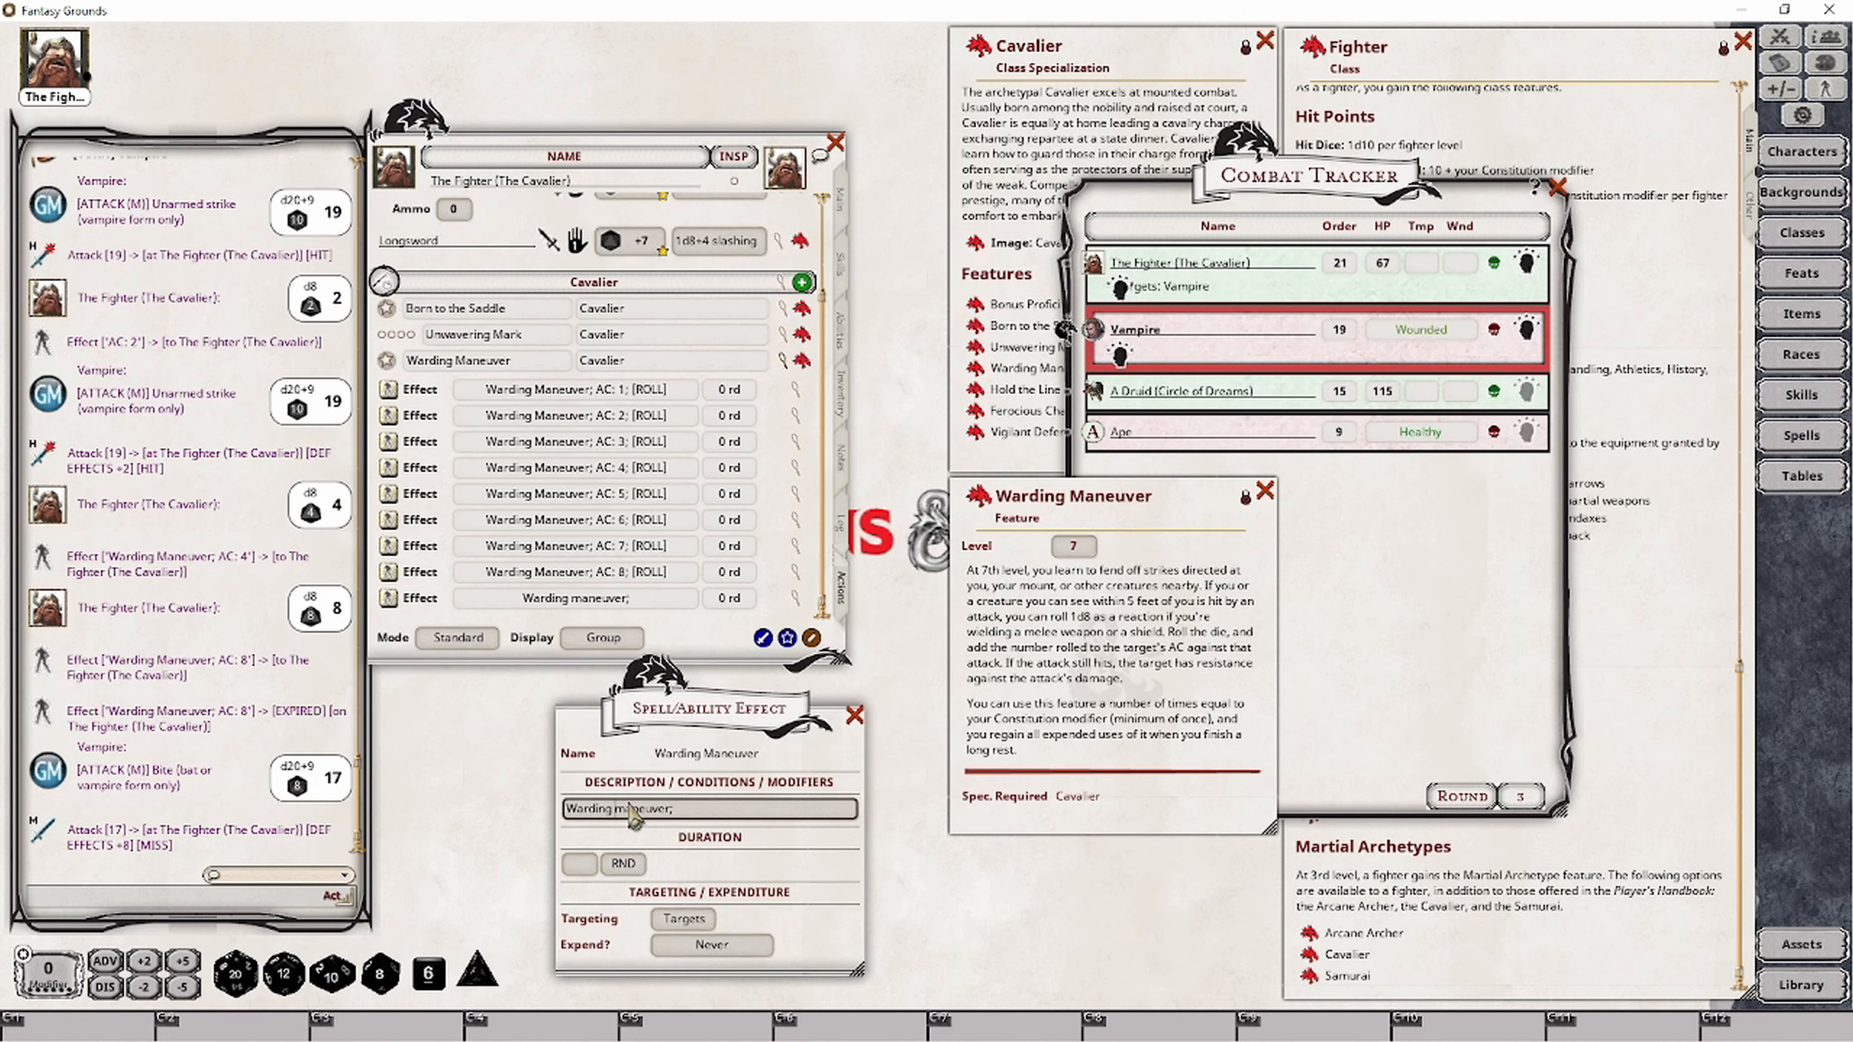
{"action": "key", "text": "BackSpace"}
{"action": "type", "text": "M"}
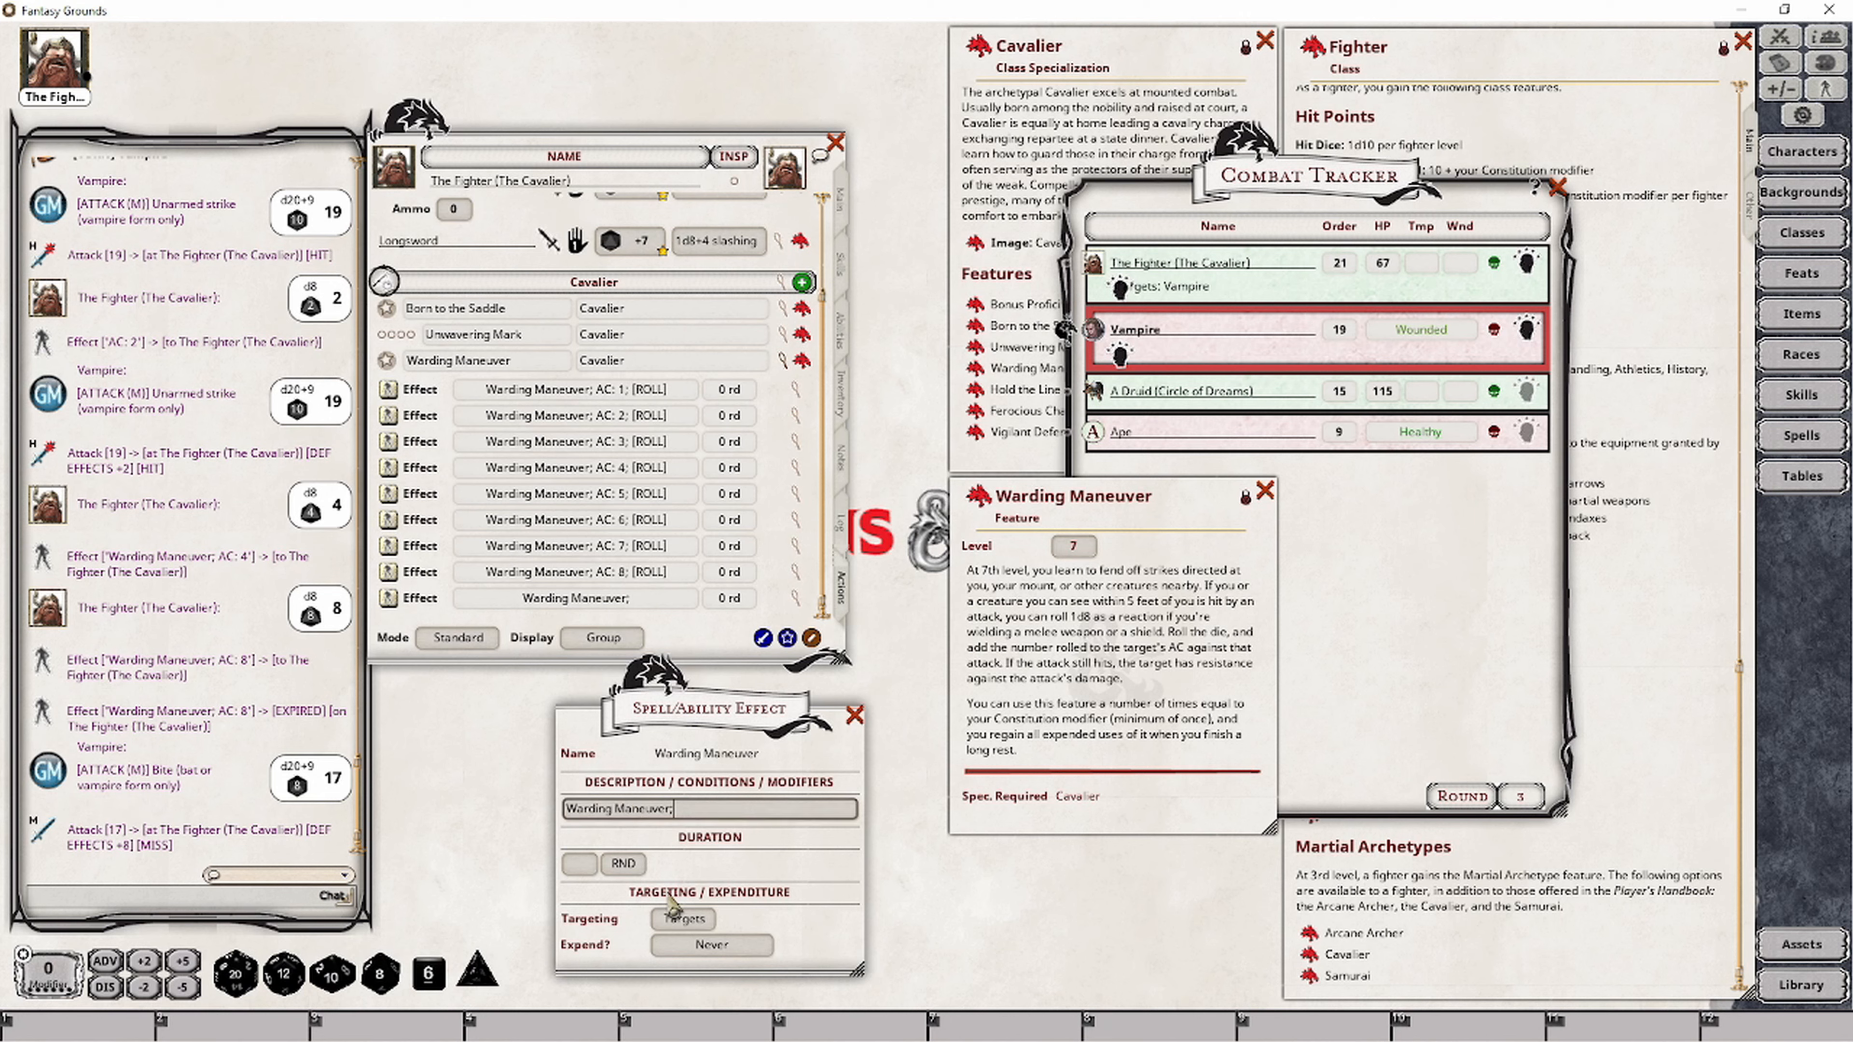
{"action": "left_click", "coordinate": [698, 953]}
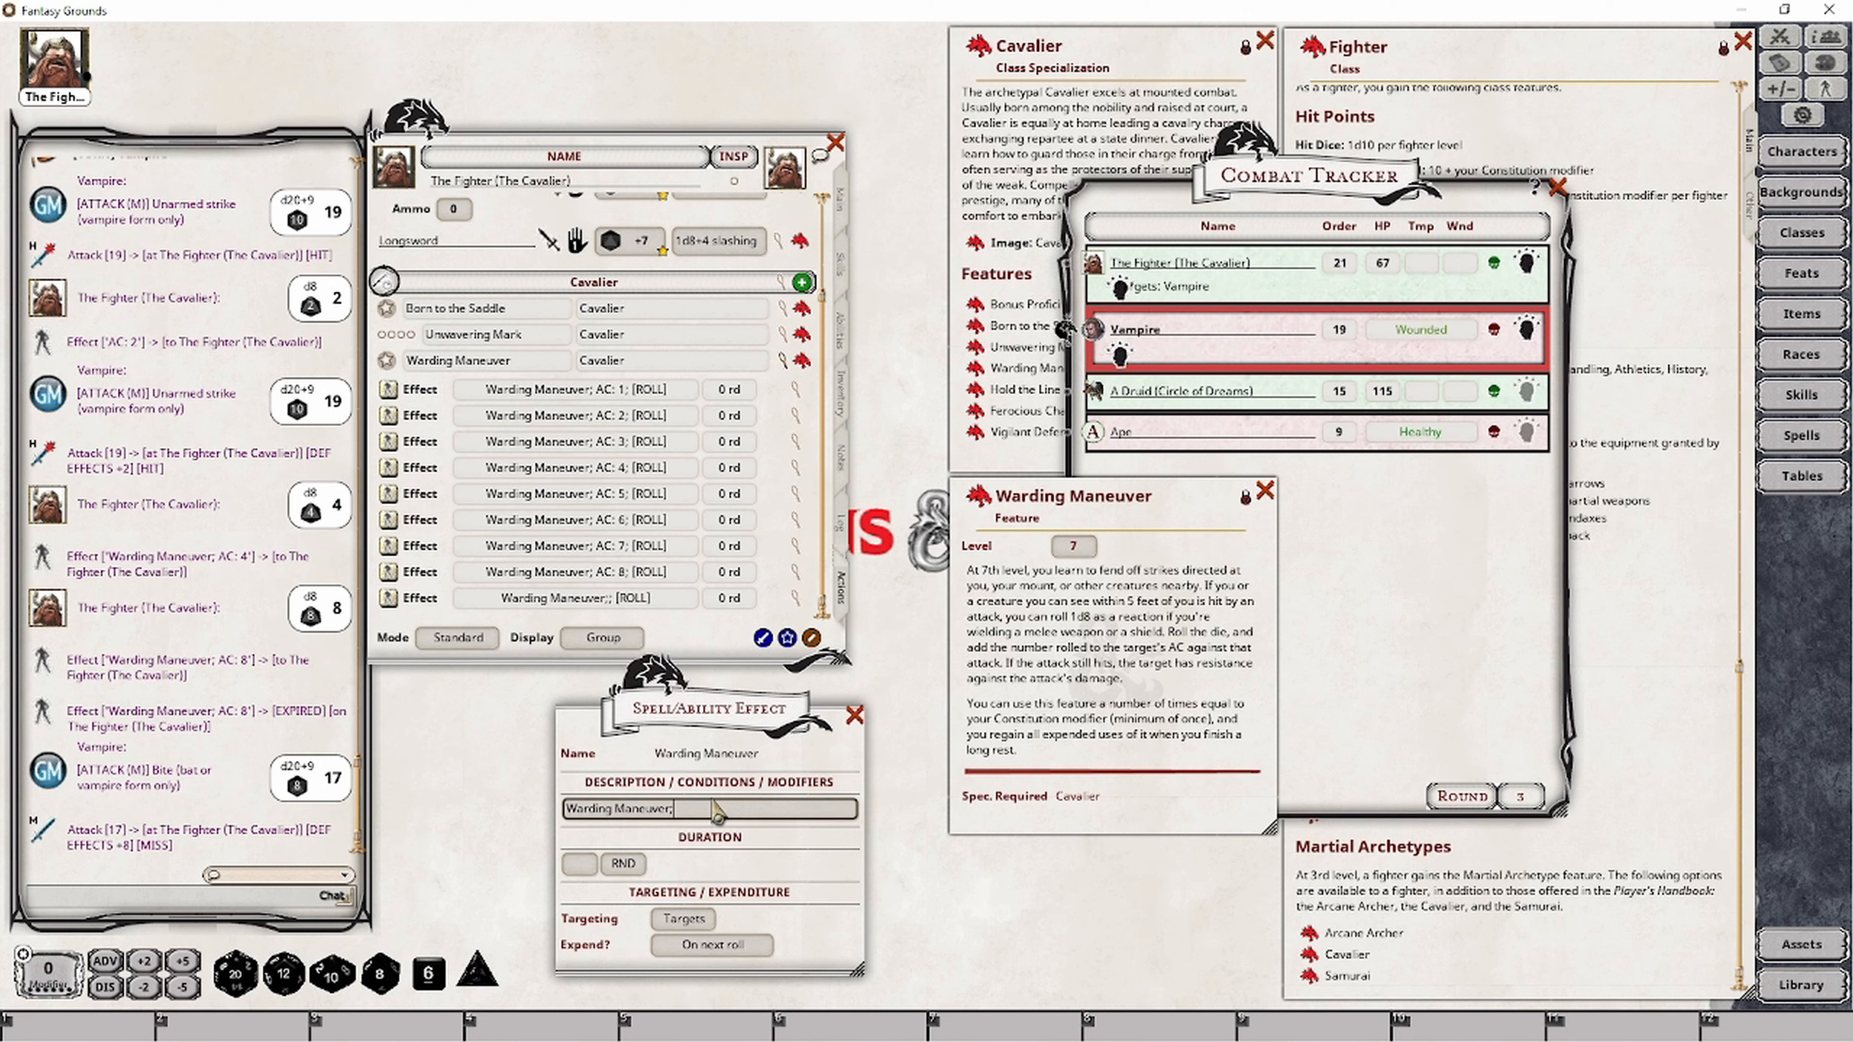
Append "RESIST: acid, cold, fire, force, lightning, necrotic, poison, psychic, radiant, thunder, adamantine, bludgeoning, cold-forged iron, magic, piercing, silver, slashing" to the effect; apply it to the fighter.
{"action": "type", "text": "RESIST:"}
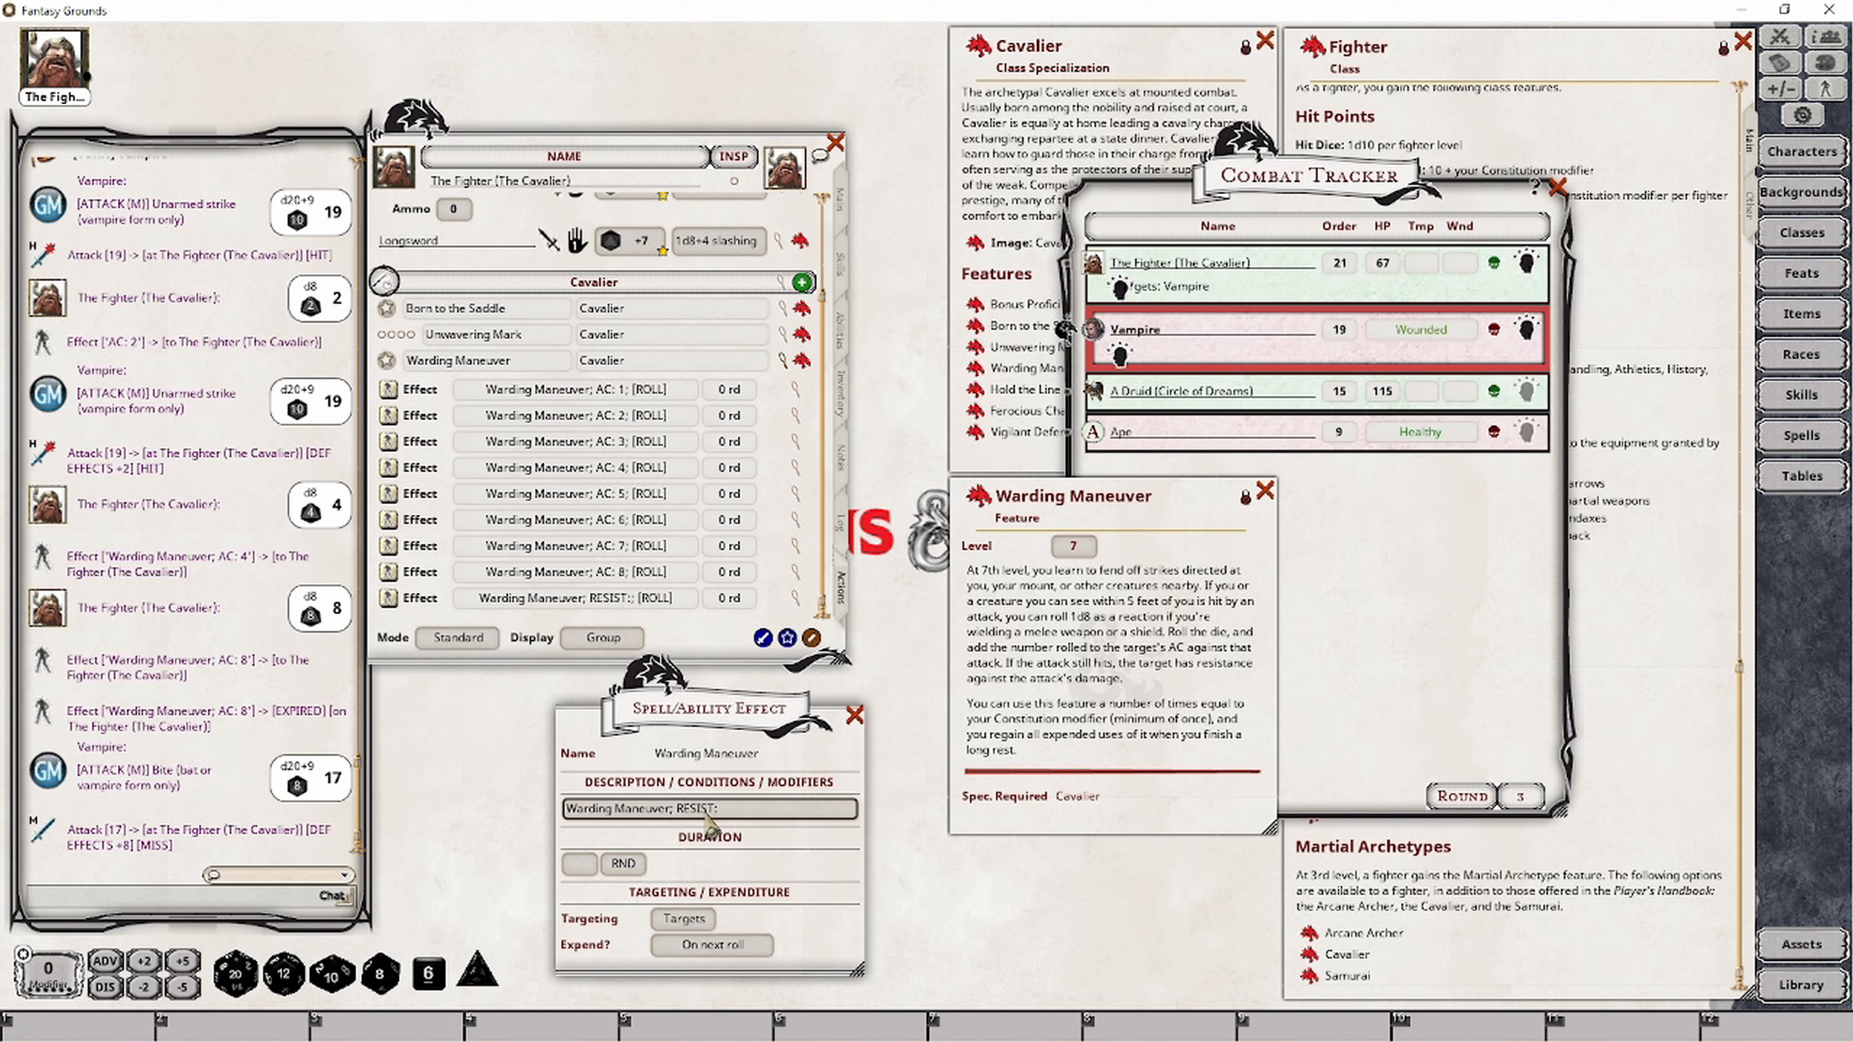
{"action": "type", "text": "acid, cold, fire, force, lightning, necrotic, poison, psychic, radiant, thunder, adamantine, bludgeoning, cold-forged iron, magic, piercing, silver, slashing"}
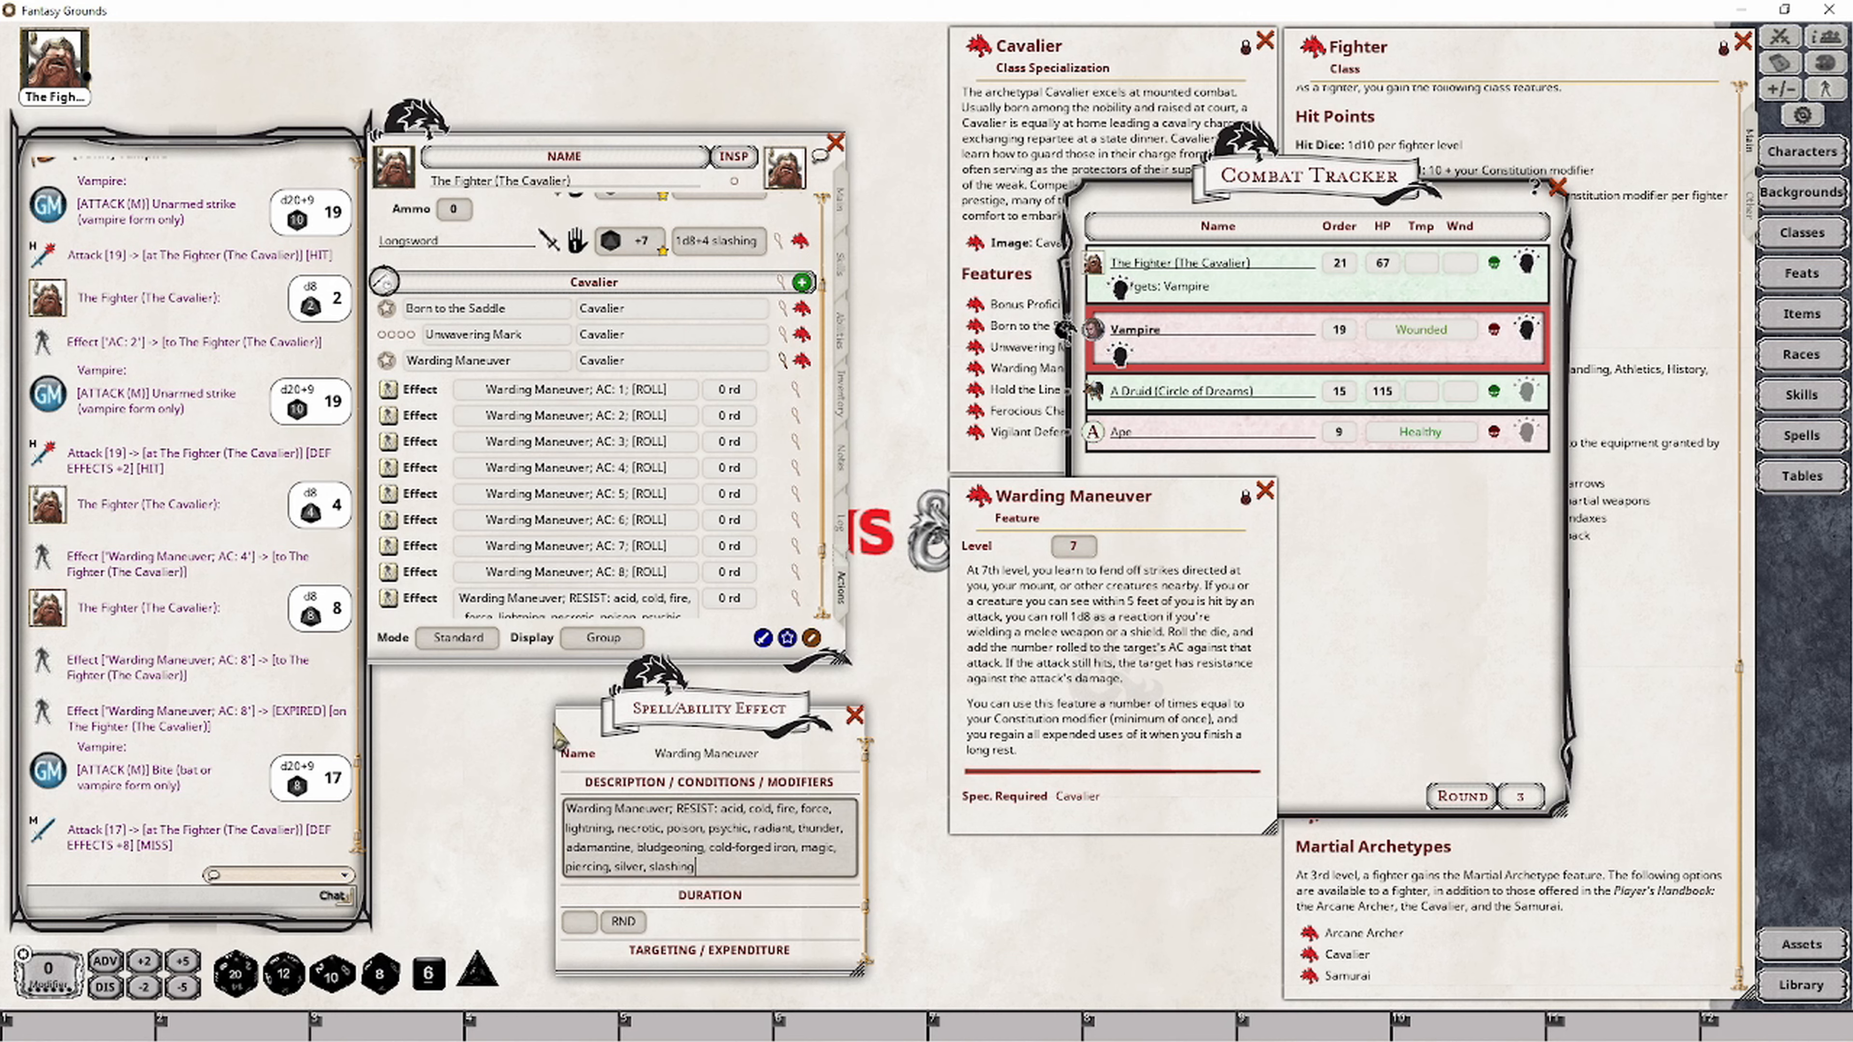
{"action": "scroll", "coordinate": [699, 949], "scroll_direction": "down", "scroll_amount": 2}
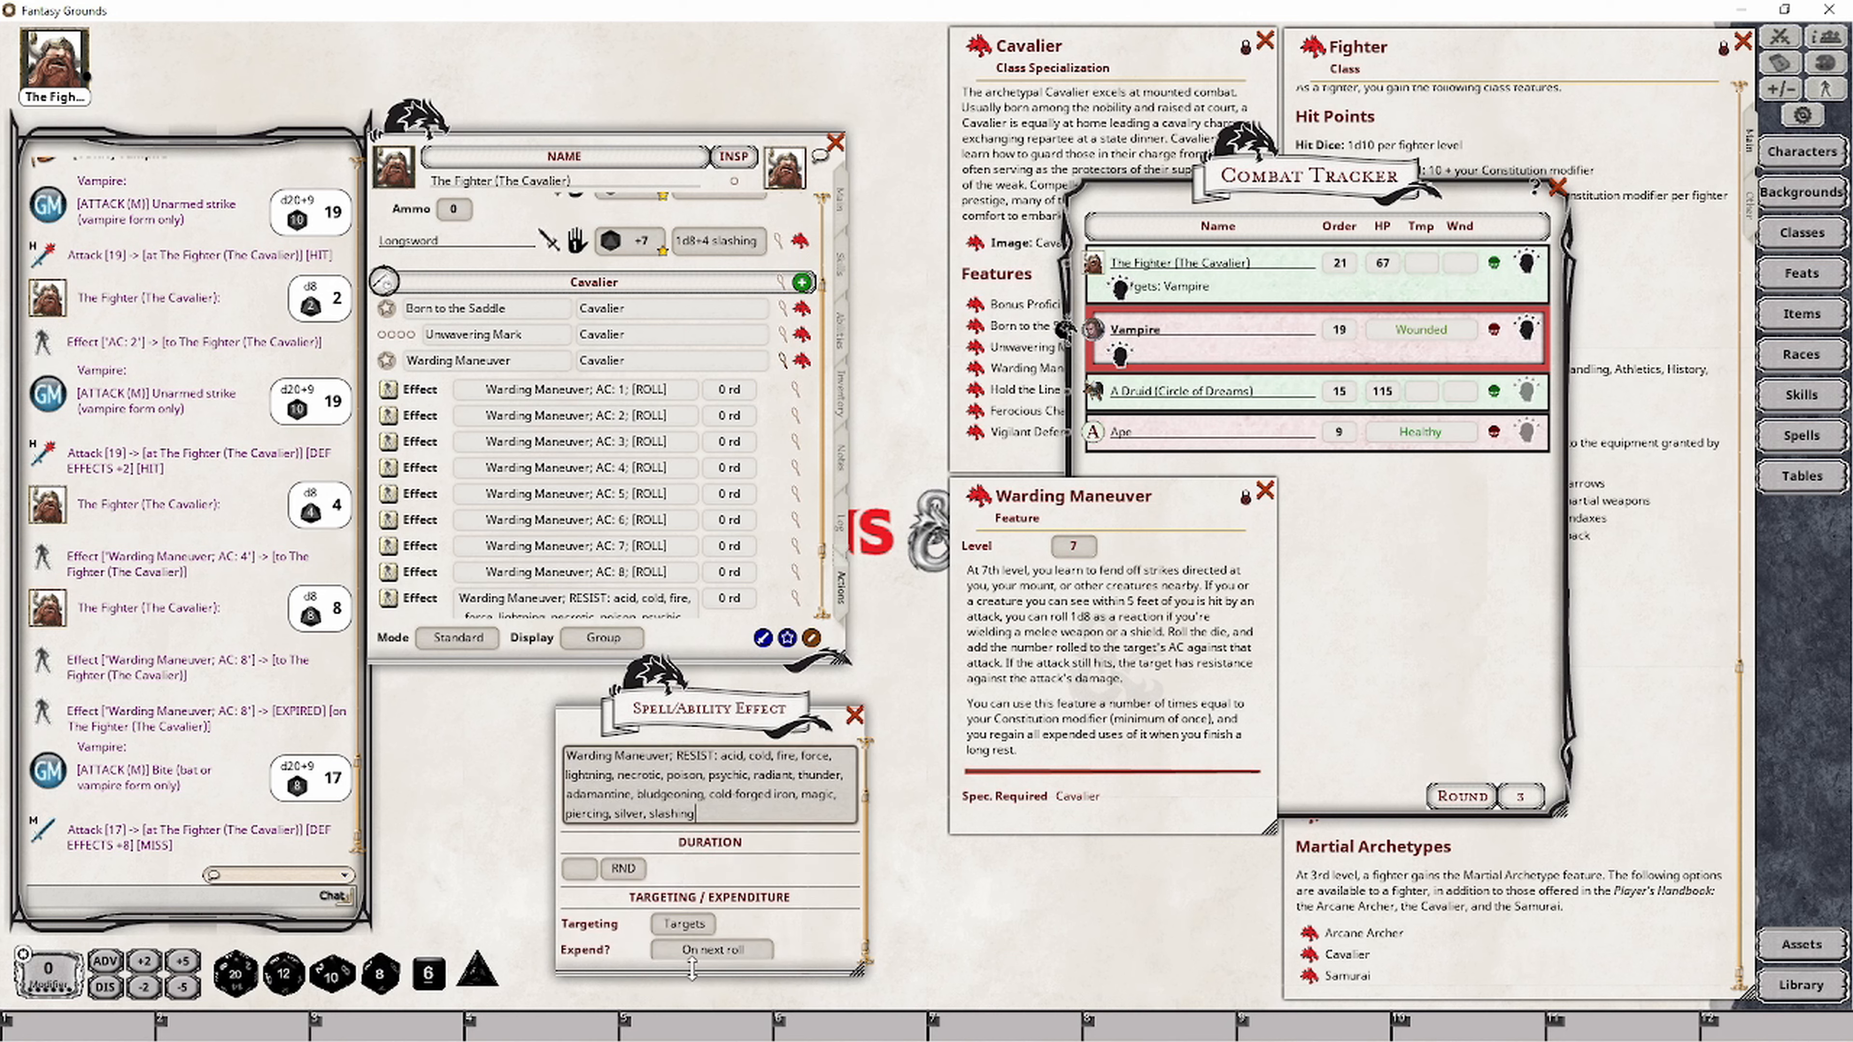
{"action": "left_click", "coordinate": [854, 716]}
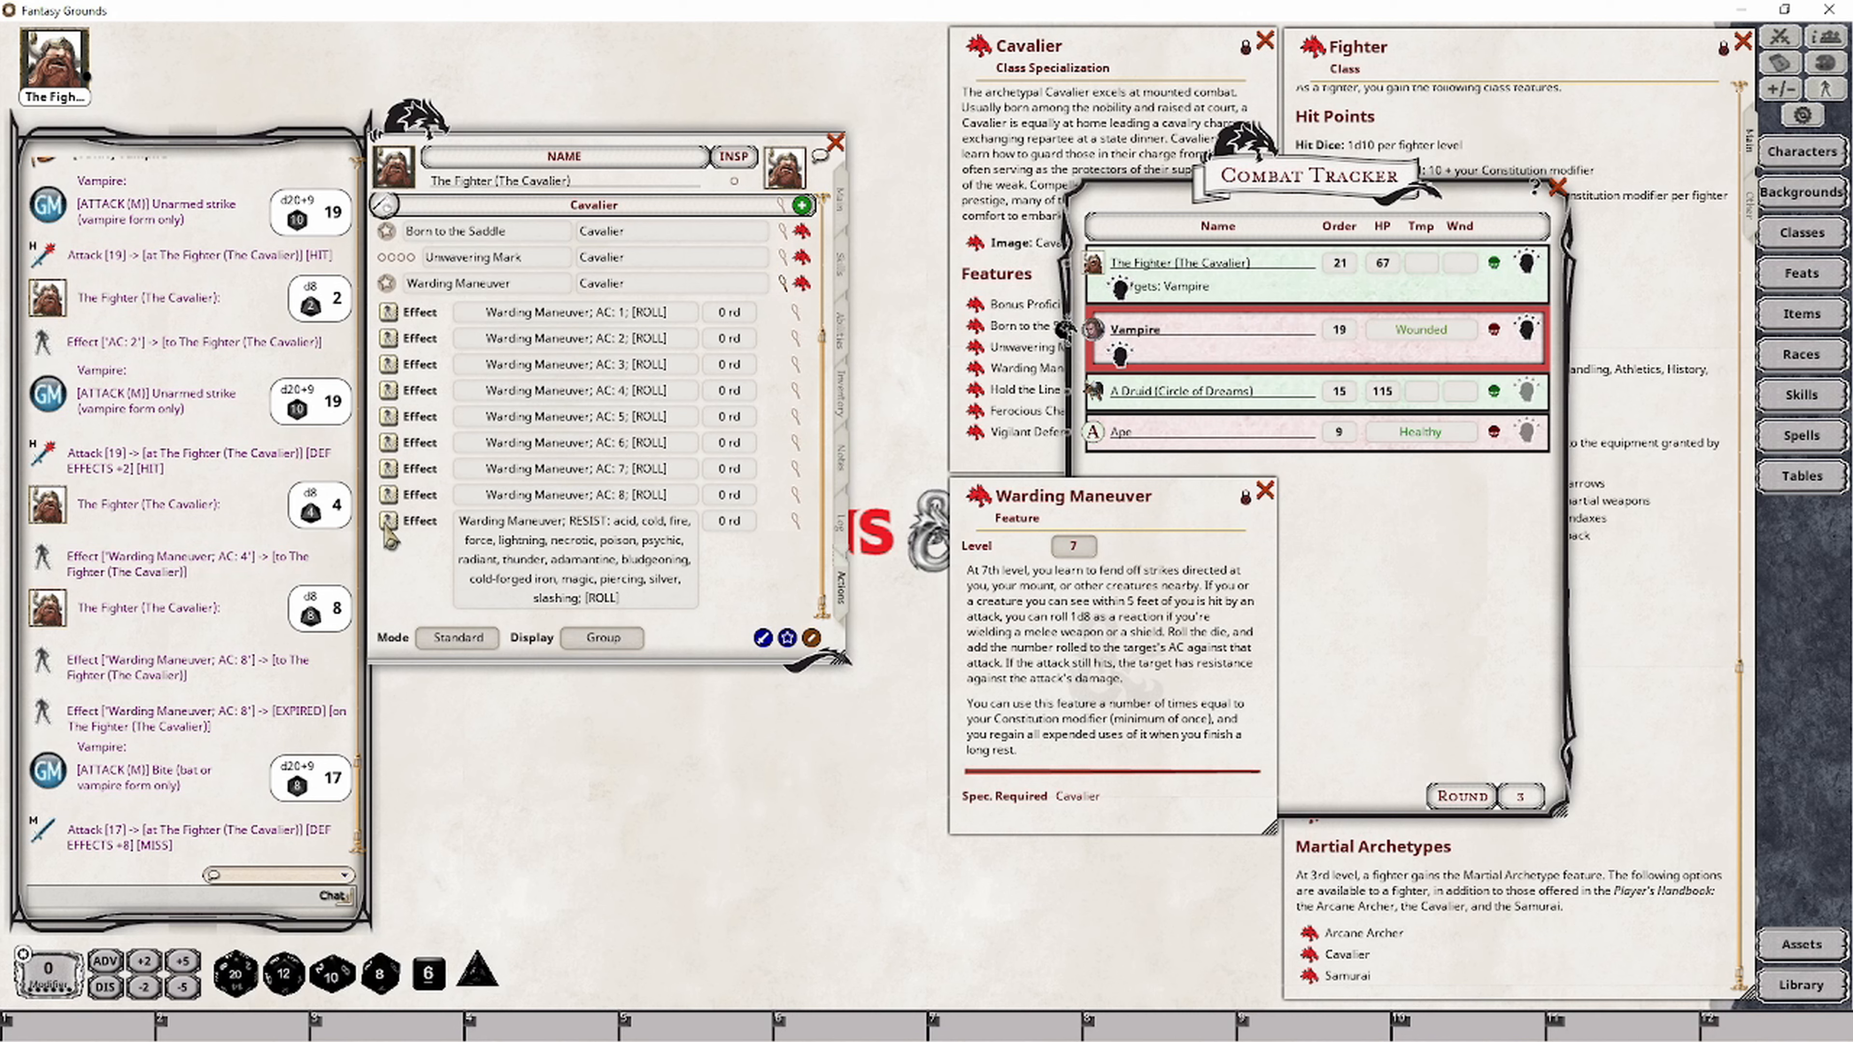
{"action": "left_click_drag", "start_coordinate": [388, 524], "coordinate": [1165, 289]}
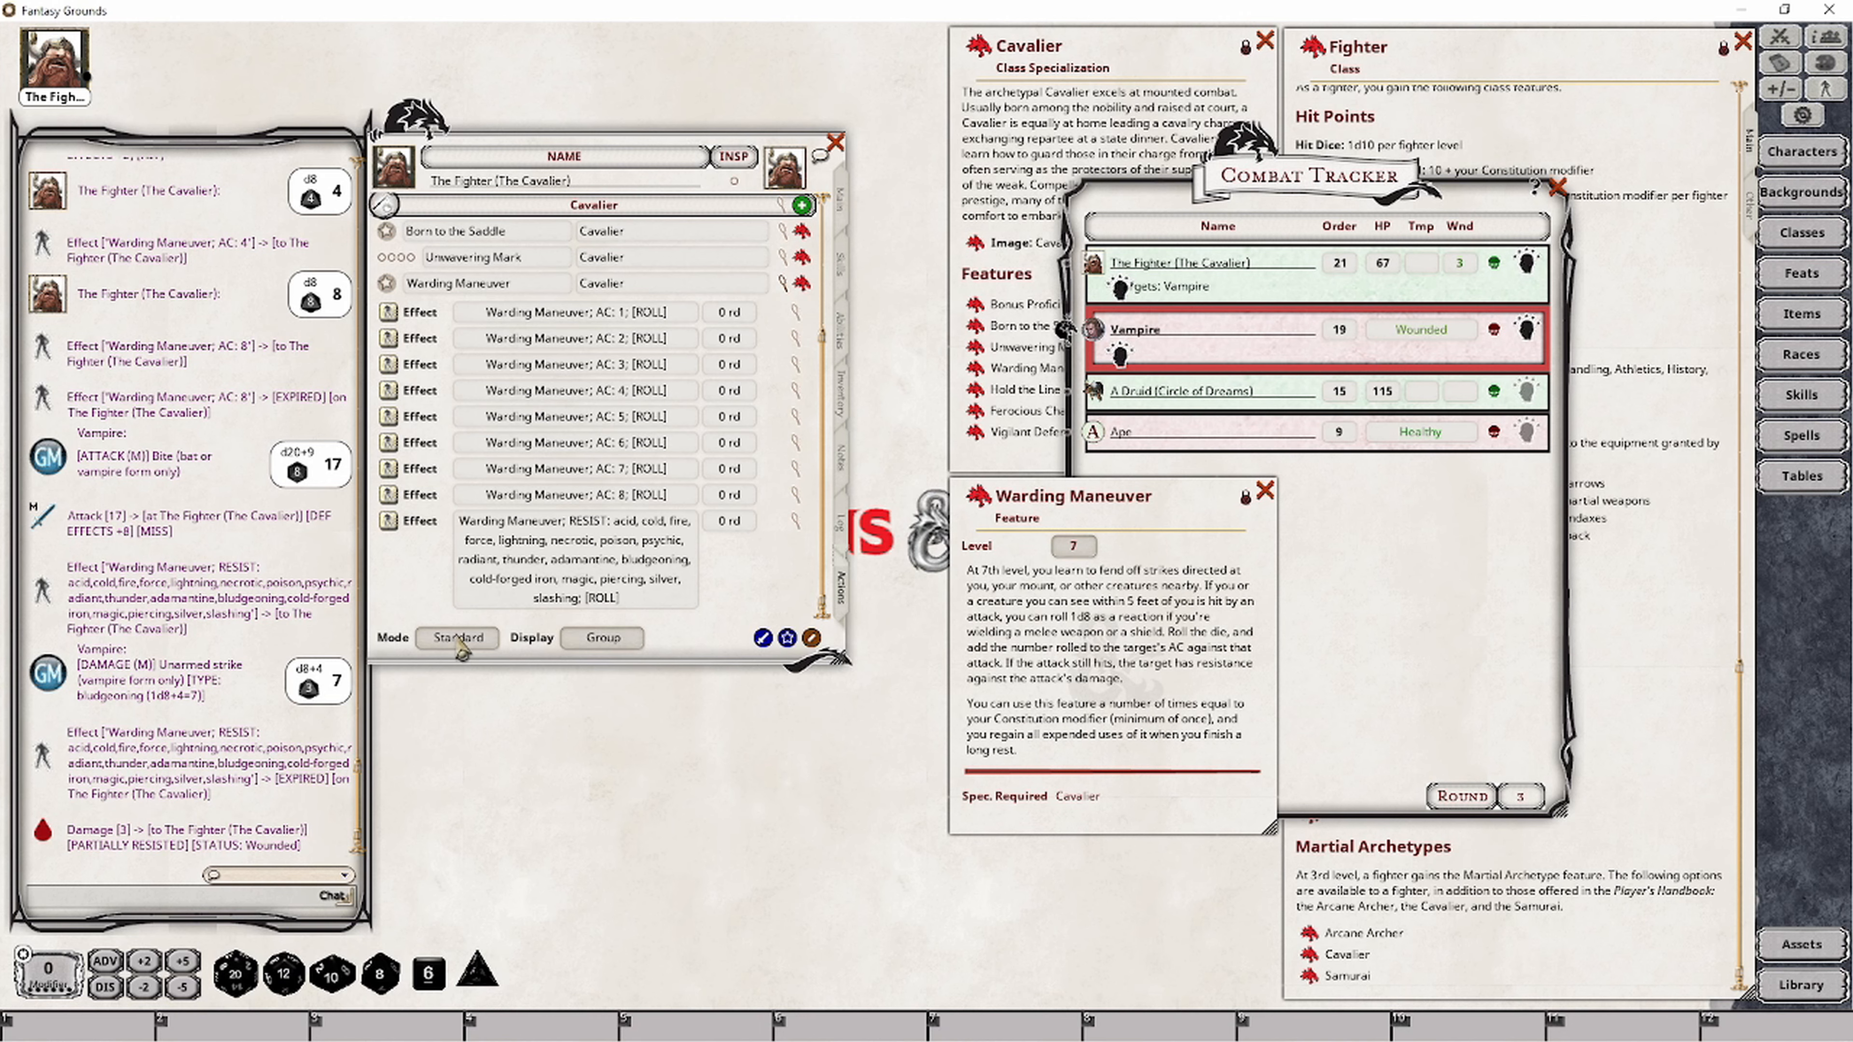
In Preparation mode, give Warding Maneuver 3 daily uses to match the Constitution modifier, and switch the actions to Combat mode.
{"action": "left_click", "coordinate": [458, 638]}
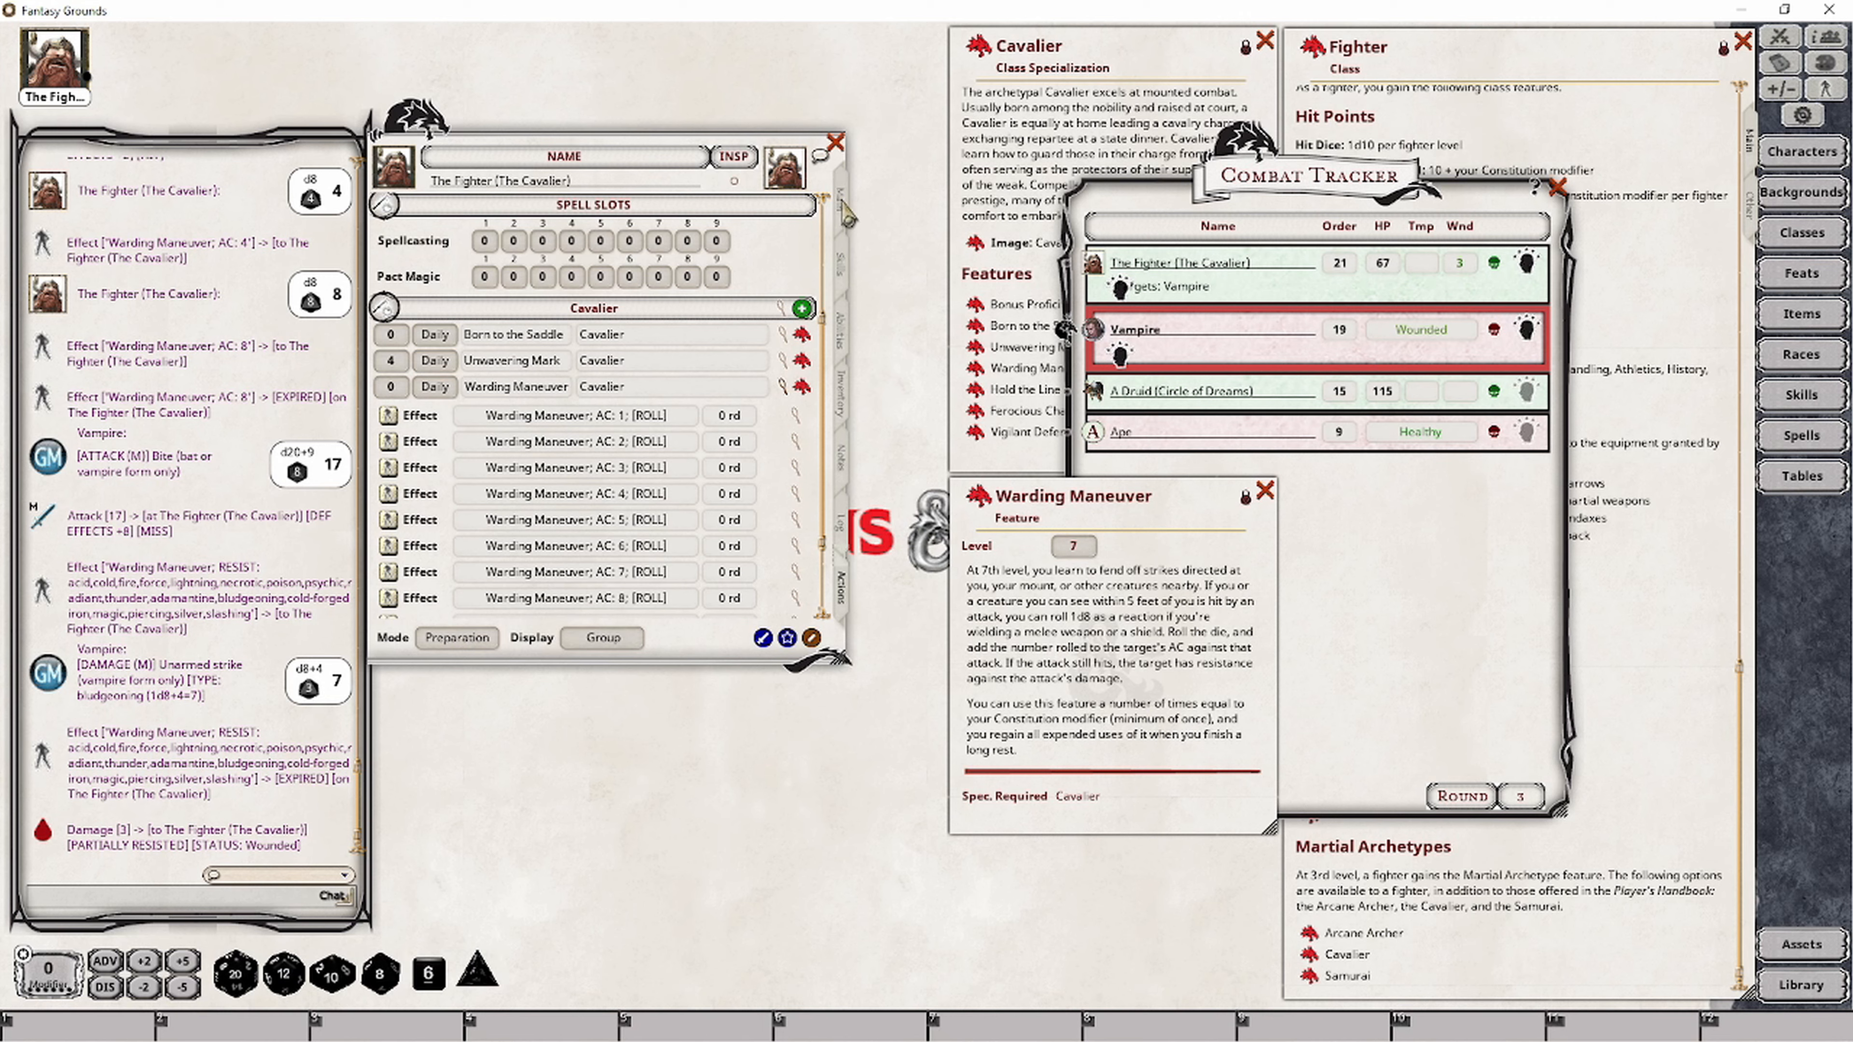
{"action": "left_click", "coordinate": [842, 208]}
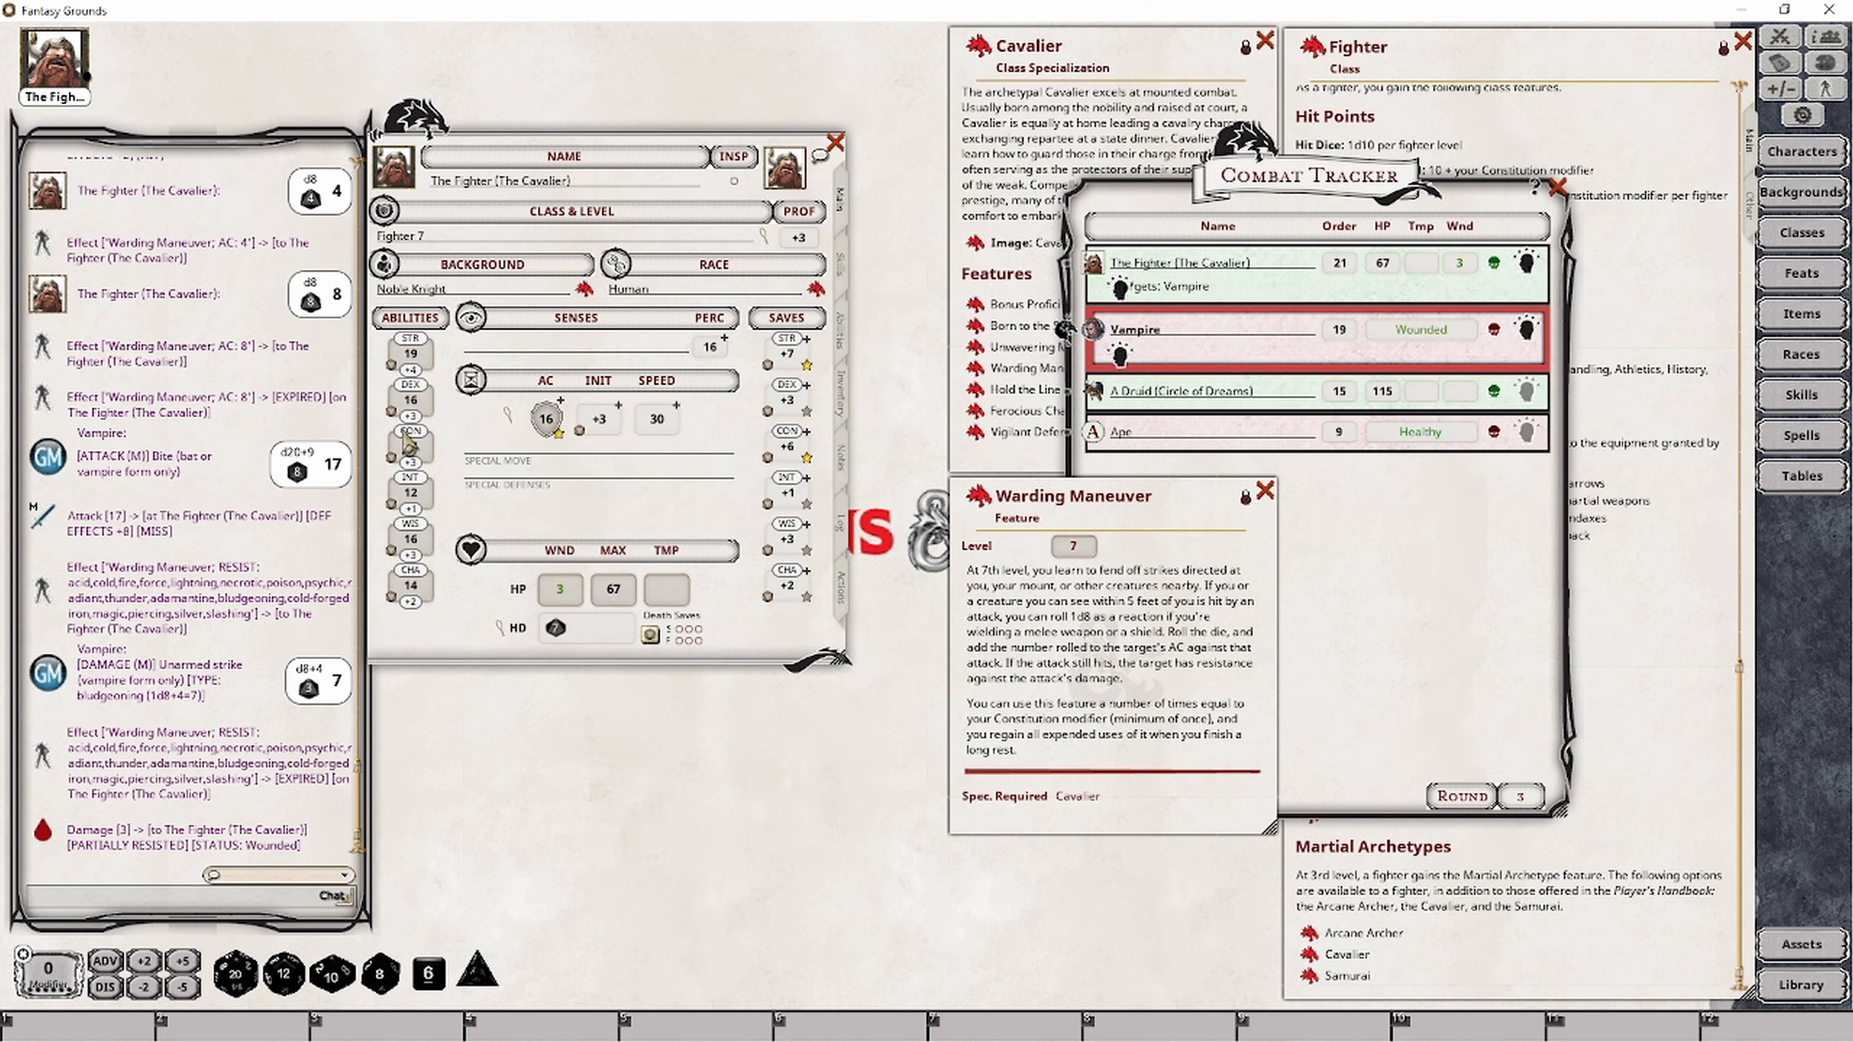
{"action": "left_click", "coordinate": [841, 598]}
{"action": "left_click", "coordinate": [390, 386]}
{"action": "type", "text": "3"}
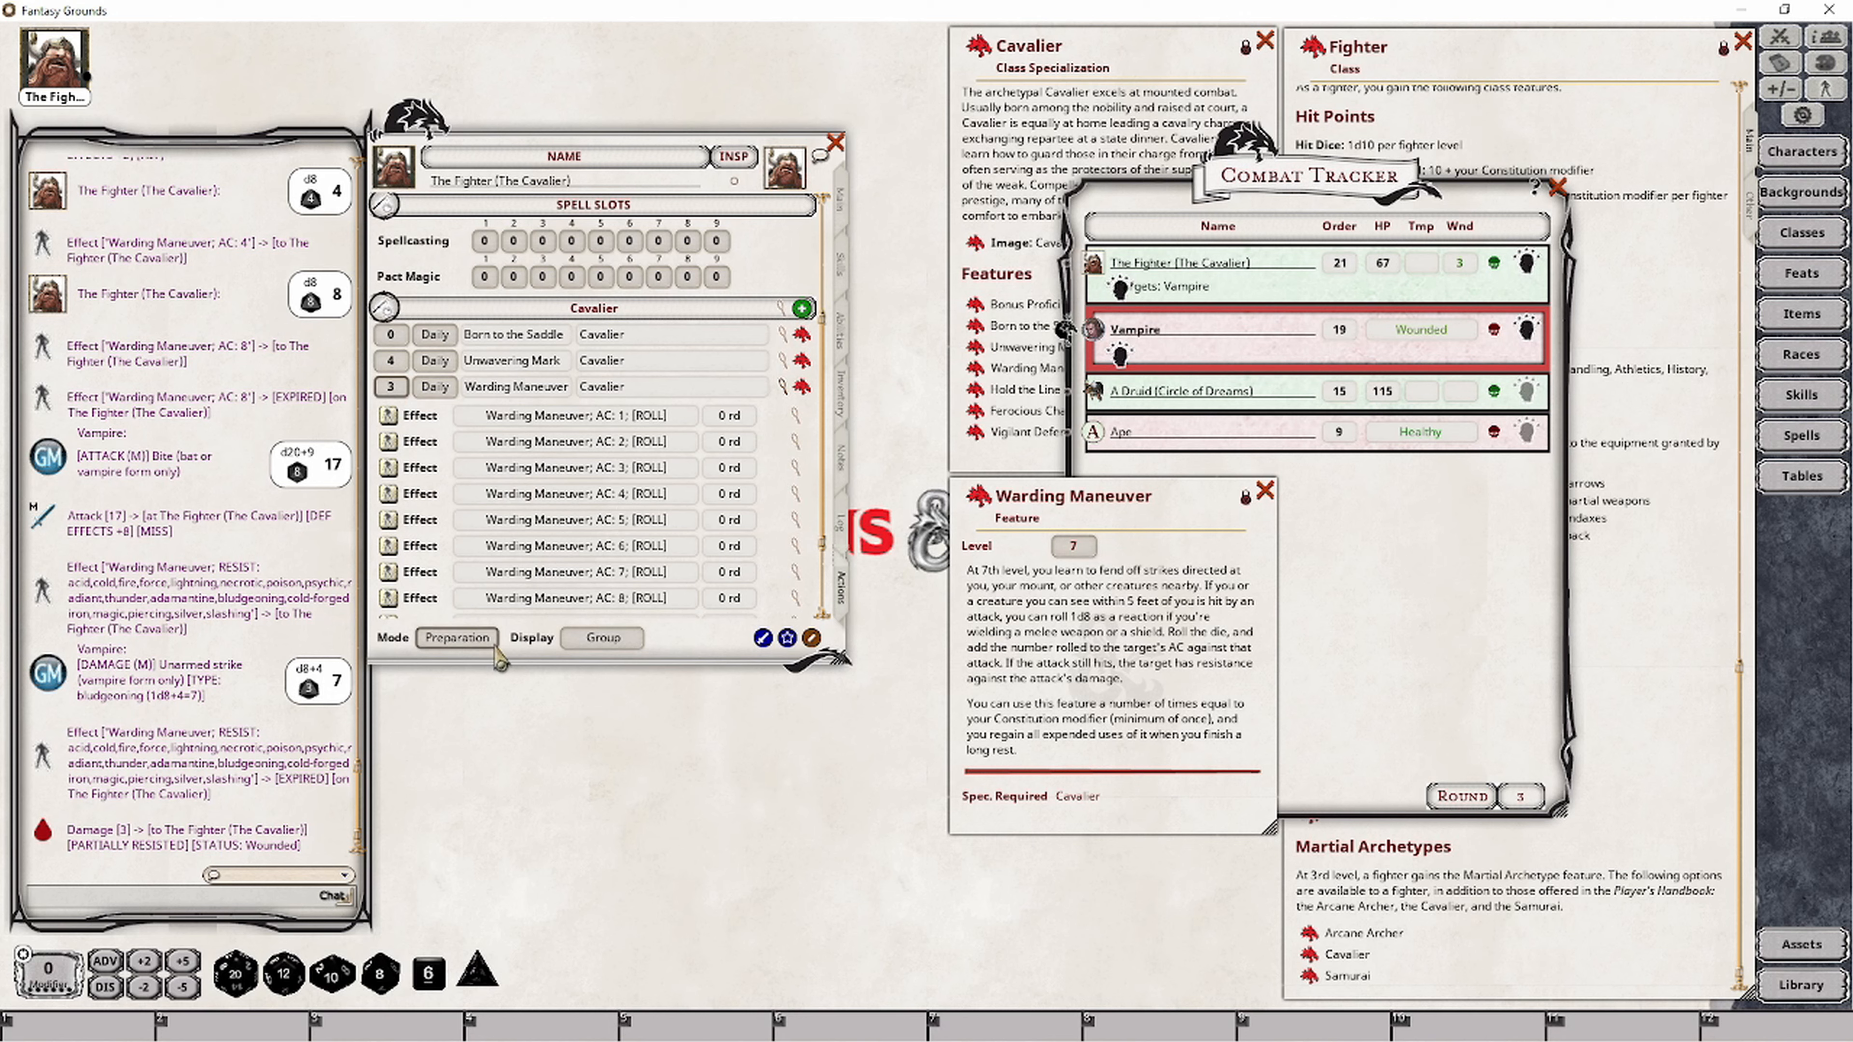
{"action": "left_click", "coordinate": [495, 645]}
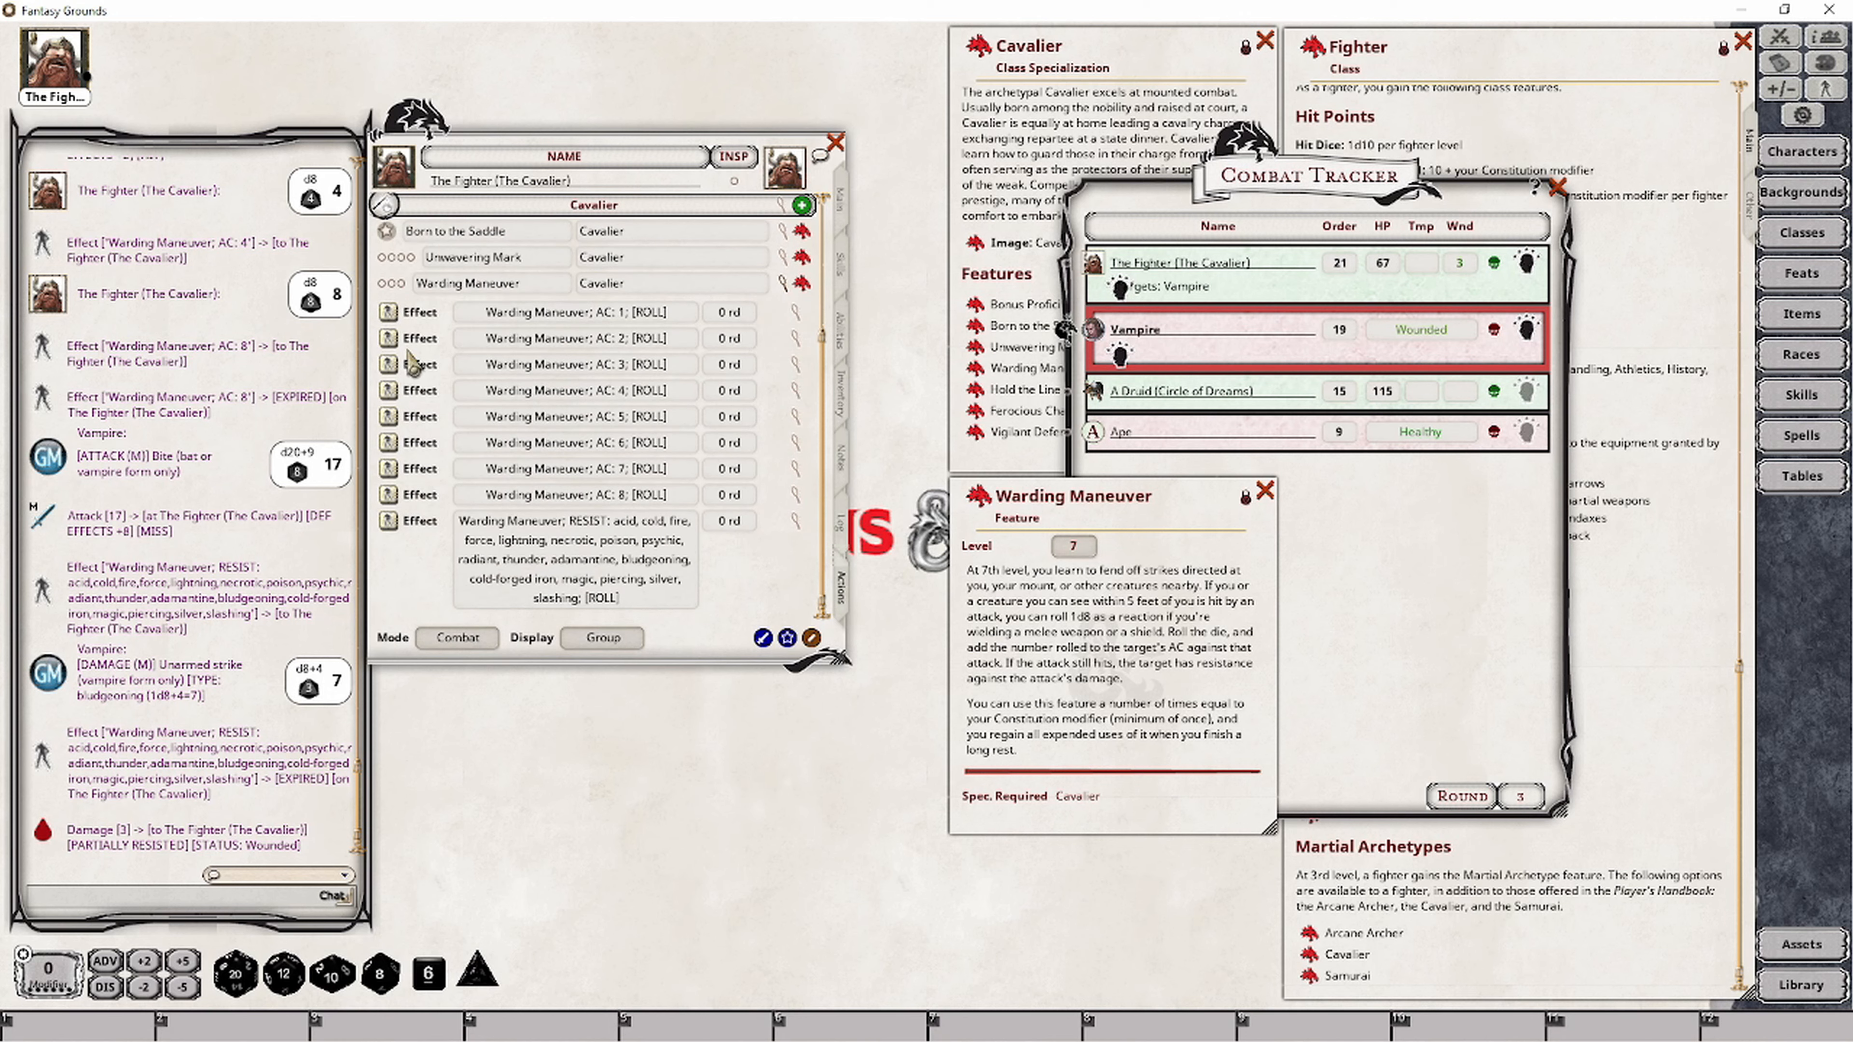
Collapse the Warding Maneuver power's effect list and set the powers' display to Action.
{"action": "left_click", "coordinate": [783, 285]}
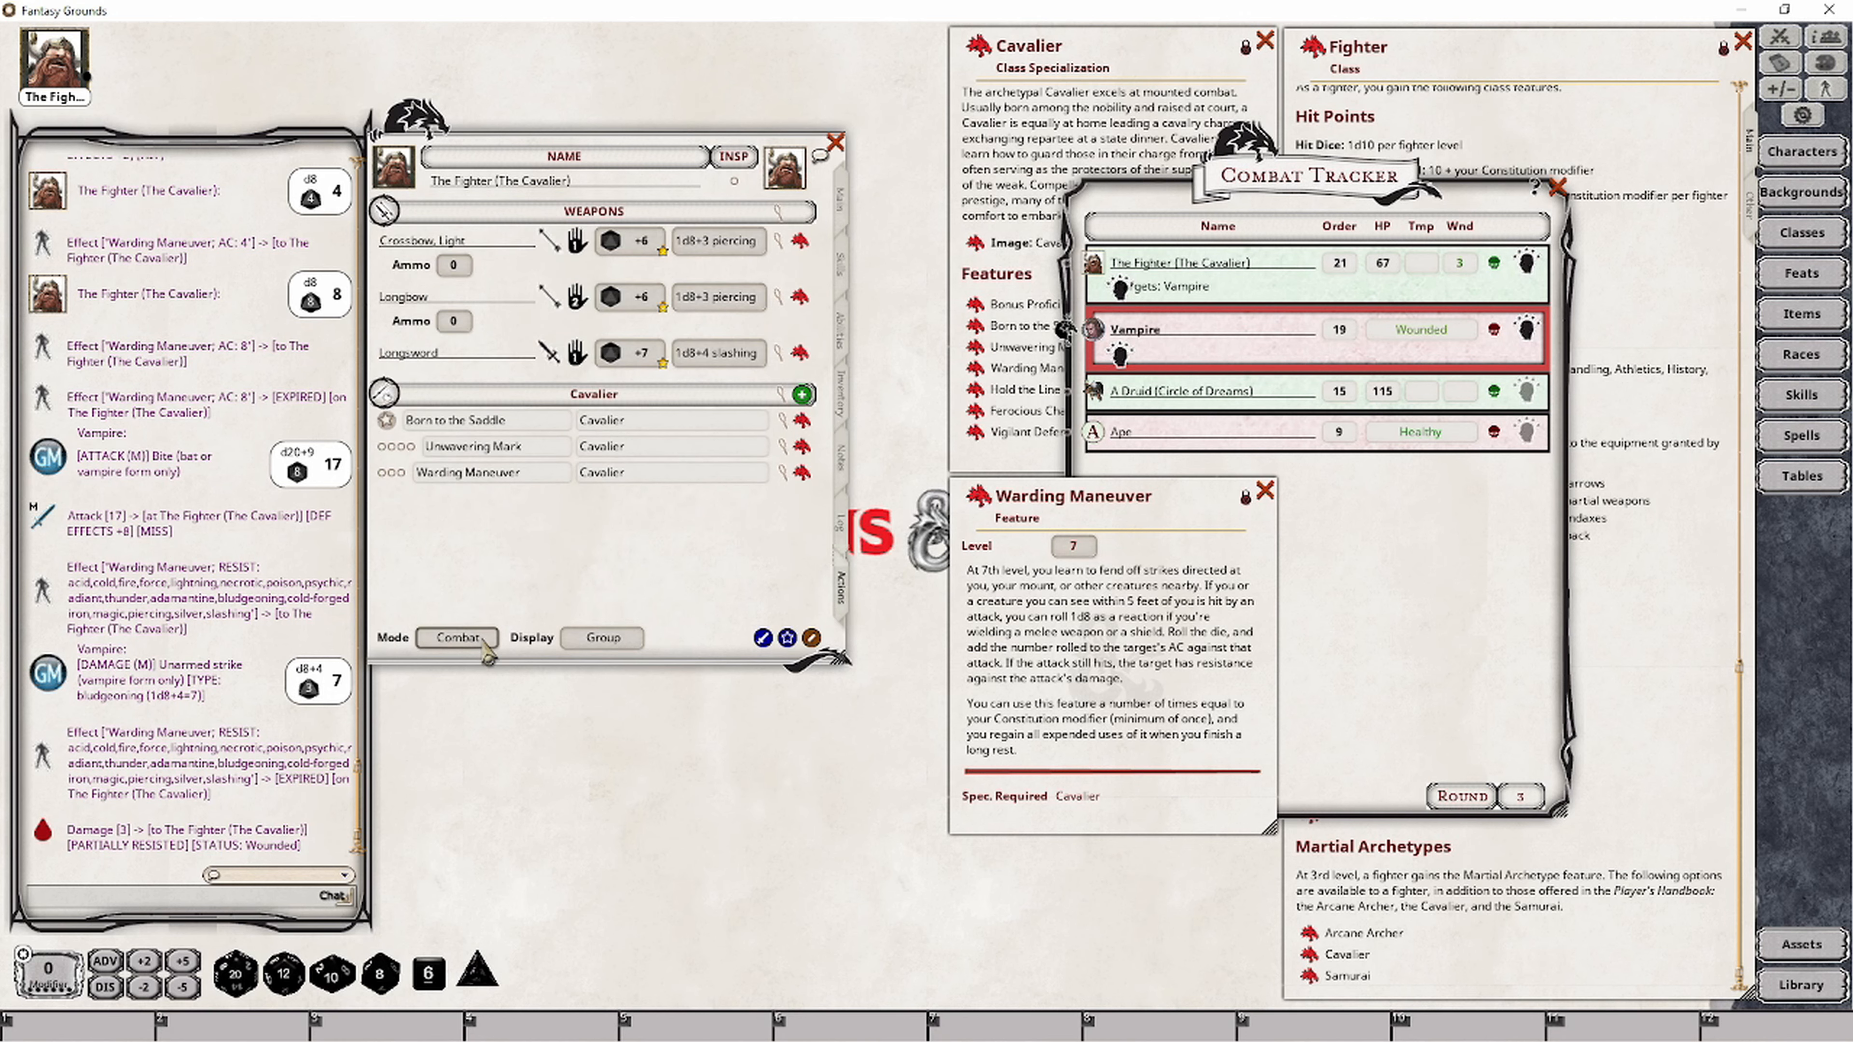
{"action": "left_click", "coordinate": [602, 638]}
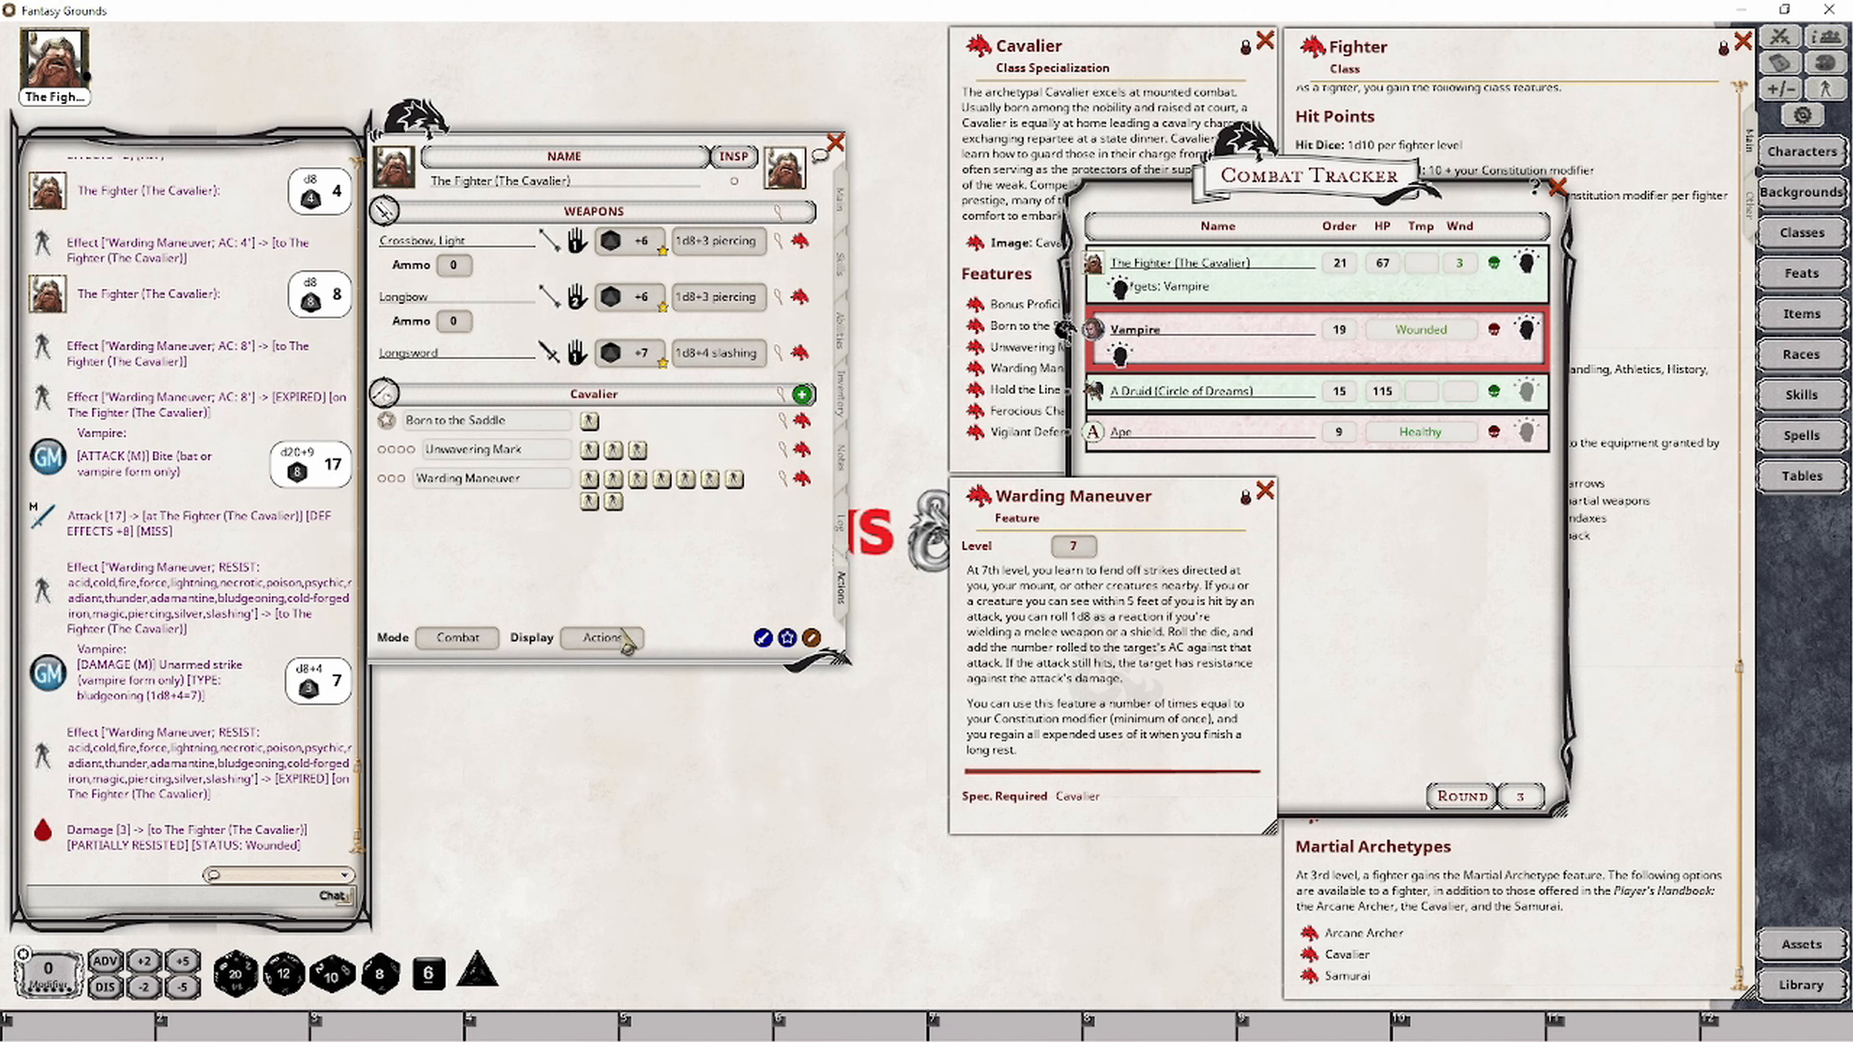
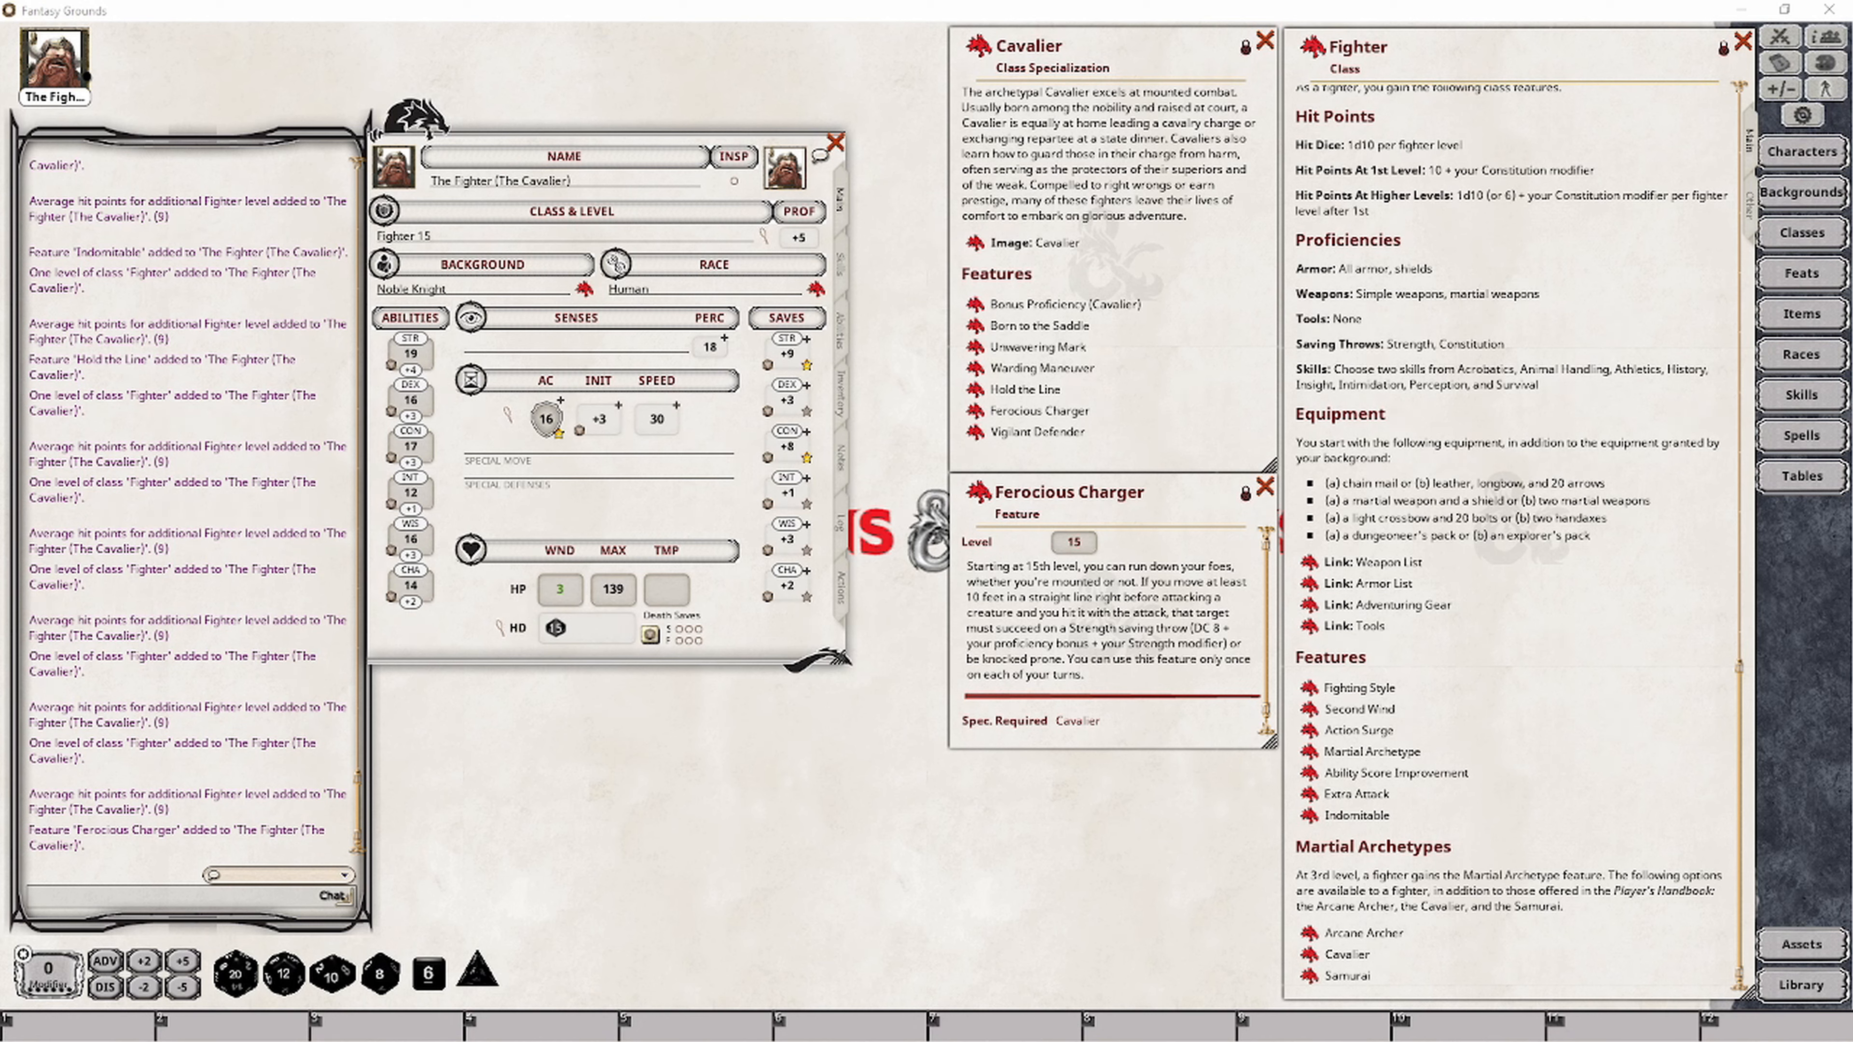
Add the Ferocious Charger feature to the fighter's actions as a power and assign it to the Cavalier group.
{"action": "left_click", "coordinate": [841, 588]}
{"action": "left_click_drag", "start_coordinate": [978, 492], "coordinate": [645, 548]}
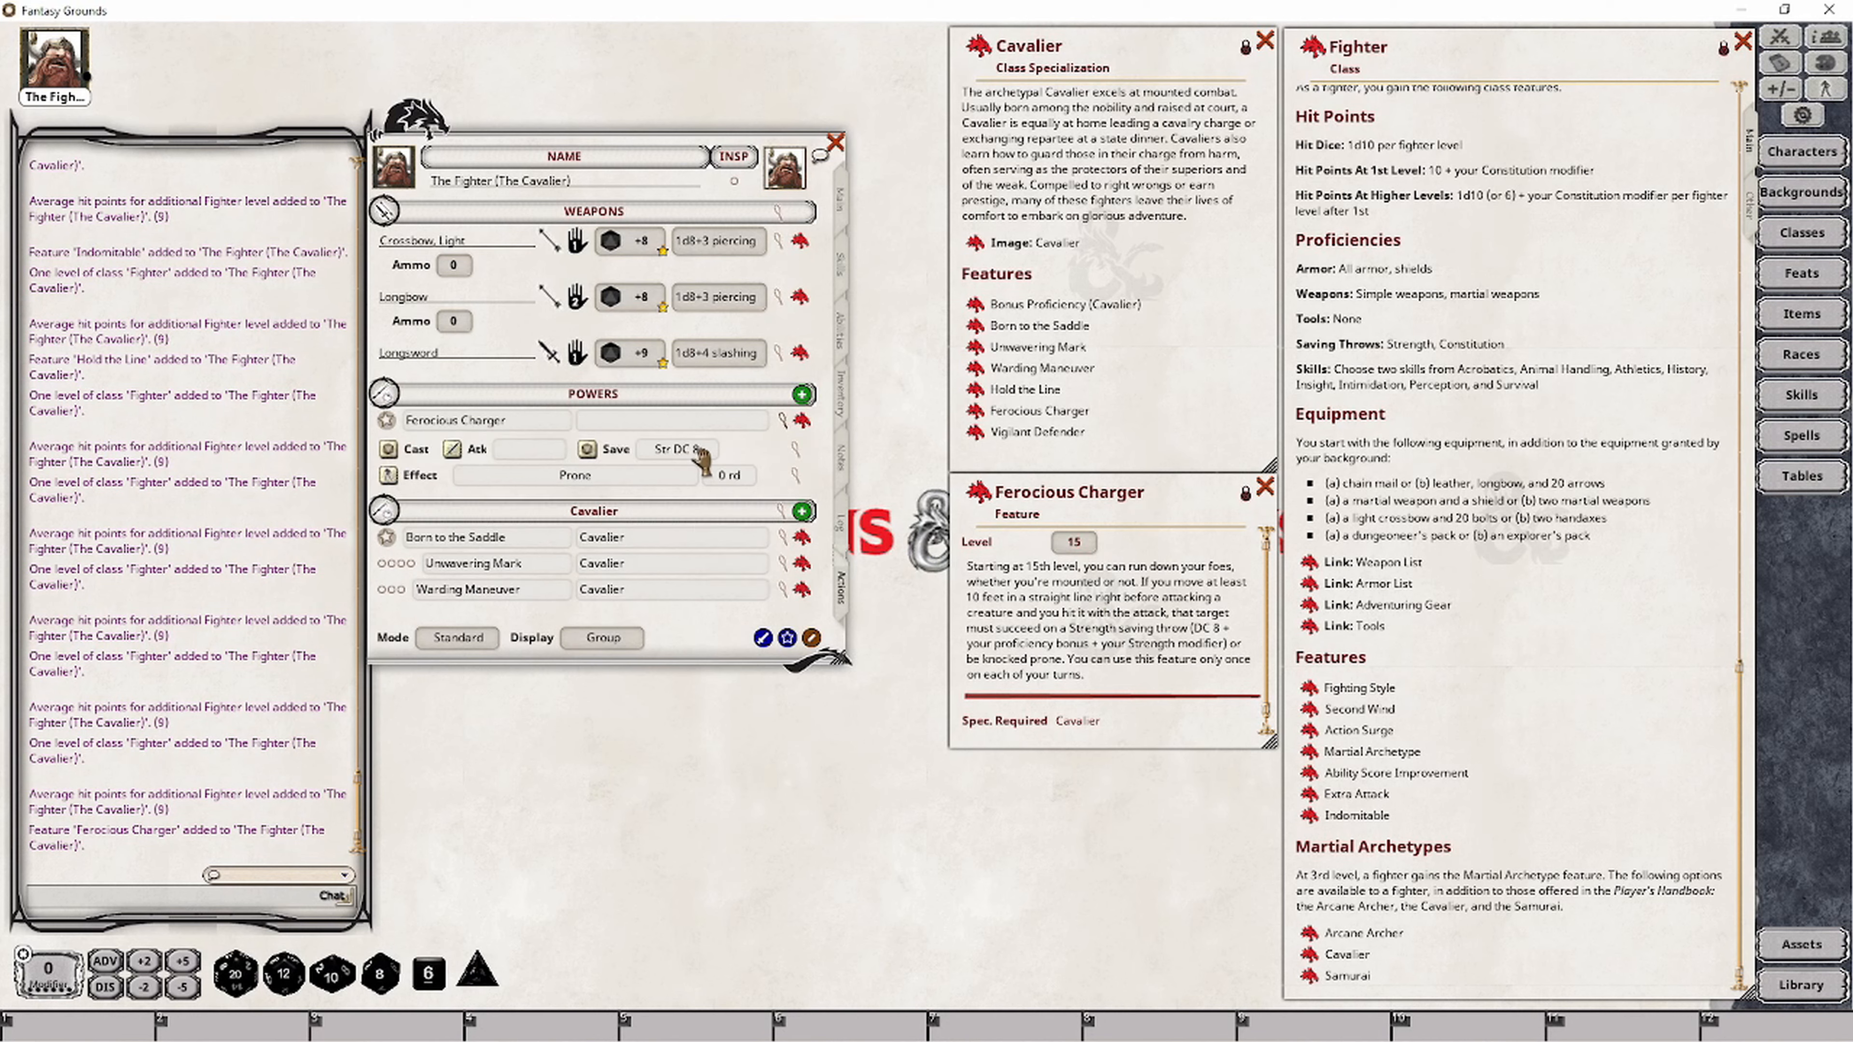
{"action": "left_click", "coordinate": [609, 540]}
{"action": "left_click_drag", "start_coordinate": [610, 539], "coordinate": [556, 539]}
{"action": "key", "text": "ctrl+c"}
{"action": "left_click", "coordinate": [593, 421]}
{"action": "key", "text": "ctrl+v"}
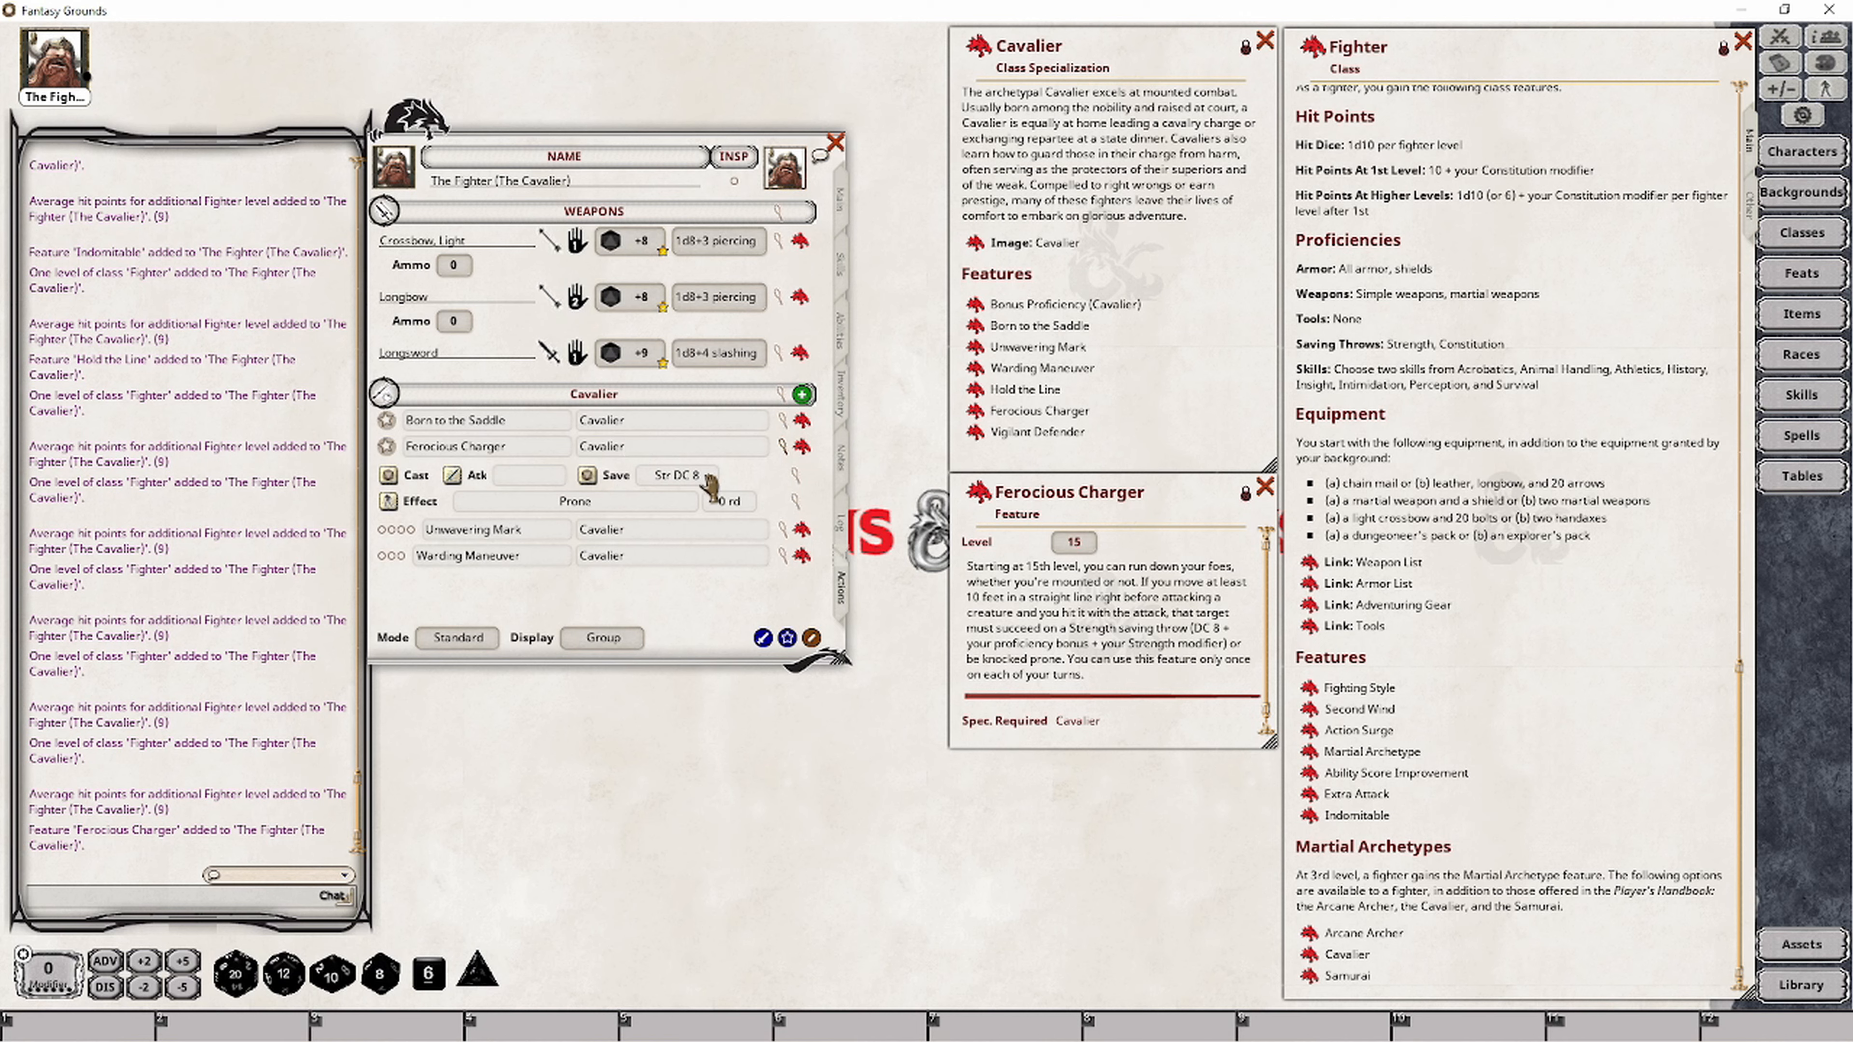
Examine Ferocious Charger's save settings, checking its Strength save type and the base used for its DC.
{"action": "left_click", "coordinate": [797, 476]}
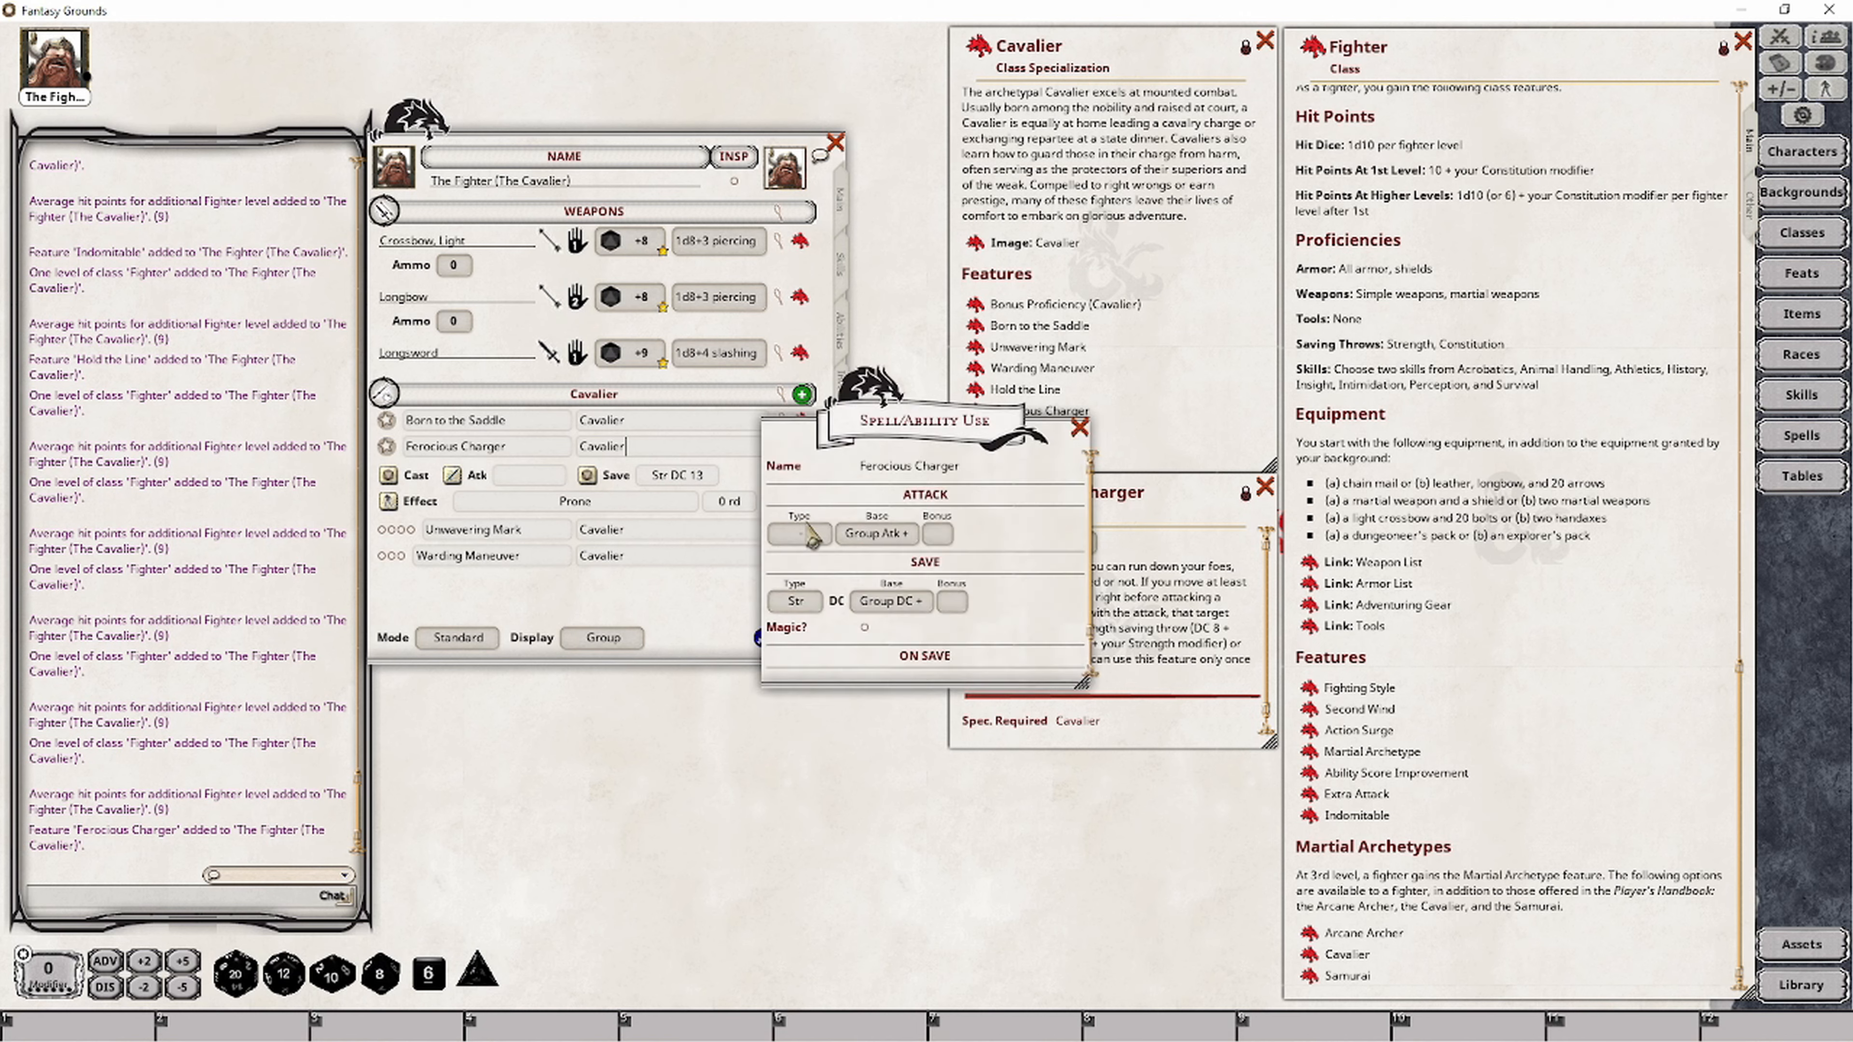
{"action": "left_click", "coordinate": [1082, 433]}
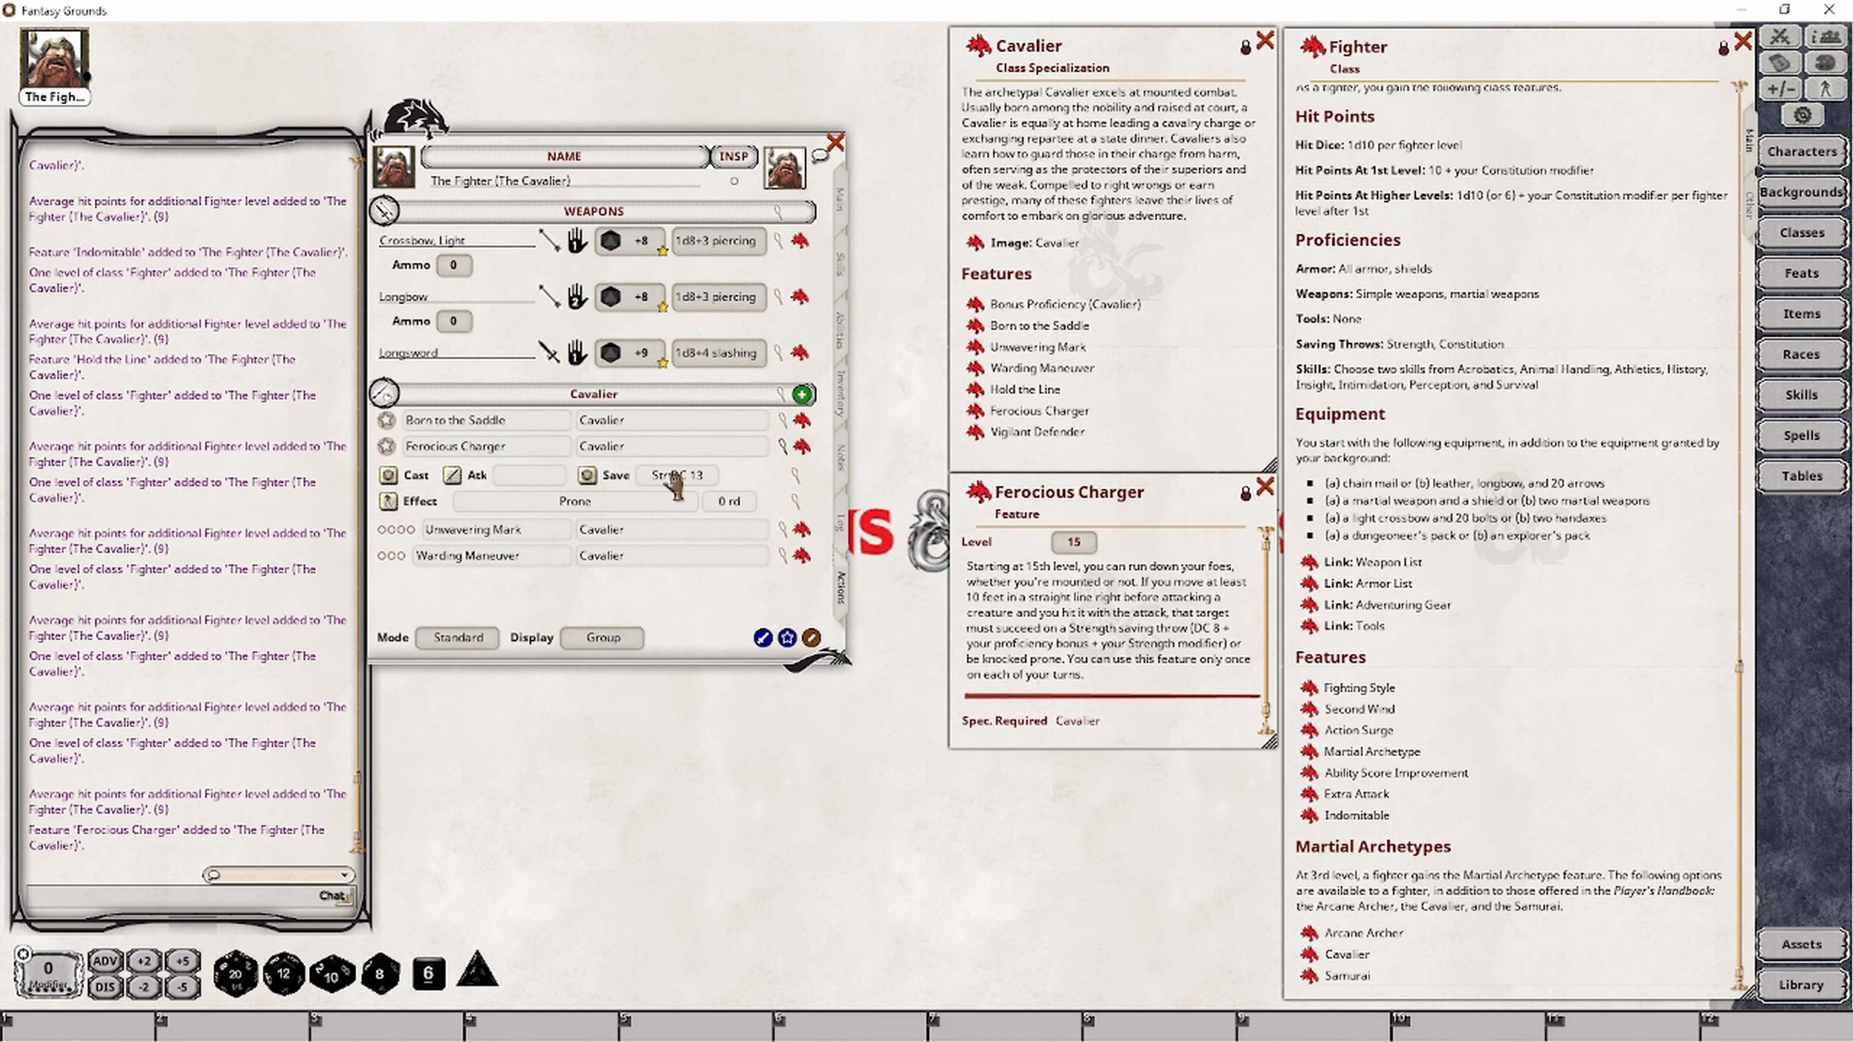
{"action": "left_click", "coordinate": [795, 475]}
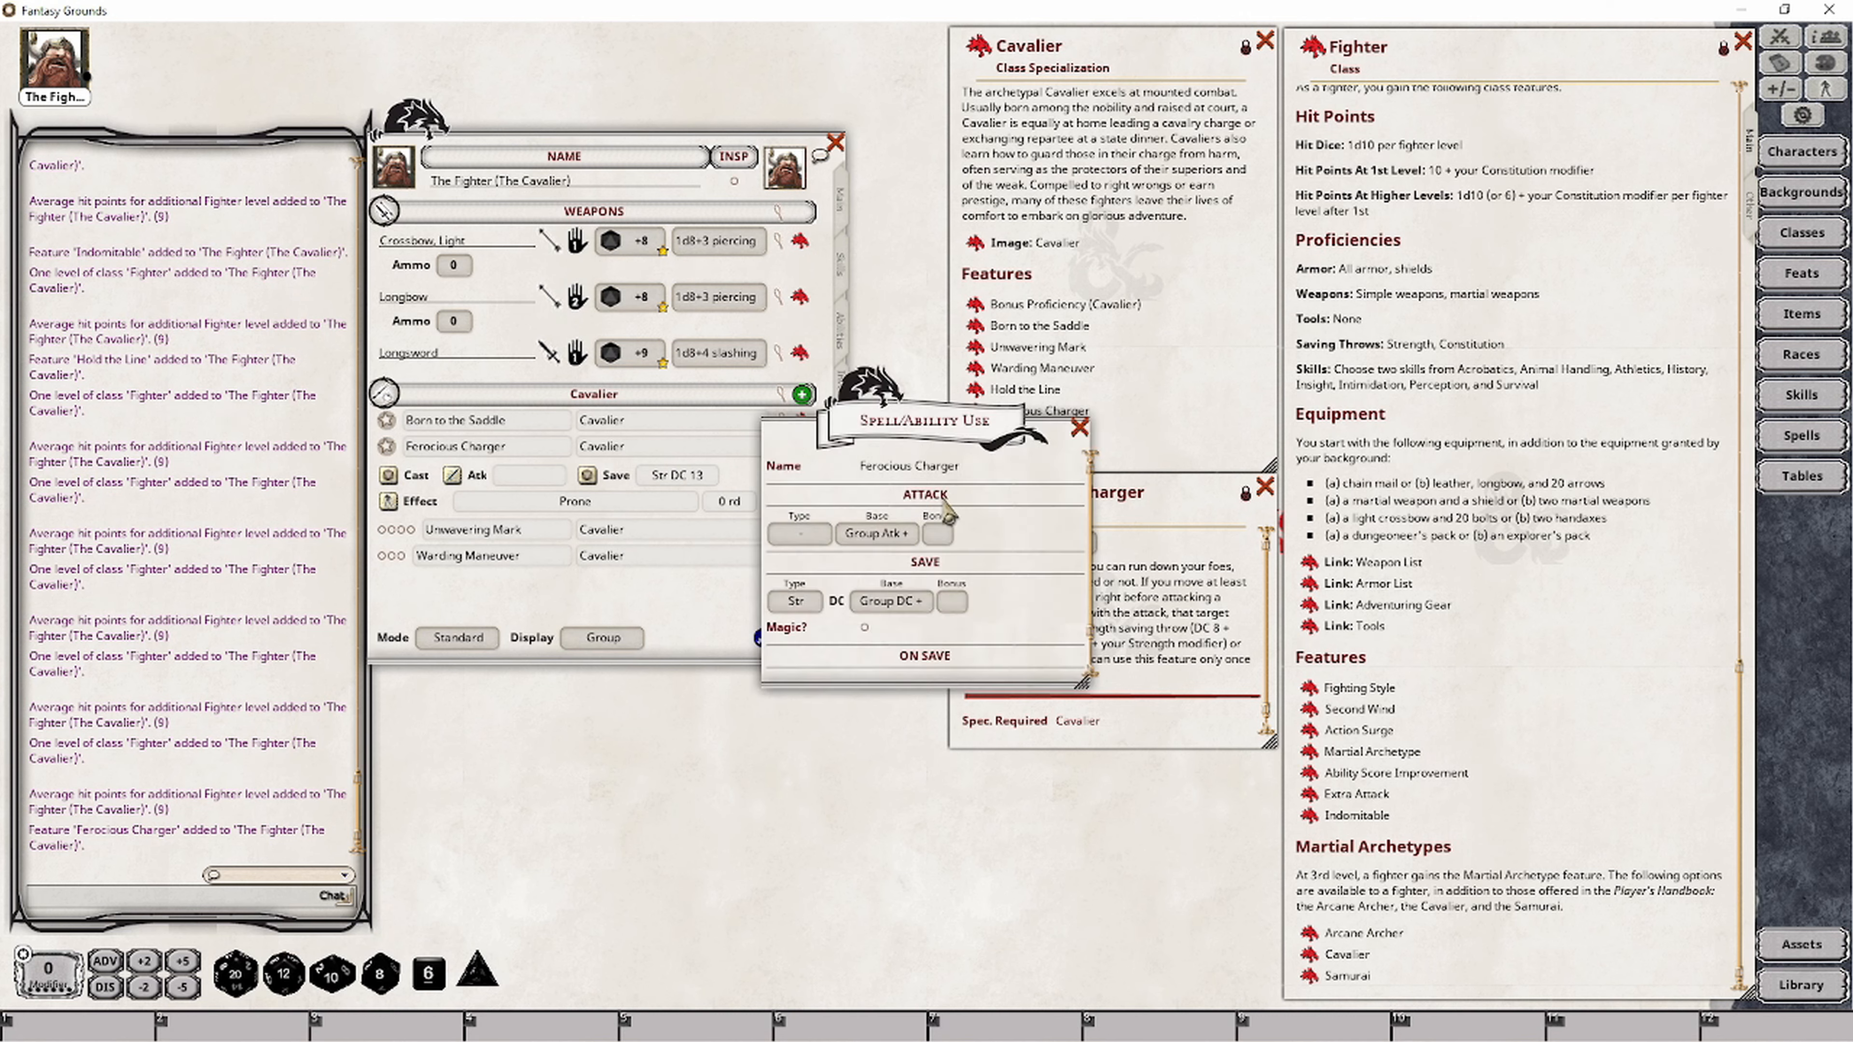
{"action": "left_click", "coordinate": [896, 612]}
{"action": "left_click", "coordinate": [901, 612]}
{"action": "left_click", "coordinate": [1079, 428]}
With the combat tracker open, attack the Vampire with the longsword, then roll its Ferocious Charger Strength save and apply Prone.
{"action": "left_click", "coordinate": [1780, 37]}
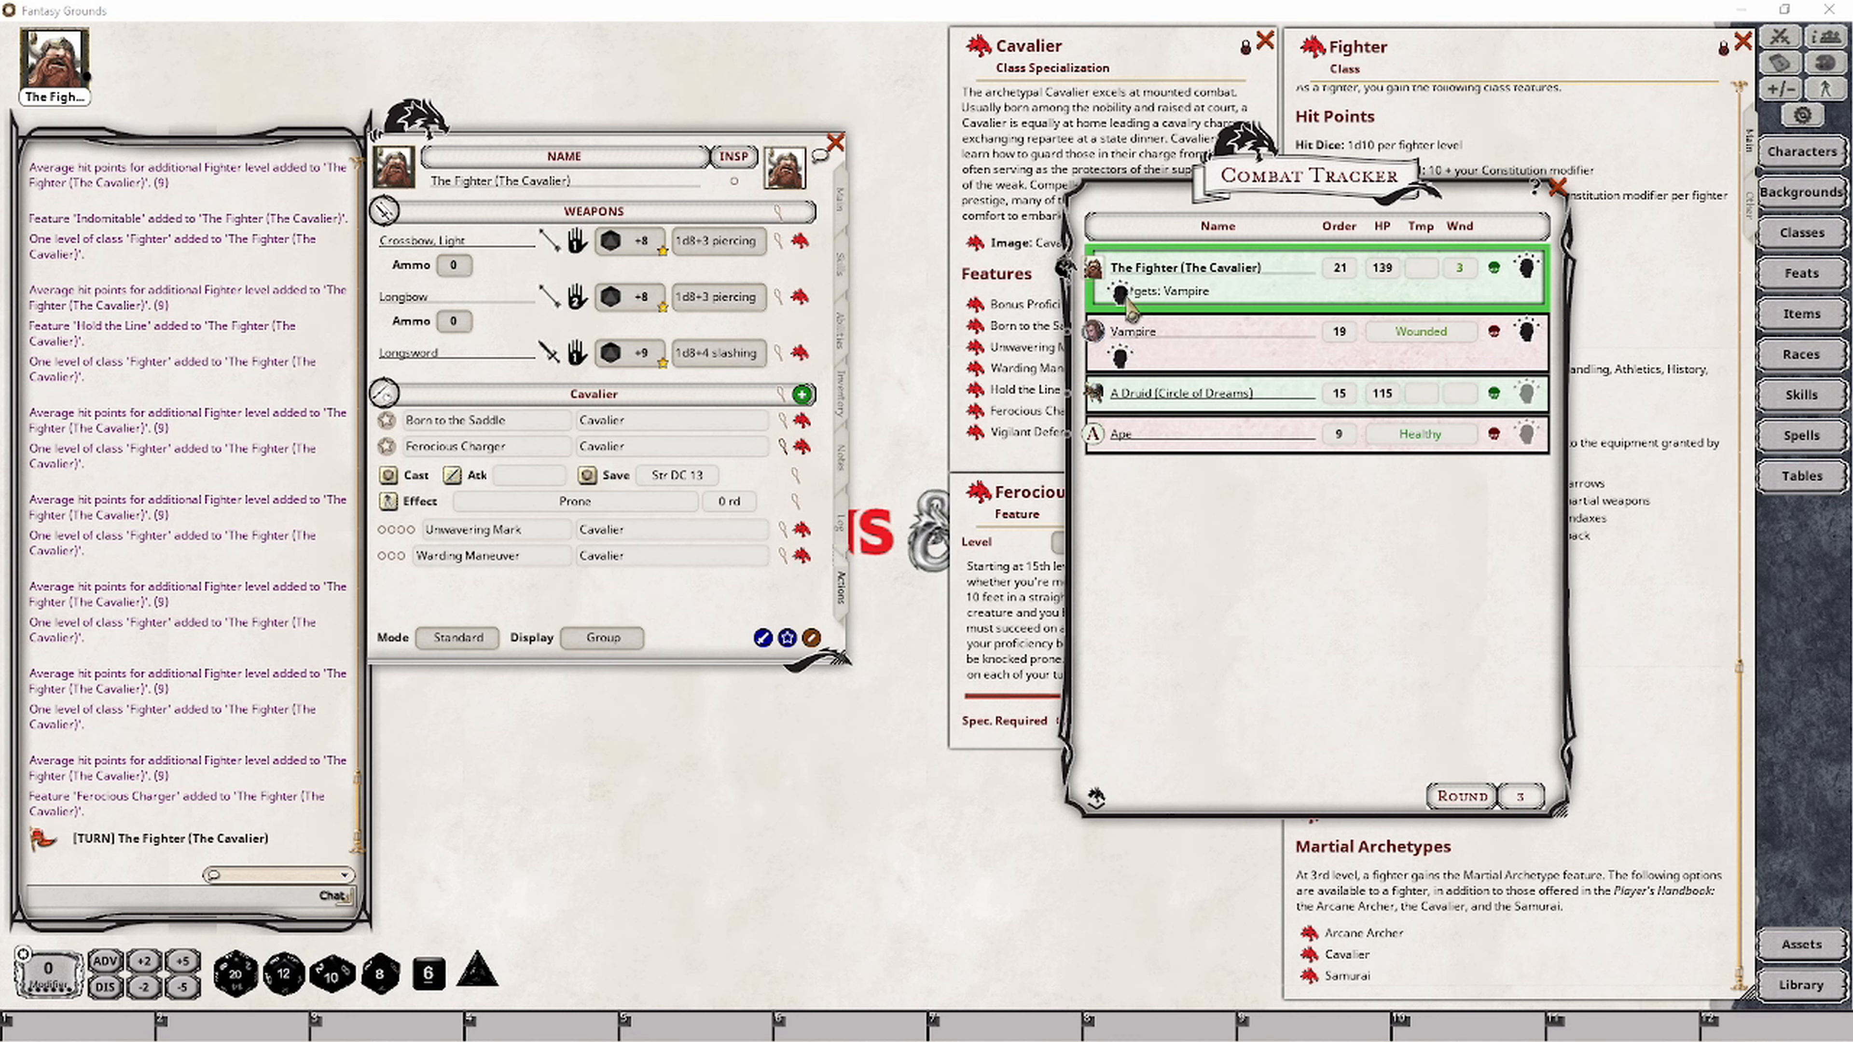
{"action": "double_click", "coordinate": [615, 353]}
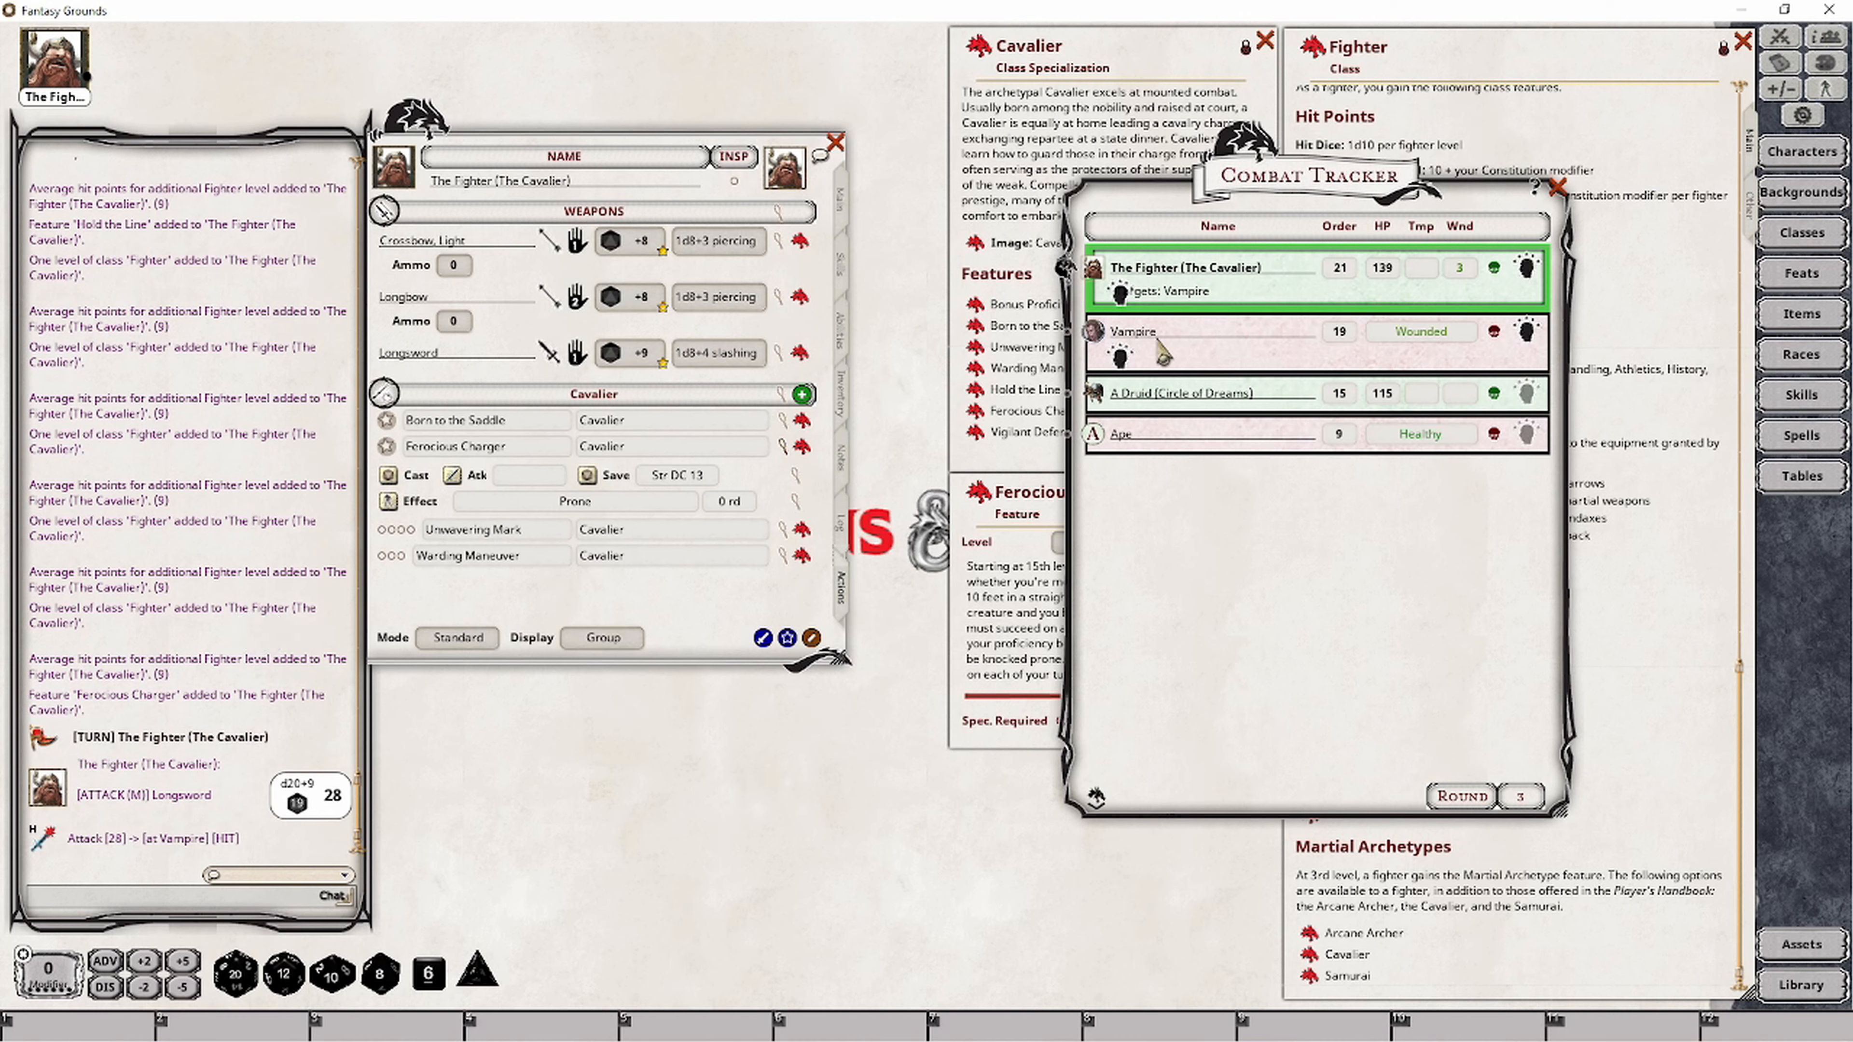
{"action": "double_click", "coordinate": [589, 480]}
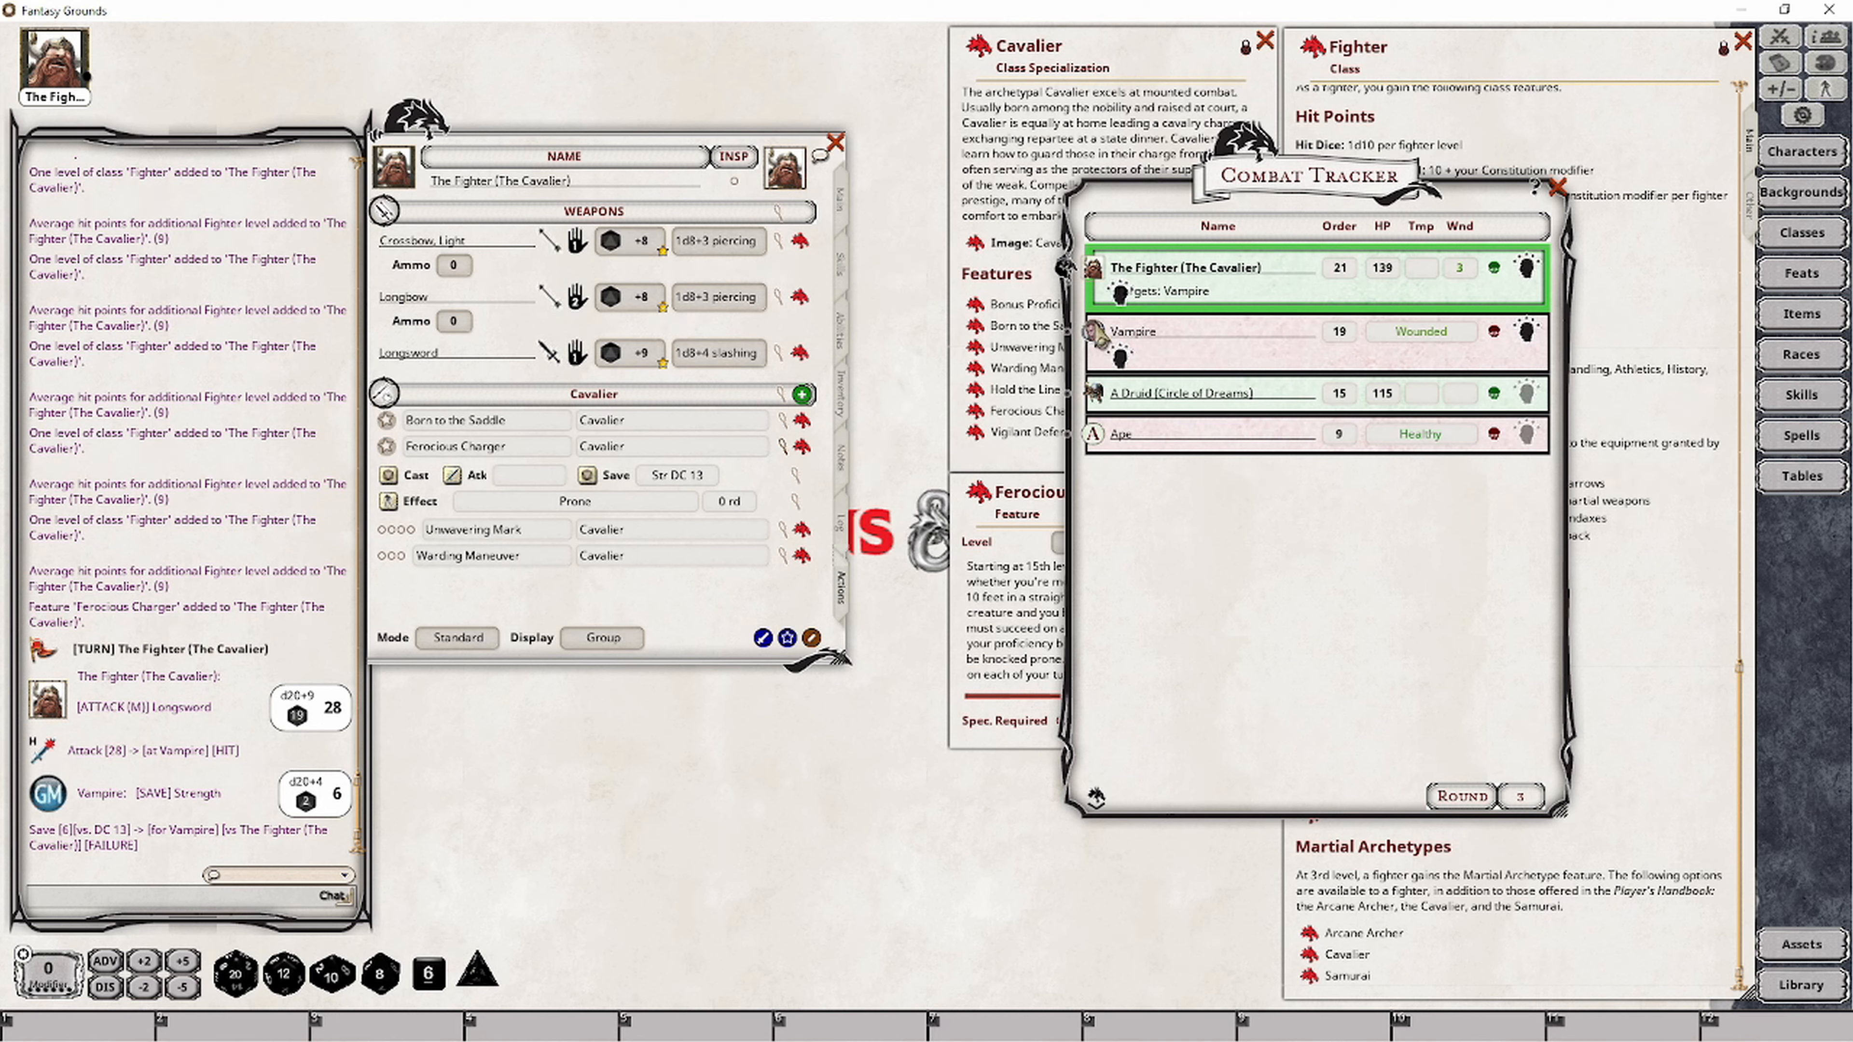
{"action": "left_click", "coordinate": [388, 503]}
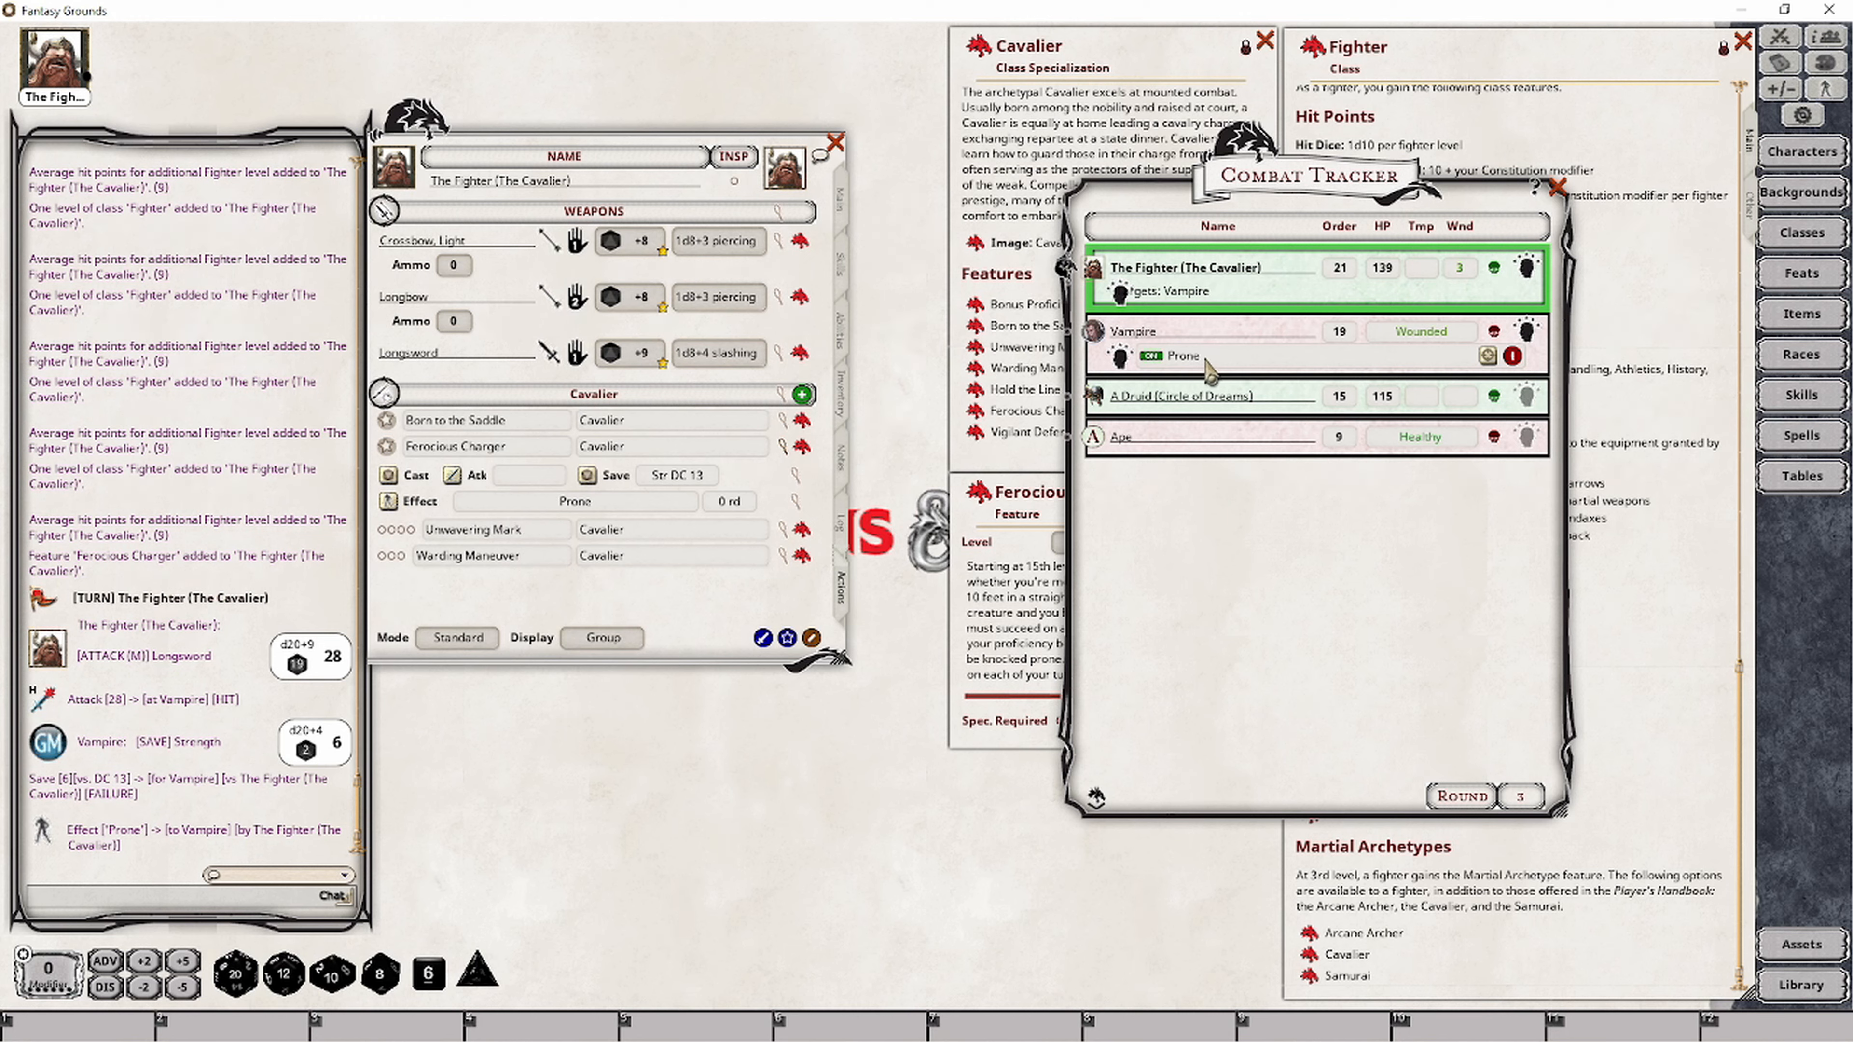
Roll the longsword's damage on the Vampire, followed by a second longsword attack and its damage against the prone target.
{"action": "double_click", "coordinate": [693, 354]}
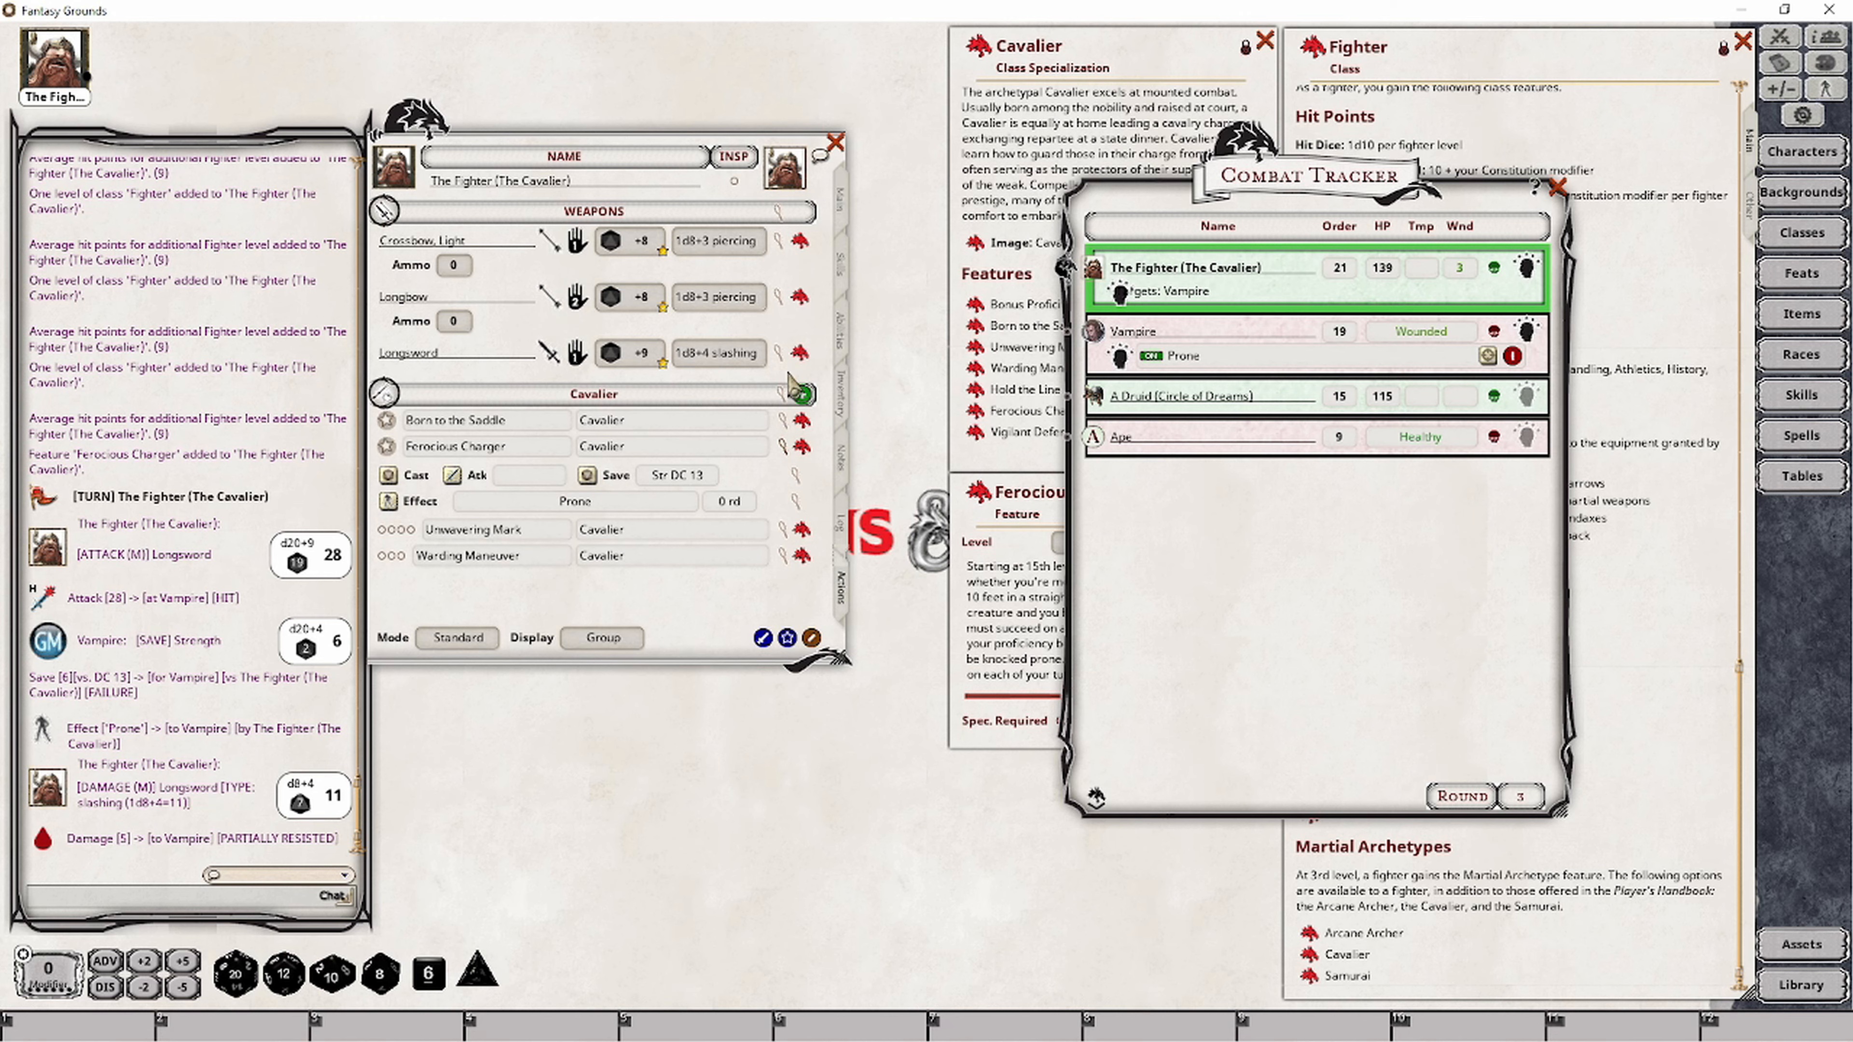
{"action": "double_click", "coordinate": [638, 355]}
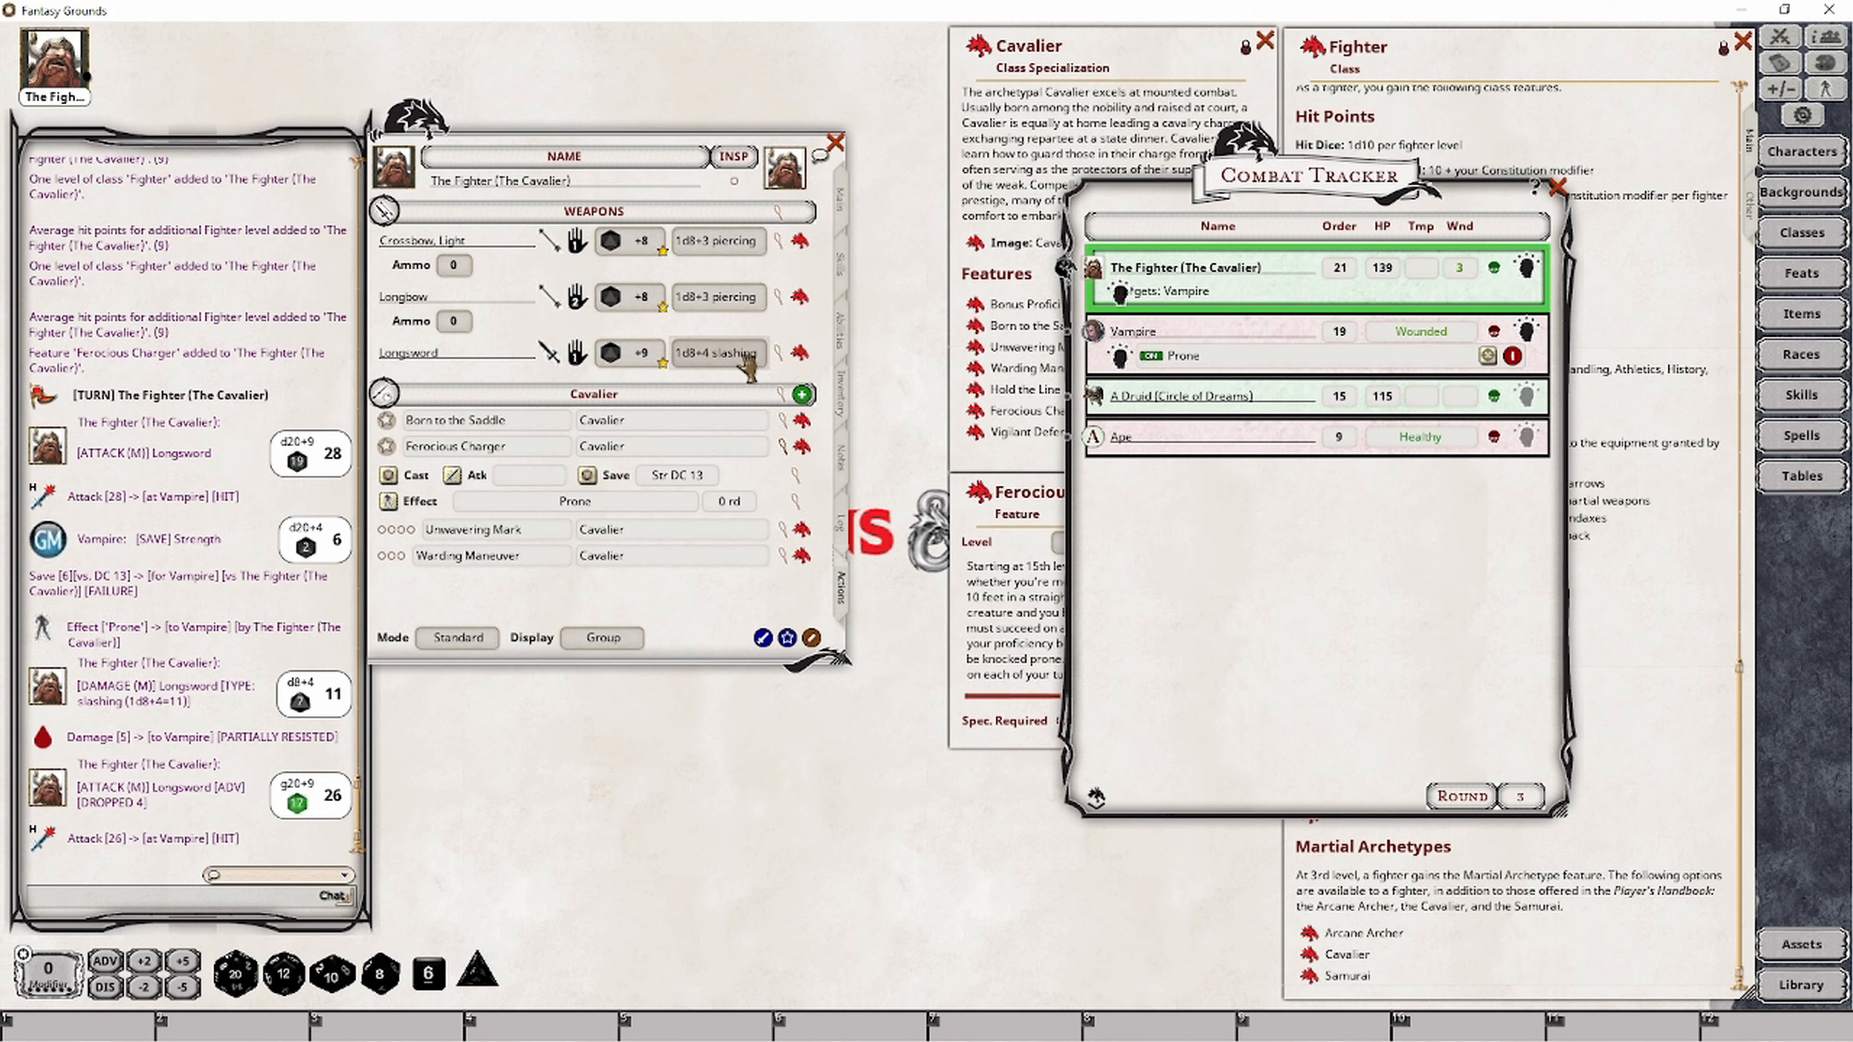
{"action": "left_click_drag", "start_coordinate": [711, 364], "coordinate": [88, 283]}
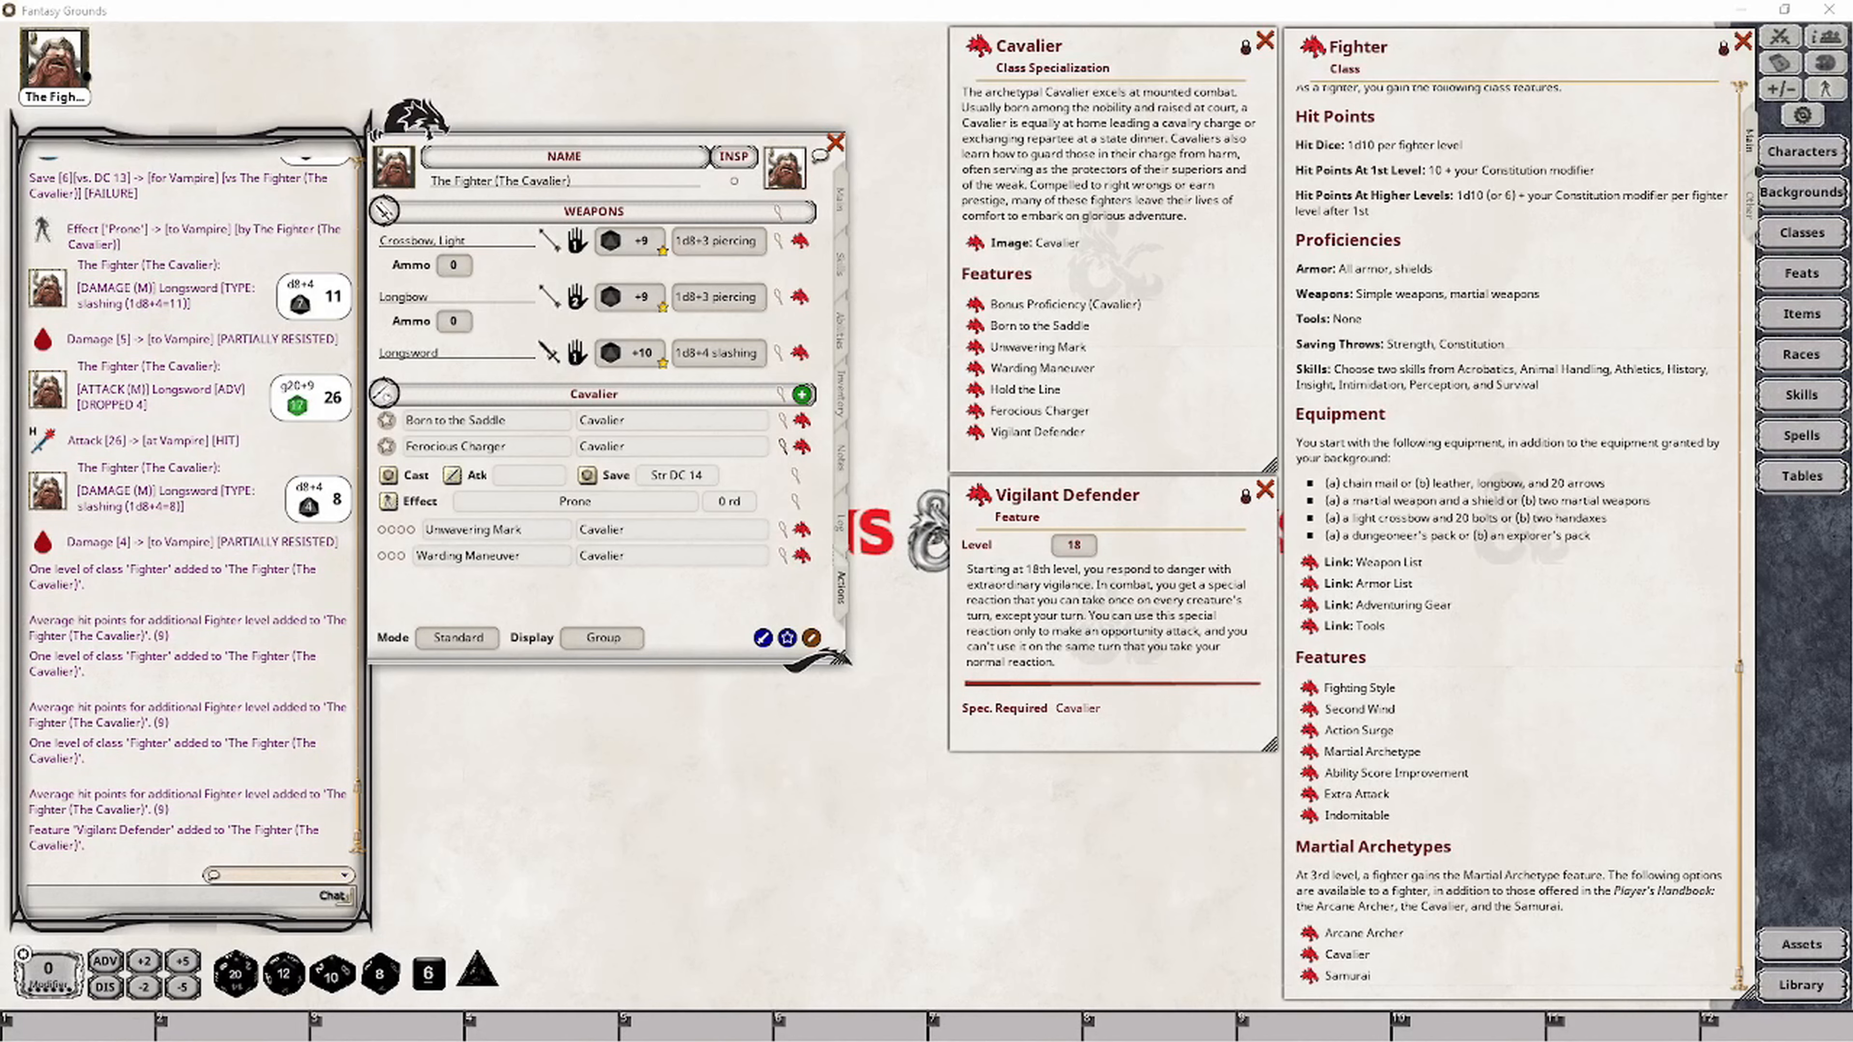
In the combat tracker, remove the Prone effect from the Vampire and advance to the Vampire's turn.
{"action": "left_click", "coordinate": [1782, 34]}
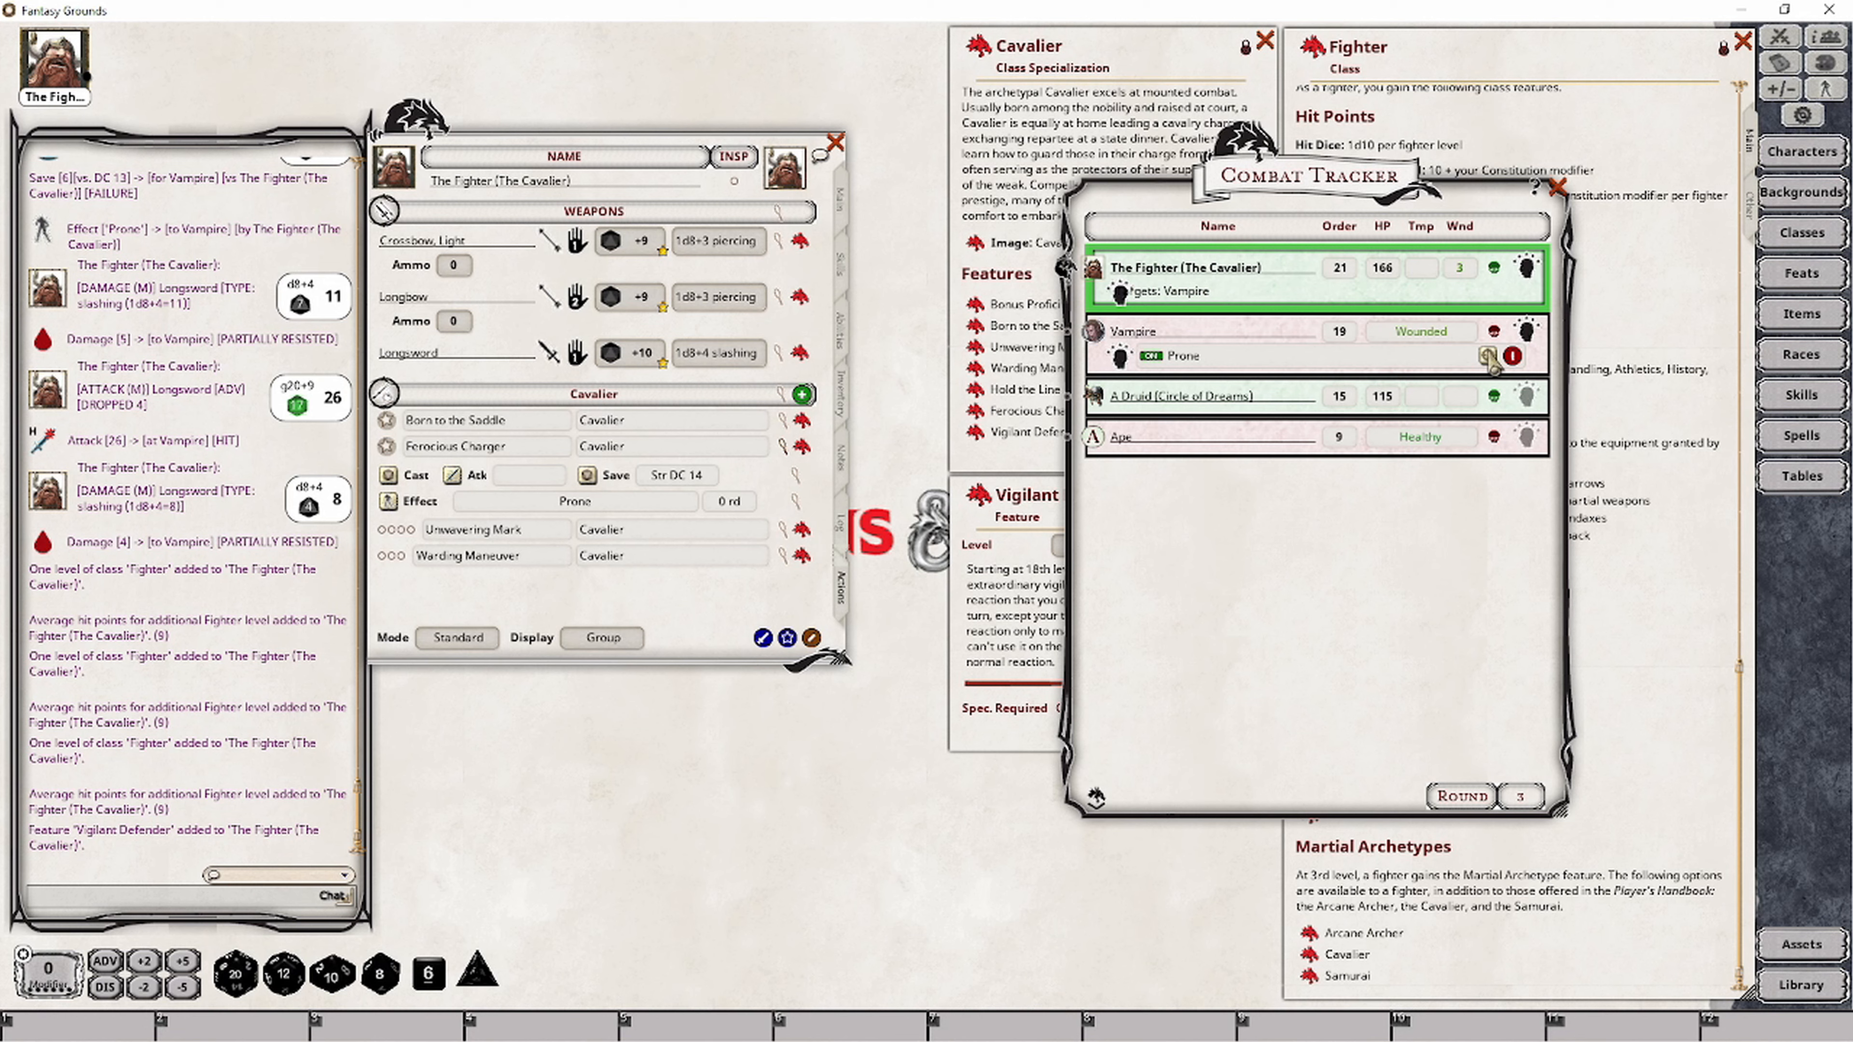
{"action": "left_click", "coordinate": [1514, 358]}
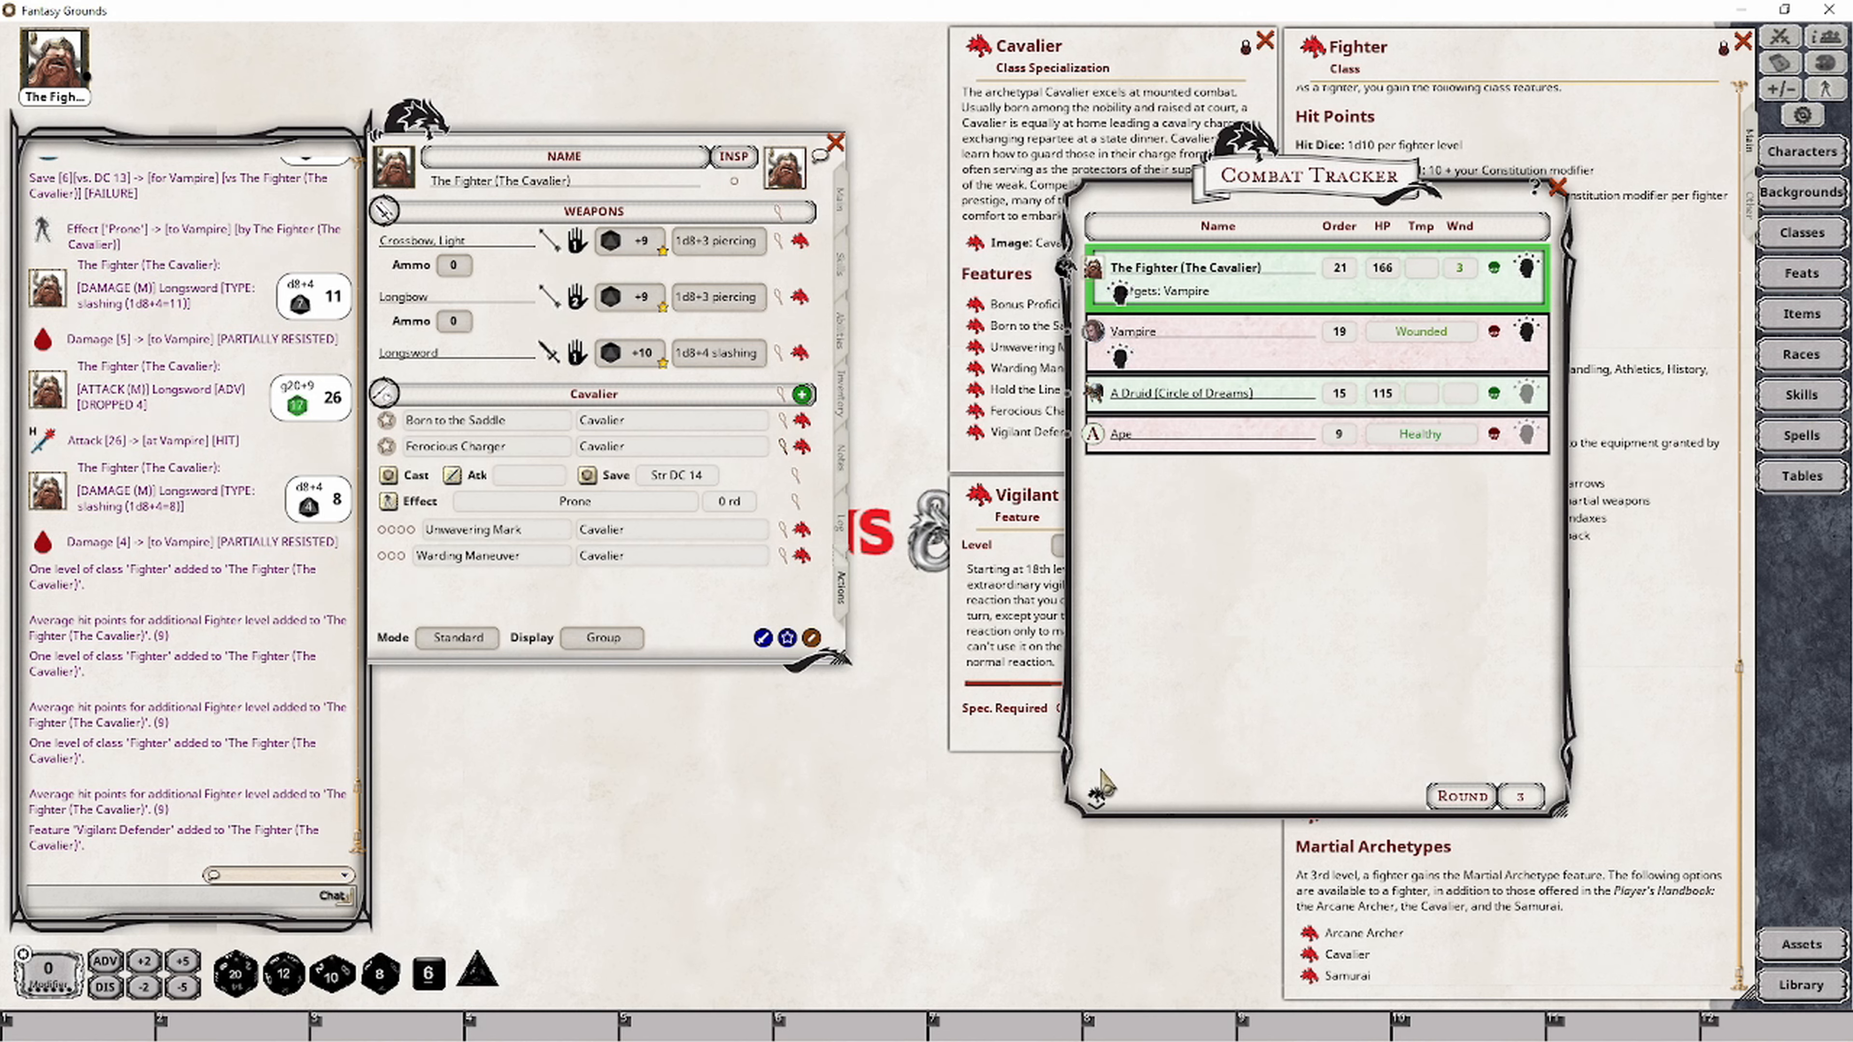
{"action": "left_click", "coordinate": [1099, 801]}
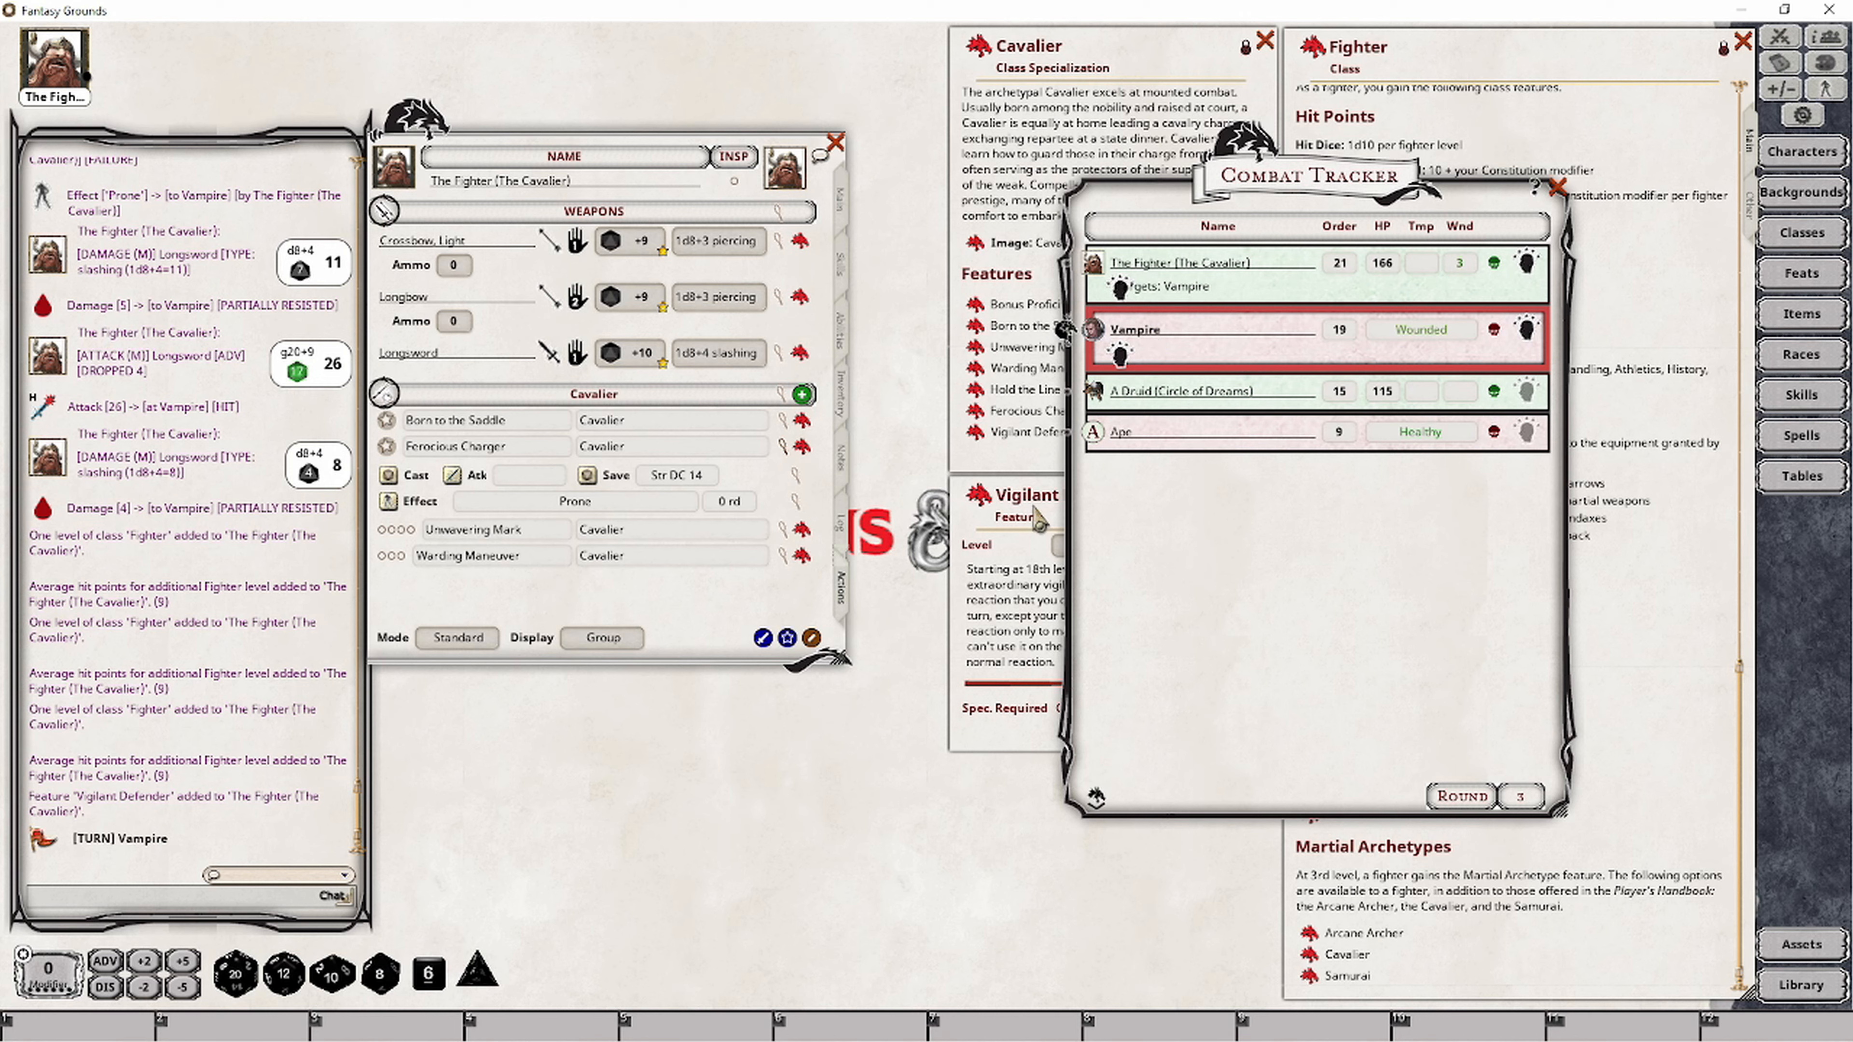
Check the Vigilant Defender description, then make a longsword opportunity attack on the Vampire and roll its damage.
{"action": "left_click", "coordinate": [1014, 584]}
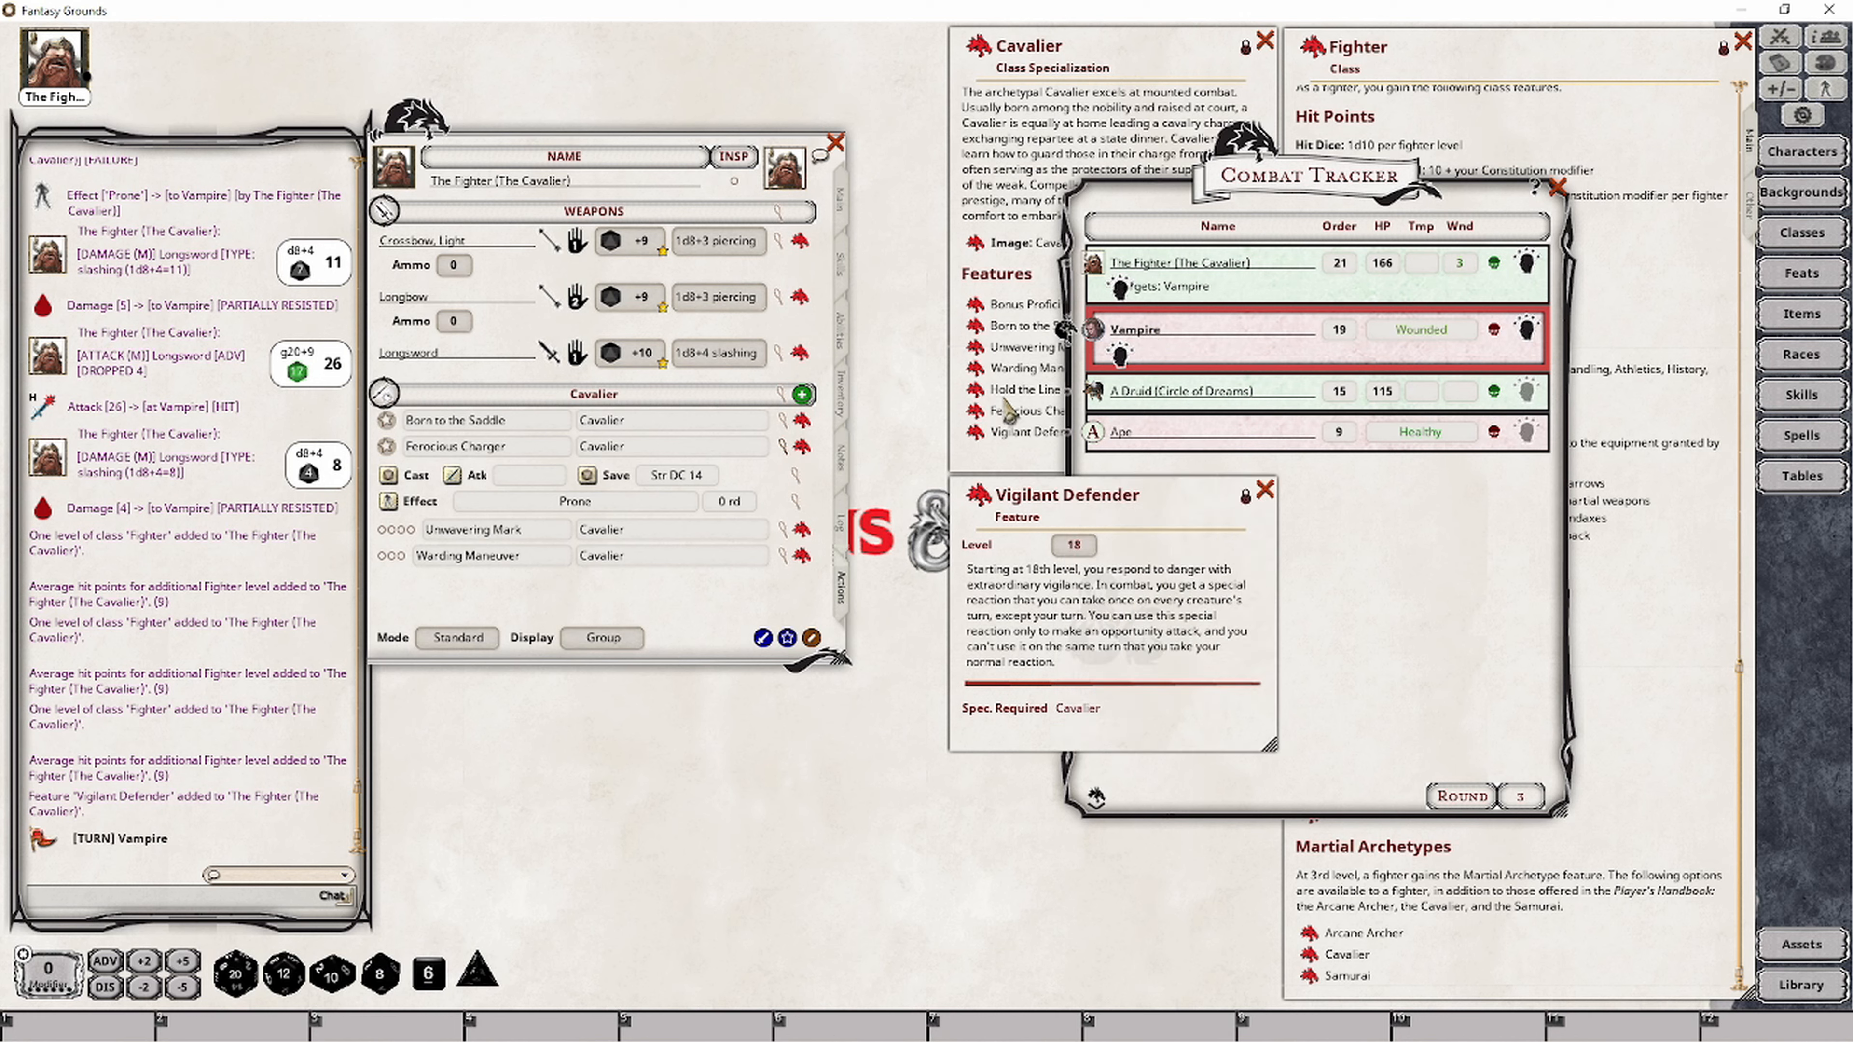
{"action": "left_click", "coordinate": [1404, 626]}
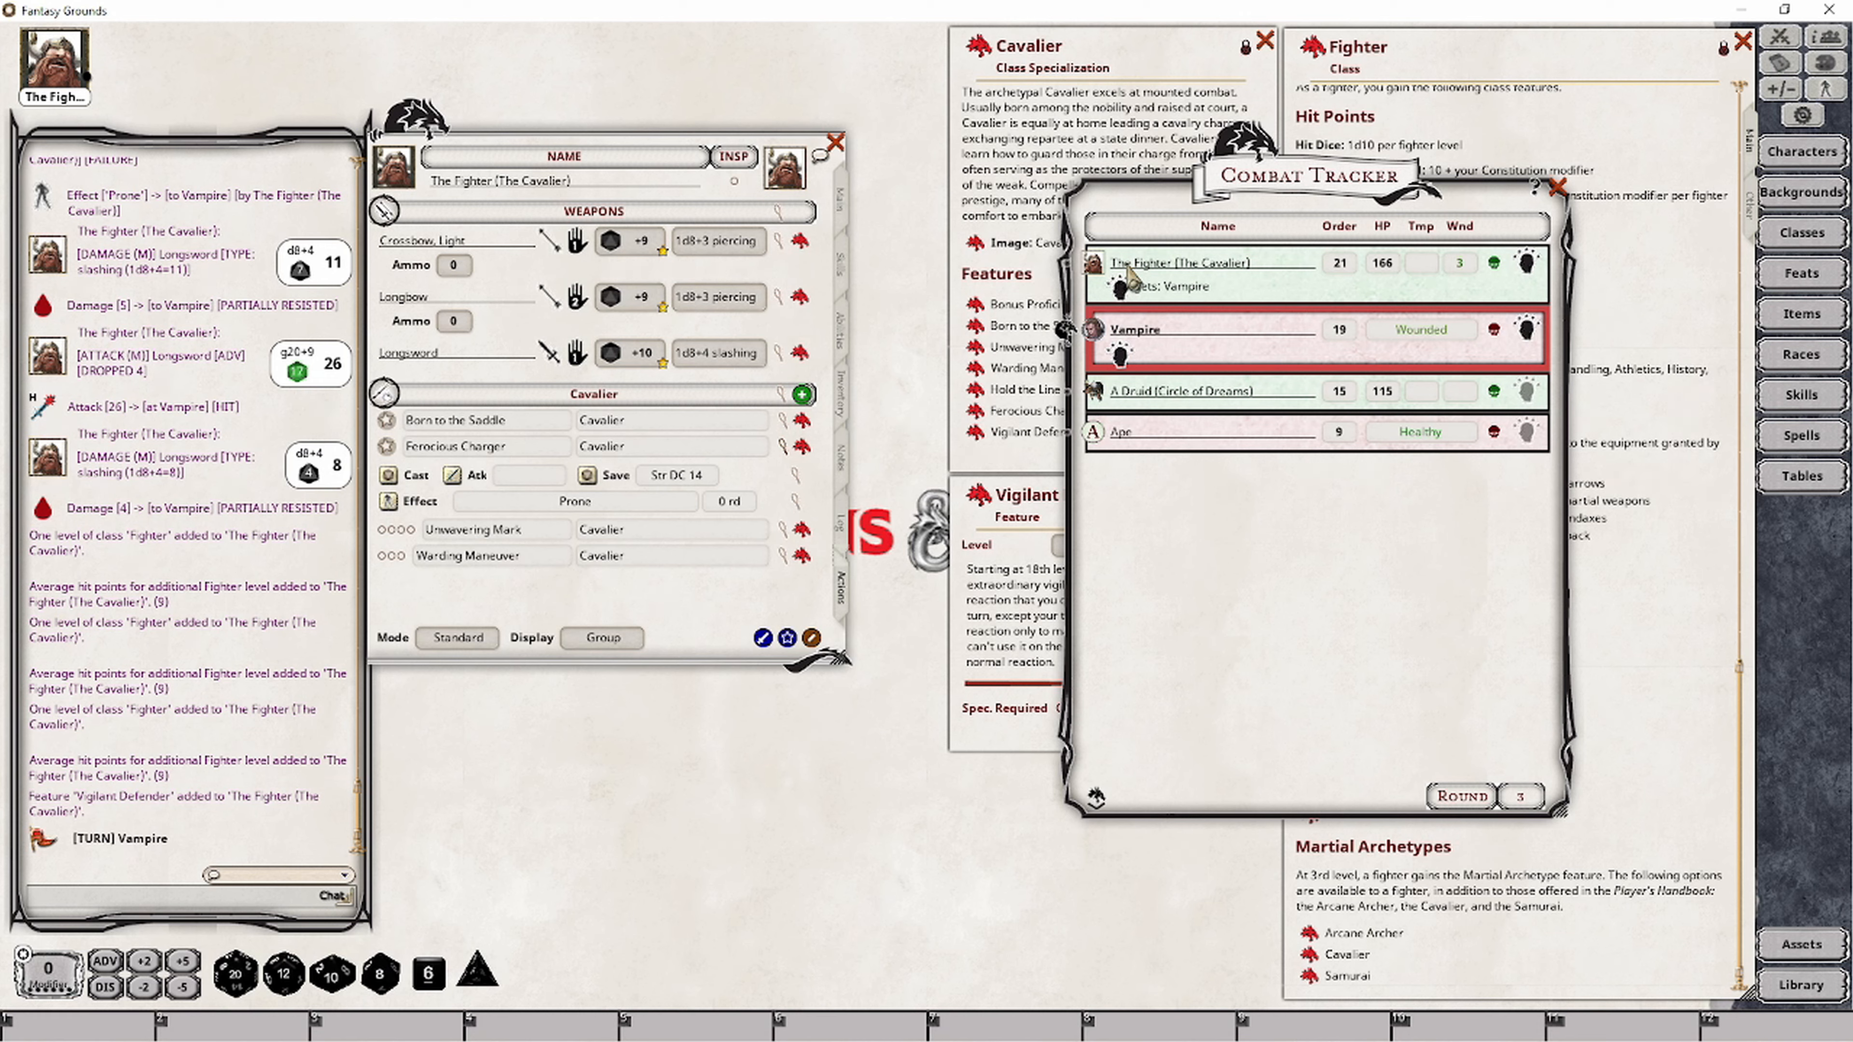
{"action": "left_click_drag", "start_coordinate": [630, 353], "coordinate": [246, 416]}
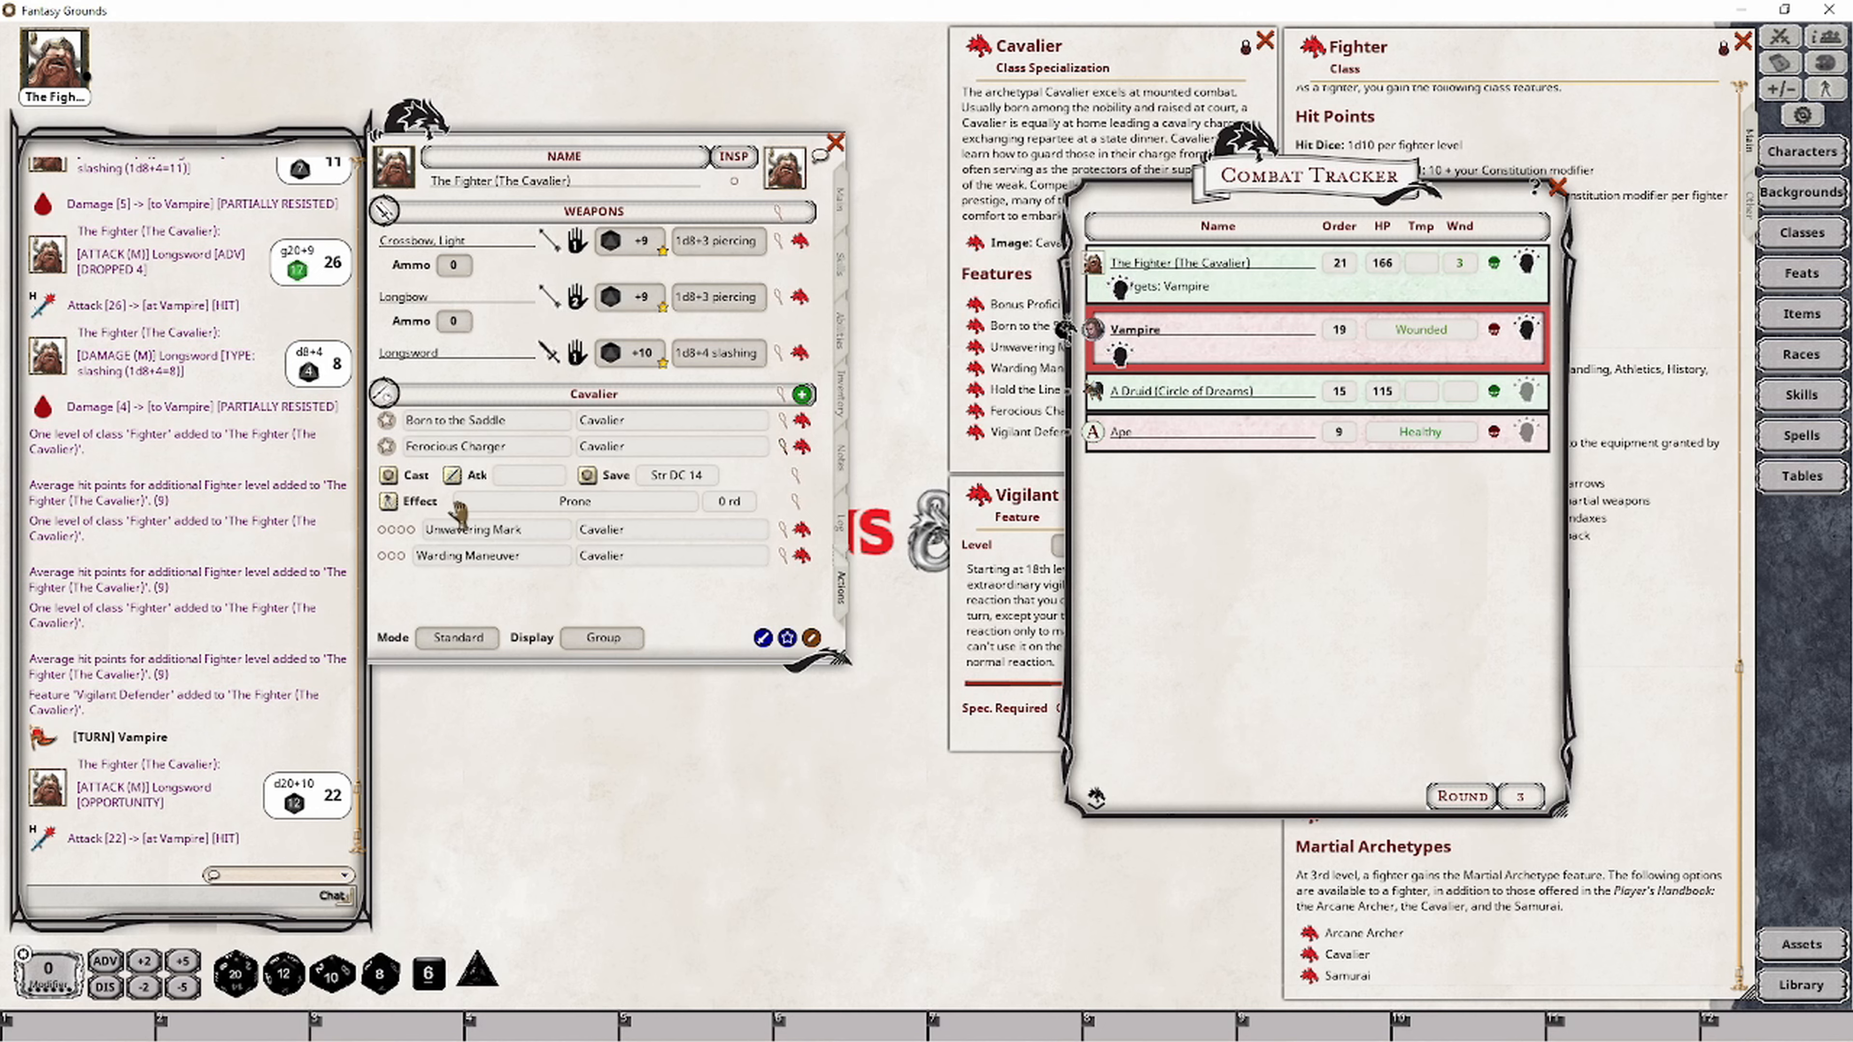
{"action": "double_click", "coordinate": [700, 361]}
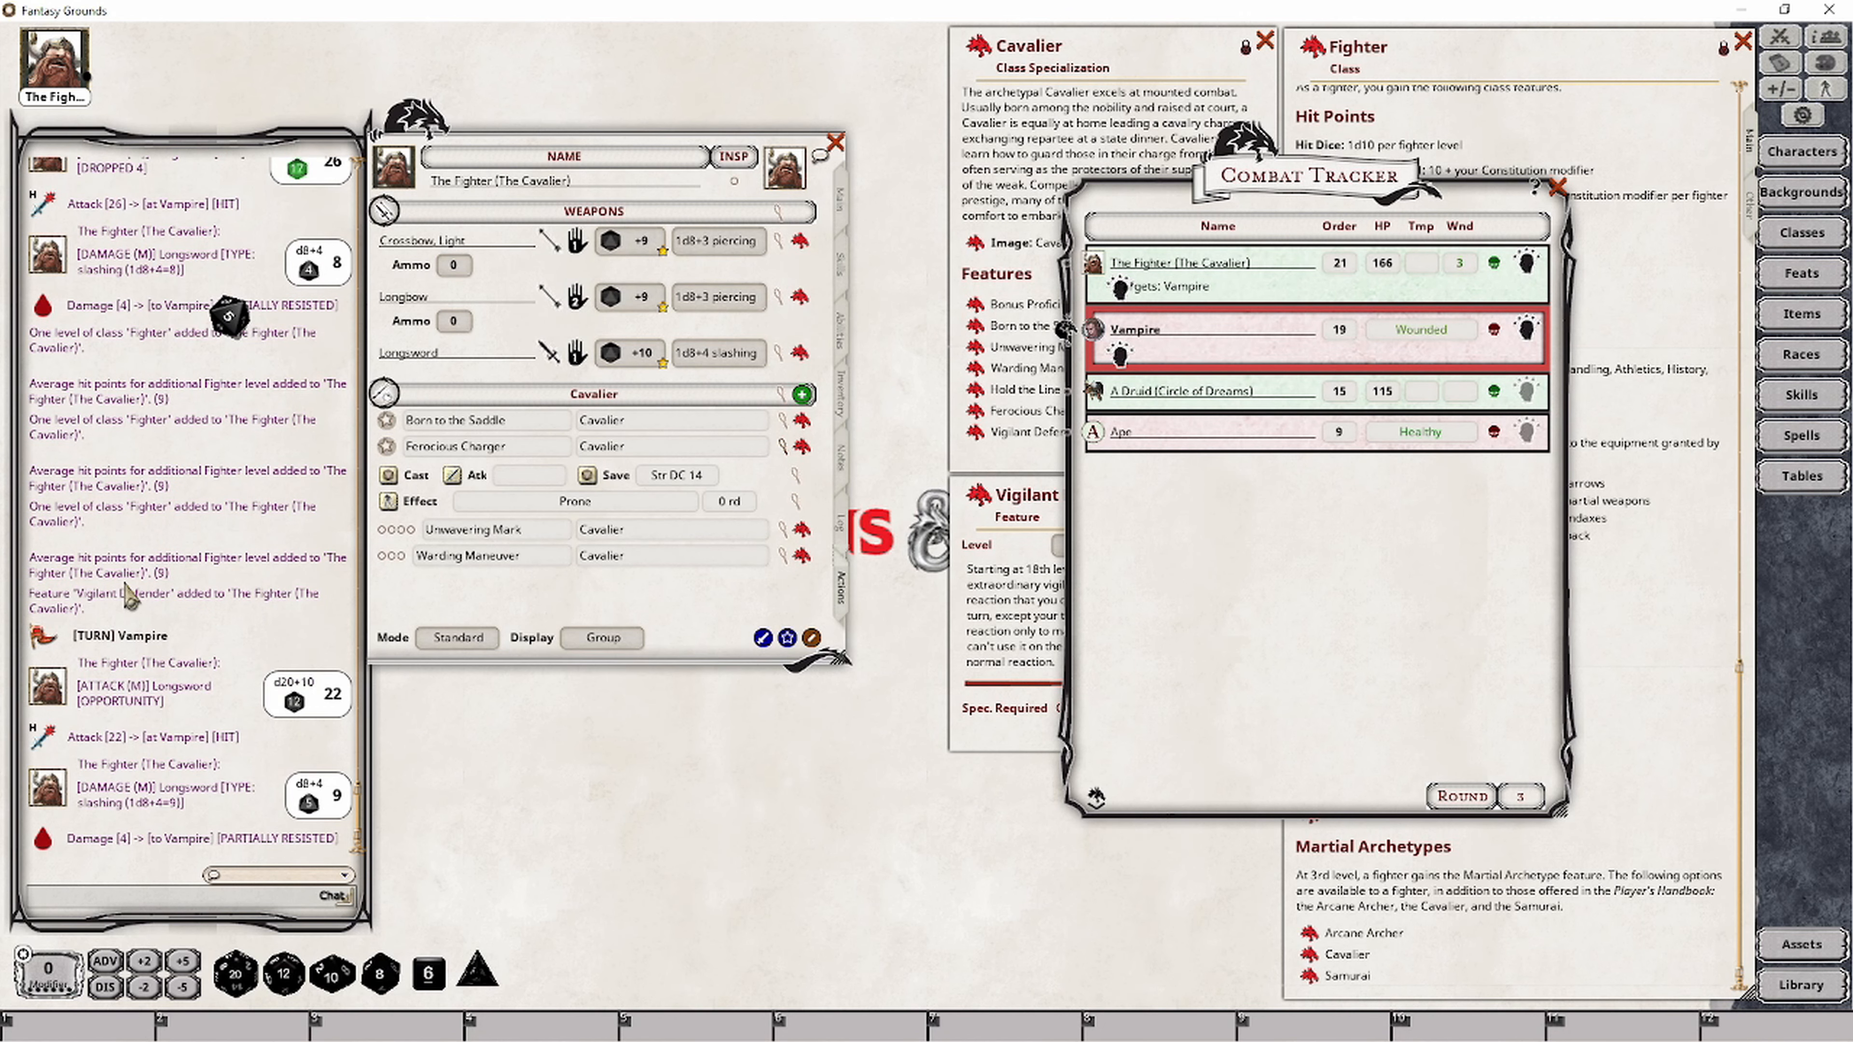
Advance to the Ape's turn, make a longsword opportunity attack with damage against it, and recheck the Vigilant Defender description.
{"action": "left_click_drag", "start_coordinate": [1065, 328], "coordinate": [1065, 392]}
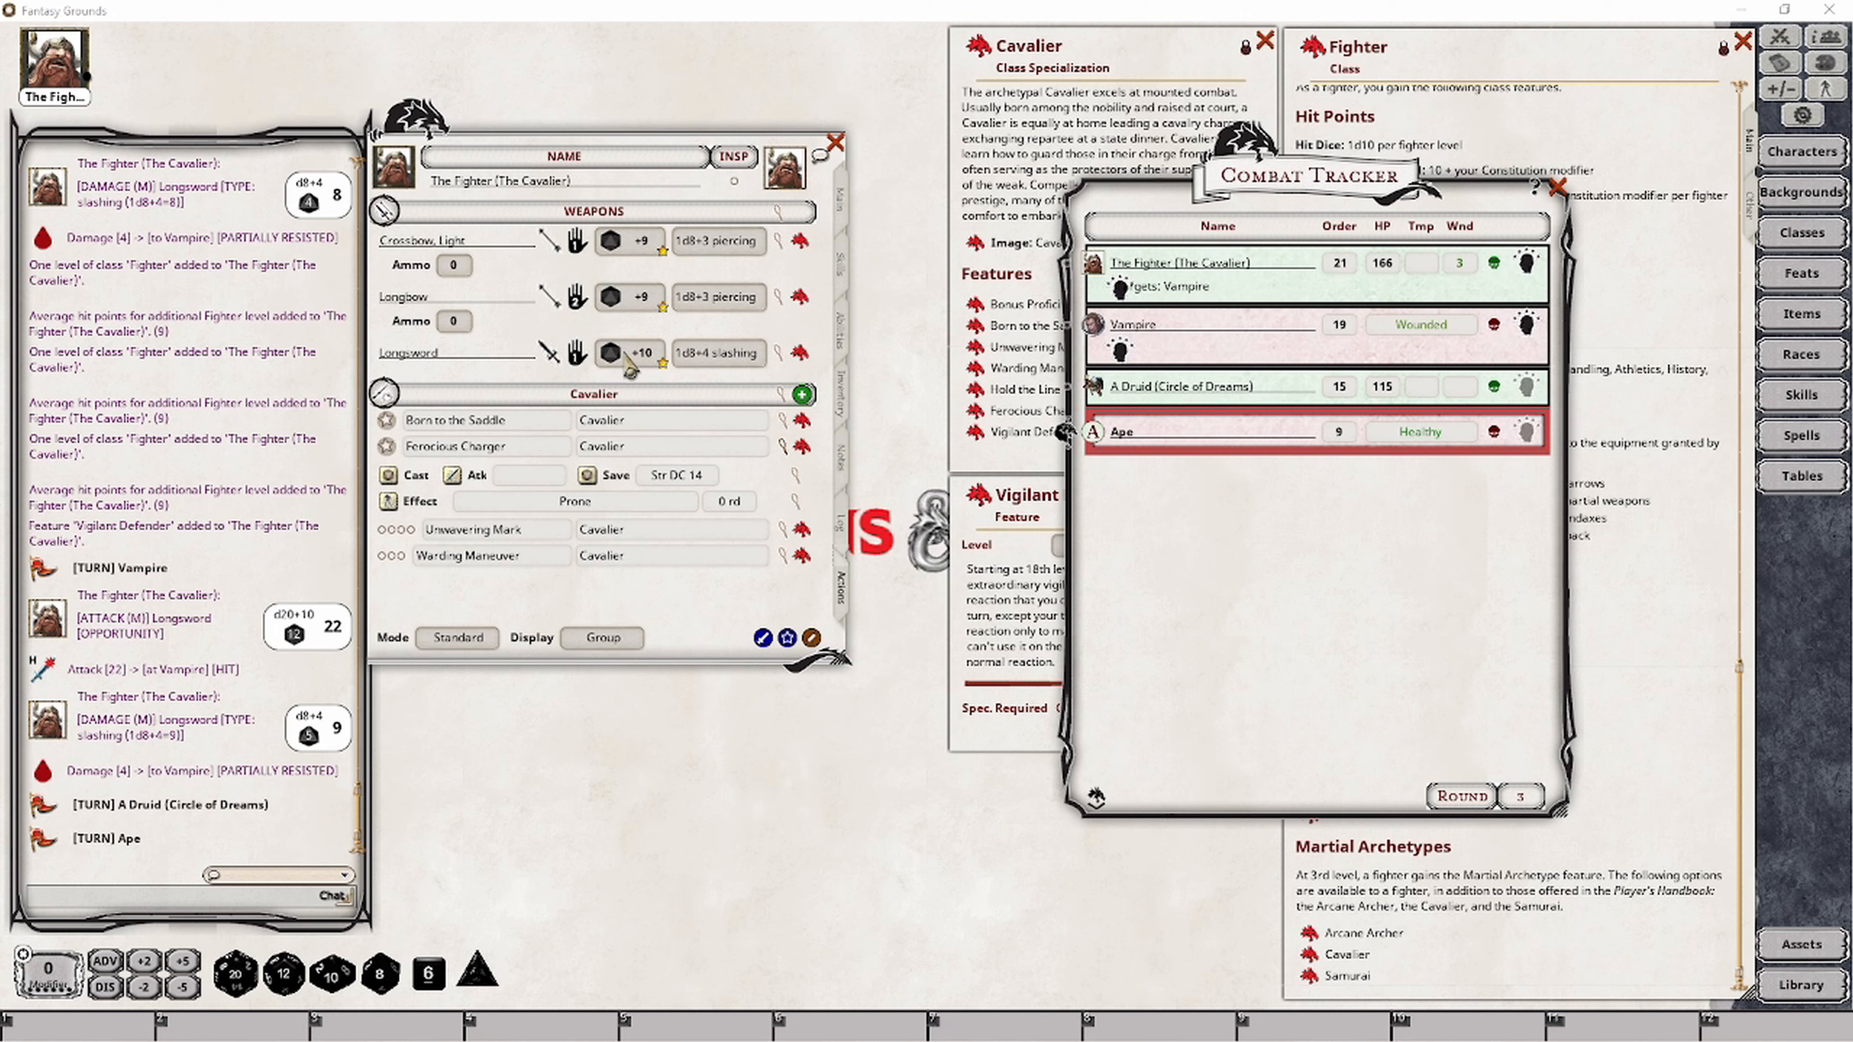
{"action": "left_click_drag", "start_coordinate": [629, 369], "coordinate": [1103, 432]}
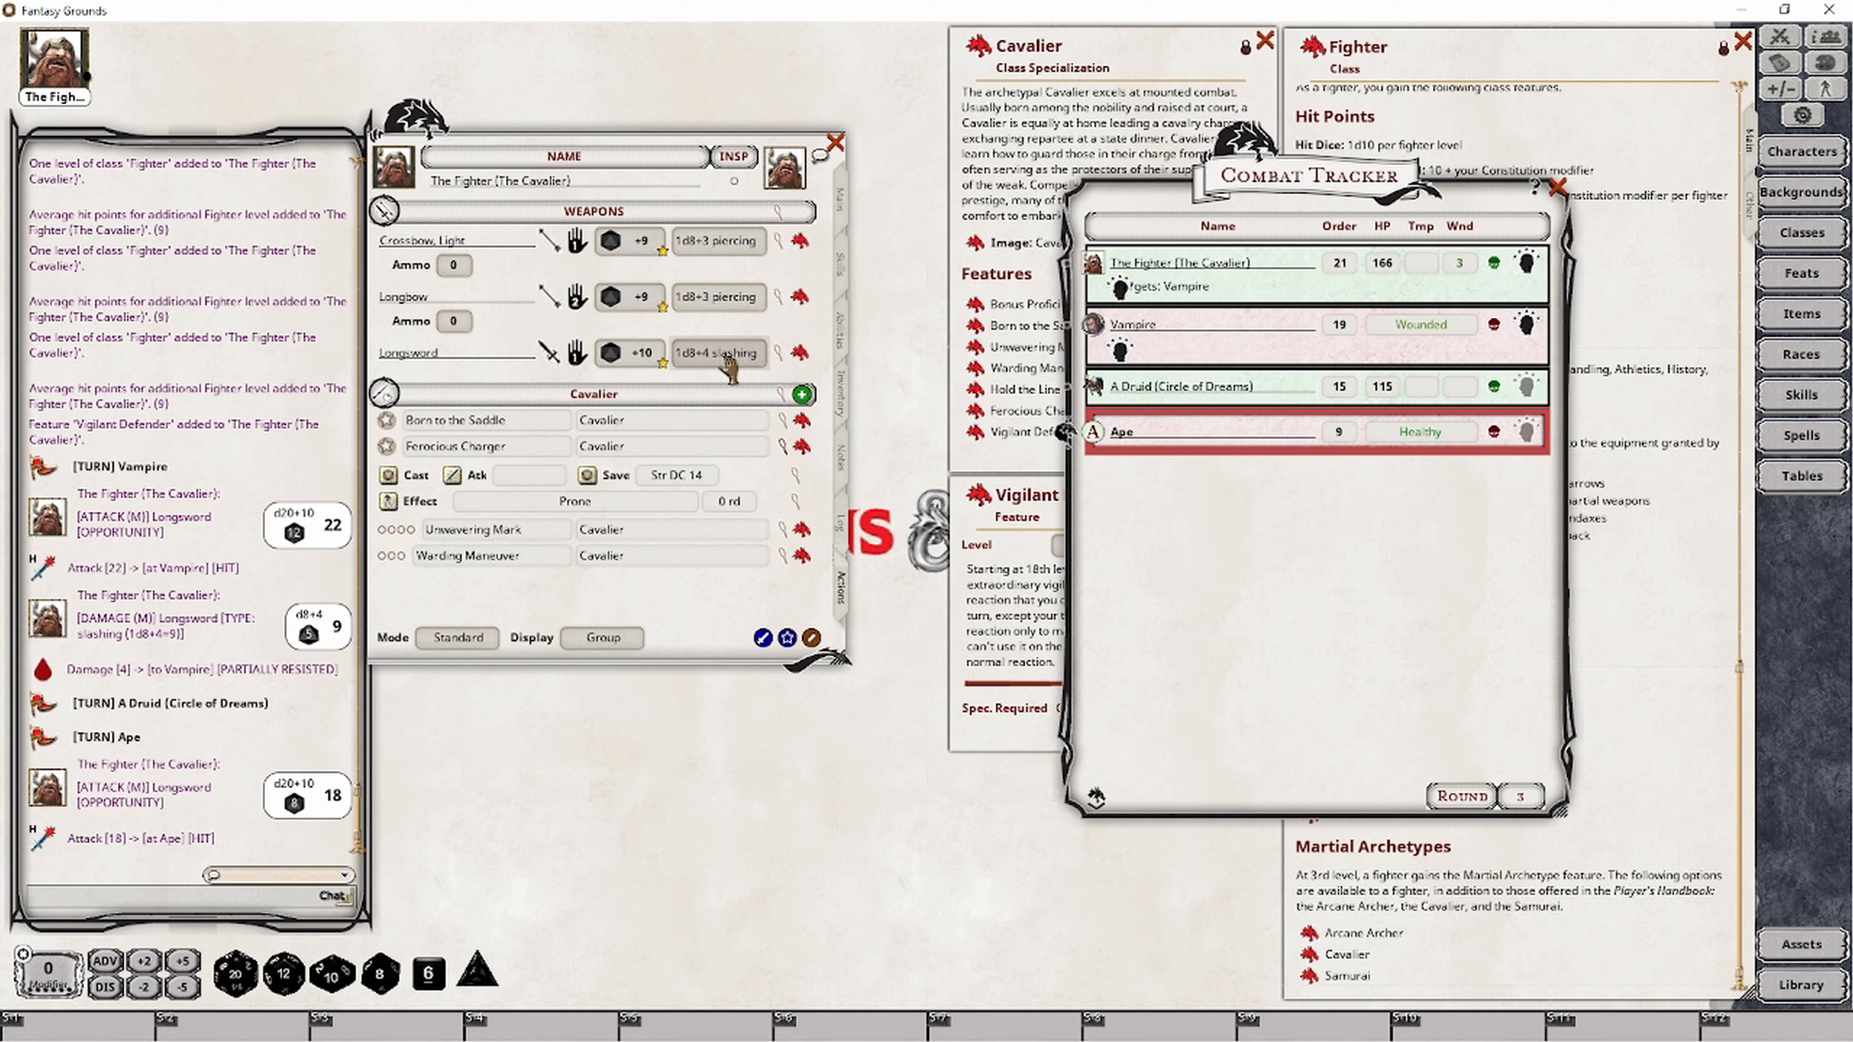
{"action": "left_click_drag", "start_coordinate": [727, 358], "coordinate": [1171, 435]}
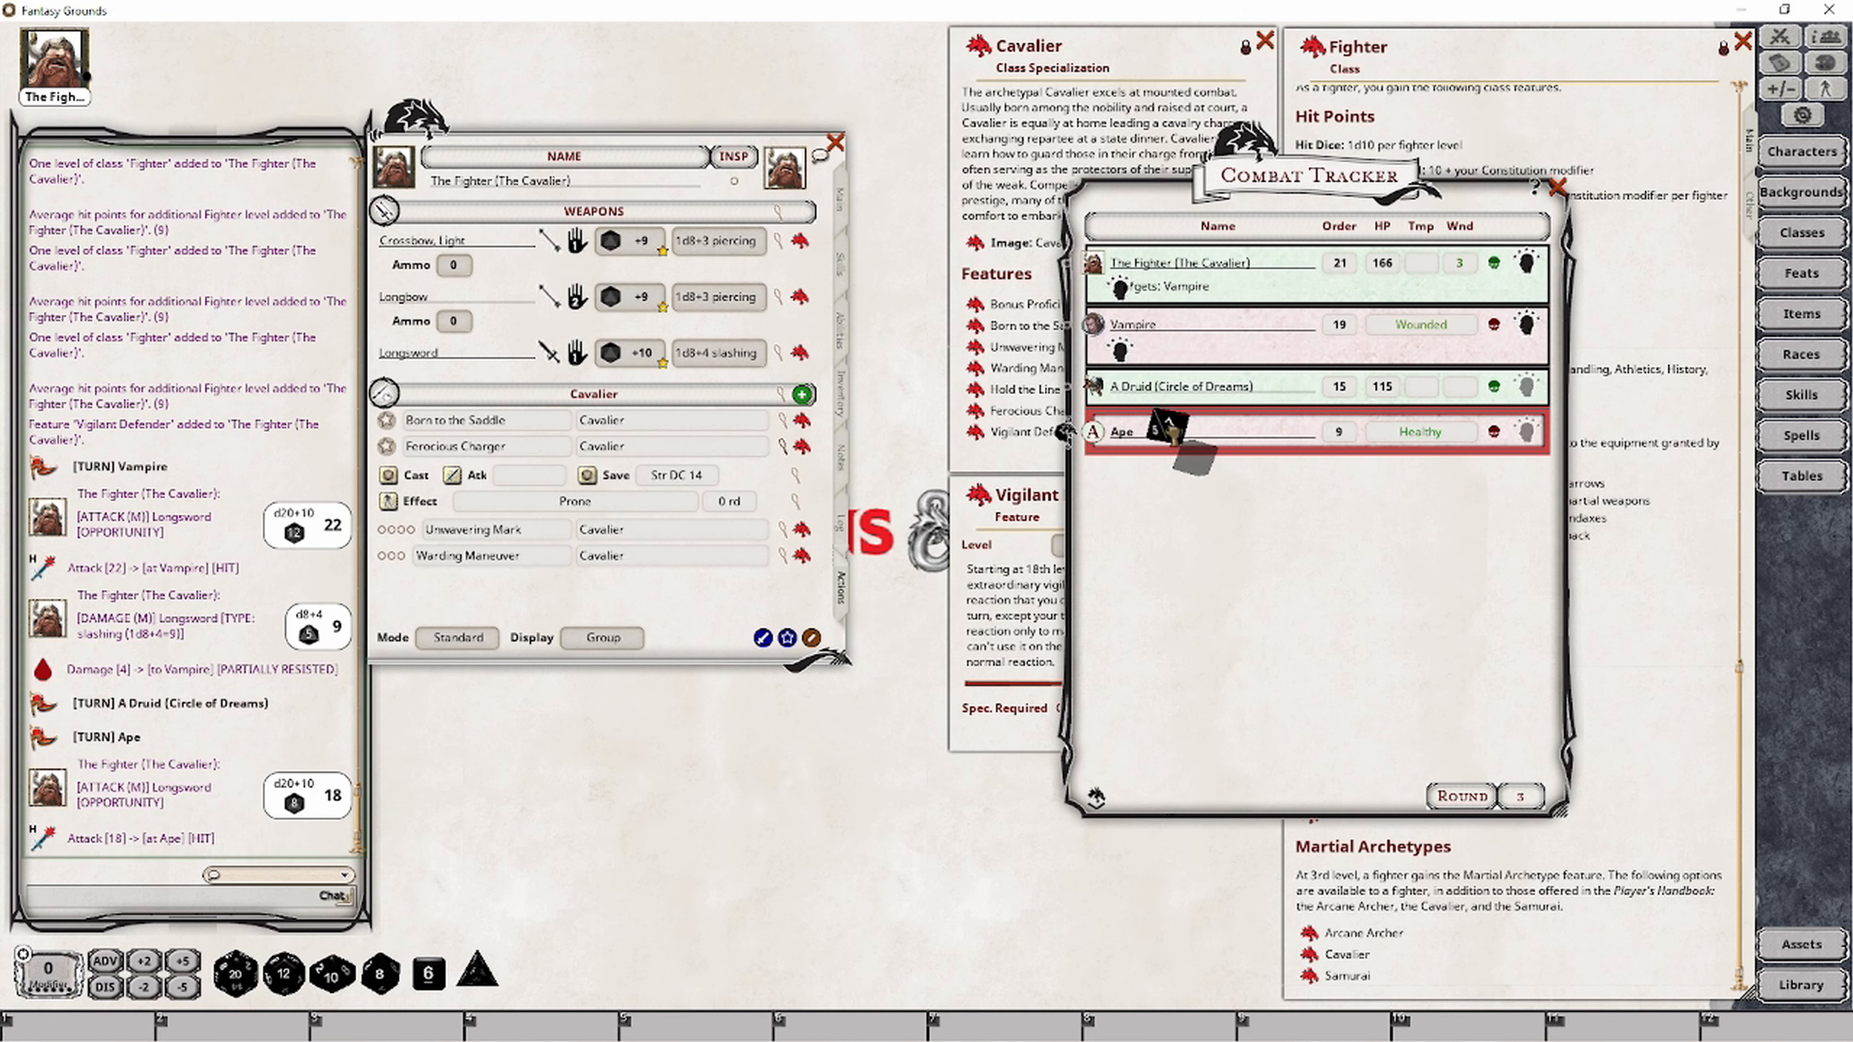
{"action": "left_click_drag", "start_coordinate": [1171, 435], "coordinate": [1171, 434]}
{"action": "left_click", "coordinate": [1018, 619]}
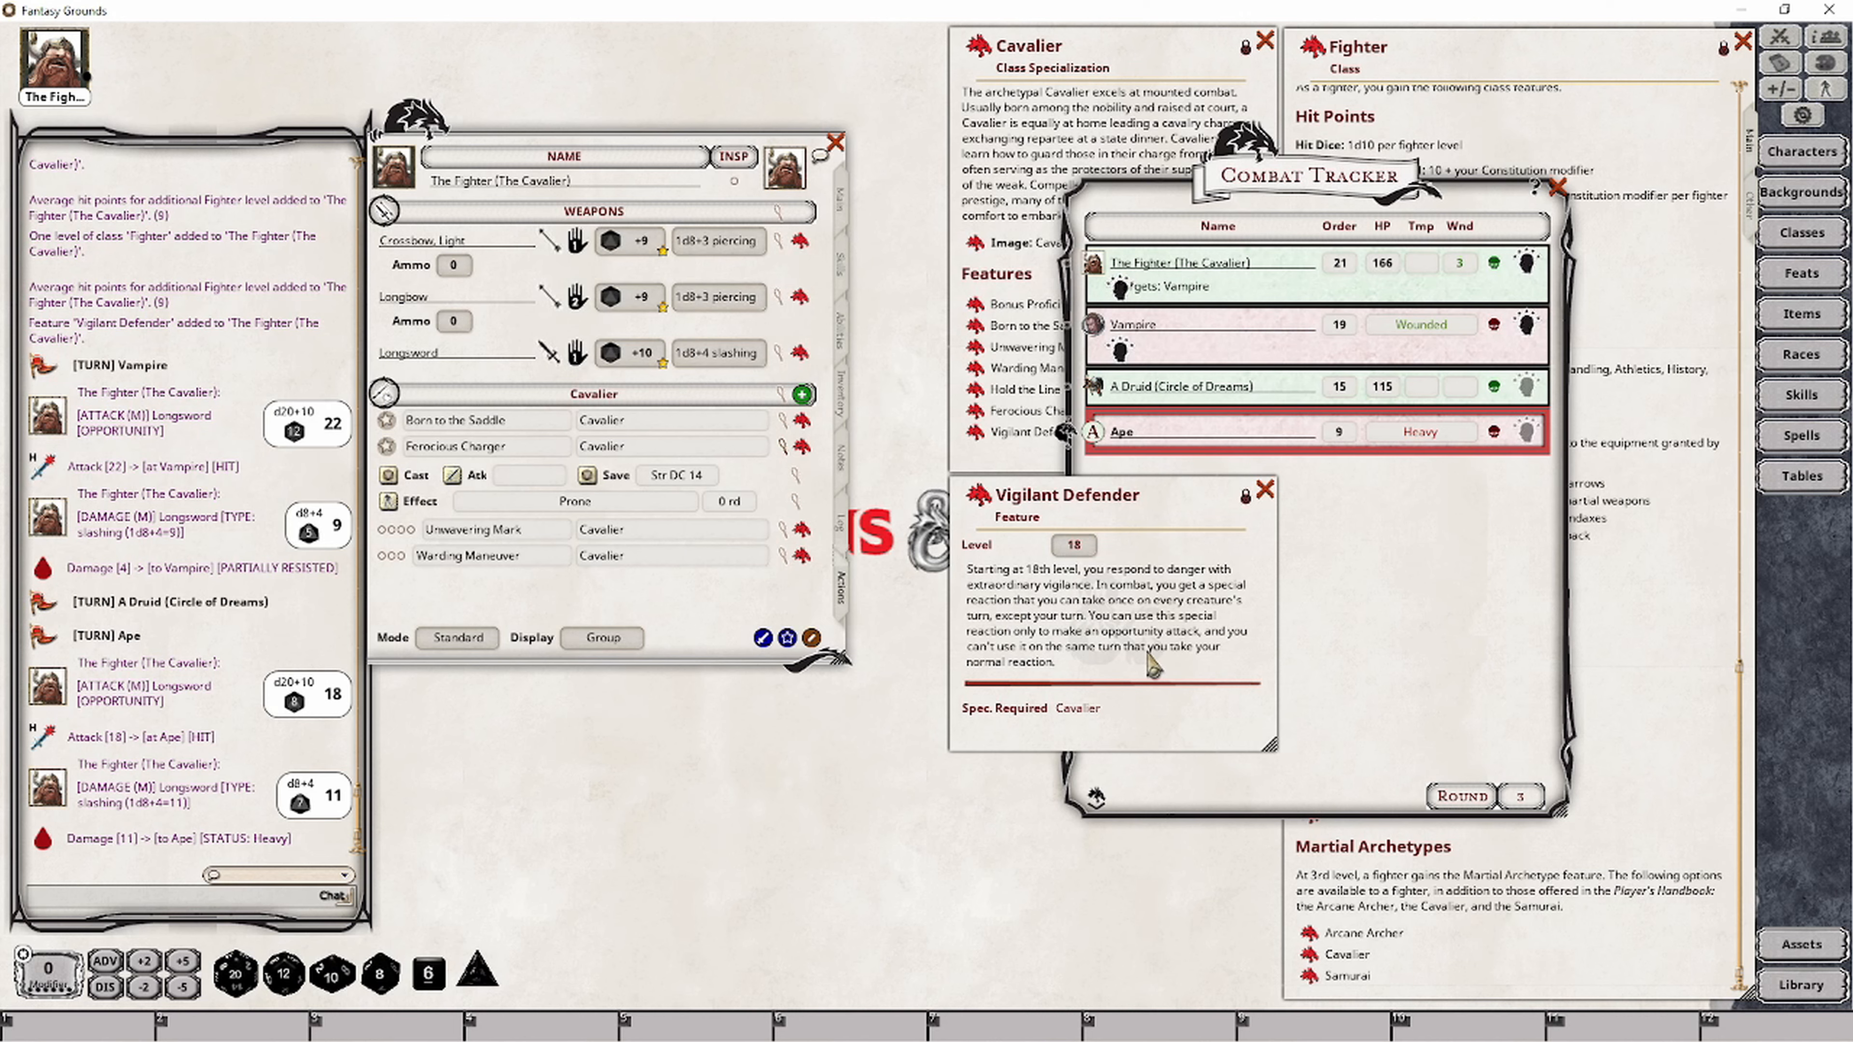
{"action": "left_click", "coordinate": [1390, 613]}
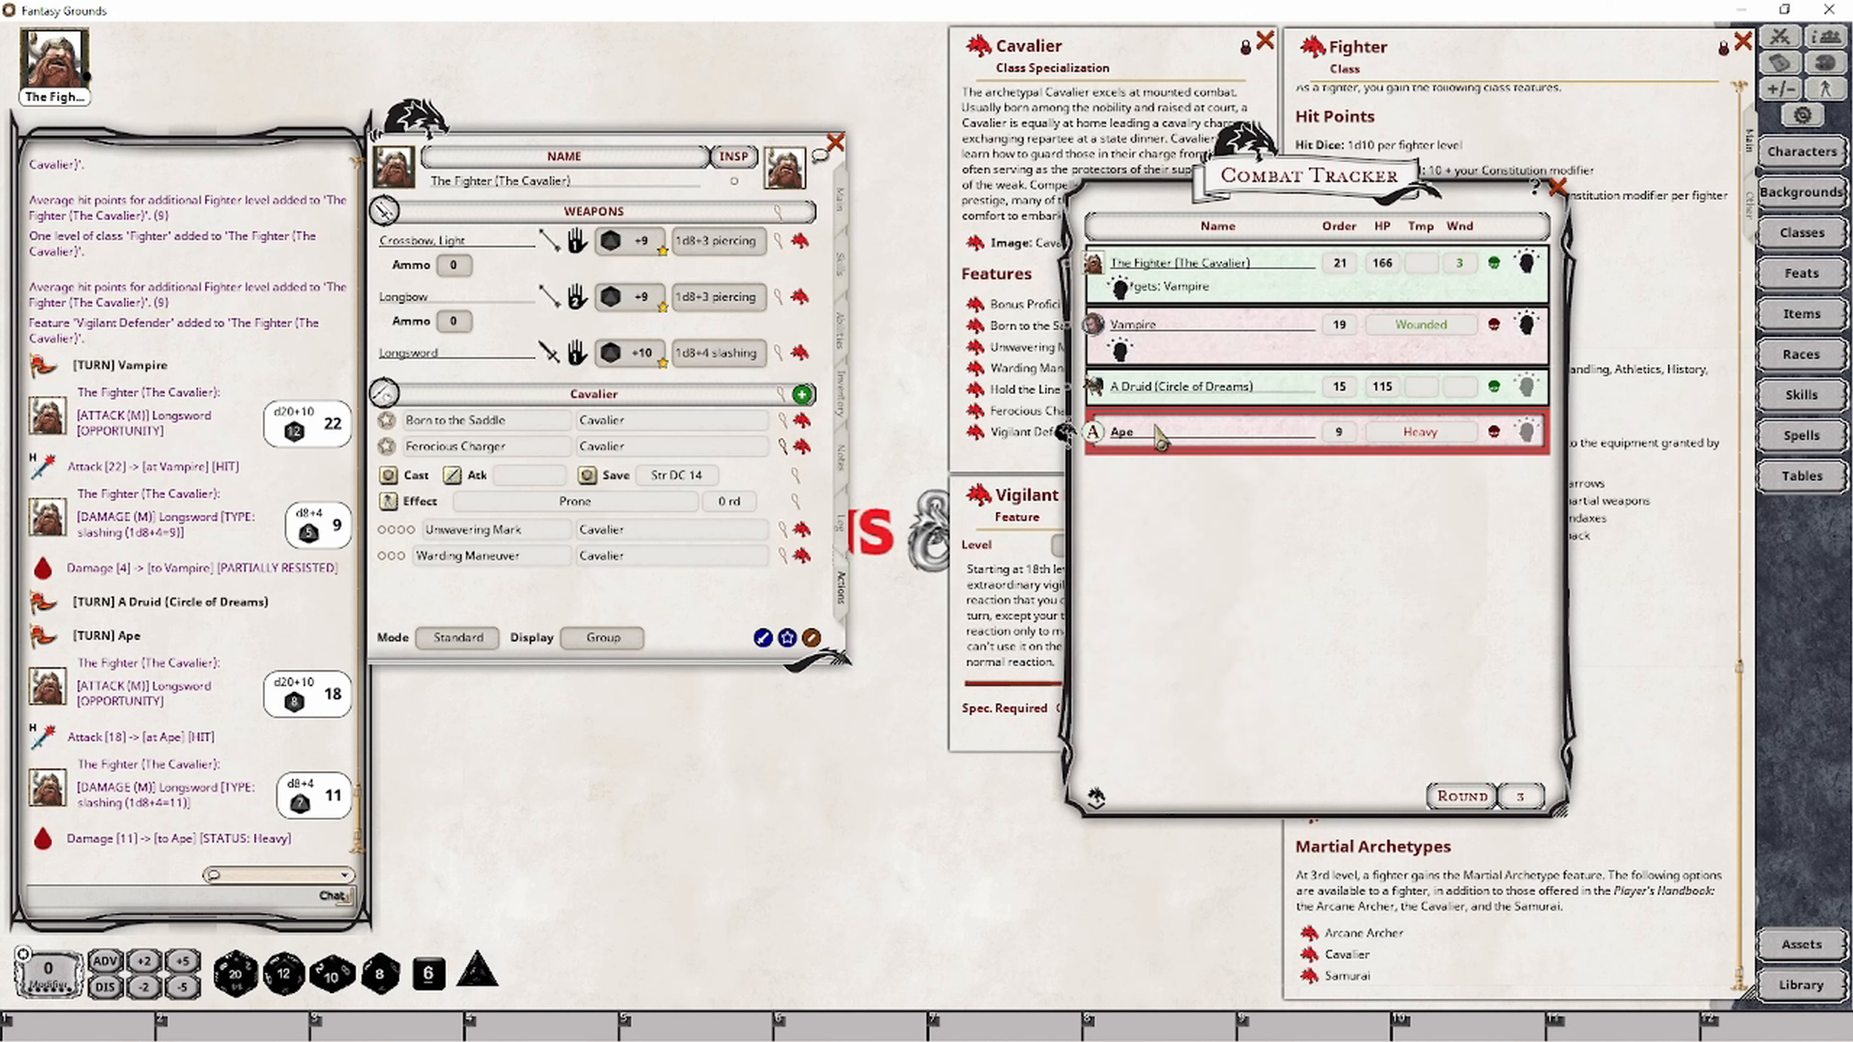